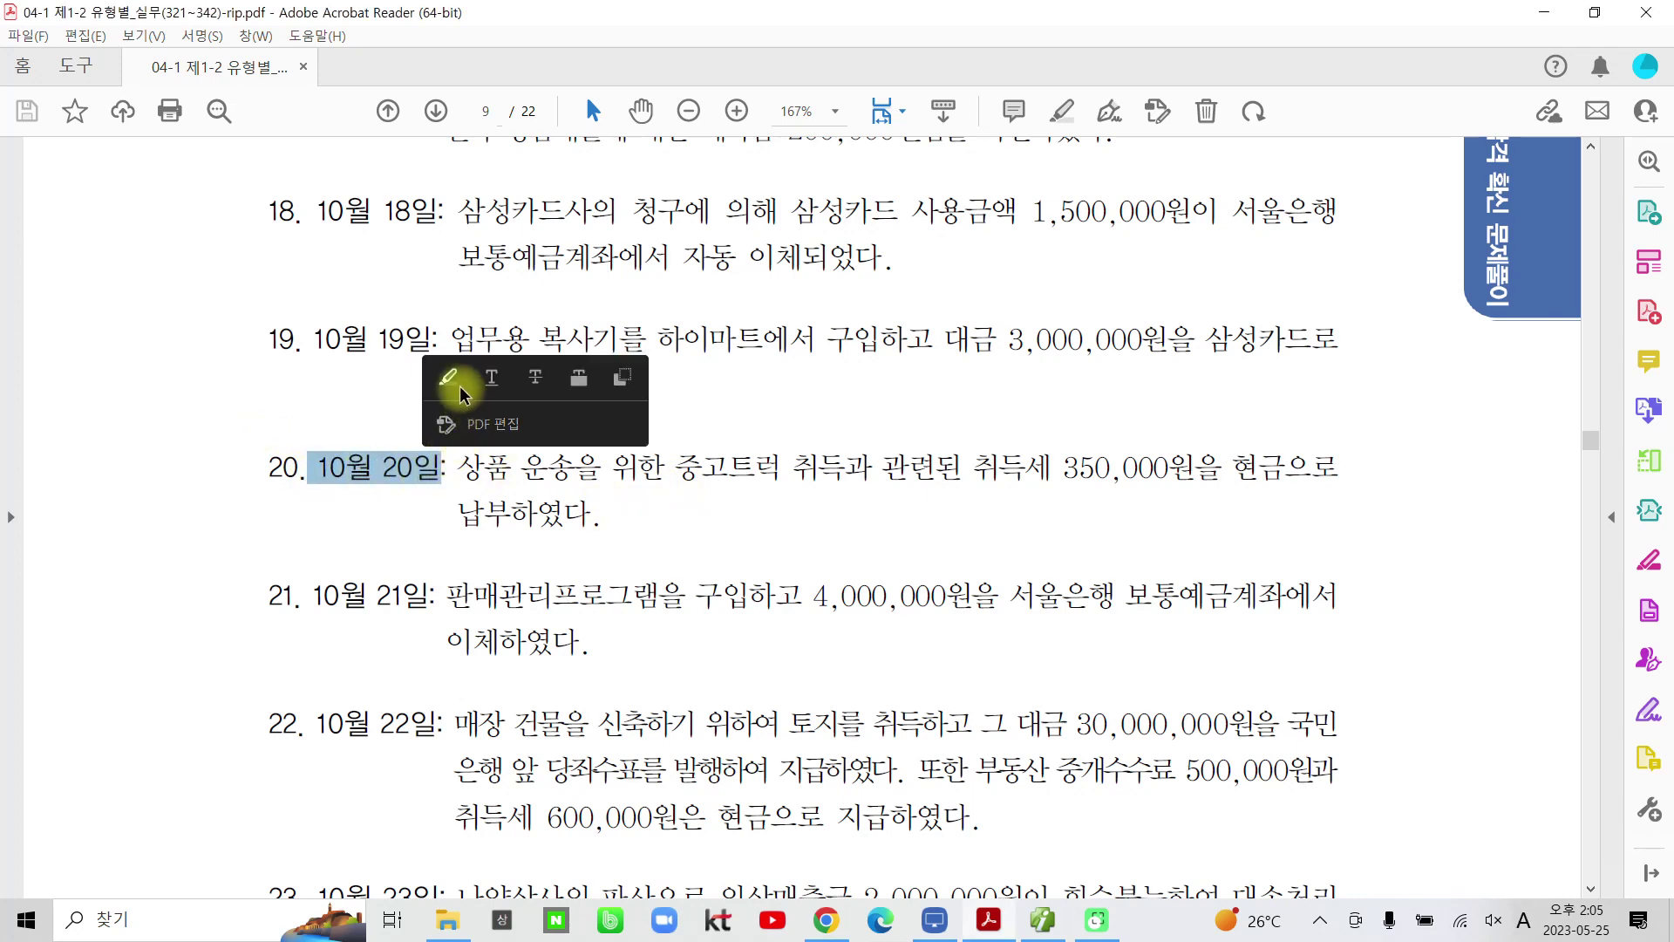
Step: Highlight the date "10월 20일" and the phrase "취득과 관련된 취득세" in problem 20 of the PDF
left_click(447, 377)
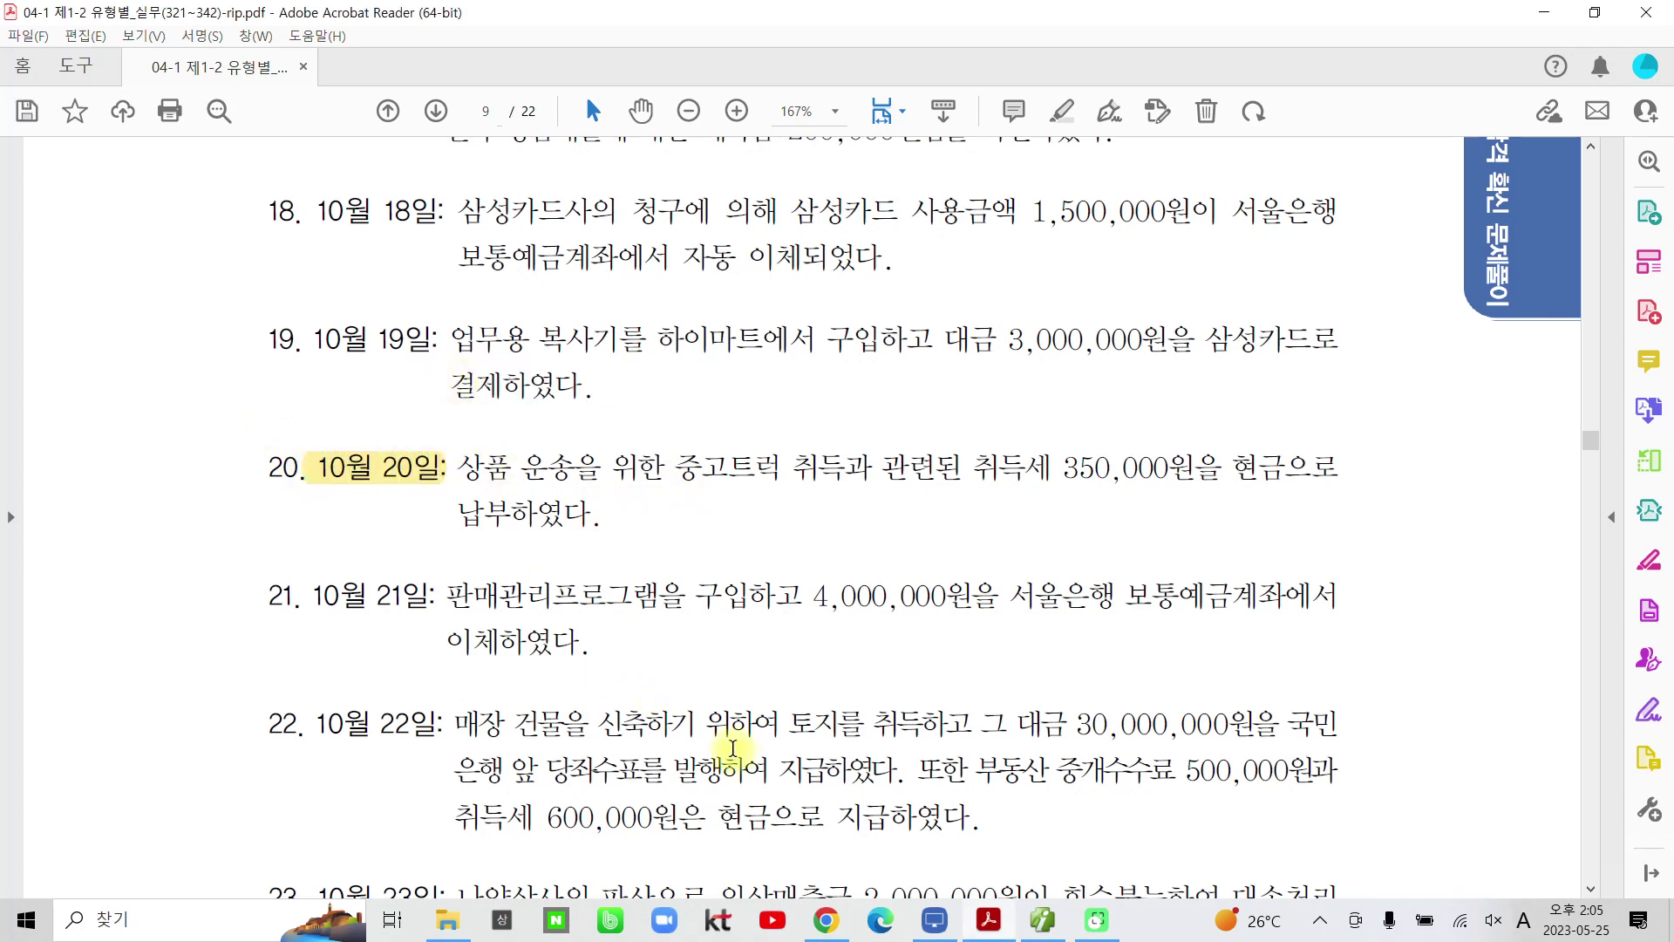
left_click(1042, 920)
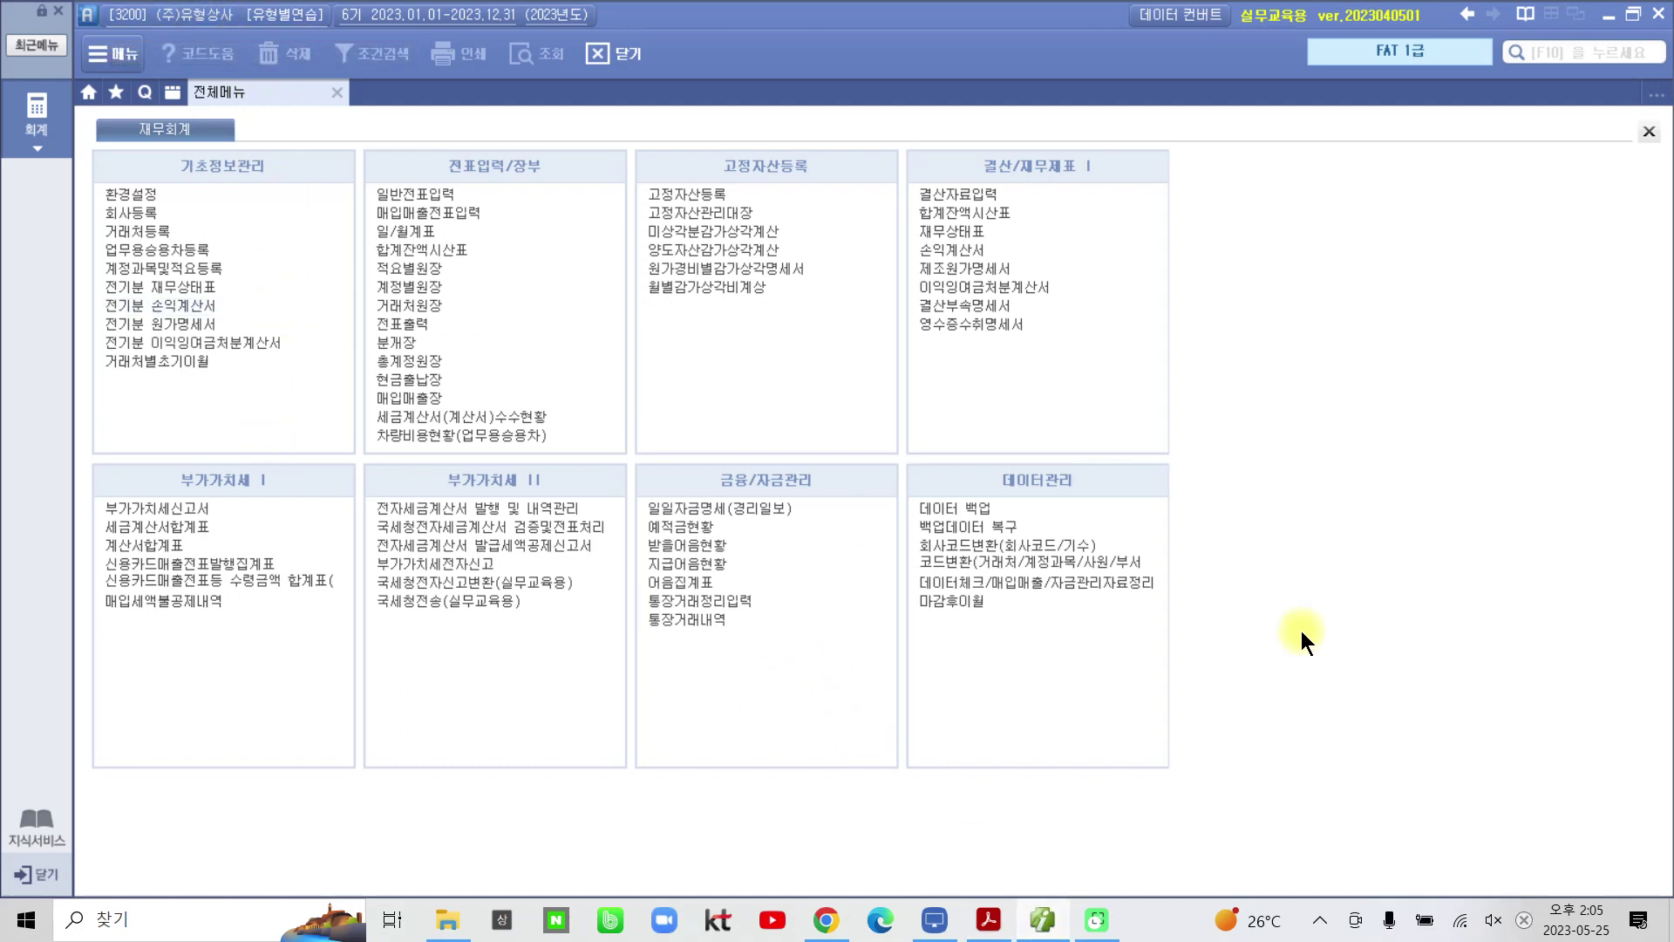
left_click(990, 922)
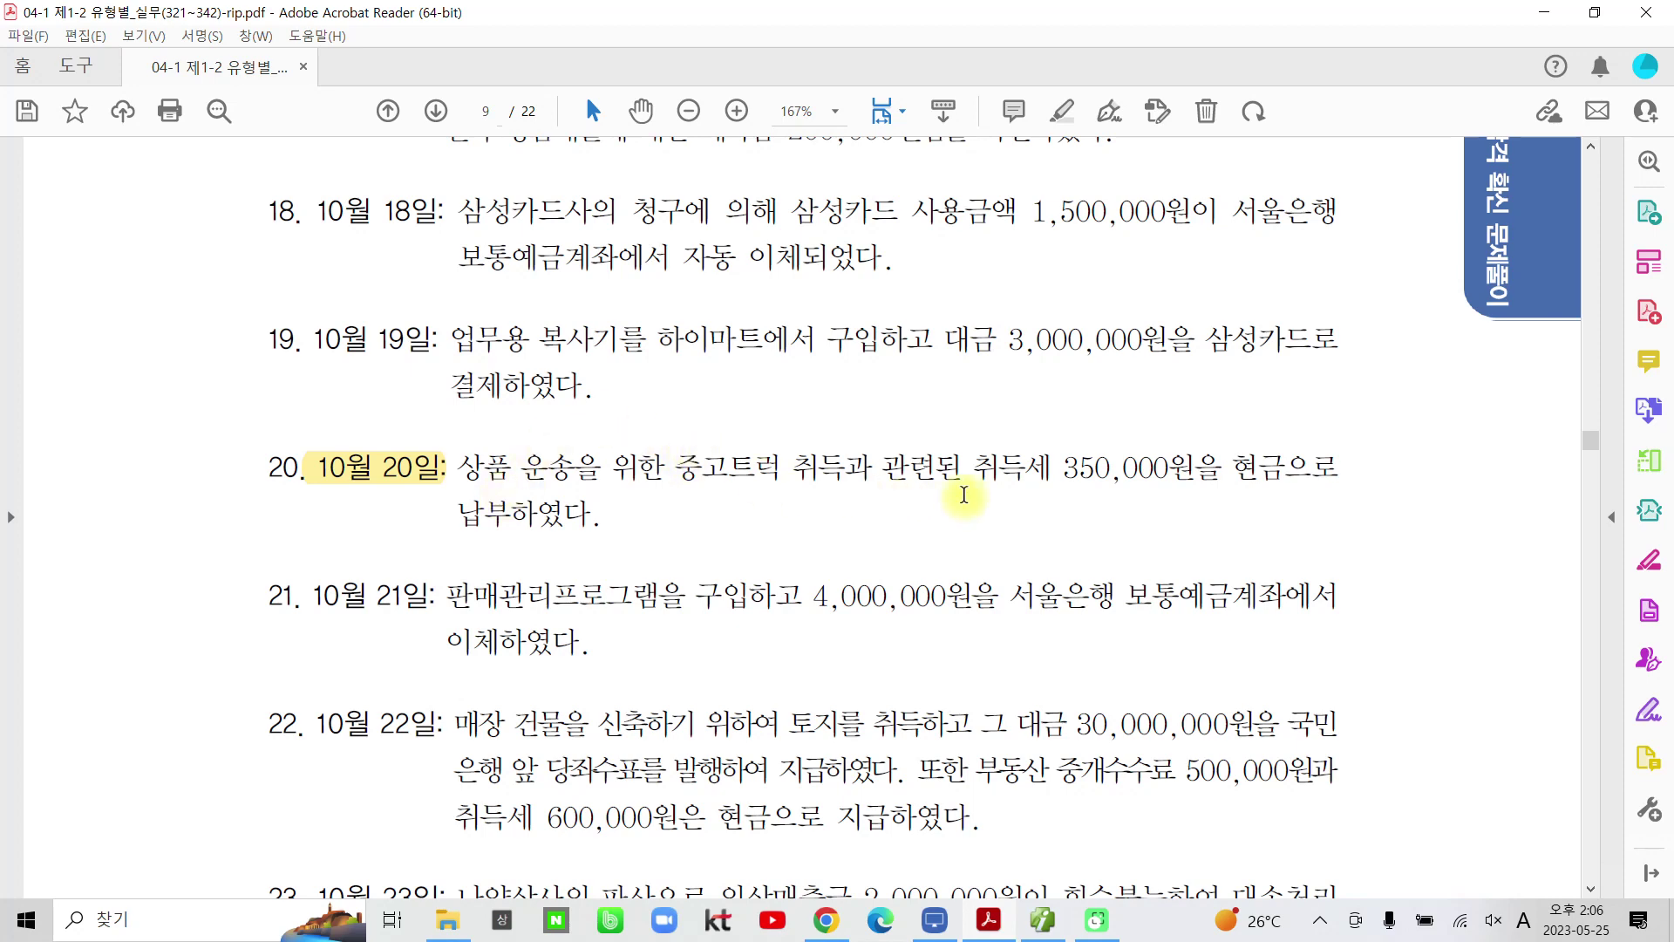
mouse_move(1051, 469)
left_mouse_down()
mouse_move(798, 471)
mouse_move(837, 475)
left_mouse_up()
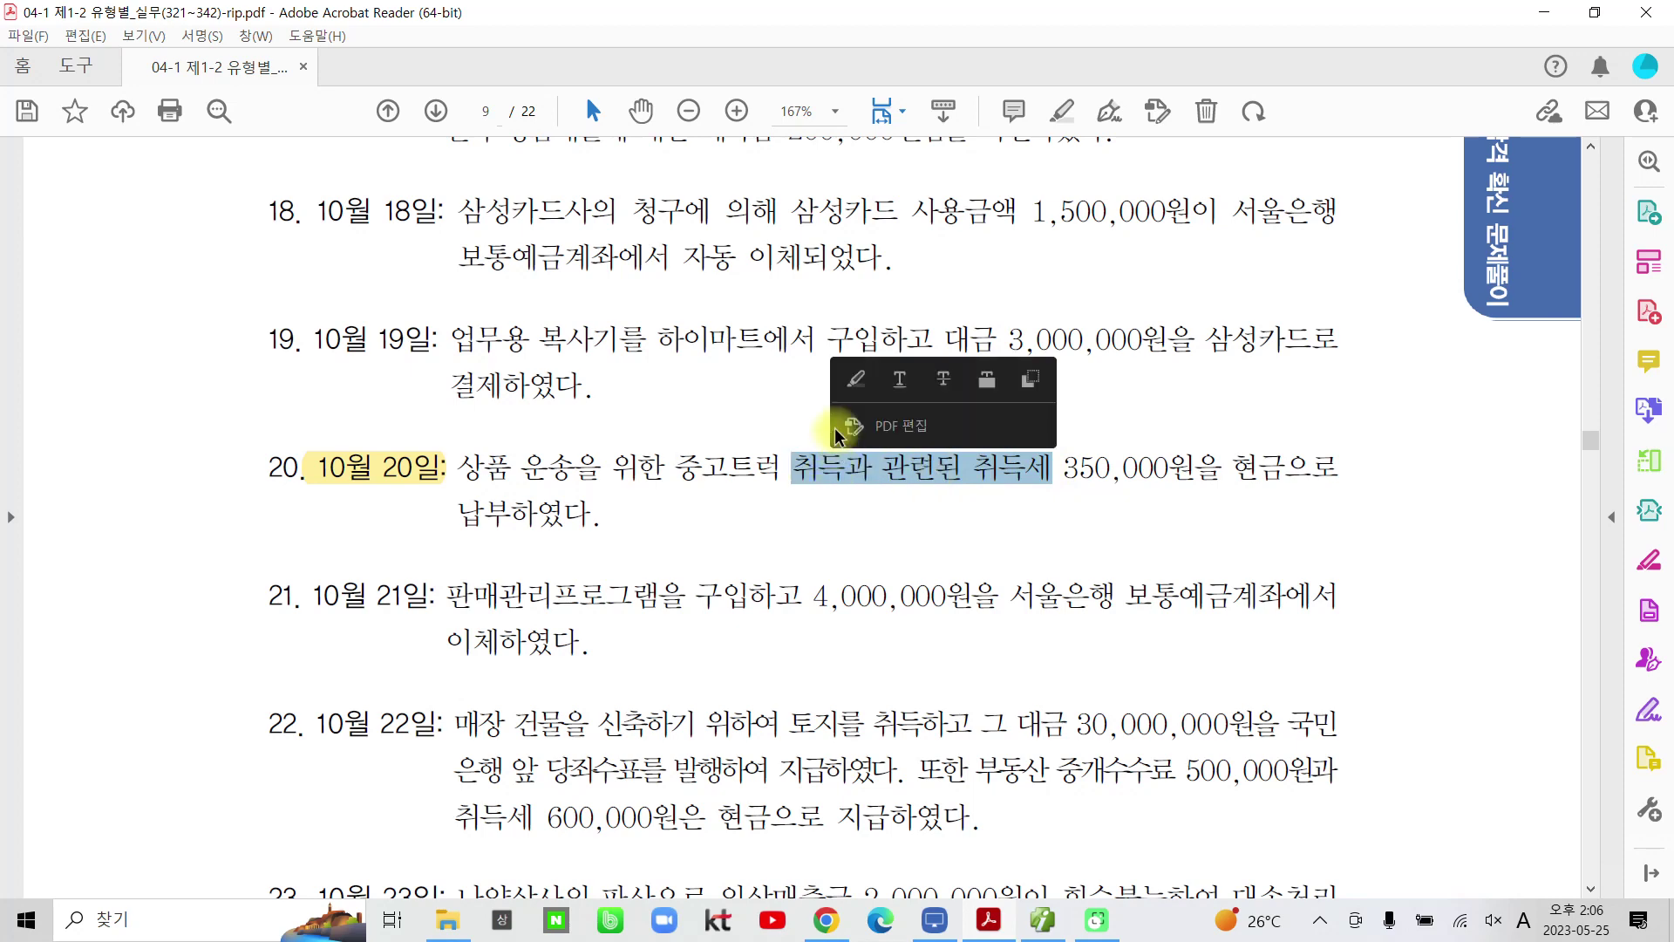
left_click(849, 386)
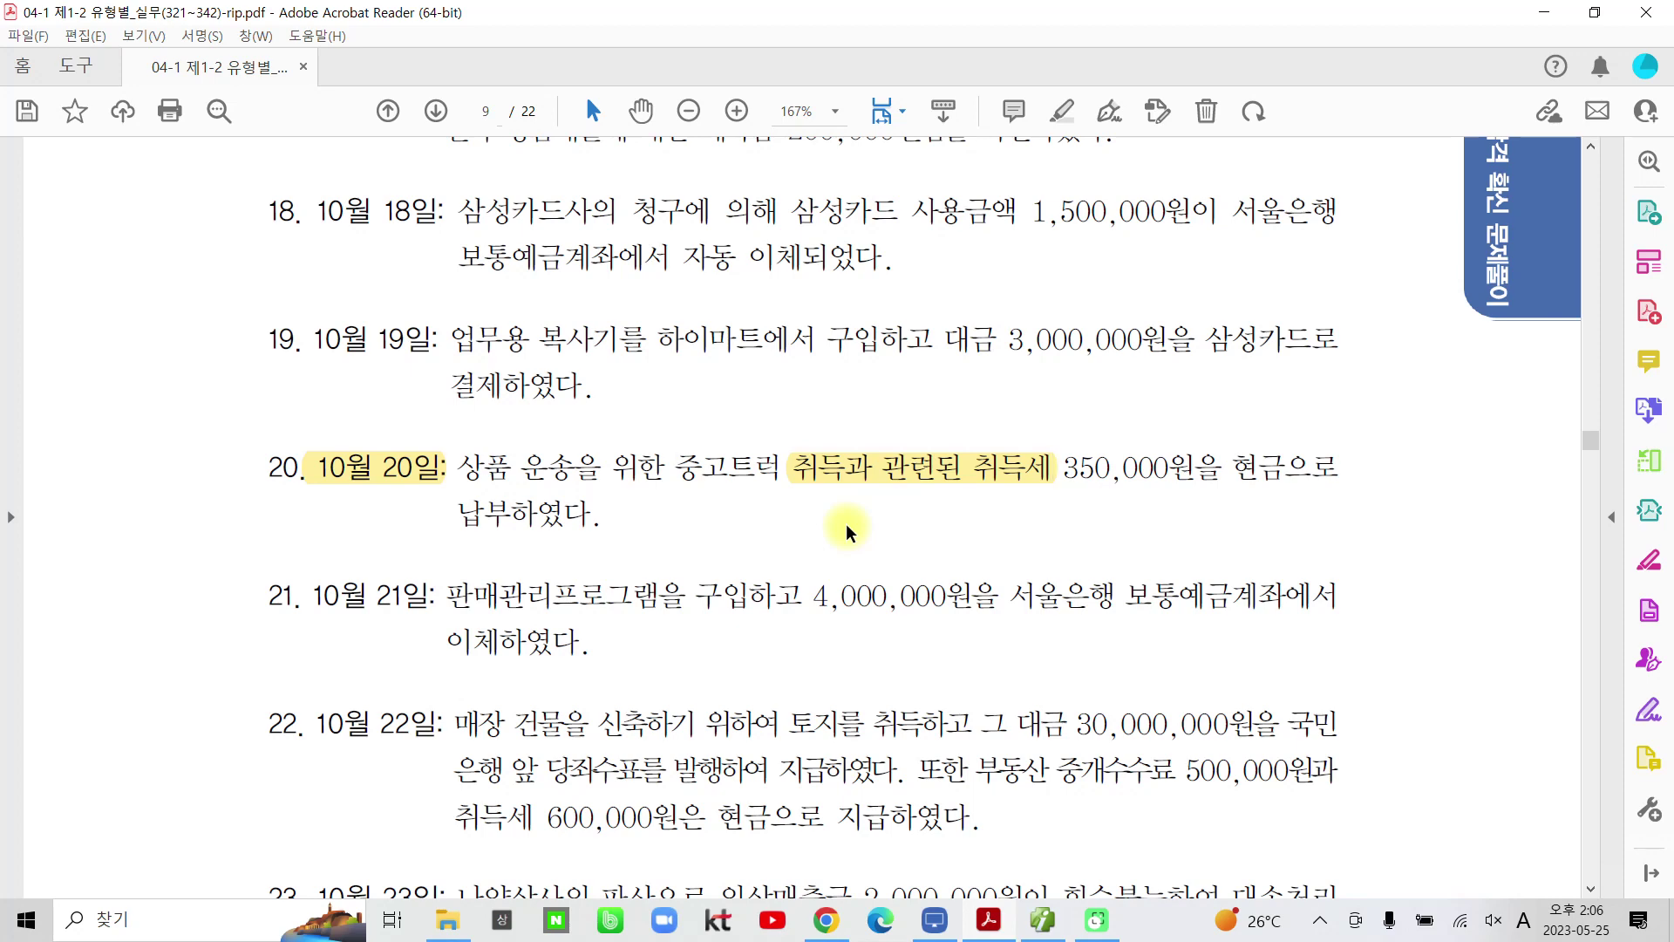
Step: Circle "중고트럭" in problem 20 with a red on-screen pen and handwrite "차량운반구" beside it, then clear the drawing
key("ctrl+2")
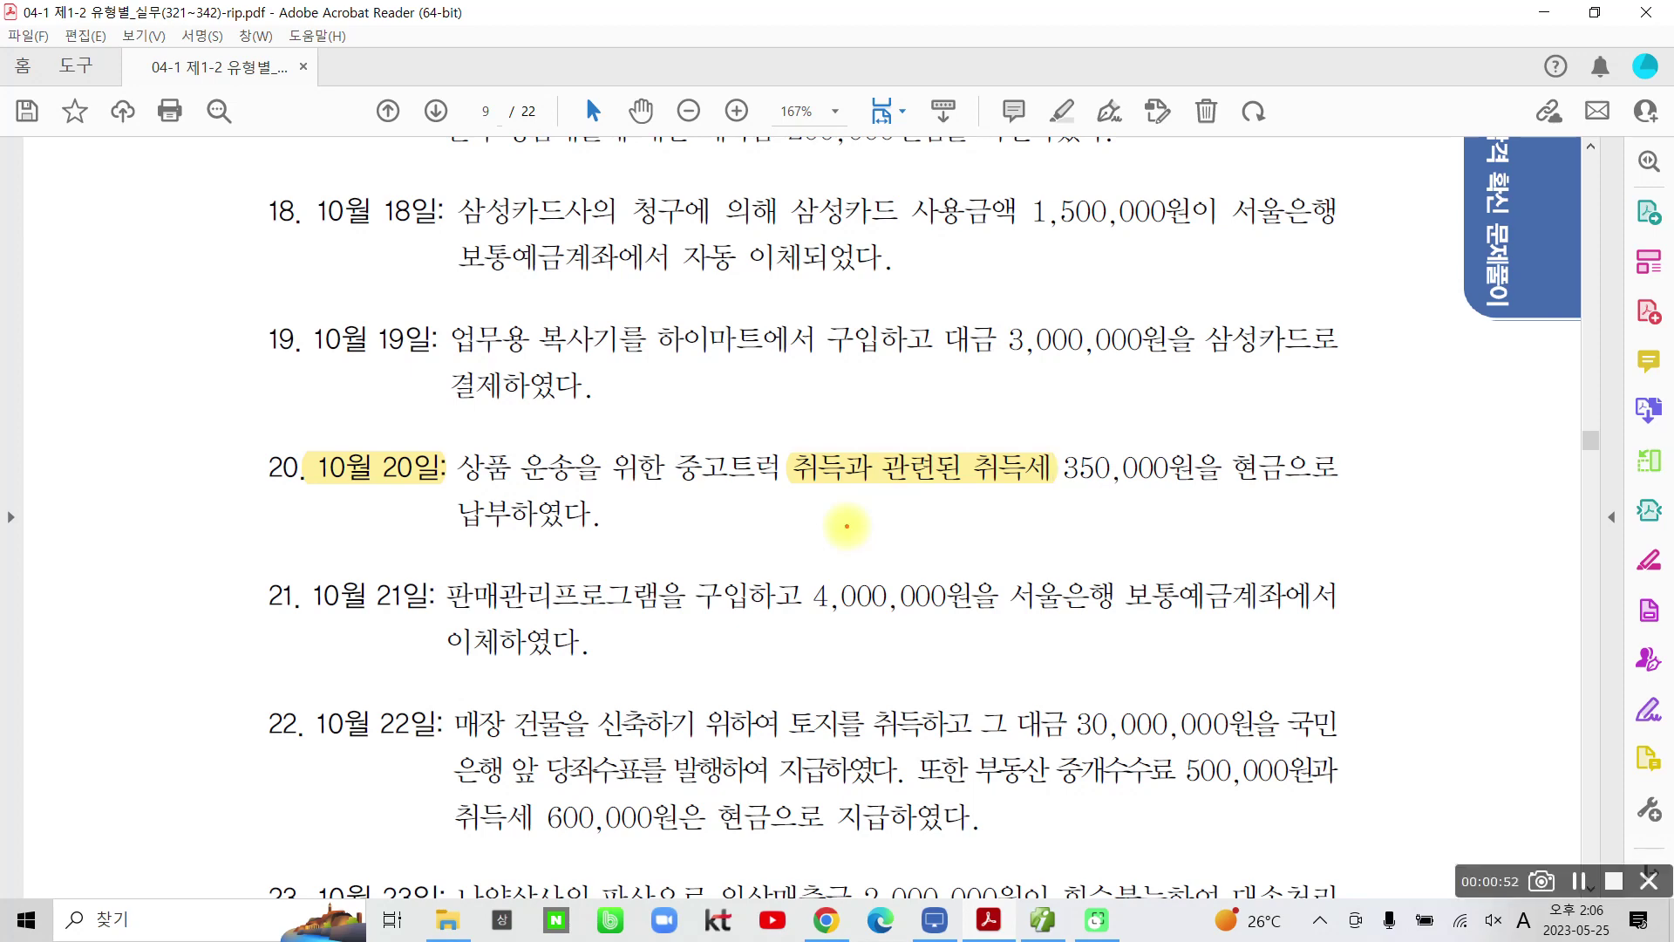
mouse_move(705, 539)
left_mouse_down()
mouse_move(789, 427)
mouse_move(722, 546)
left_mouse_up()
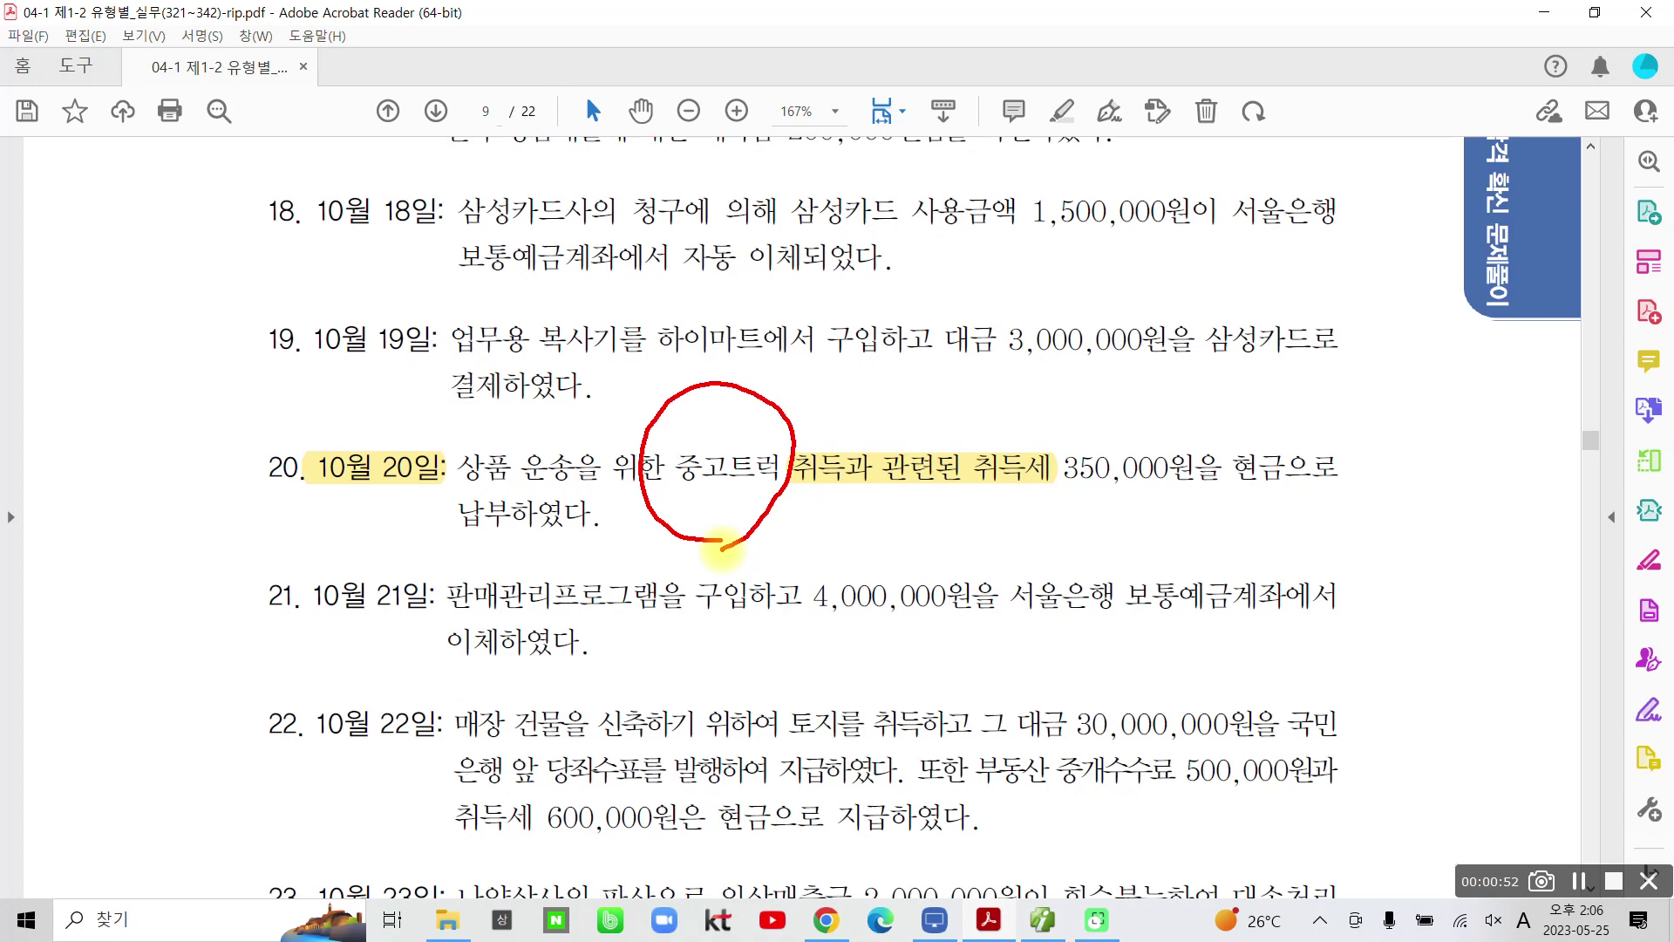
mouse_move(763, 349)
left_mouse_down()
mouse_move(824, 397)
mouse_move(837, 436)
left_mouse_up()
mouse_move(827, 331)
left_mouse_down()
mouse_move(841, 484)
mouse_move(869, 420)
mouse_move(926, 425)
mouse_move(966, 360)
mouse_move(907, 437)
left_mouse_up()
mouse_move(976, 353)
left_mouse_down()
mouse_move(1042, 393)
mouse_move(1047, 432)
mouse_move(1081, 366)
mouse_move(1094, 410)
mouse_move(1142, 425)
left_mouse_up()
left_click_drag(1130, 342, 1208, 324)
left_click_drag(1195, 397, 1195, 432)
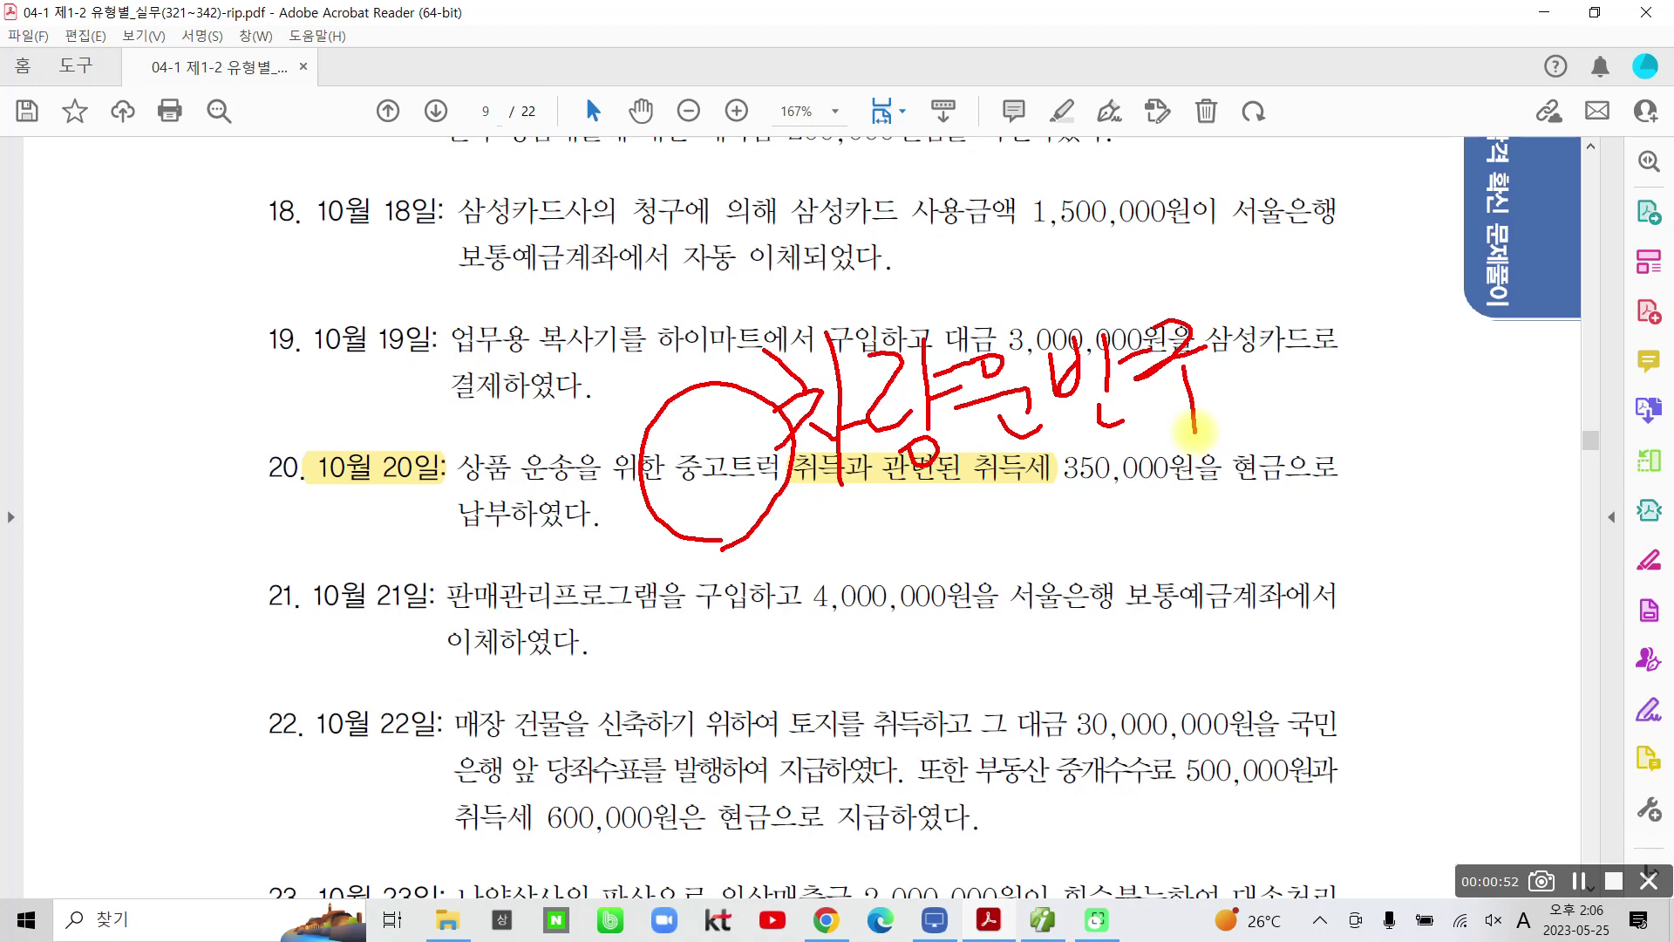
key("Escape")
Step: Switch to the accounting program and open general voucher entry (일반전표입력) for October 20
left_click(1046, 929)
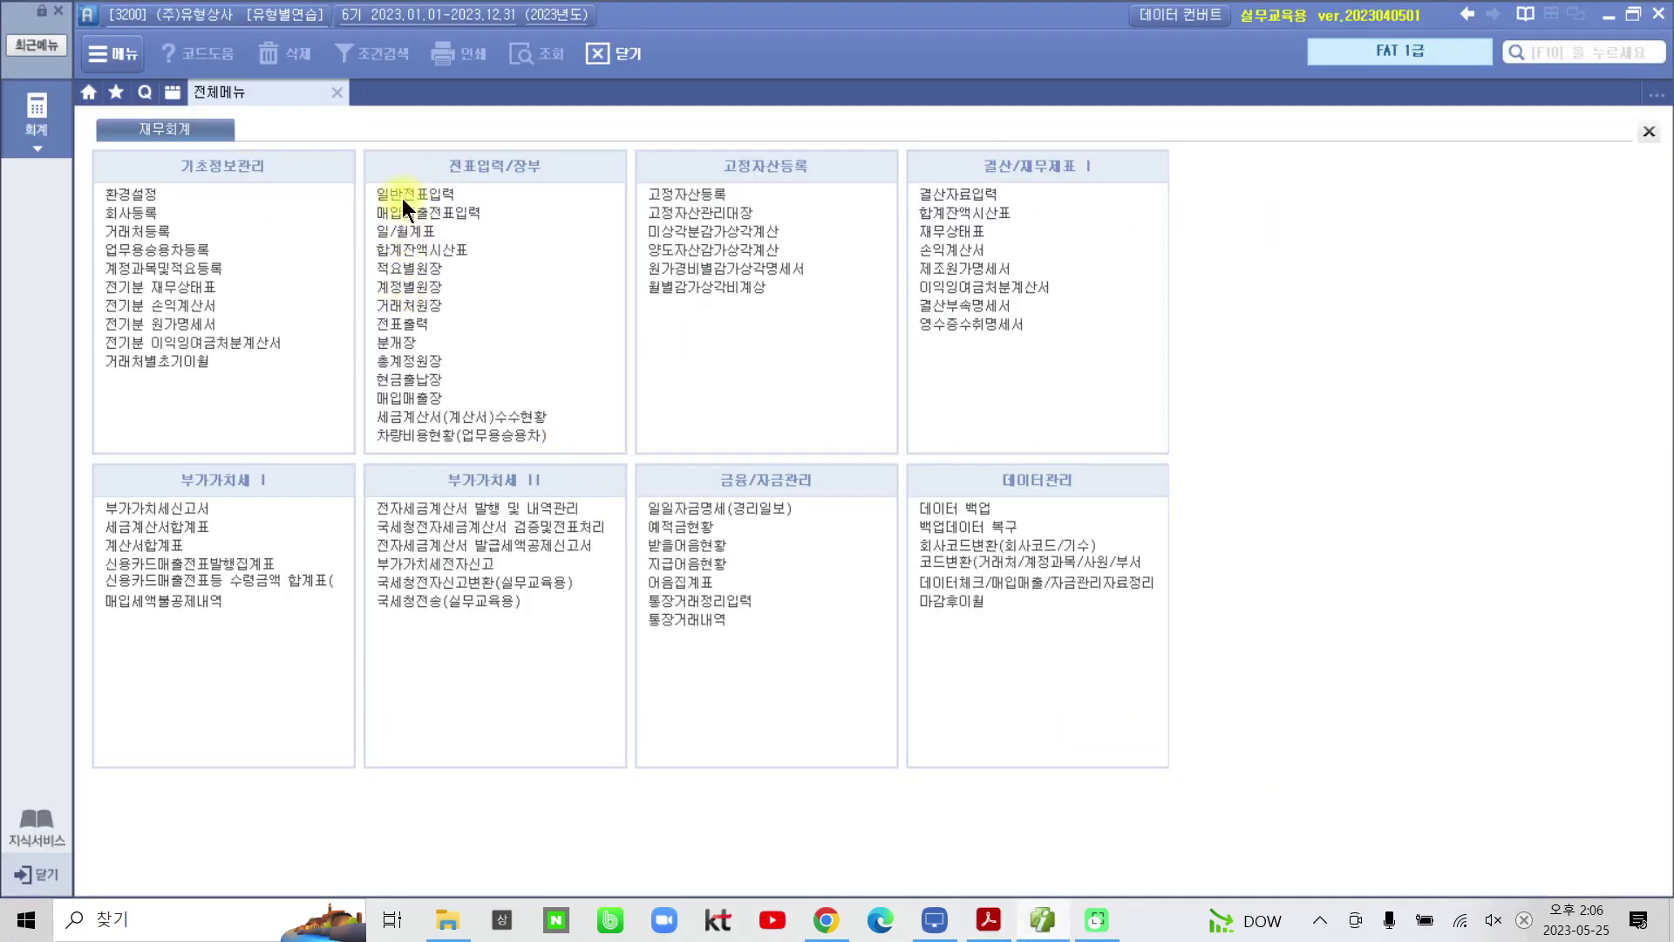
left_click(401, 195)
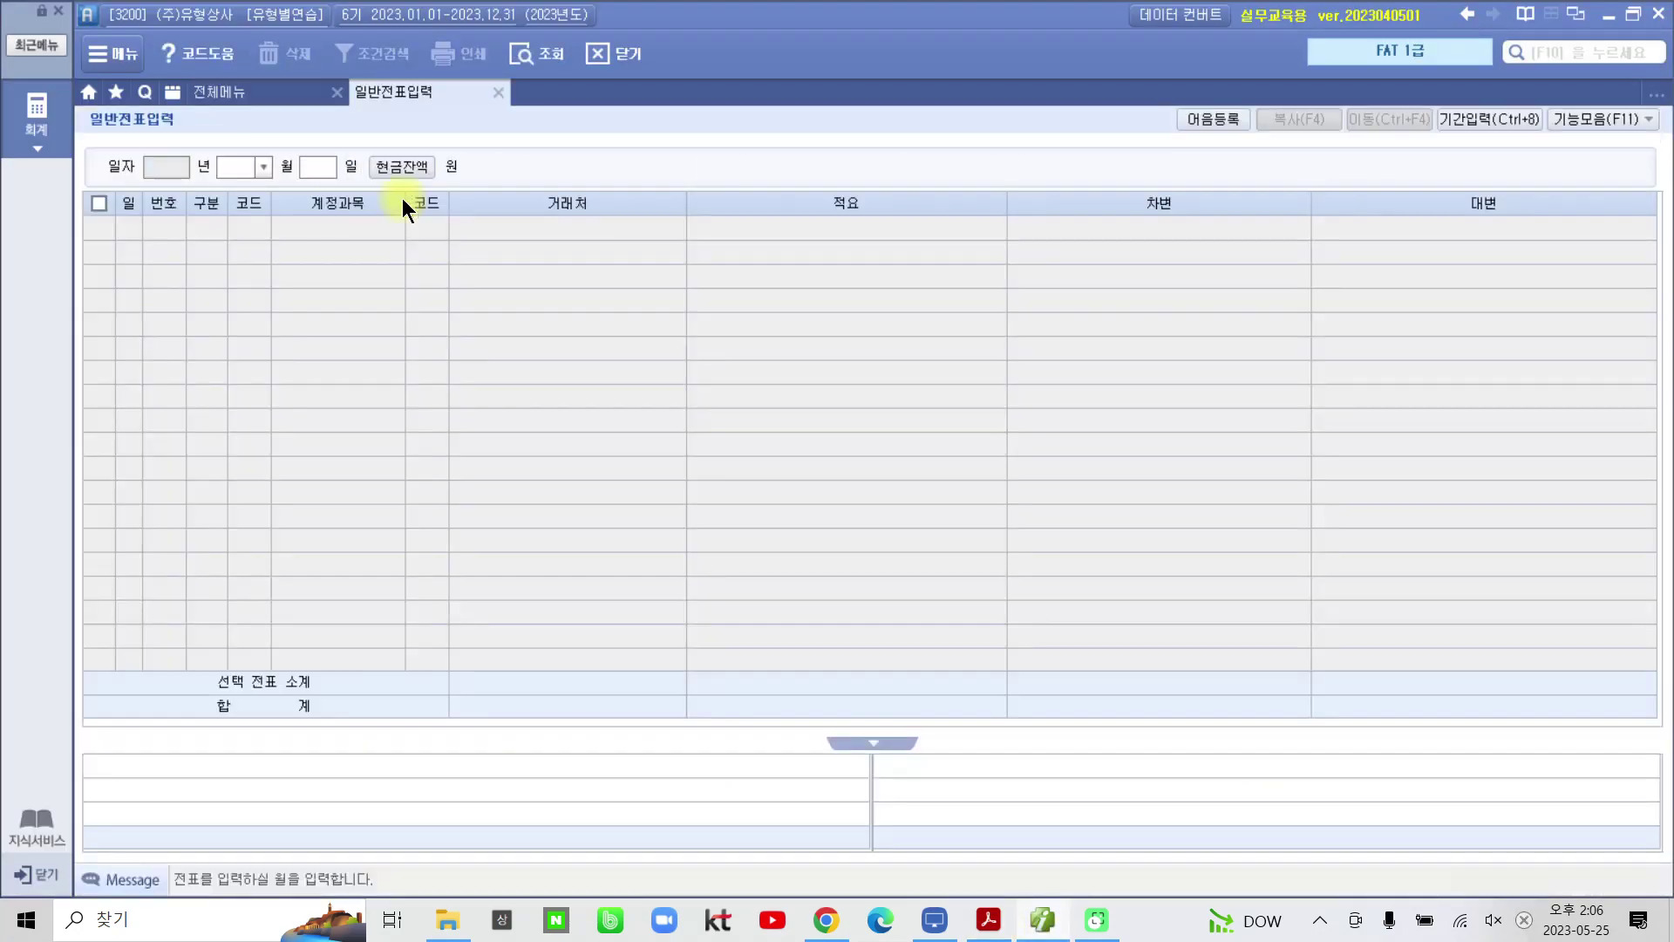
type("10")
key("Return")
type("20")
key("Return")
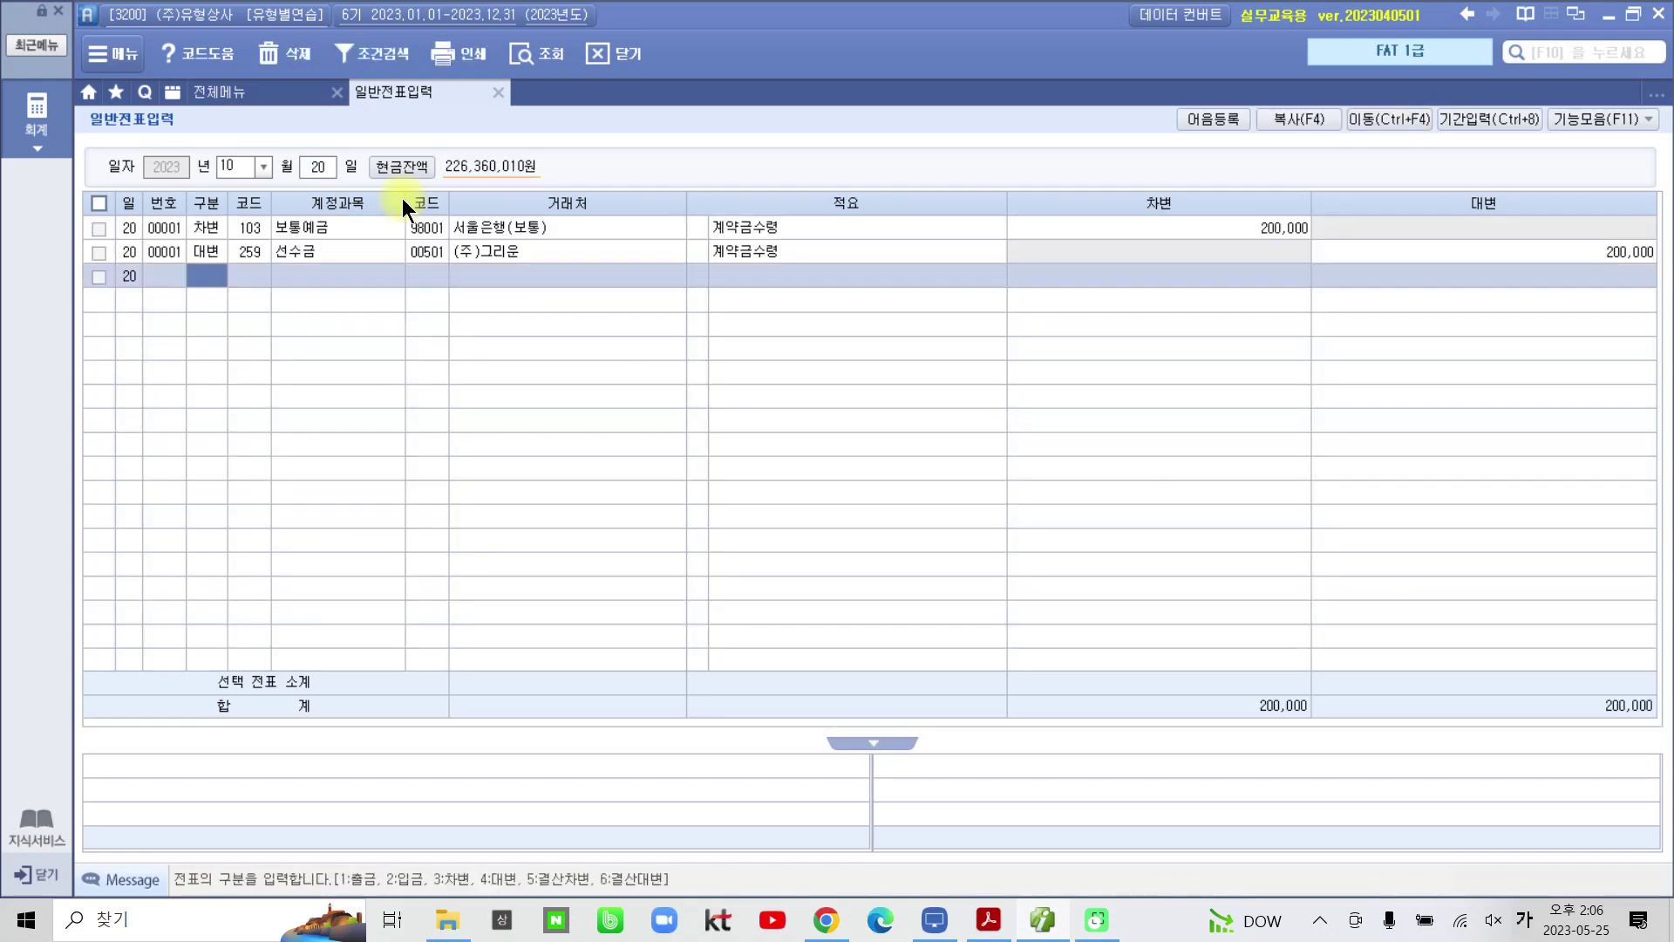
Step: Start a cash payment (출금) voucher line on October 20 with account 208 차량운반구
type("1")
key("Return")
type("차량")
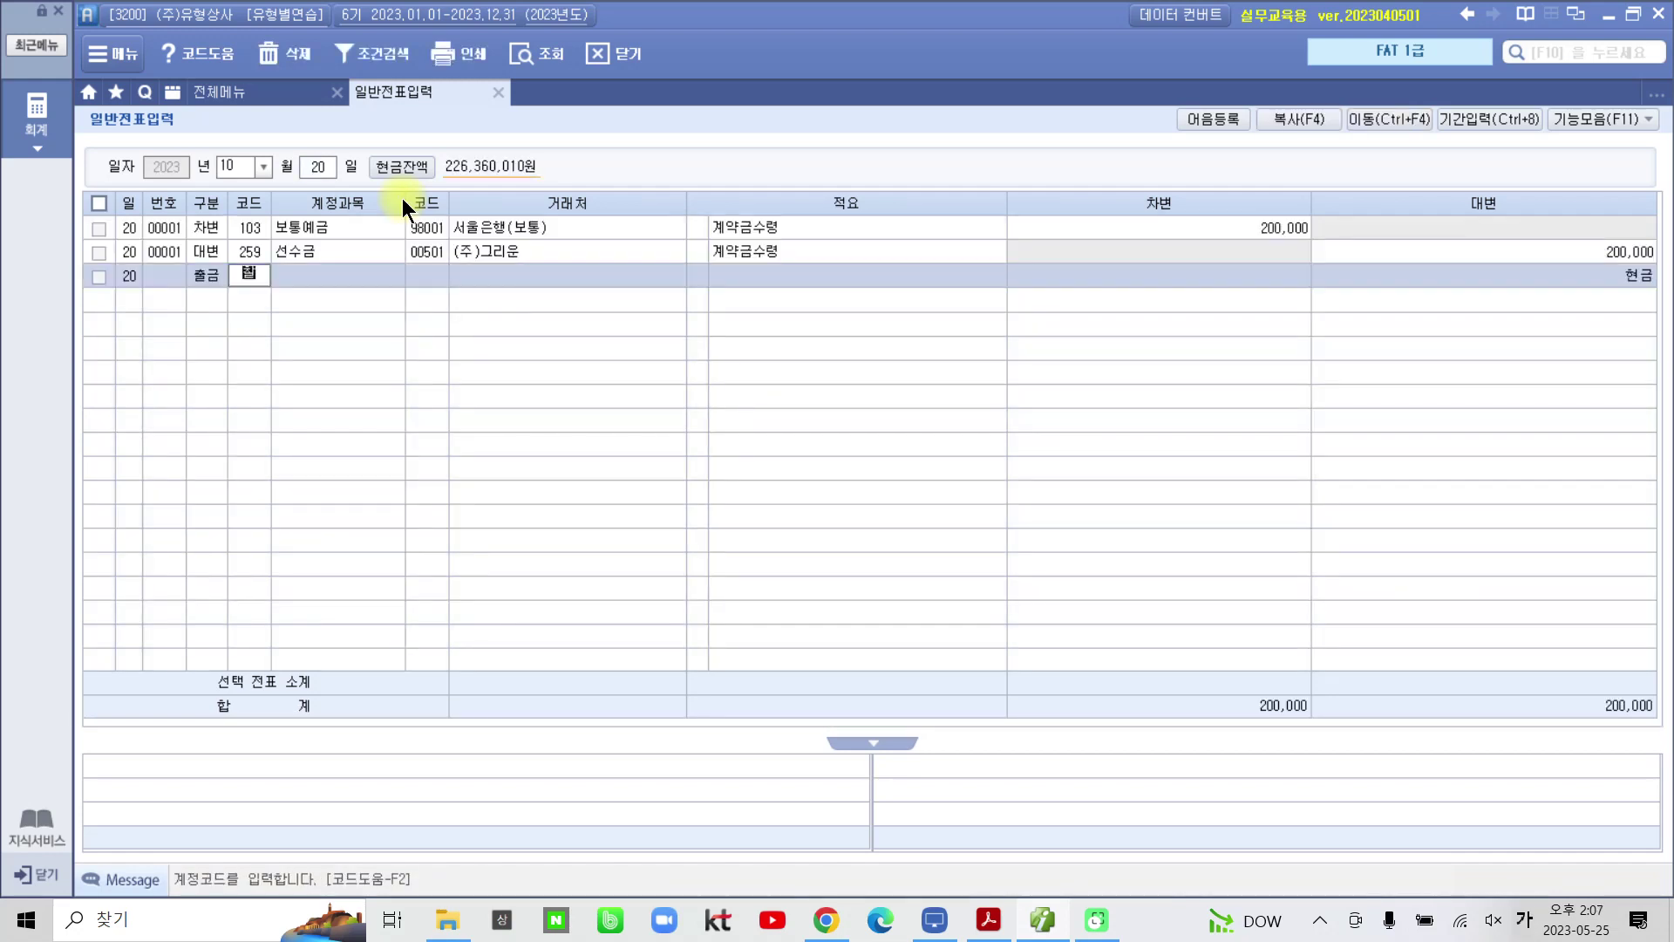
key("Return")
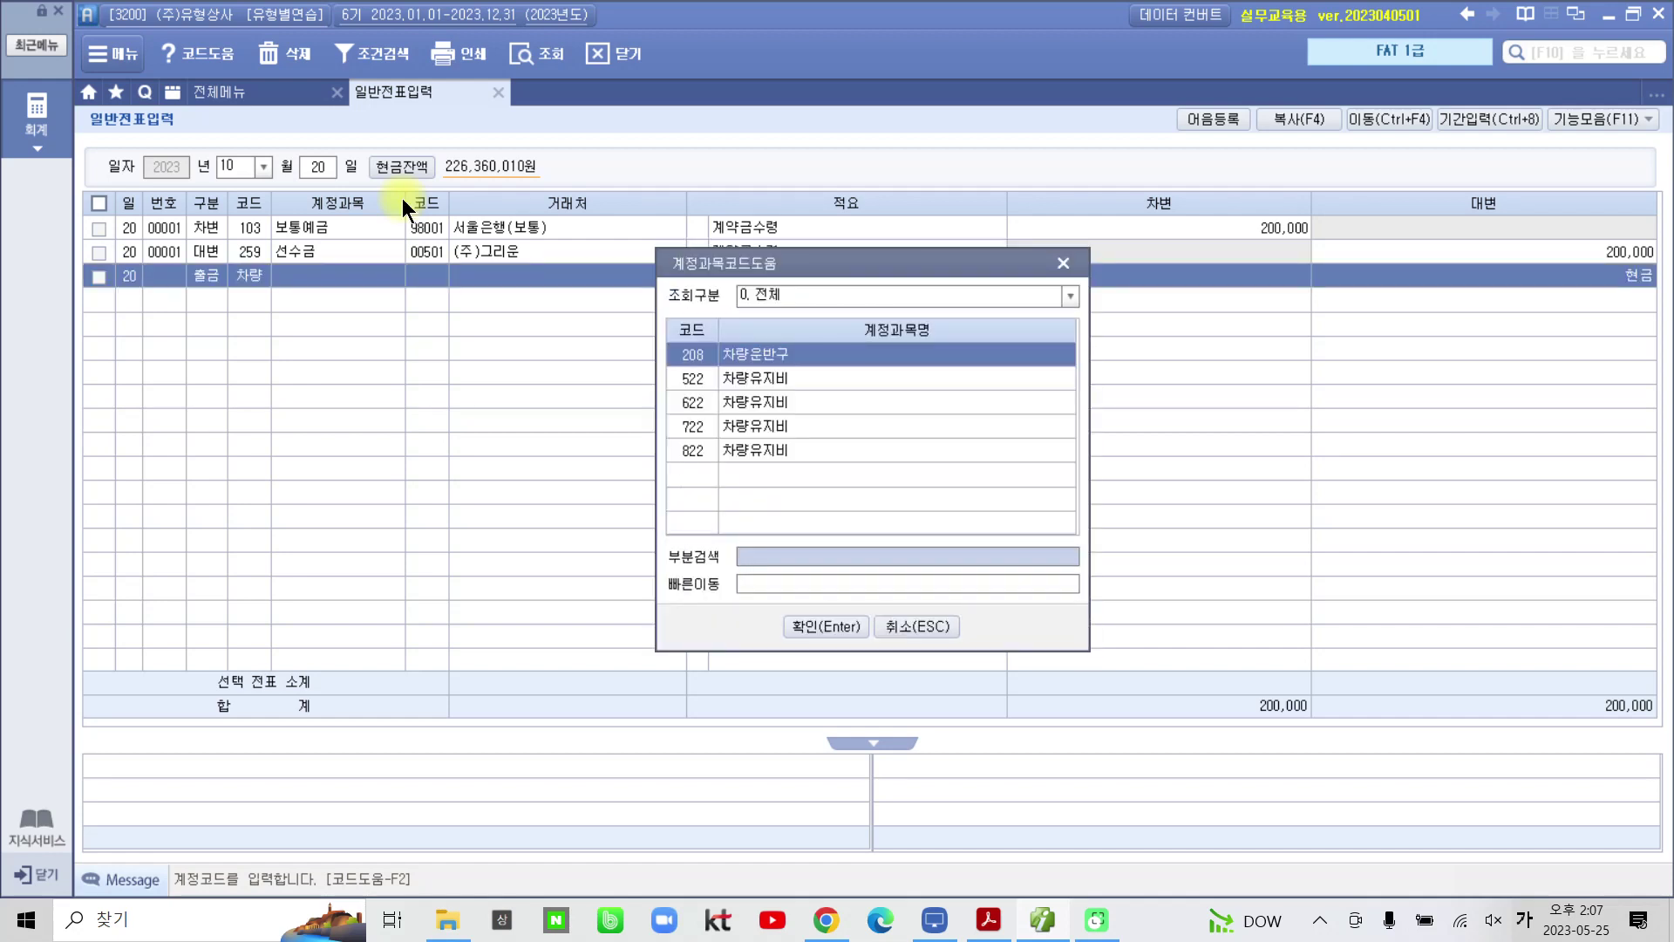
key("Return")
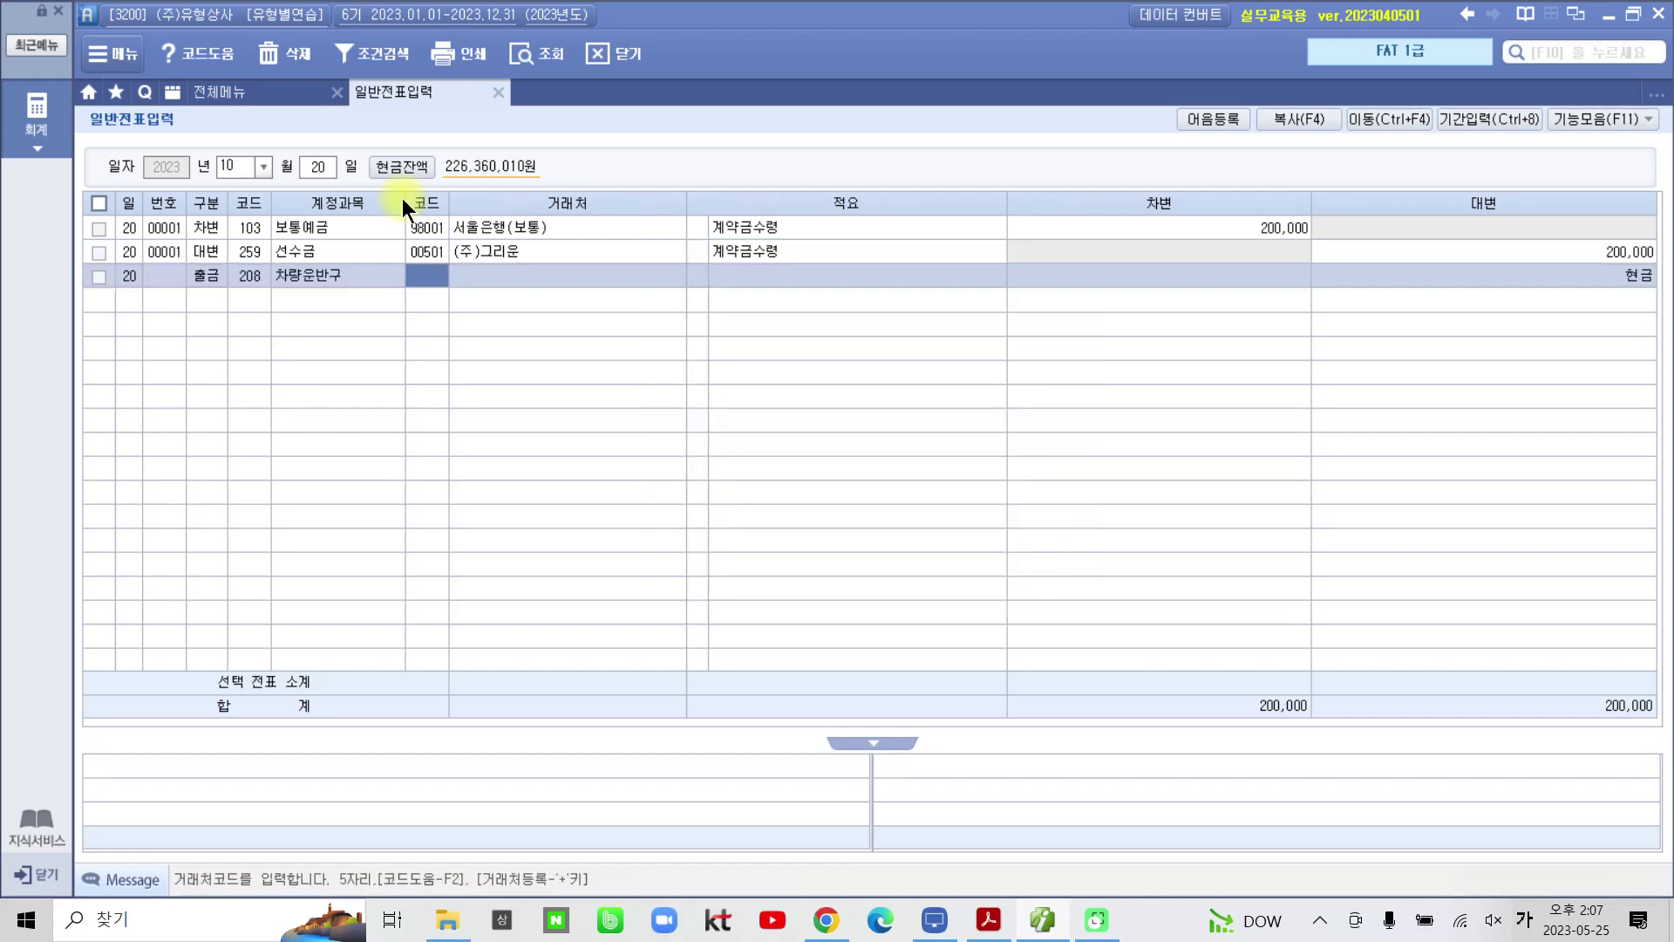
Step: Leave the partner blank, set the line's summary to 02 차량취득세 현금지급, and enter a debit amount of 350,000
key("Return")
key("Return")
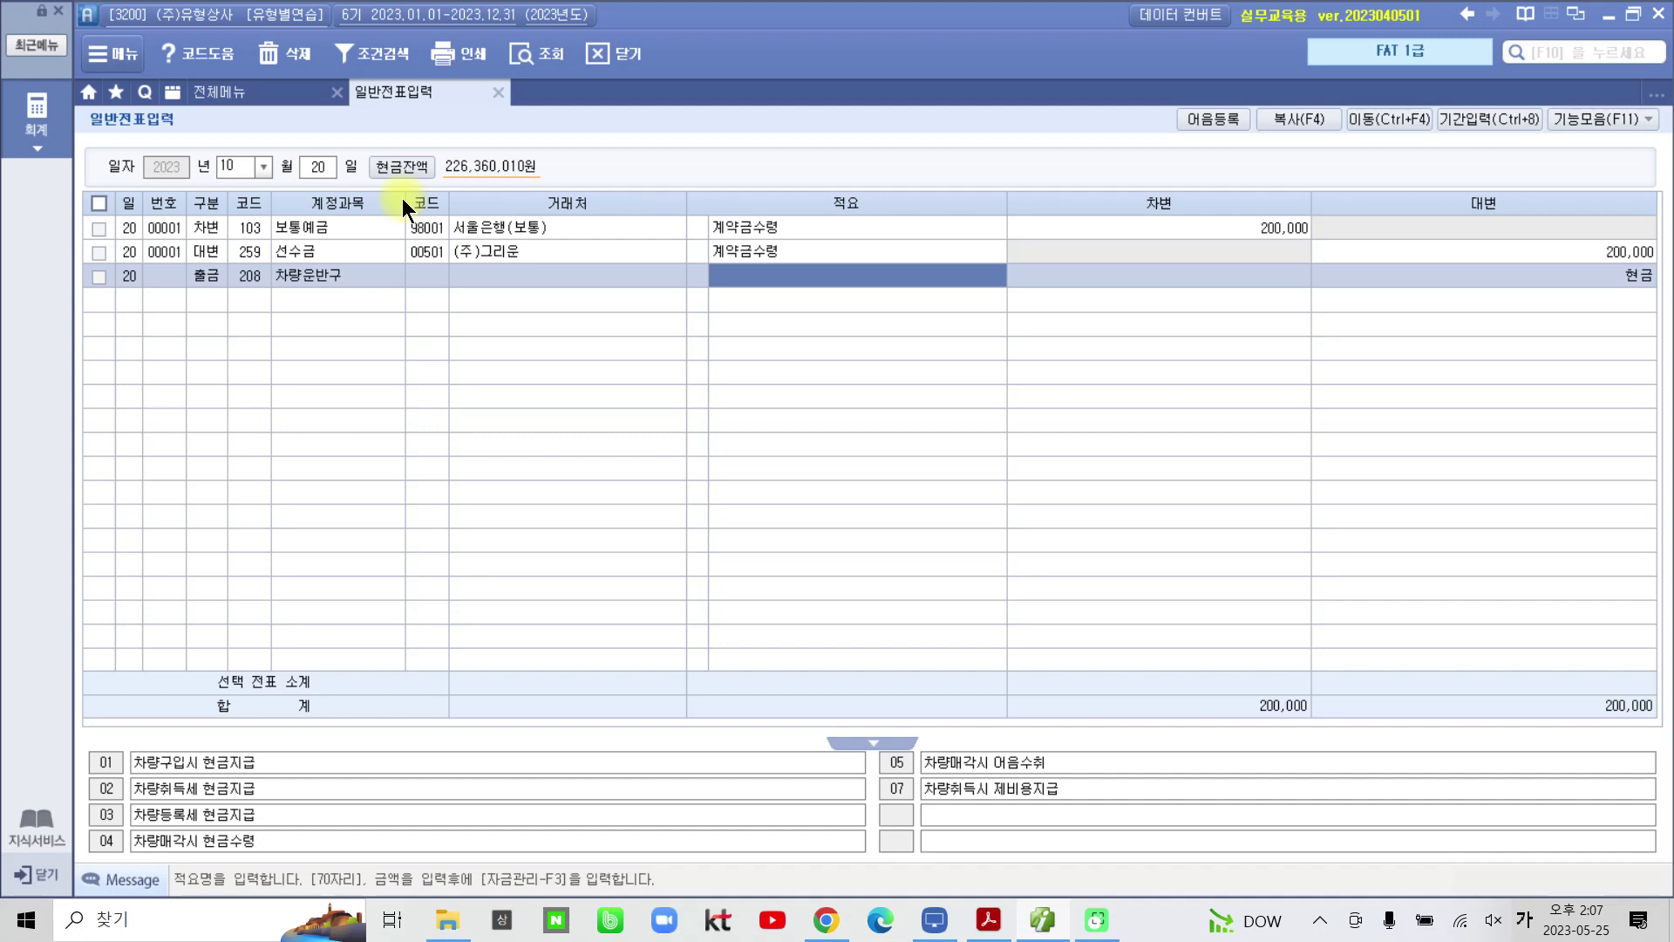
key("Left")
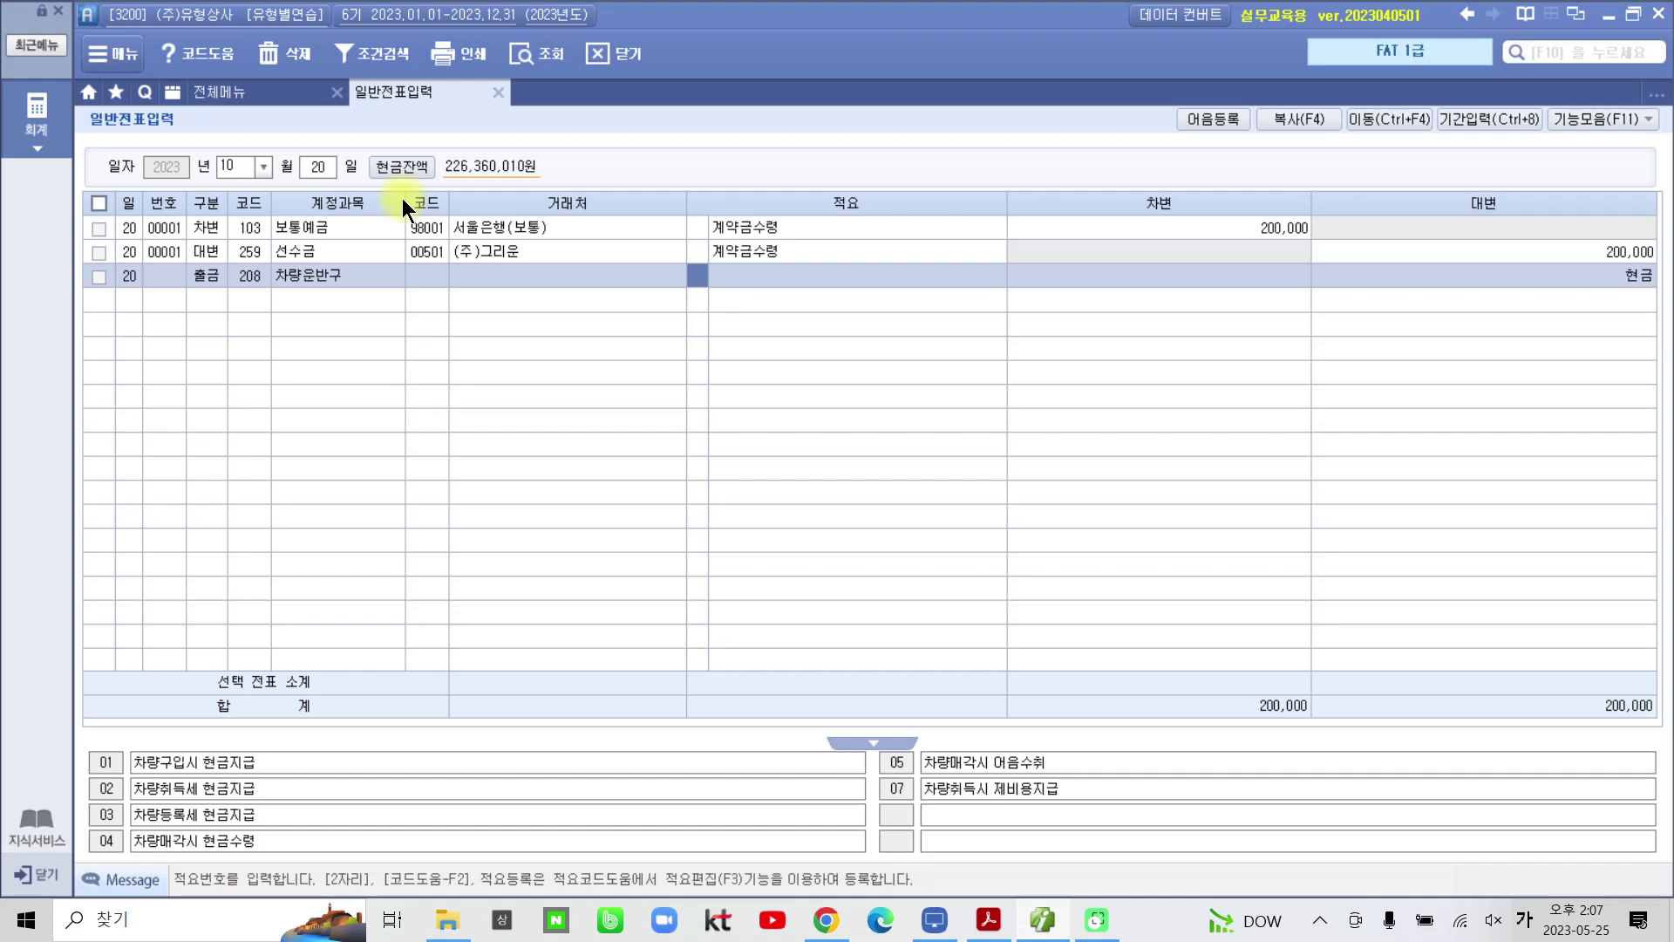
type("02")
key("Return")
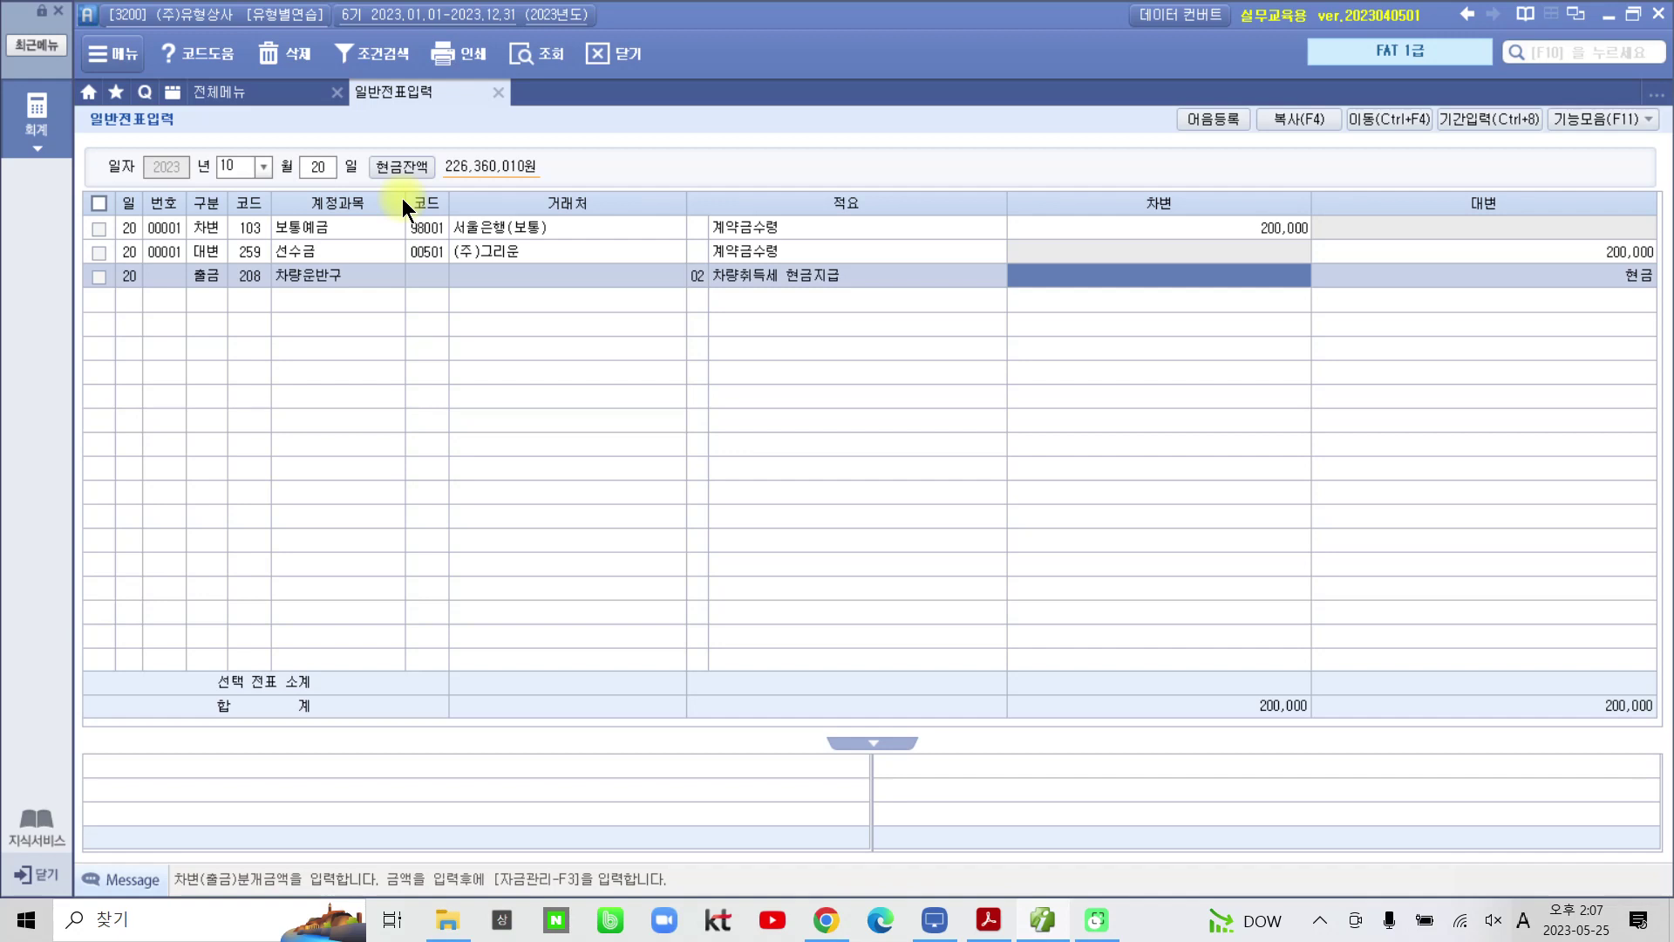
type("3500000")
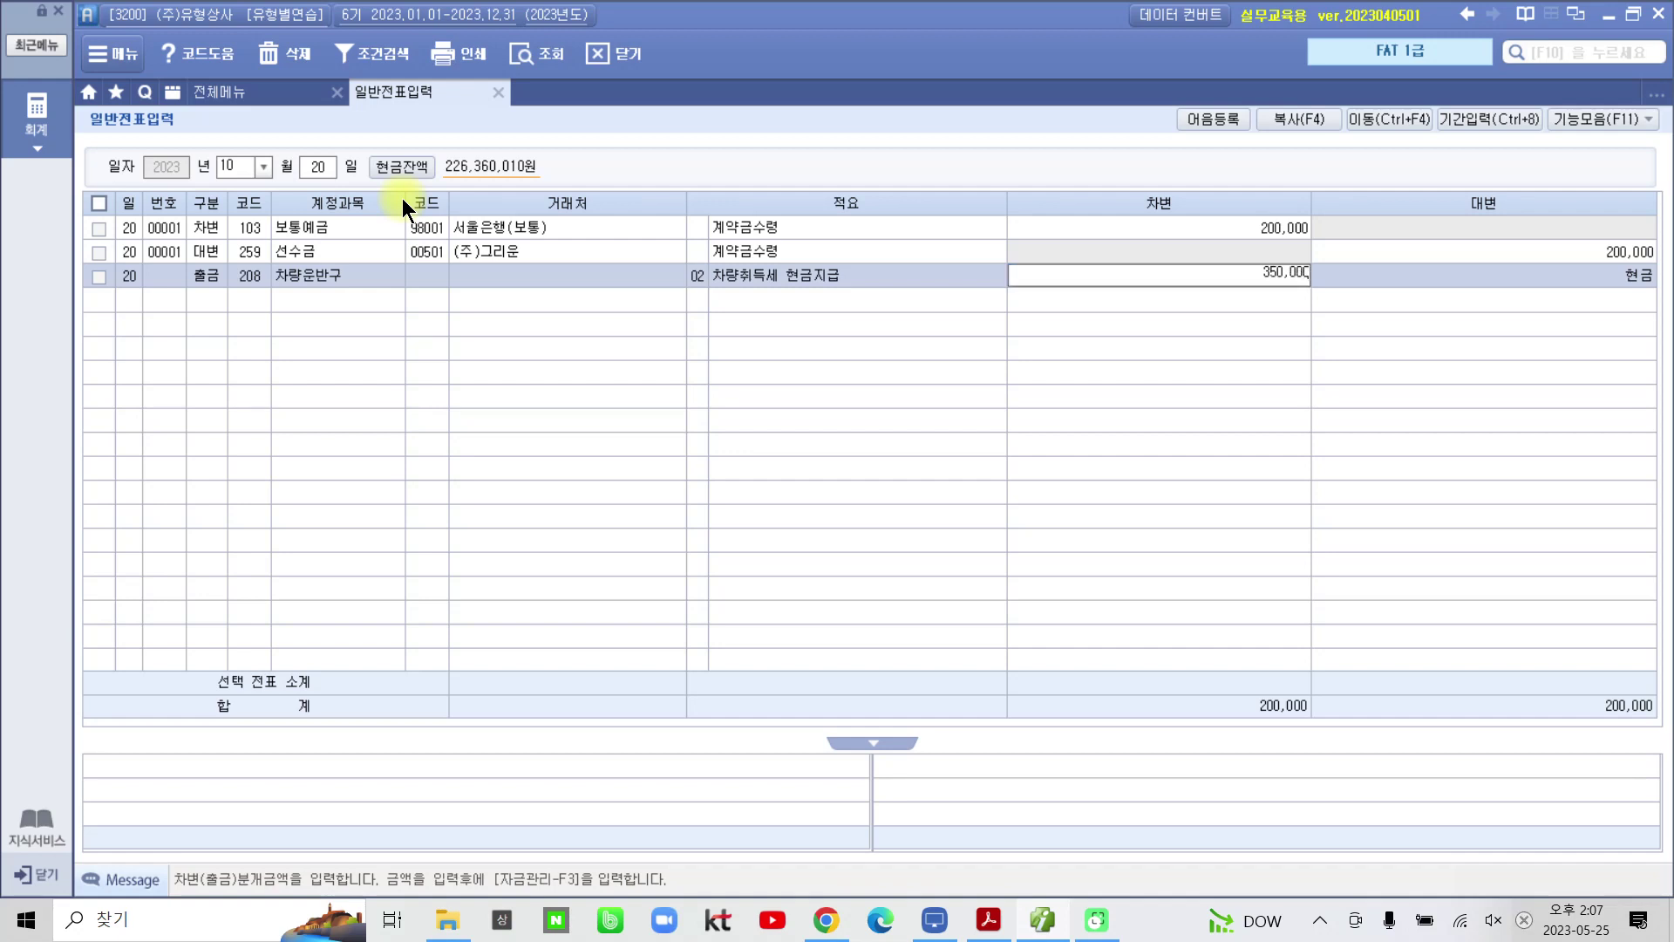
key("Return")
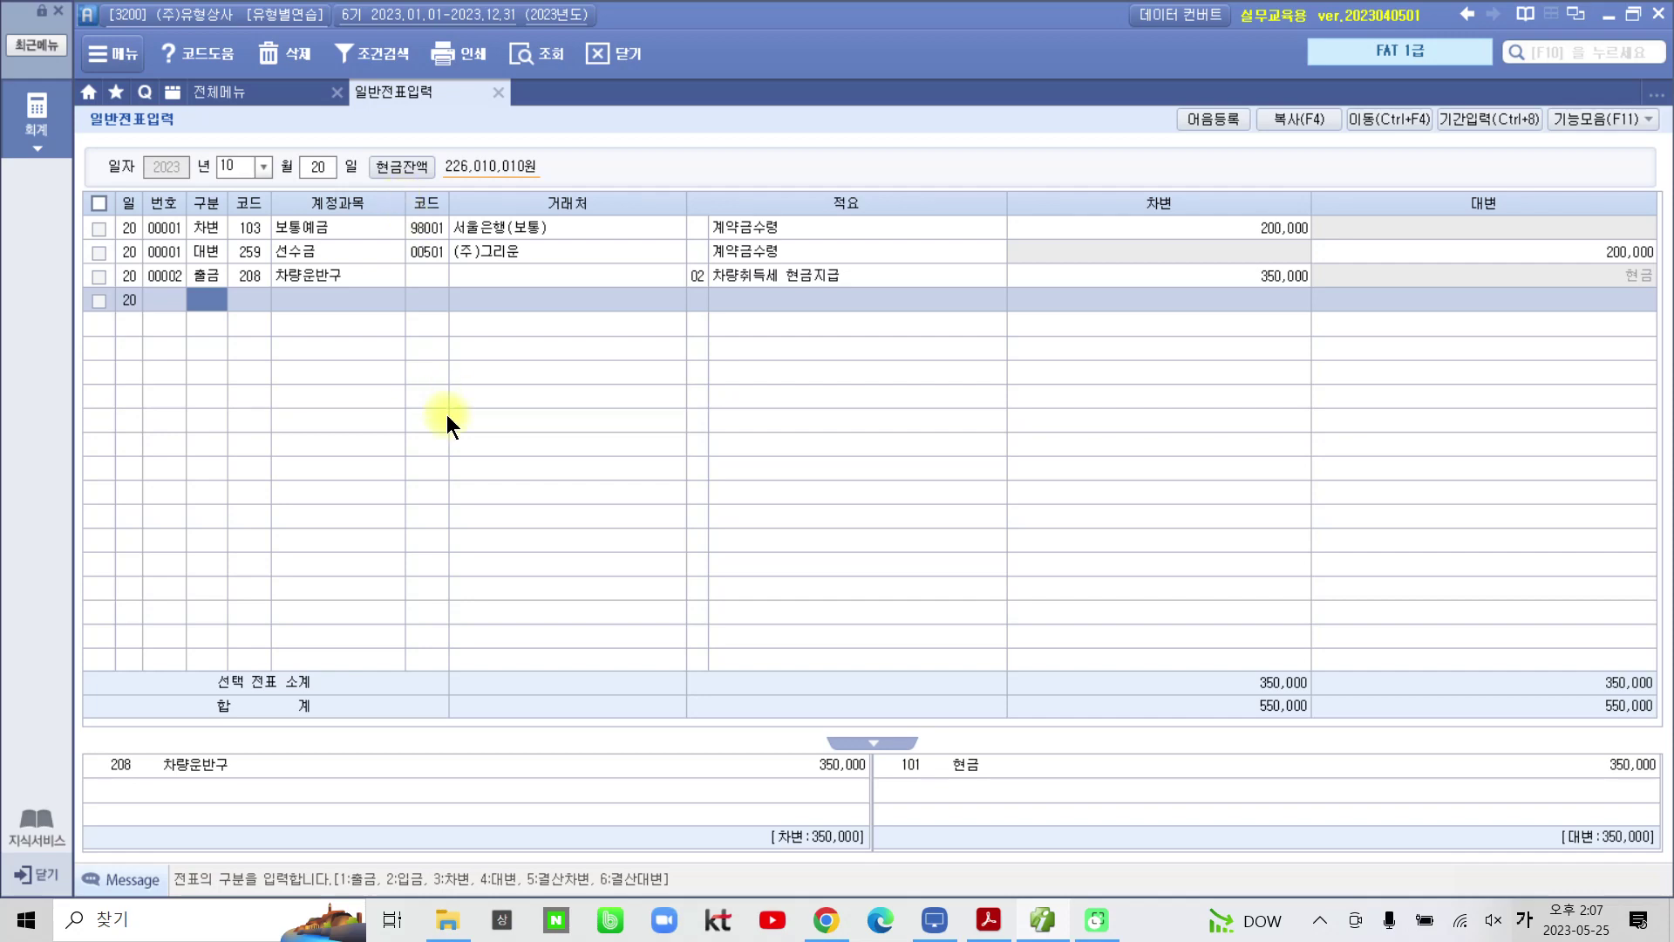
Step: Switch to the PDF and highlight "판매관리프로그램을 구입하고" in problem 21
left_click(989, 920)
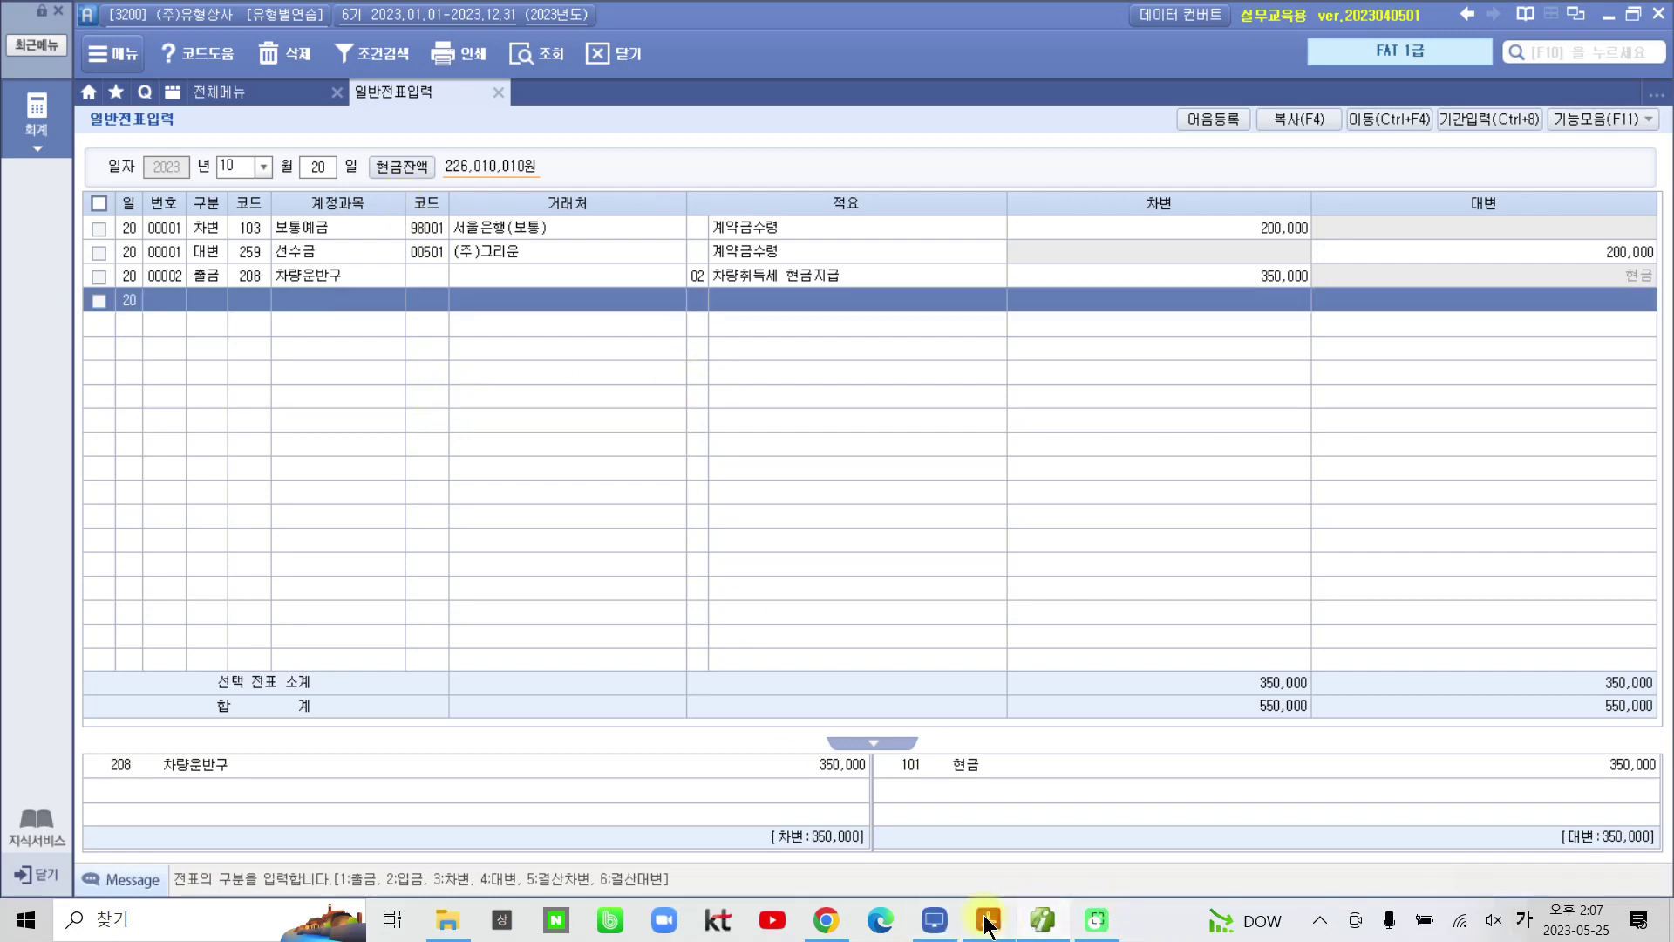
scroll(803, 724, "down", 4)
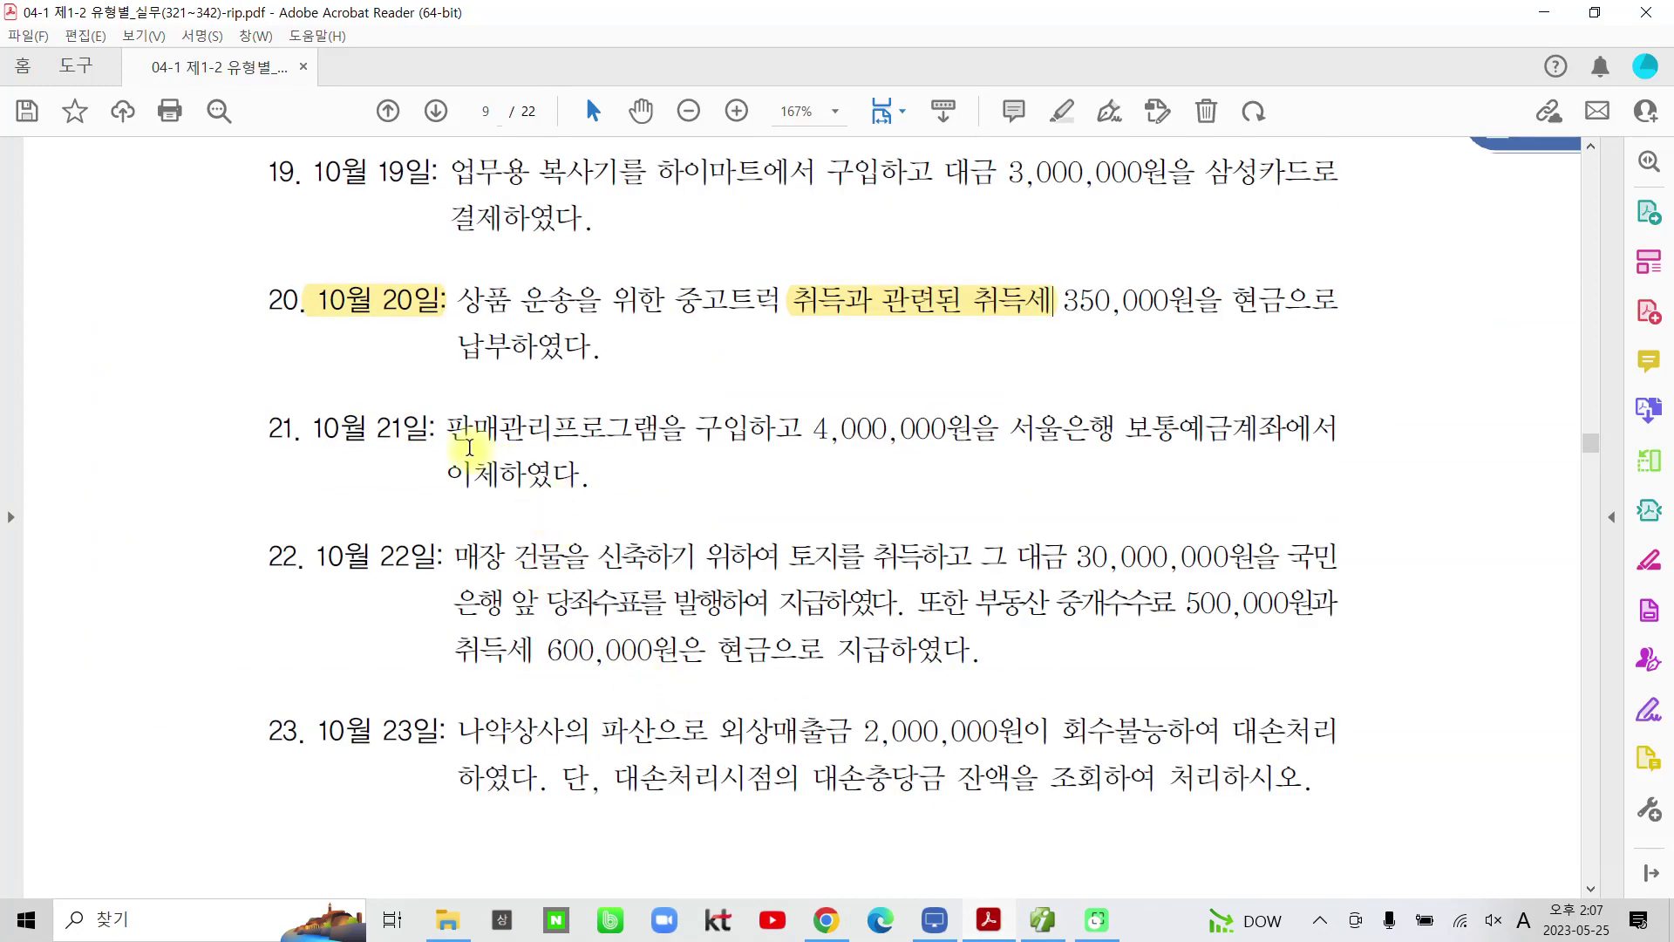
left_click_drag(444, 427, 800, 427)
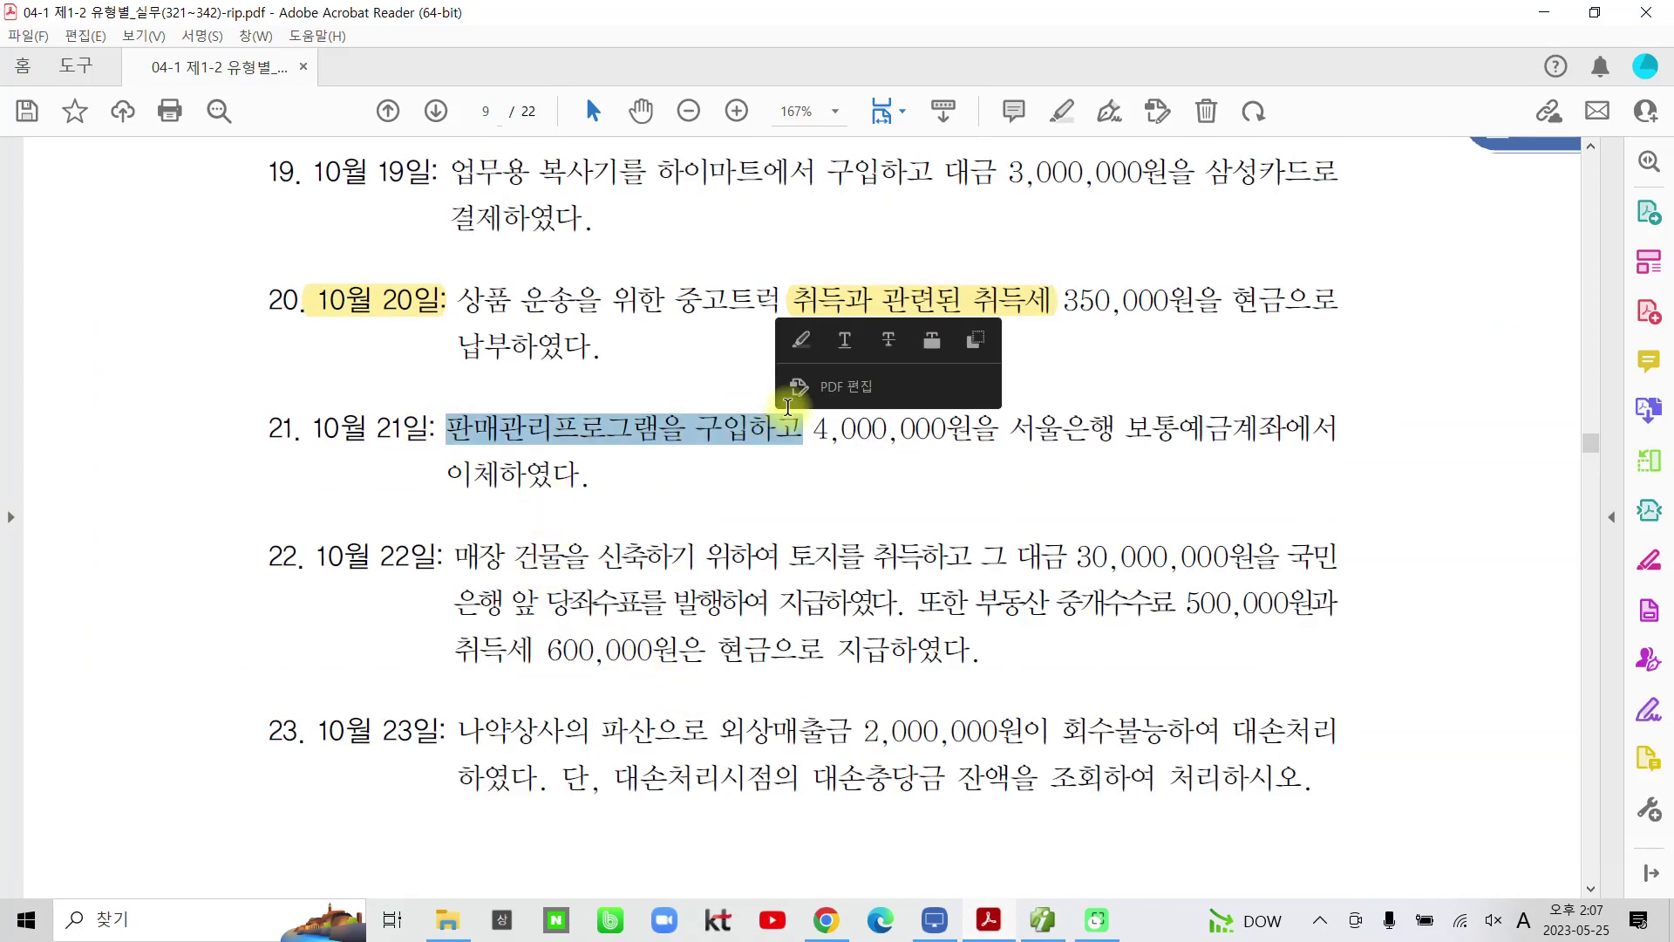
left_click(798, 349)
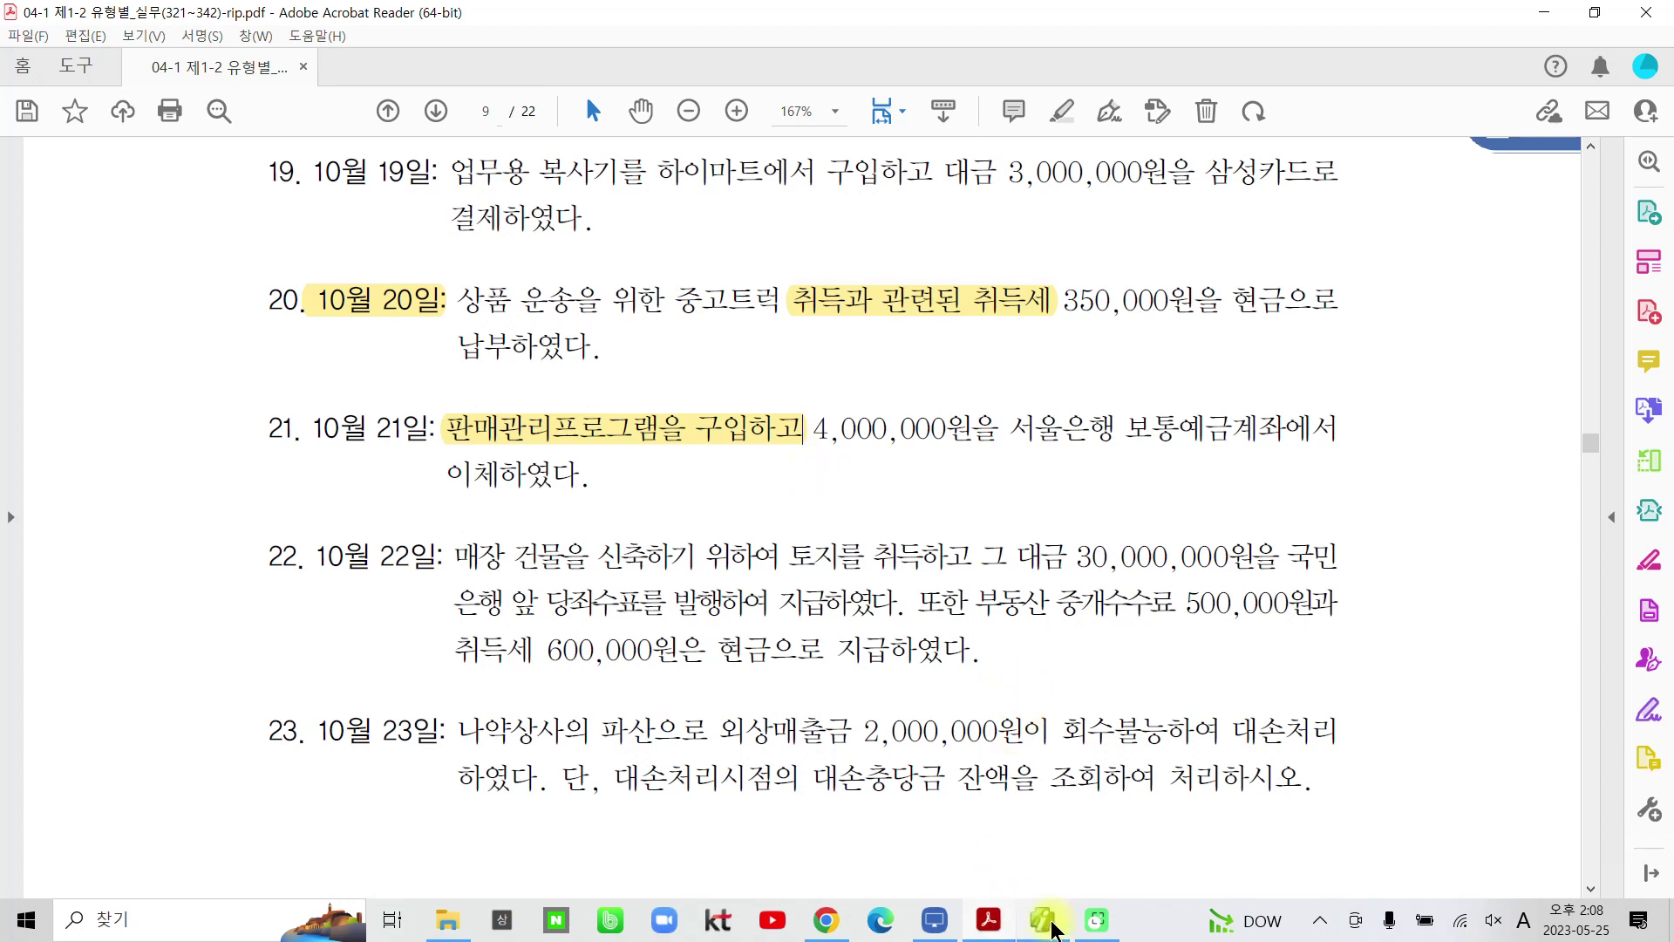
Step: Return to the accounting program and set the general voucher date to October 21
left_click(1047, 926)
left_click(313, 165)
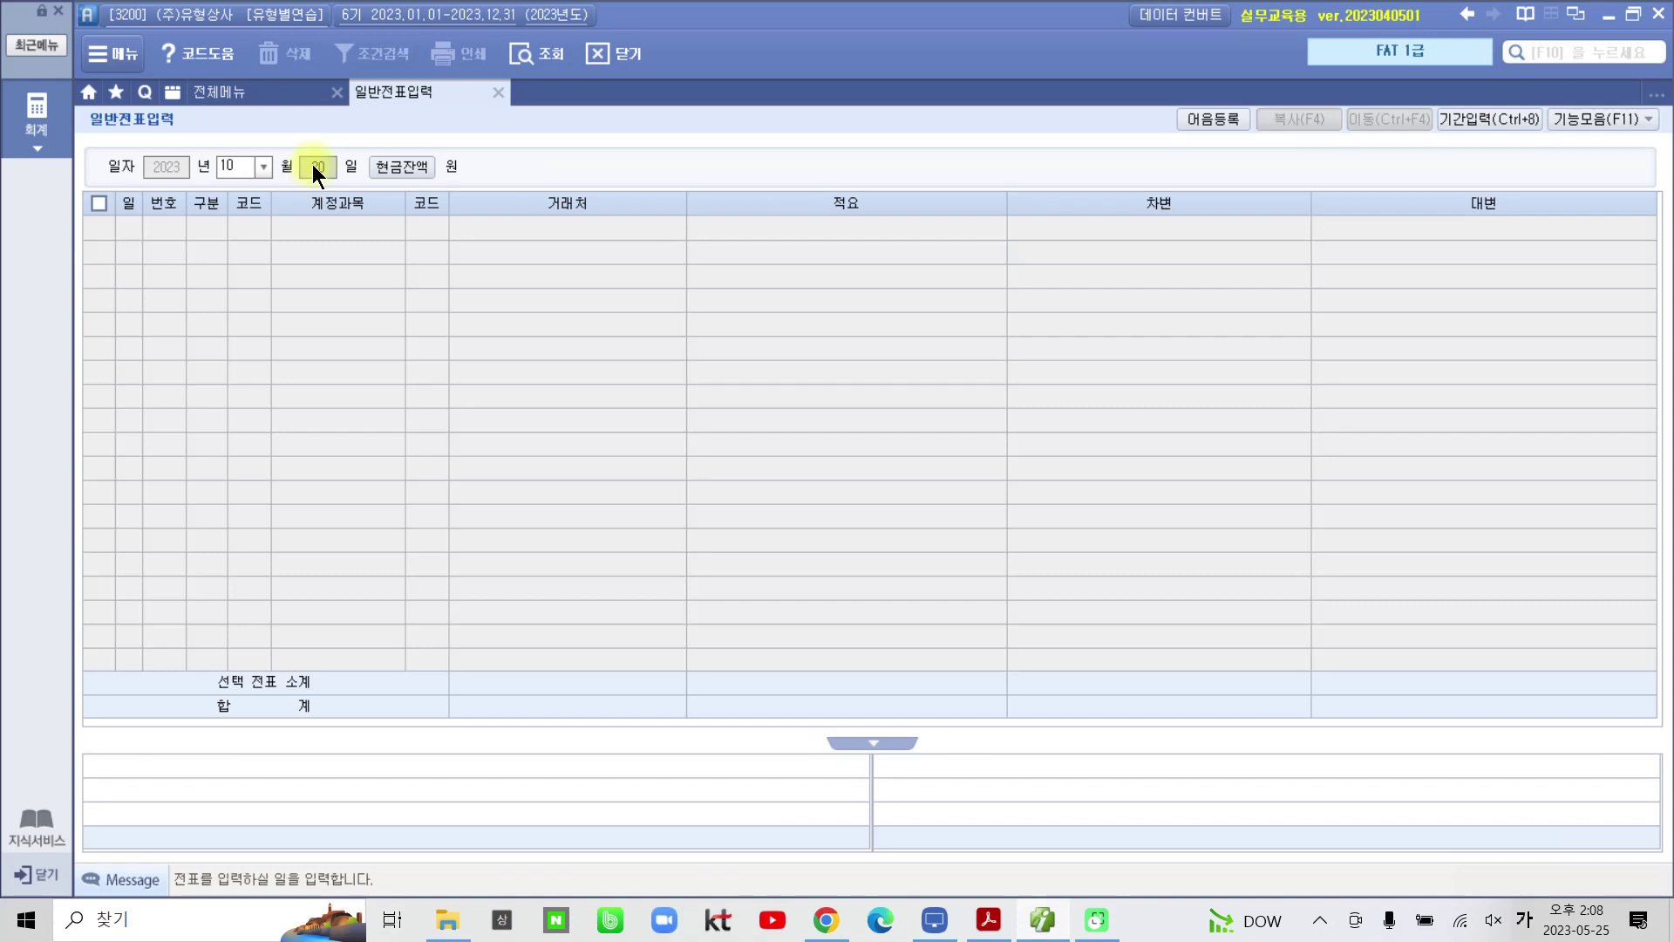
type("21")
key("Return")
Step: Start a debit (차변) voucher line on October 21 with account 240 소프트웨어 and no partner
type("3")
key("Return")
type("240")
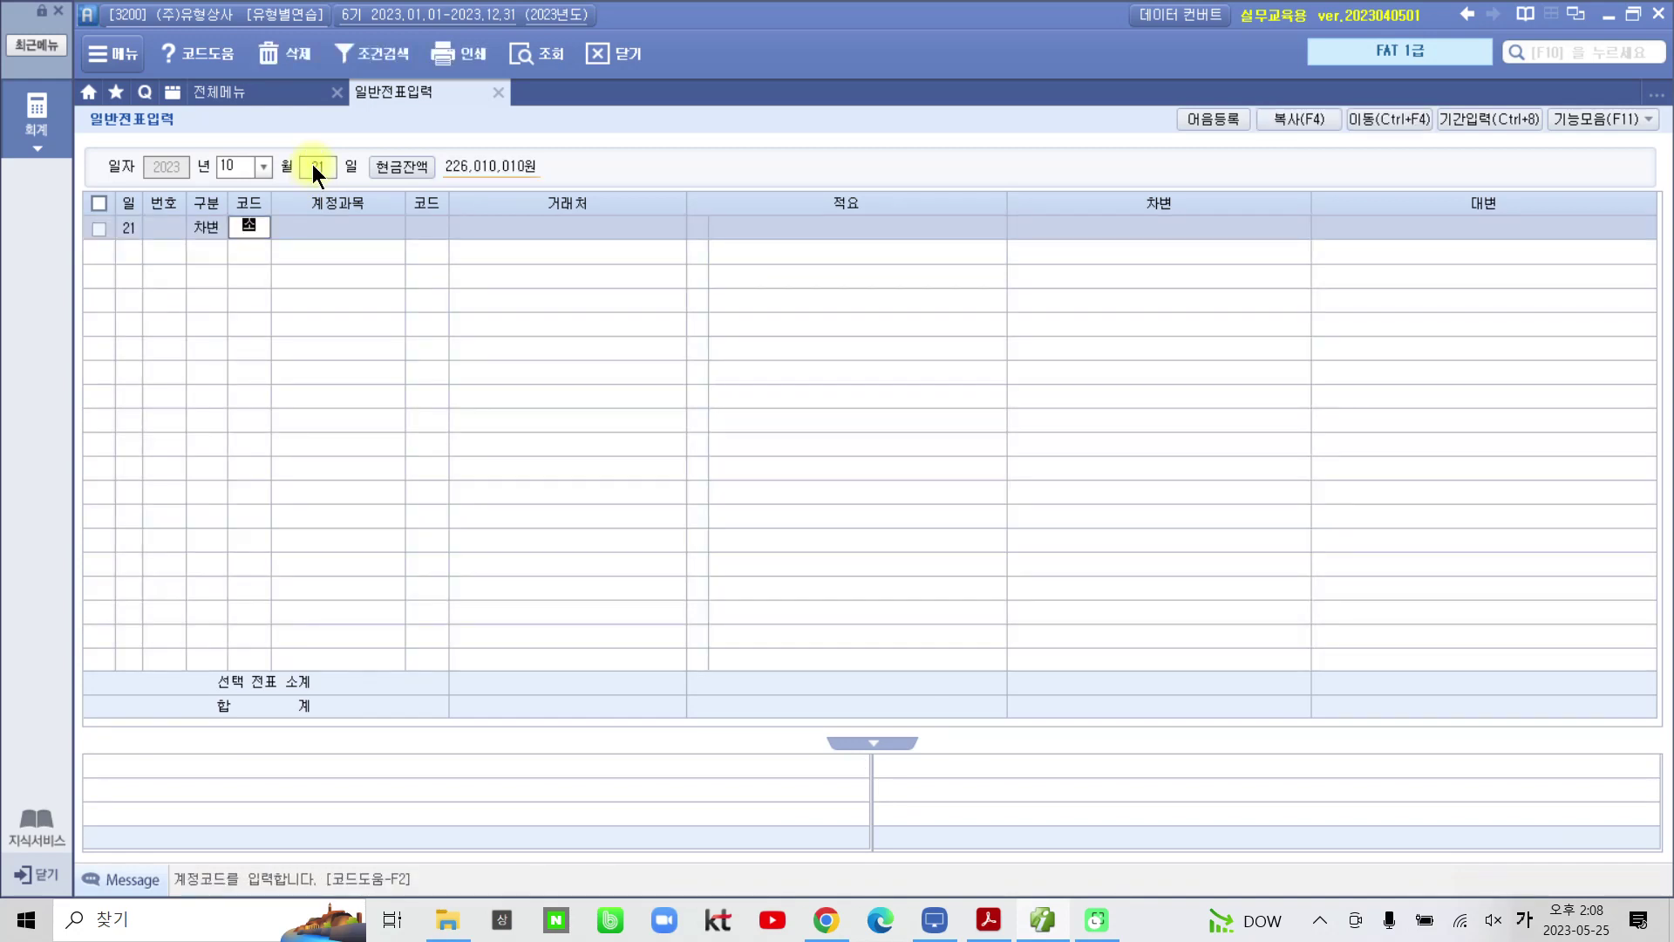
key("Return")
key("Return")
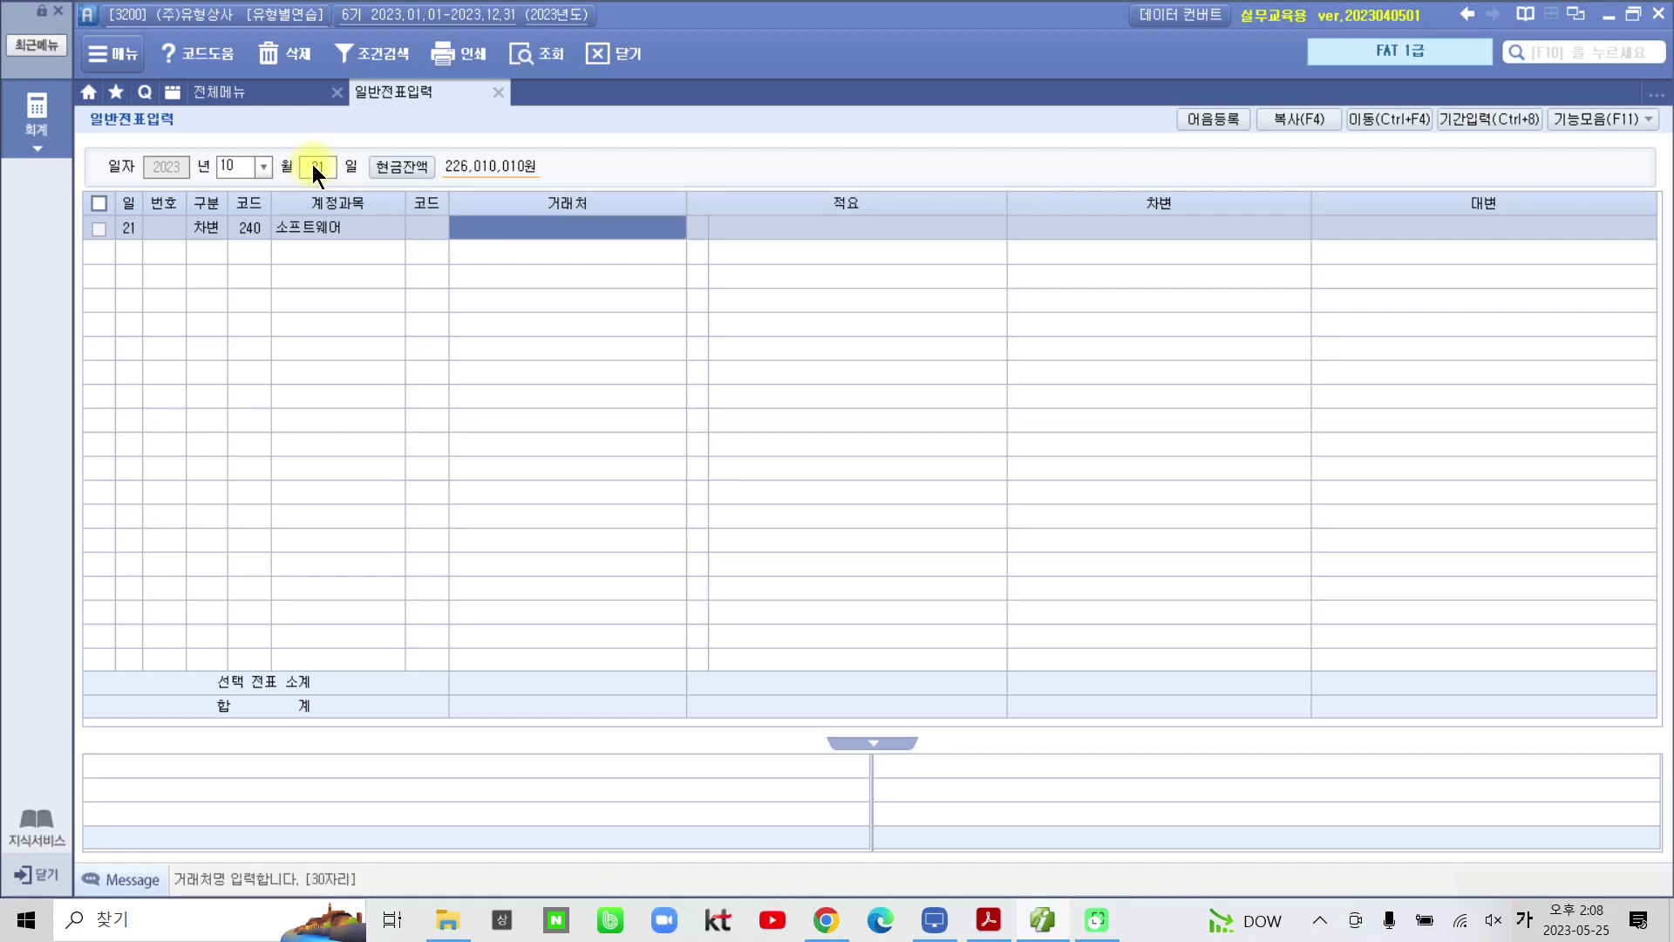
Step: Enter "판매관리 프로그램" as the software line's summary and 4,000,000 as its debit amount
key("Return")
key("Return")
key("Left")
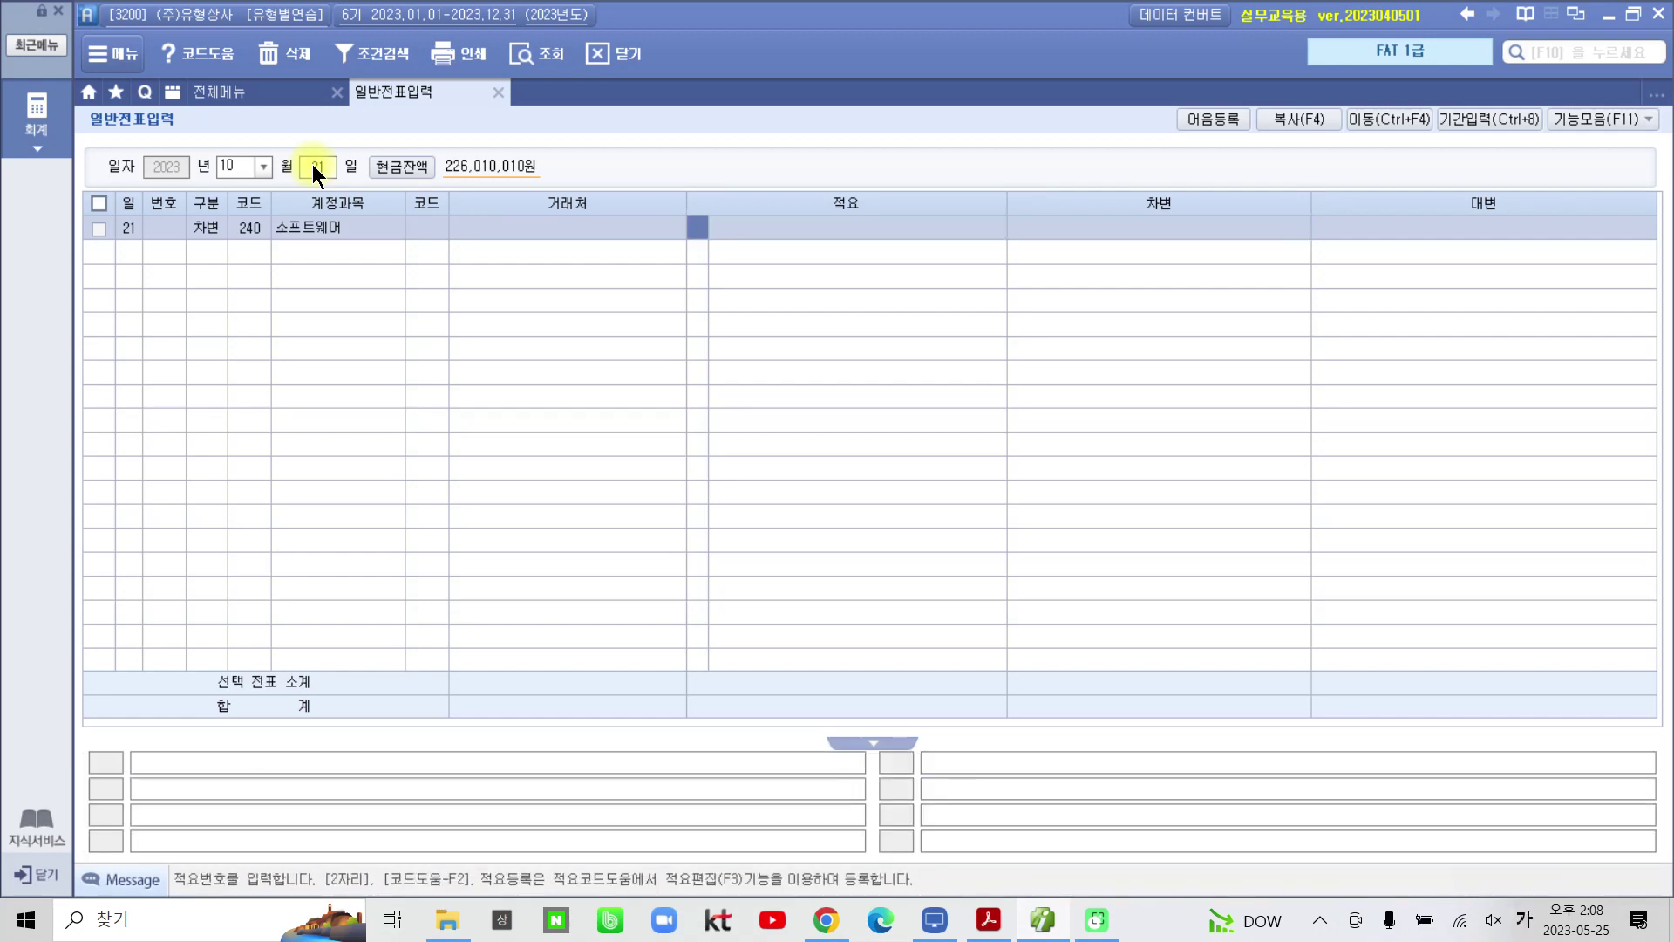
key("Return")
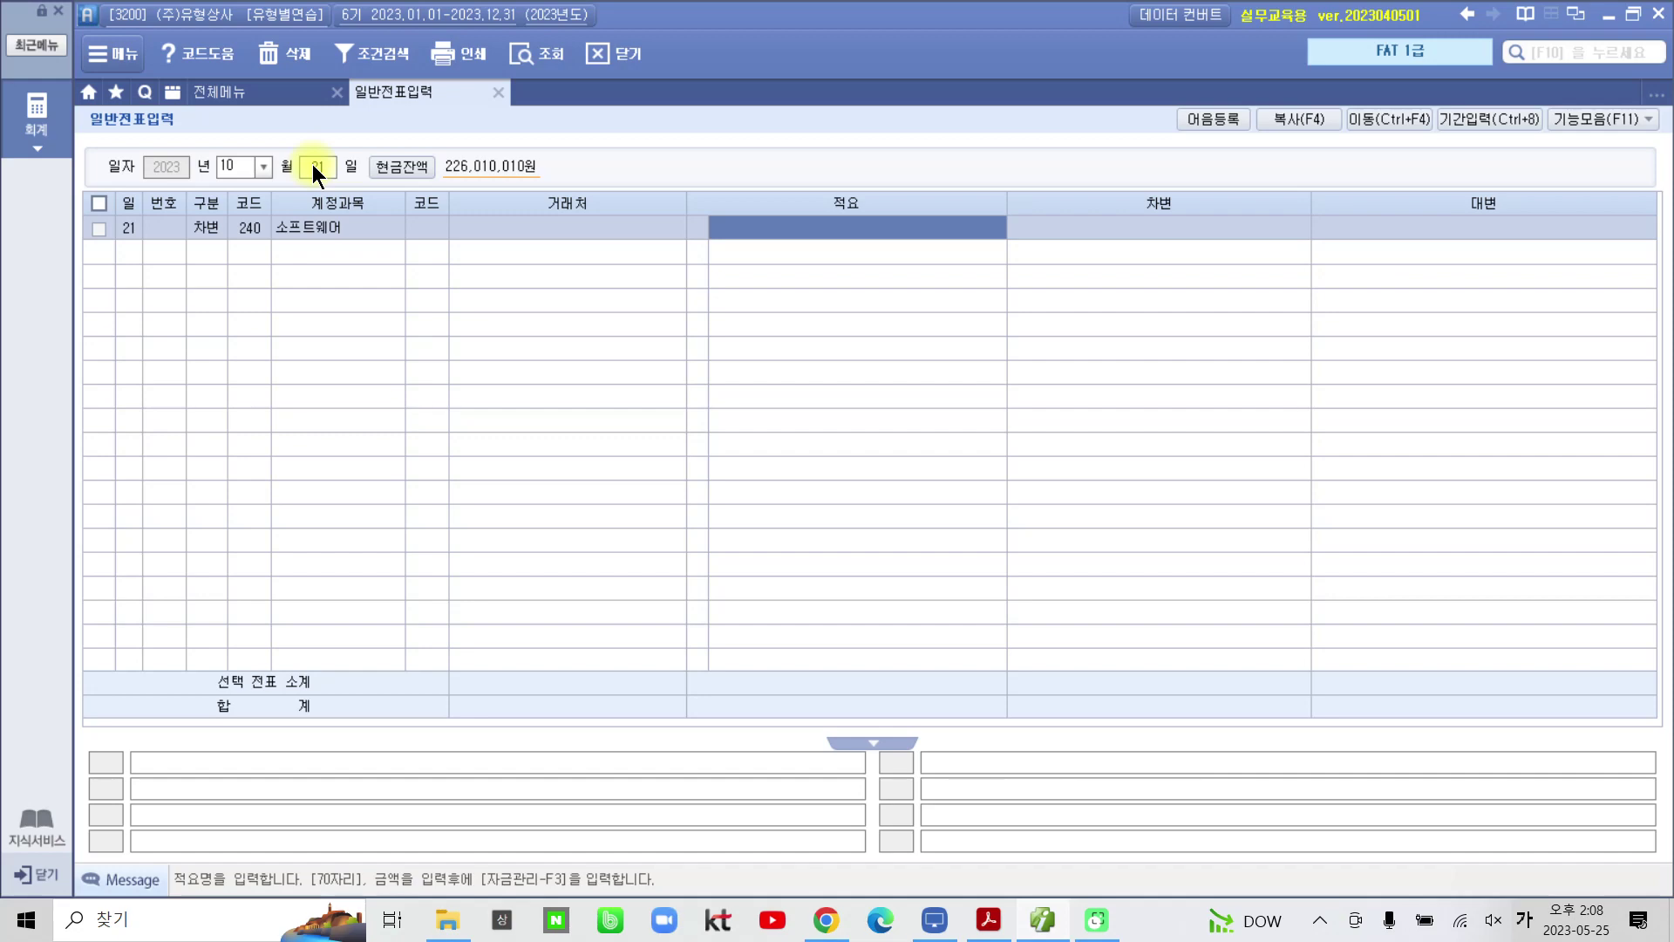
type("판매용")
type("리 프로그램")
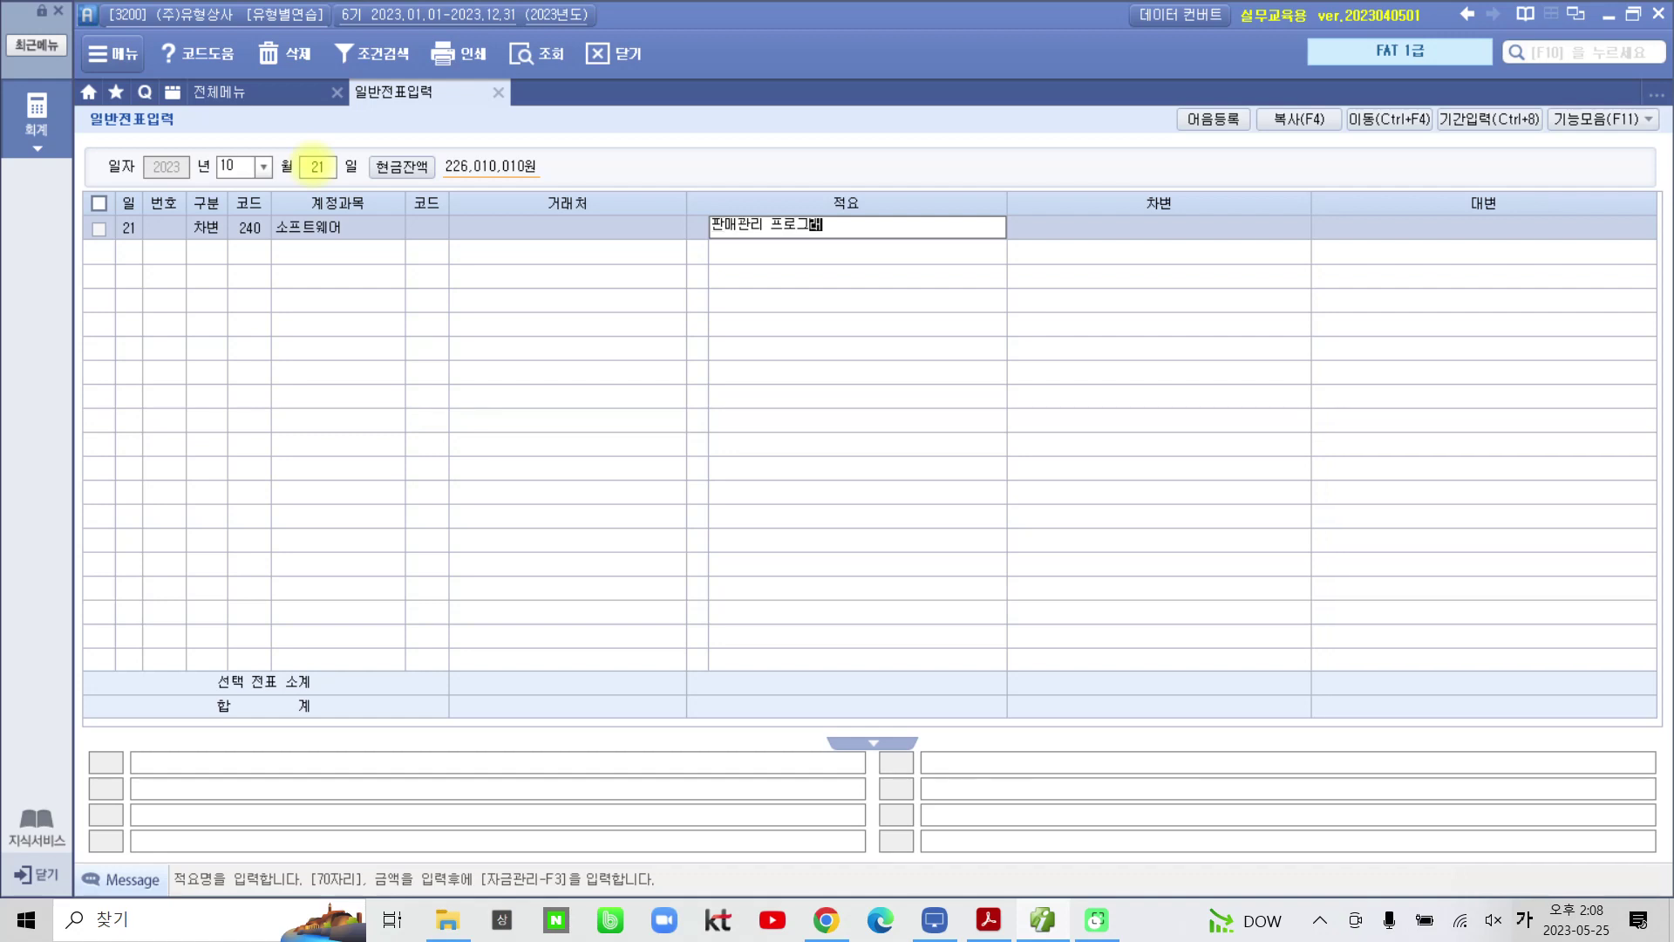
key("Return")
type("4,000,000")
key("Return")
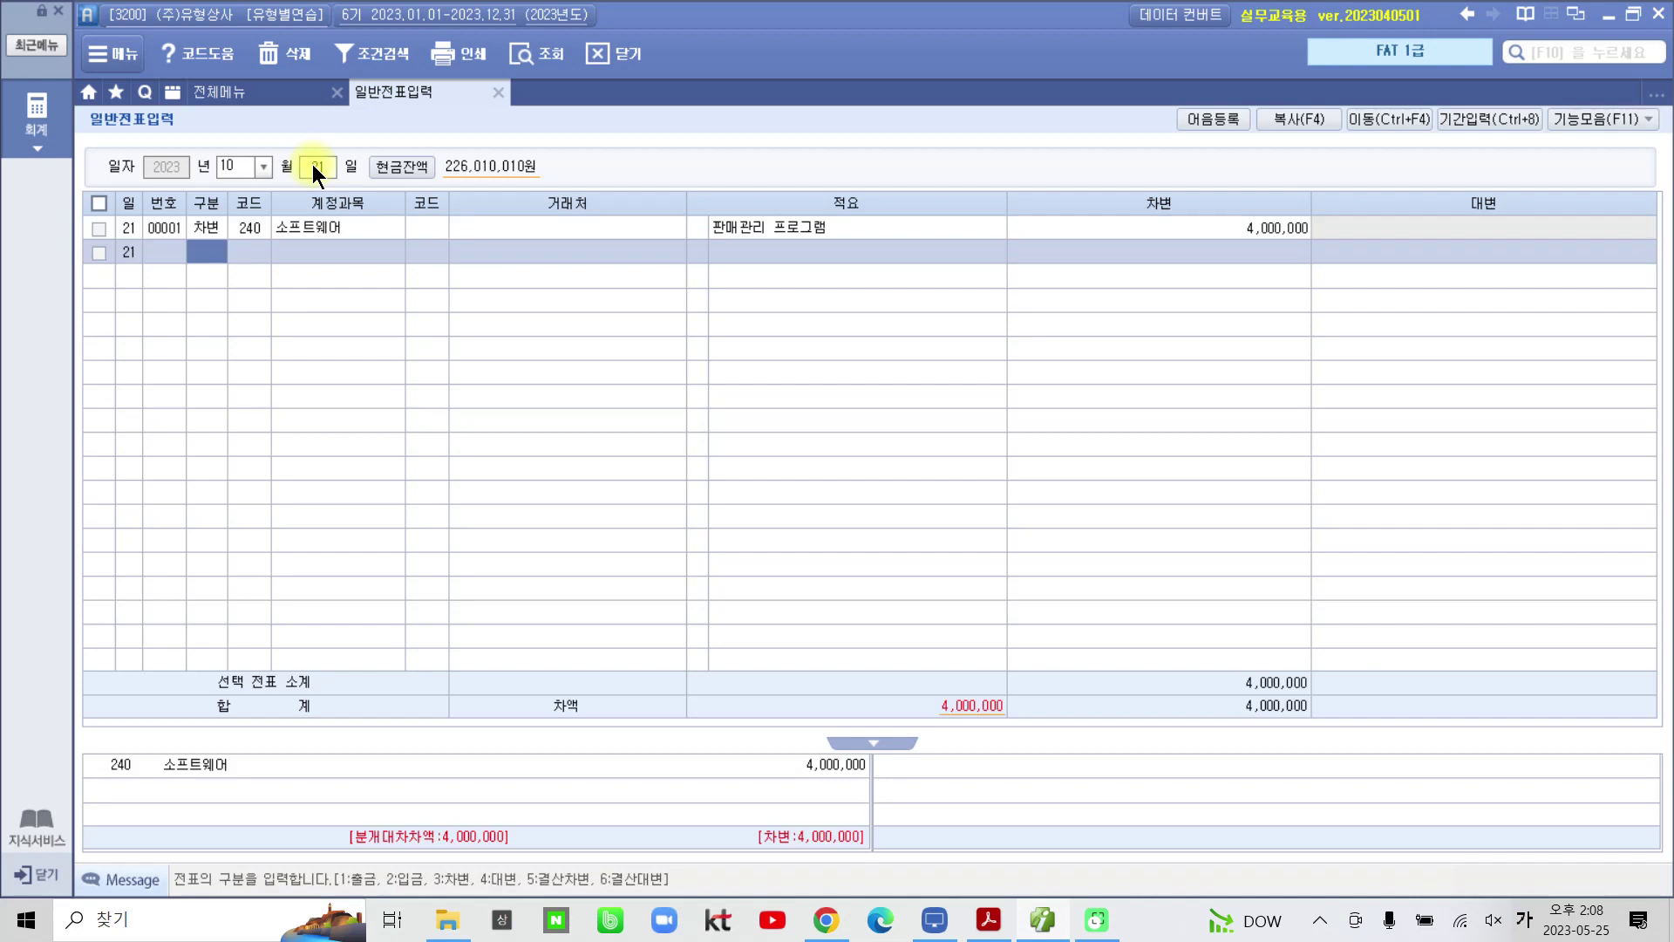
Step: Add an October 21 credit (대변) line with account 103 보통예금, partner 서울은행(보통), summary "판매관리 프로그램" and amount 4,000,000
type("4103")
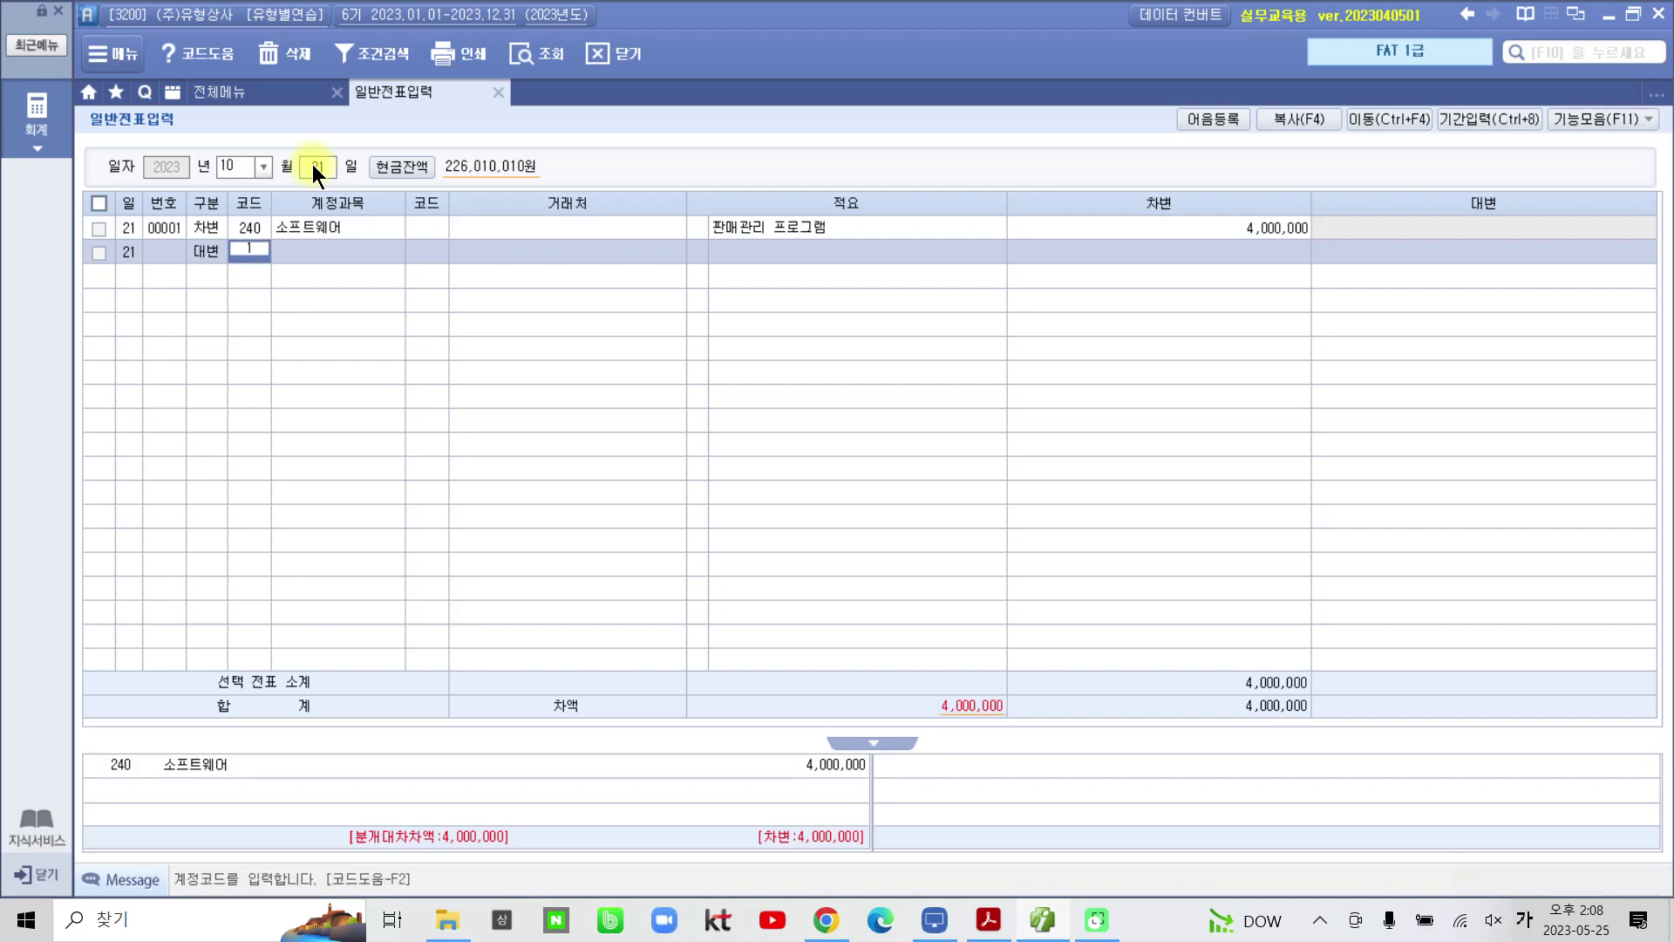
key("Return")
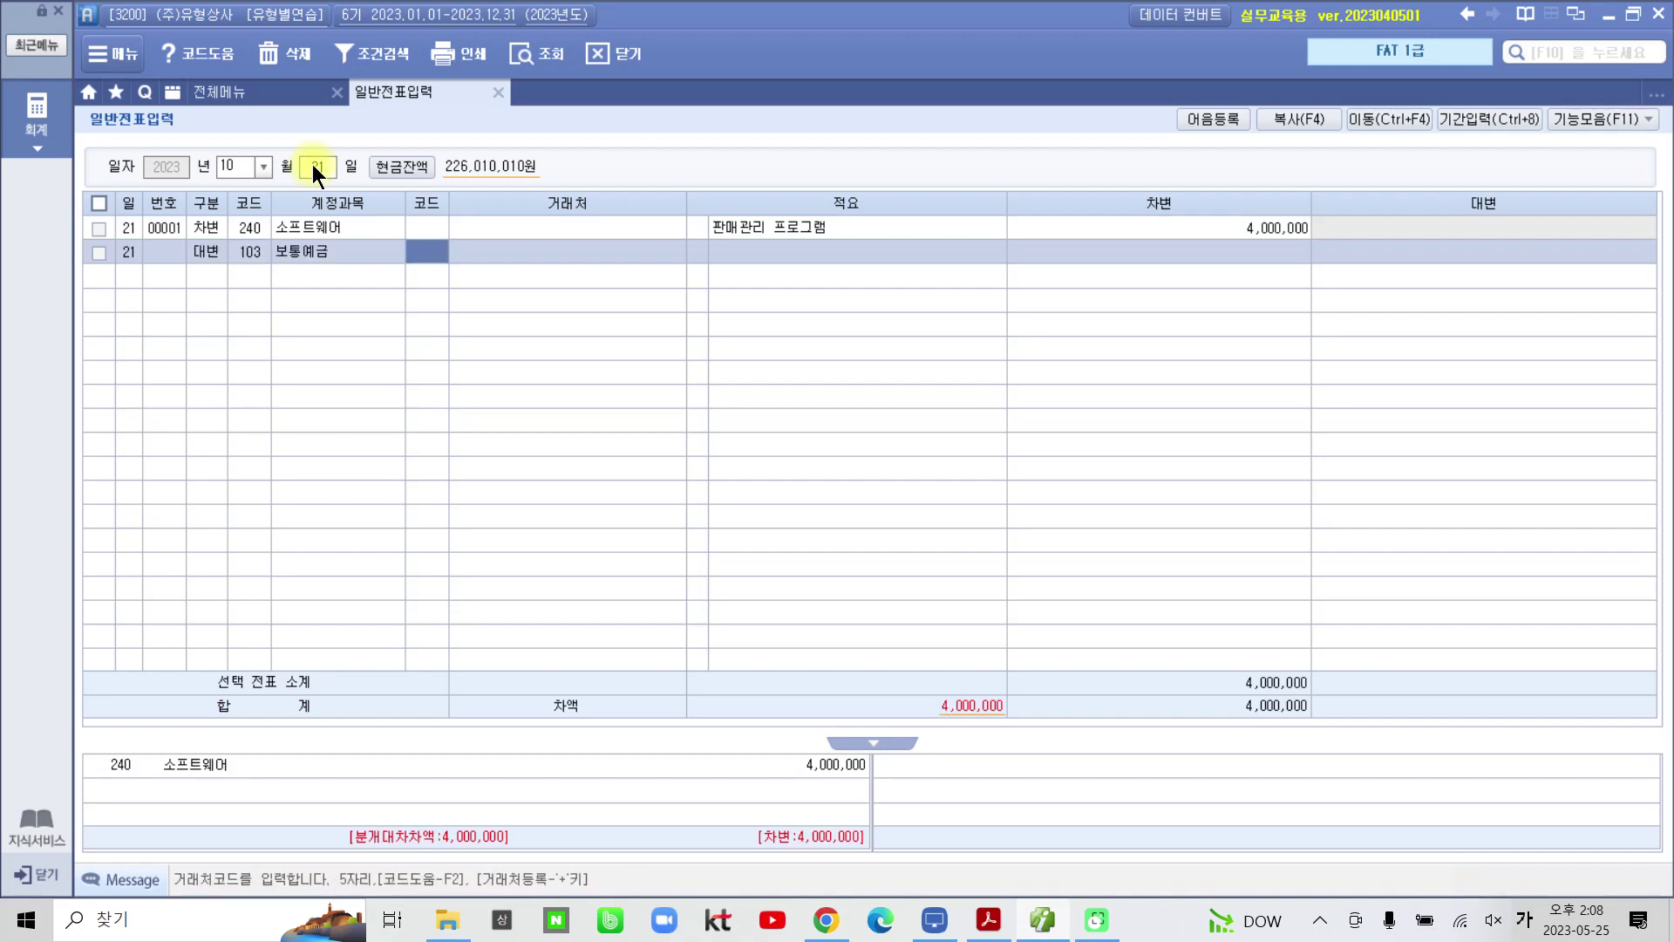
type("서울")
key("Return")
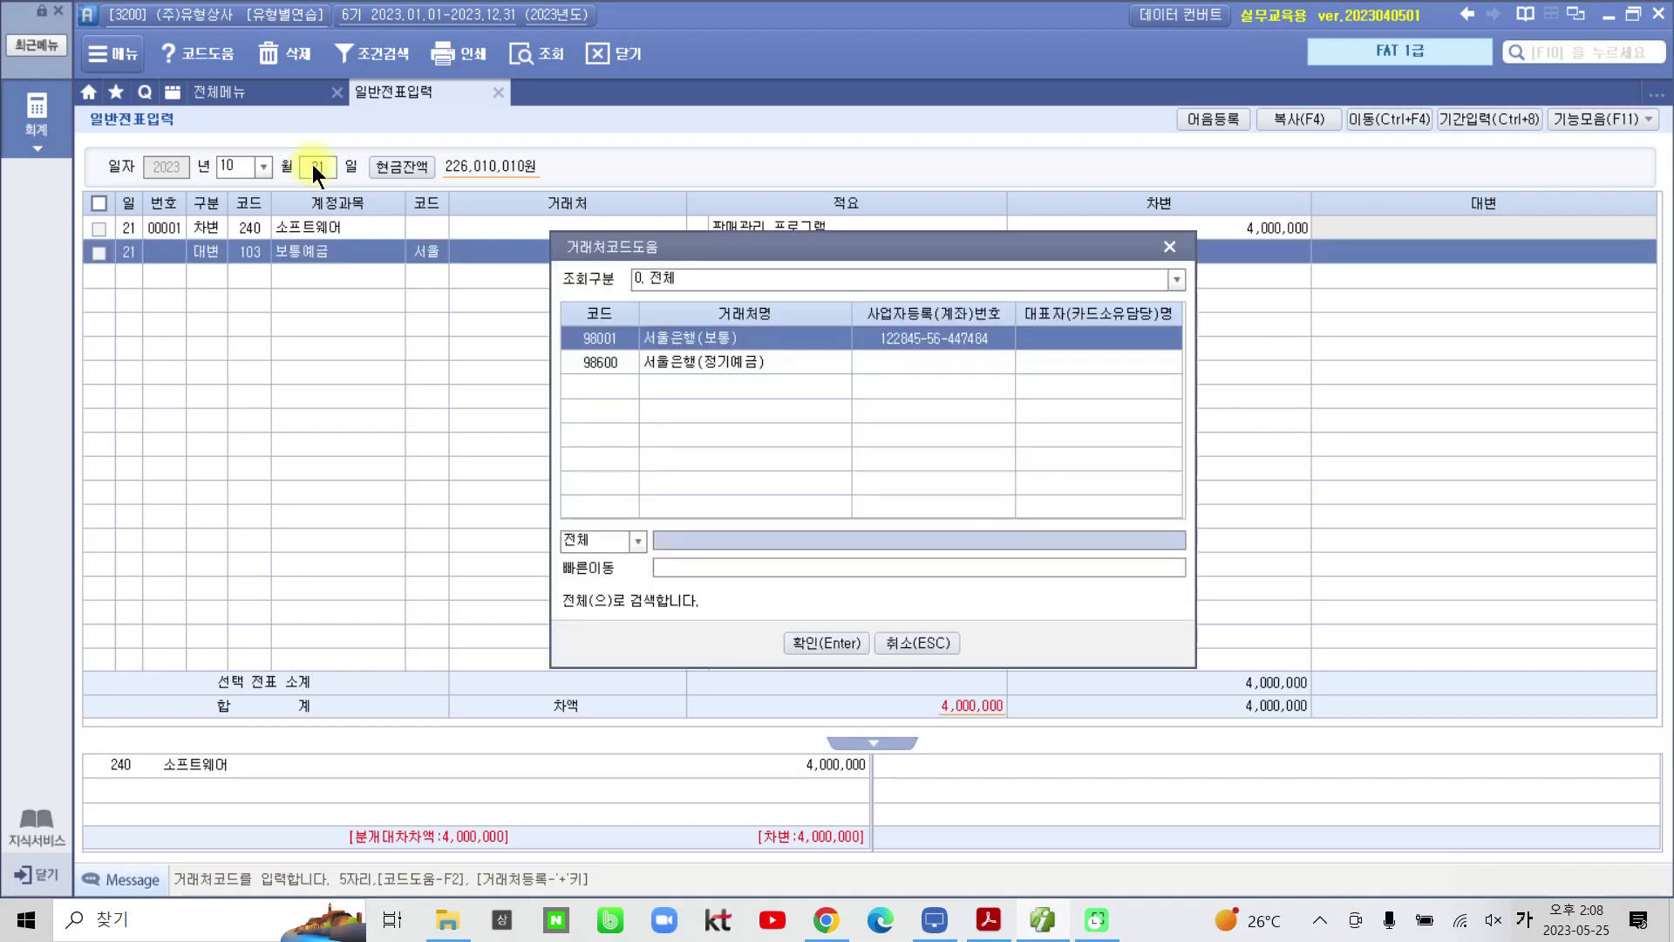
key("Return")
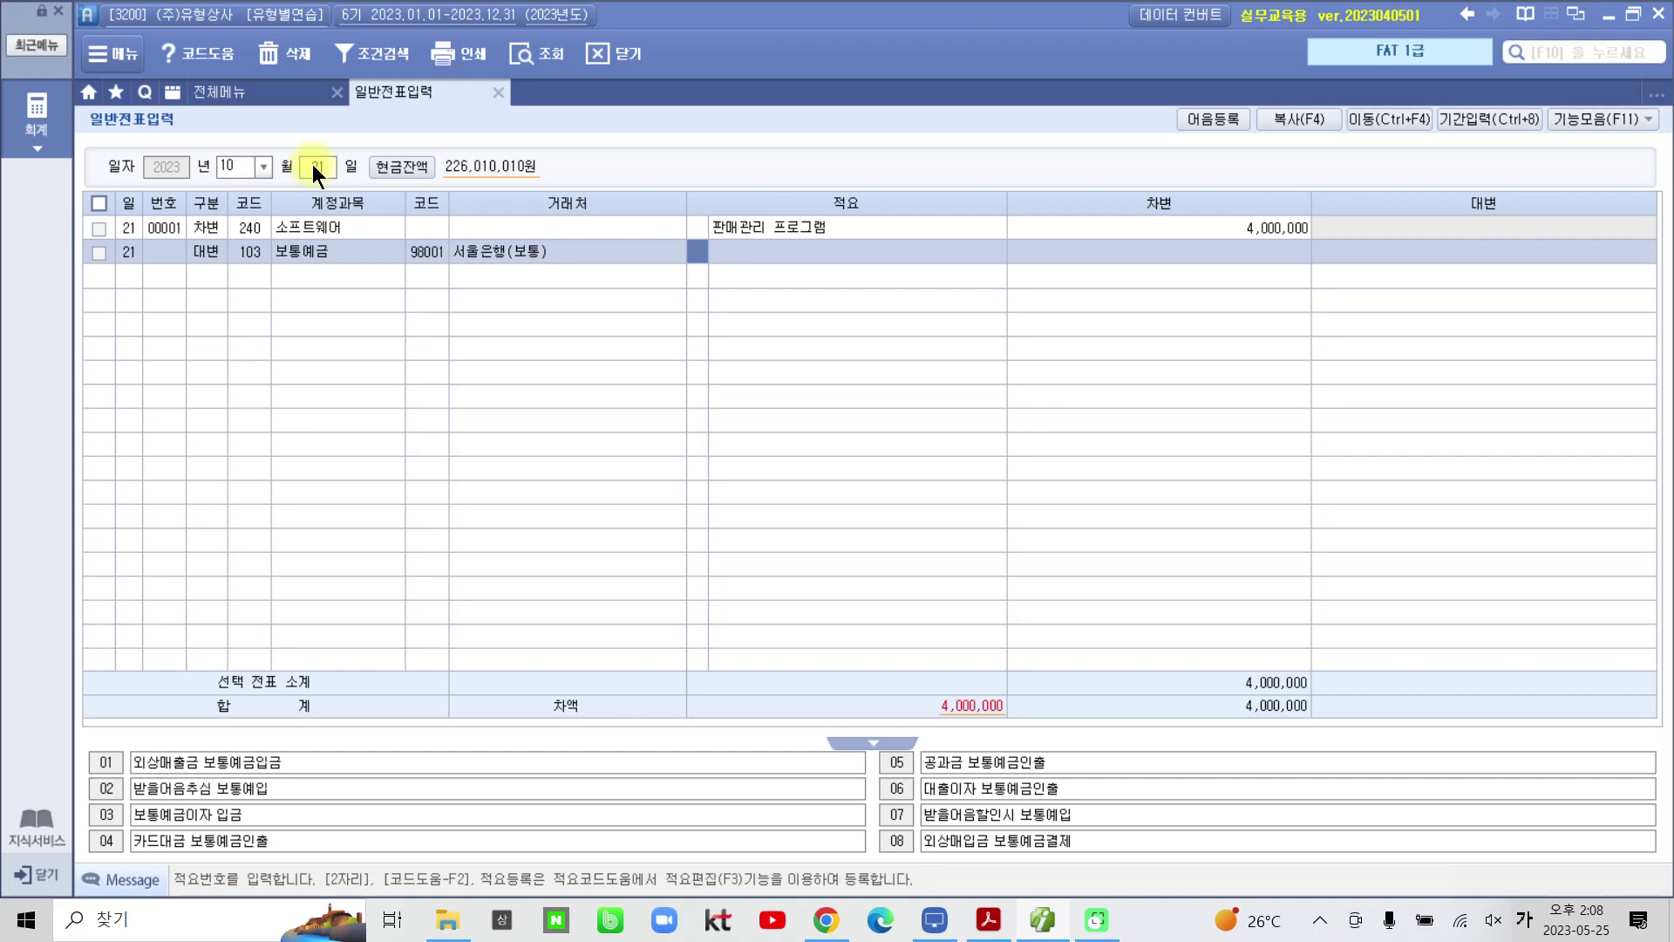
key("Return")
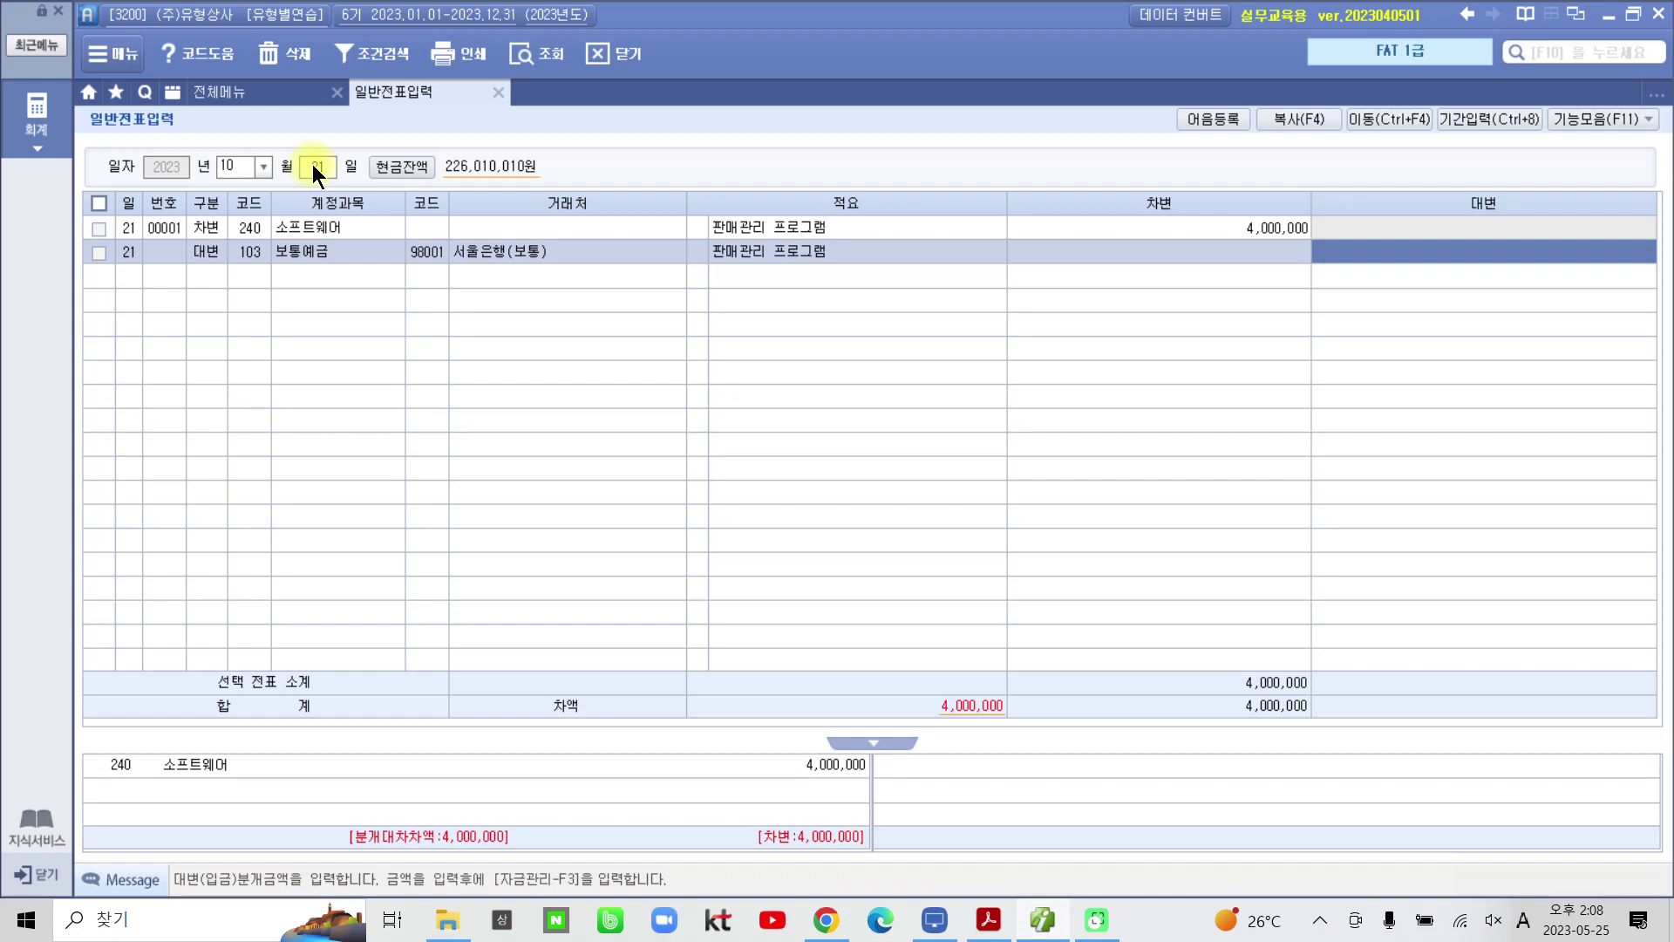
type("4")
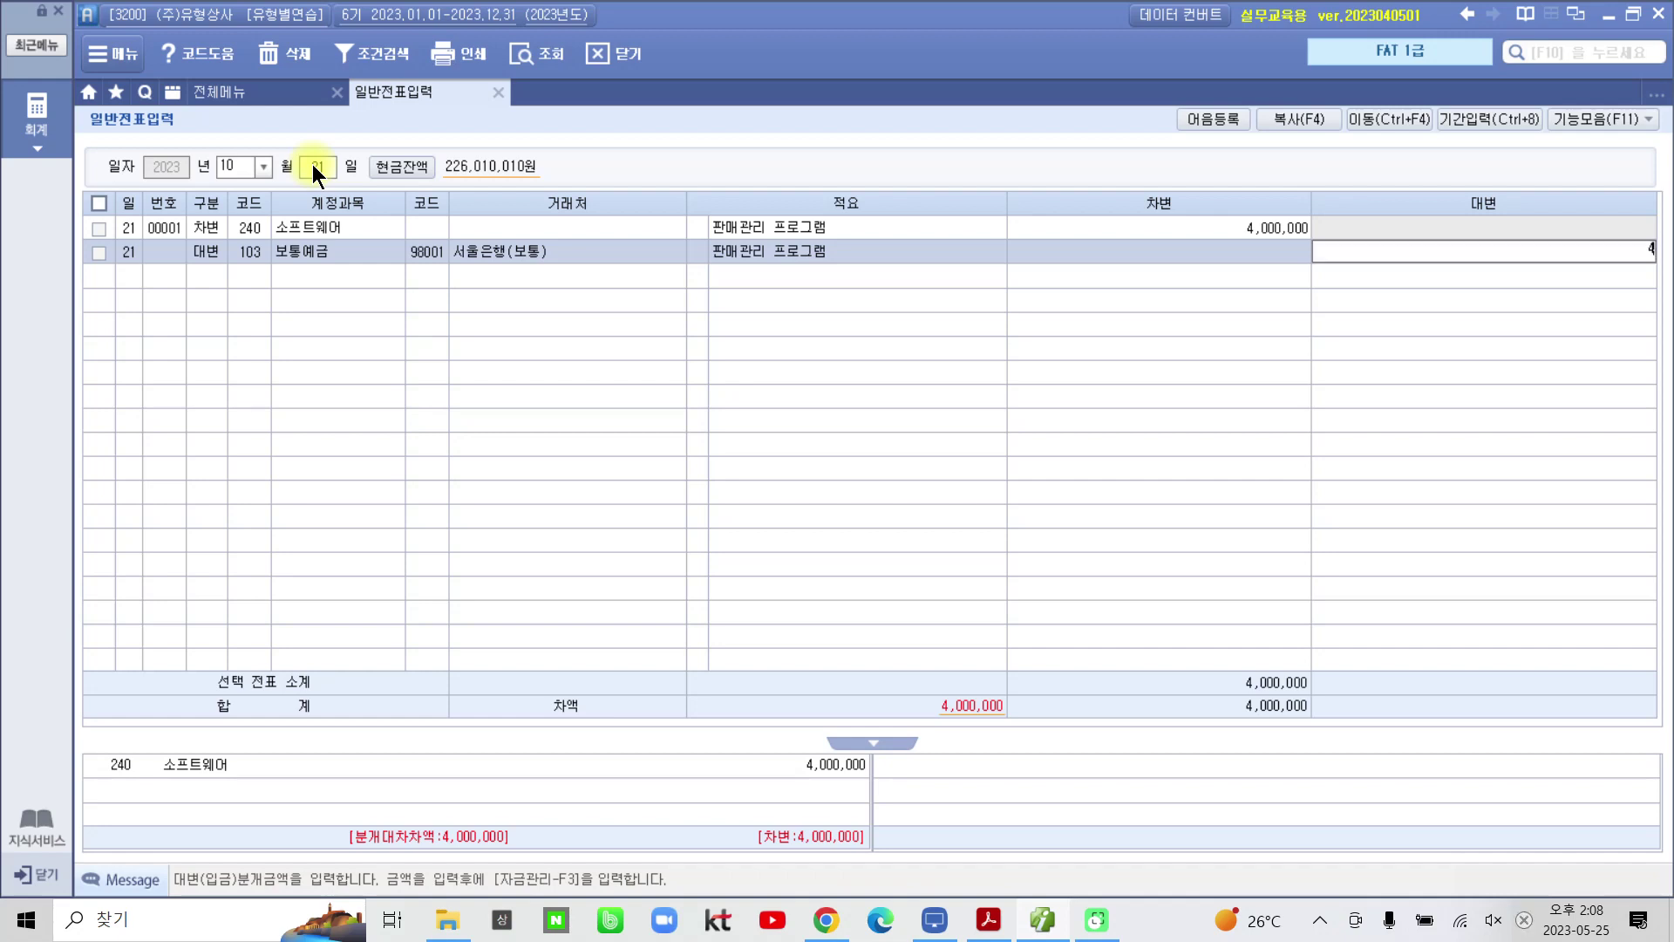
type(",000,000")
key("Return")
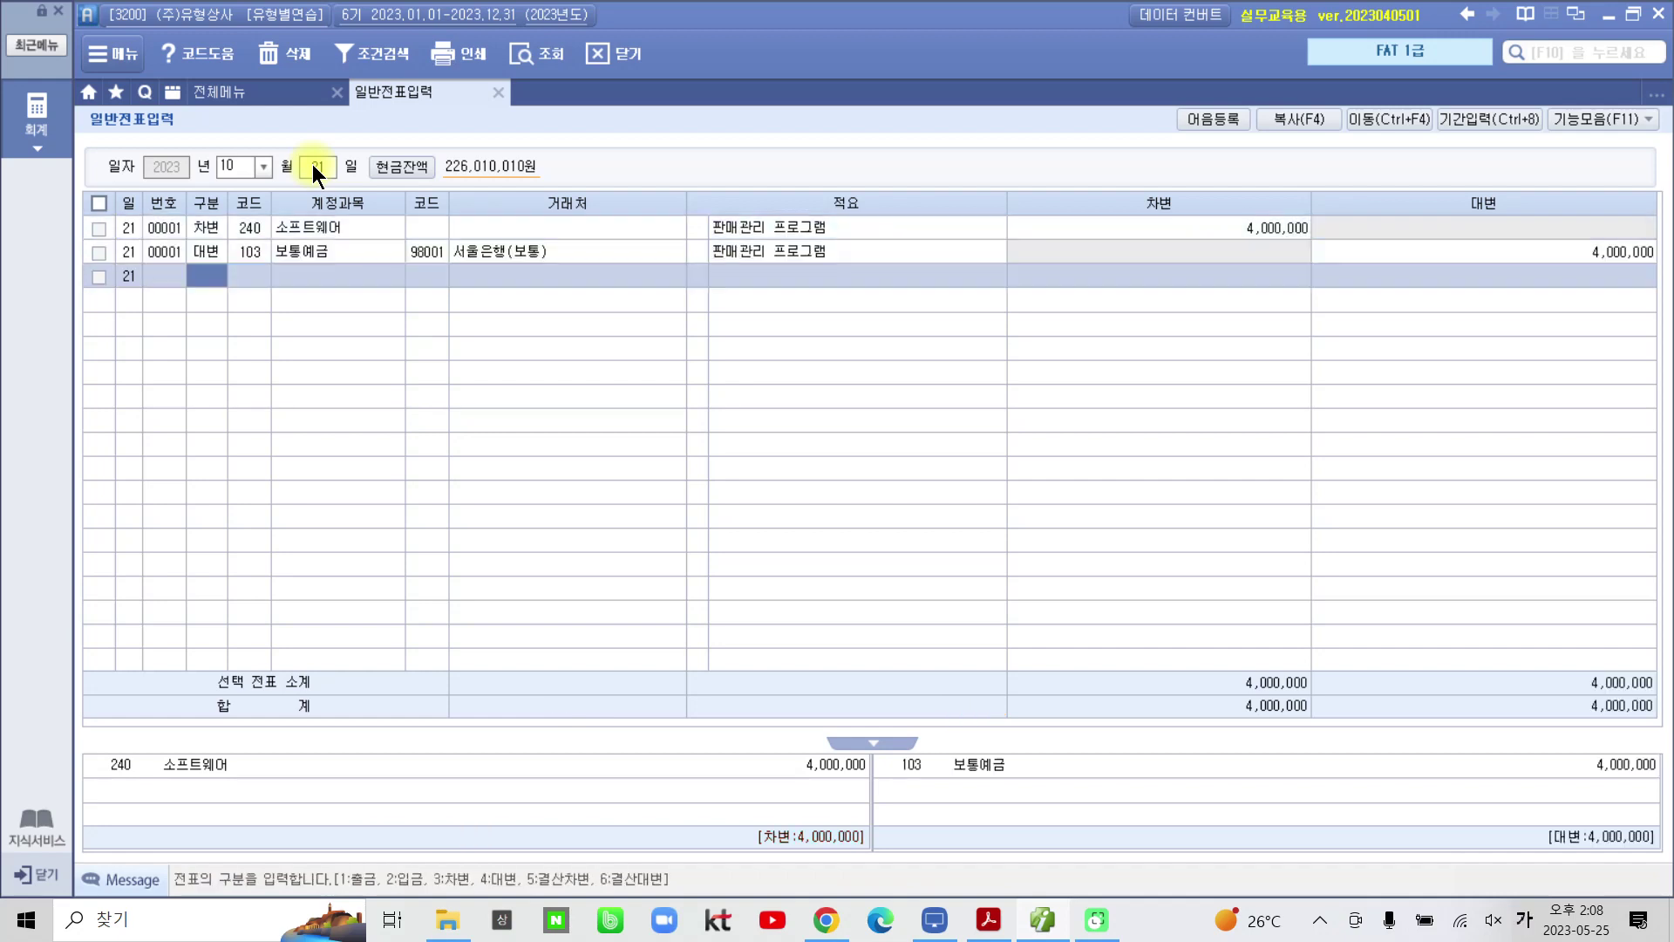
left_click(378, 254)
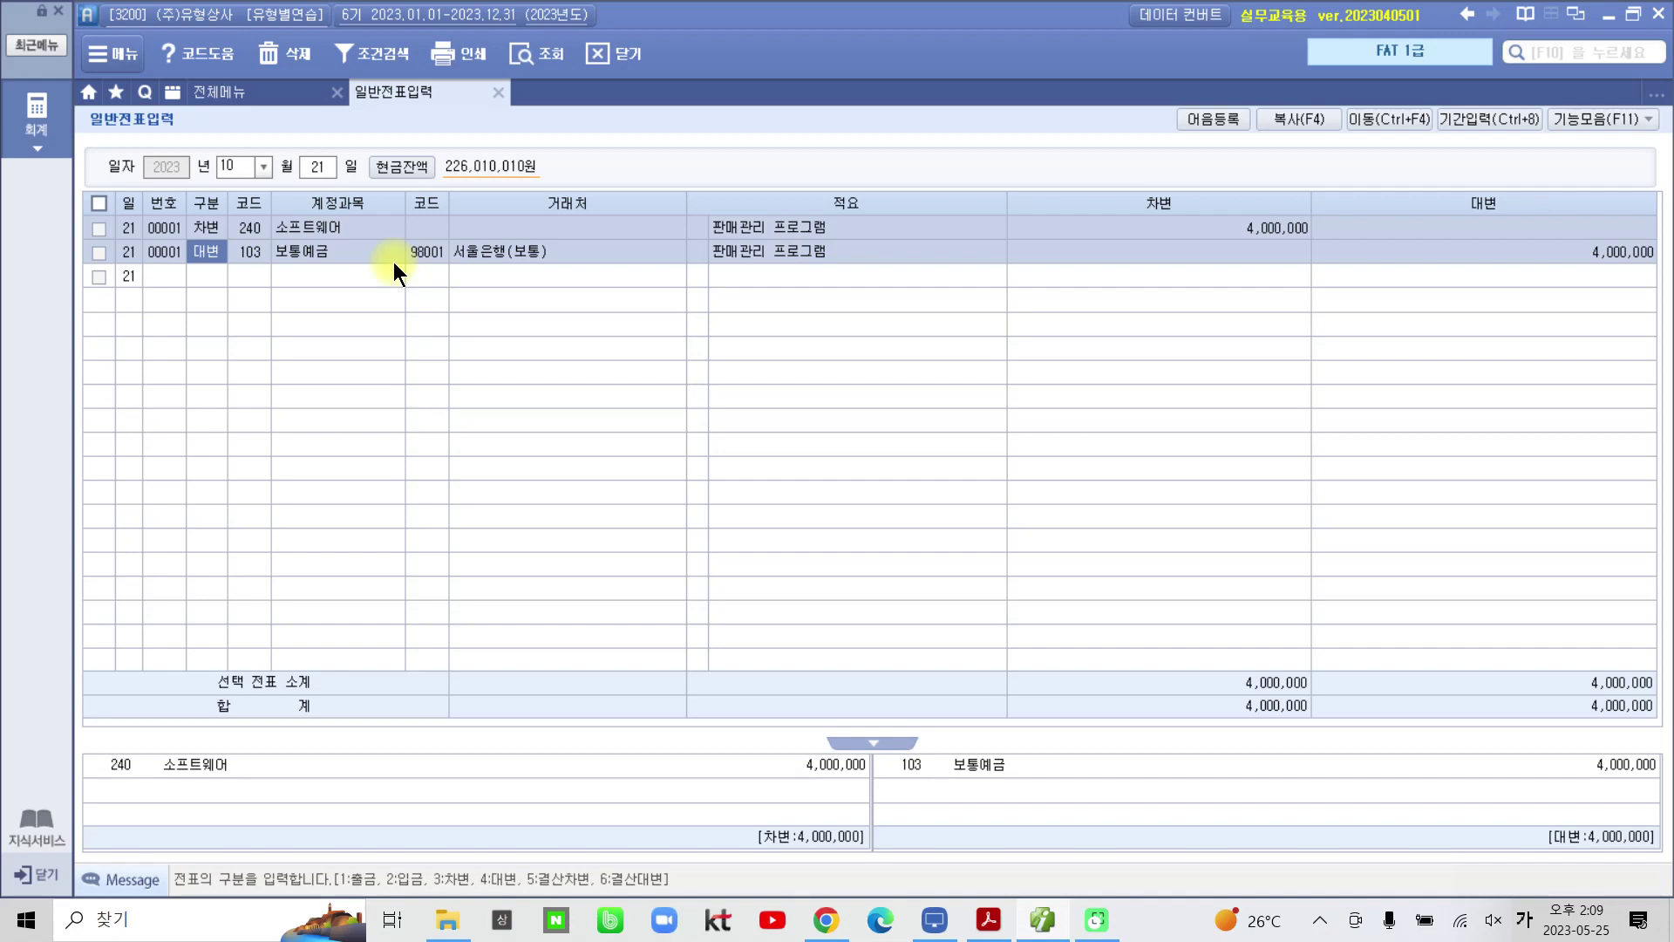
left_click_drag(224, 803, 285, 824)
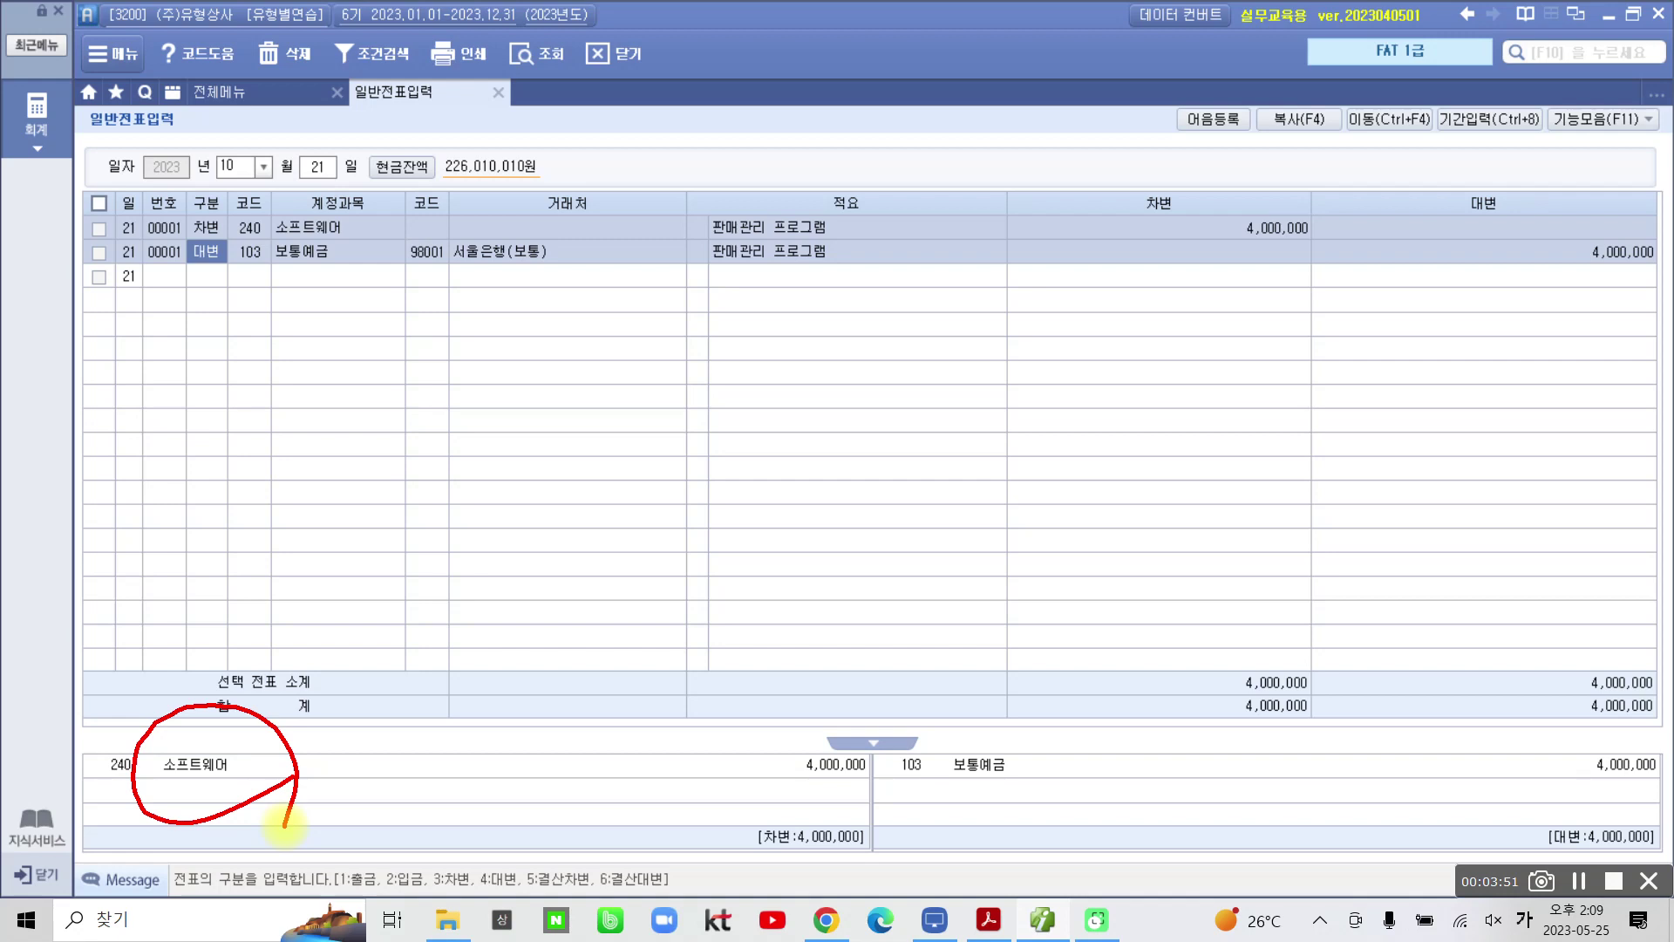
left_click_drag(959, 802, 1036, 815)
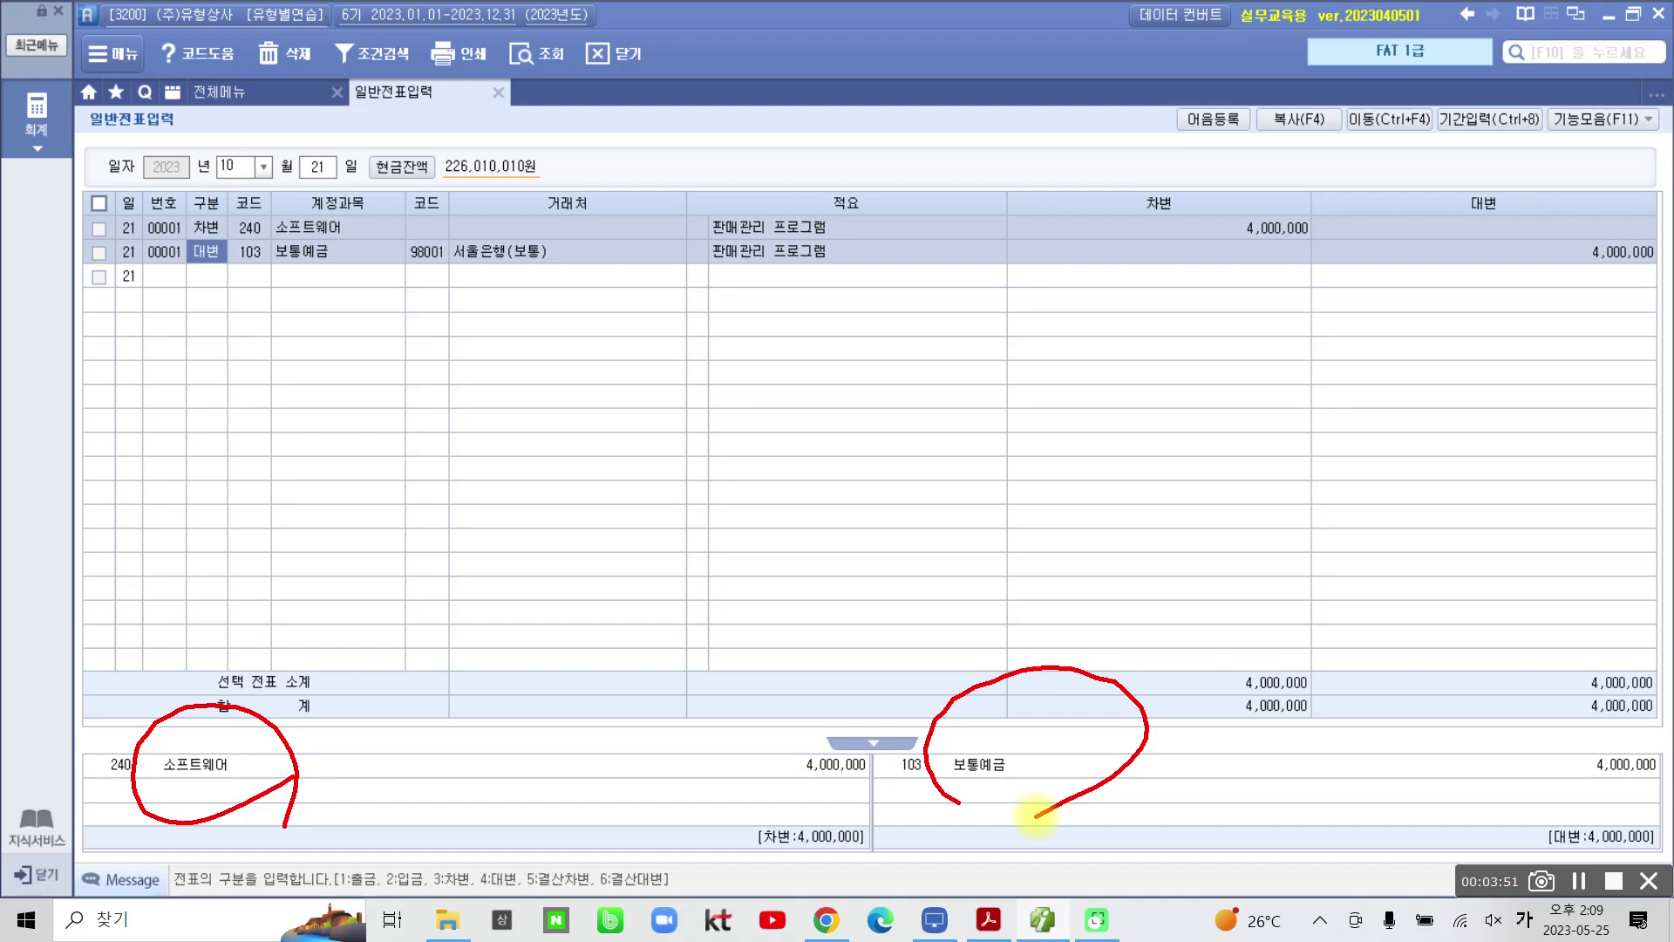
key("Escape")
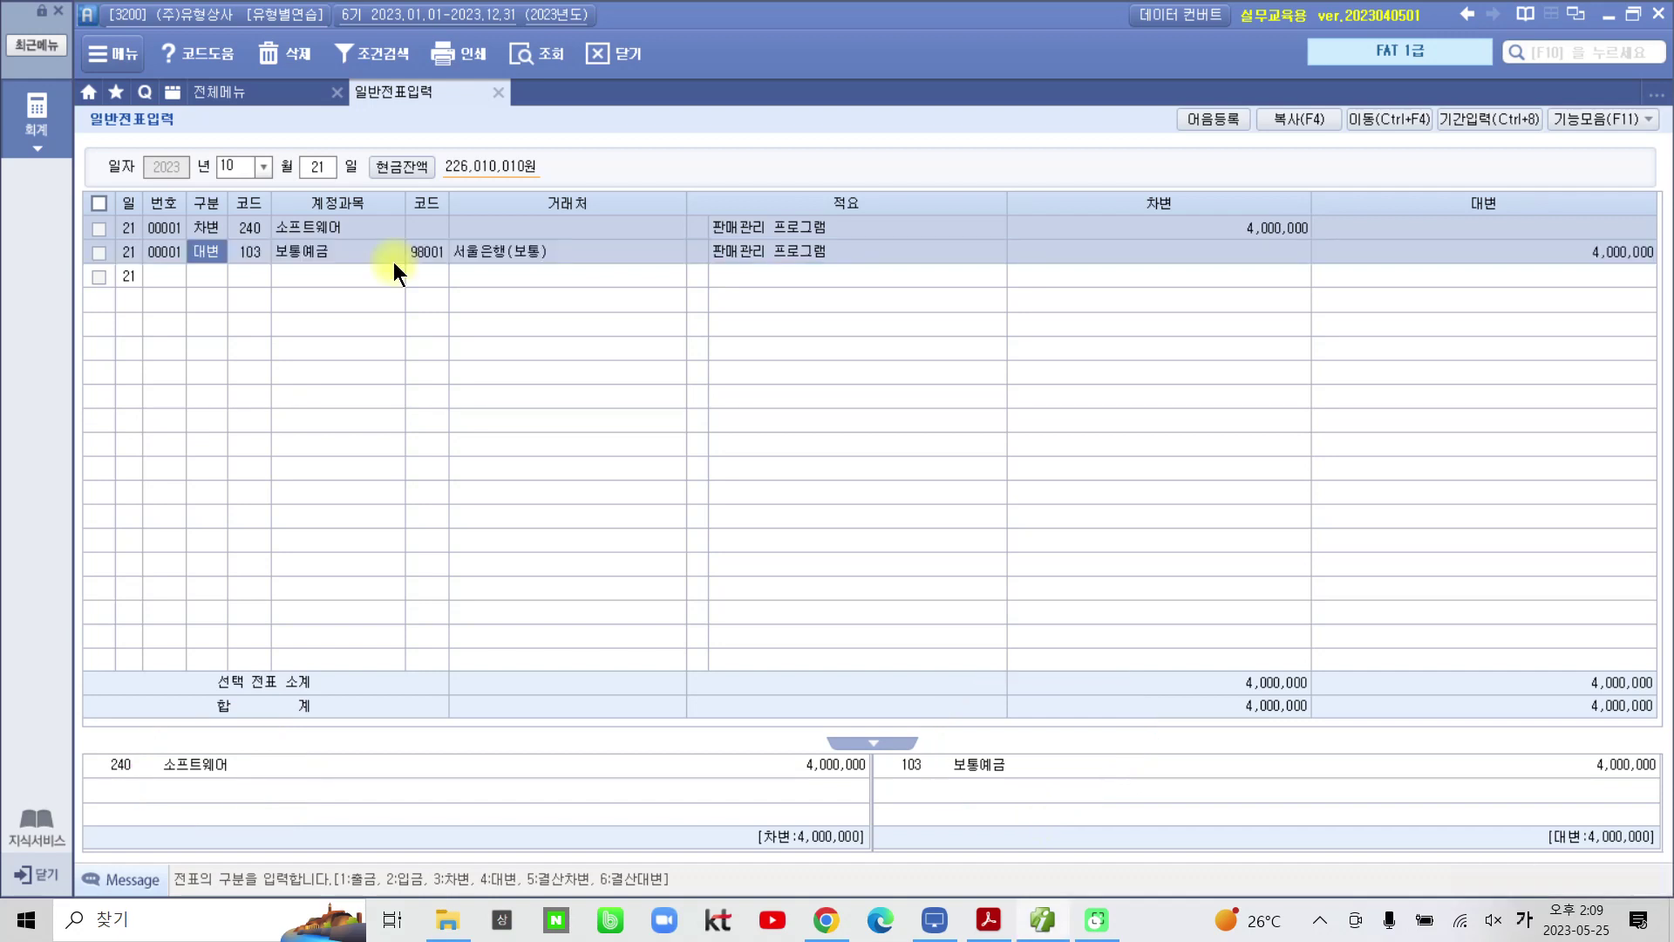
Step: Switch to the PDF and highlight "토지를 취득하고 그 대금 30,000,000원을", "당좌수표를 발행하여 지급하였다" and "현금" in problem 22
left_click(988, 920)
scroll(875, 732, "down", 3)
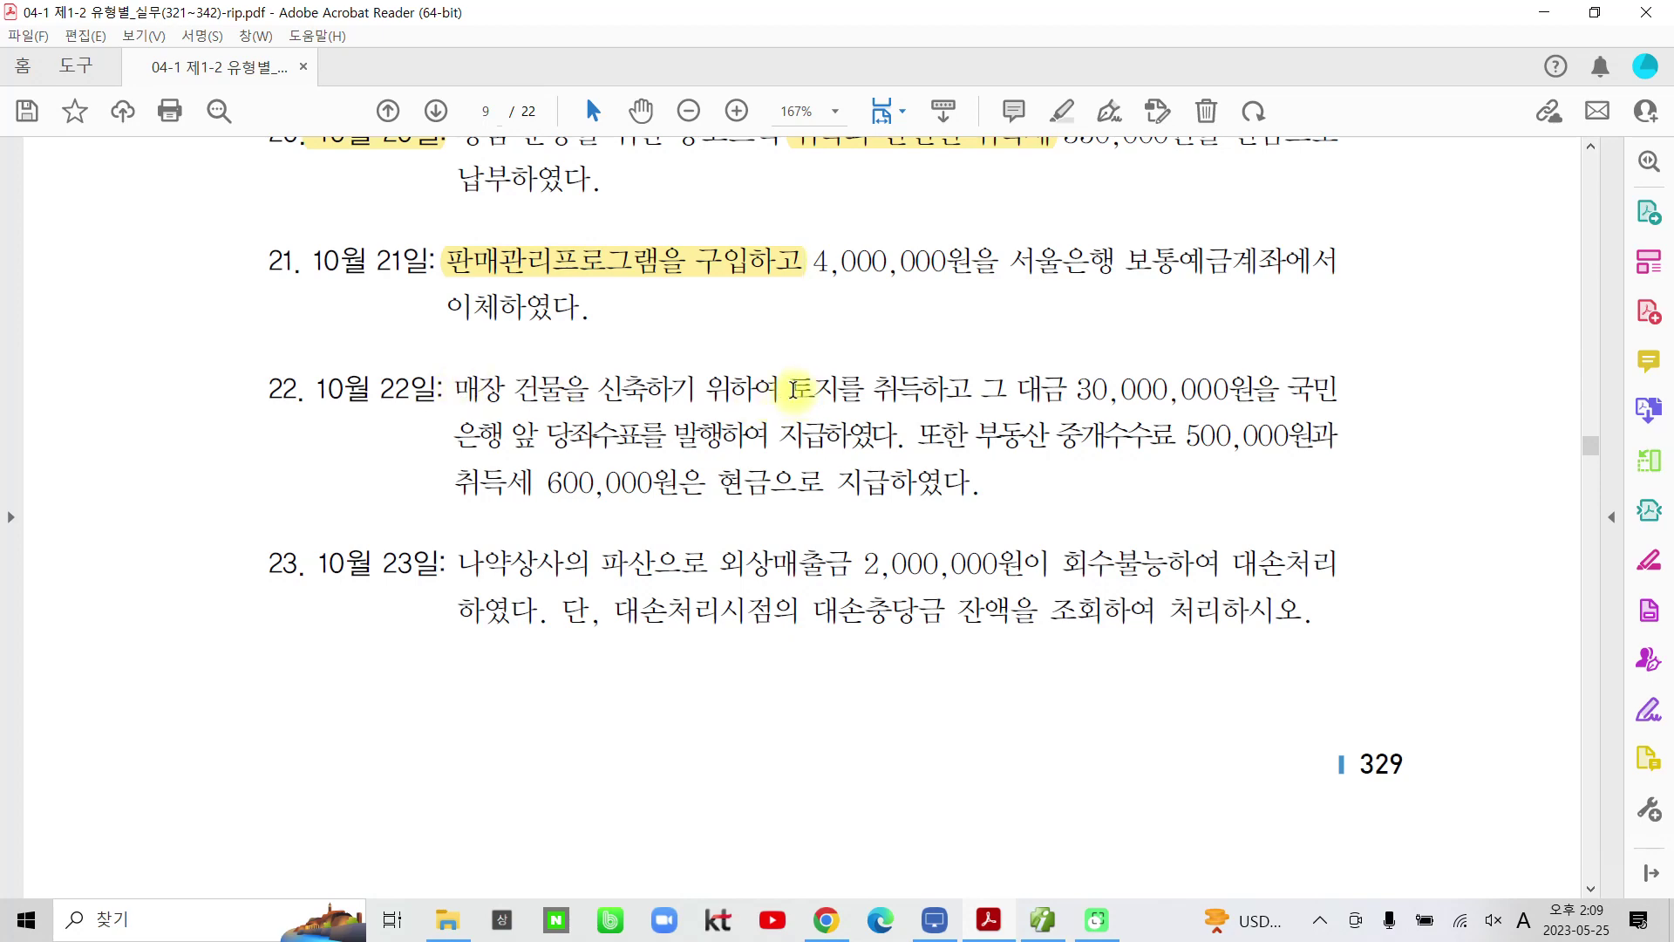
left_click_drag(789, 388, 1278, 390)
left_click(1231, 310)
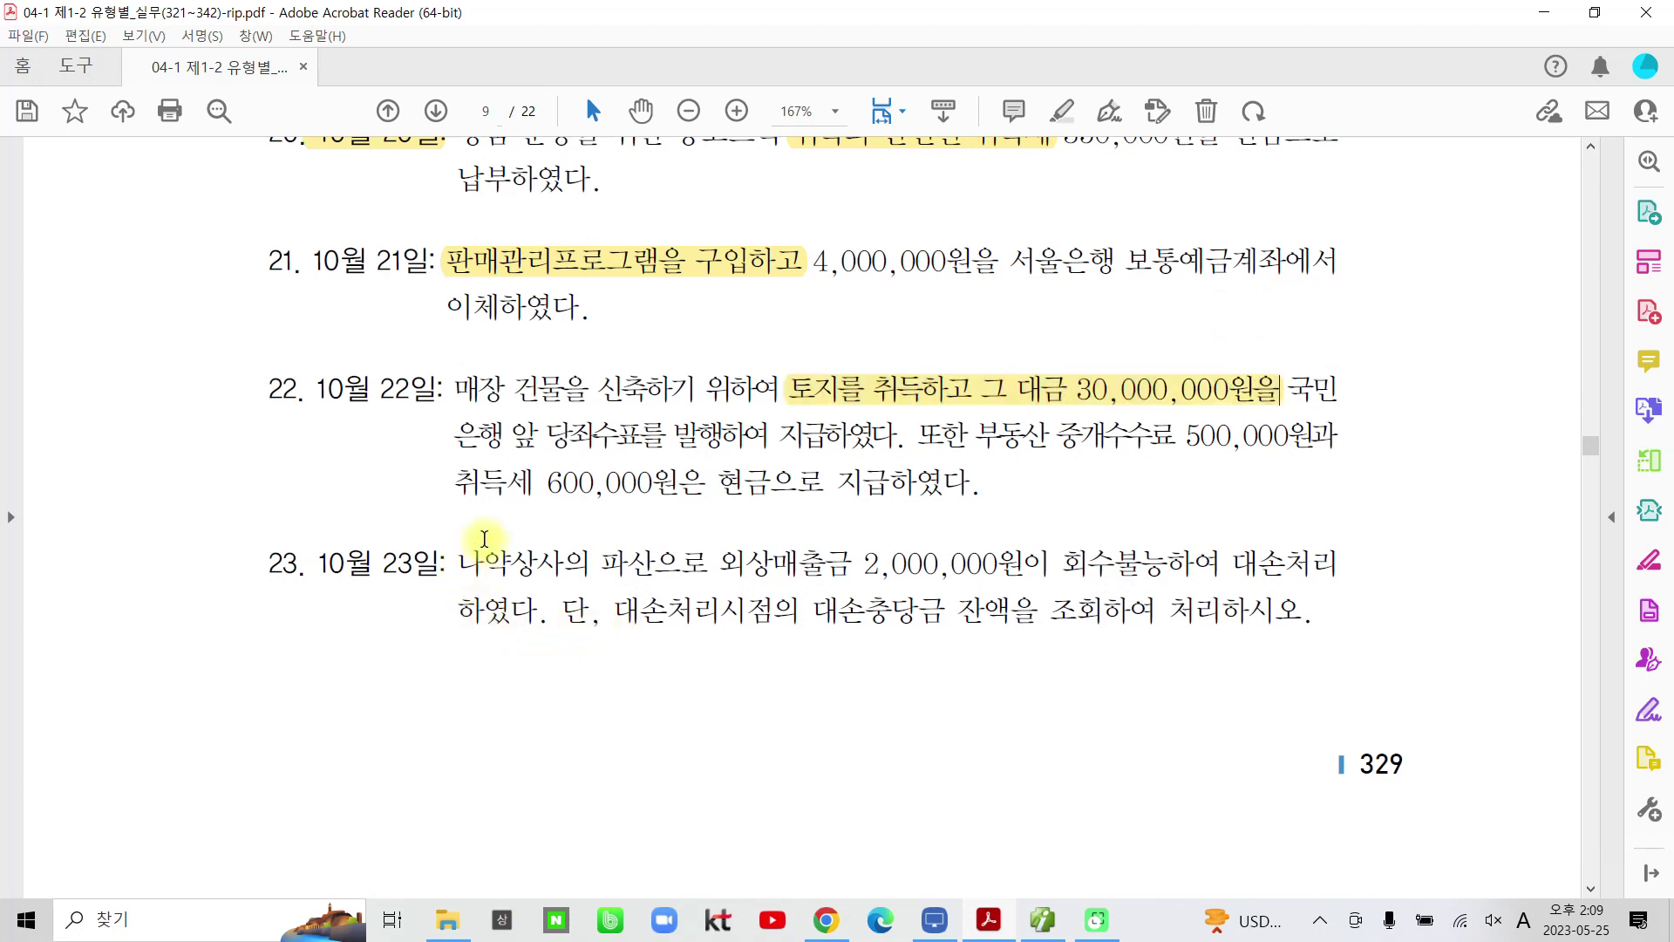
left_click_drag(547, 434, 898, 436)
left_click(843, 347)
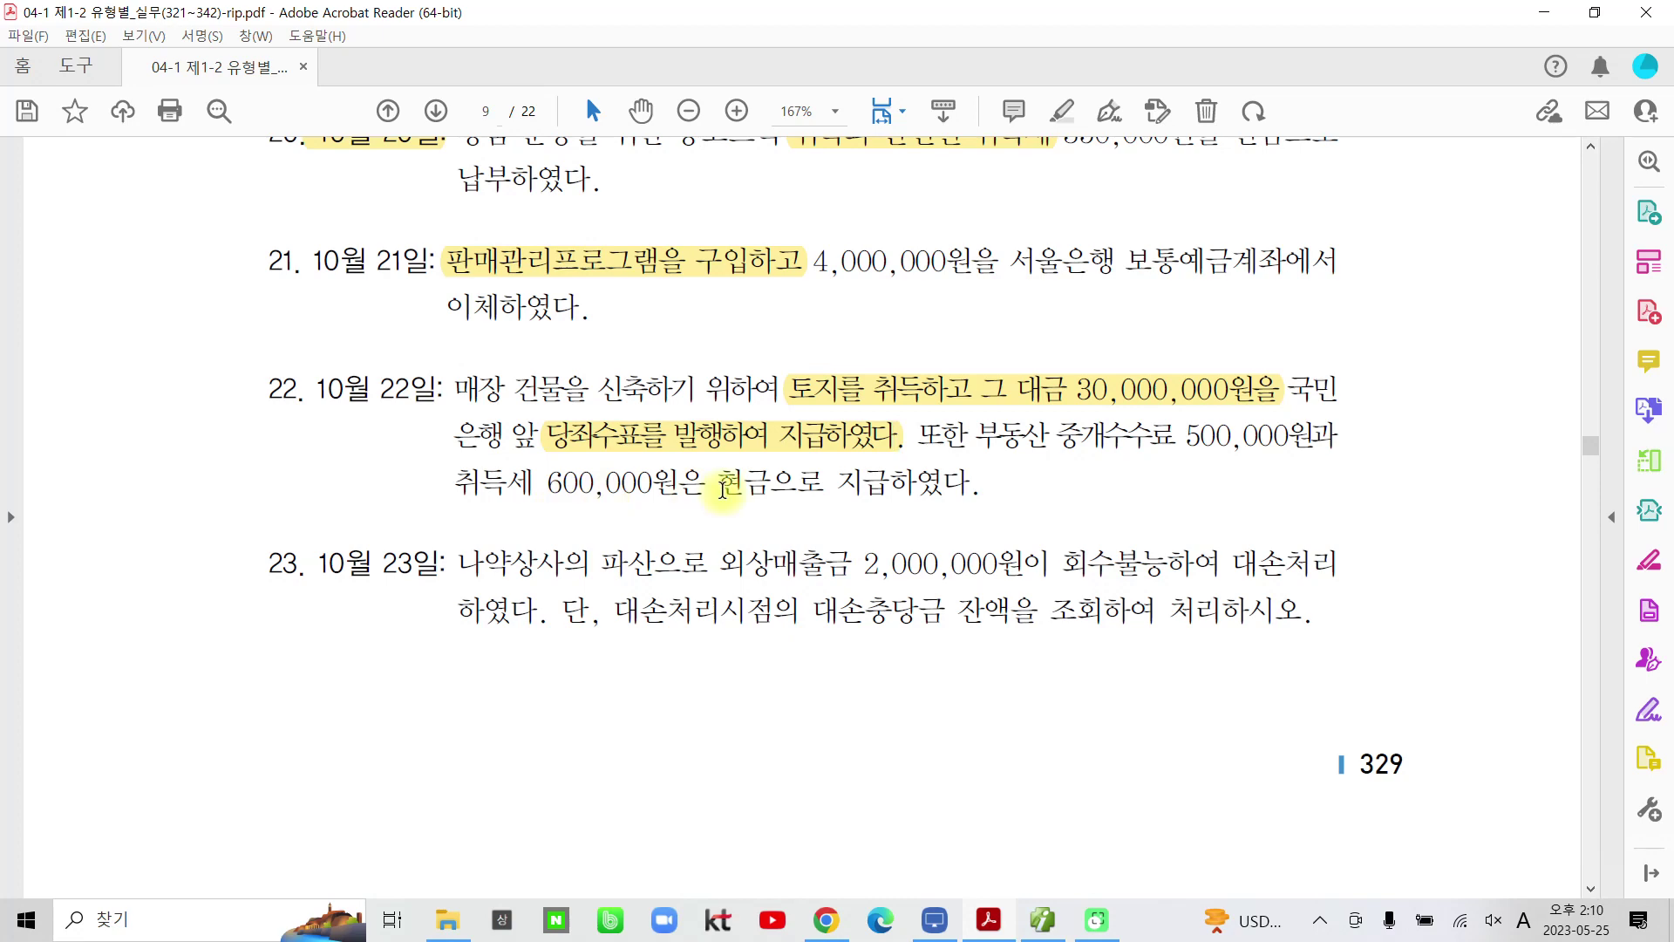
left_click_drag(717, 487, 774, 486)
left_click(804, 397)
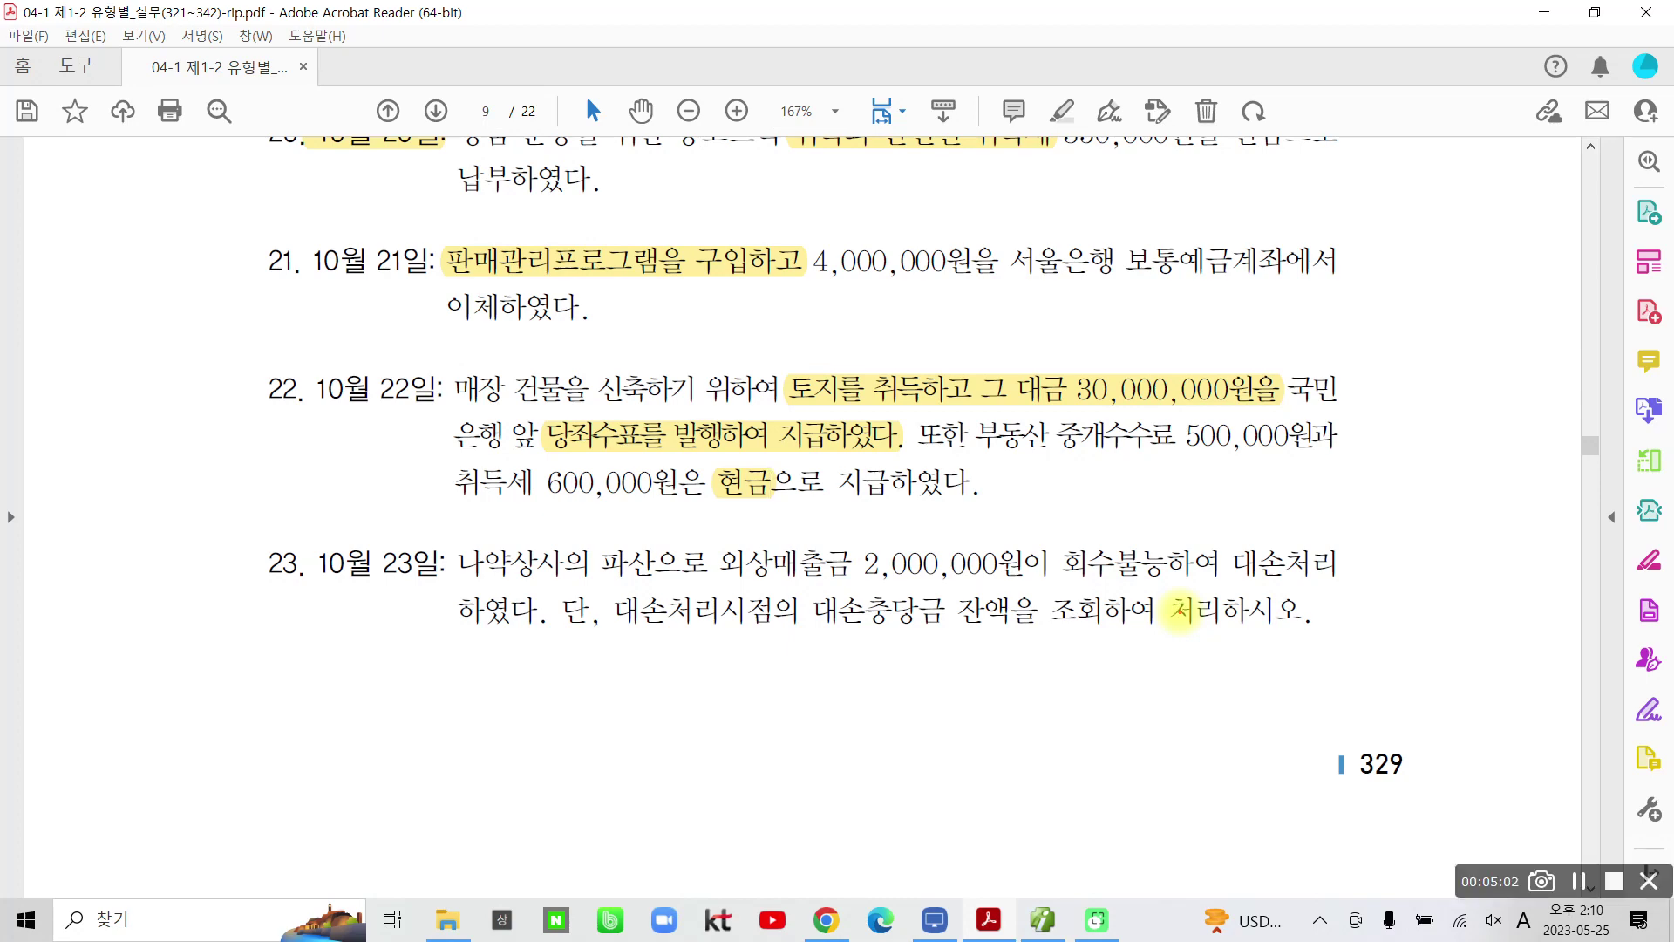
mouse_move(662, 449)
left_mouse_down()
mouse_move(558, 458)
mouse_move(667, 454)
mouse_move(746, 343)
left_mouse_up()
mouse_move(808, 281)
left_mouse_down()
mouse_move(801, 318)
mouse_move(833, 340)
mouse_move(817, 350)
left_mouse_up()
mouse_move(858, 292)
left_mouse_down()
mouse_move(911, 344)
mouse_move(898, 353)
mouse_move(981, 301)
mouse_move(1046, 288)
mouse_move(1064, 323)
mouse_move(1084, 296)
mouse_move(1099, 349)
mouse_move(1133, 327)
mouse_move(1142, 375)
left_mouse_up()
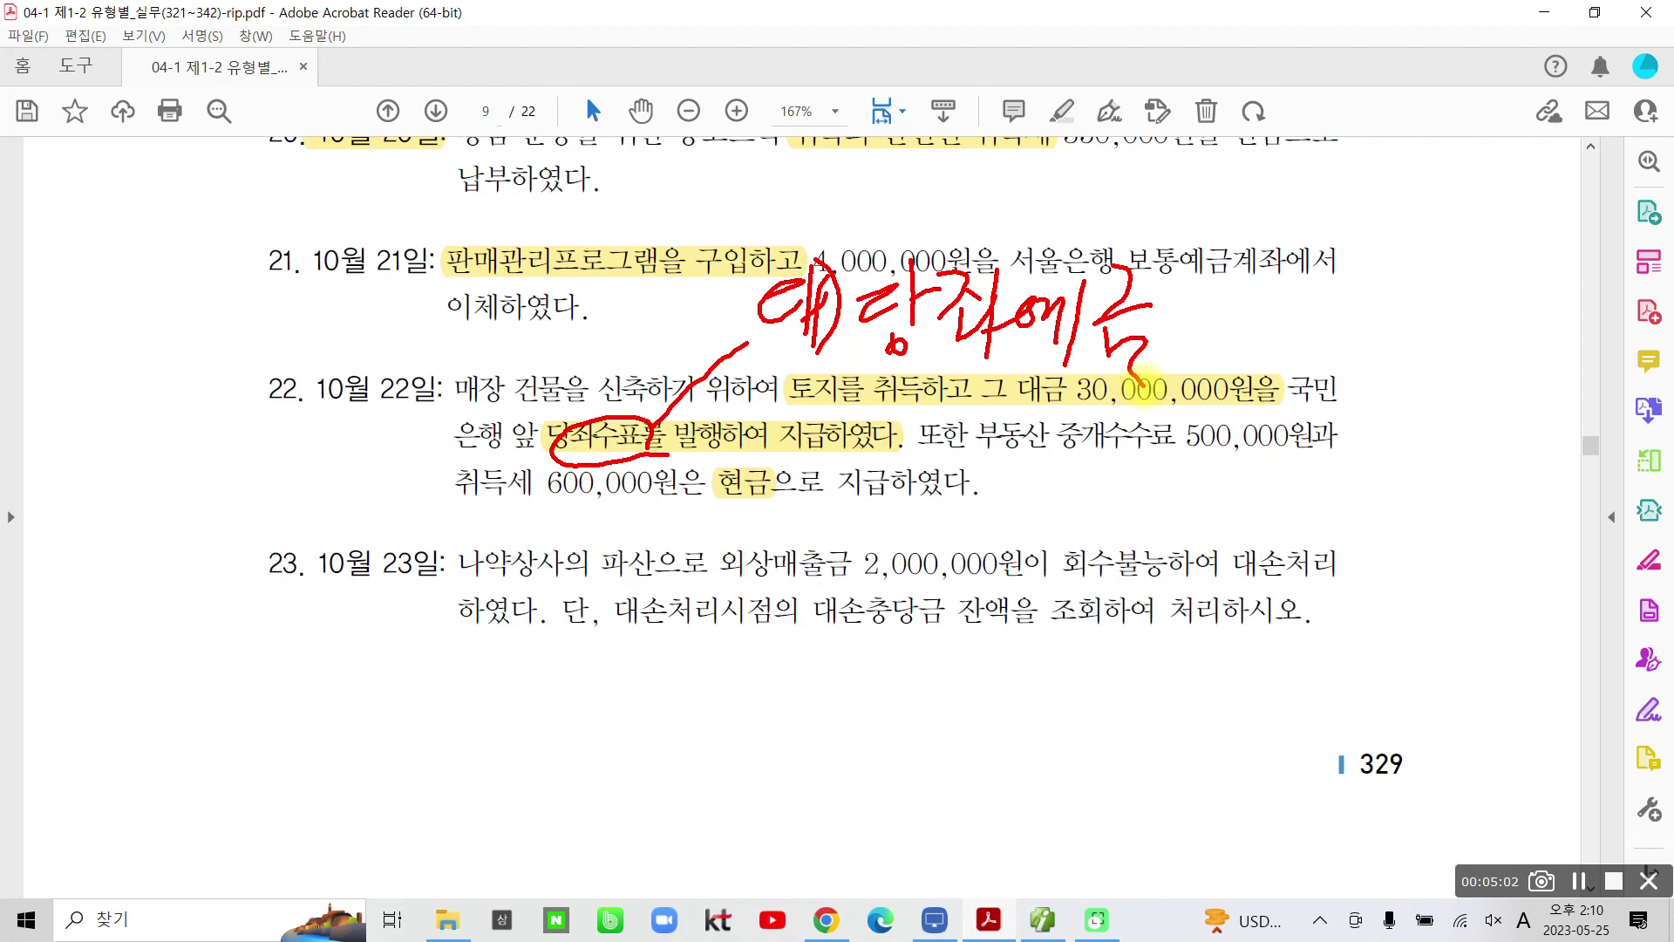
left_click_drag(789, 458, 774, 501)
mouse_move(645, 528)
left_mouse_down()
mouse_move(702, 510)
mouse_move(656, 555)
left_mouse_up()
left_click_drag(711, 506, 698, 573)
mouse_move(702, 534)
left_mouse_down()
mouse_move(732, 525)
mouse_move(715, 583)
left_mouse_up()
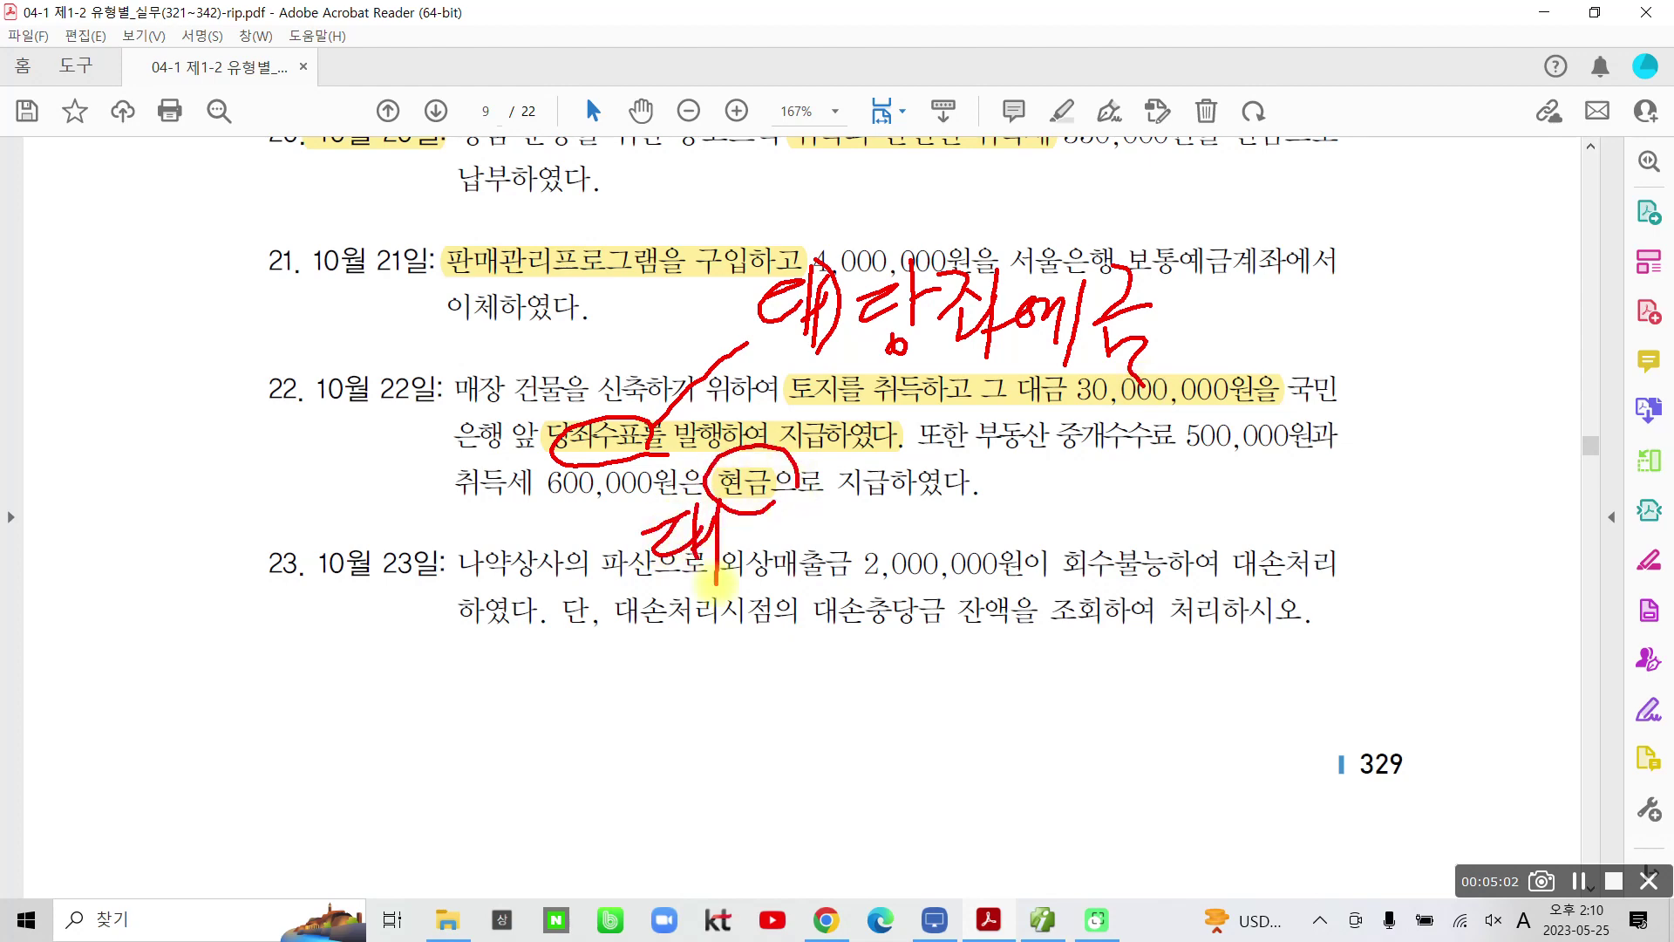
left_click_drag(722, 509, 719, 610)
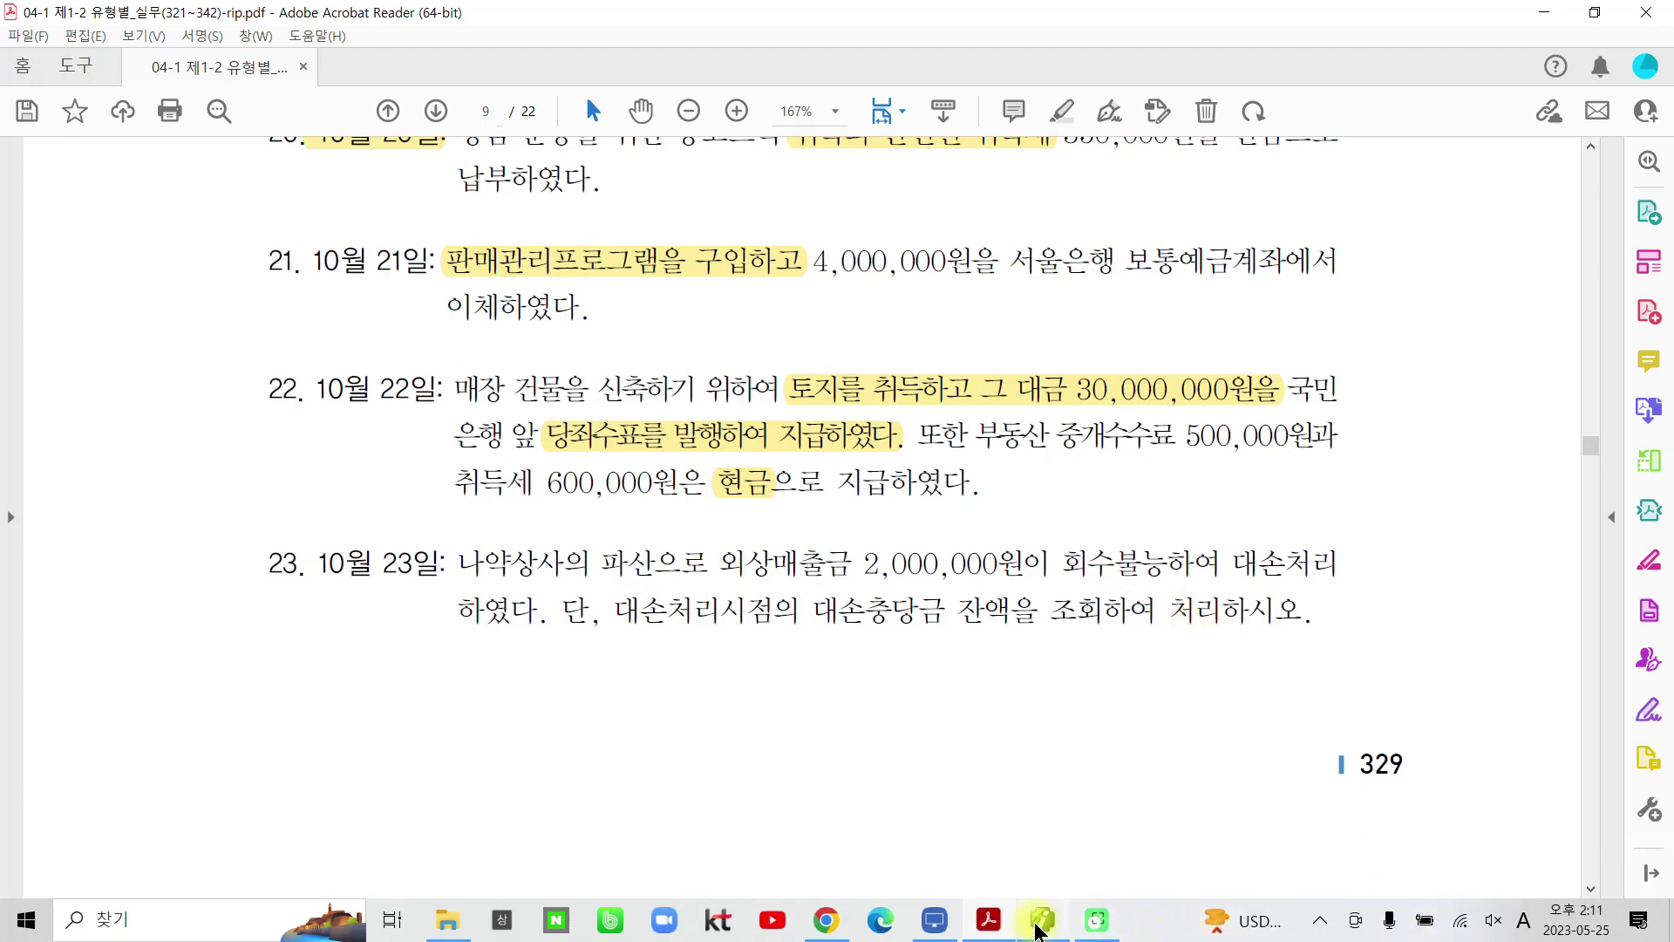
Step: Return to the accounting program and set the general voucher date to October 22
left_click(1040, 927)
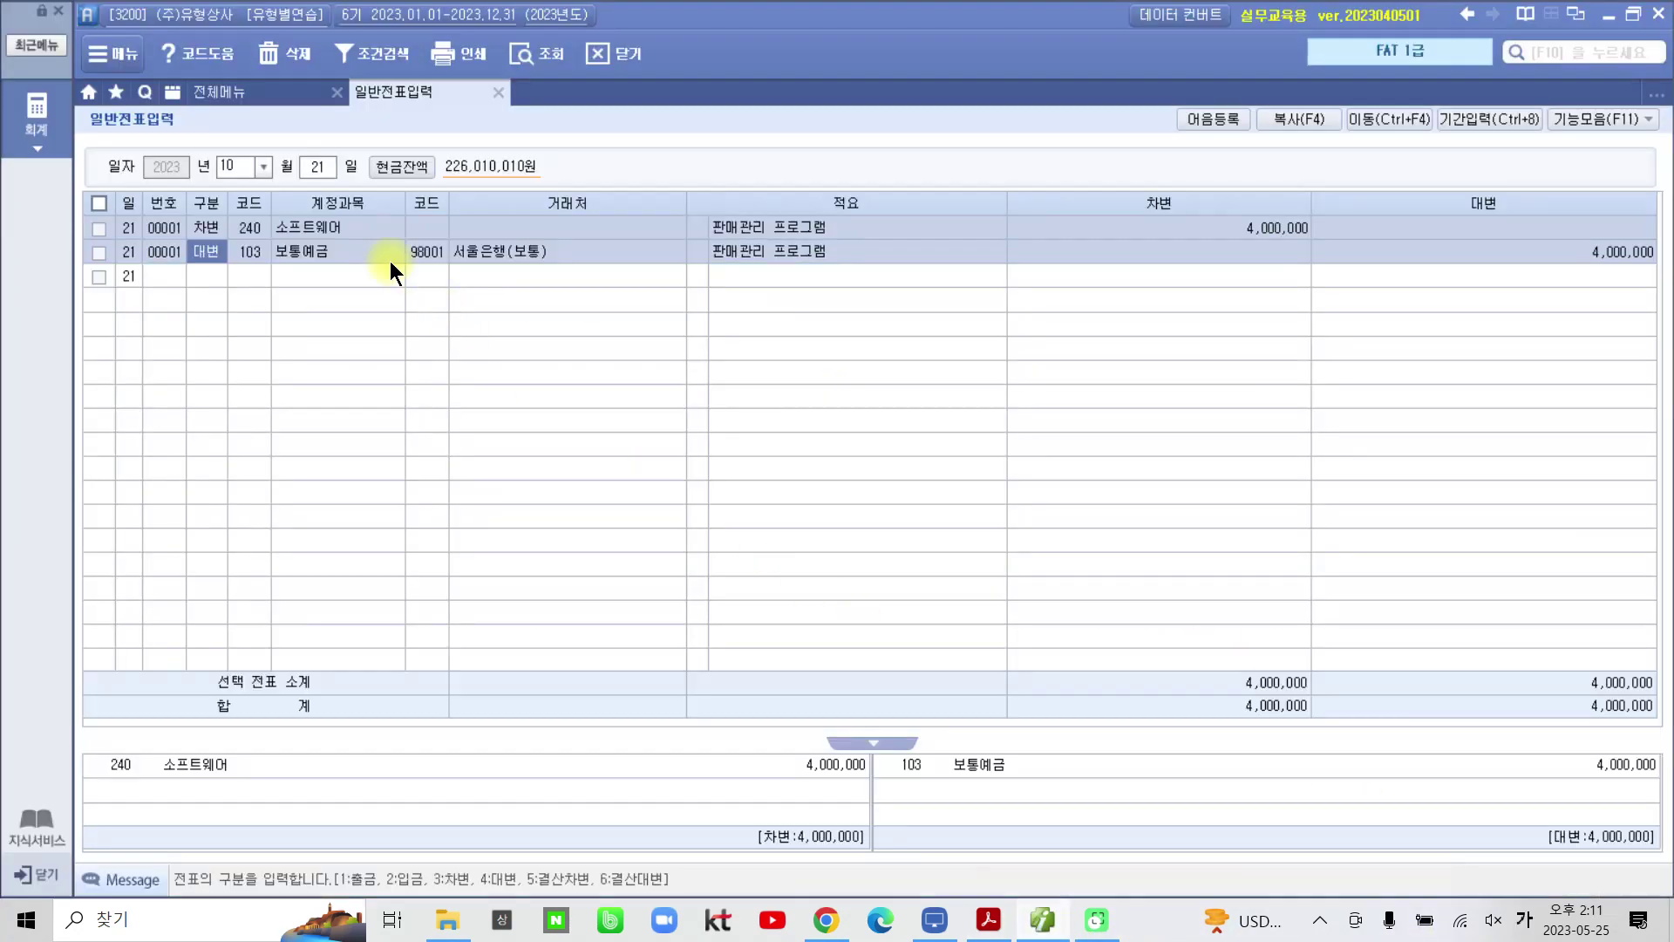
left_click(324, 174)
type("22")
key("Return")
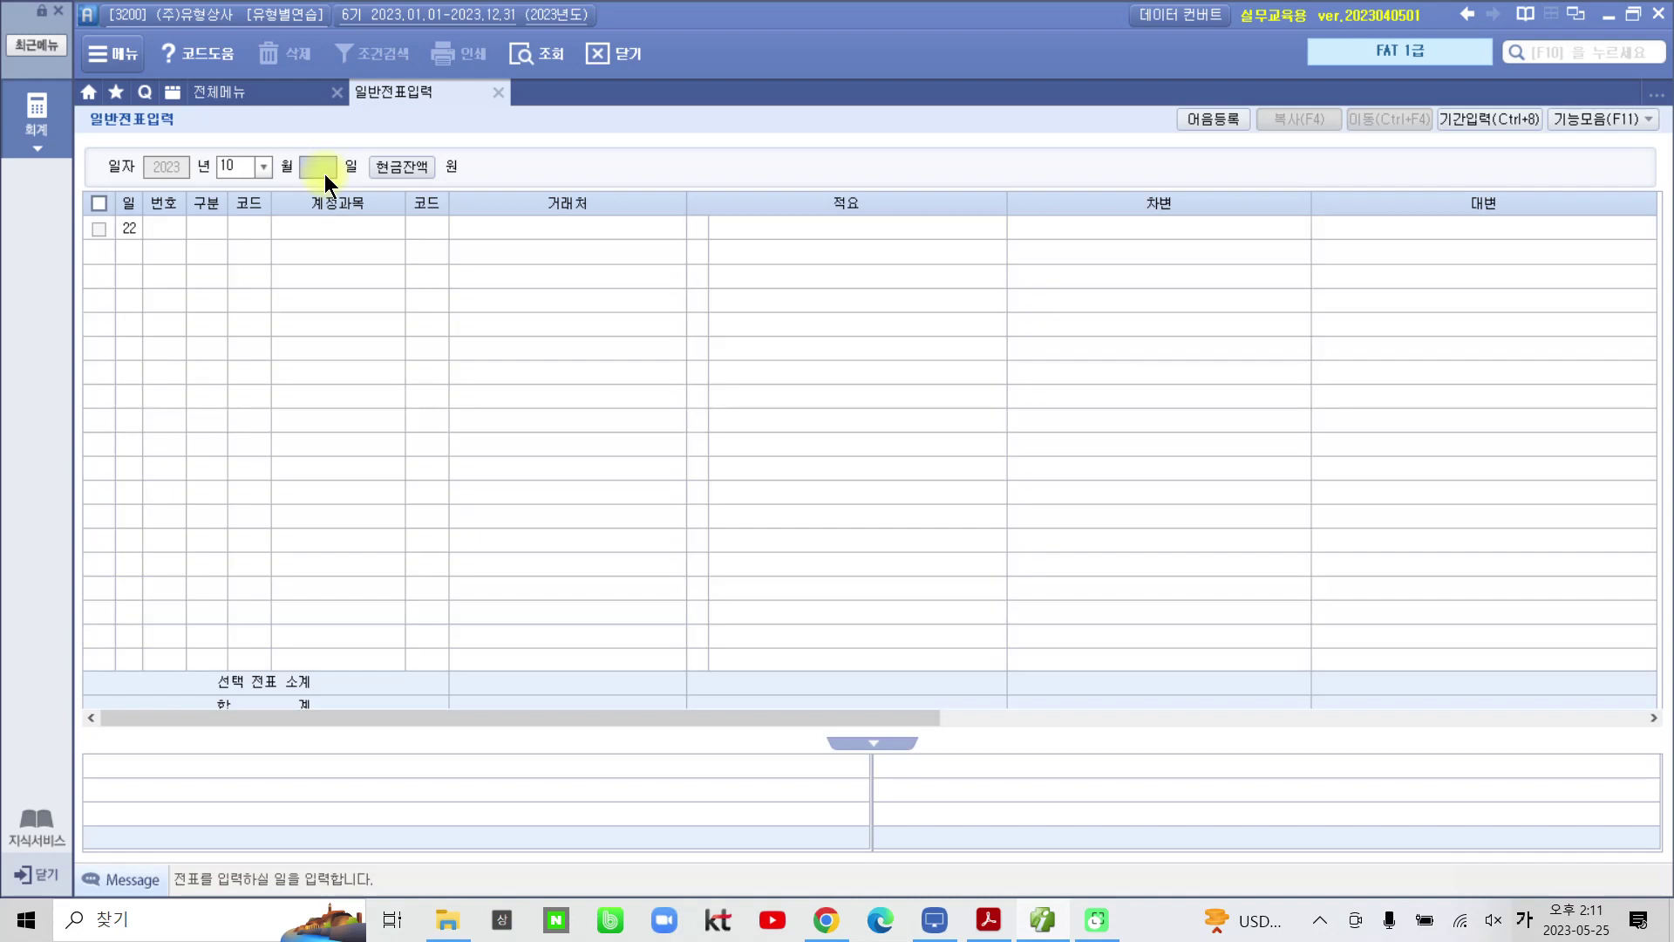
Step: Add a debit (차변) line on October 22 with account 201 토지, no partner or summary, and amount 31,100,000
type("3")
key("Return")
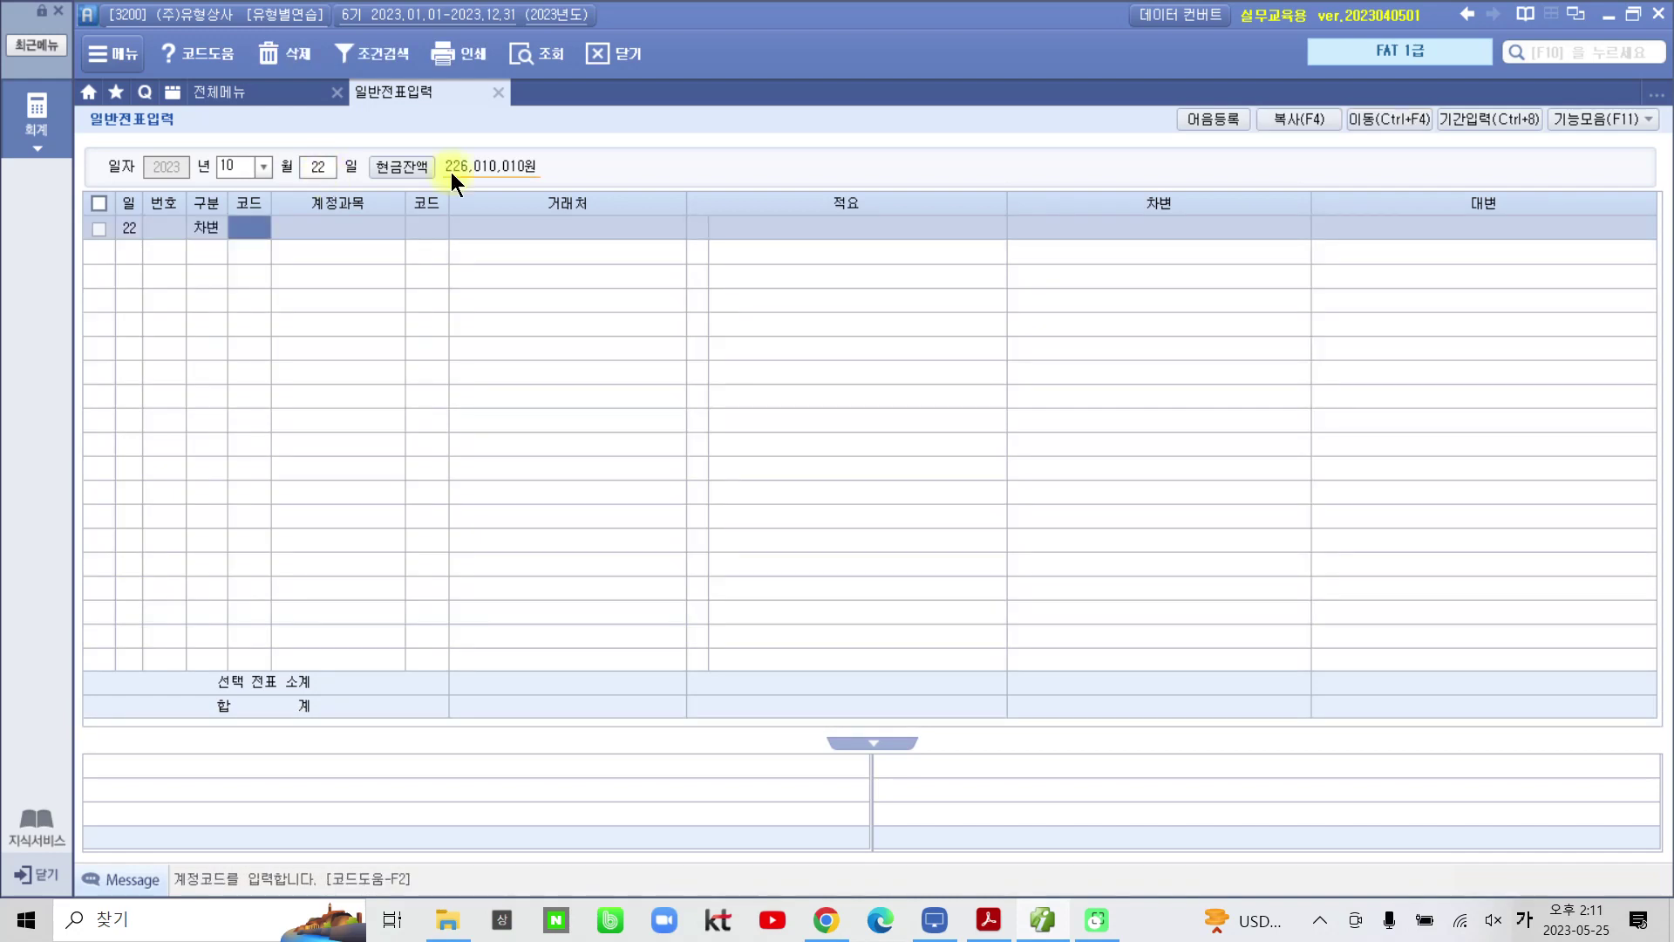
type("201")
key("Return")
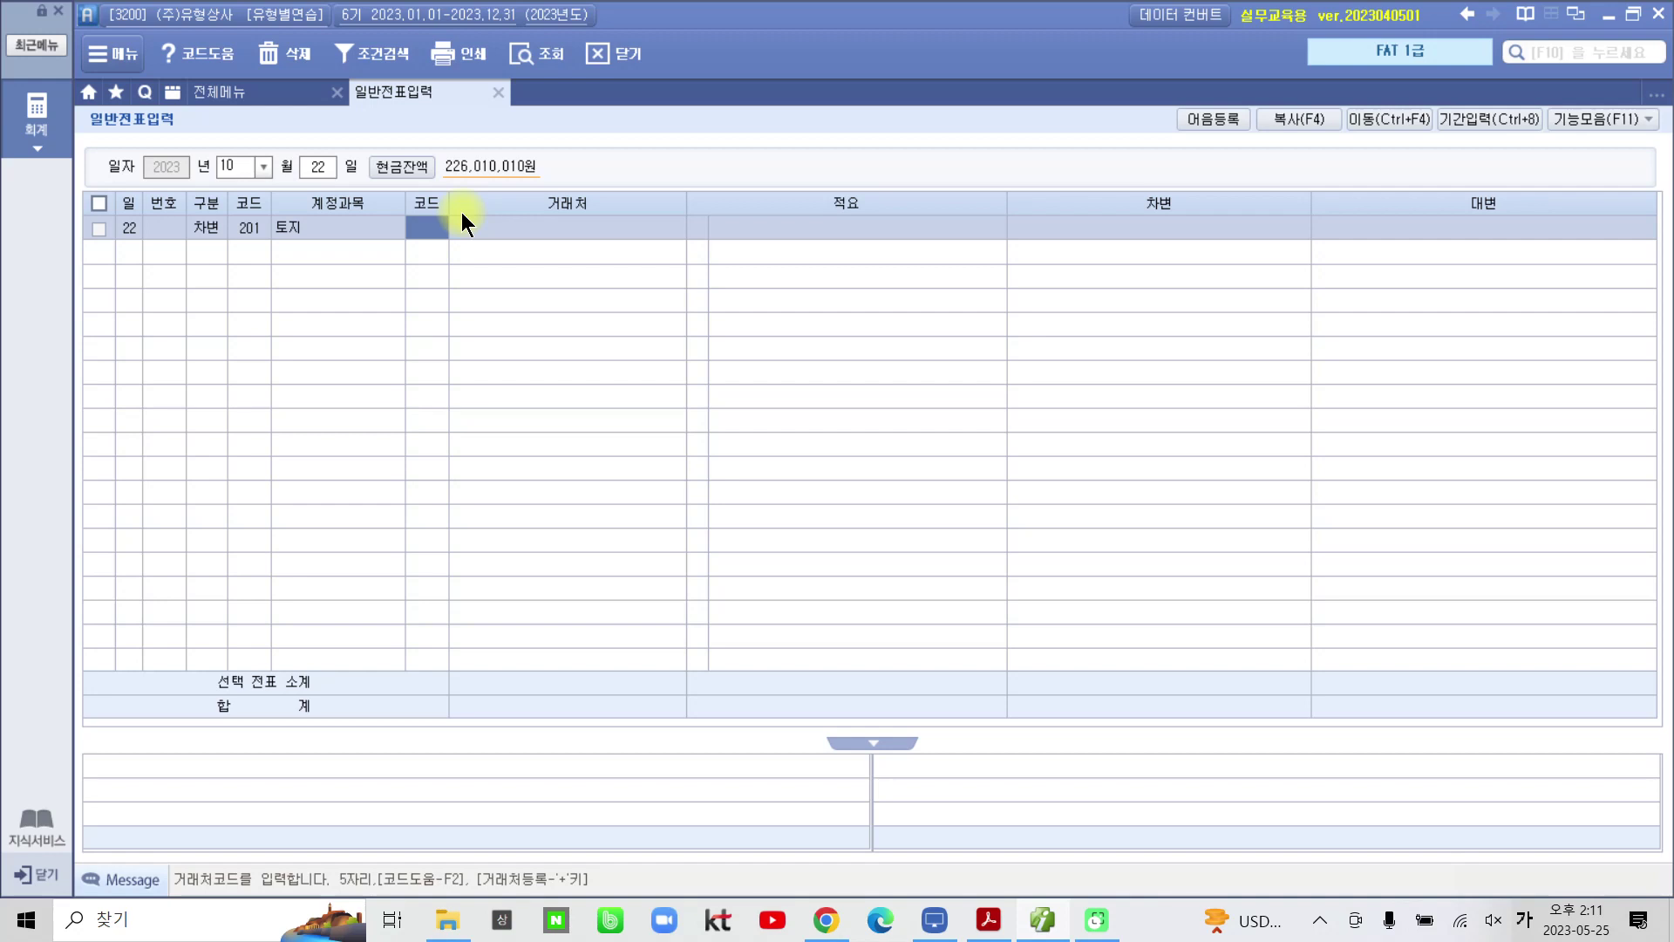
key("Return")
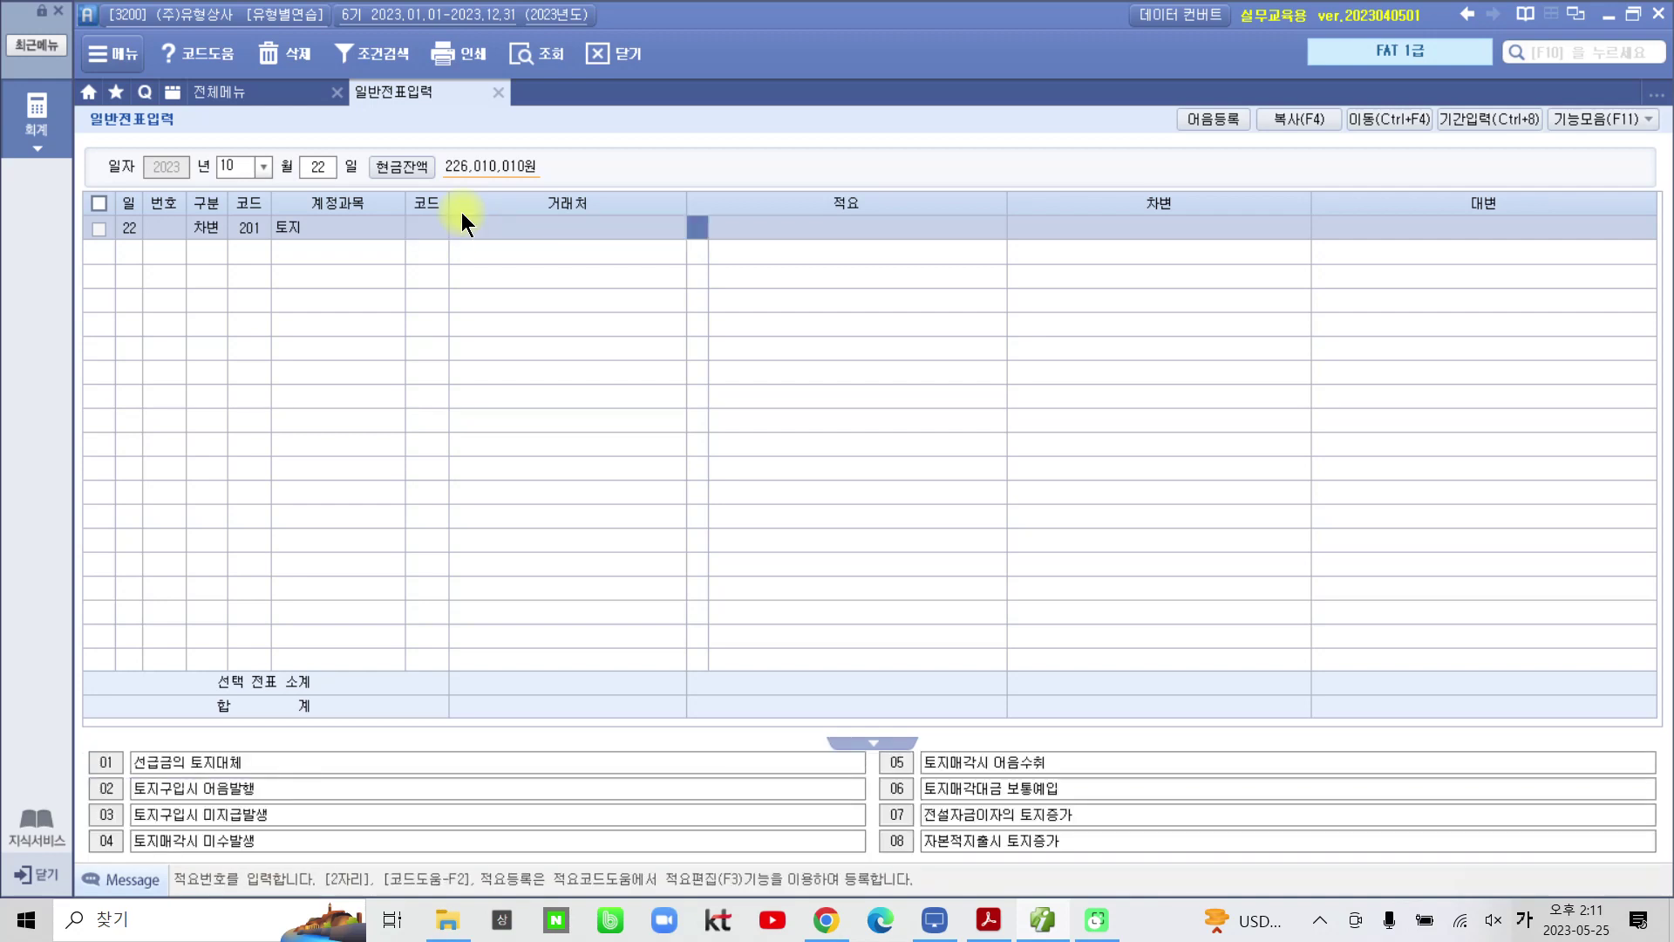
key("Return")
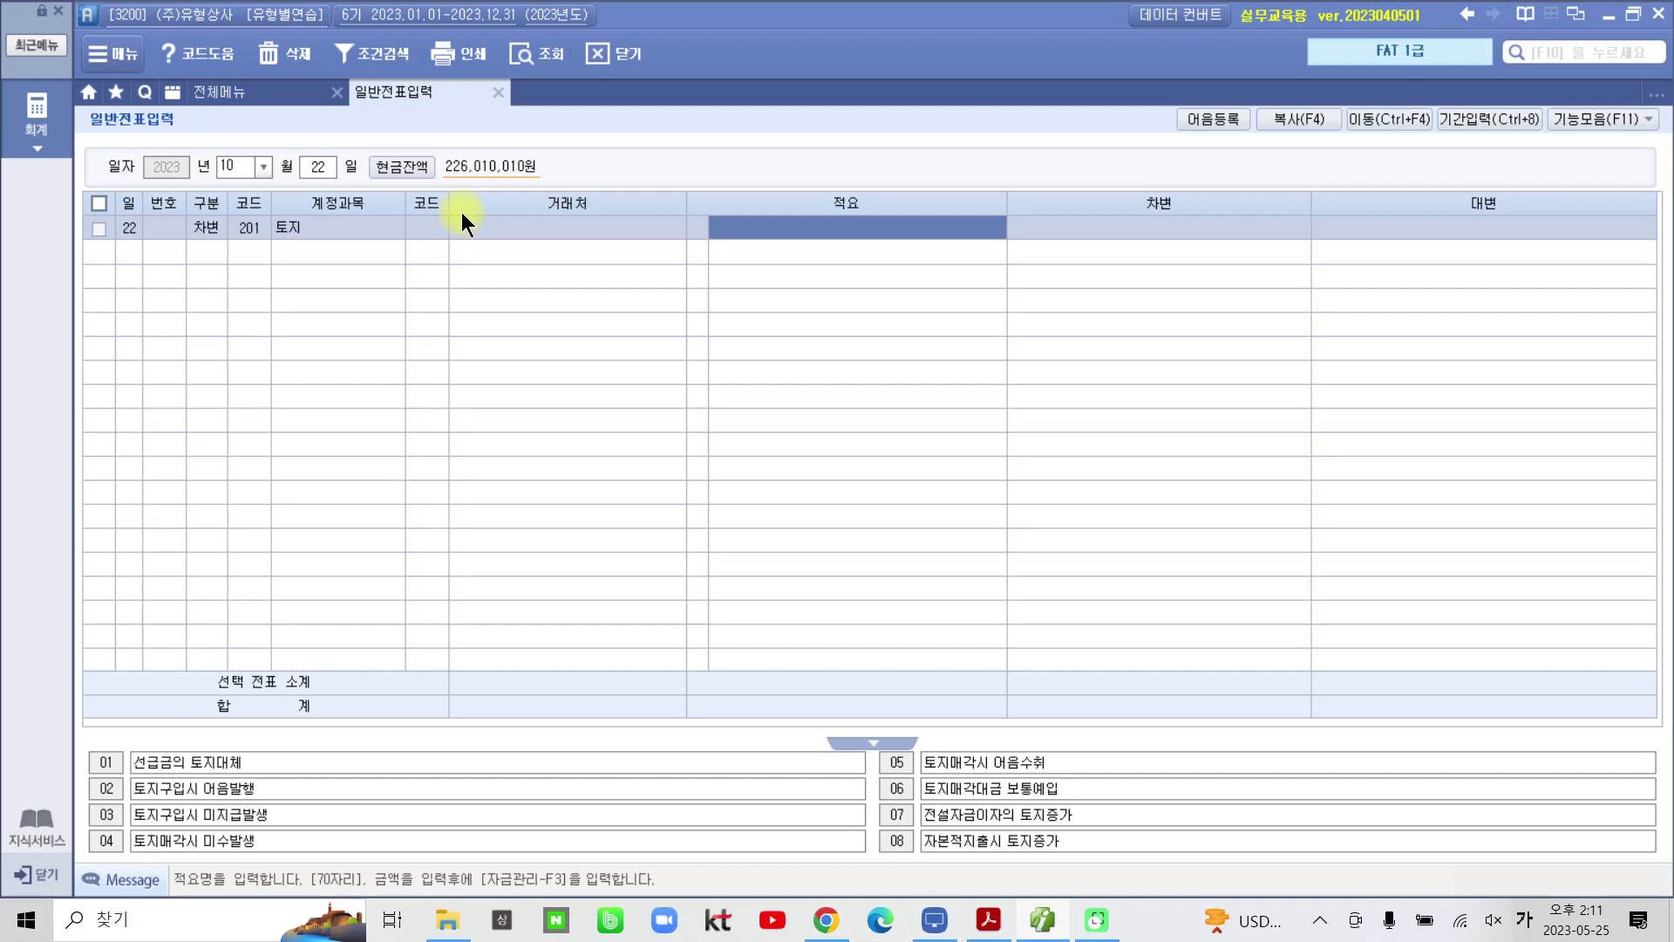
key("Return")
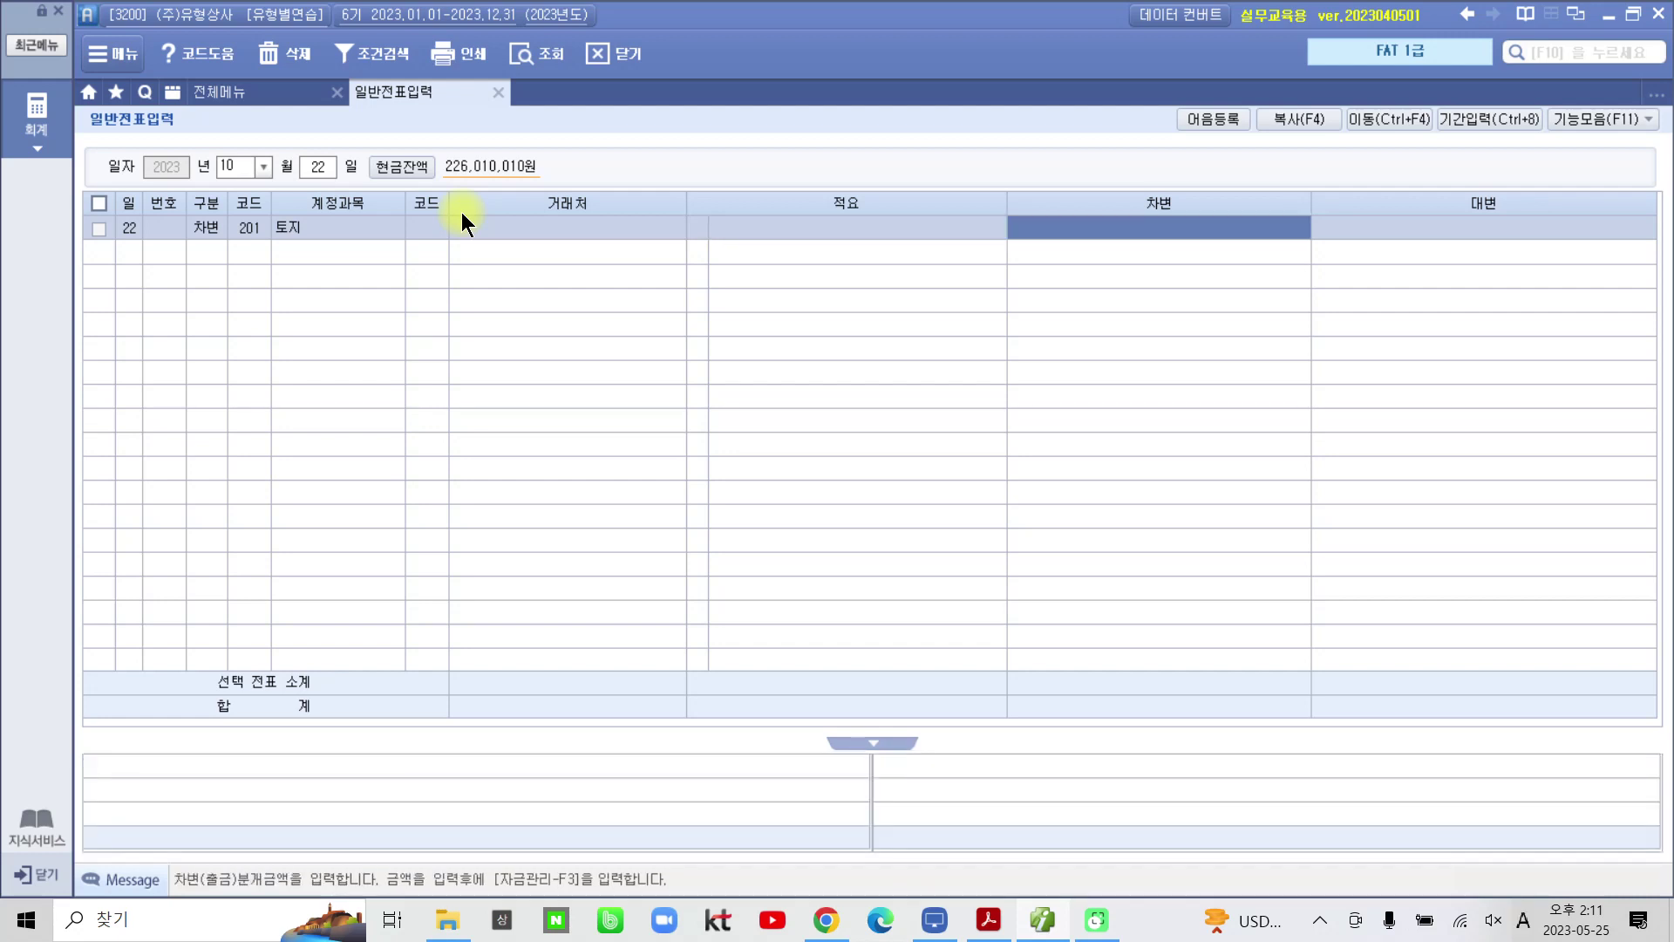
type("31,100,000")
key("Return")
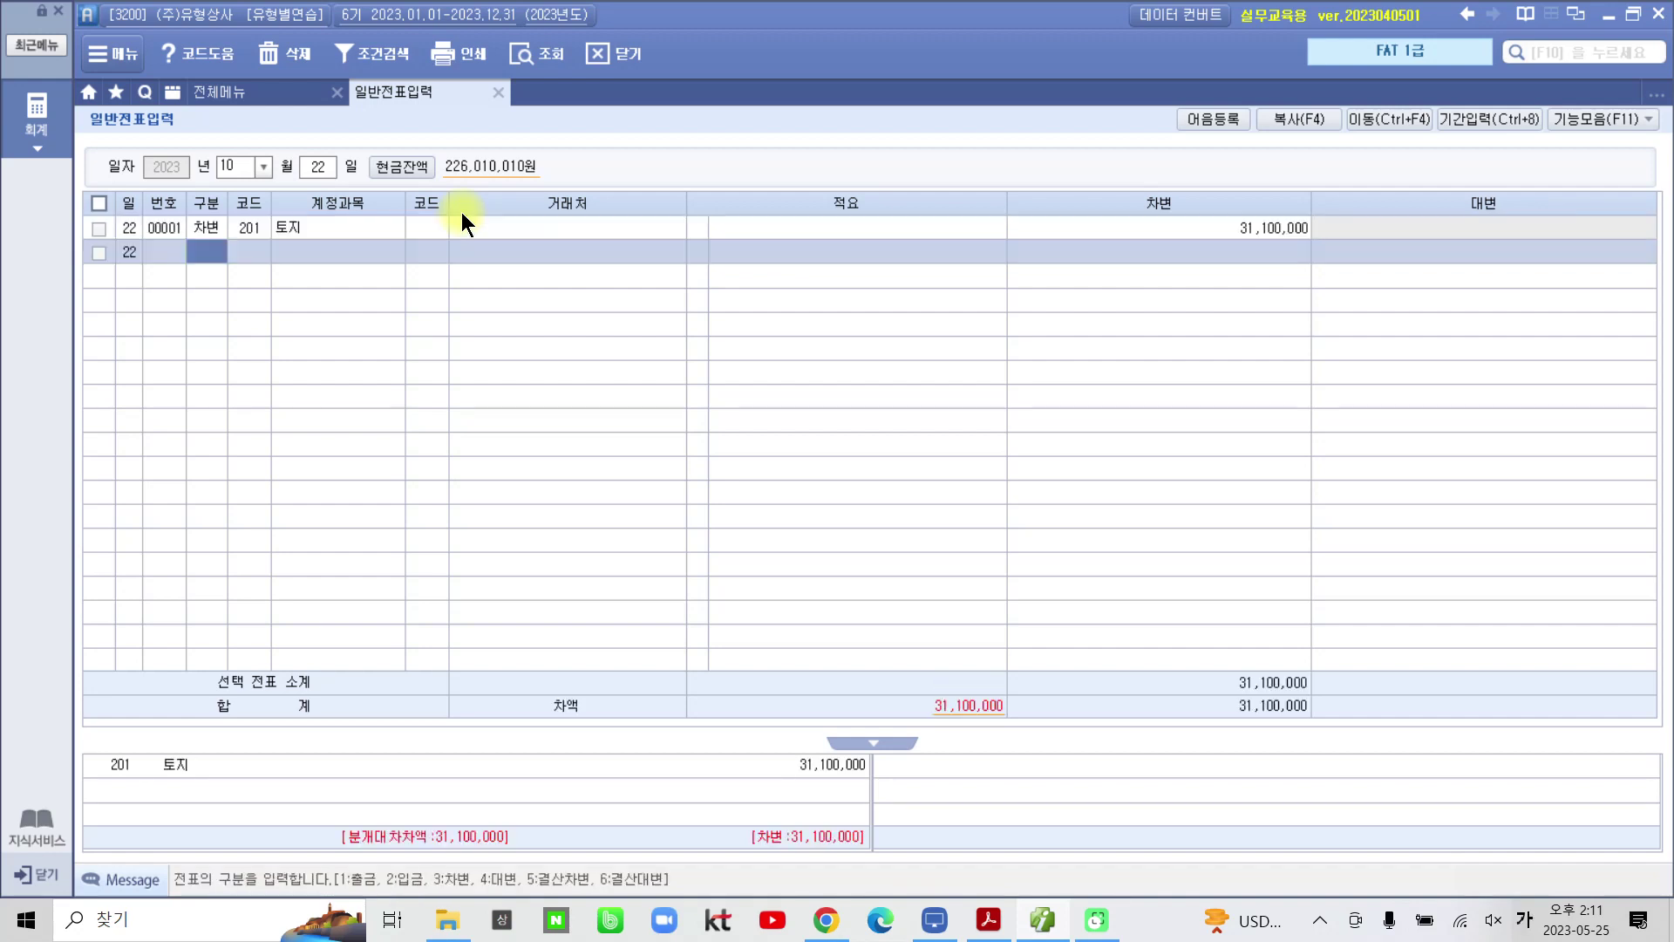
Step: Add a credit (대변) line with account 102 당좌예금, partner 98000 국민은행, no summary, and amount 30,000,000
type("4")
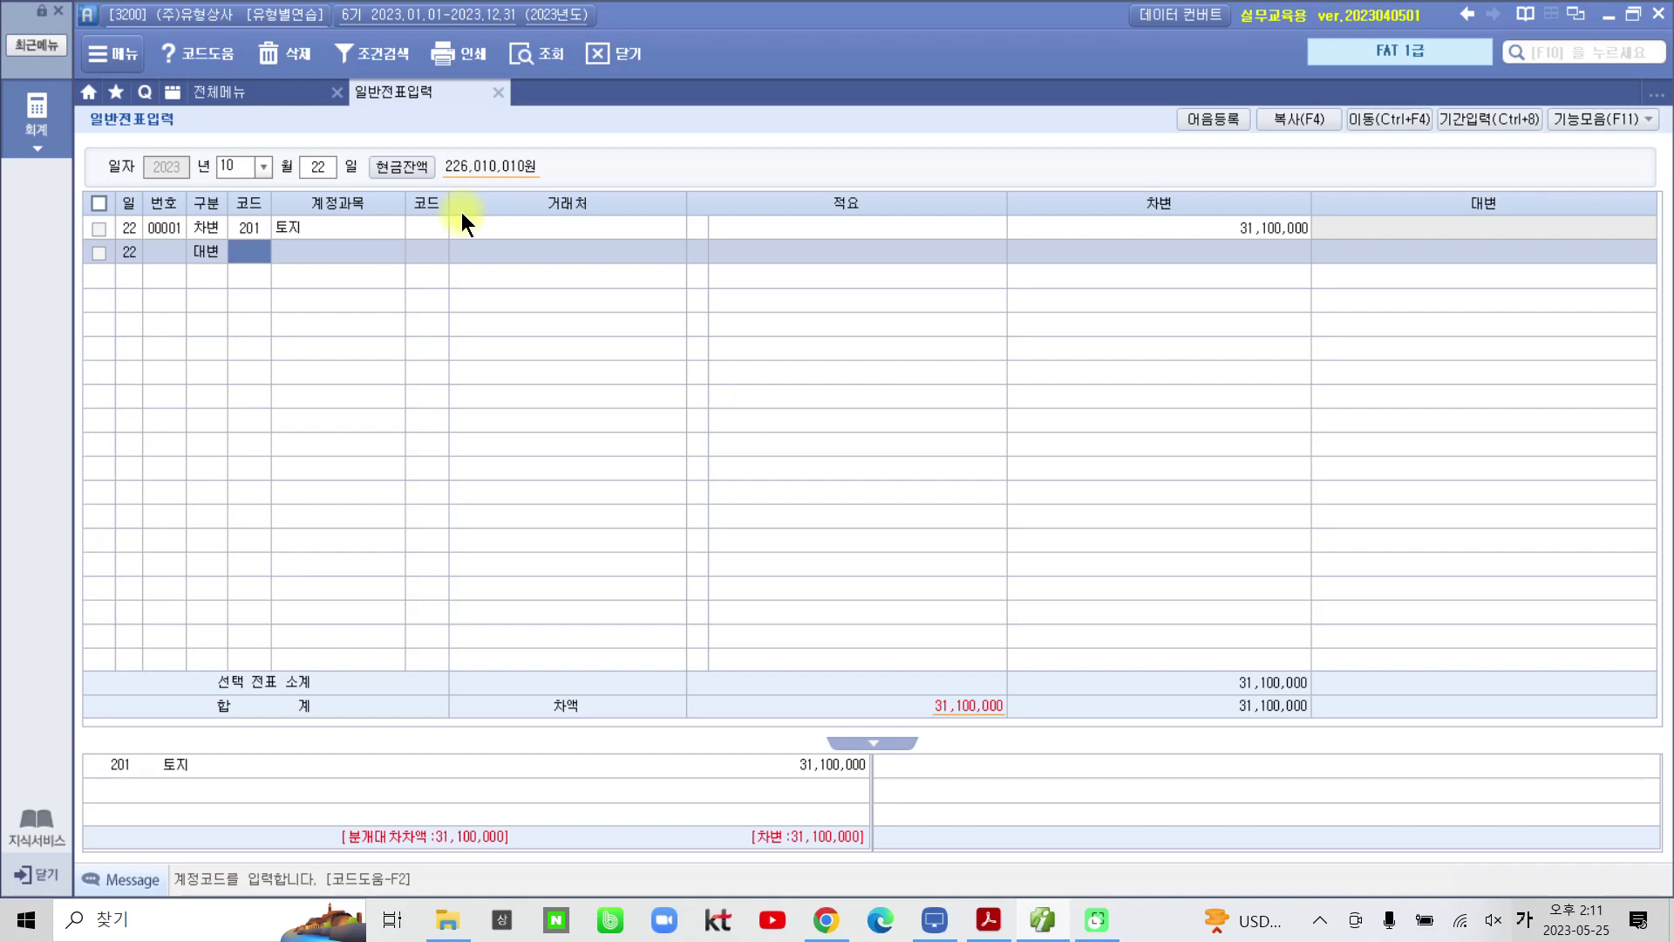
type("102")
key("Return")
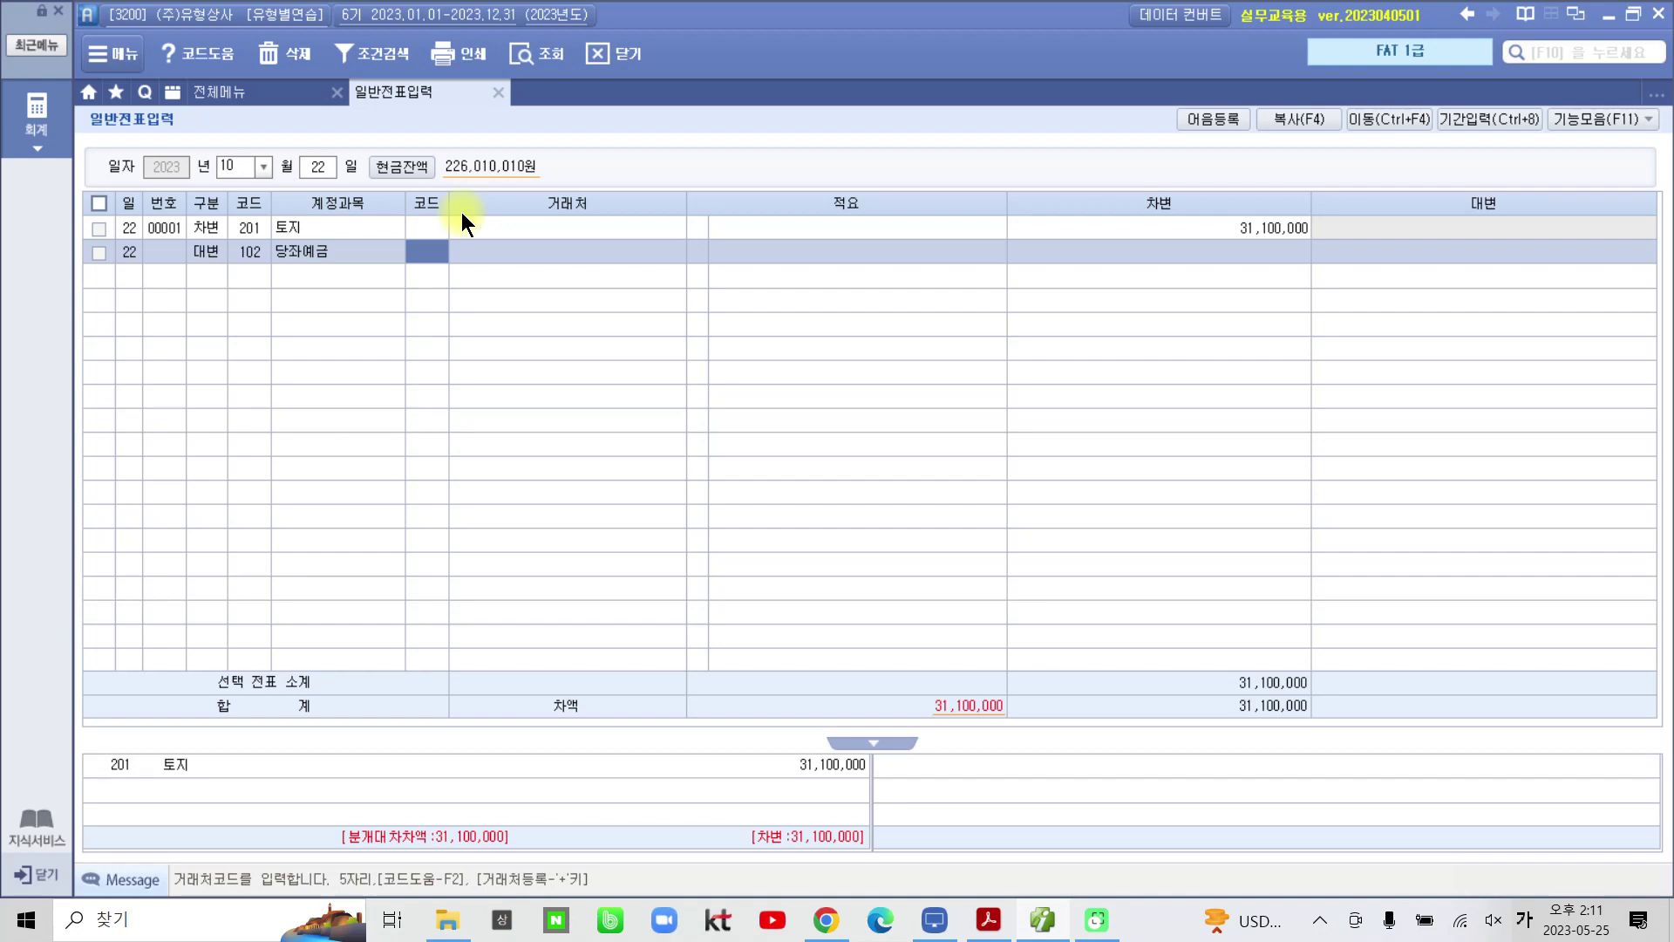
type("98000")
key("Return")
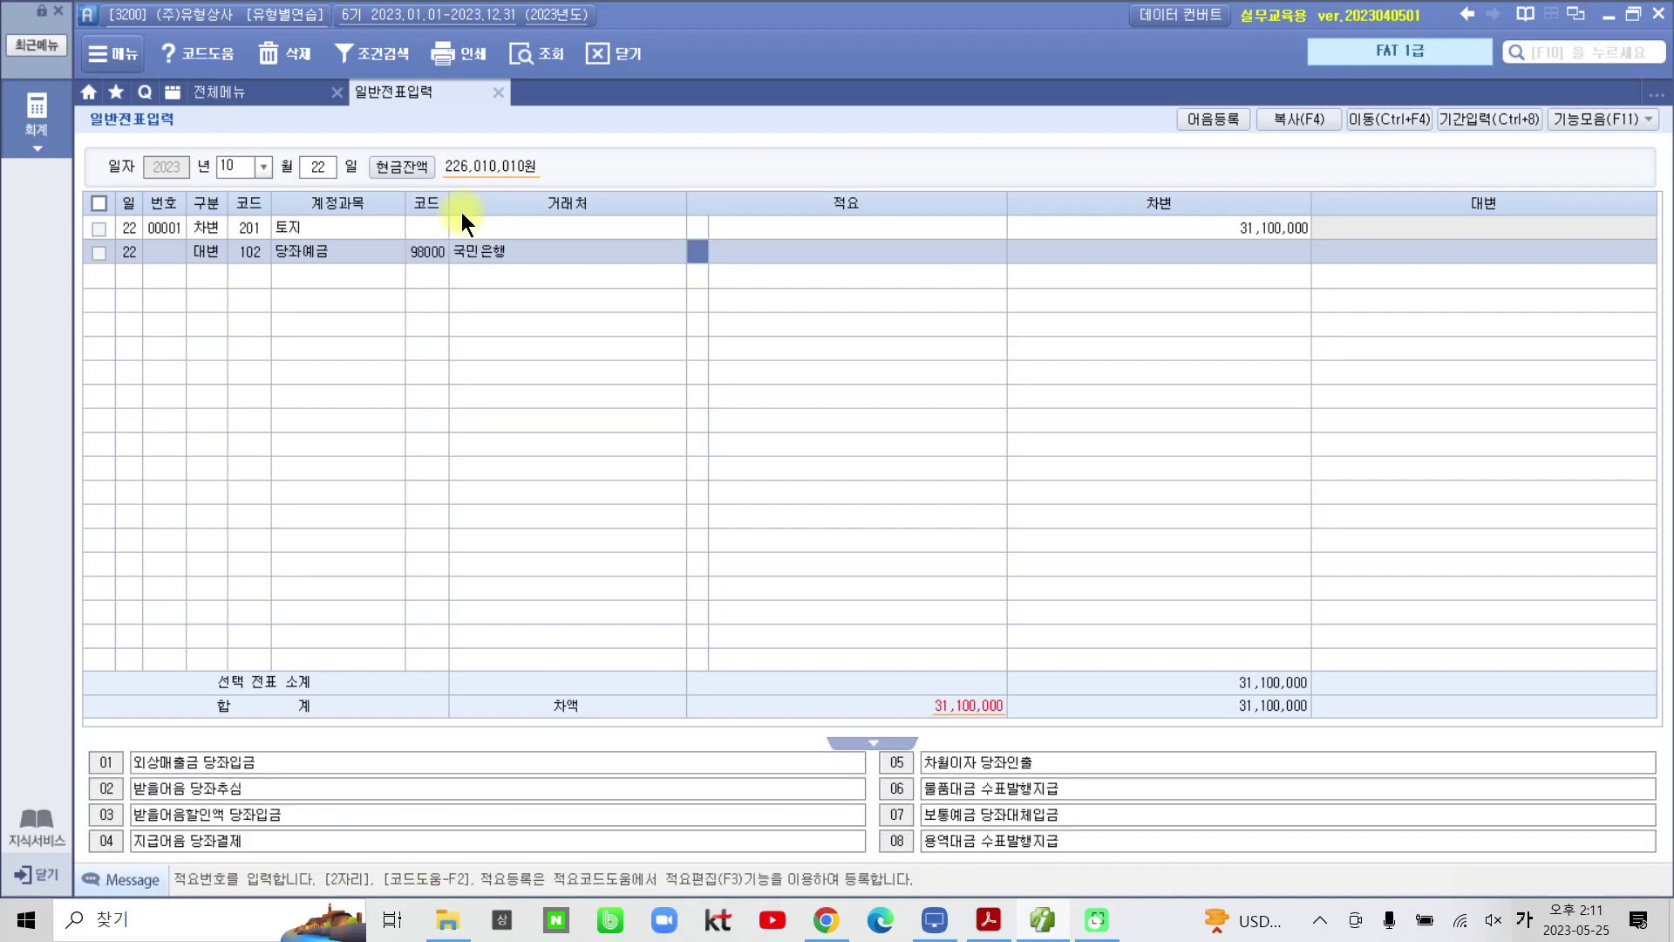
key("Return")
key("Return")
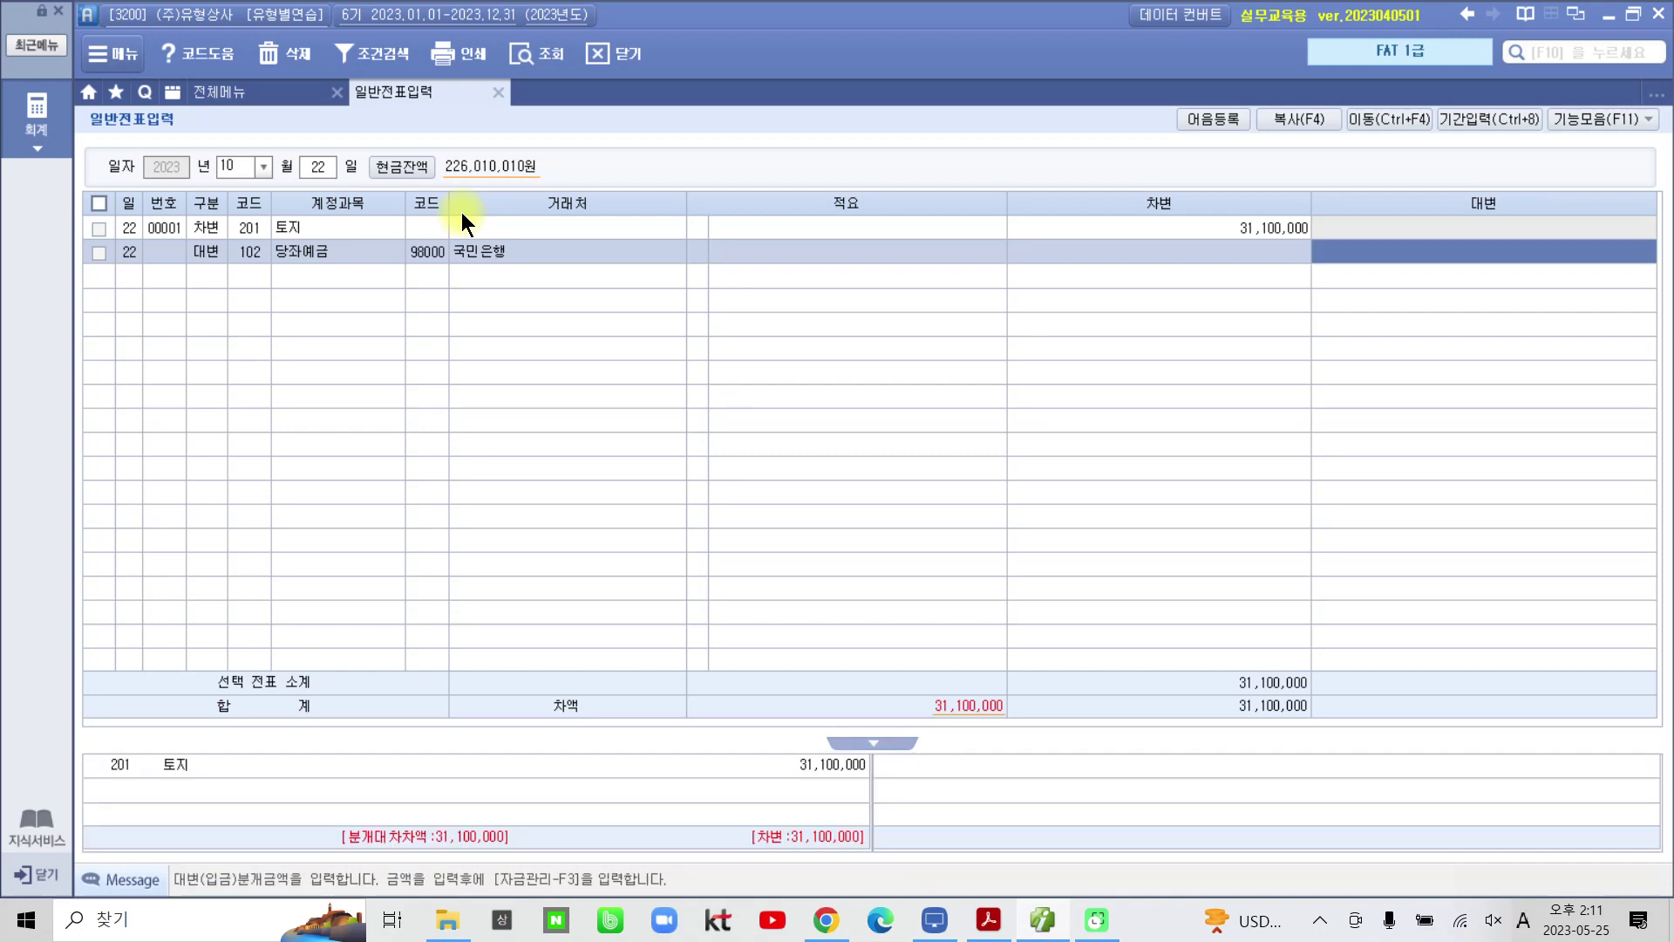
type("30")
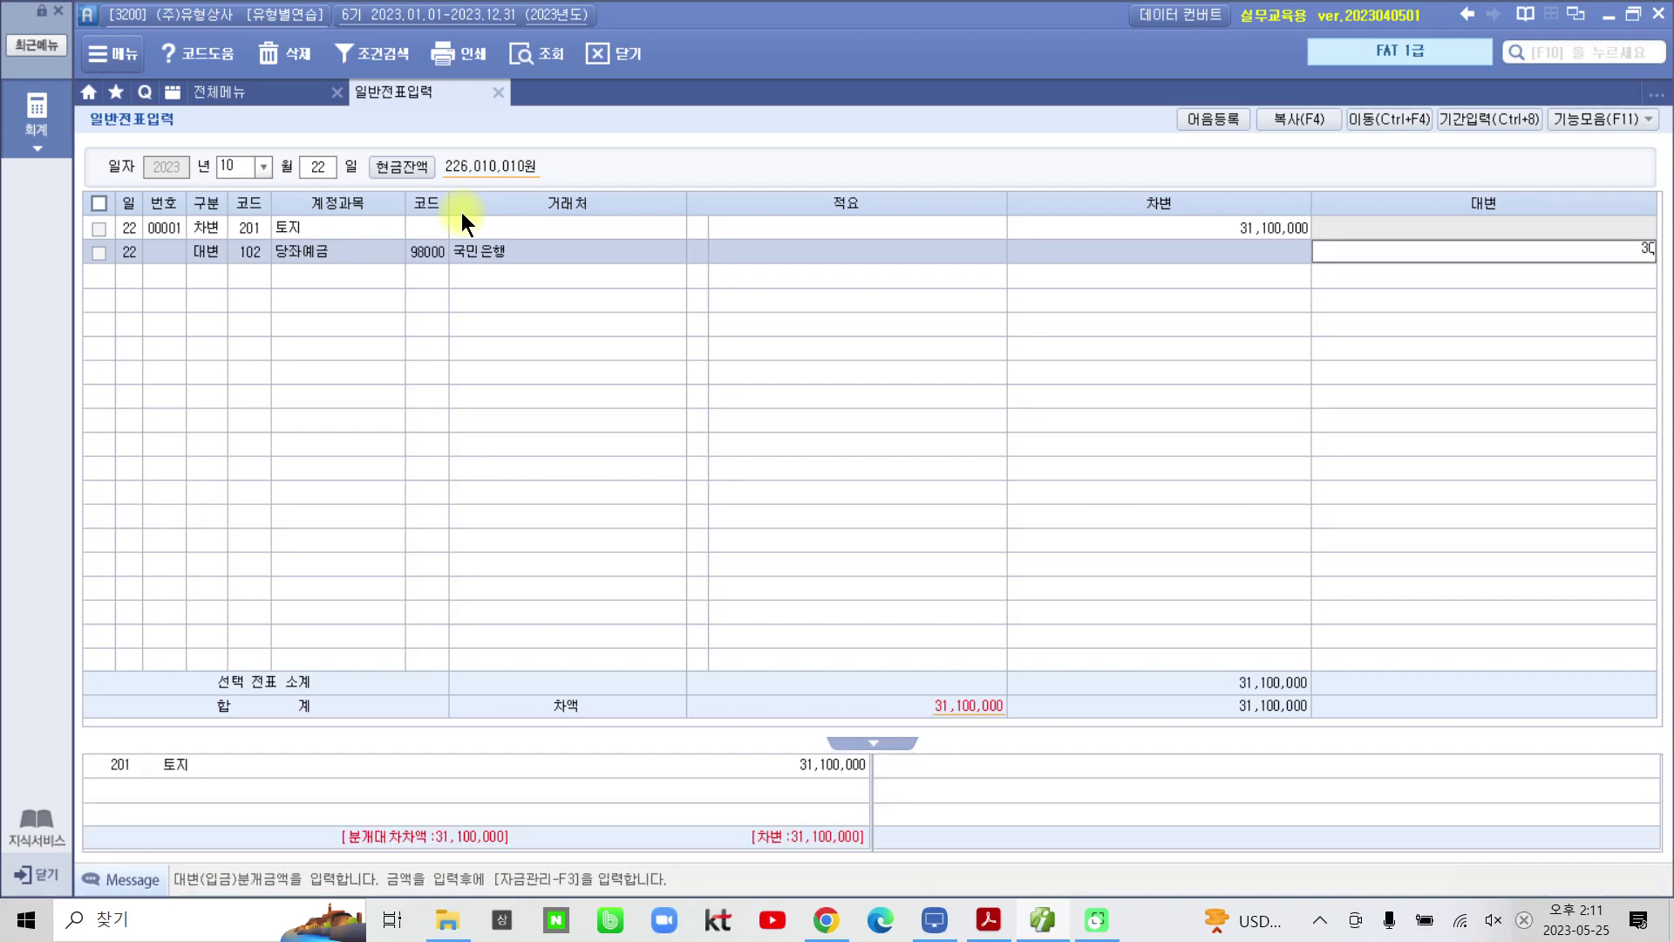
type(",000,000")
key("Return")
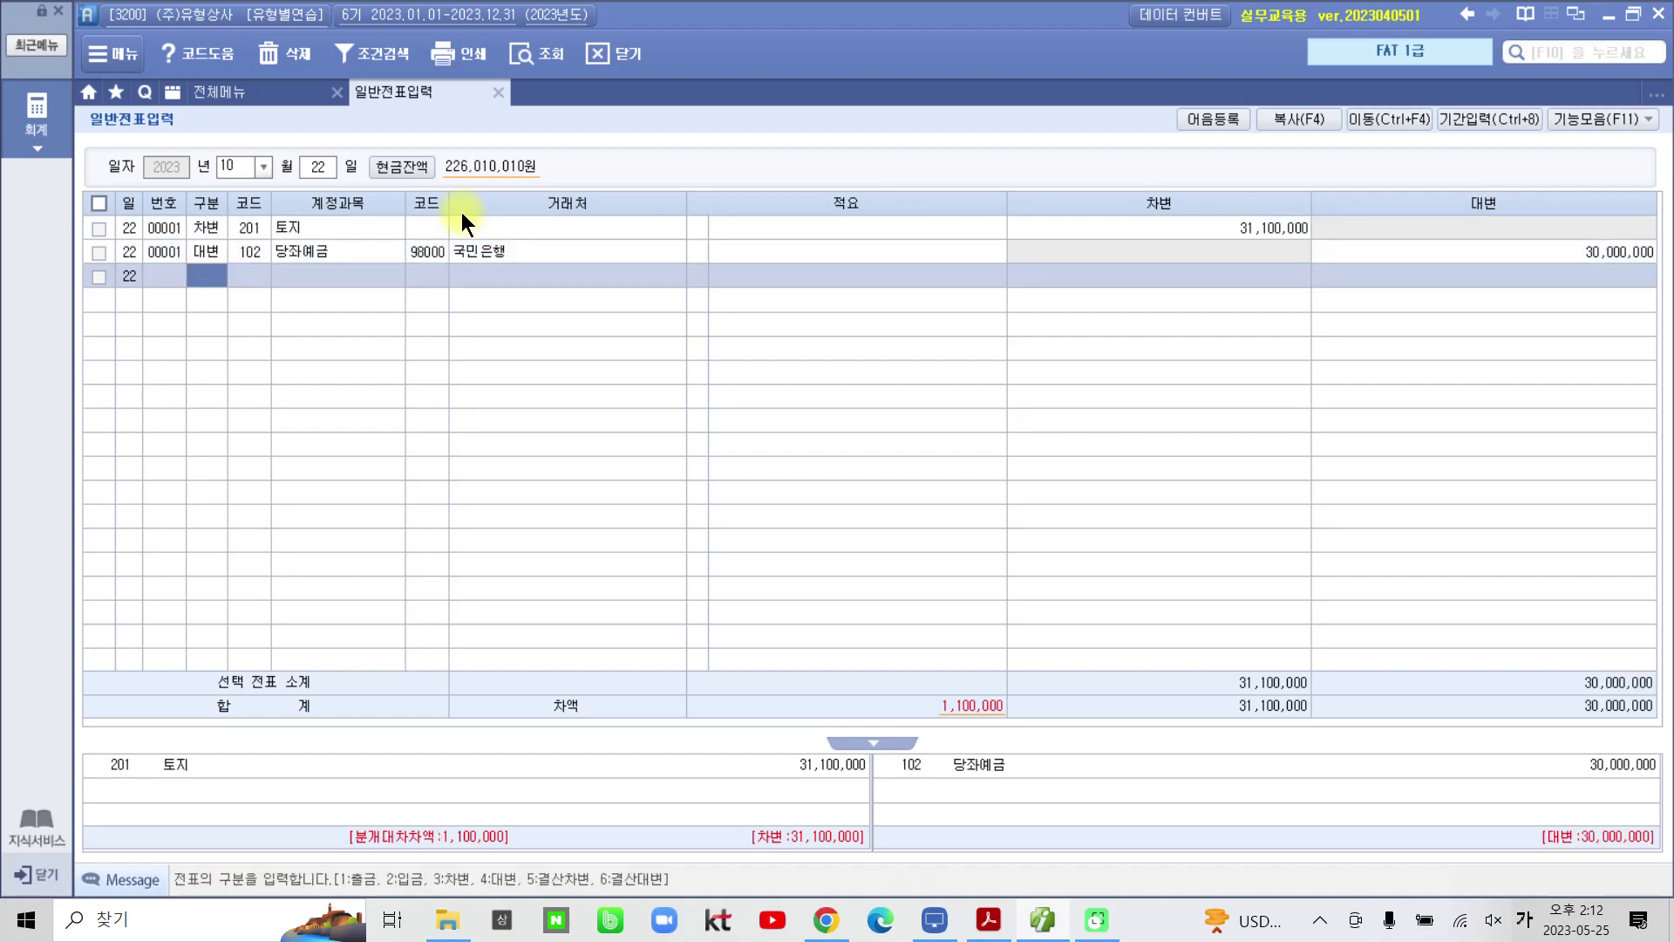
Step: Add a credit (대변) line on October 22 with account 101 현금, no partner or summary, and amount 1,100,000
type("4")
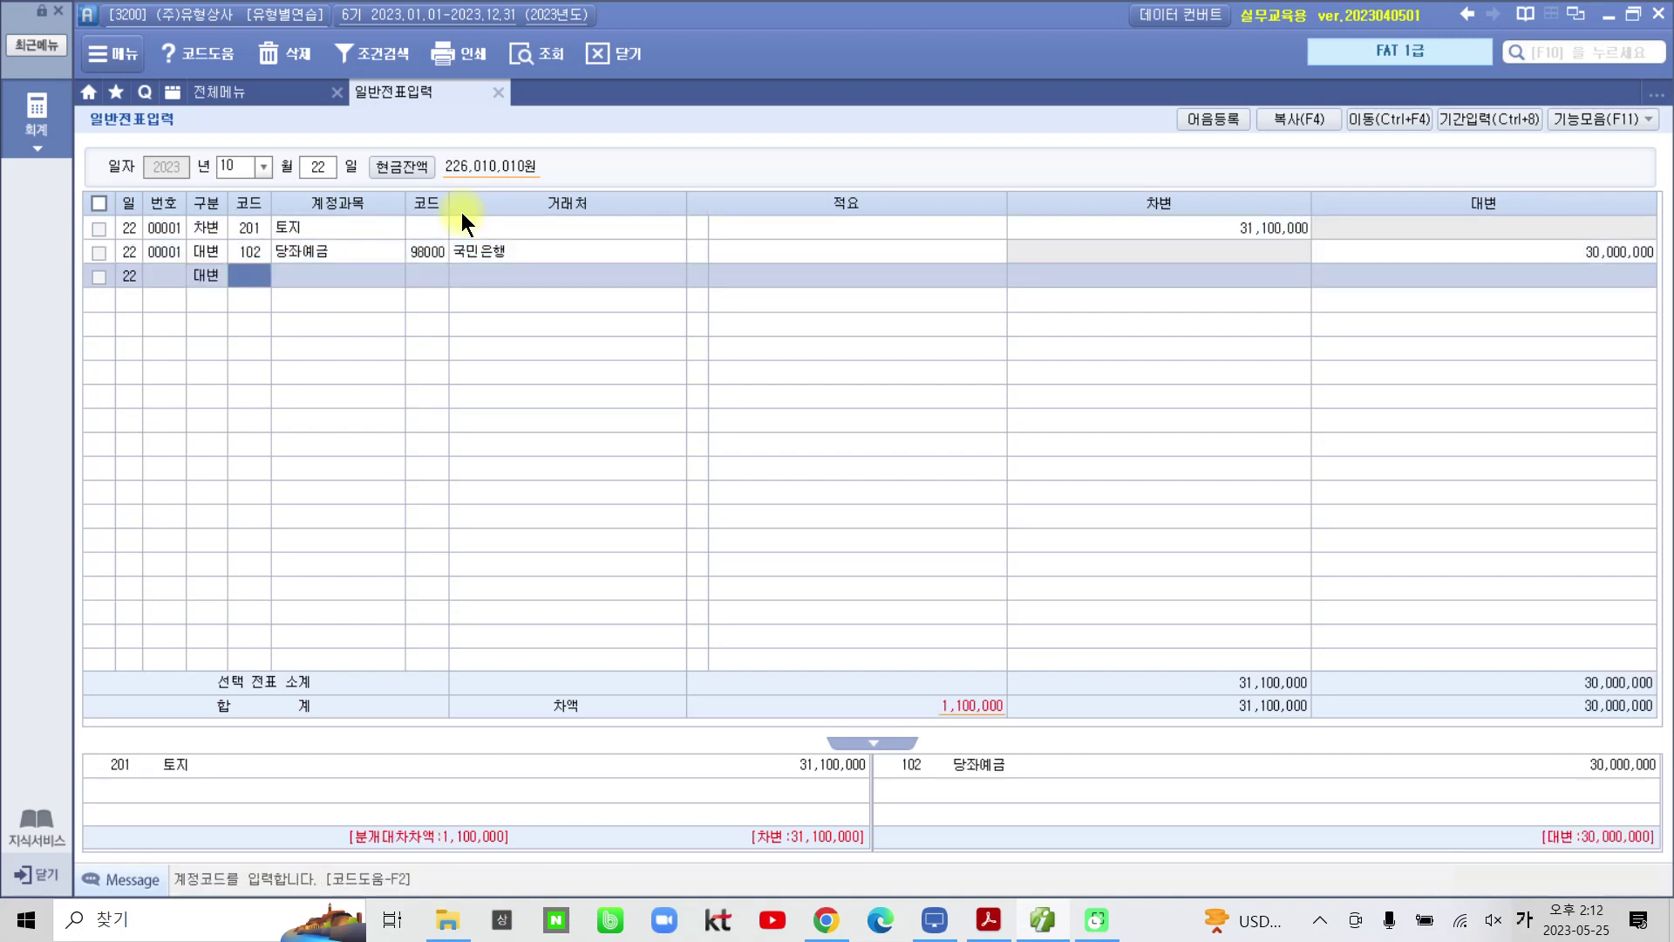
type("101")
key("Return")
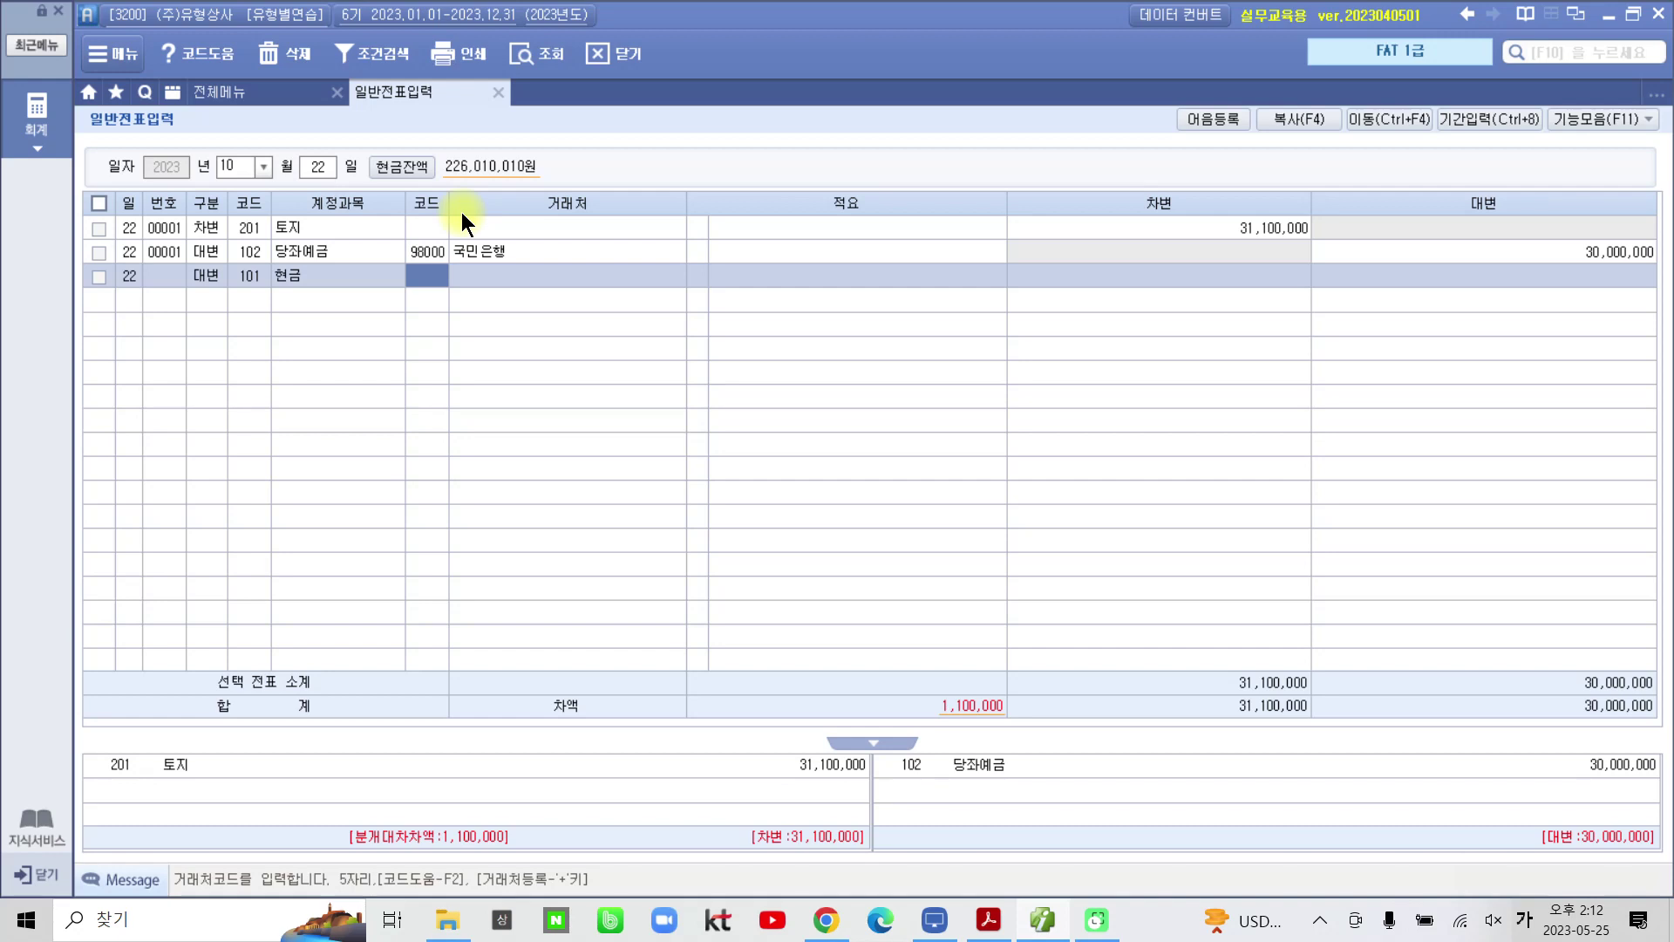
key("Return")
key("Return")
key("Return")
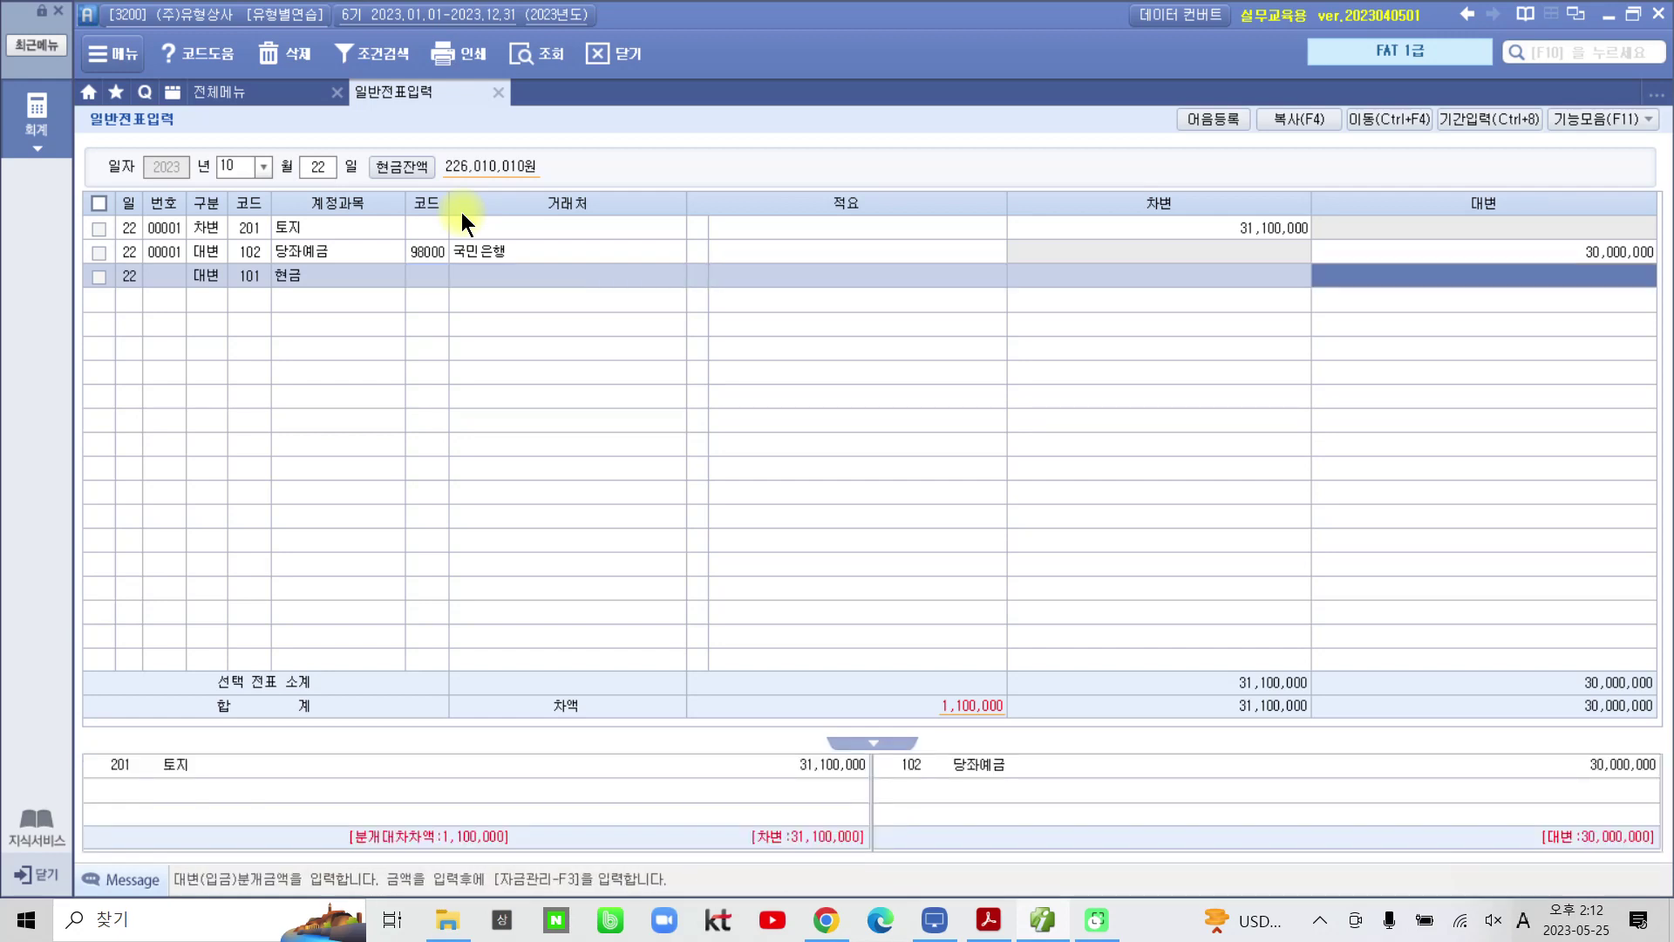
type("1")
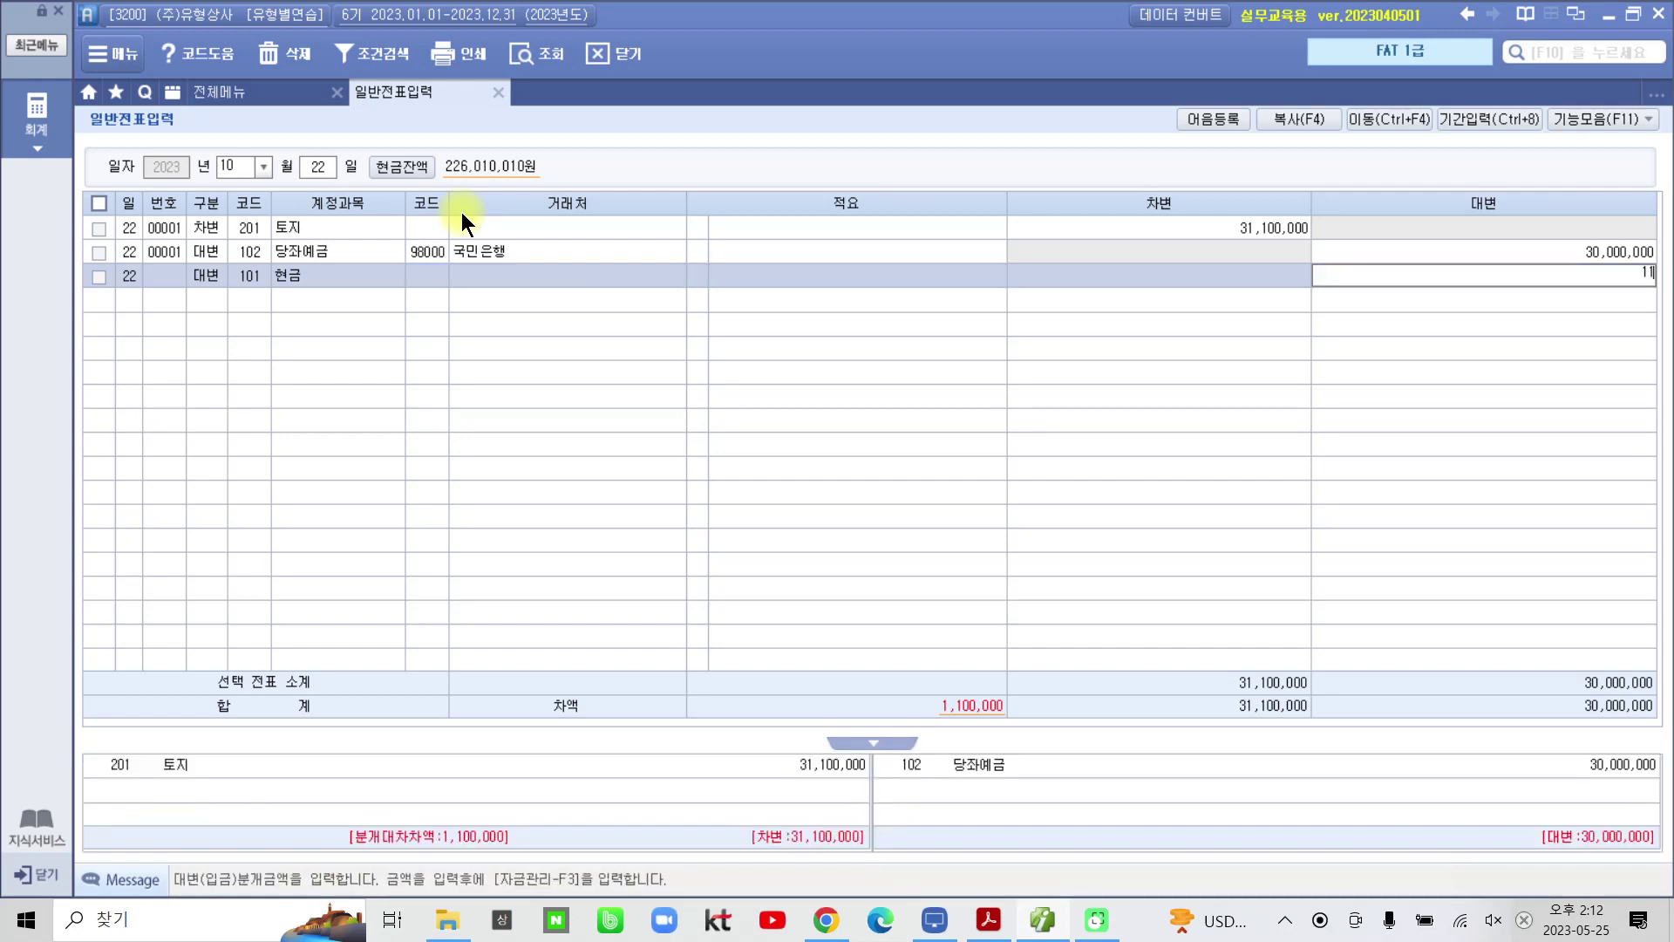
type(",100,000")
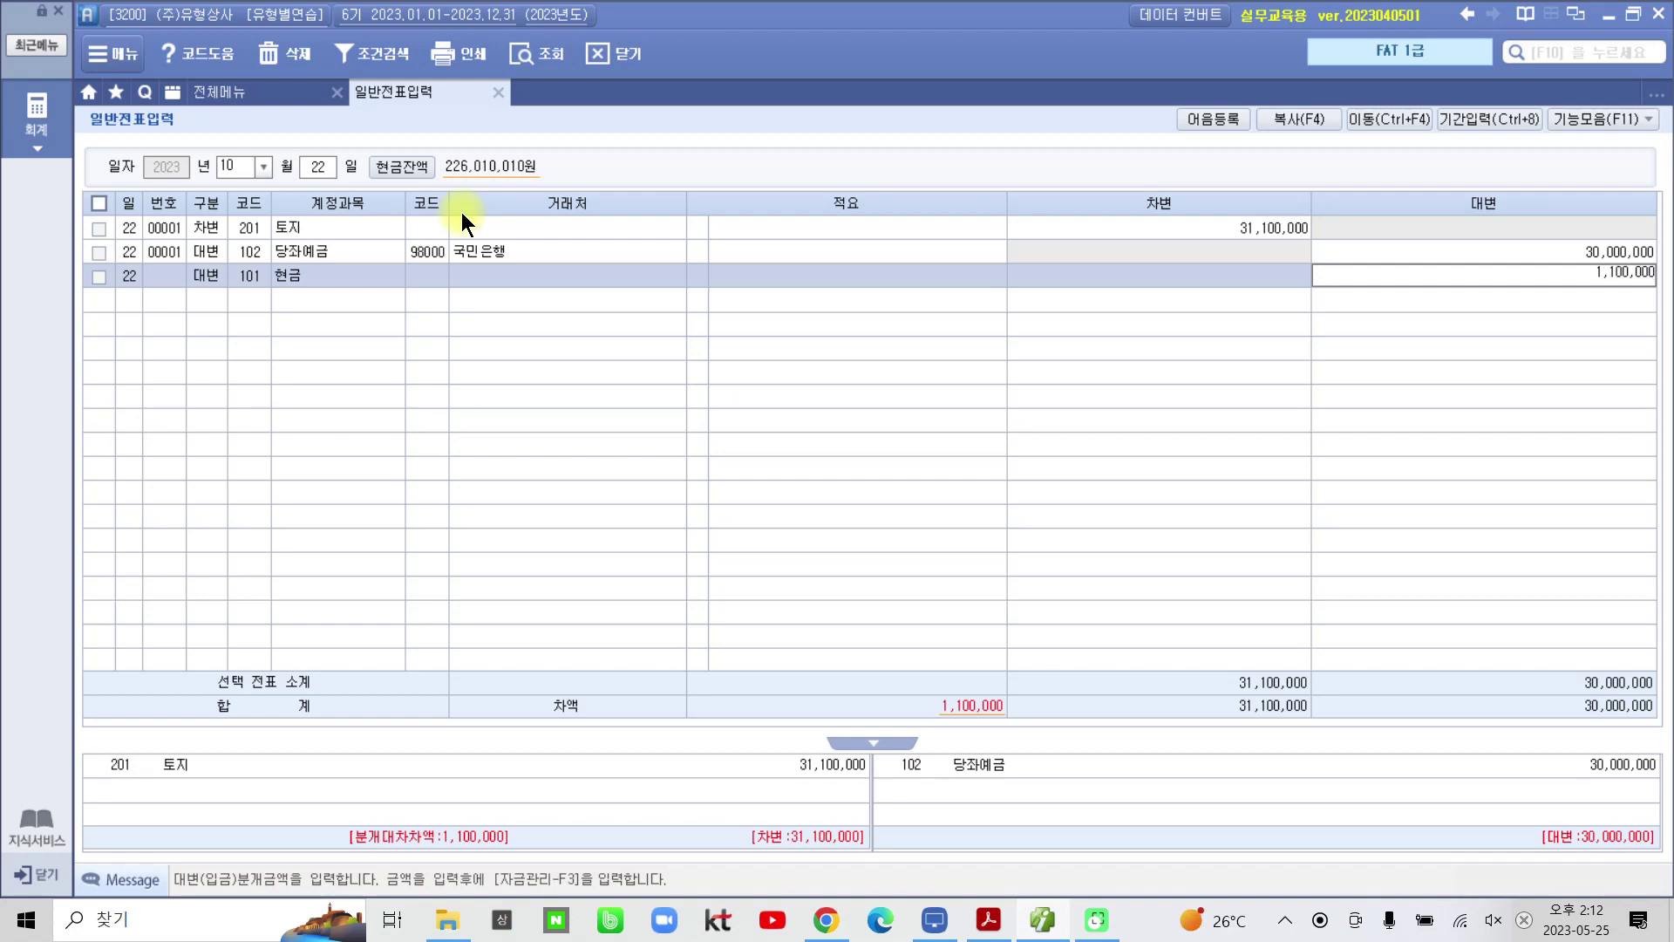
key("Return")
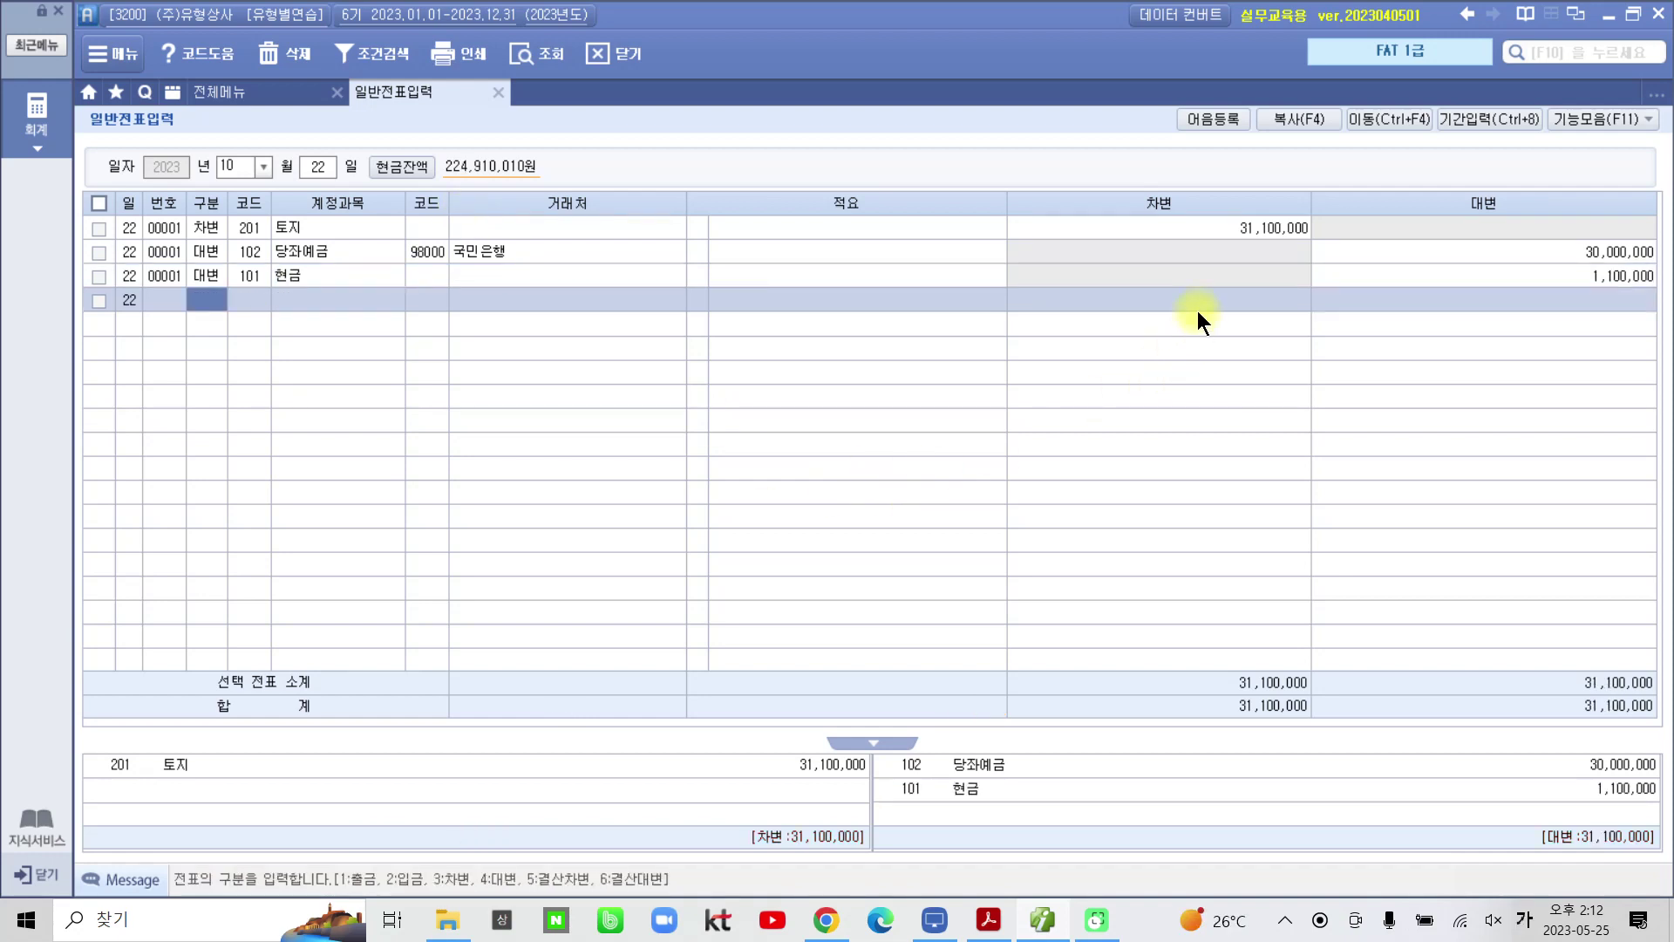
key("Hangul")
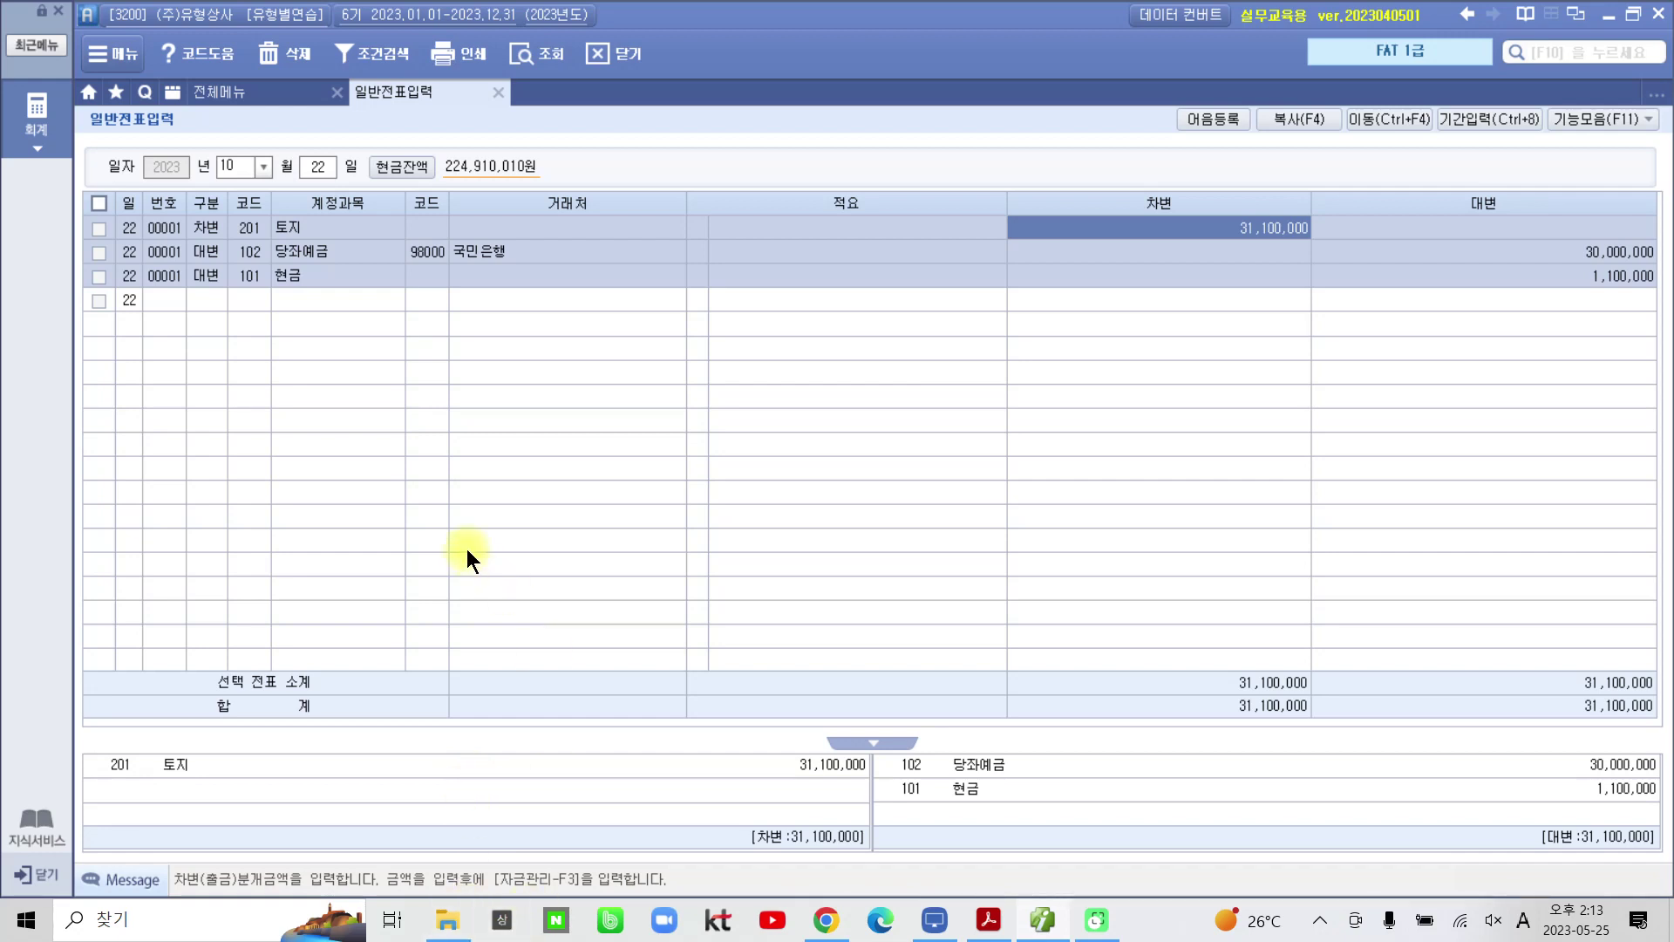
Step: Switch to the PDF and highlight "대손충당금 잔액을 조회하여 처리하시오." and "10월 23일:" in problem 23
mouse_move(212, 232)
left_mouse_down()
mouse_move(217, 275)
mouse_move(547, 266)
mouse_move(253, 229)
left_mouse_up()
left_click(988, 920)
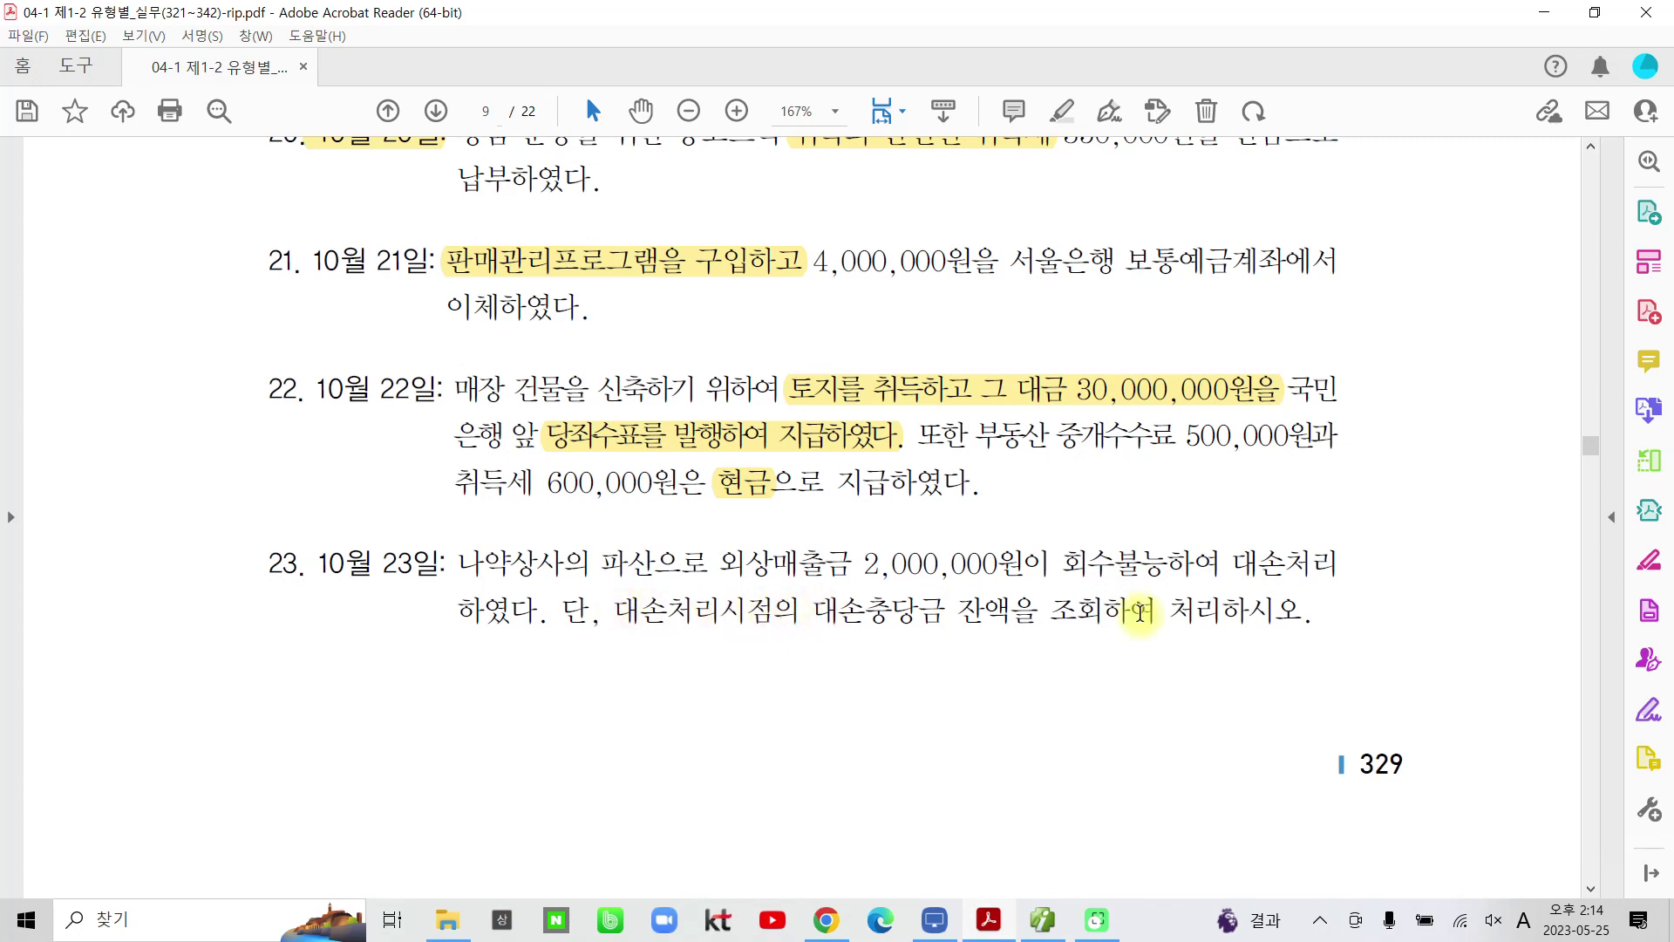
left_click_drag(814, 611, 1297, 612)
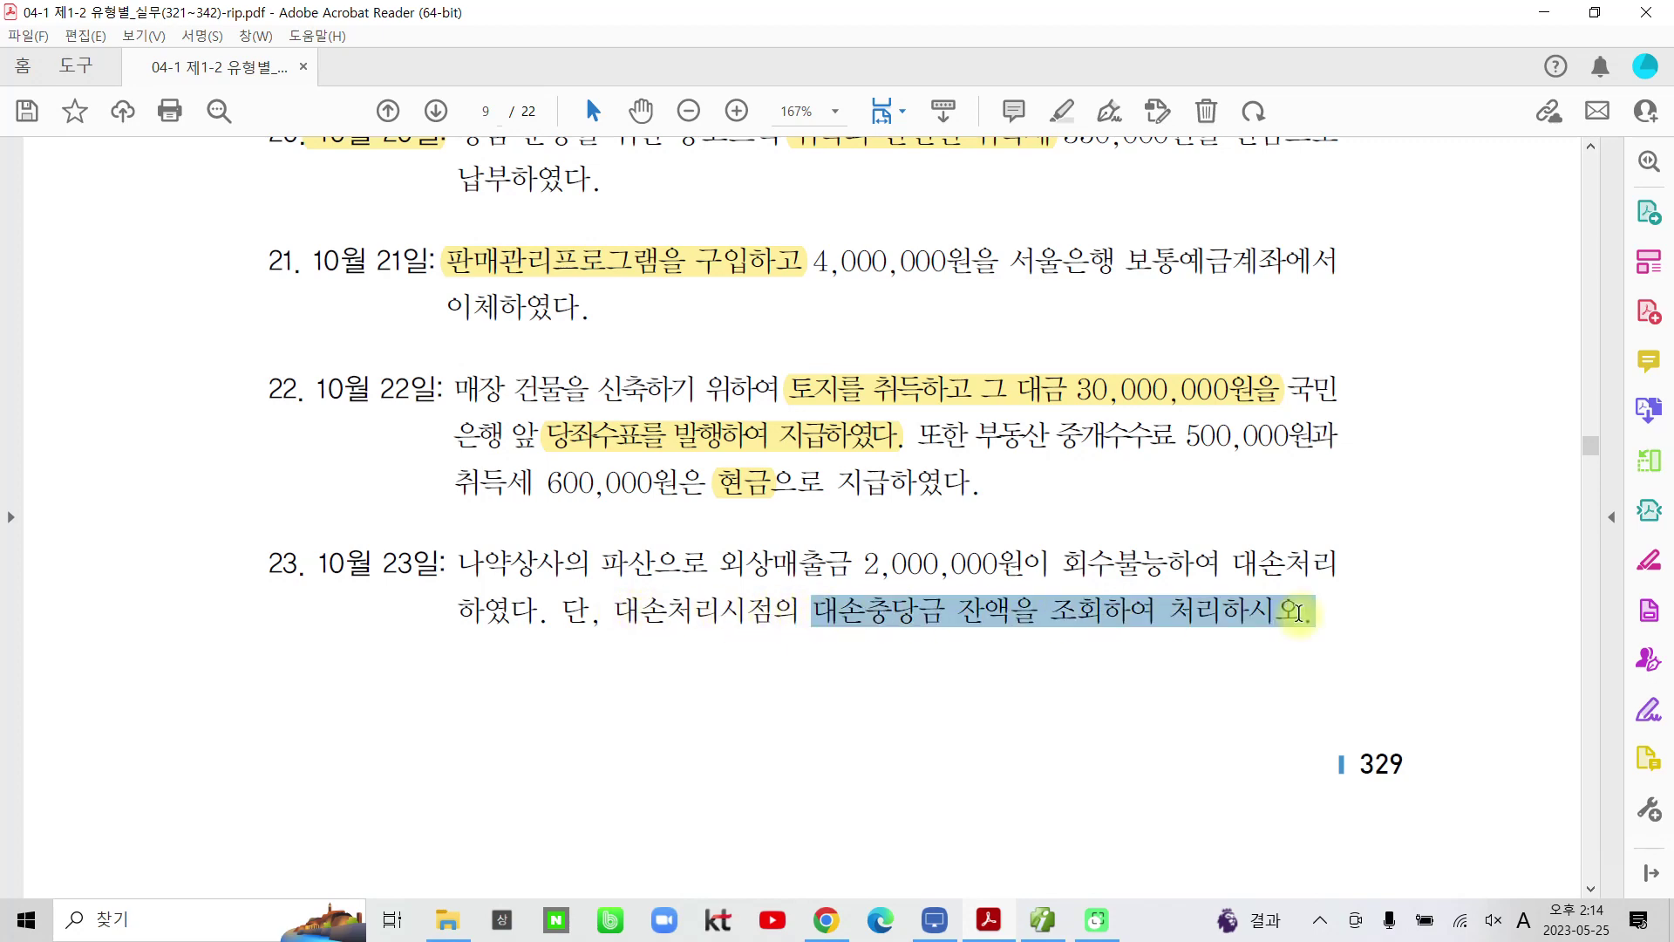
left_click(1330, 526)
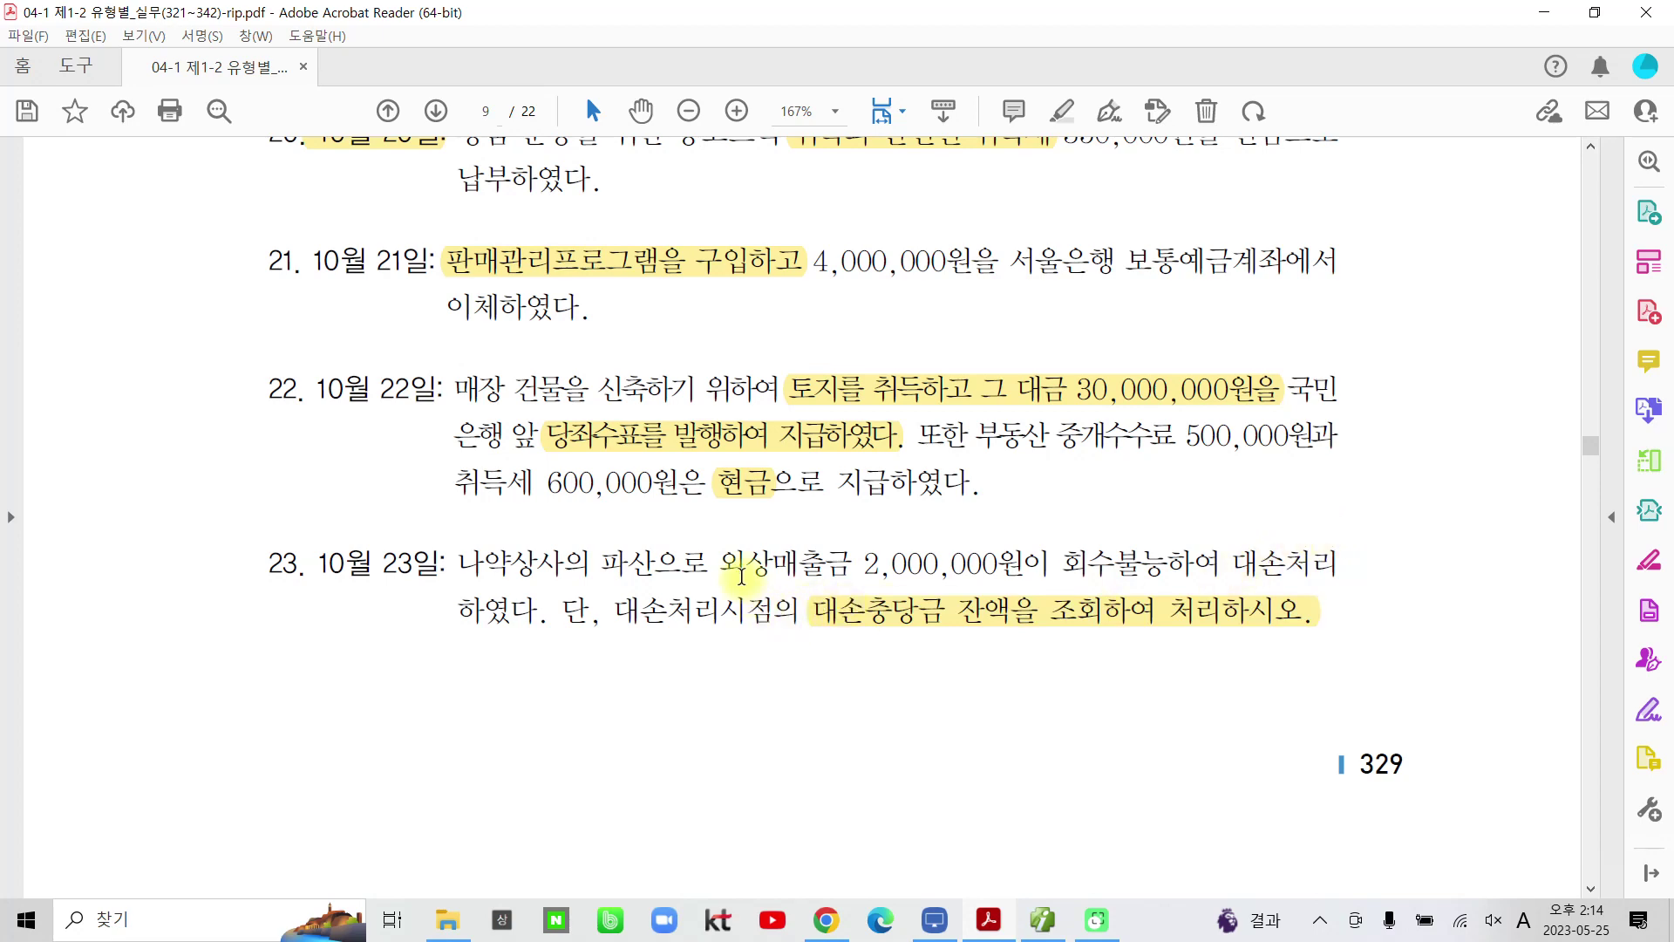
left_click_drag(720, 564, 850, 562)
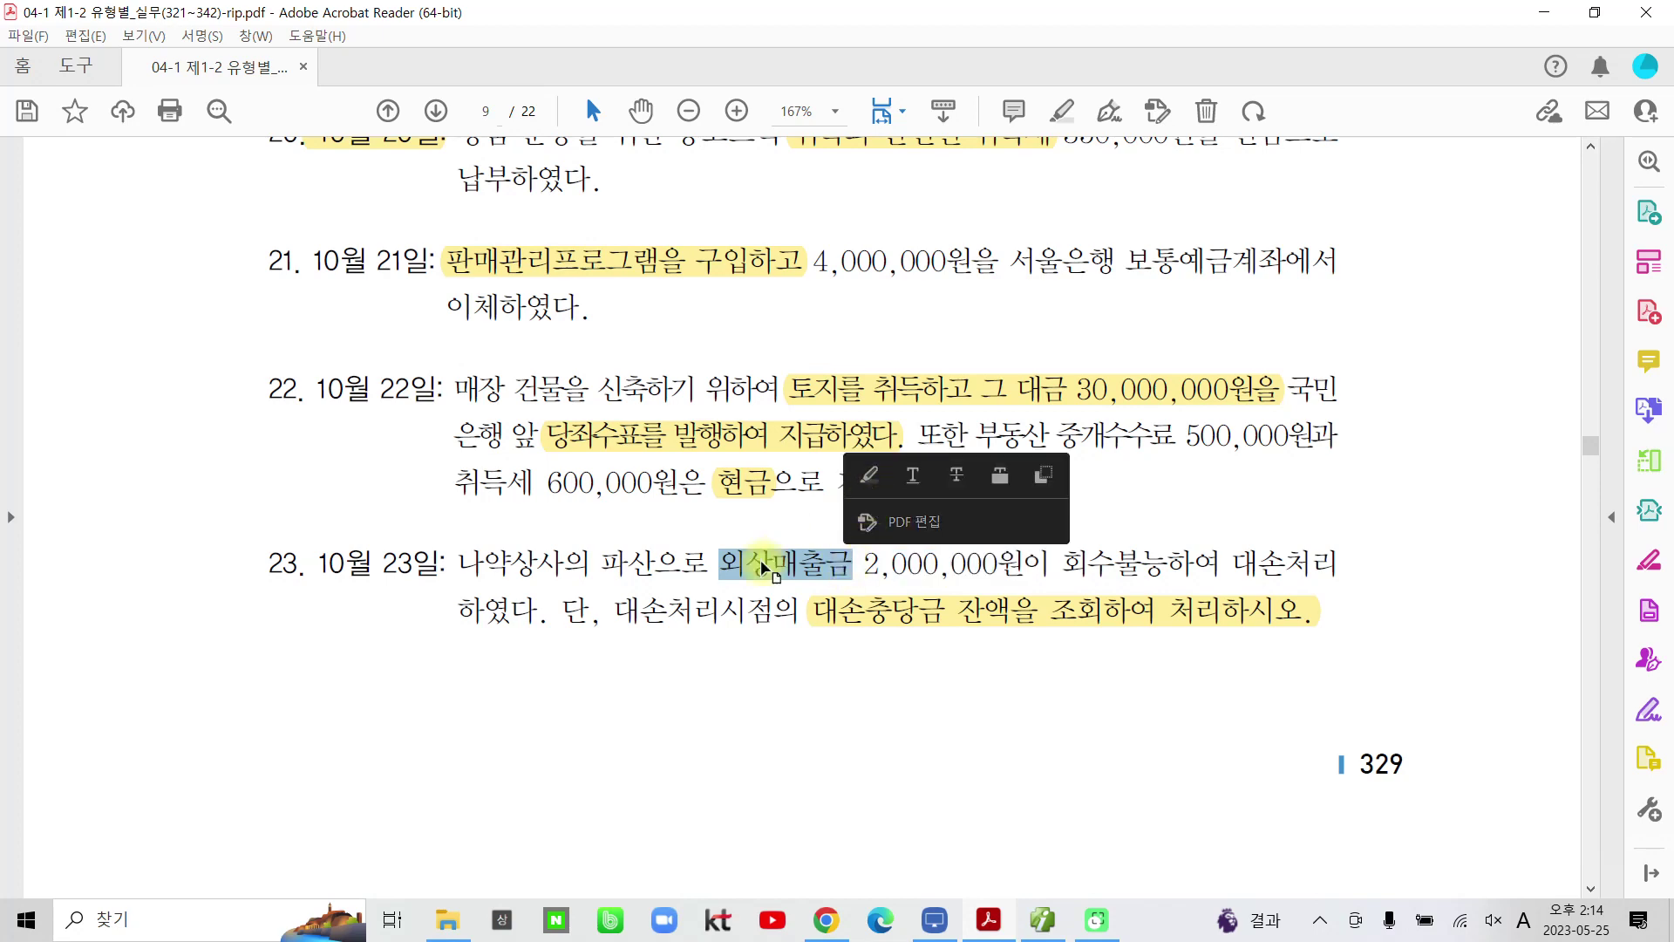
left_click(852, 621)
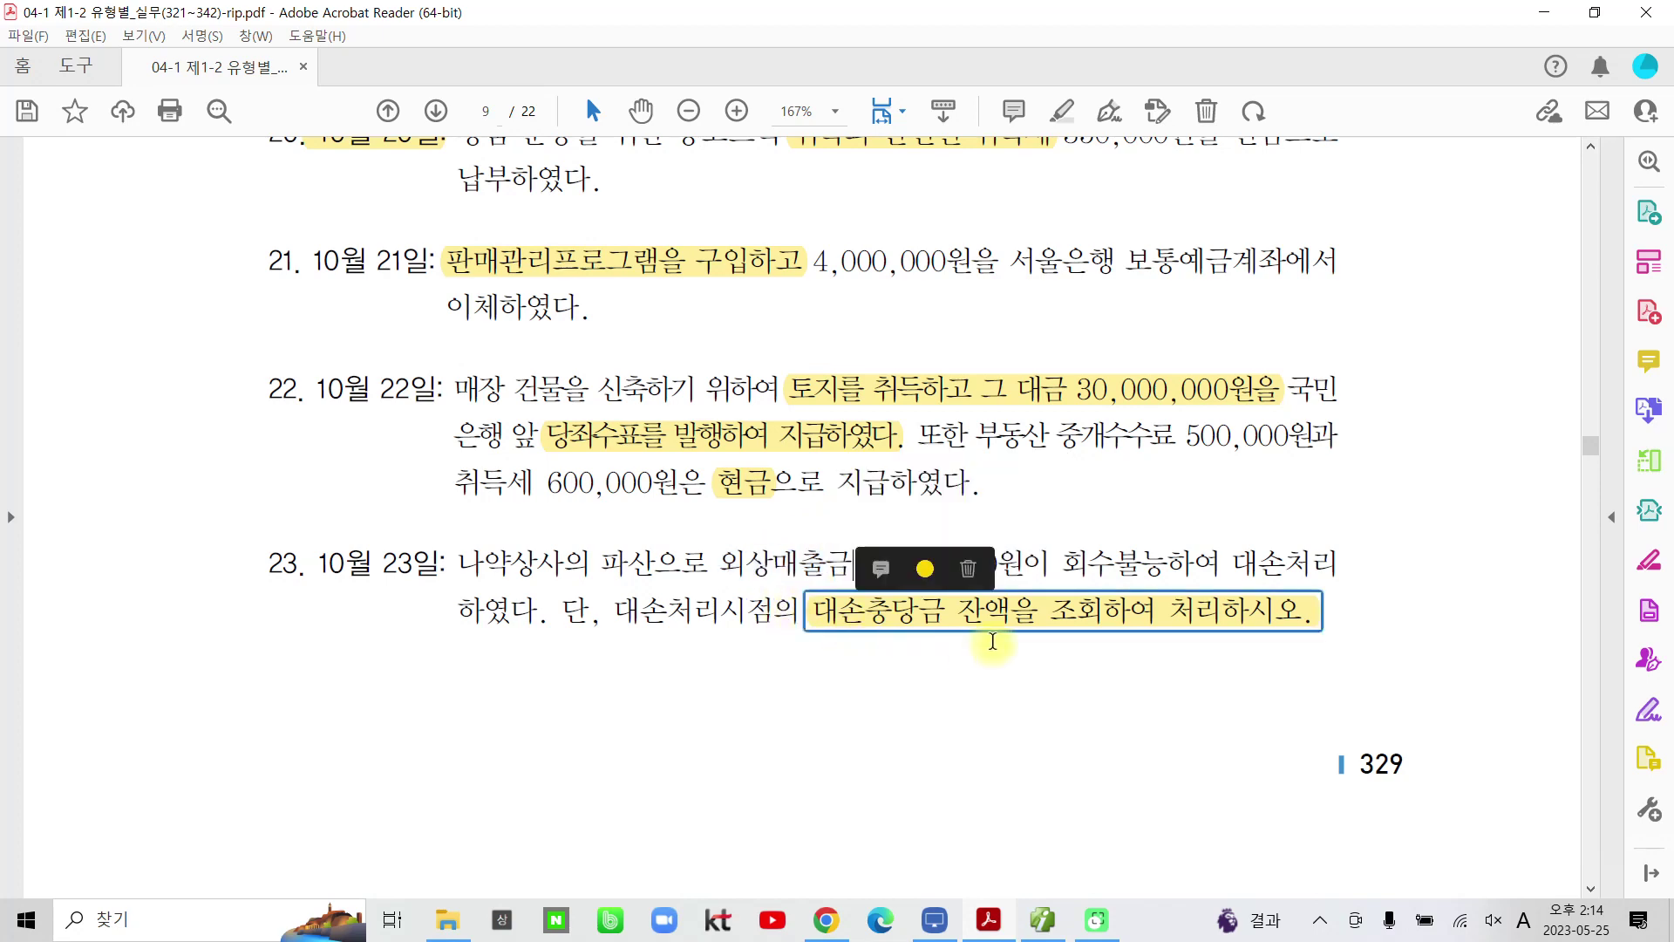
left_click(1006, 640)
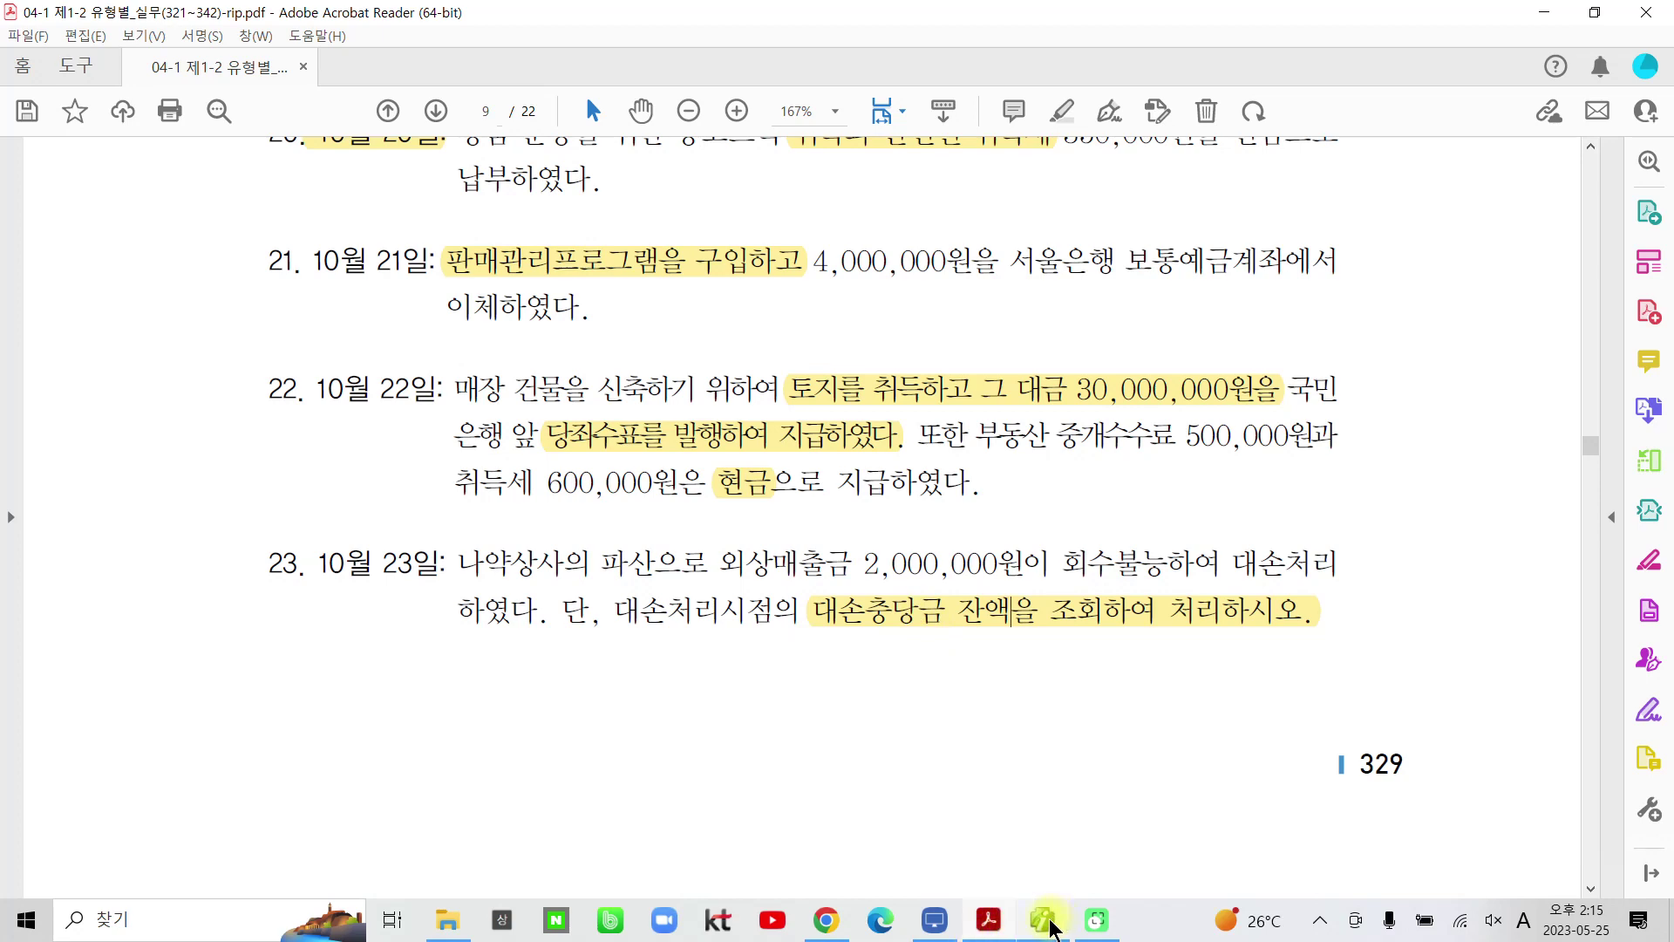
left_click_drag(318, 562, 446, 567)
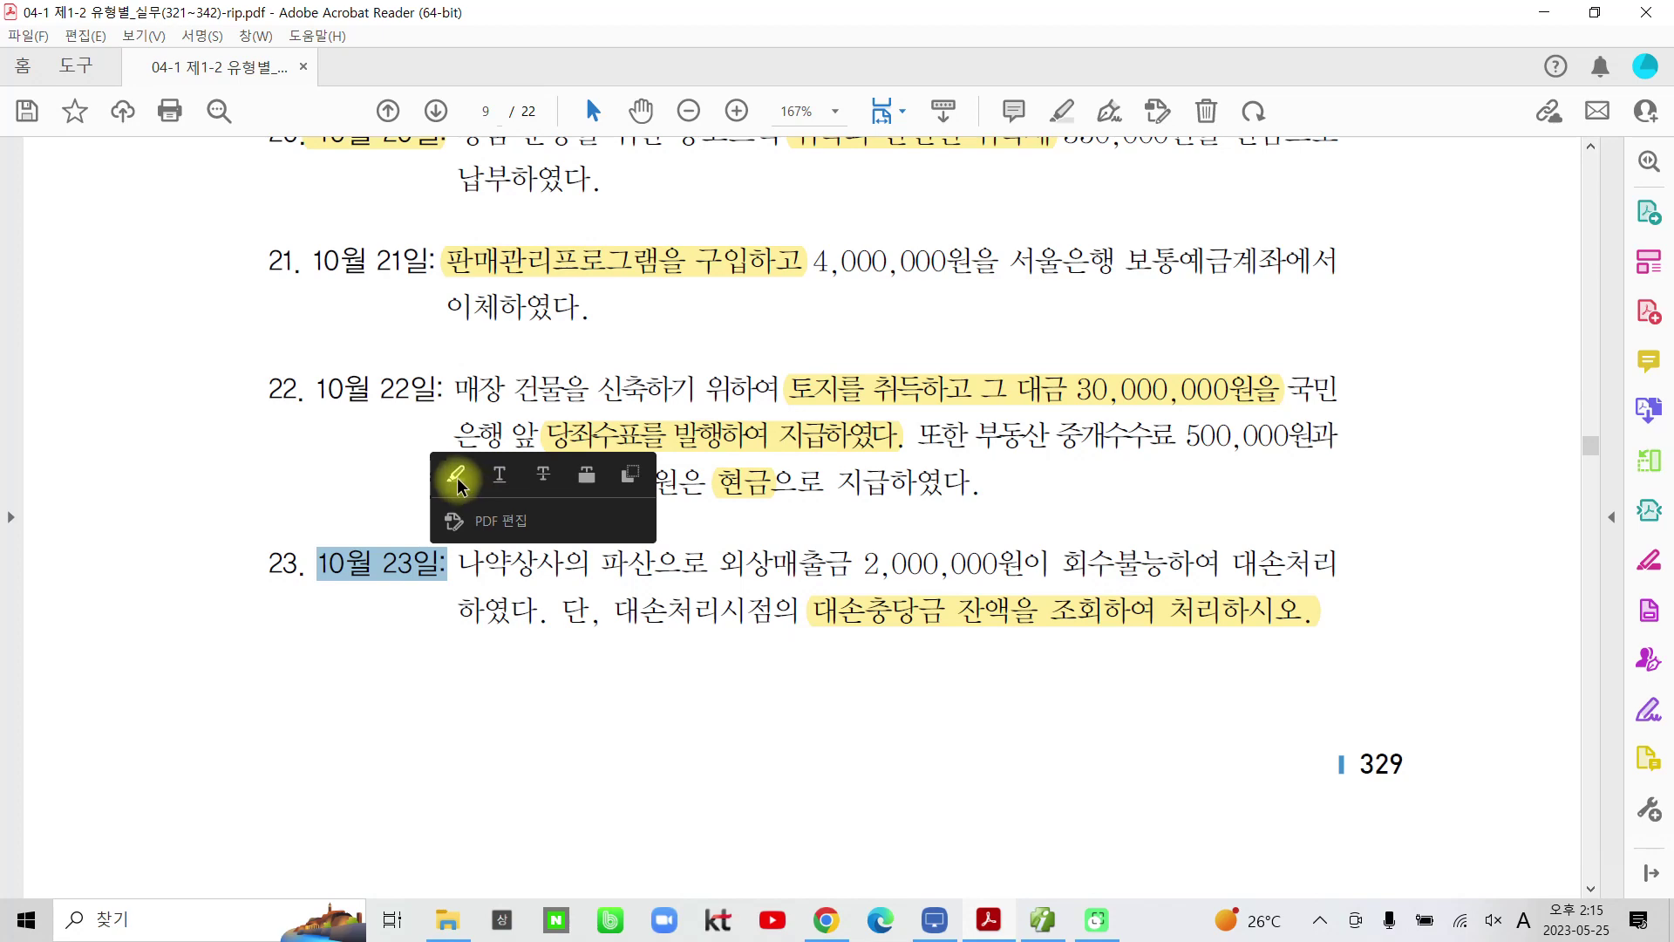
left_click(457, 476)
Step: Return to the accounting program and look up the 대손충당금 balance under 외상매출금 in the 합계잔액시산표 as of October 23
left_click(1034, 926)
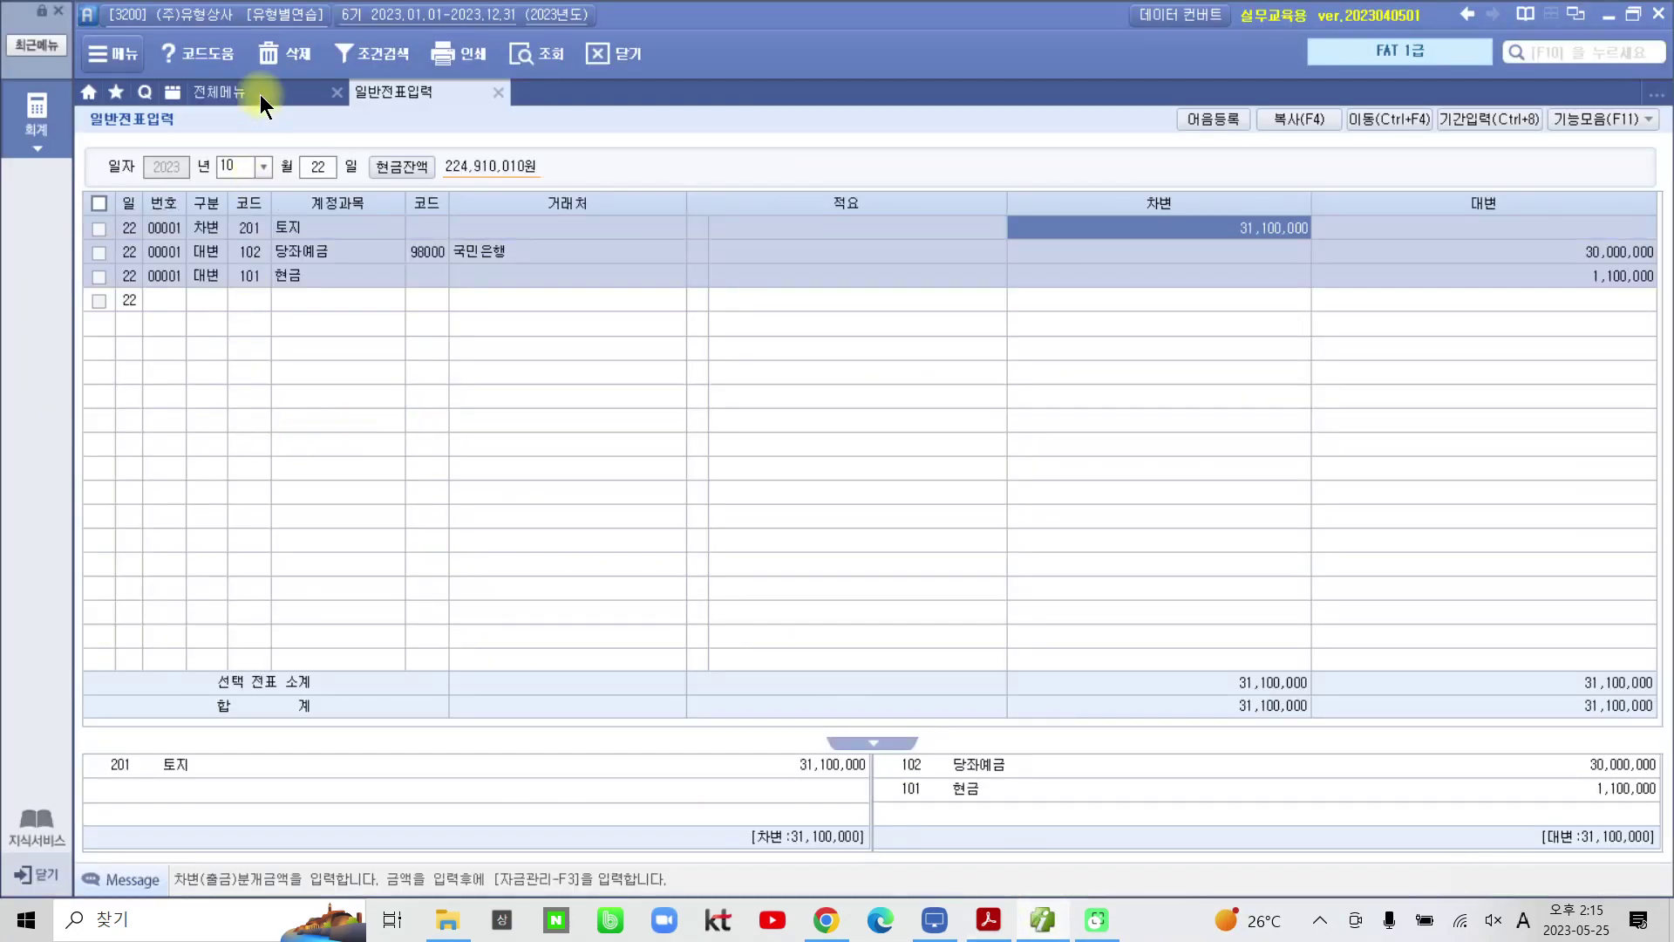
left_click(260, 94)
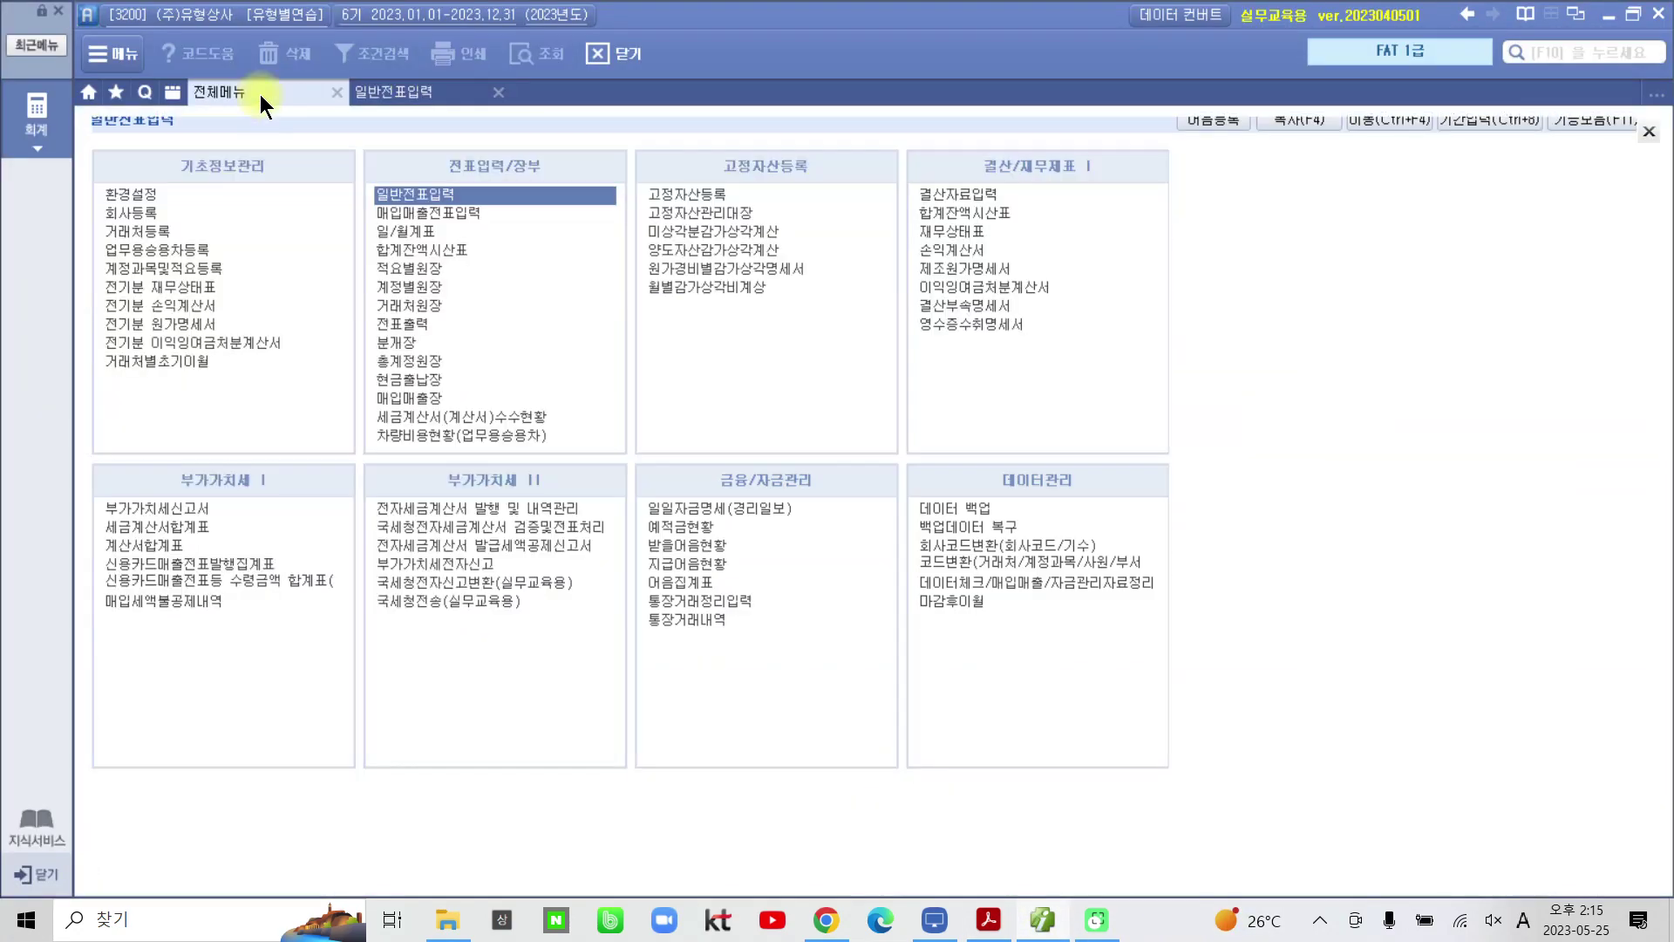
left_click(468, 249)
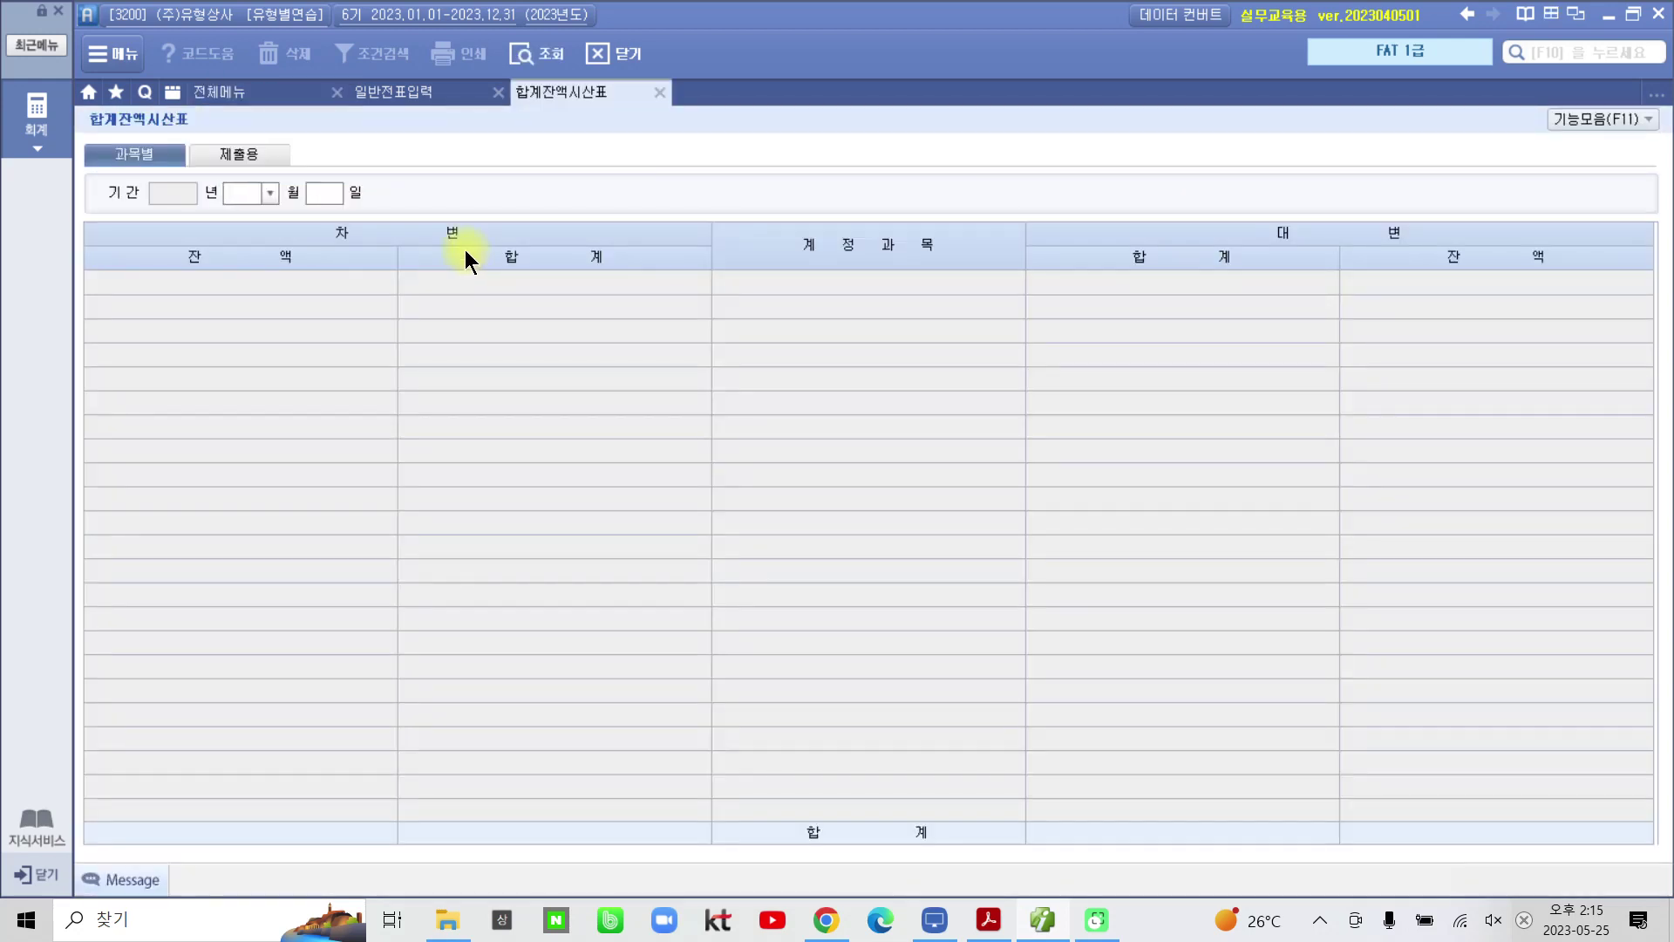
type("10")
key("Return")
type("23")
key("Return")
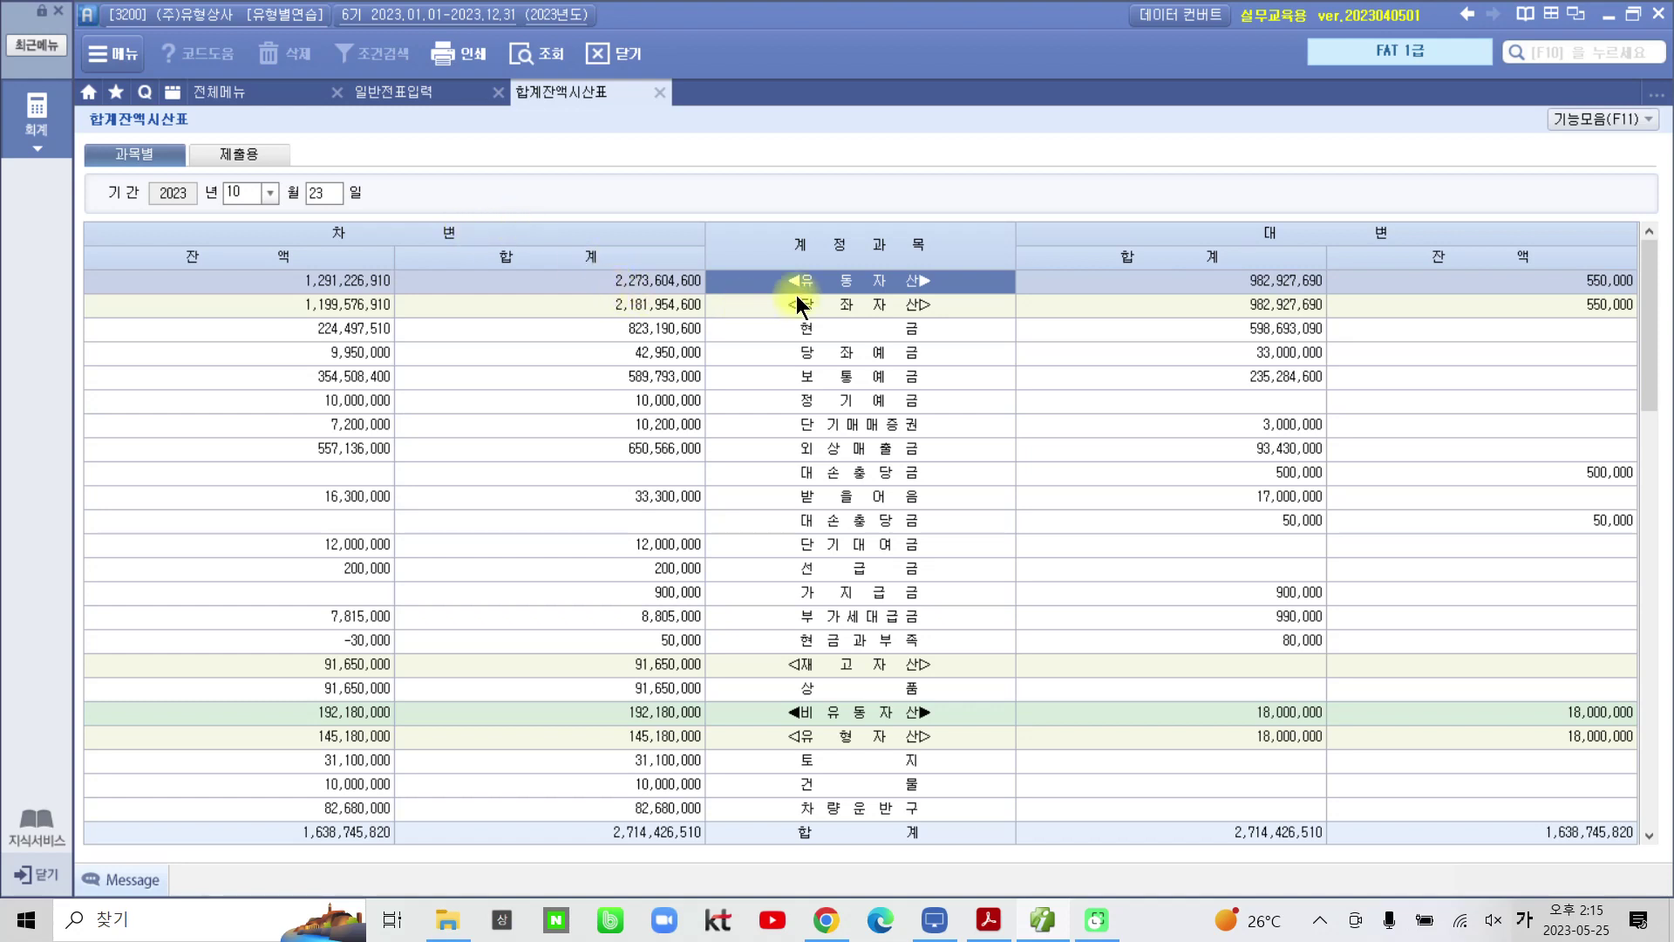
left_click(801, 451)
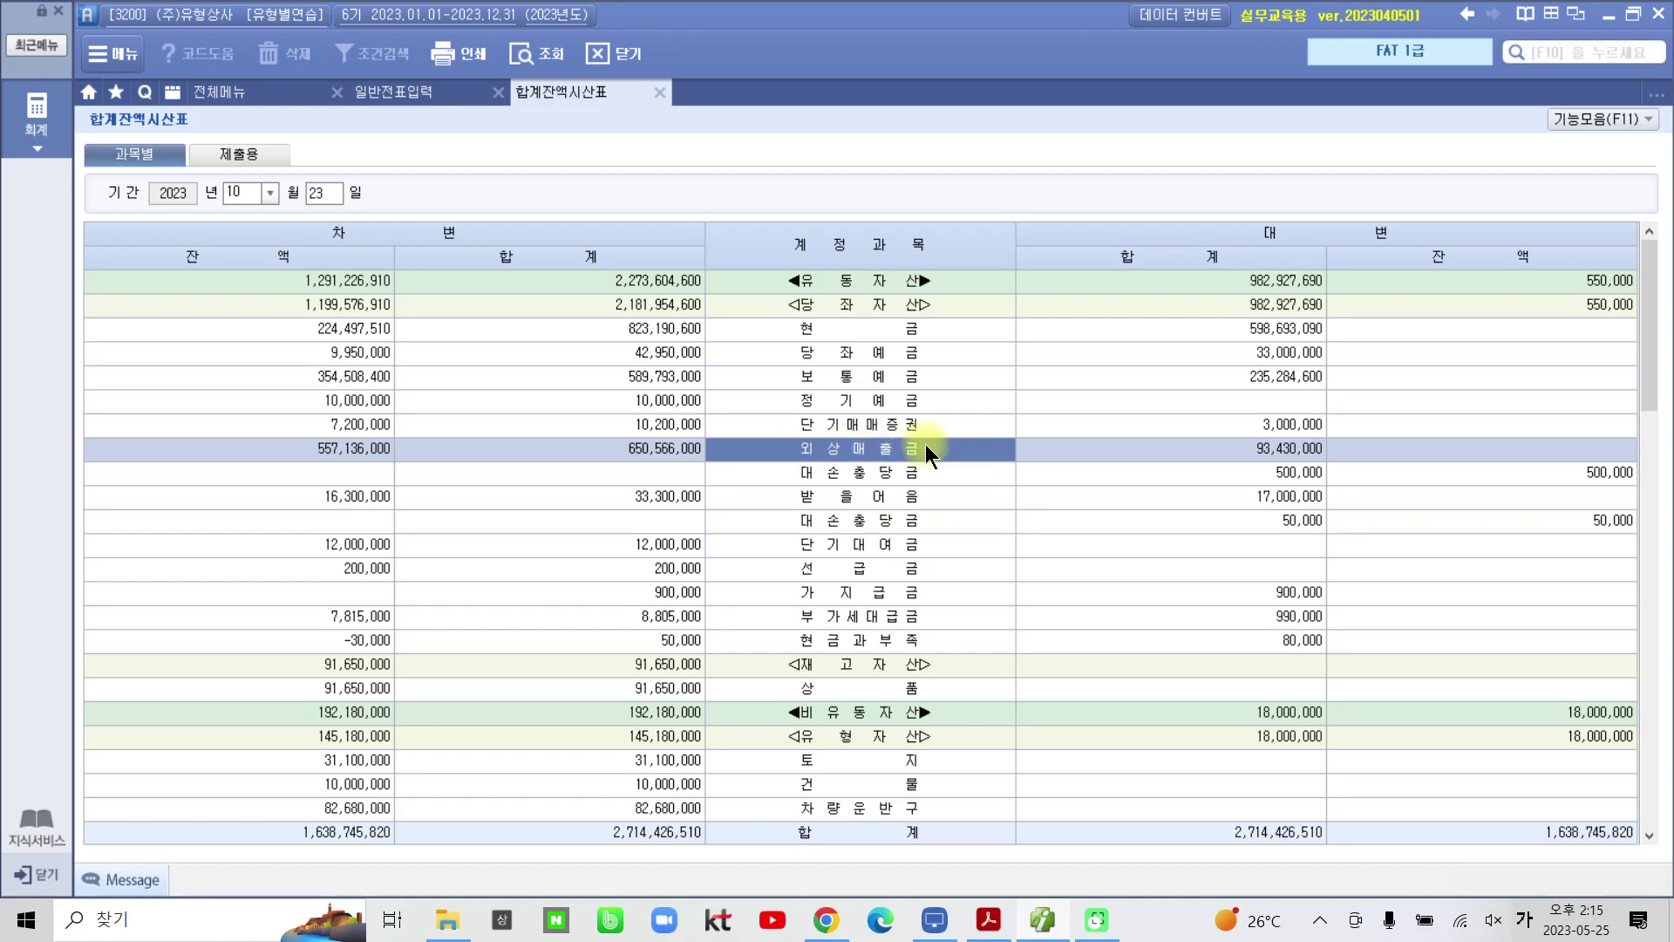
left_click(850, 471)
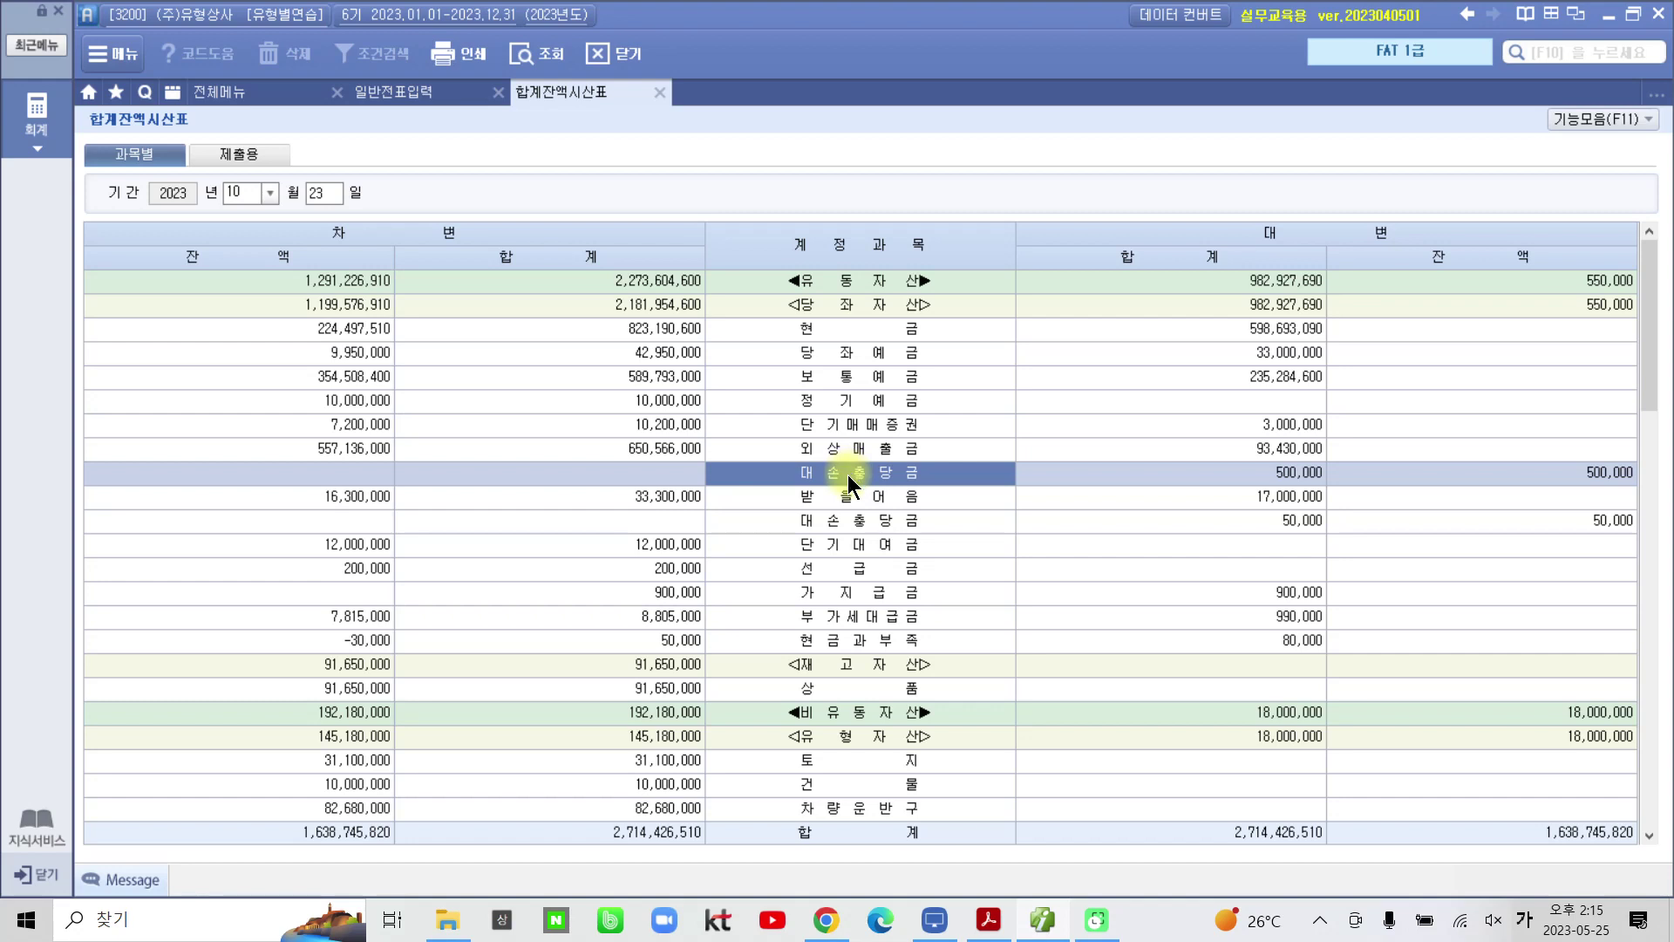
mouse_move(1538, 449)
left_mouse_down()
mouse_move(1540, 486)
mouse_move(1651, 490)
mouse_move(1600, 443)
mouse_move(1545, 446)
left_mouse_up()
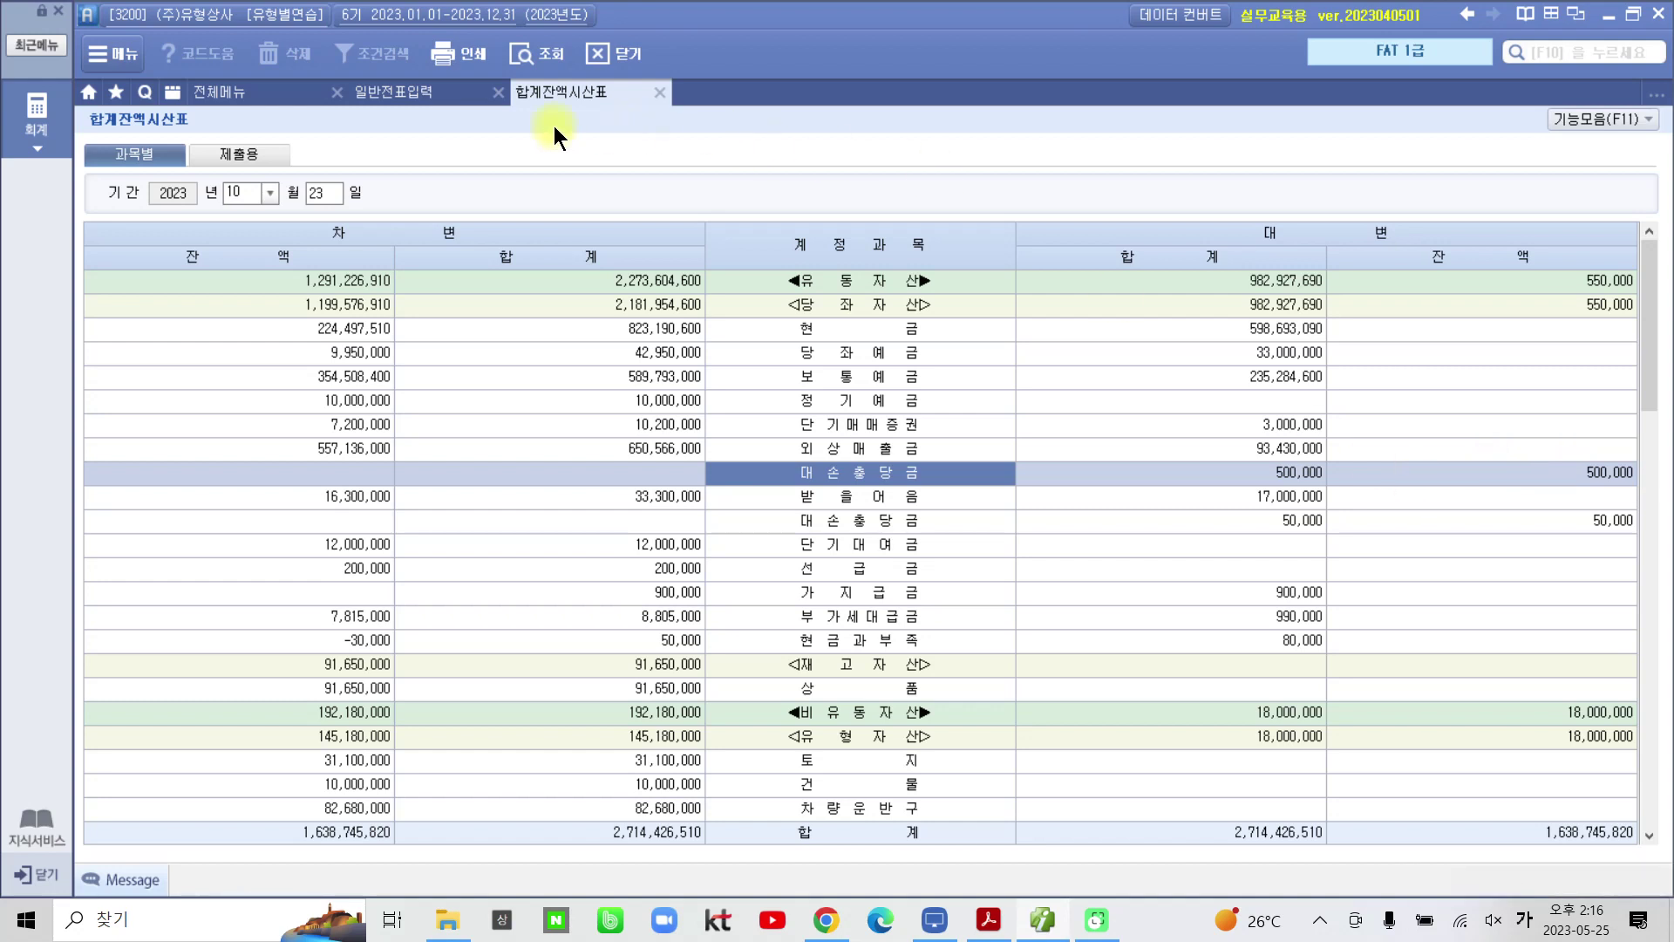
Step: Go back to 일반전표입력 and set the voucher date to October 23
left_click(417, 87)
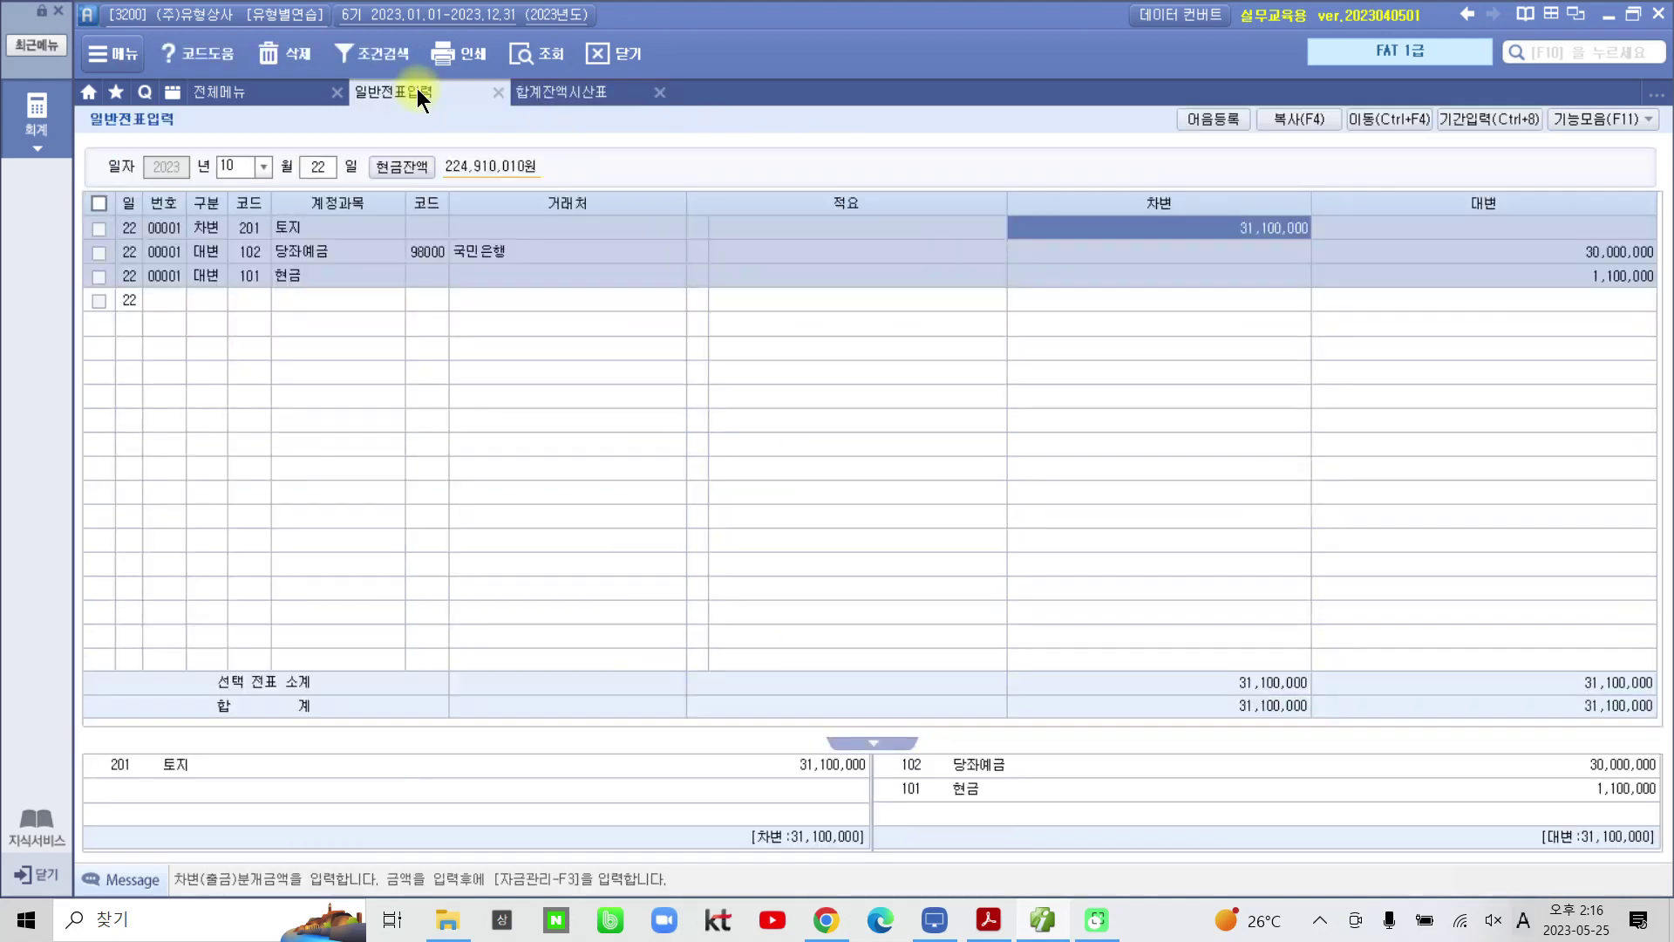
left_click(333, 169)
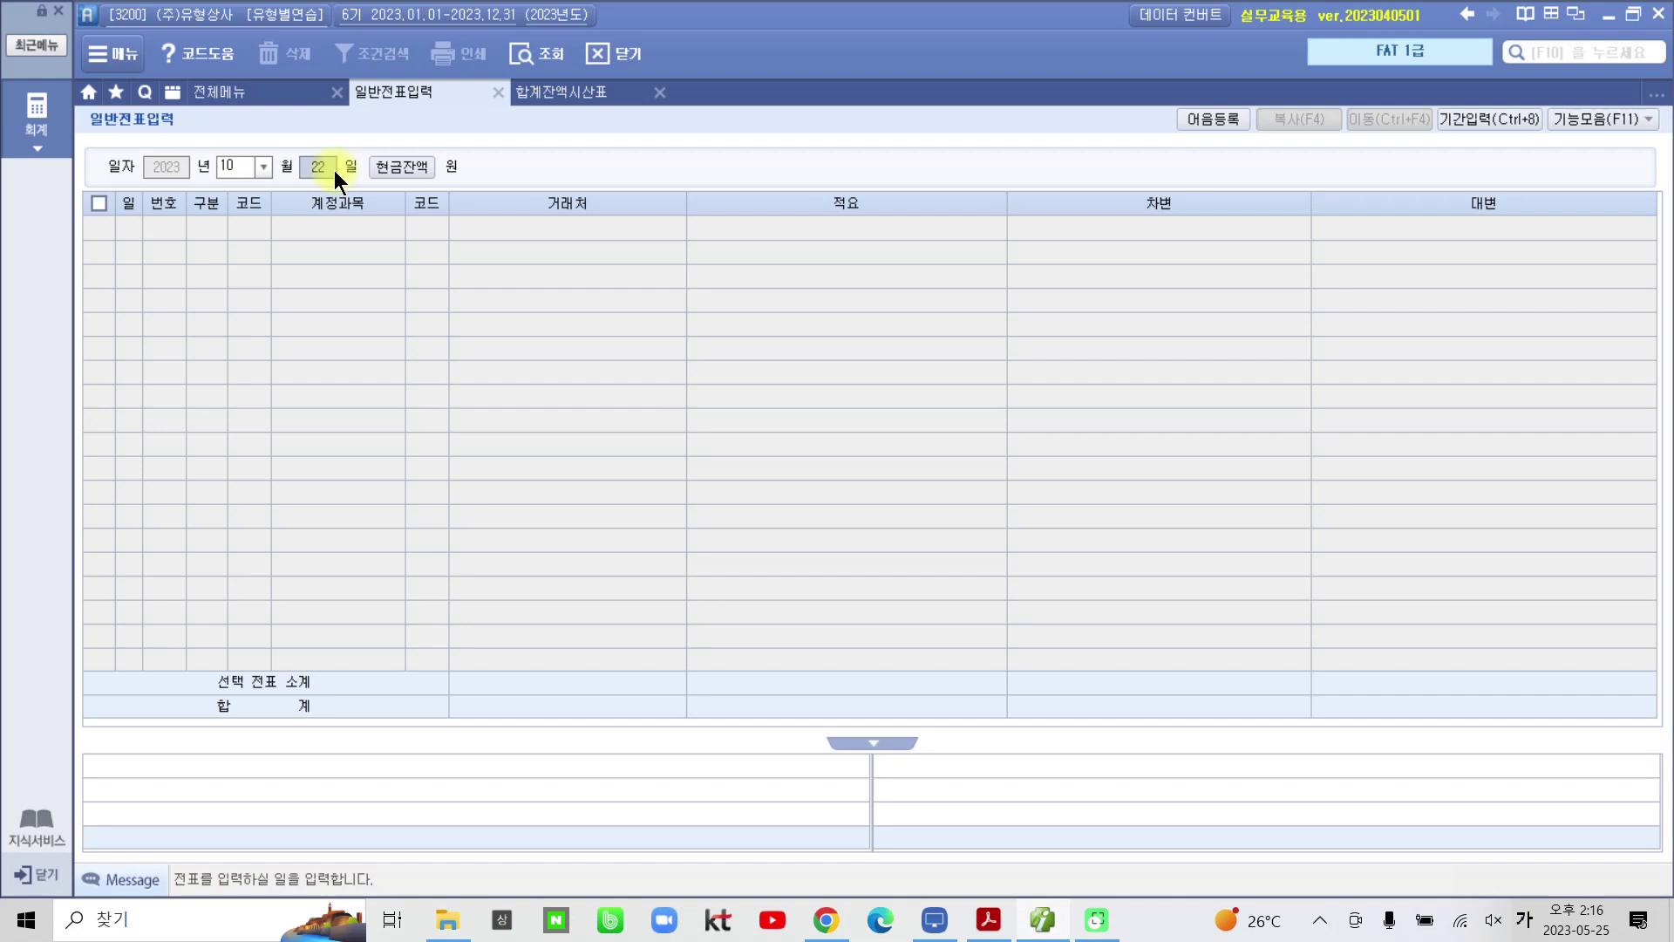
type("23")
key("Return")
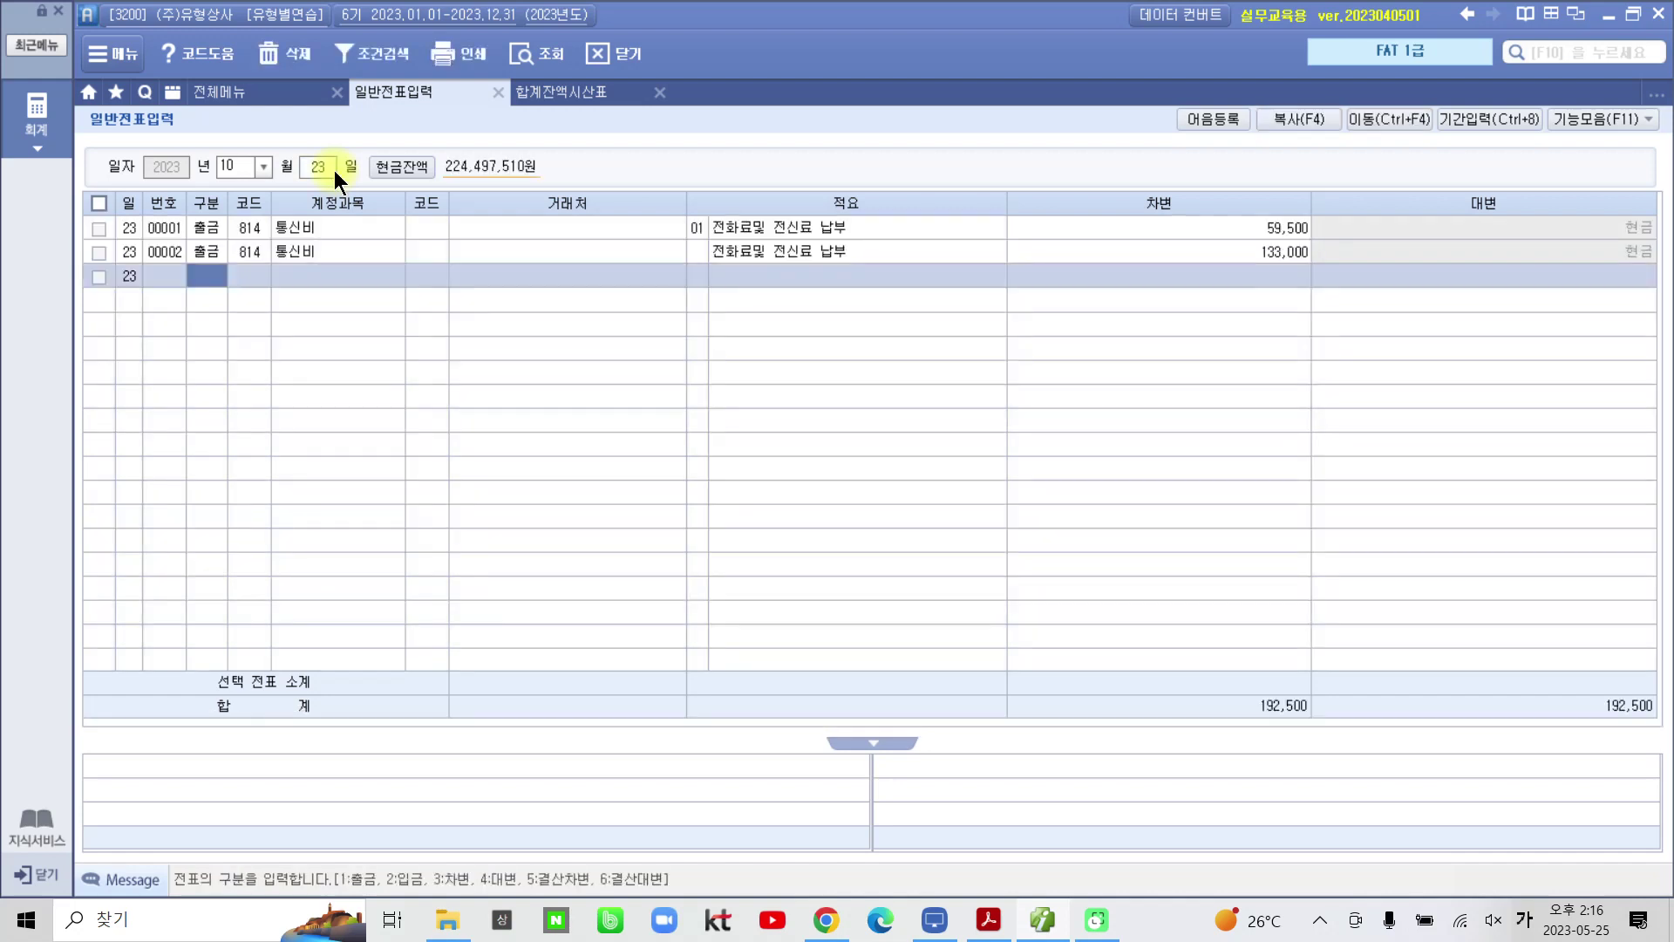
Step: Add a credit (대변) line with account 108 외상매출금, partner 00107 나약상사, summary 대손처리, and amount 2,000,000
type("4")
key("Return")
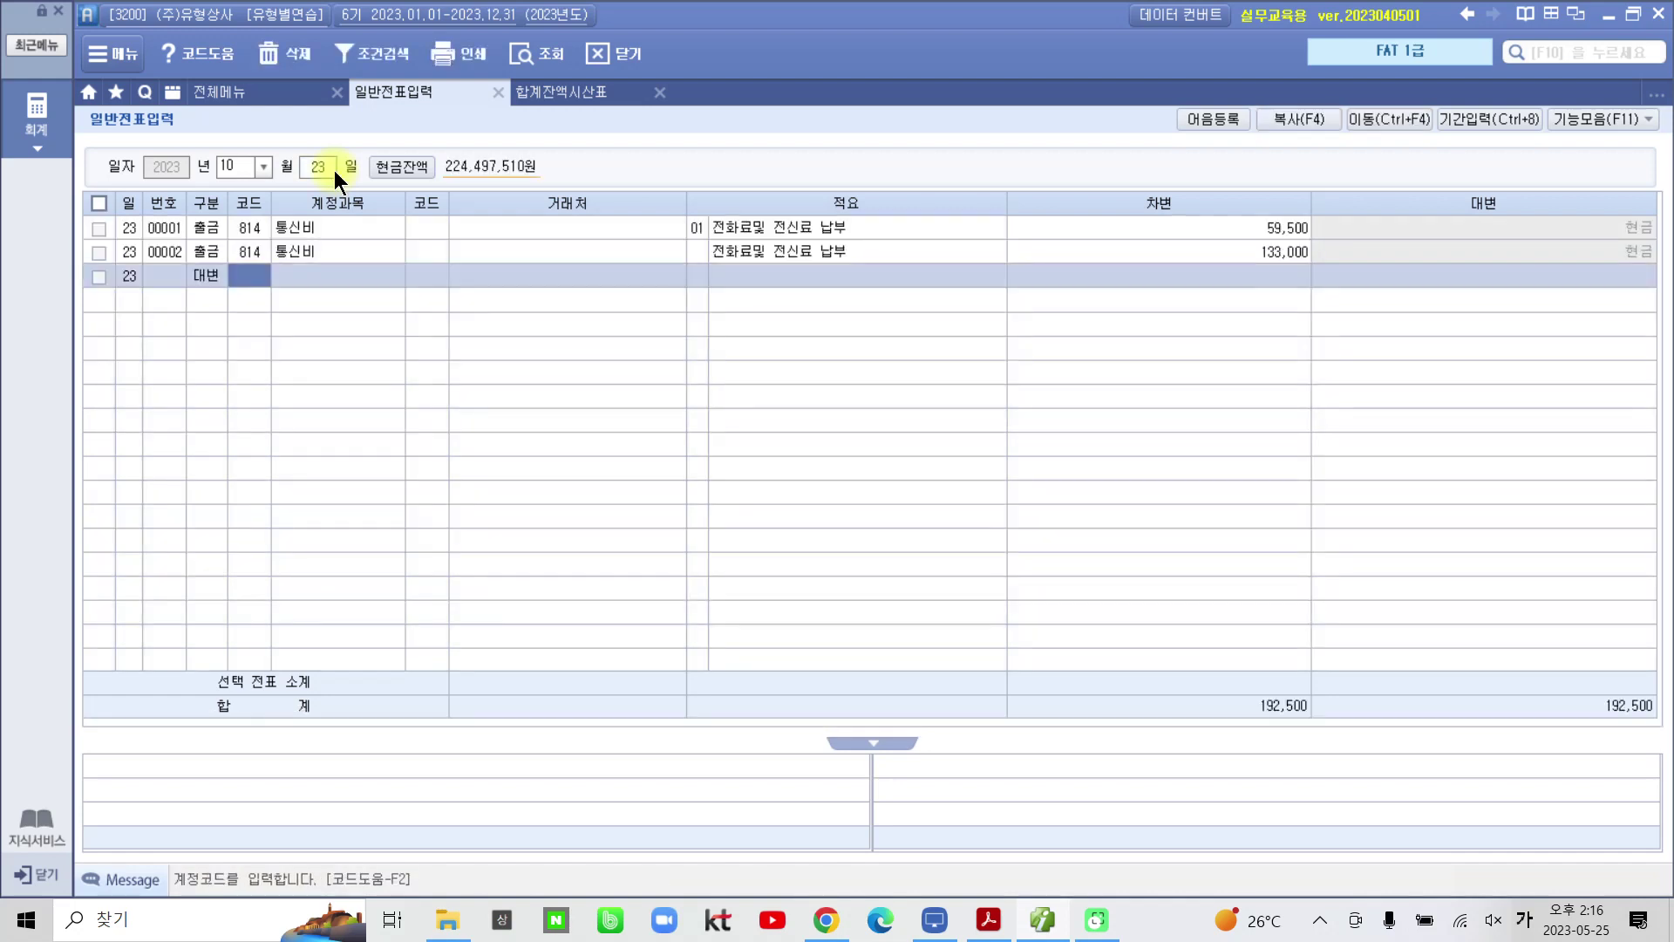
type("108")
key("Return")
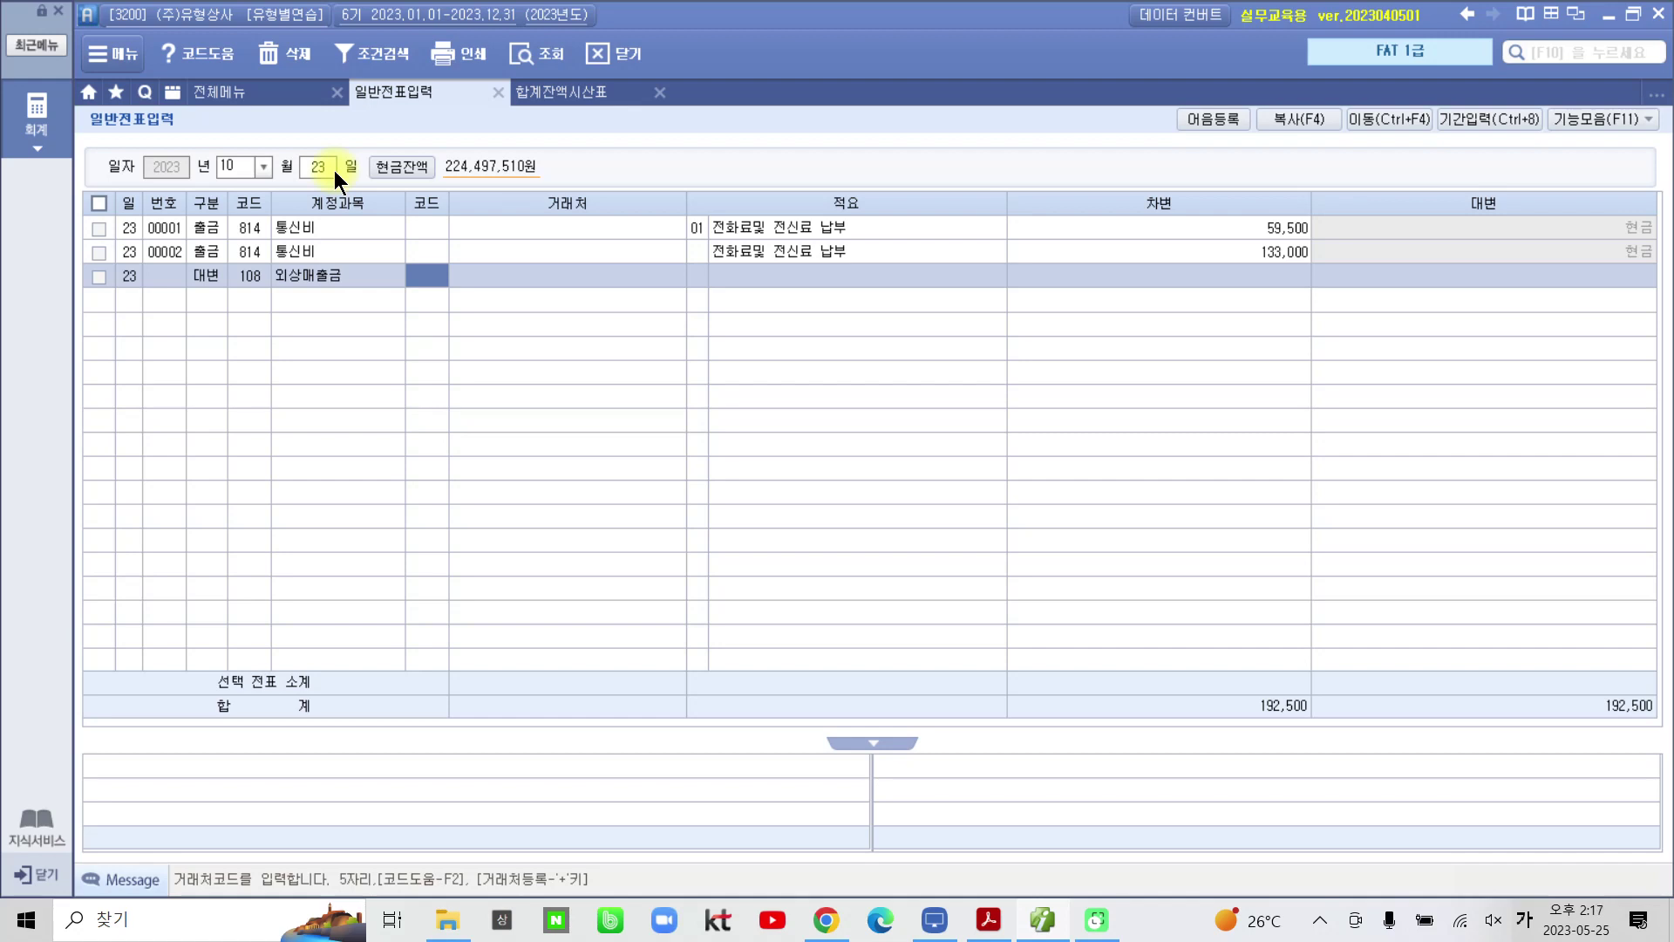
type("107")
key("Return")
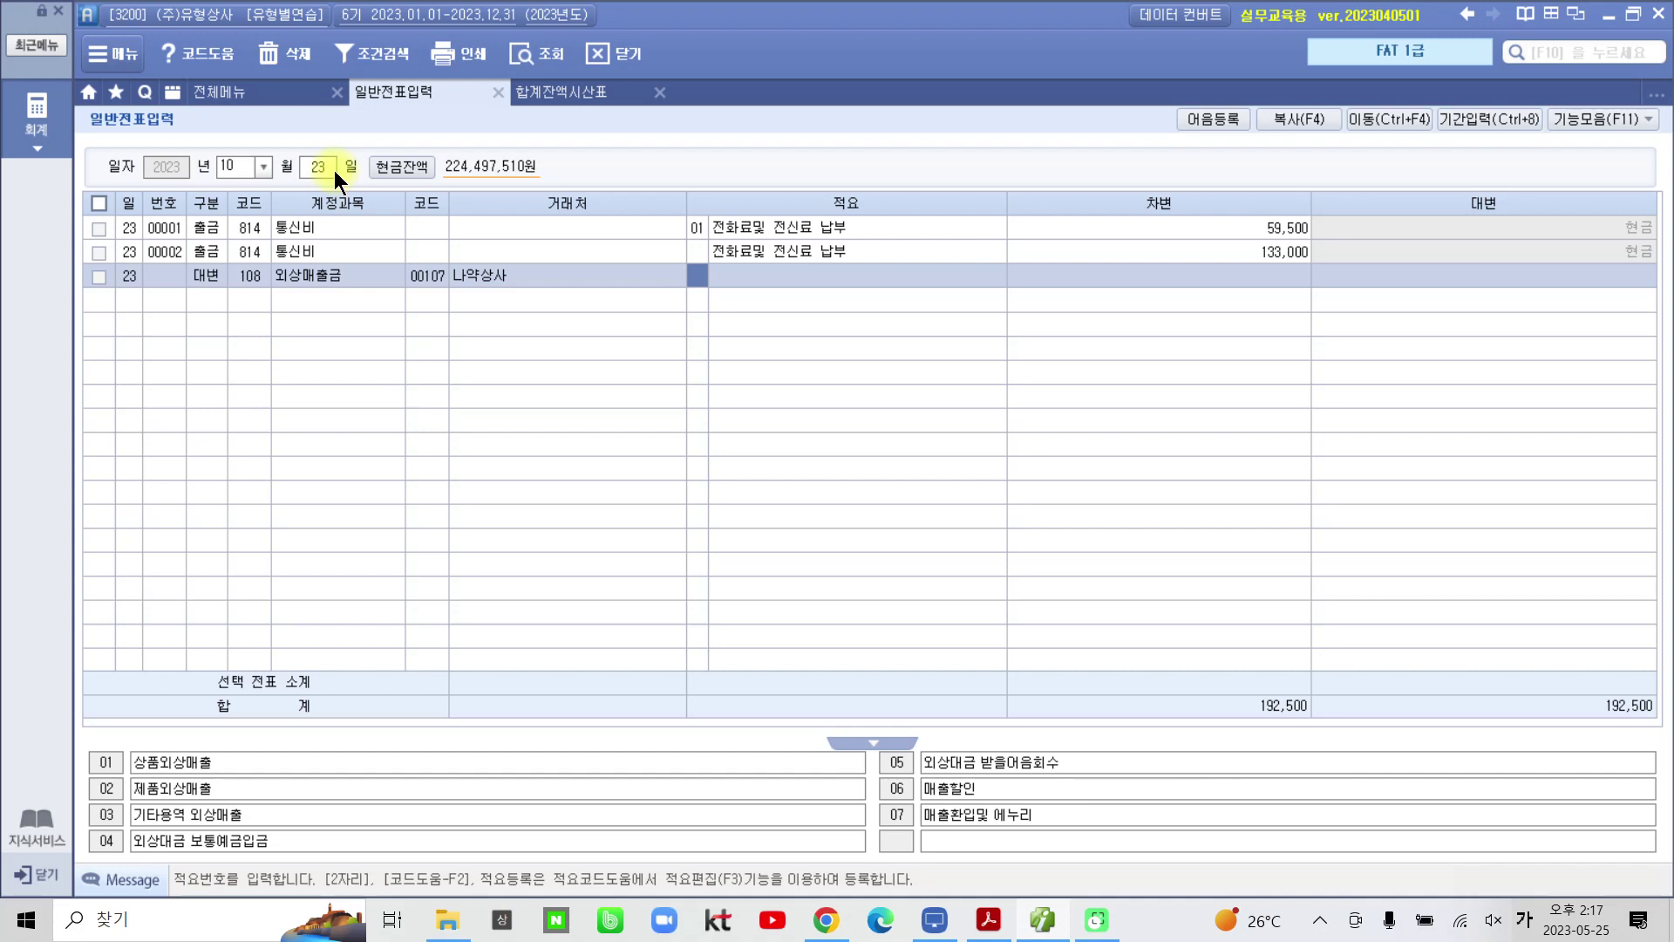
key("Return")
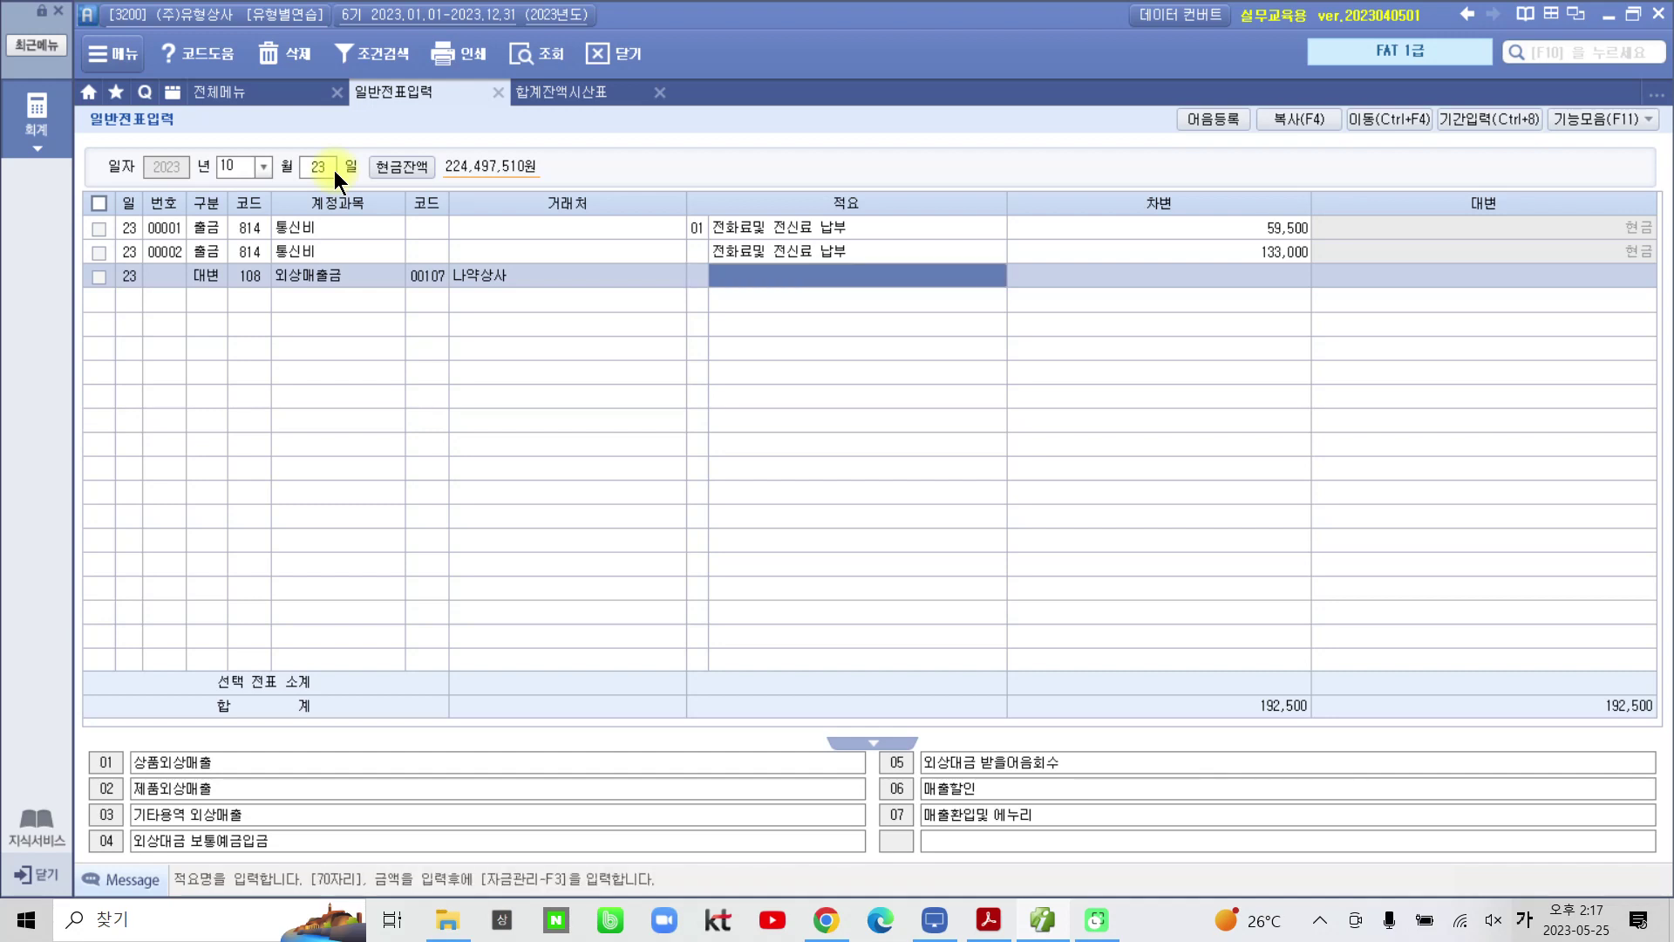
type("대소ㄴ처리")
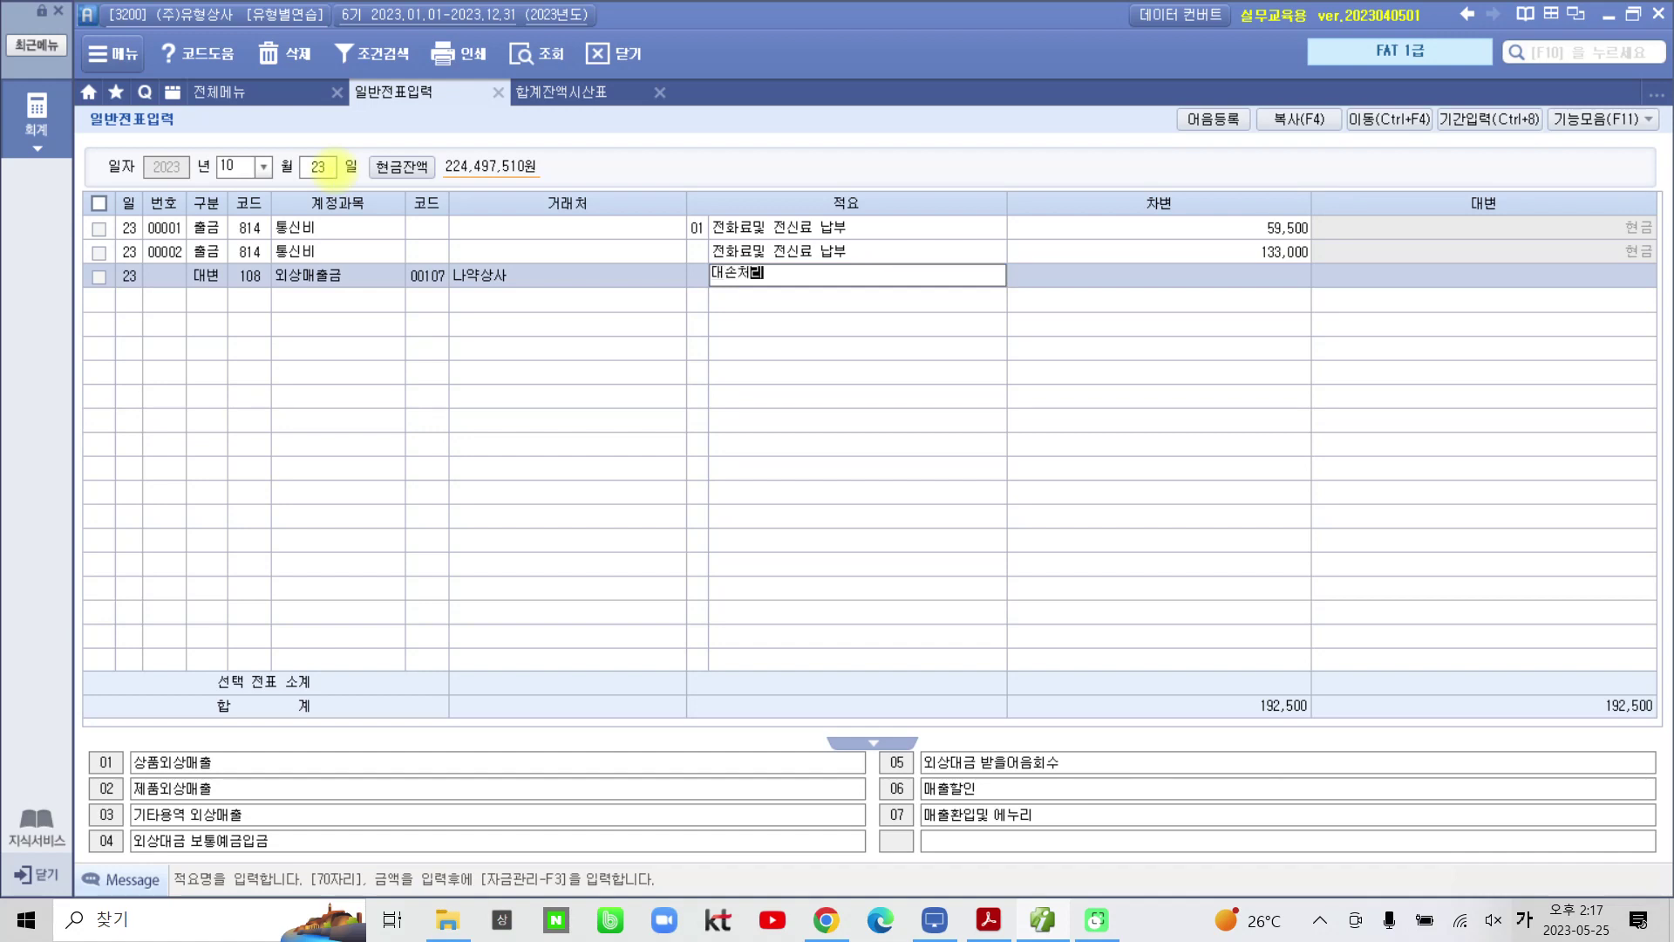
key("Return")
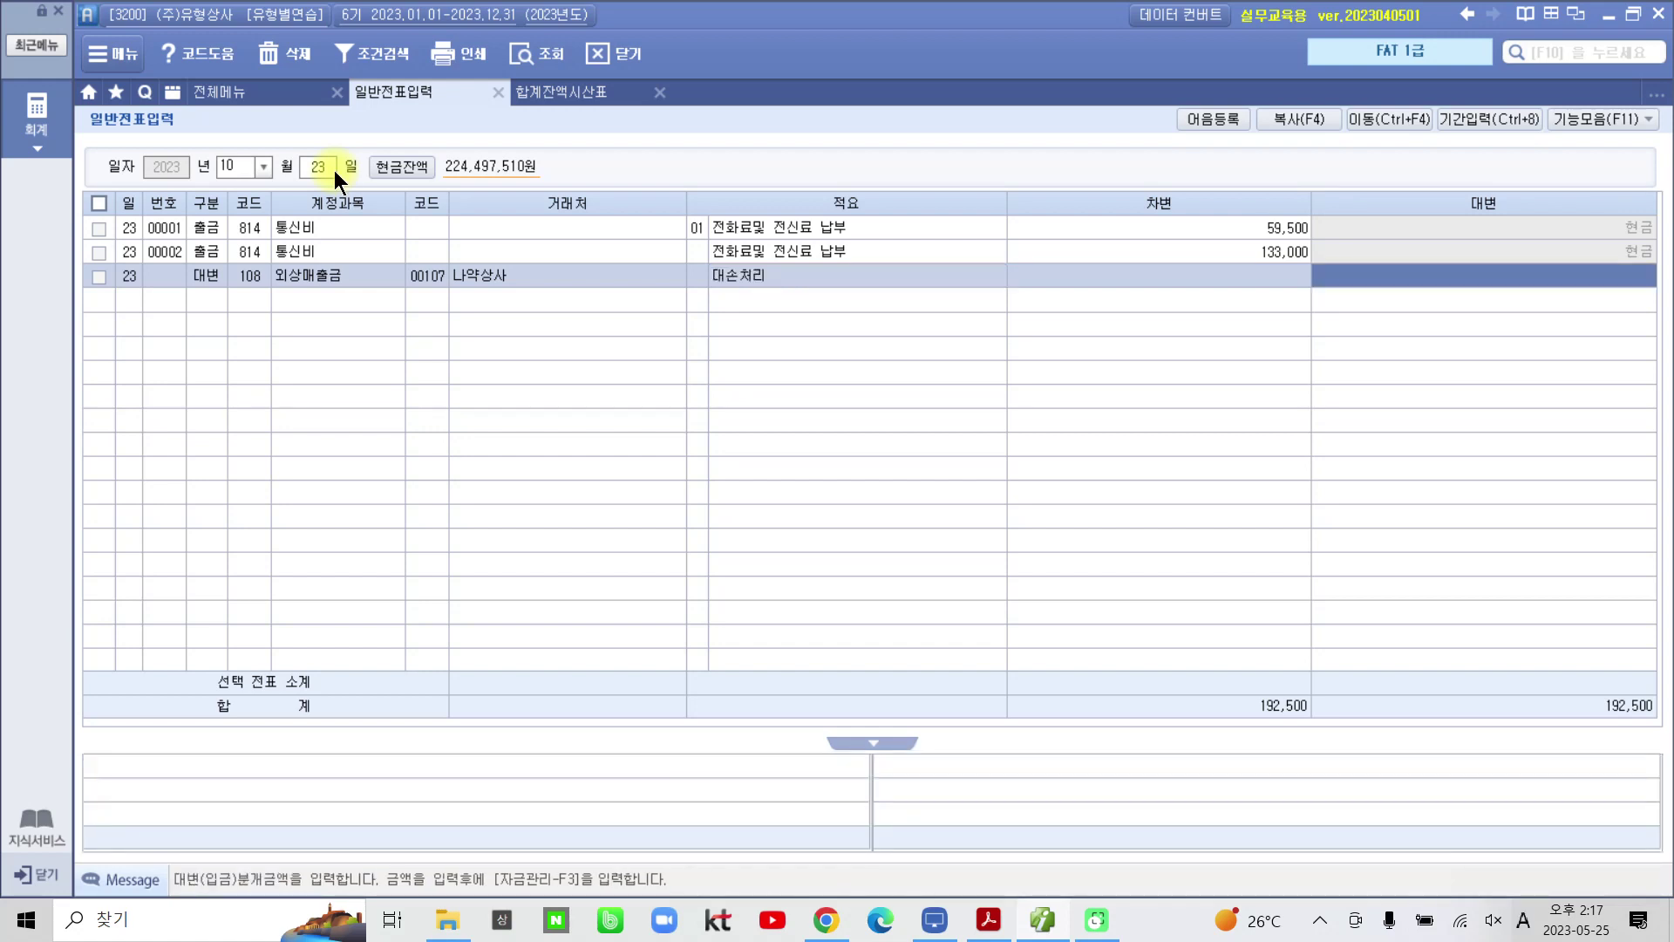
type("2,")
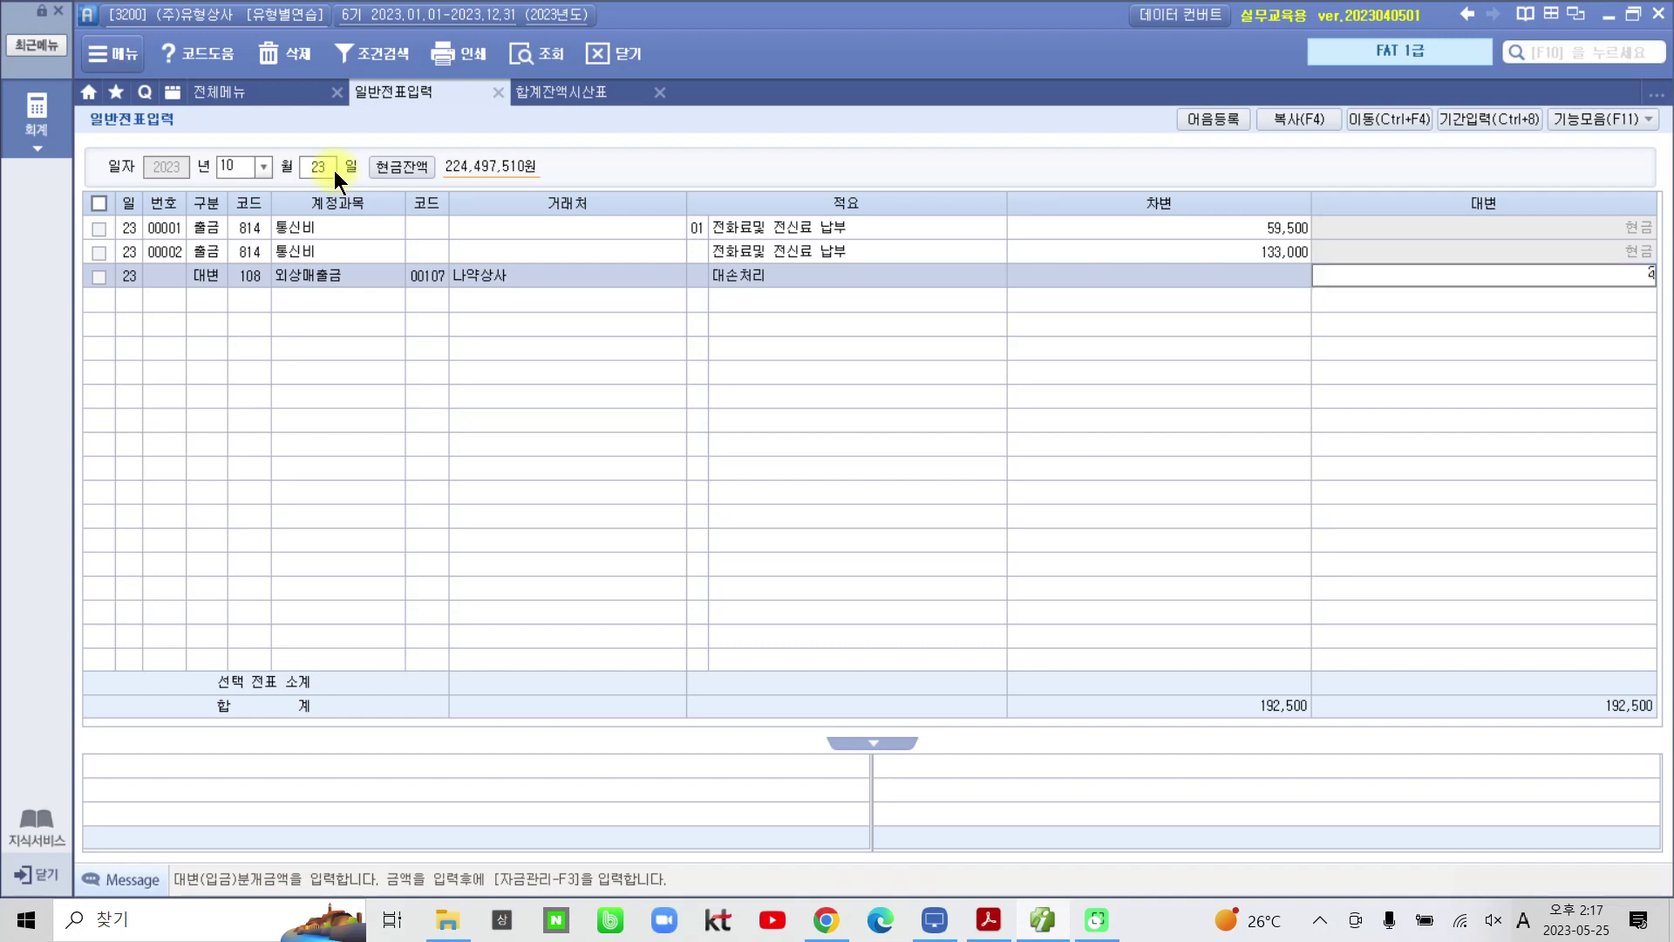
type("000,000")
key("Return")
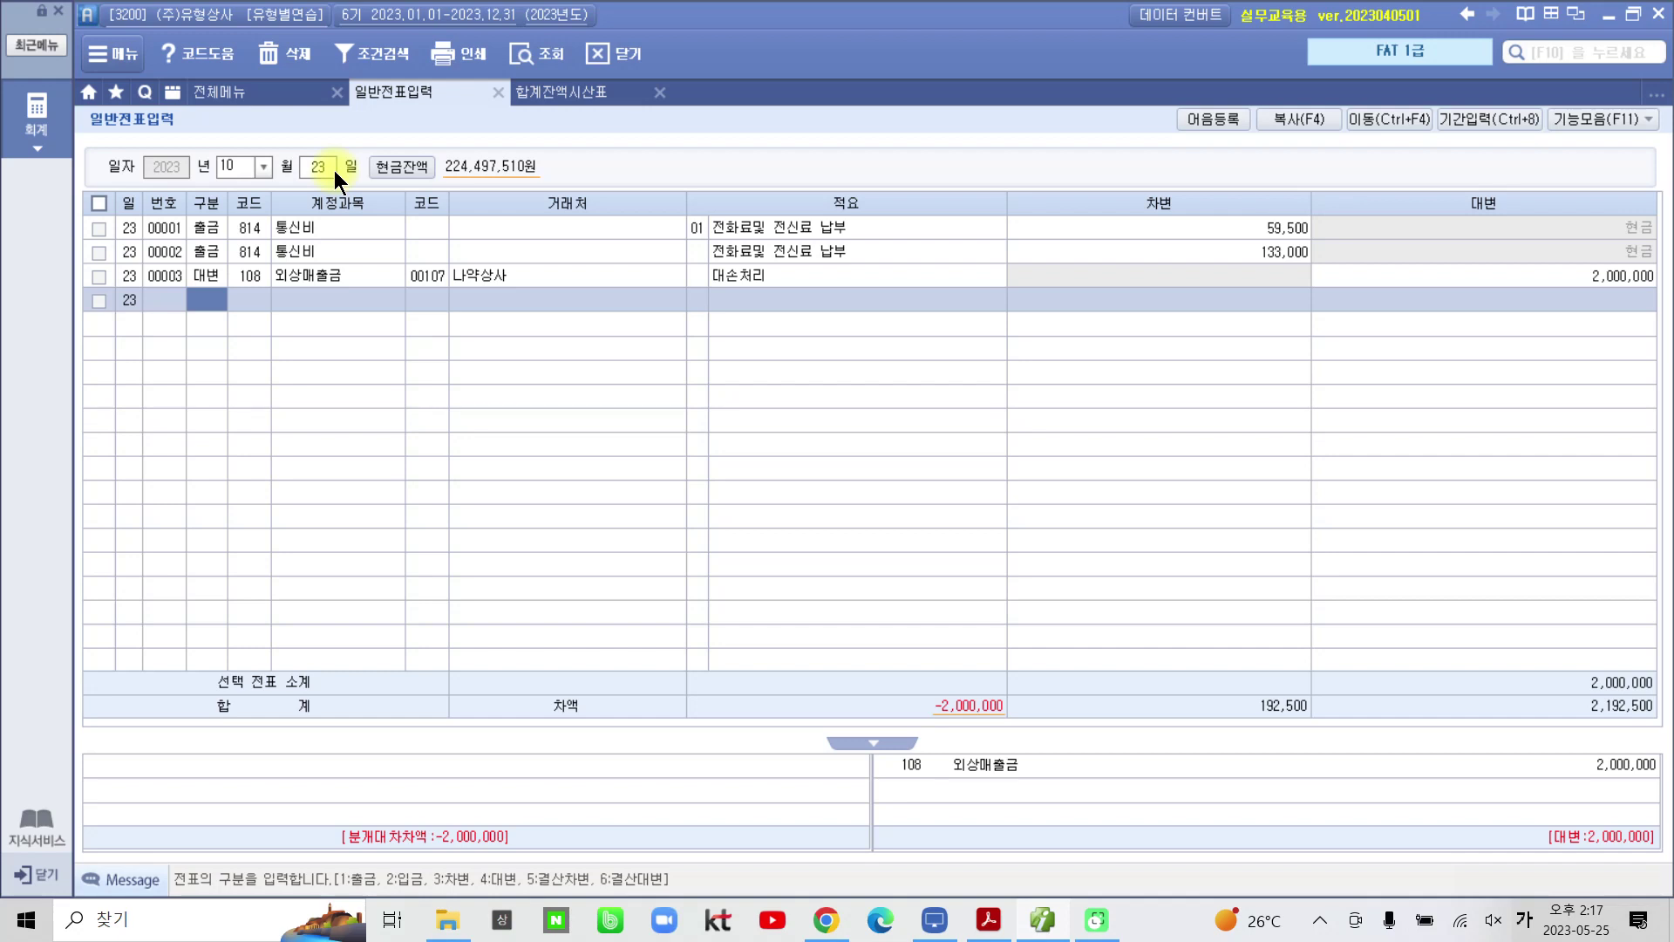
Step: Start a debit (차변) line on October 23 and assign it account 109 대손충당금
type("3")
key("Return")
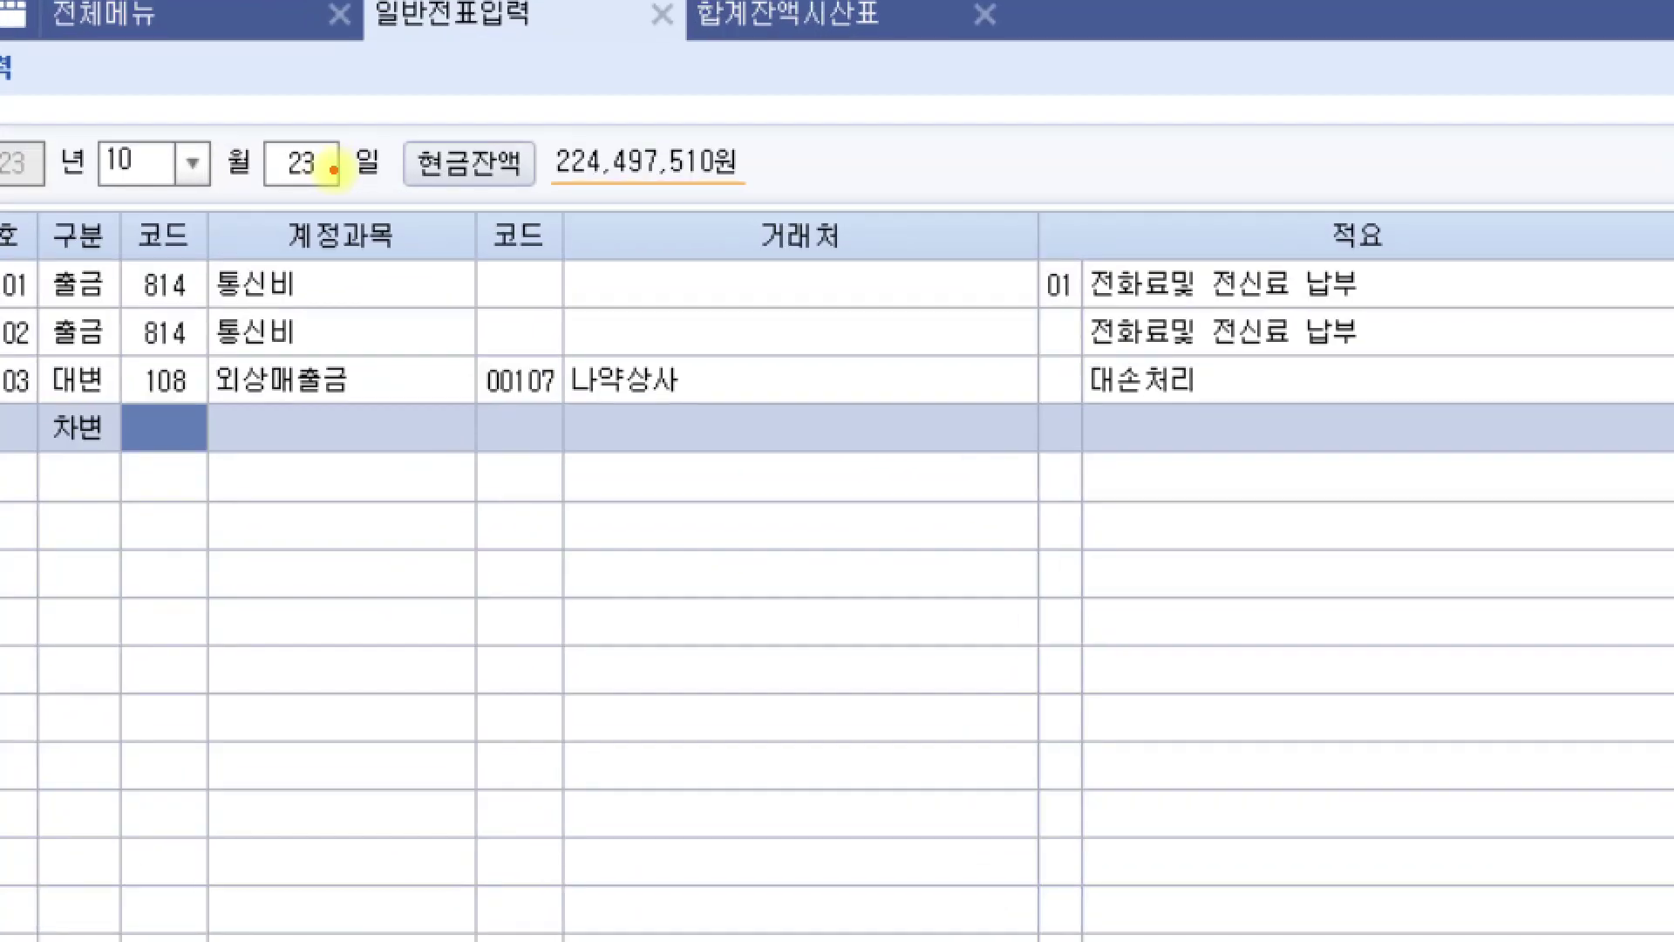
mouse_move(174, 336)
left_mouse_down()
mouse_move(140, 391)
mouse_move(305, 392)
left_mouse_up()
left_click_drag(264, 377, 275, 432)
left_click_drag(356, 353, 347, 440)
mouse_move(131, 433)
left_mouse_down()
mouse_move(123, 504)
mouse_move(153, 462)
mouse_move(206, 546)
mouse_move(177, 589)
left_mouse_up()
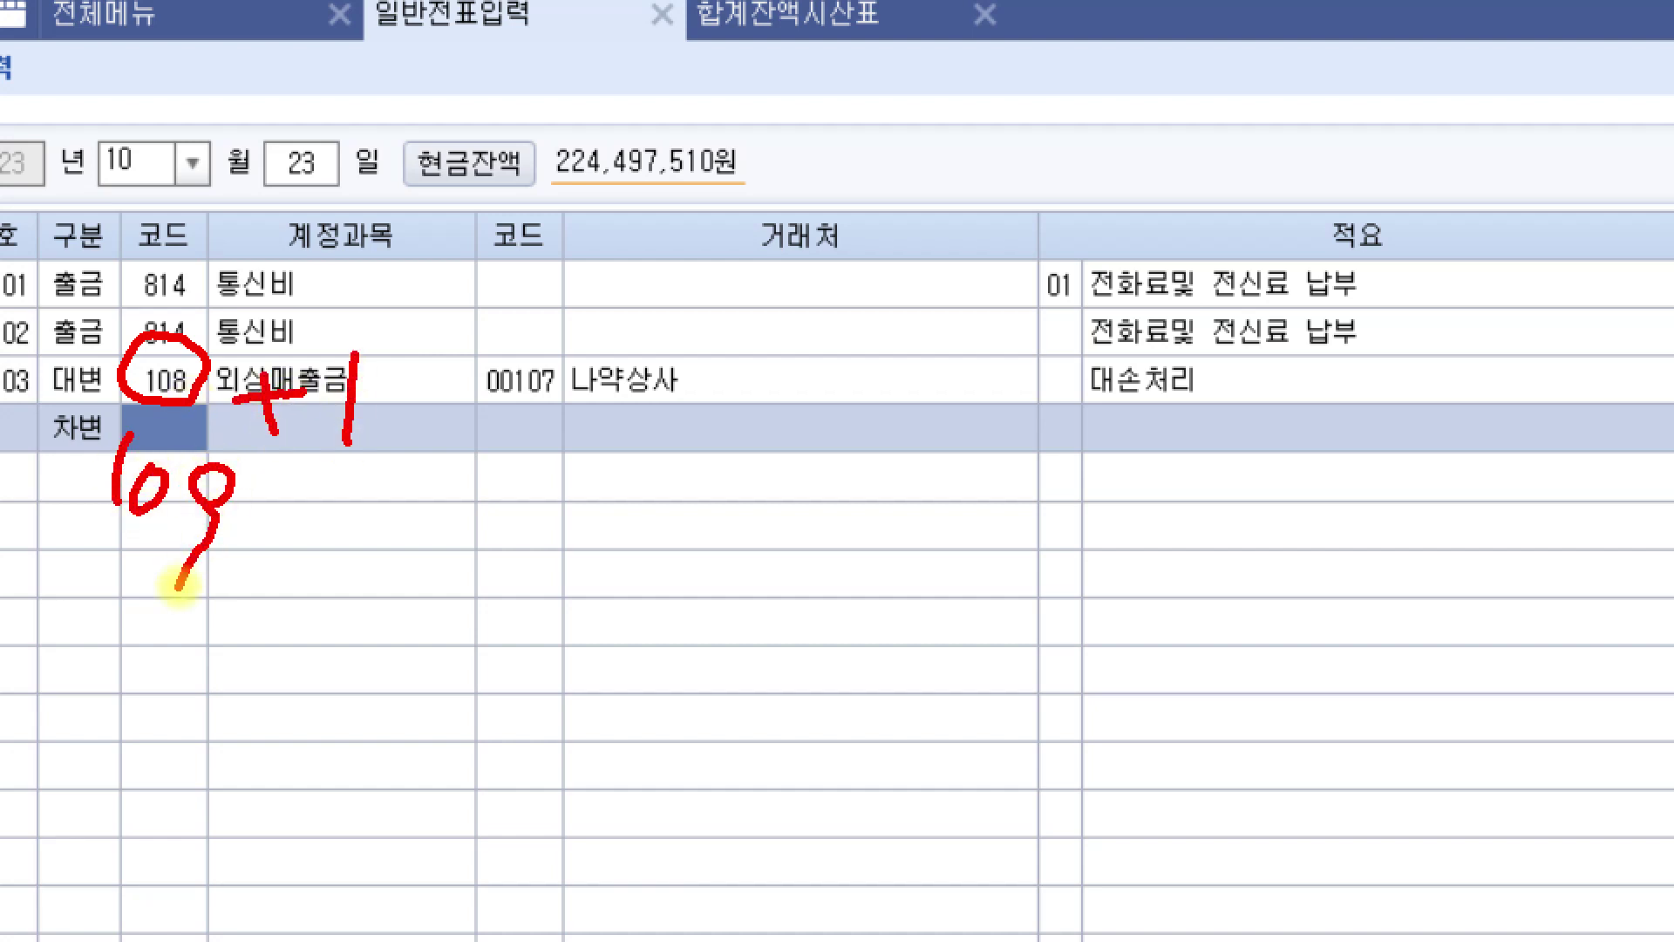
key("Escape")
type("109")
key("Return")
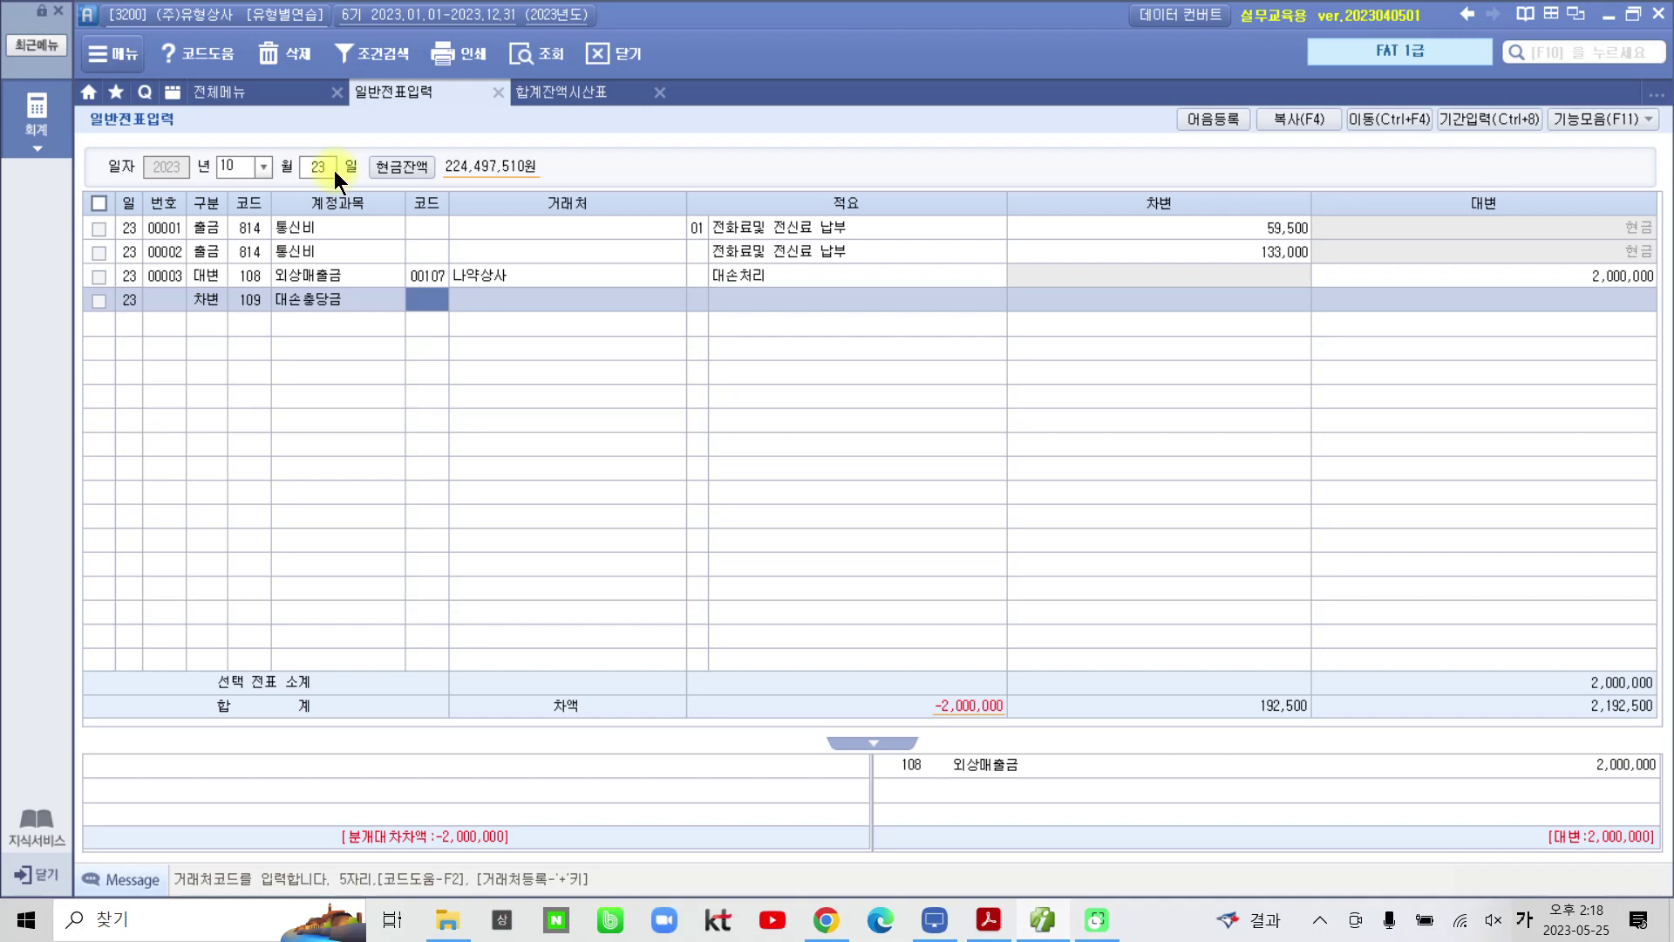
Step: Complete the 대손충당금 debit line with summary 대손처리 and amount 500,000, and clear its partner name
key("Return")
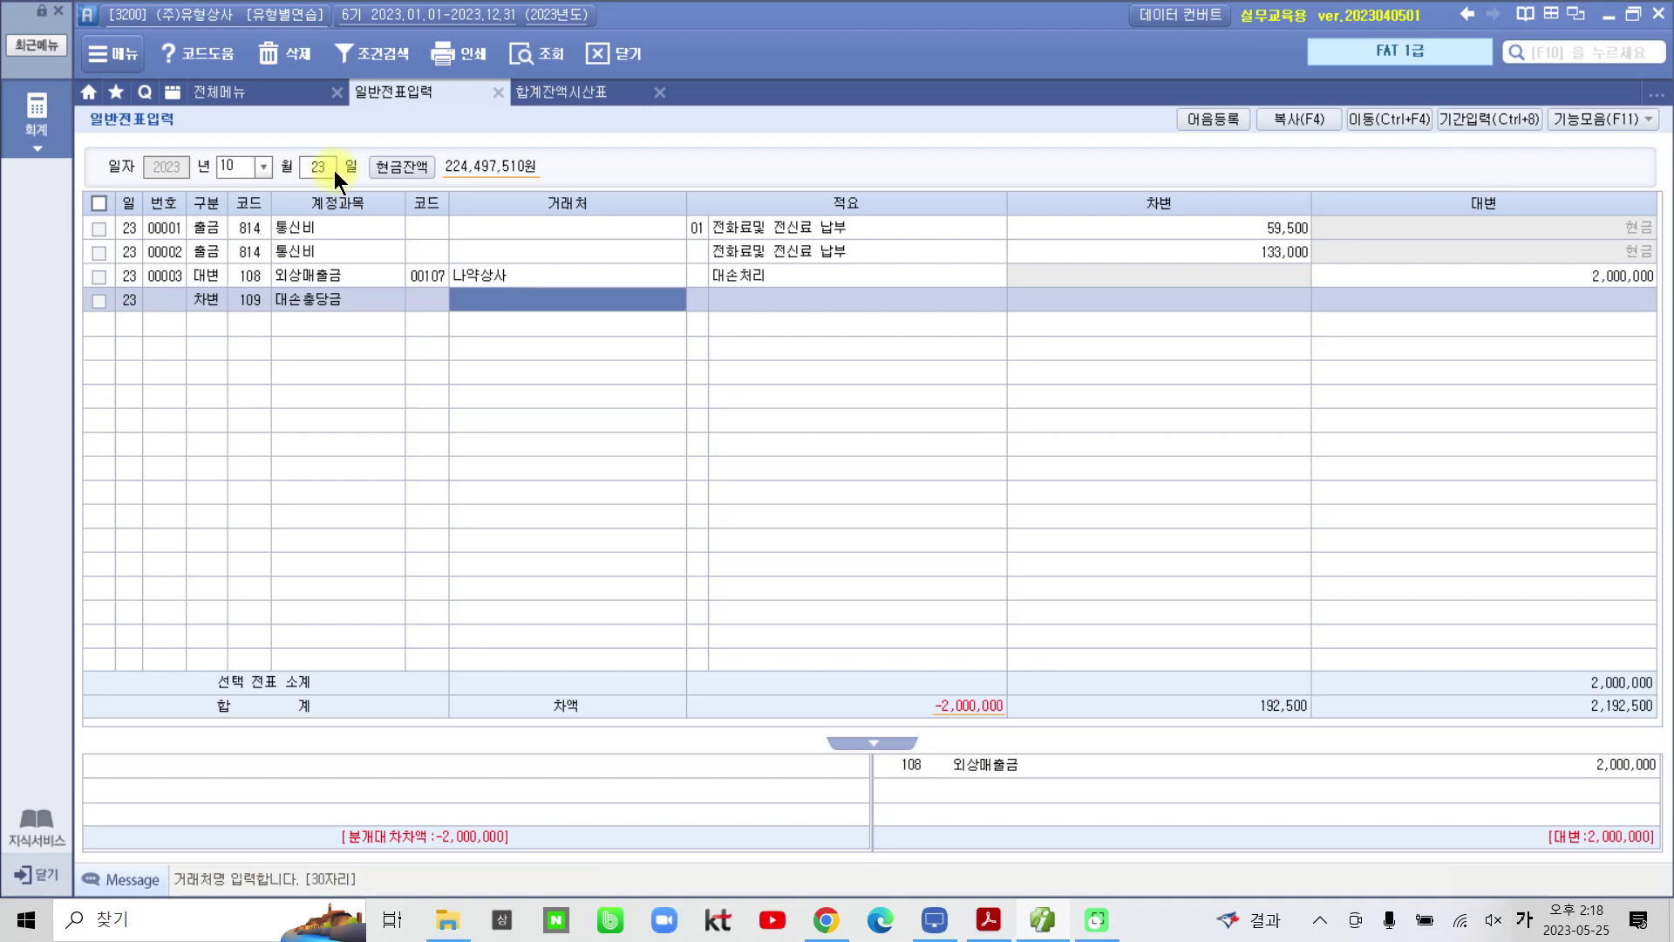
key("Return")
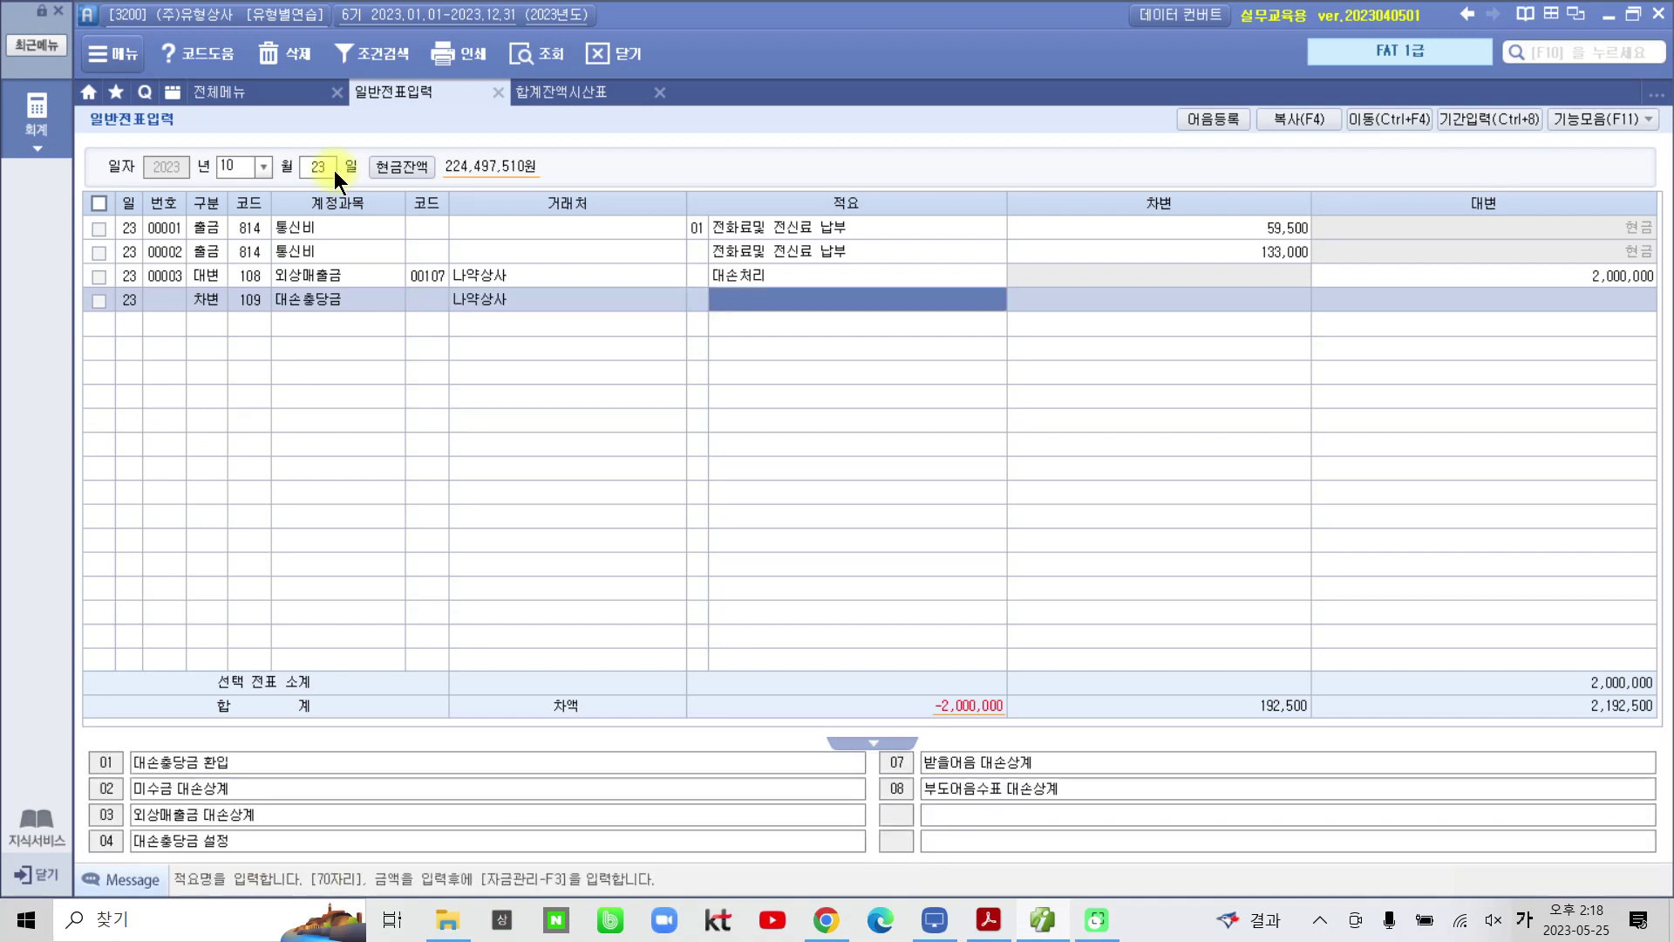
key("Return")
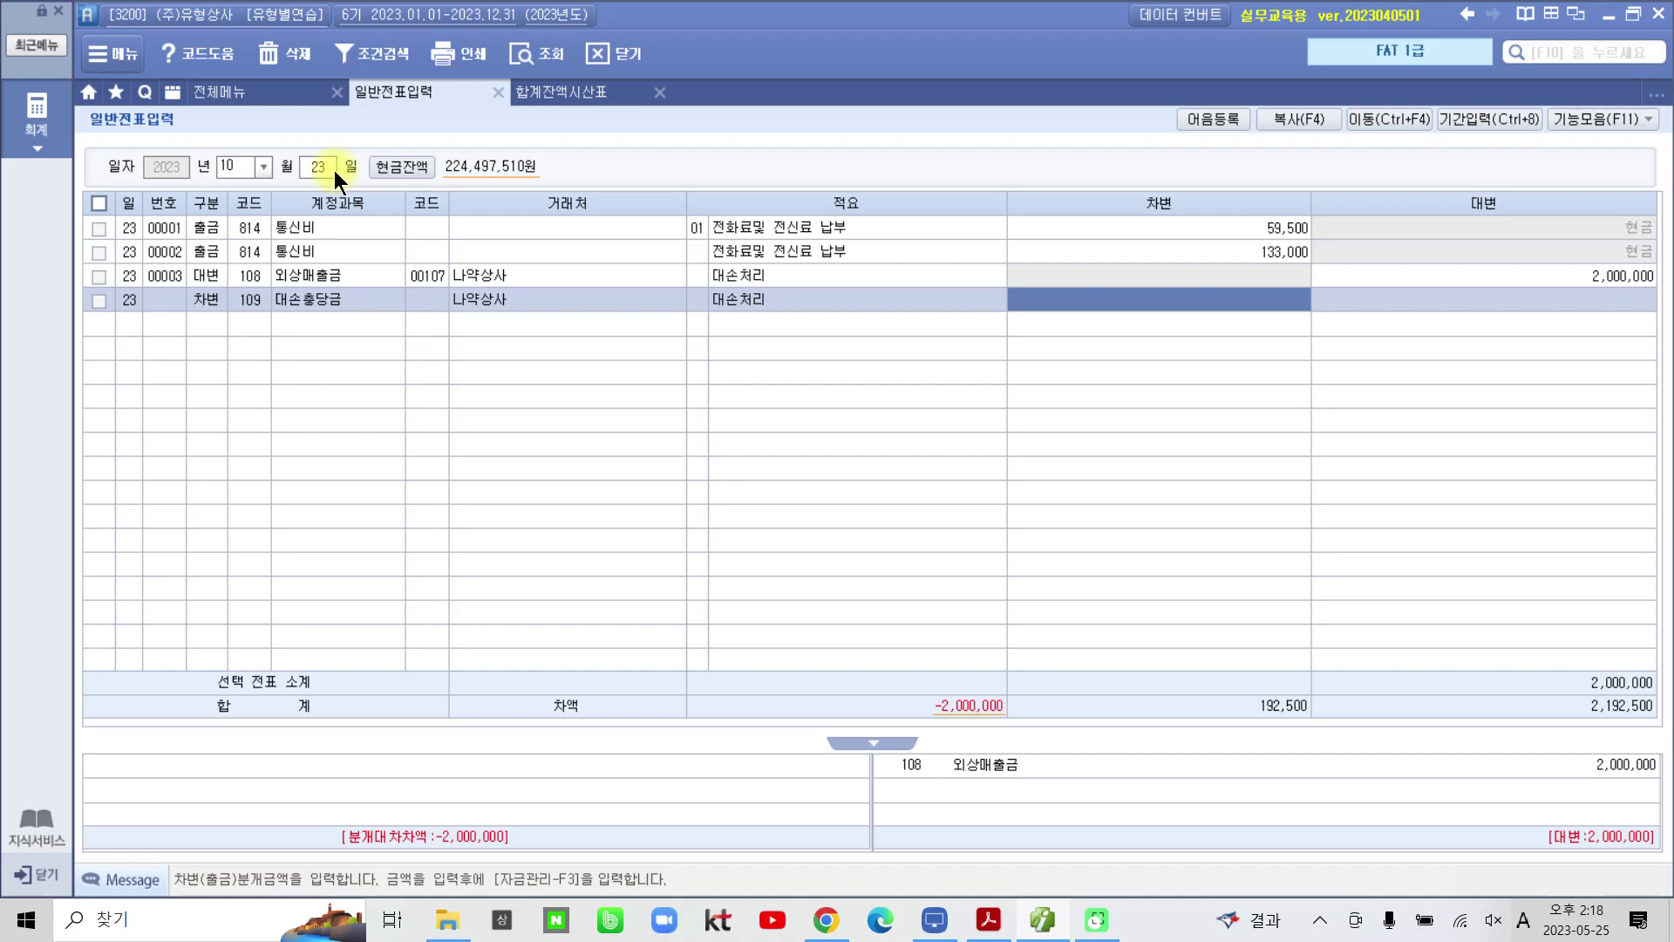
type("5000000")
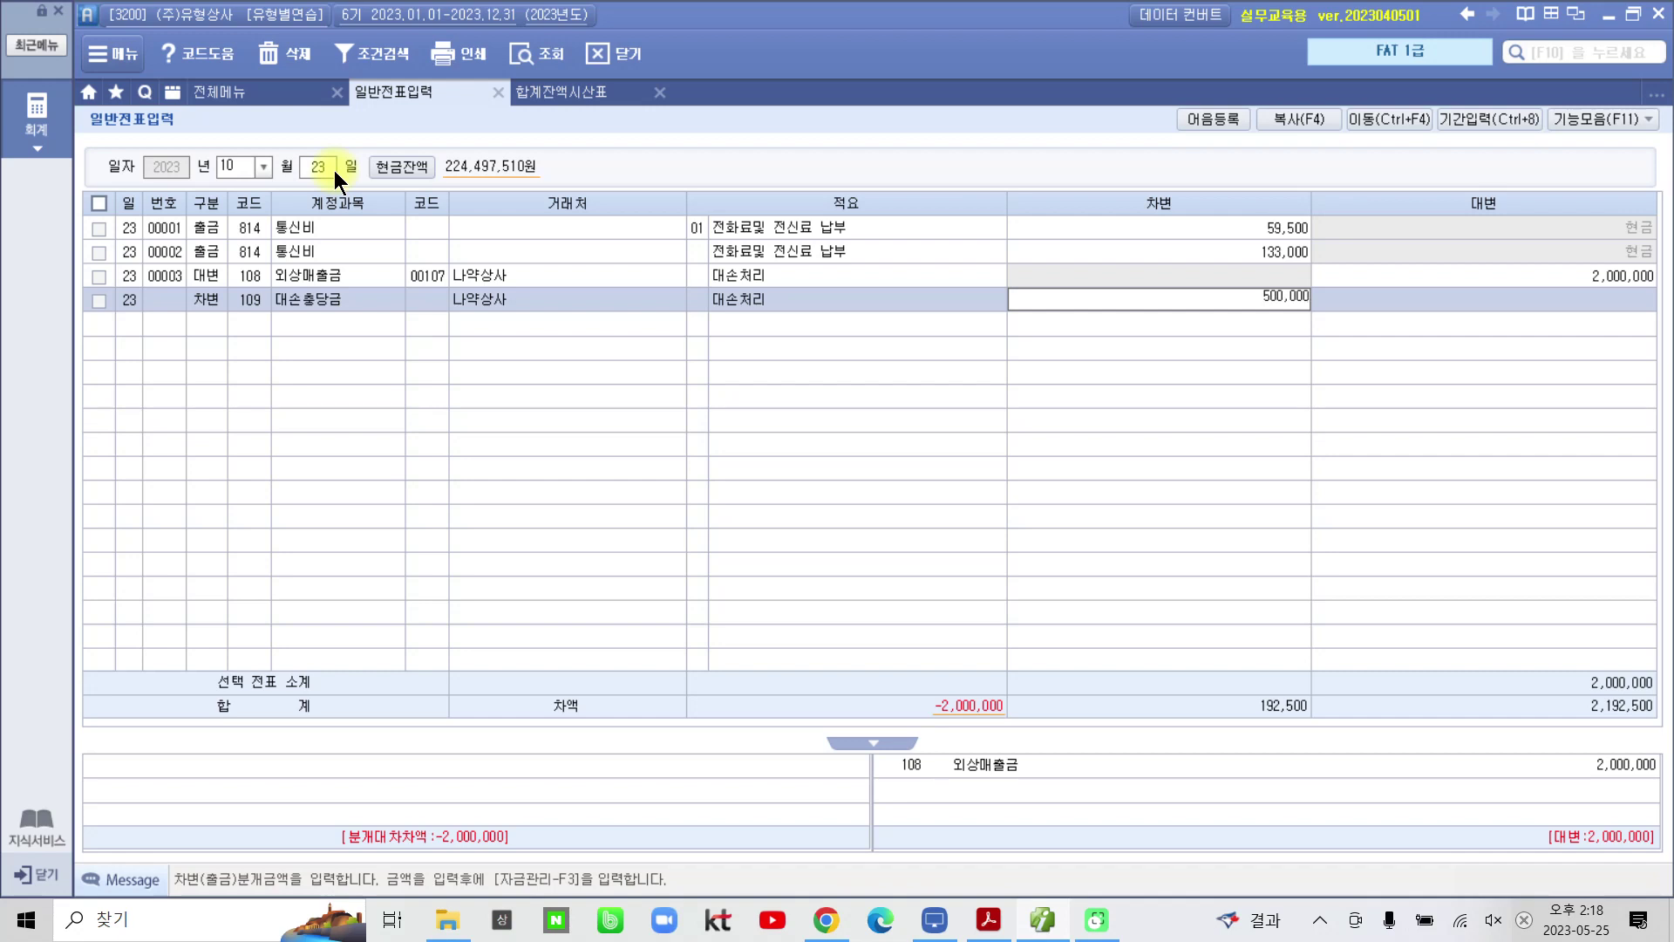
key("Return")
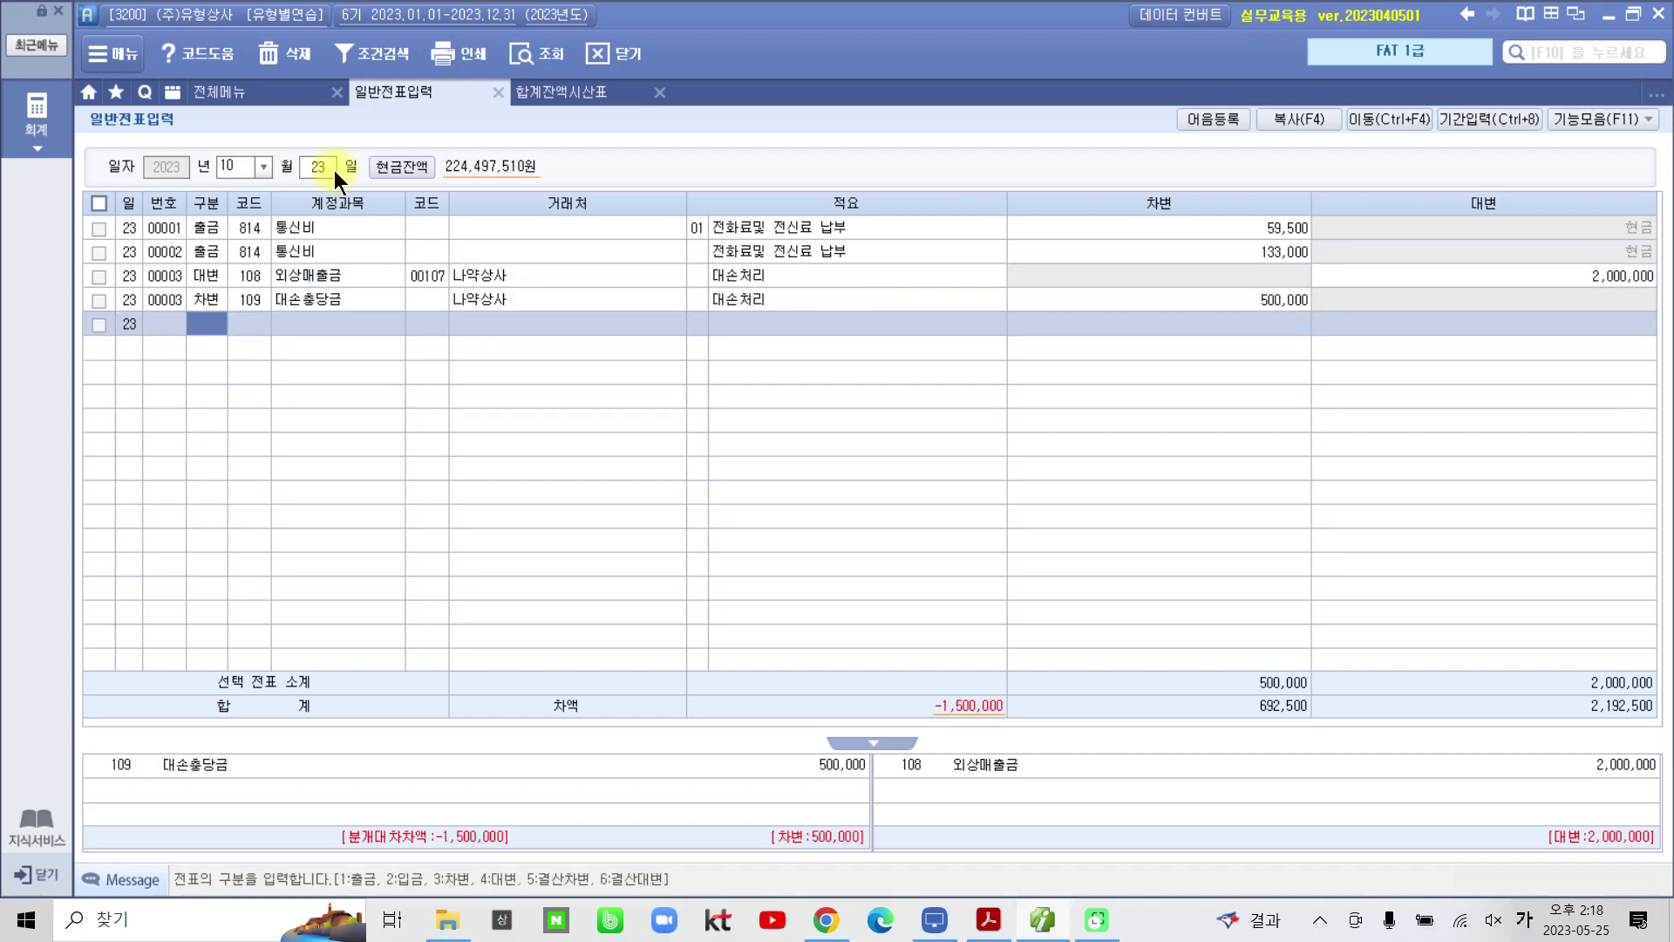
left_click(484, 293)
key("Delete")
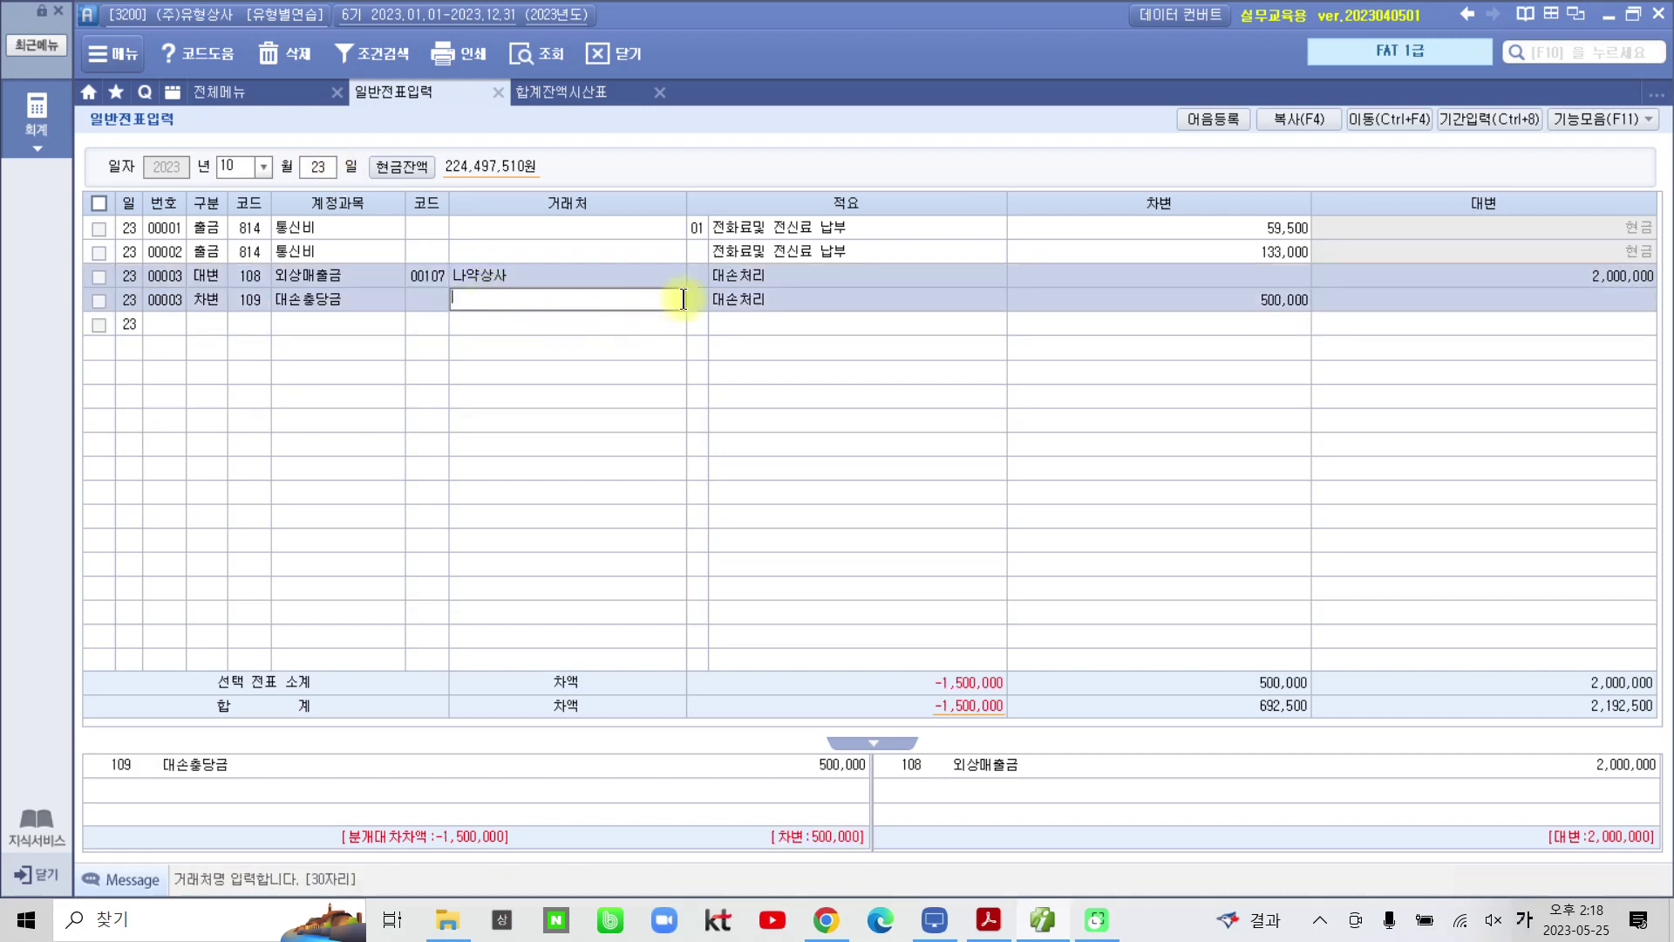
Step: Start another debit (차변) line, searching accounts for 대손 and choosing 835 대손상각비
left_click(202, 319)
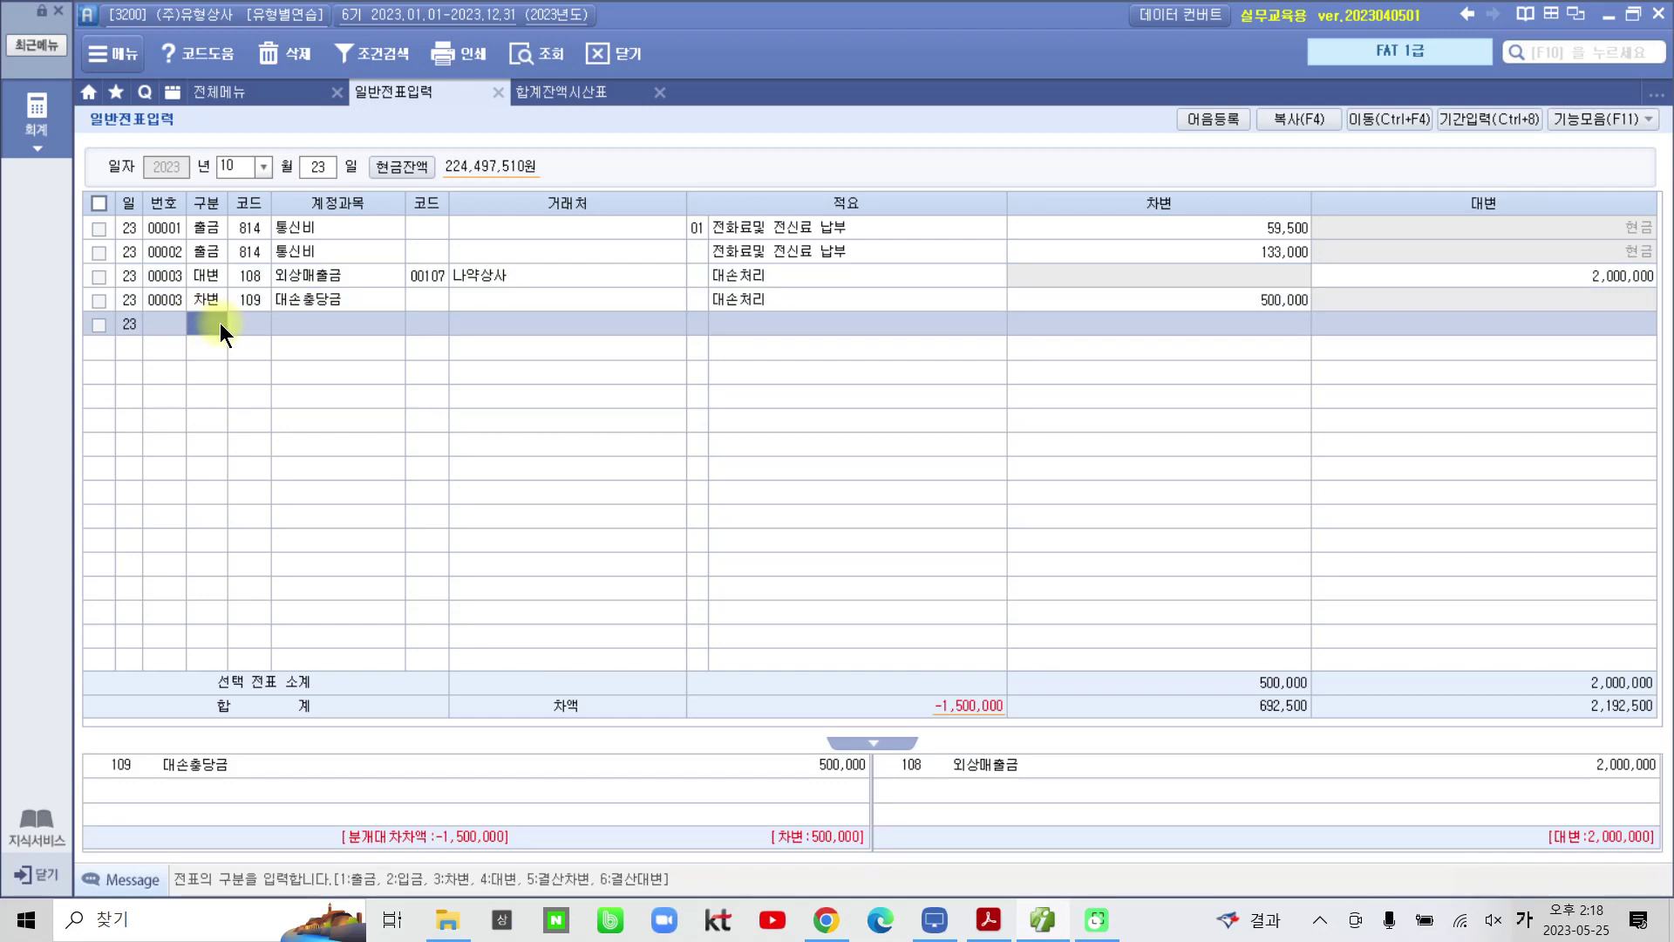
type("3")
key("Return")
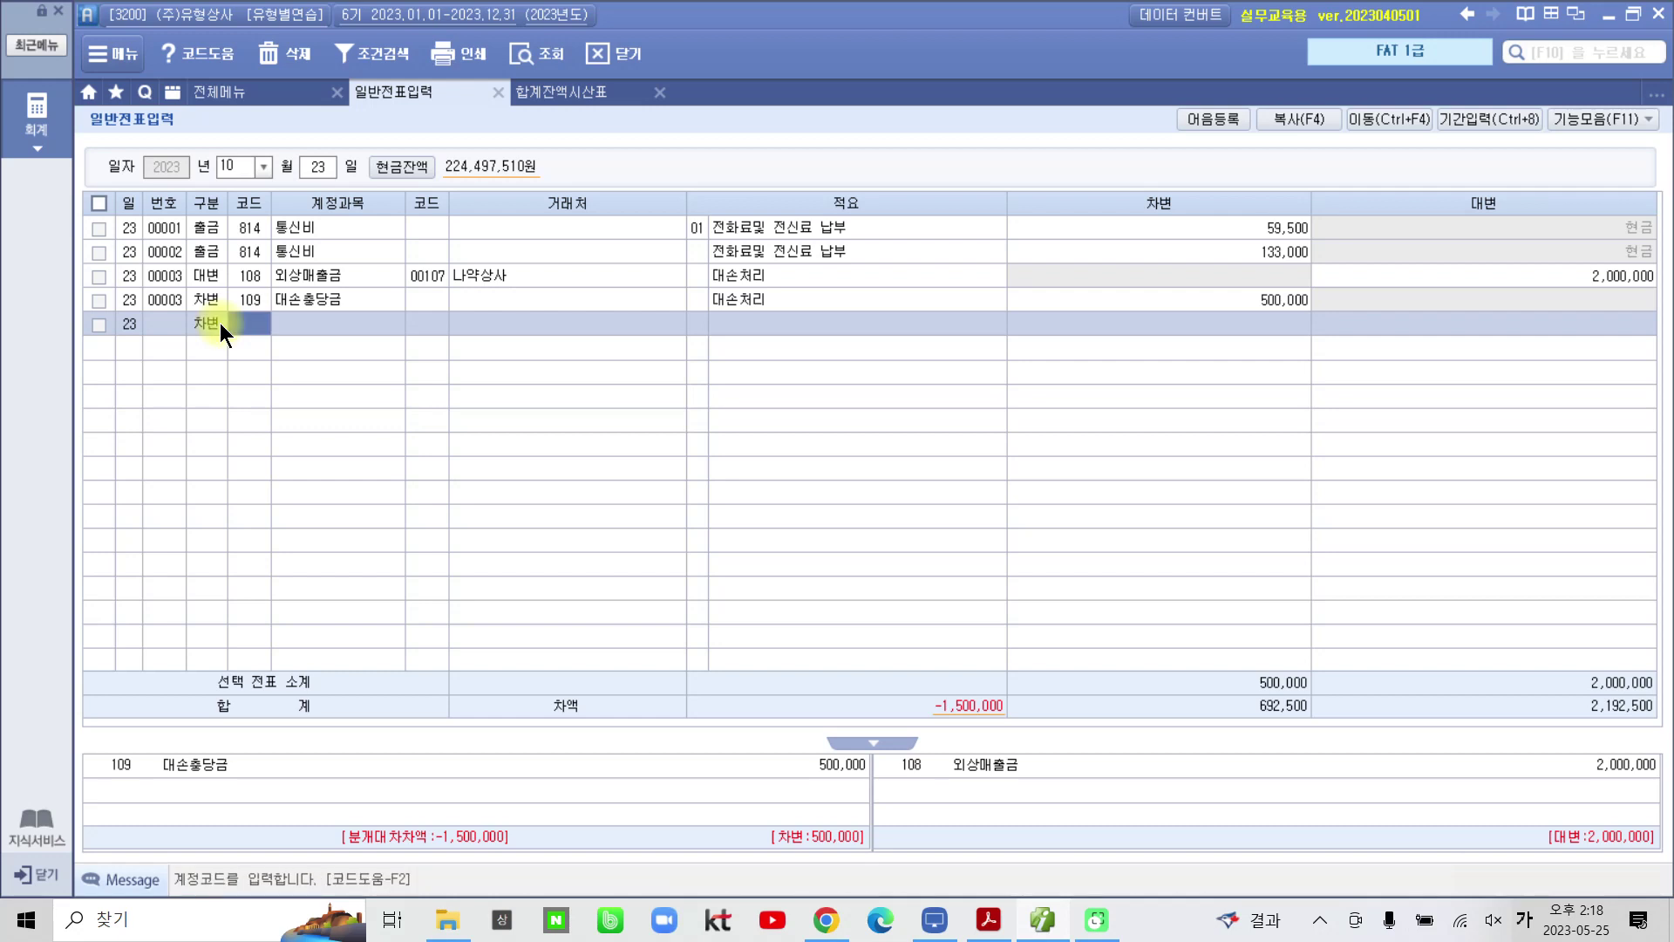
type("대손")
key("Return")
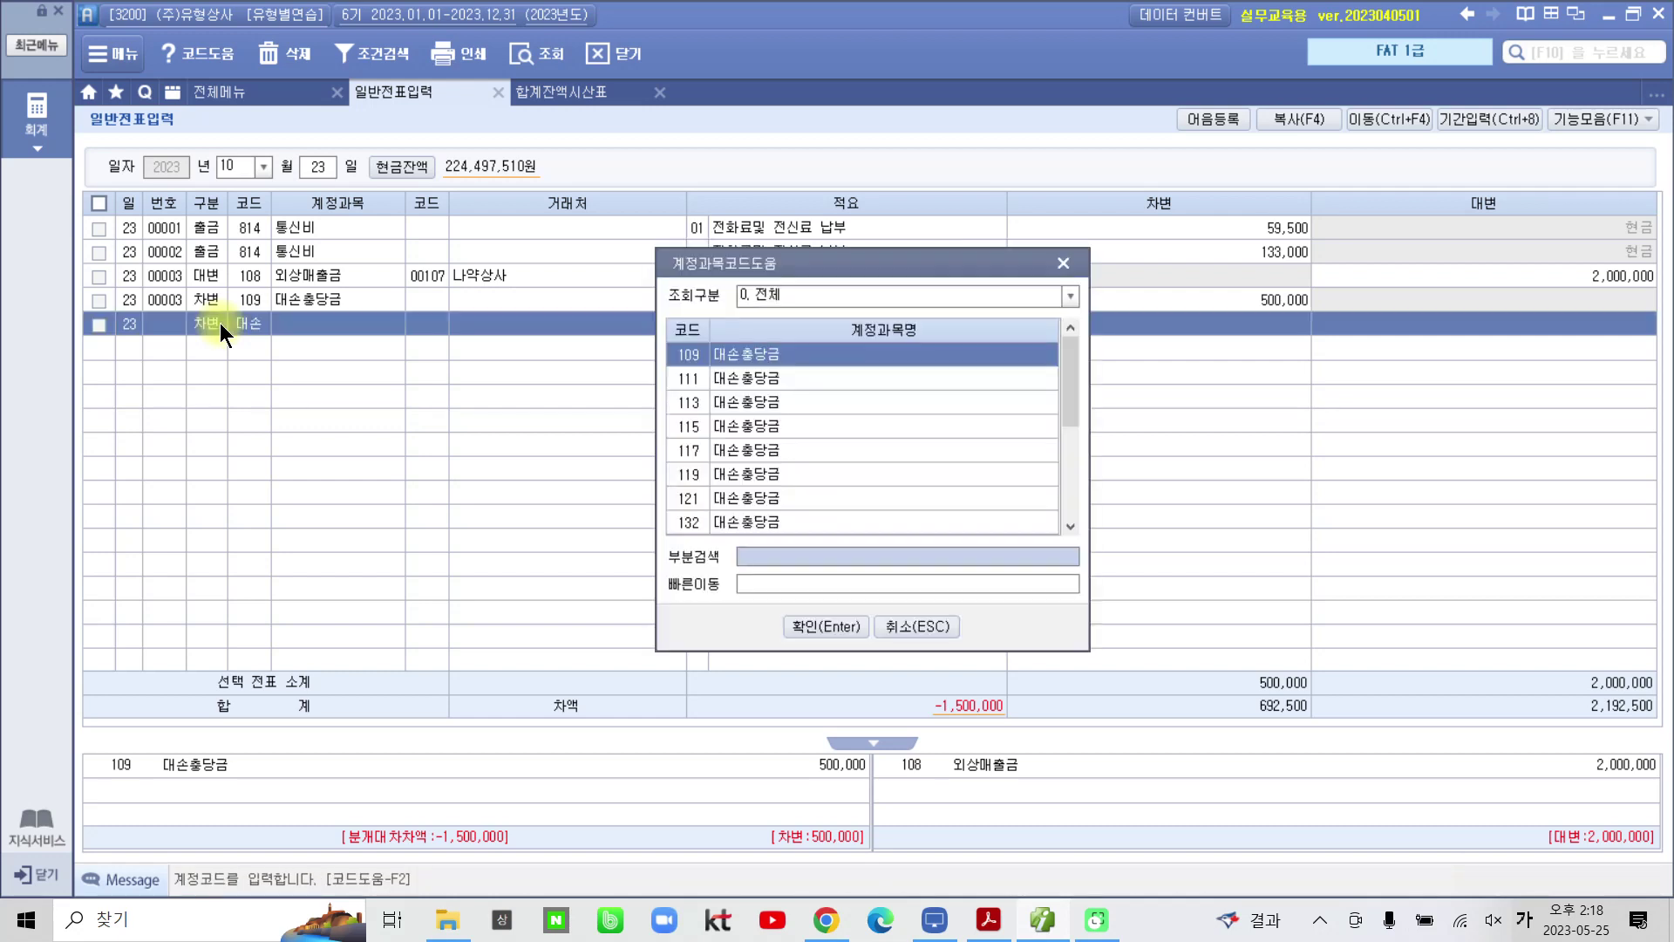
key("Down")
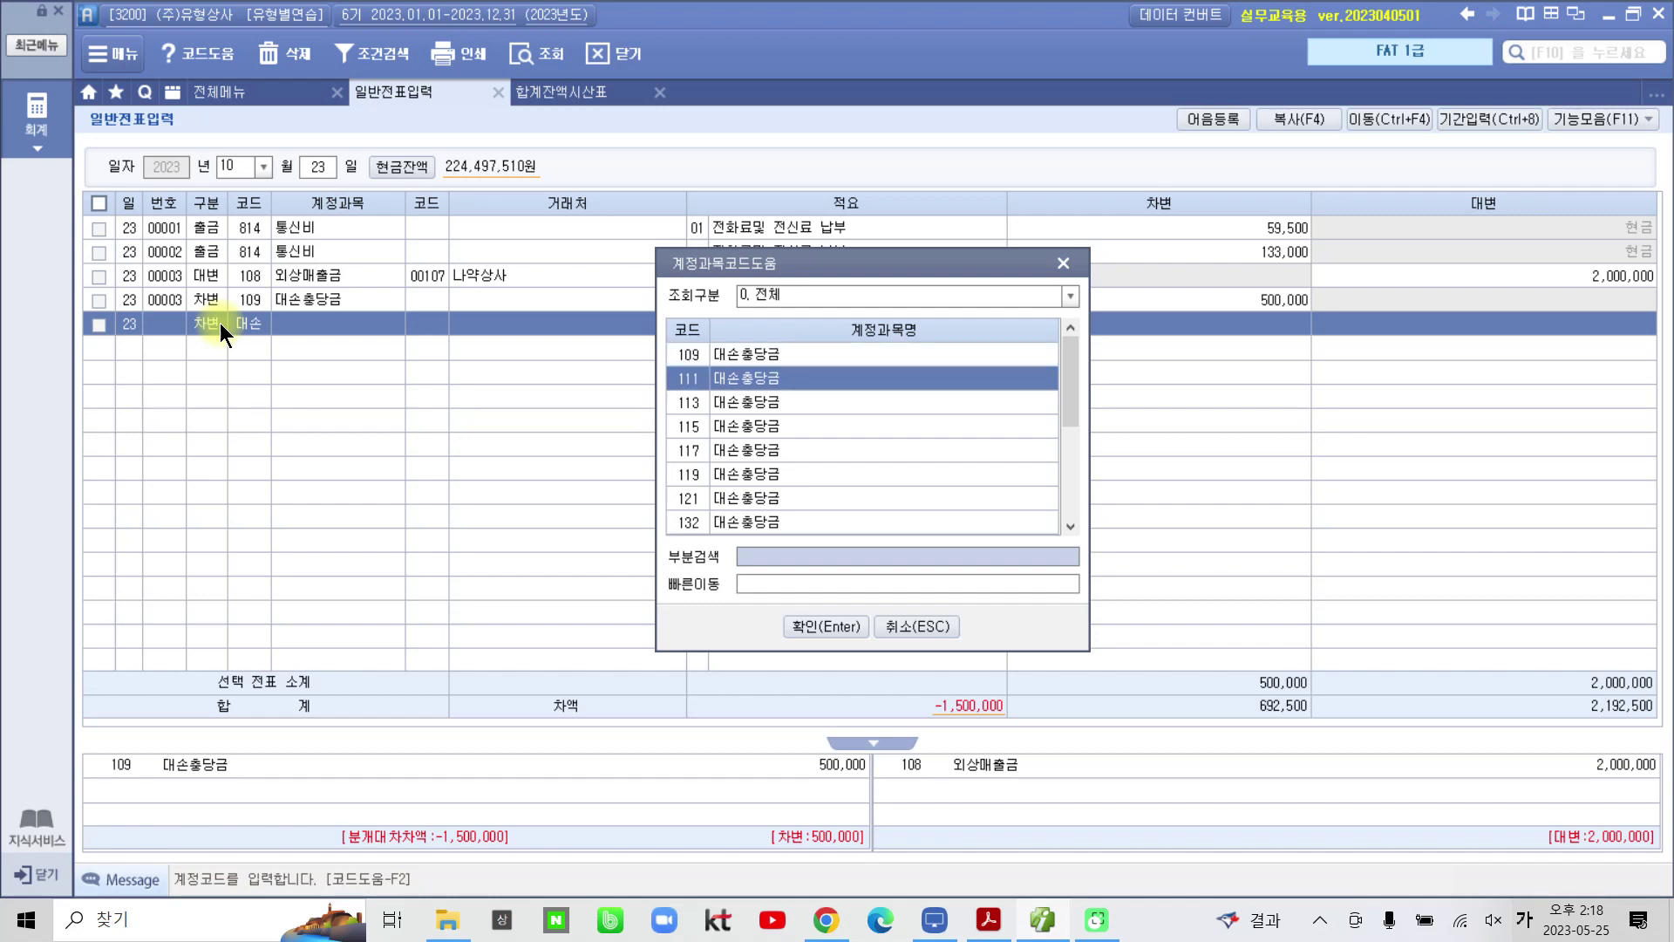
key("Down")
key("Down")
key("Down")
key("Down")
key("Down")
key("Down")
key("Down")
key("Down")
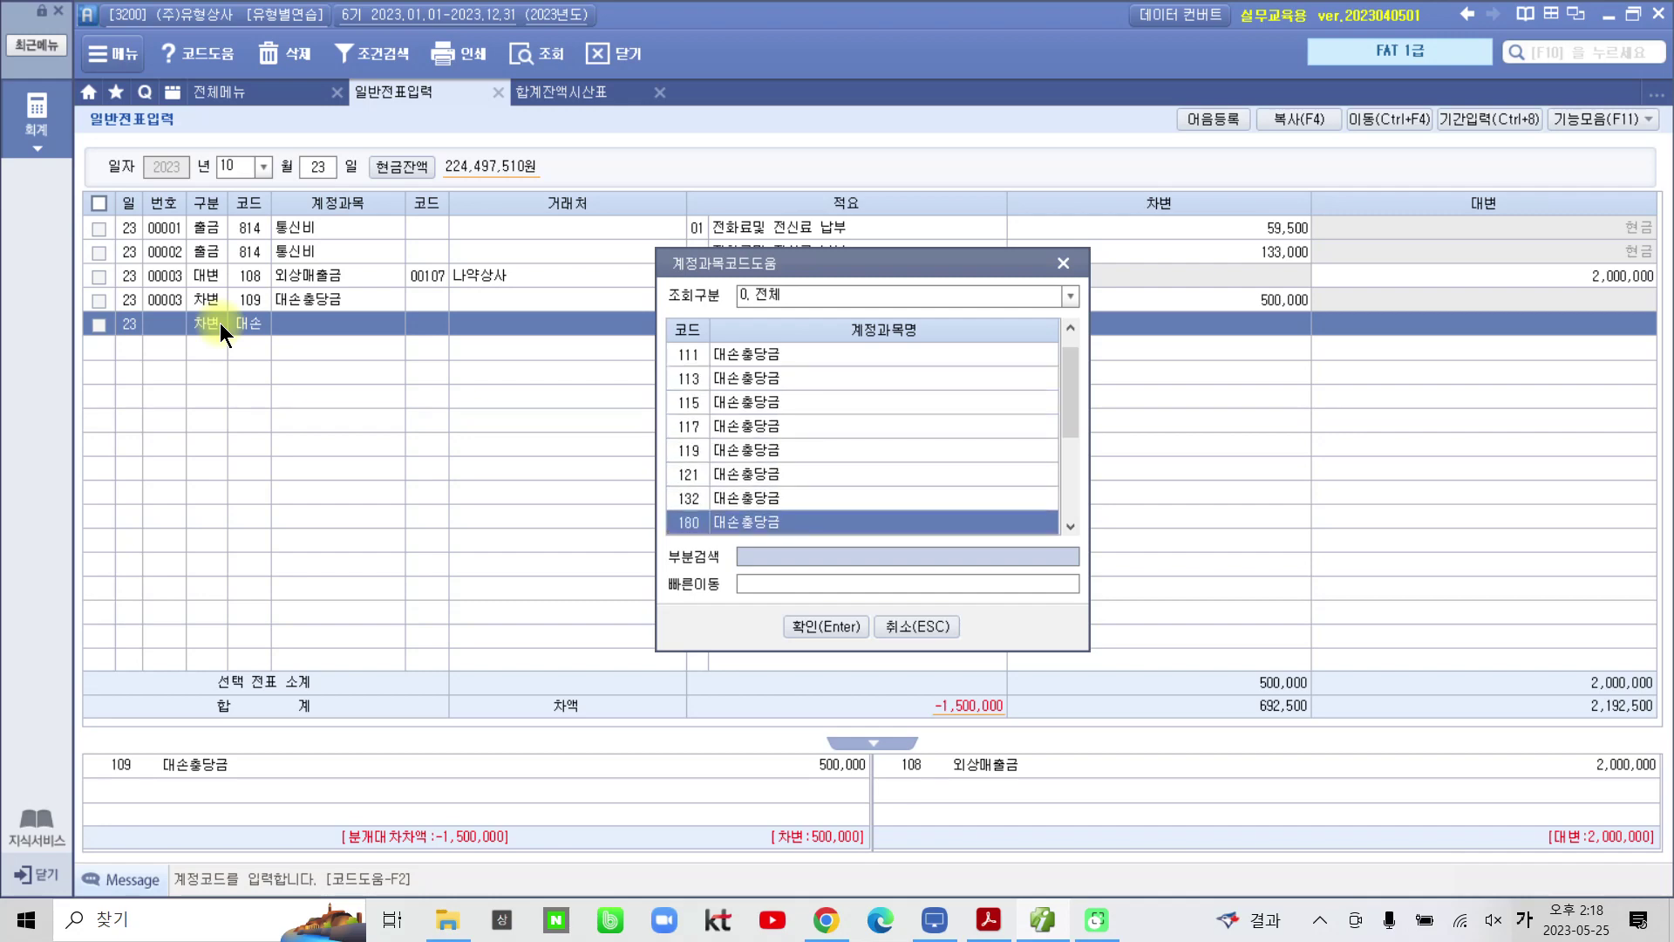
key("Down")
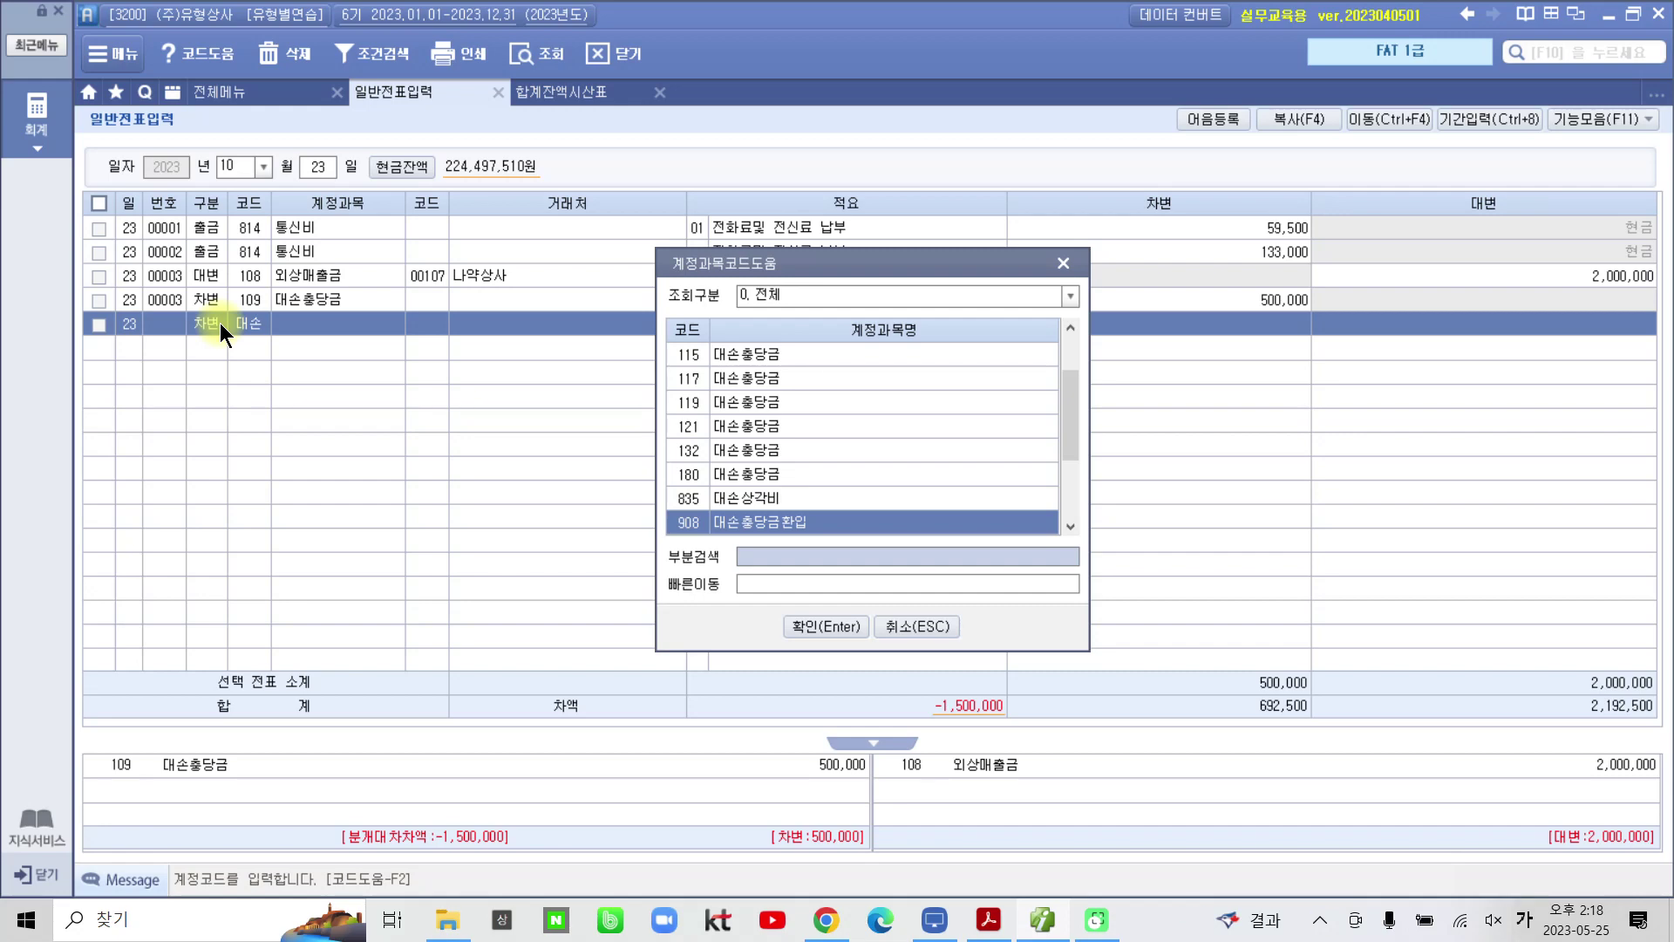
key("Up")
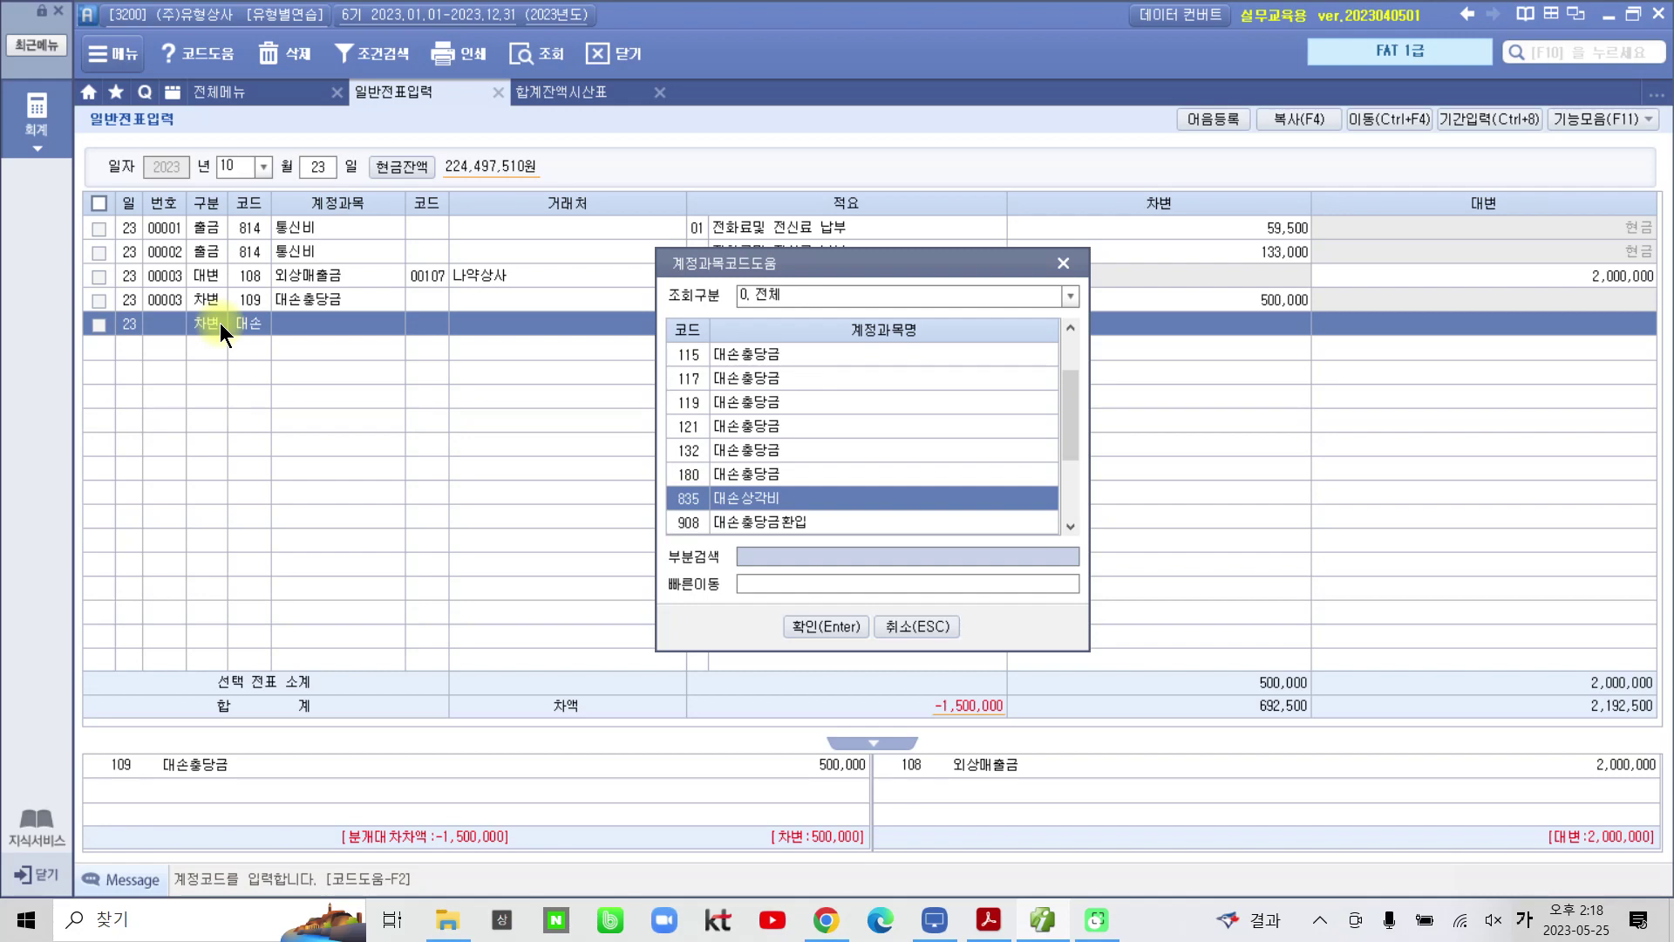
key("Return")
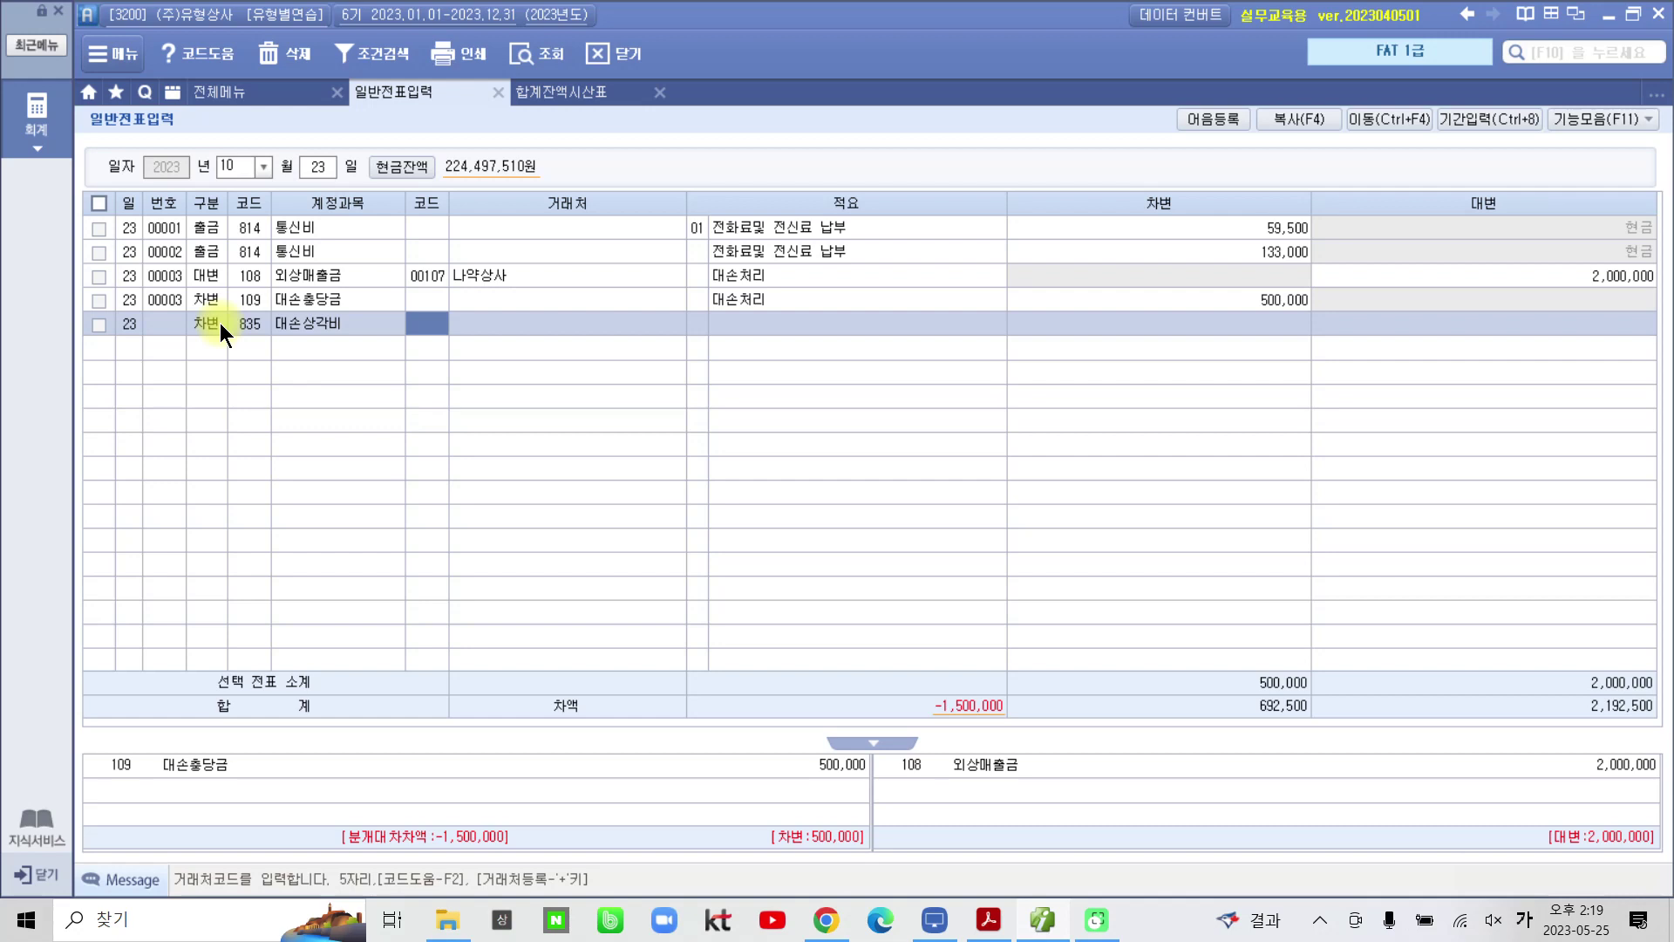
Step: Complete the 대손상각비 debit line without a partner, using summary 대손처리 and amount 1,500,000
key("Return")
key("Return")
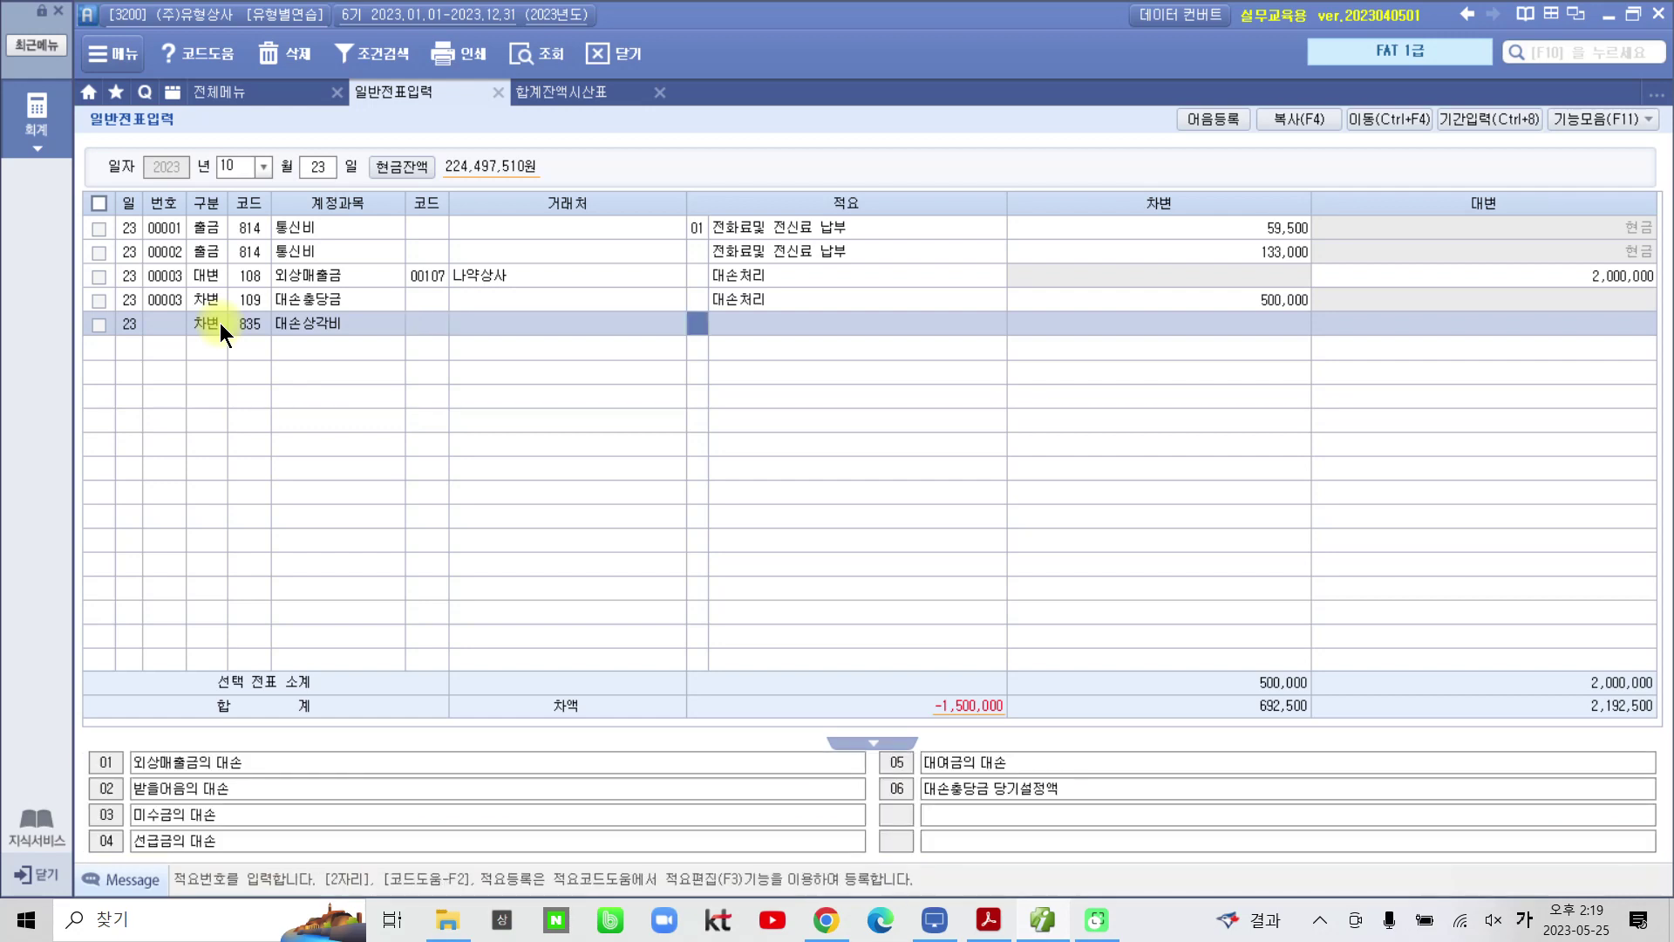
key("Return")
key("Return")
key("Left")
key("Return")
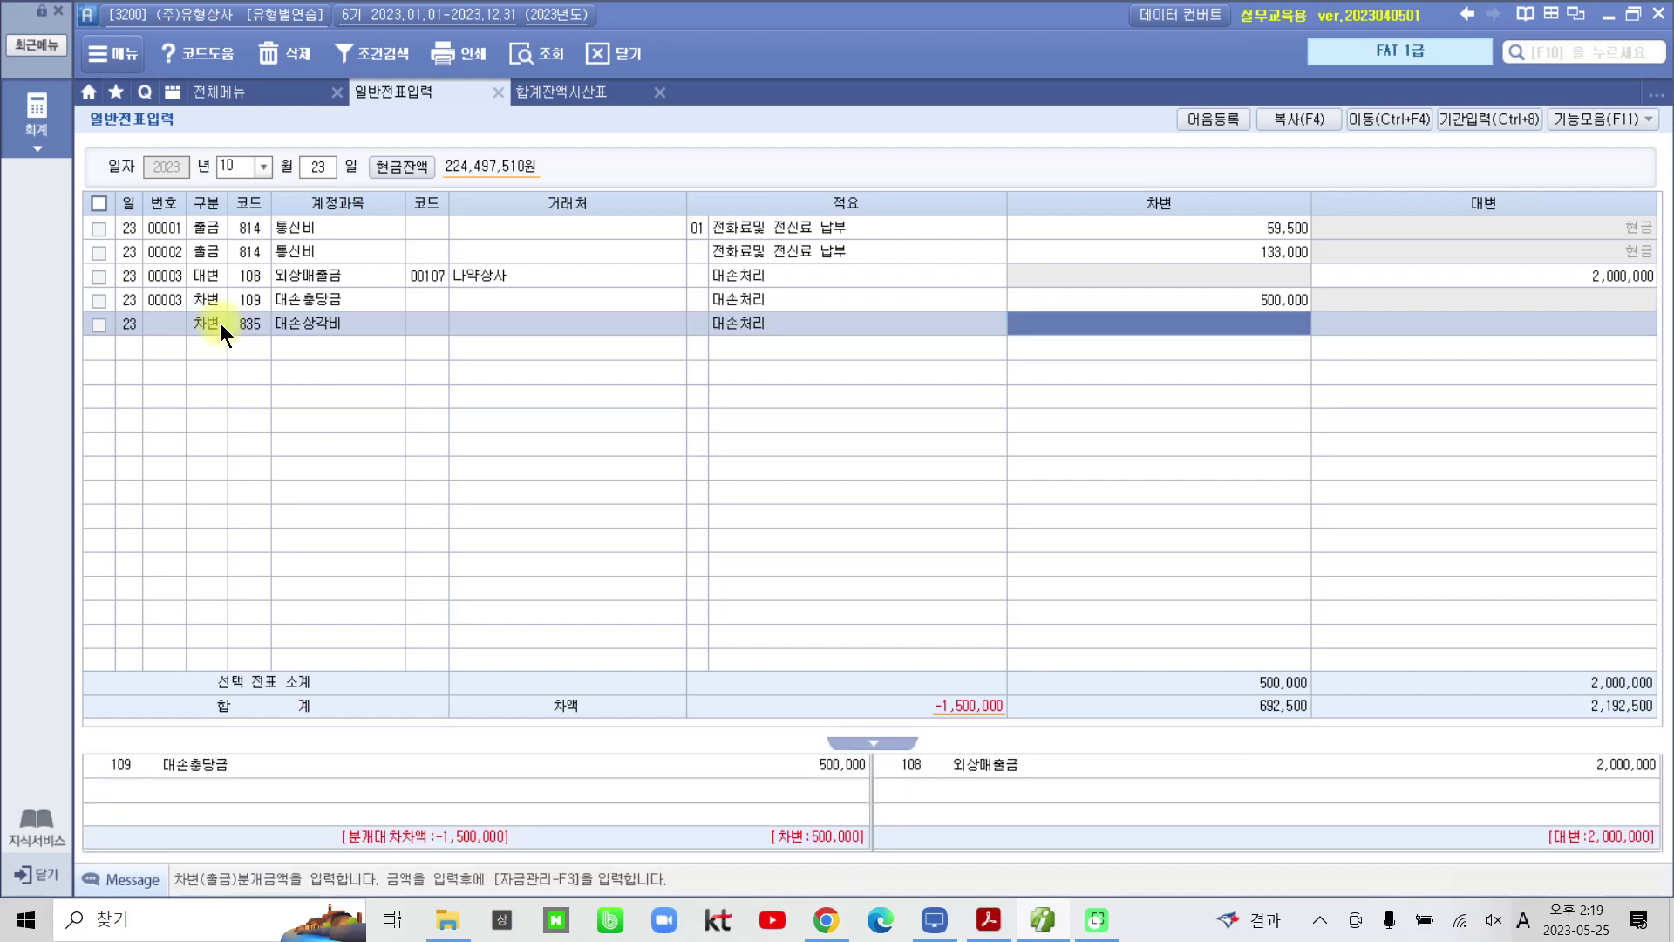
type("1,50")
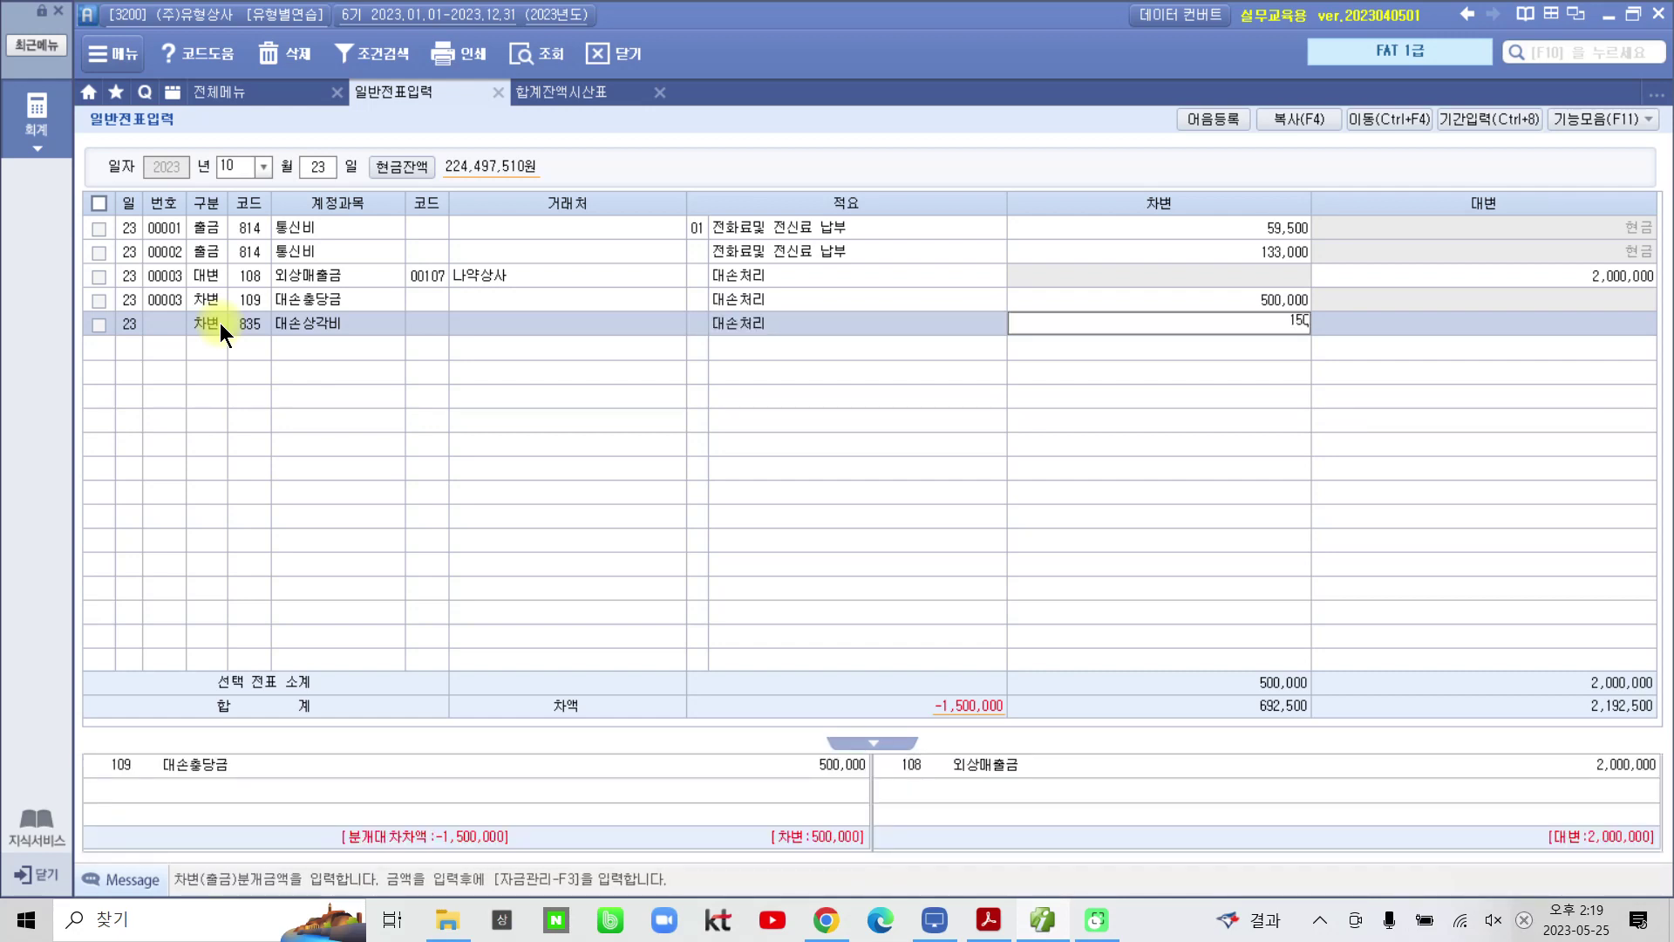
type("0,000")
key("Return")
left_click(344, 297)
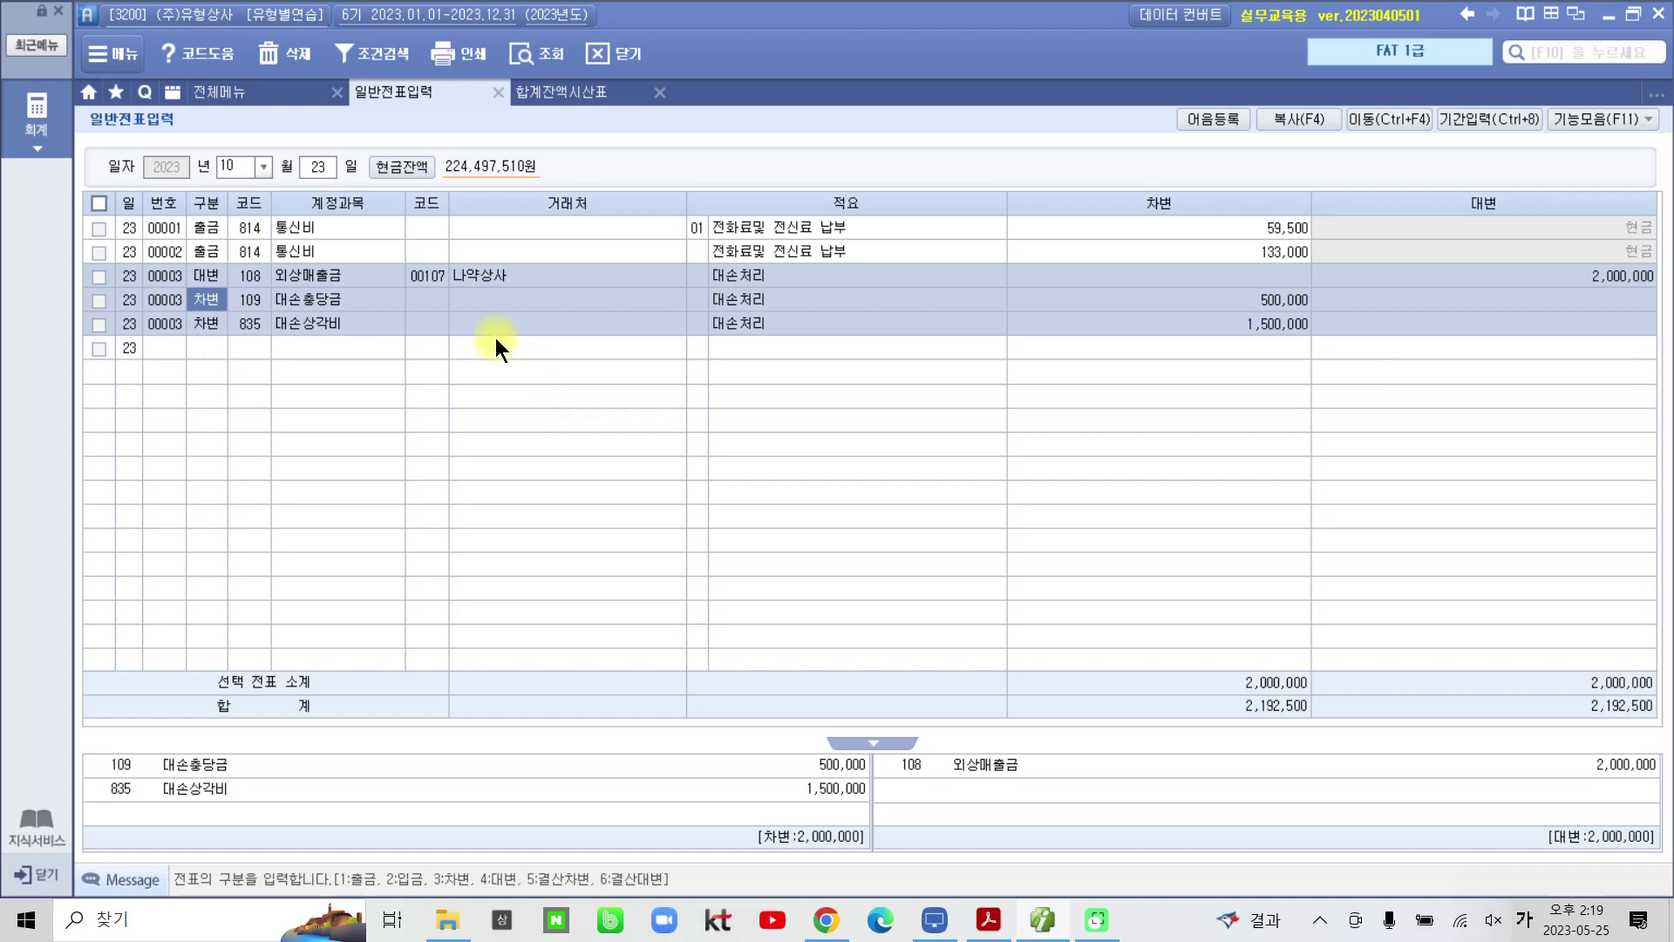
Step: Open a blank note in Windows 메모장 and begin its first line with an asterisk
left_click(13, 927)
left_click(427, 725)
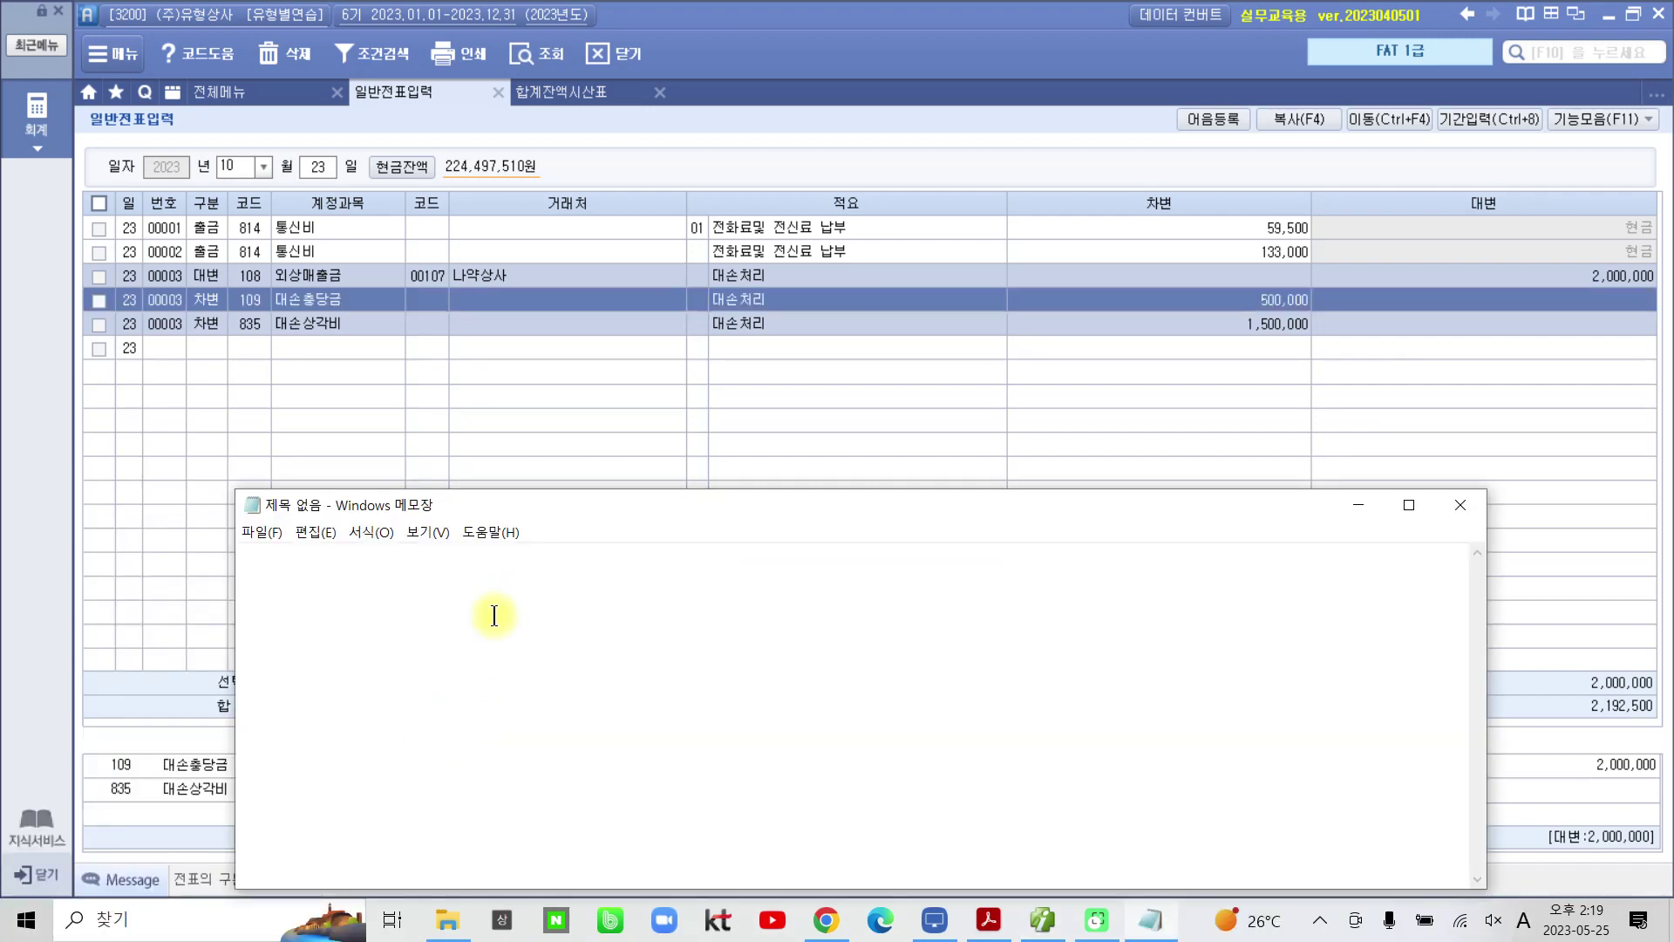
type("*")
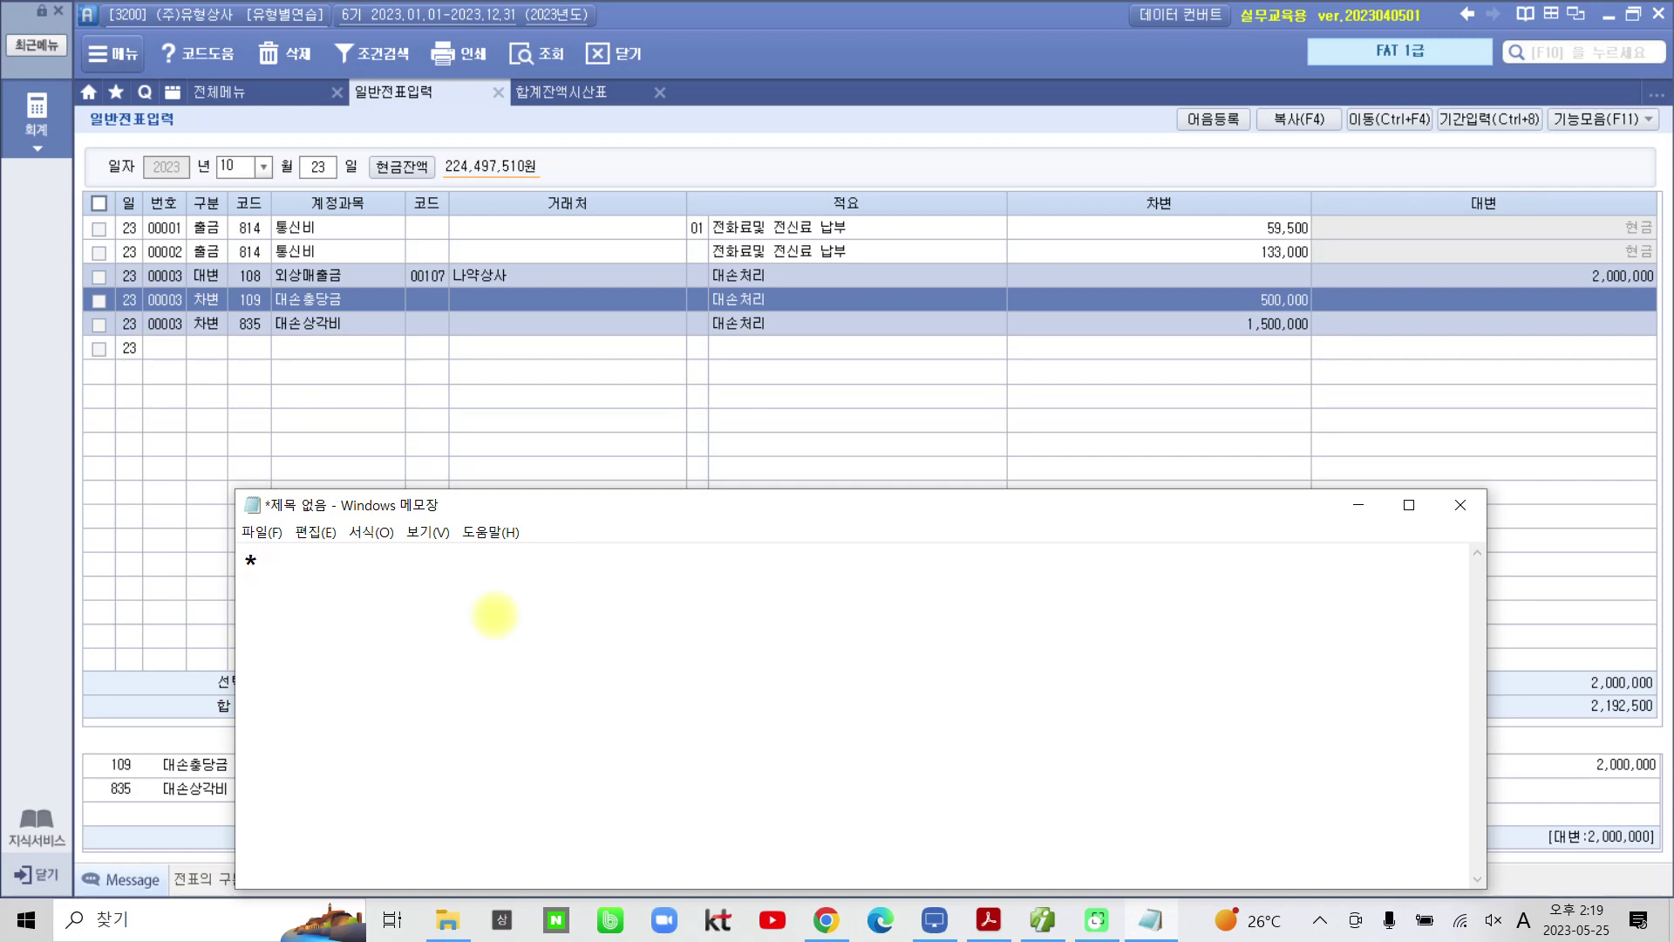
type("eo")
key("BackSpace")
key("BackSpace")
type("eo")
key("BackSpace")
key("BackSpace")
type("eo")
key("BackSpace")
key("BackSpace")
Step: Switch to Korean input and complete the note's heading as "* 대손상각비 차변에오는 분개는 언제?"
key("Hangul")
type("대손")
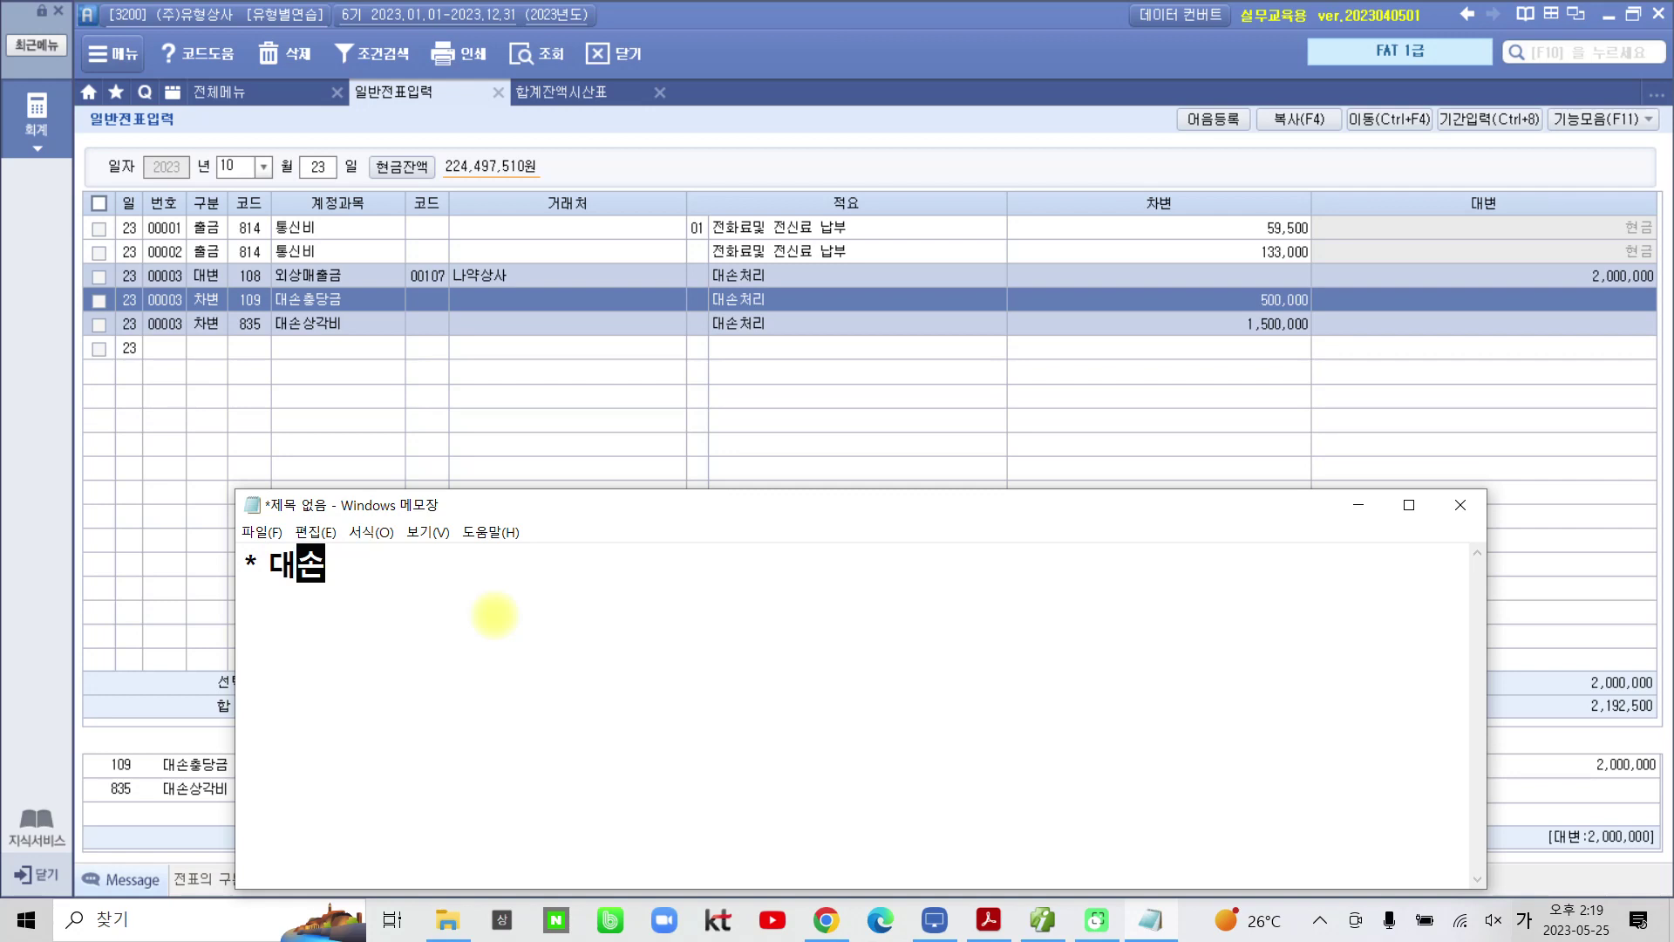
type("상각비 ")
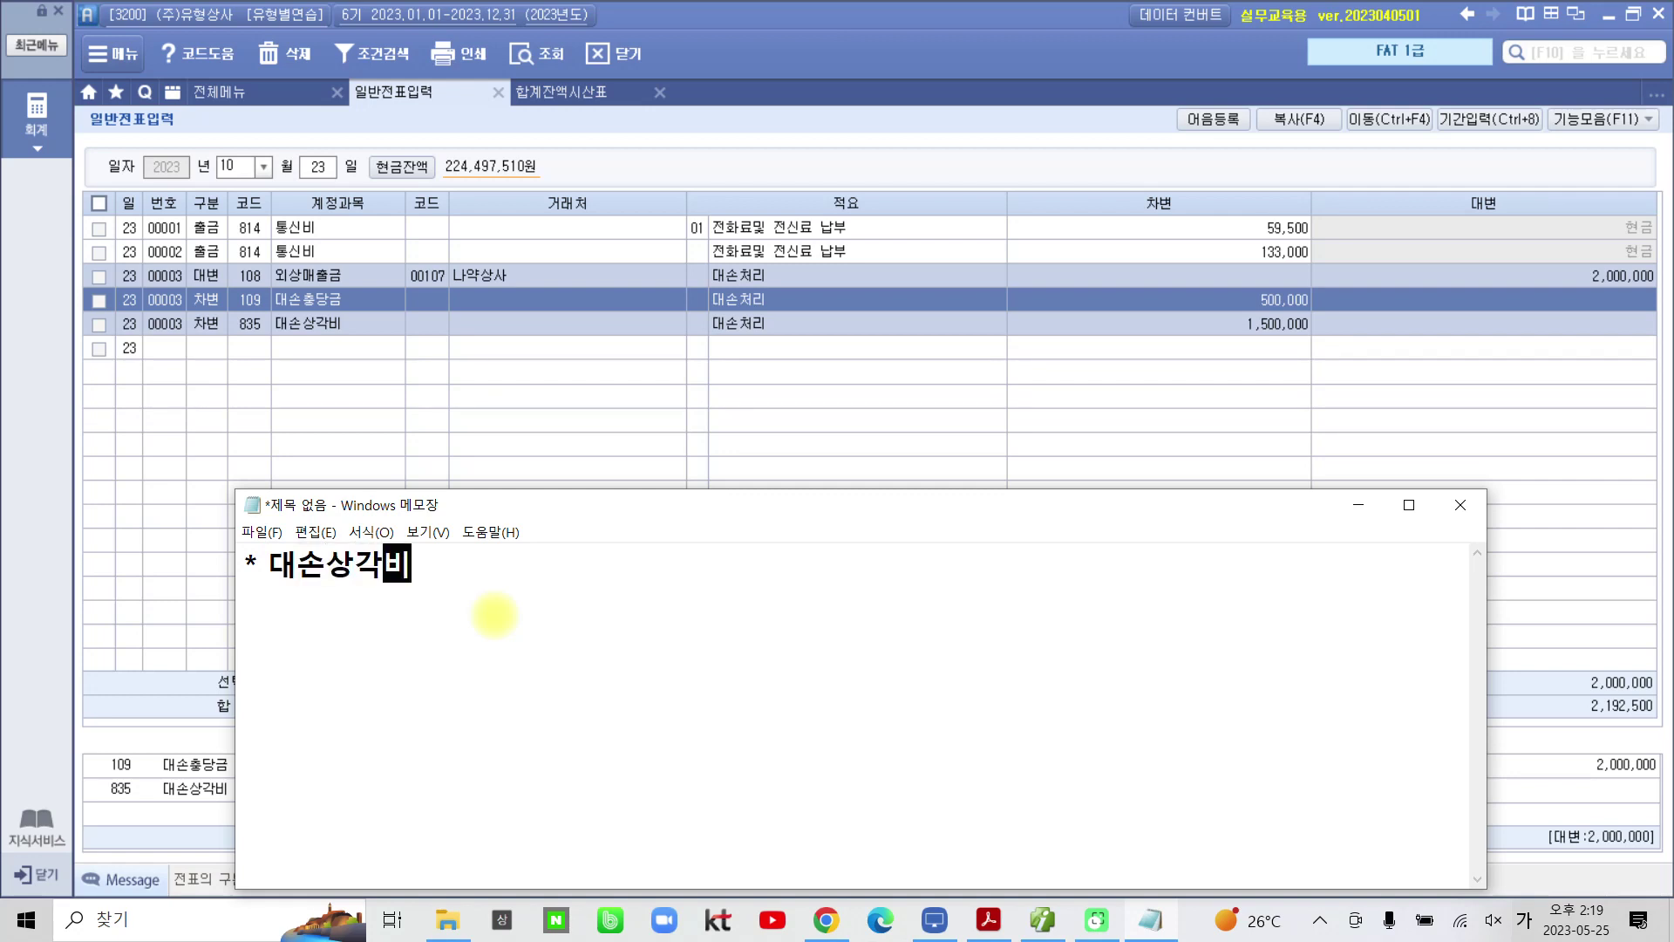
type("차변")
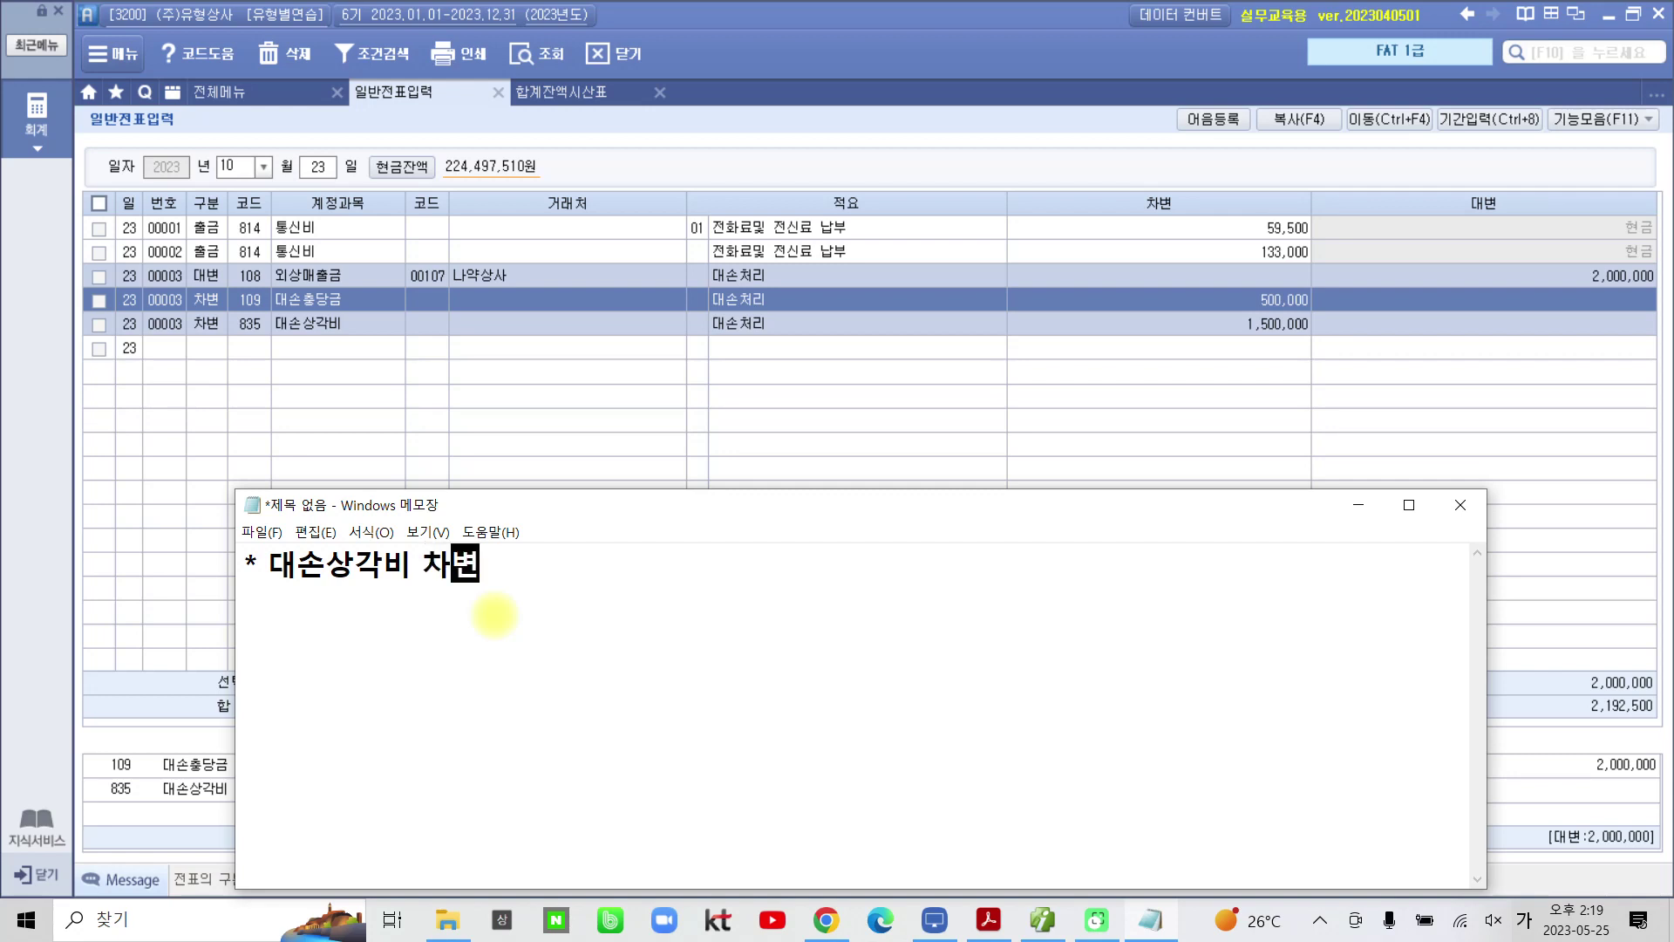
type("에오는")
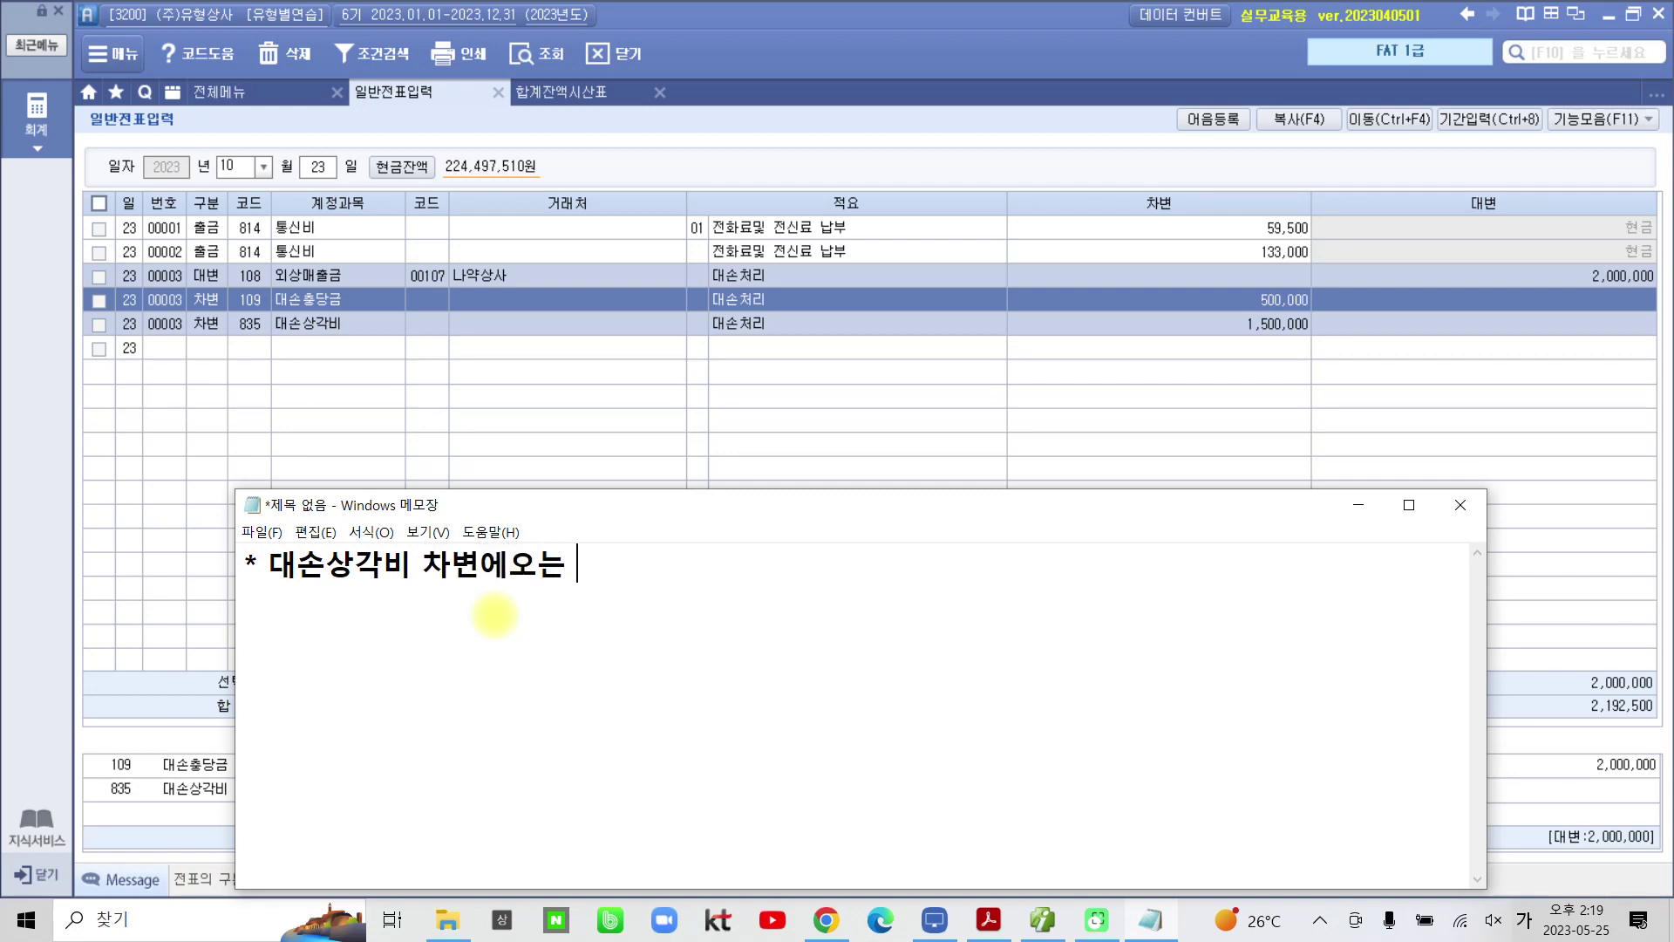
type(" 분개는 ")
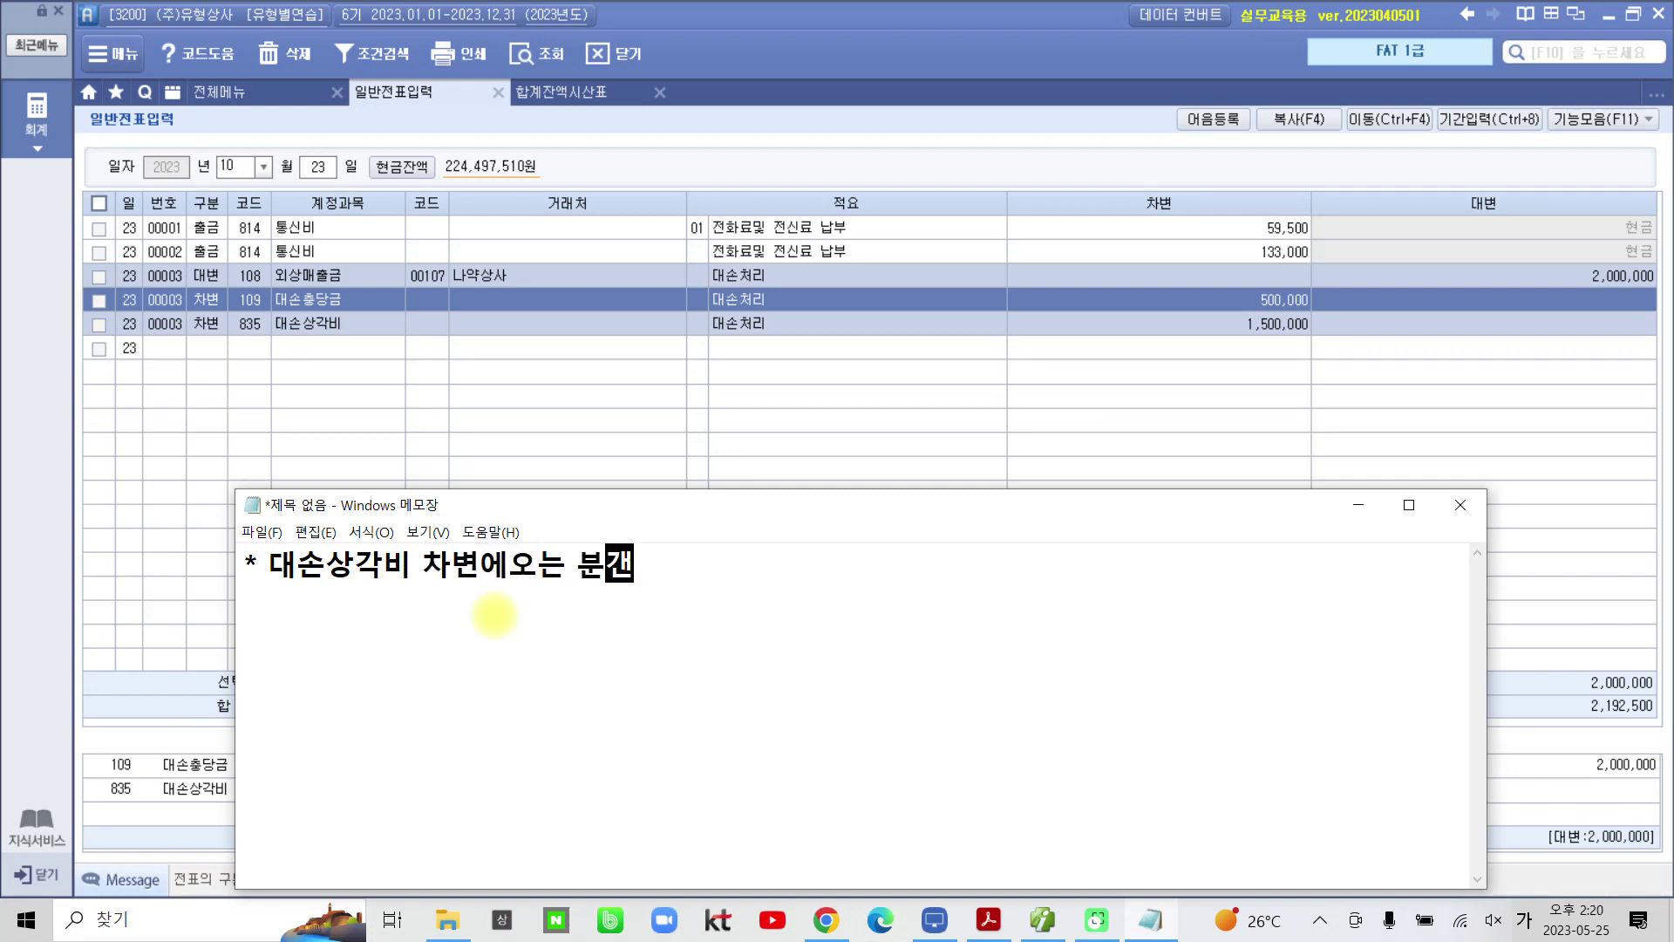
type("언제?")
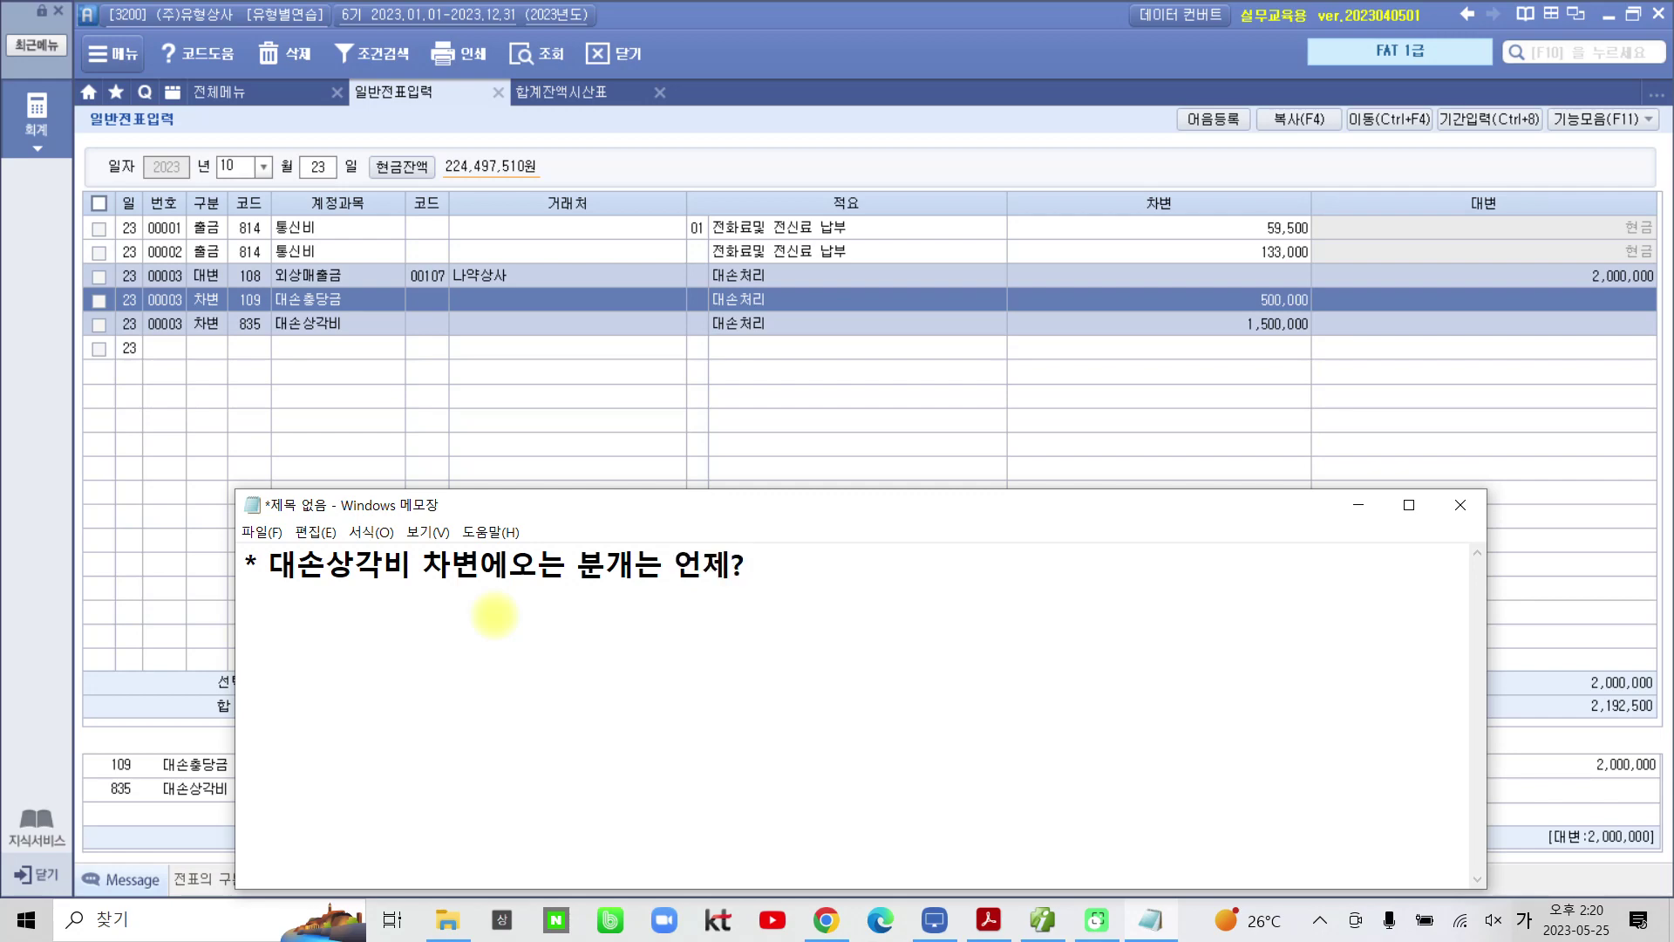
Step: Add the note's first item on a new line: "1) 결산 수정분개에서 대손충당금 추가설정 분개"
key("Return")
type("1) 결산")
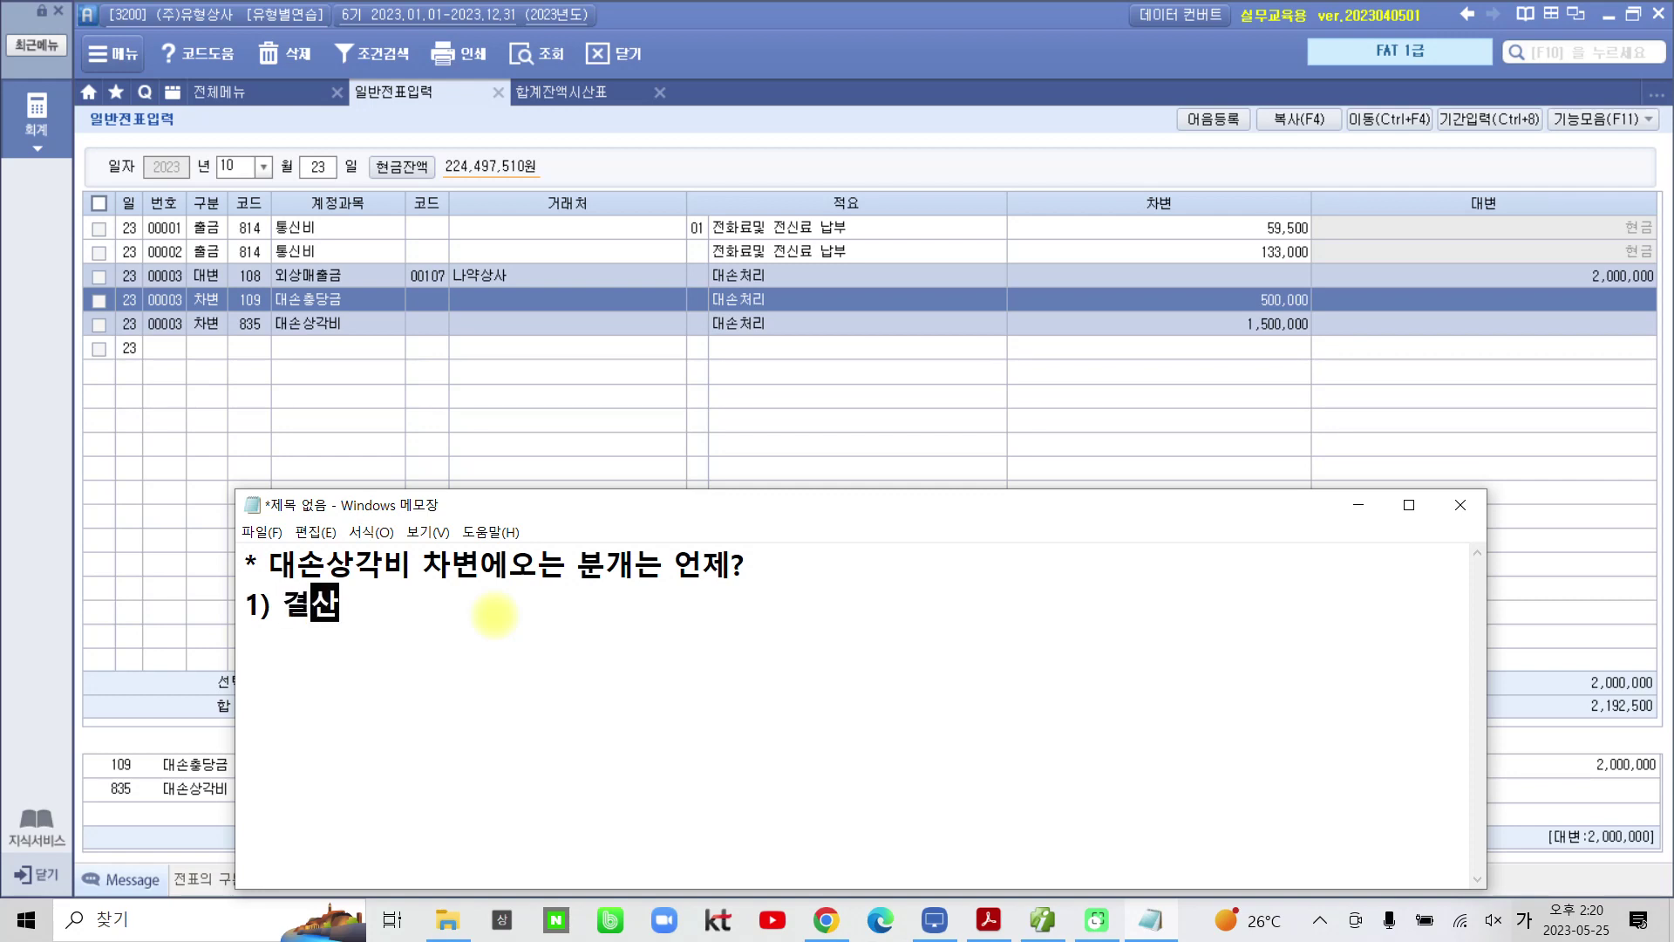
type(" 수정")
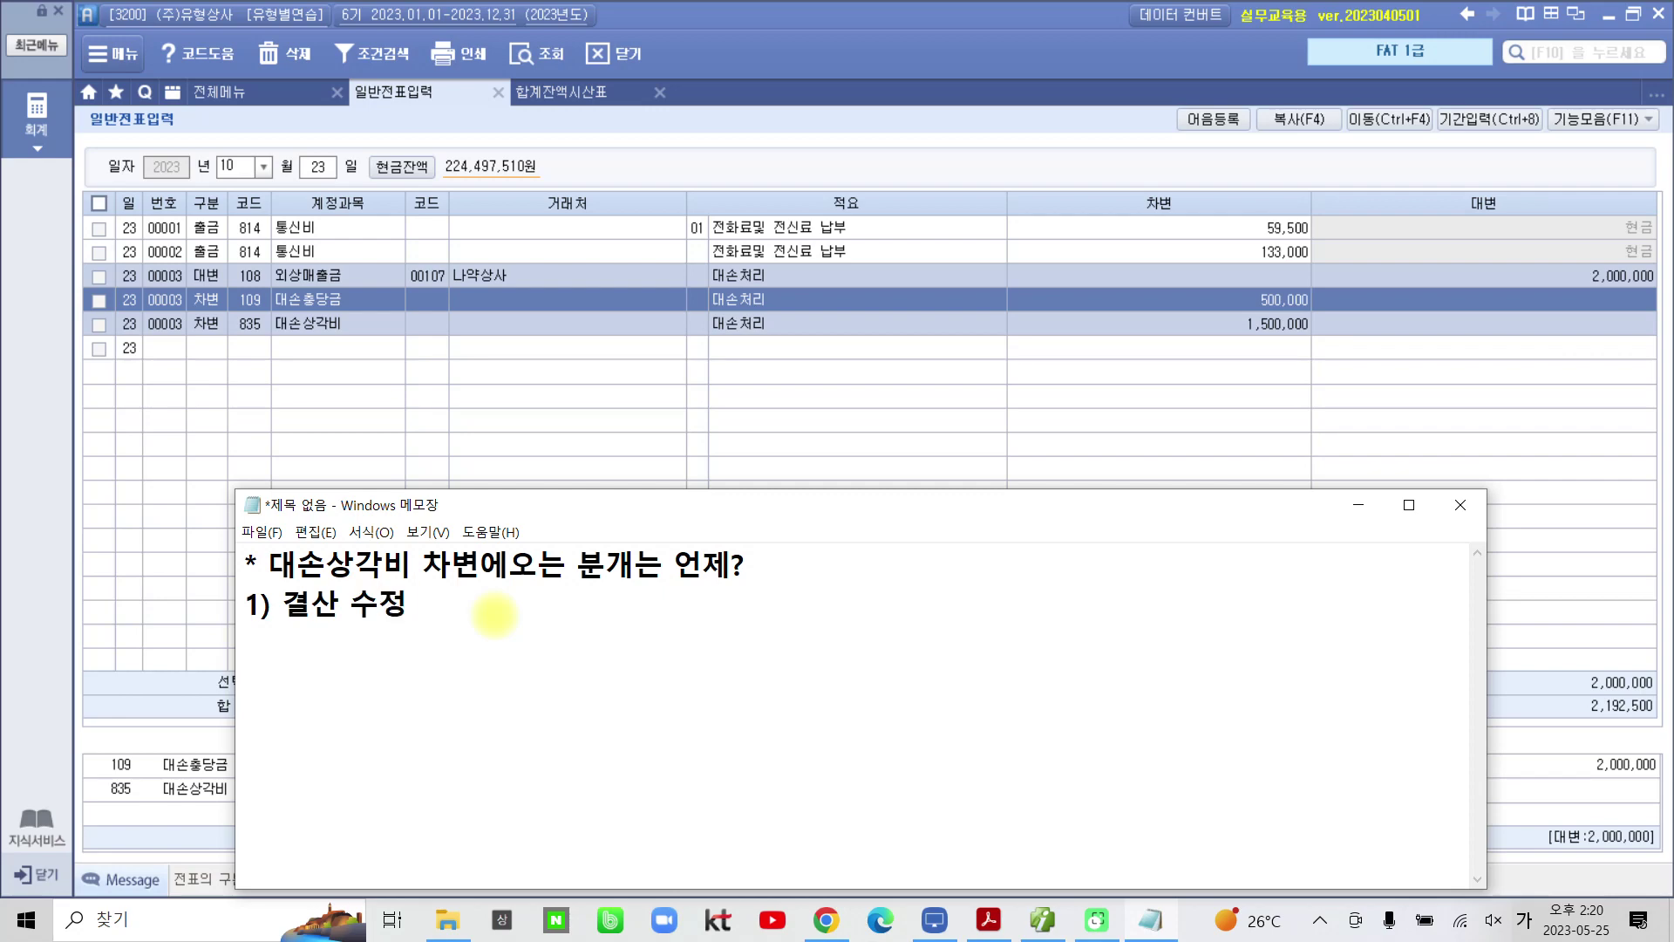
type("분개시")
key("BackSpace")
key("BackSpace")
type("에서")
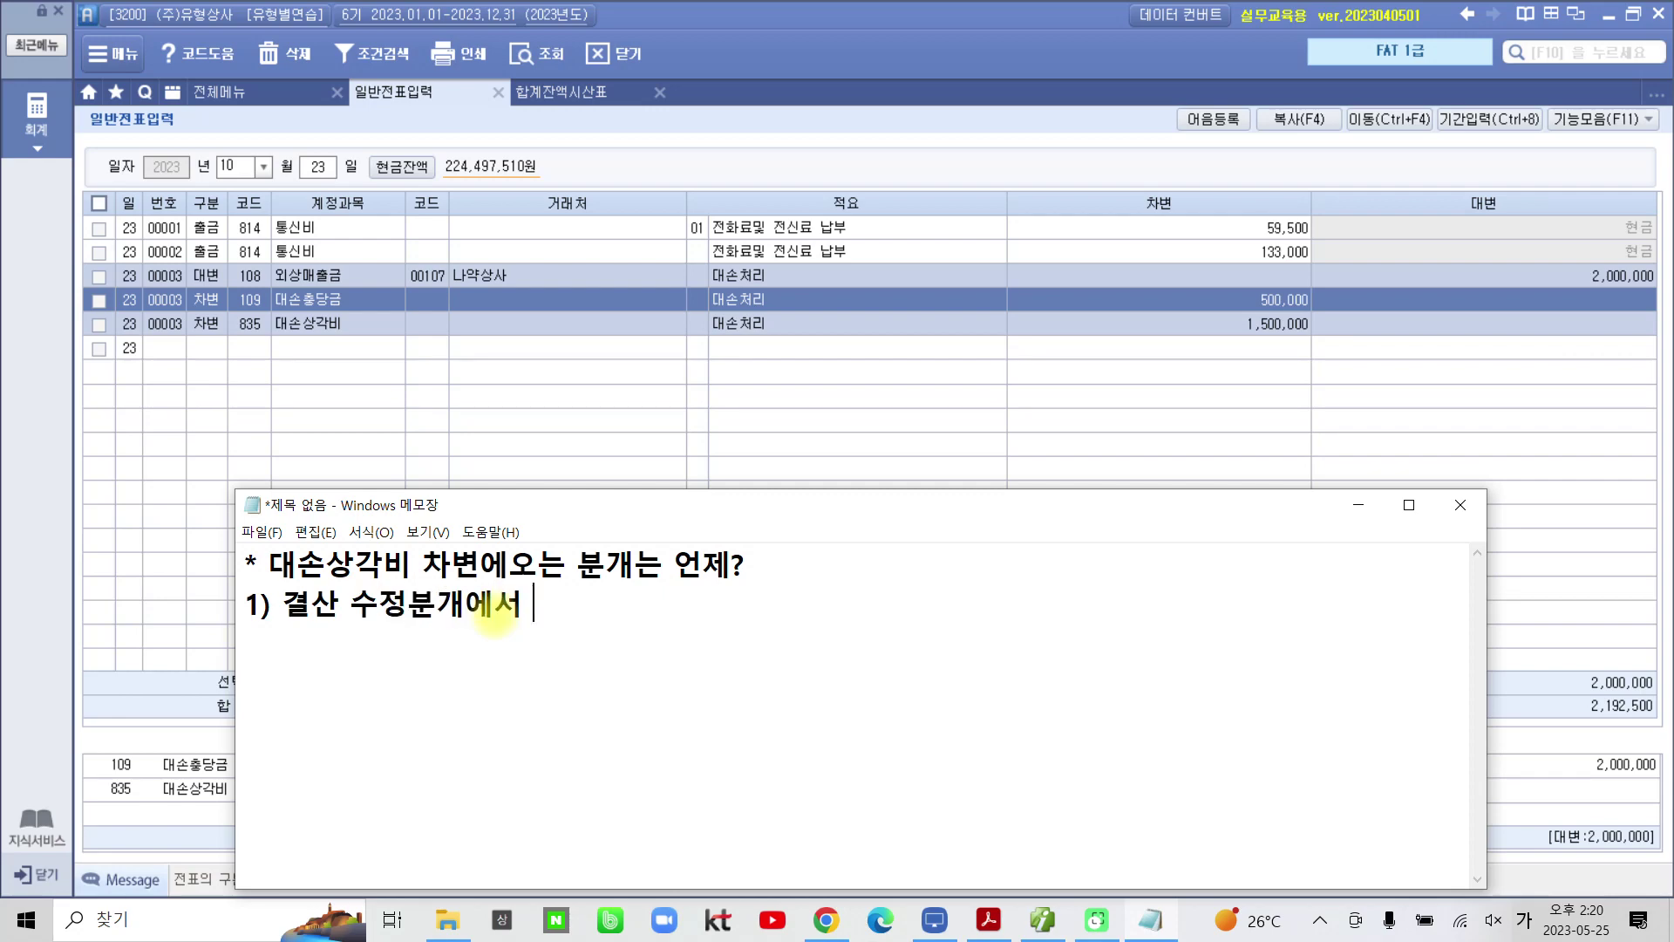
type(" 대손총")
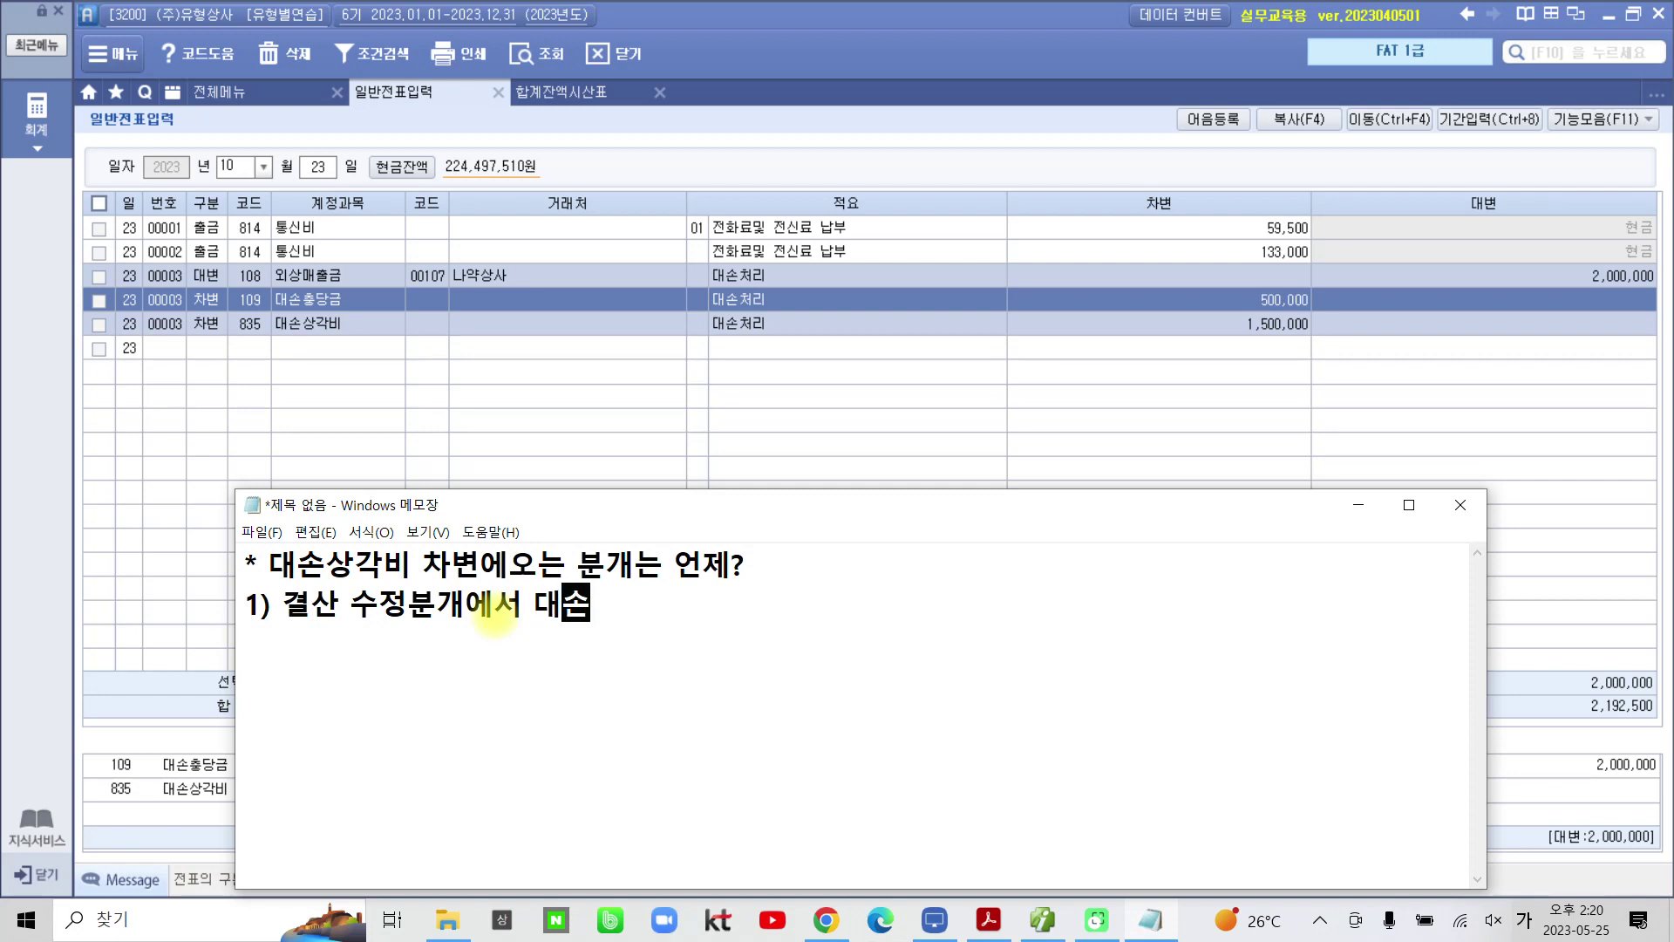
key("BackSpace")
key("BackSpace")
type("추충당금 추가")
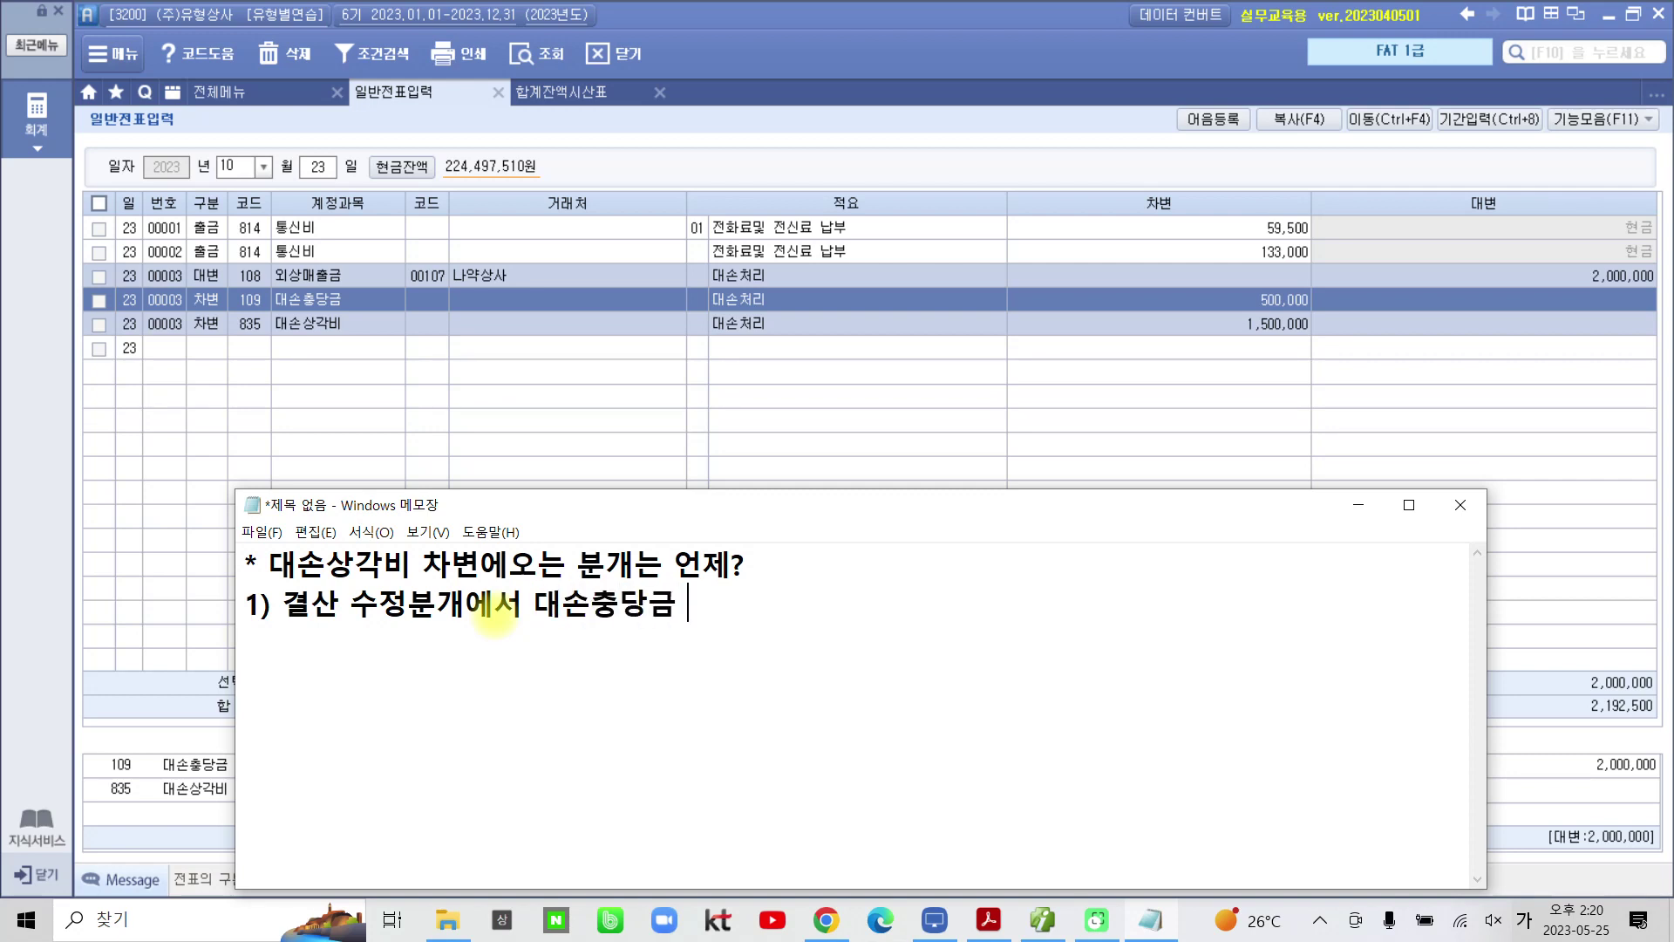
type("설정 분ㄱ")
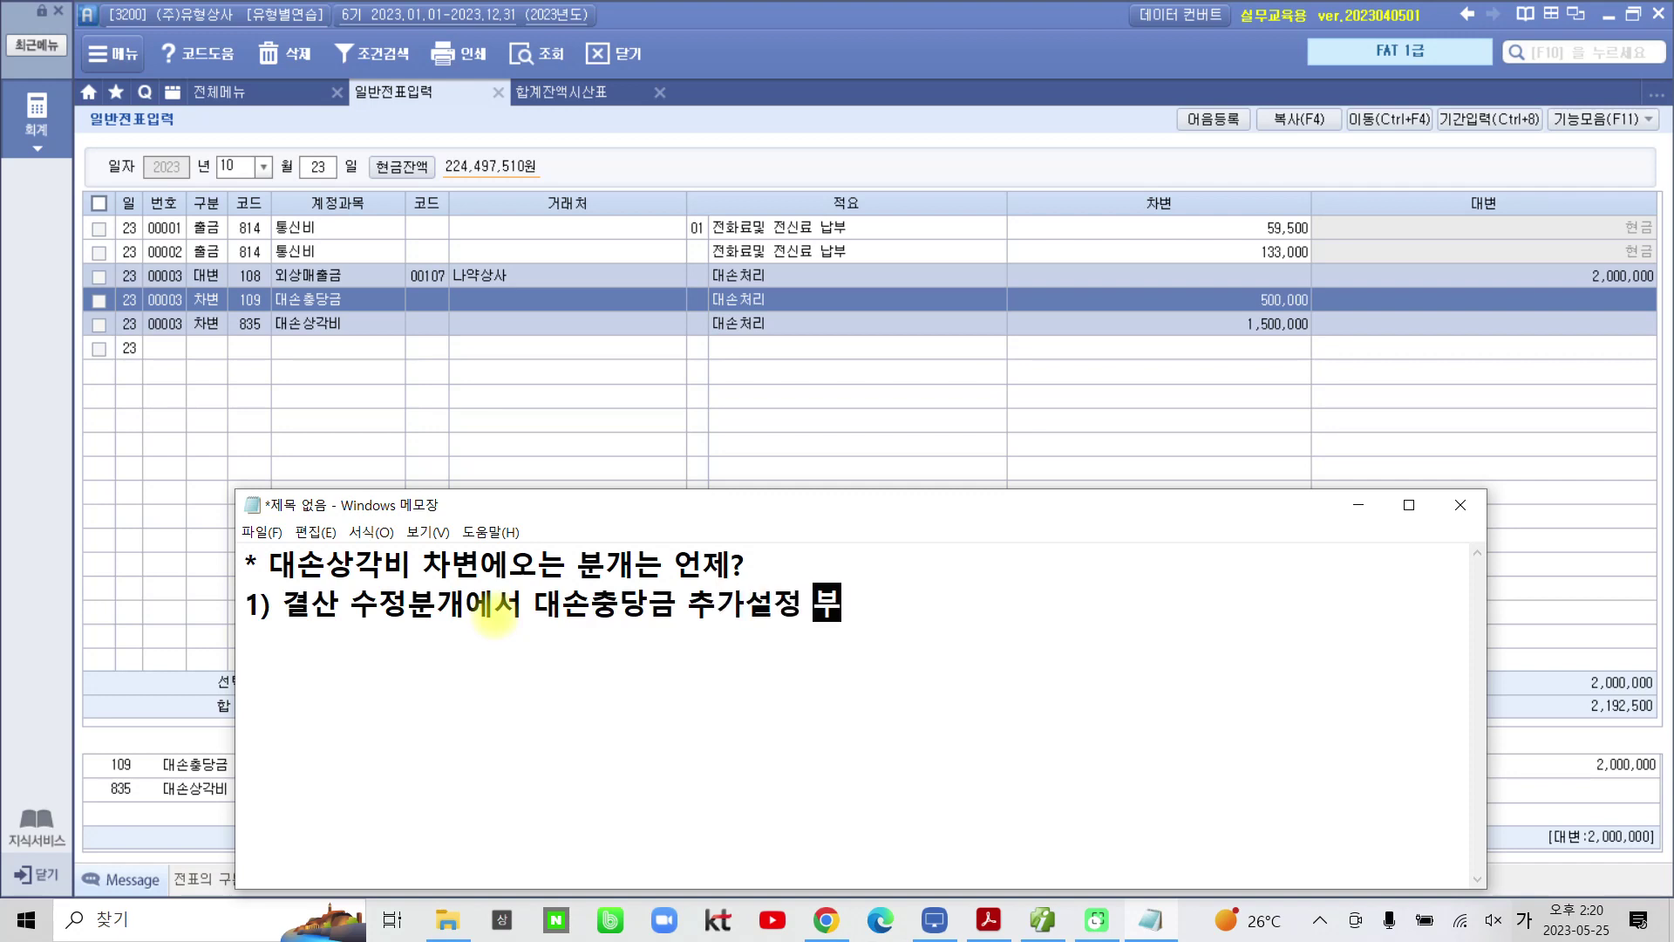
type("ㅐ")
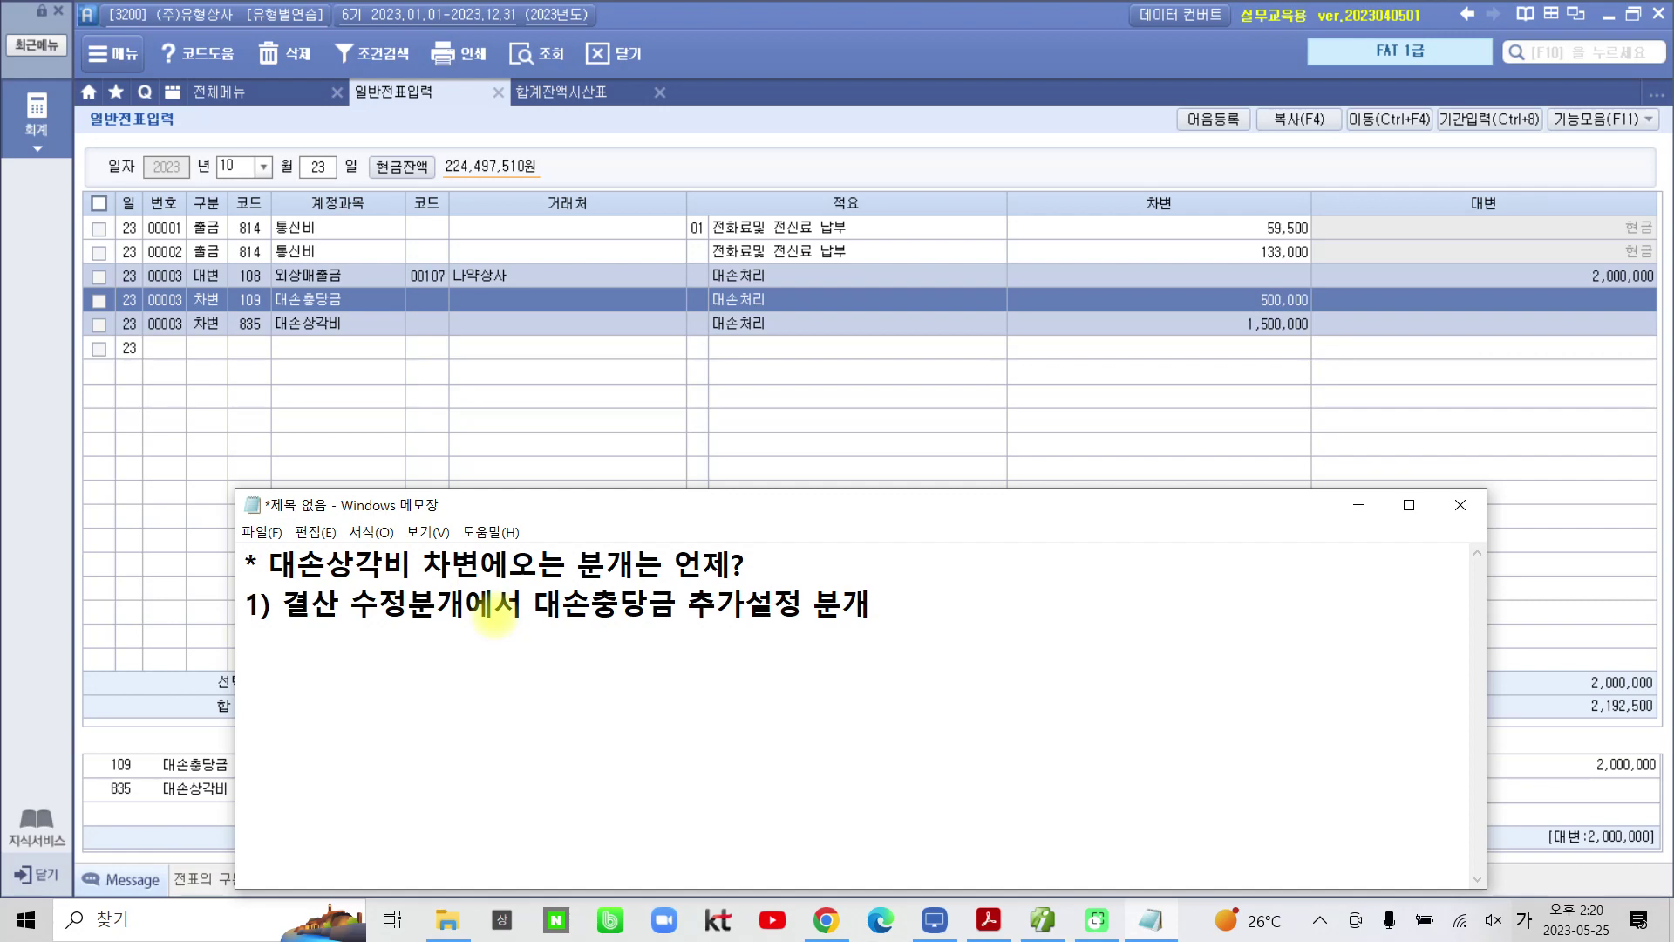
Step: Add the note's second item on a new line: "2) 대손처리 분개에서 대손충당금이 부족한 경우"
key("Return")
type("2)")
type(" 대손이")
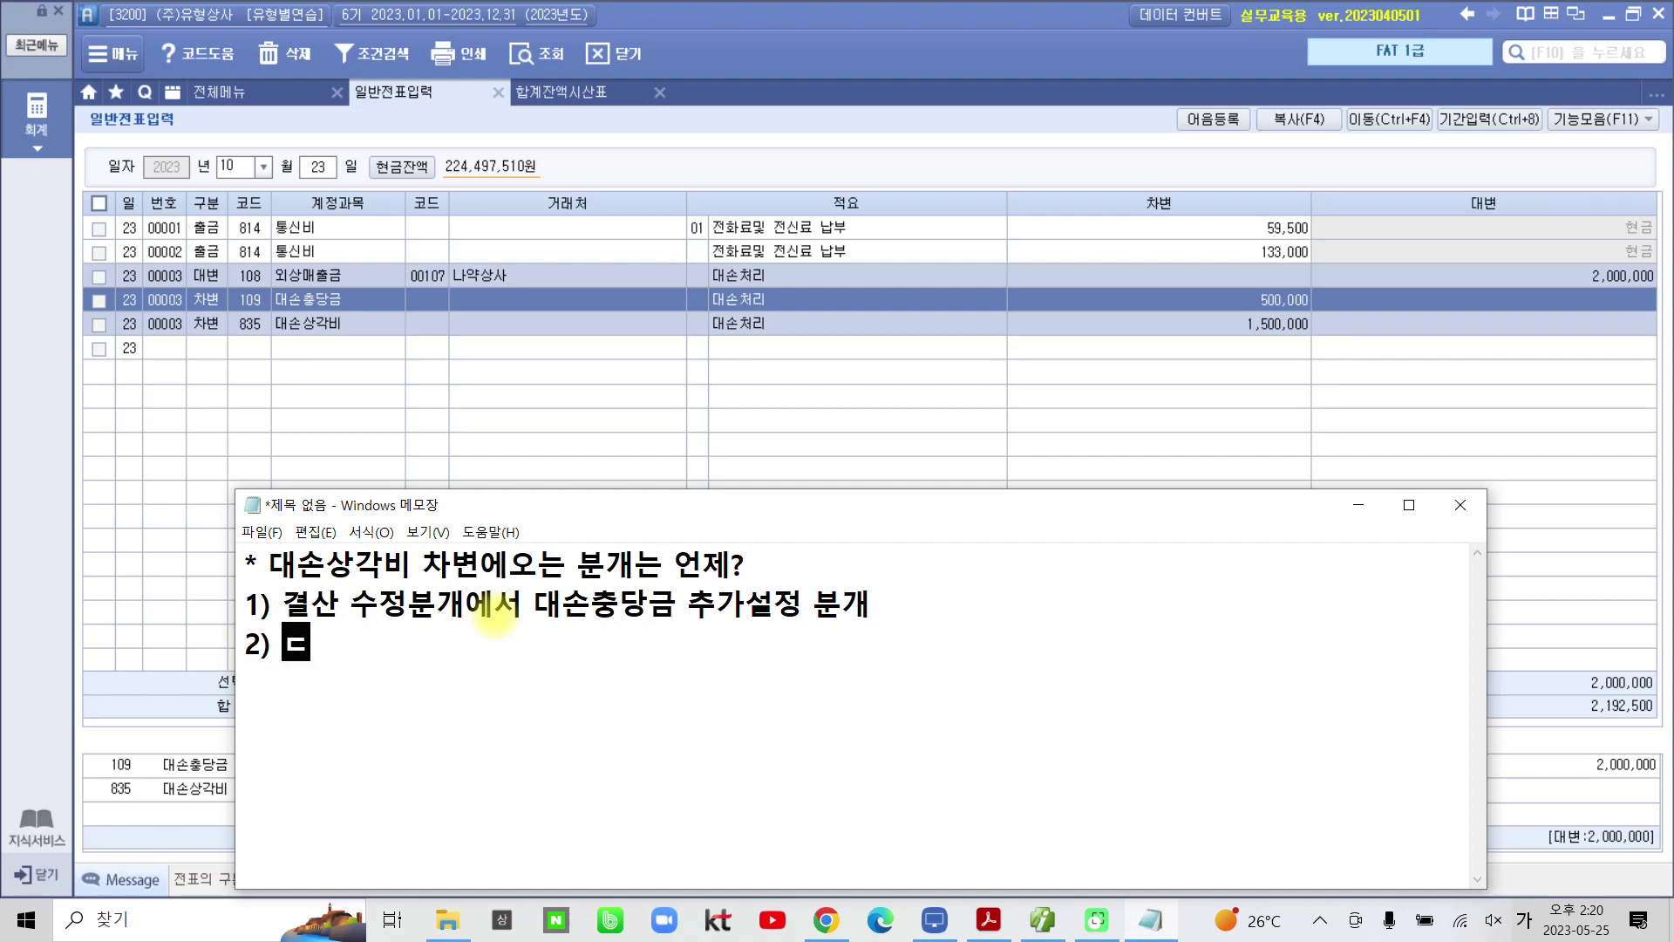
type(" ㅂ")
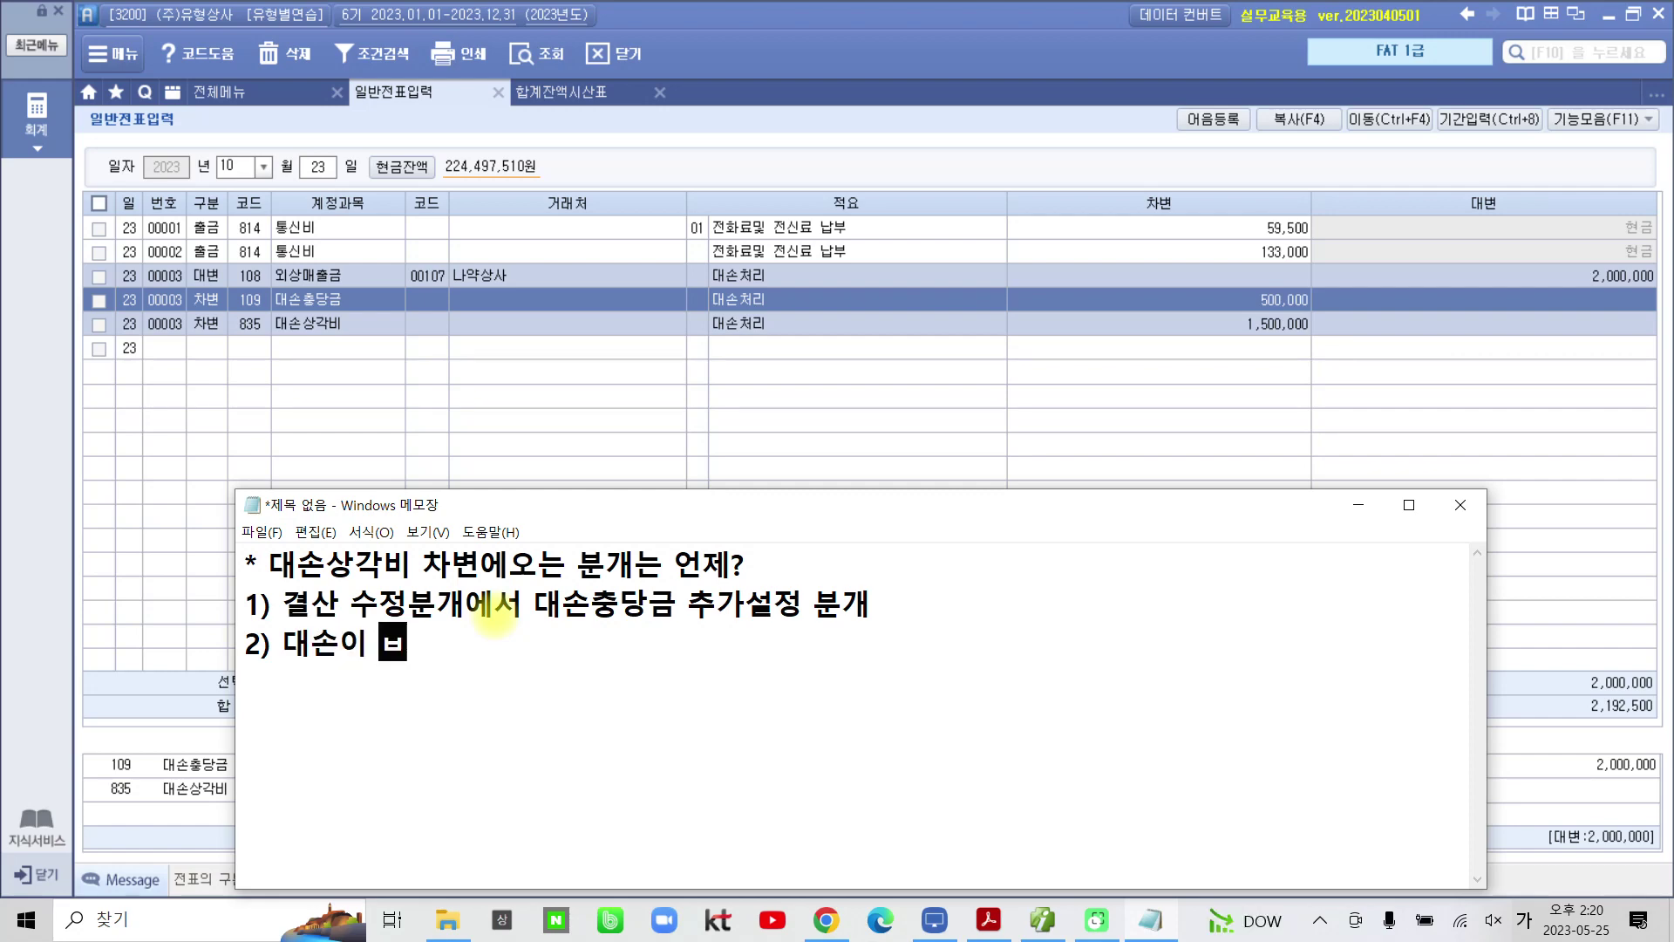
key("BackSpace")
key("BackSpace")
key("BackSpace")
type("처리")
type(" 분")
type("개에서 대")
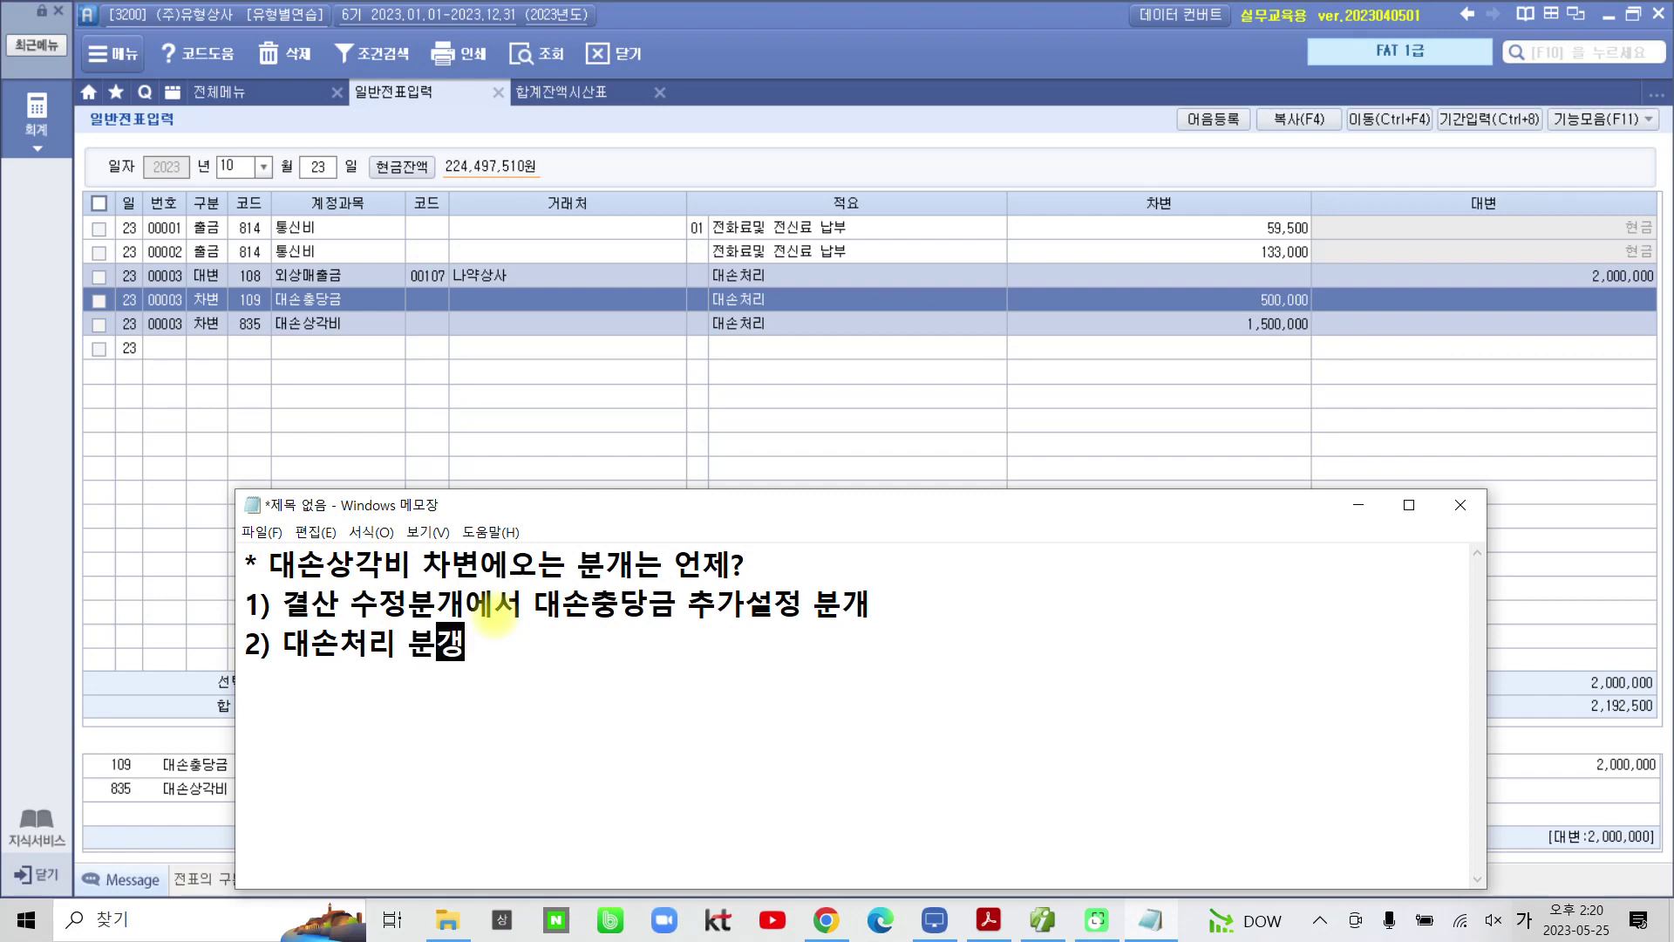
type("손")
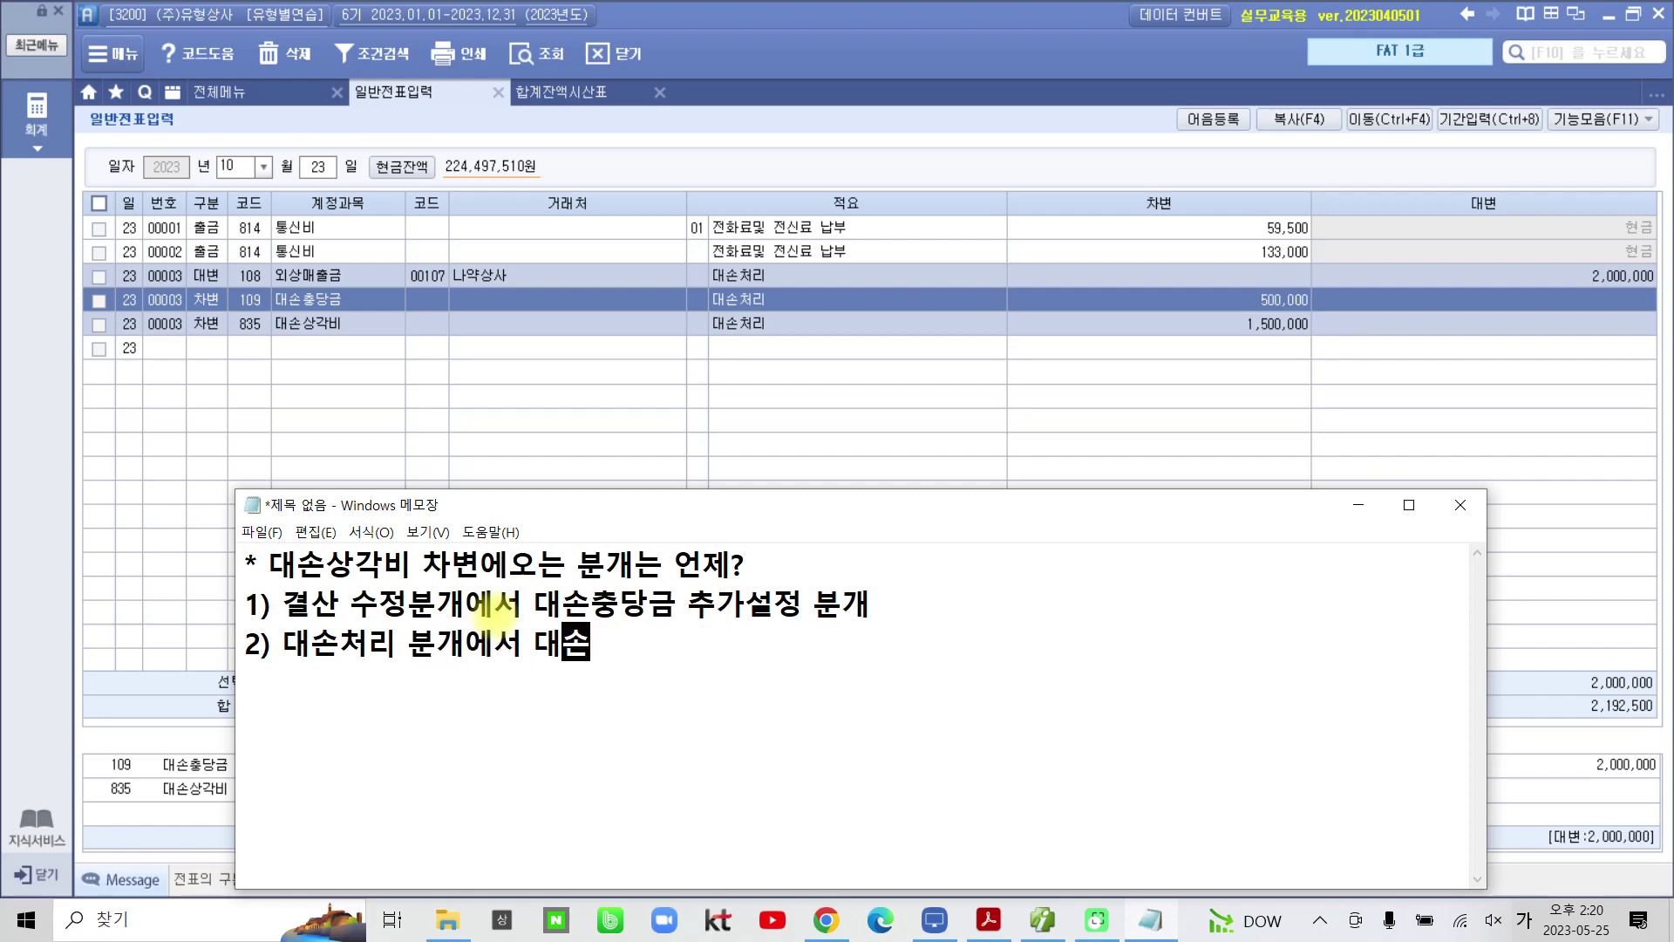
type("충당그금이 ")
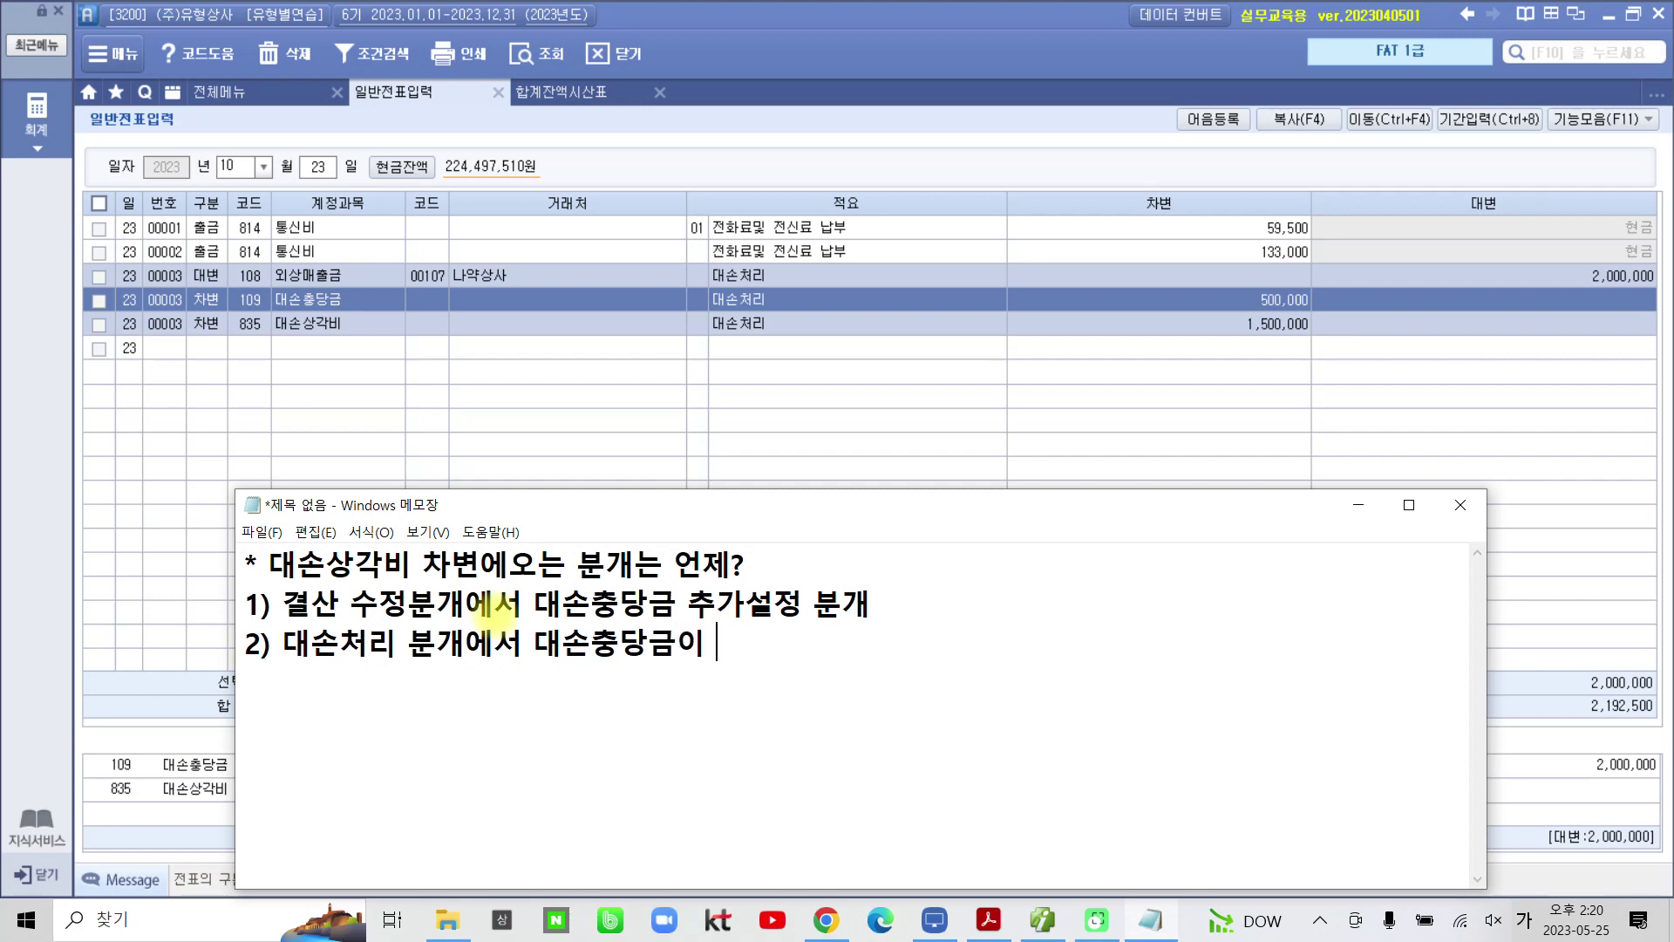
type("부족한 경ㅇ")
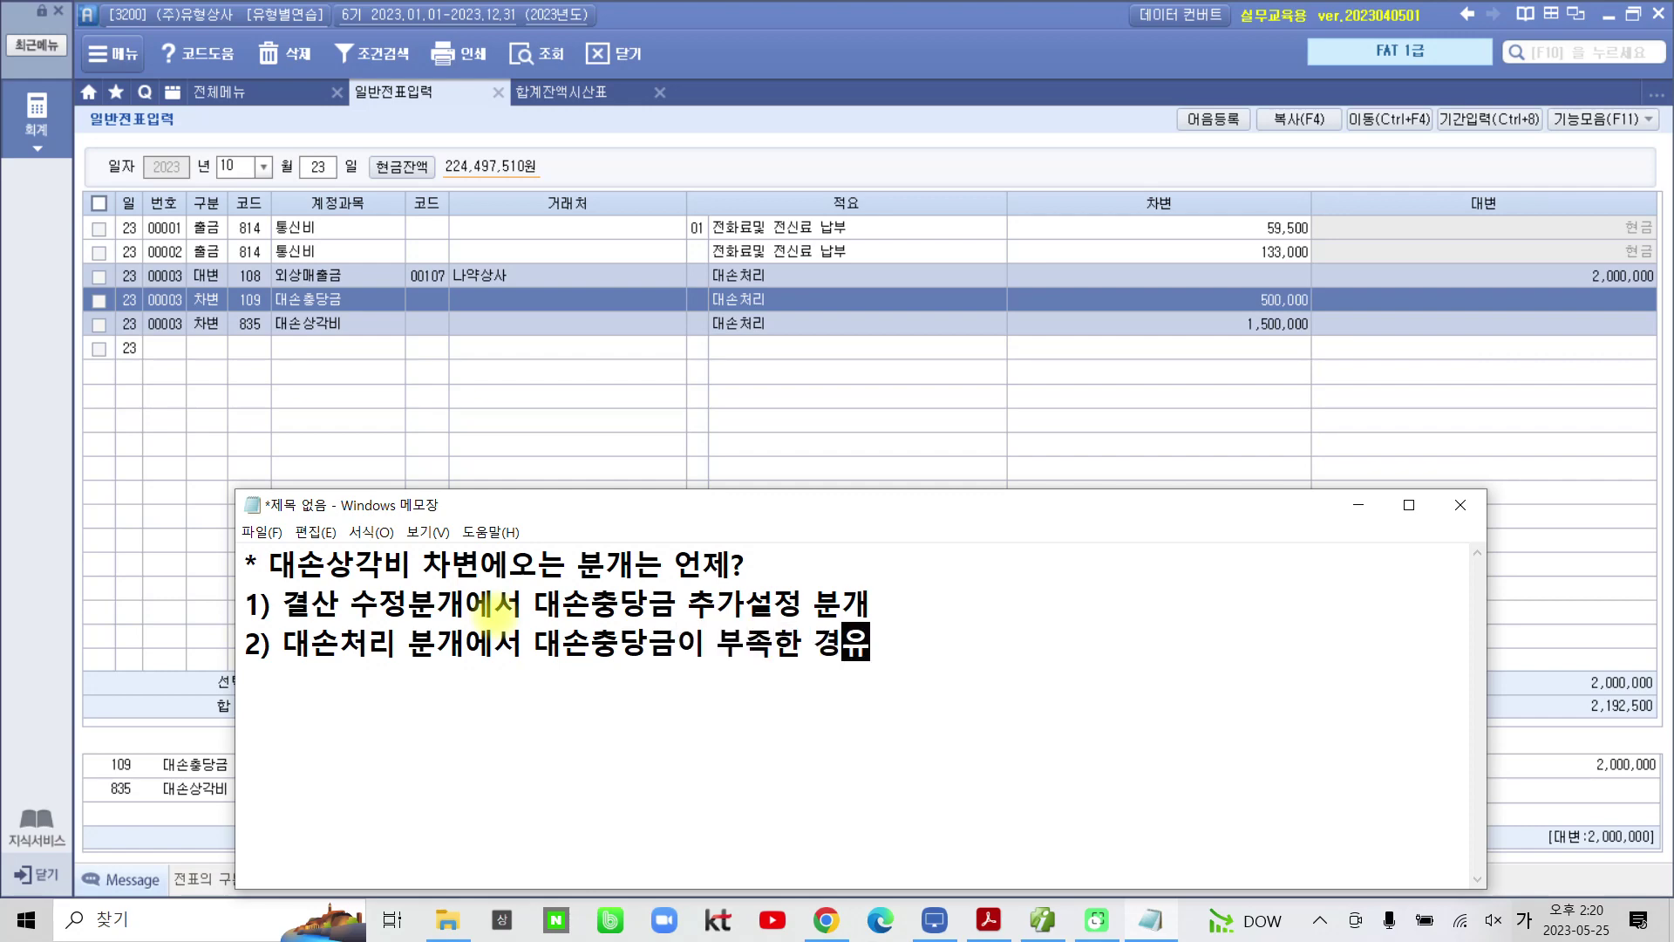
type("우.")
key("BackSpace")
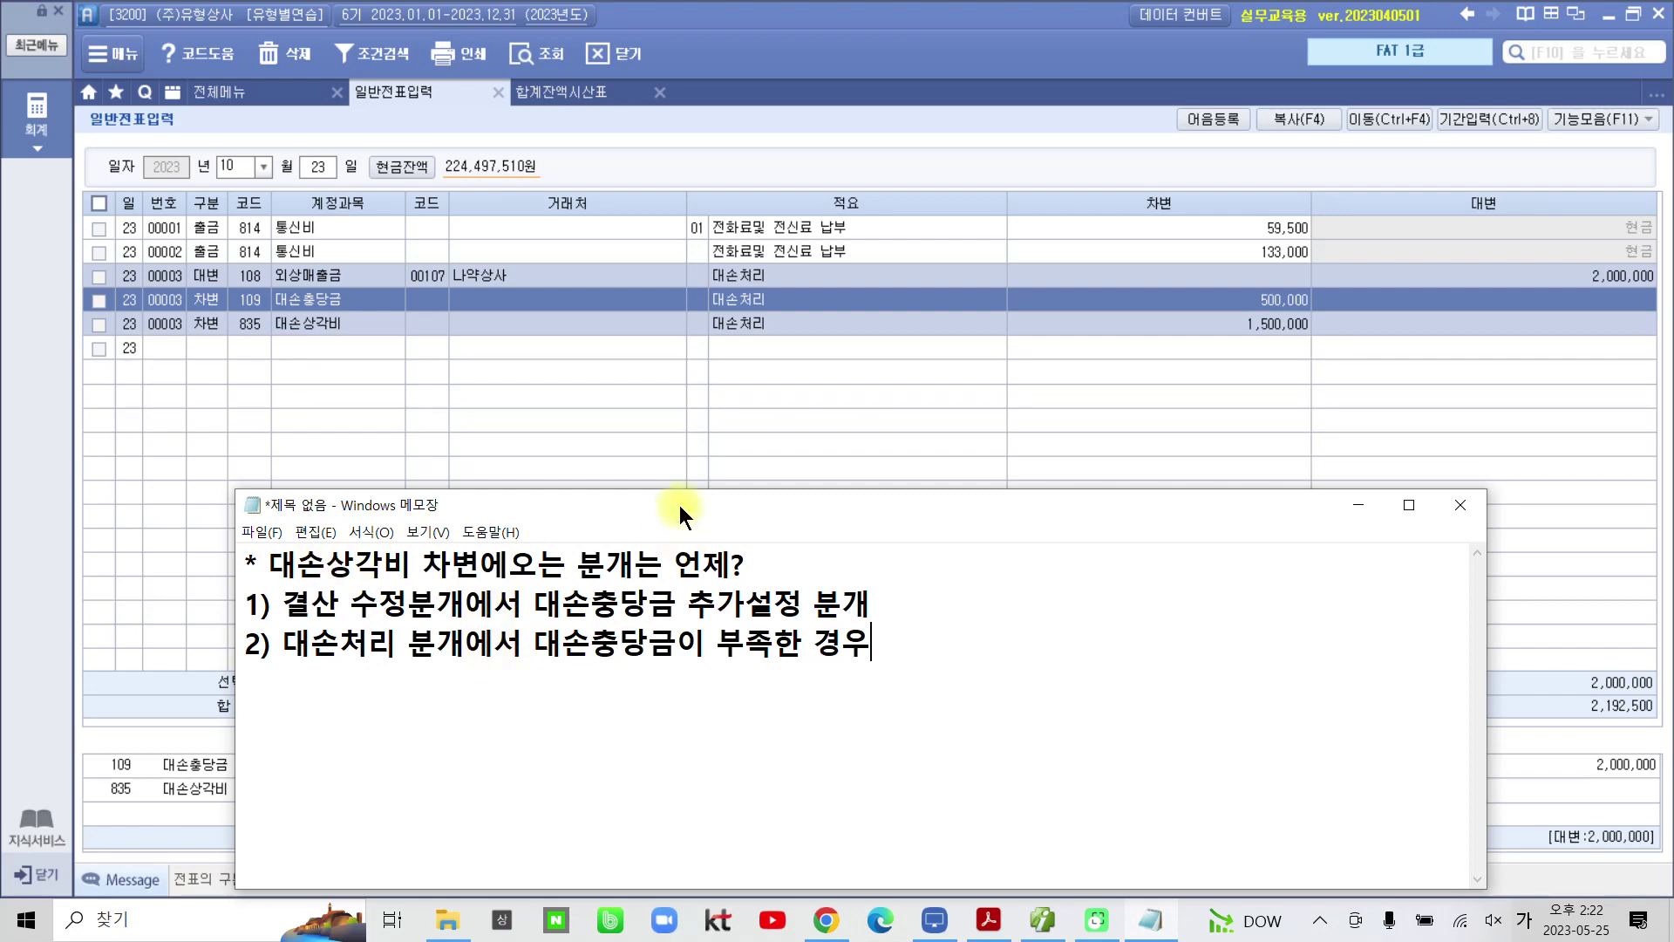
Step: Minimize the note window and close LonelyScreen AirPlay Receiver, postponing its subscription offer
mouse_move(679, 490)
left_mouse_down()
mouse_move(703, 610)
mouse_move(667, 511)
left_mouse_up()
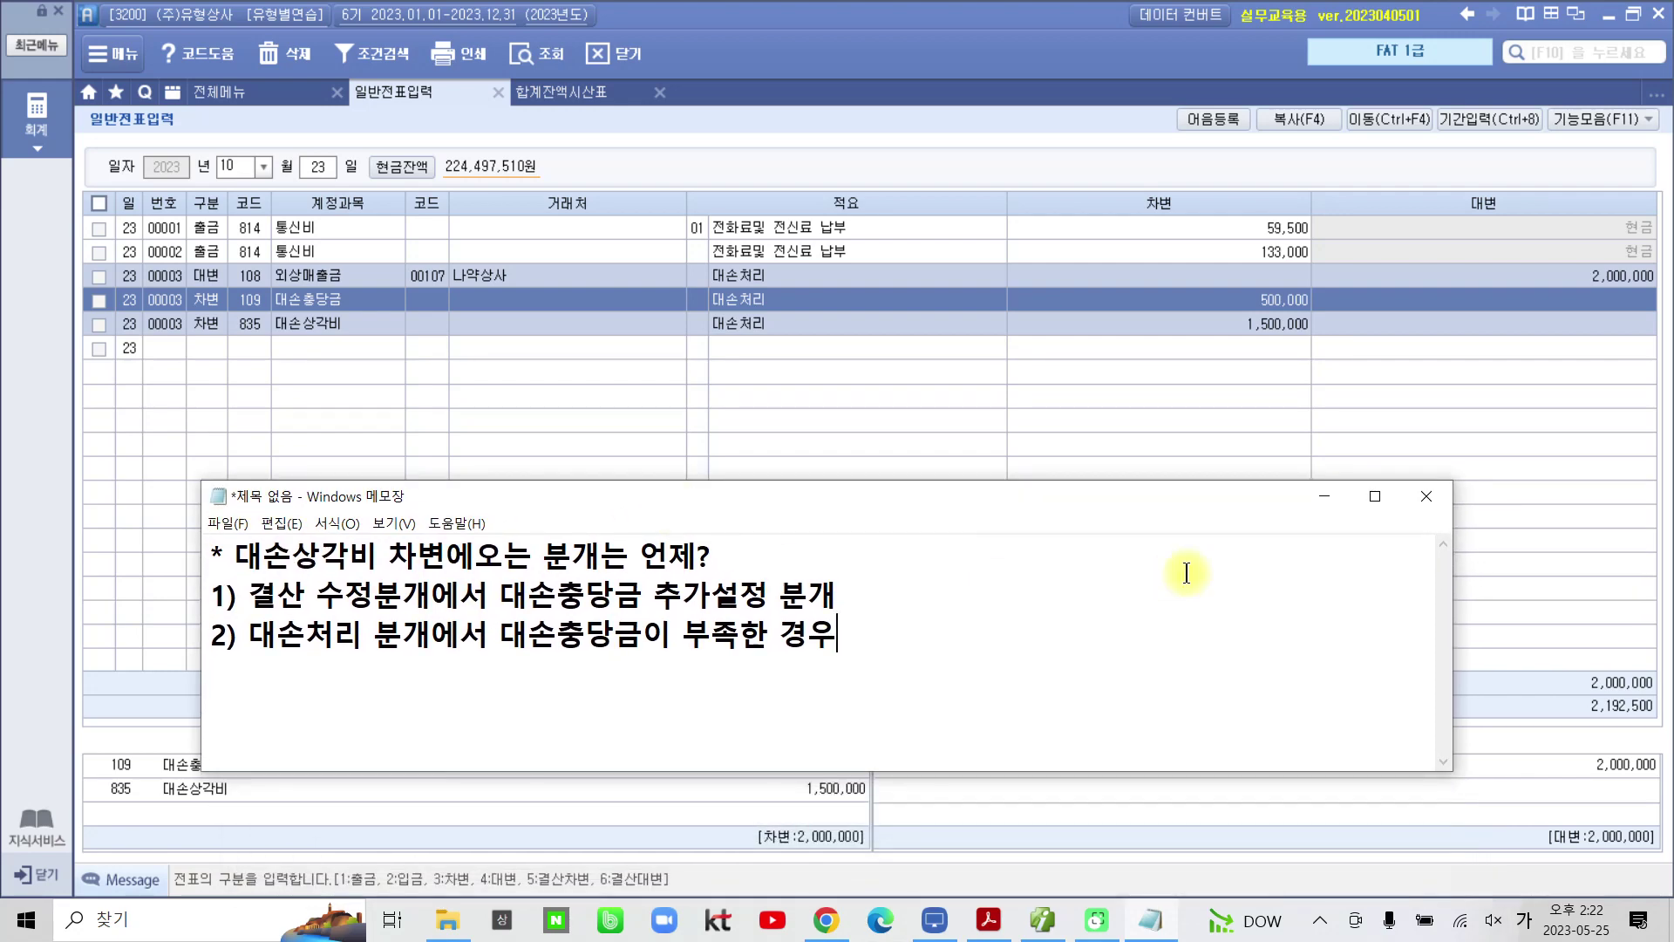
left_click(1327, 501)
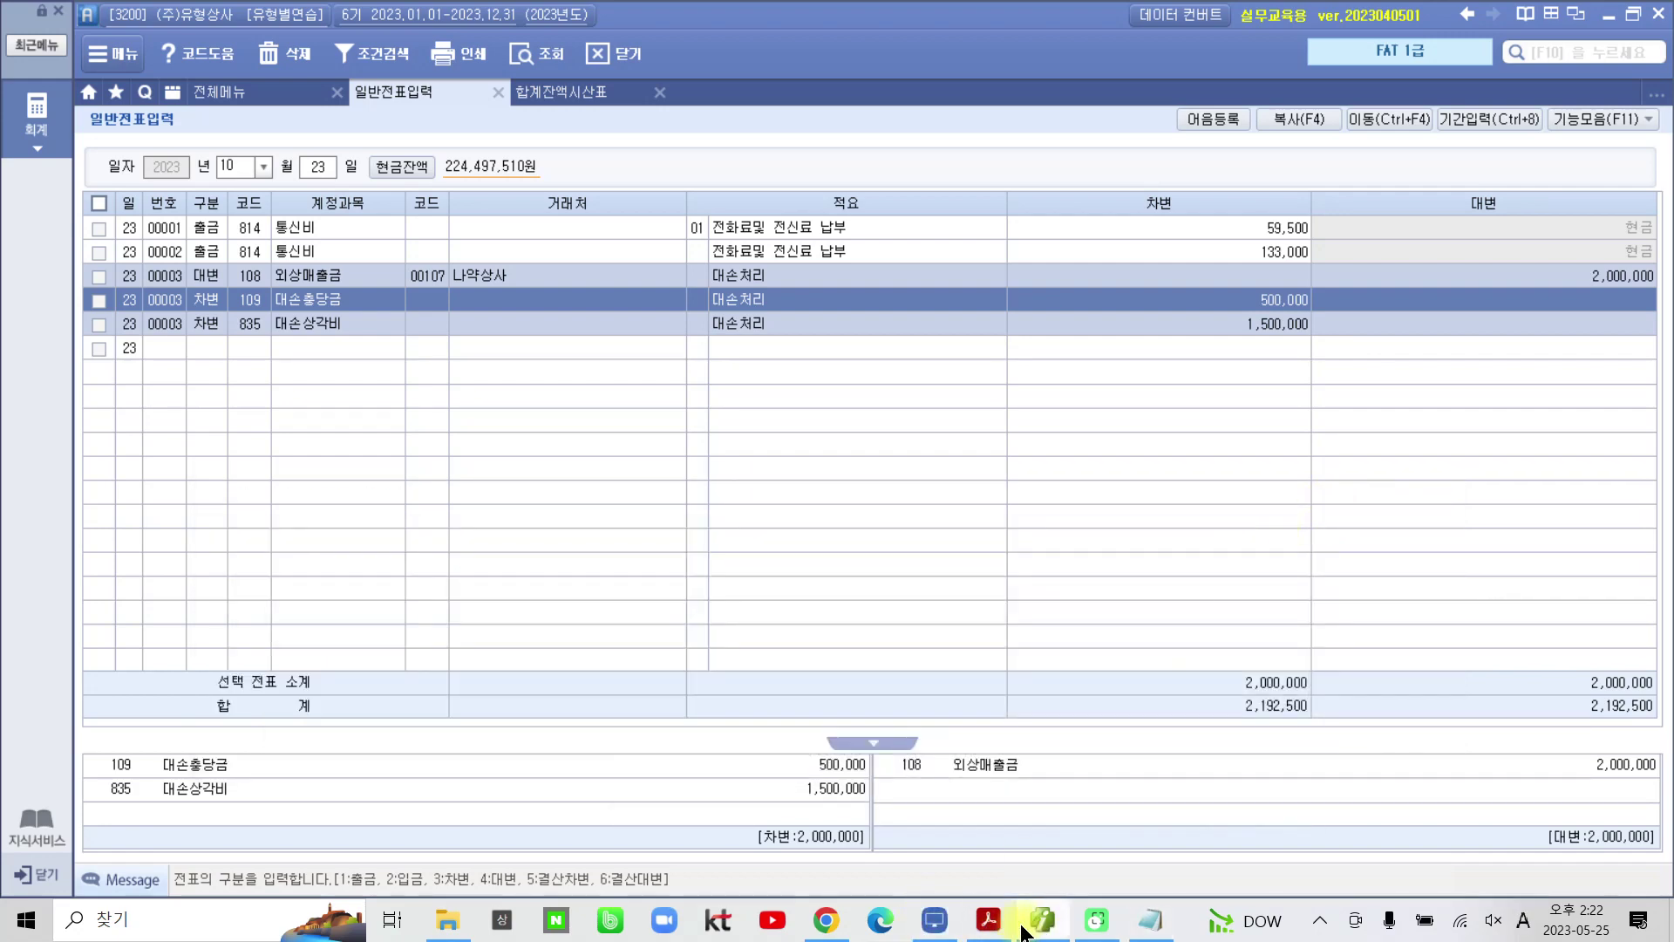
left_click(933, 920)
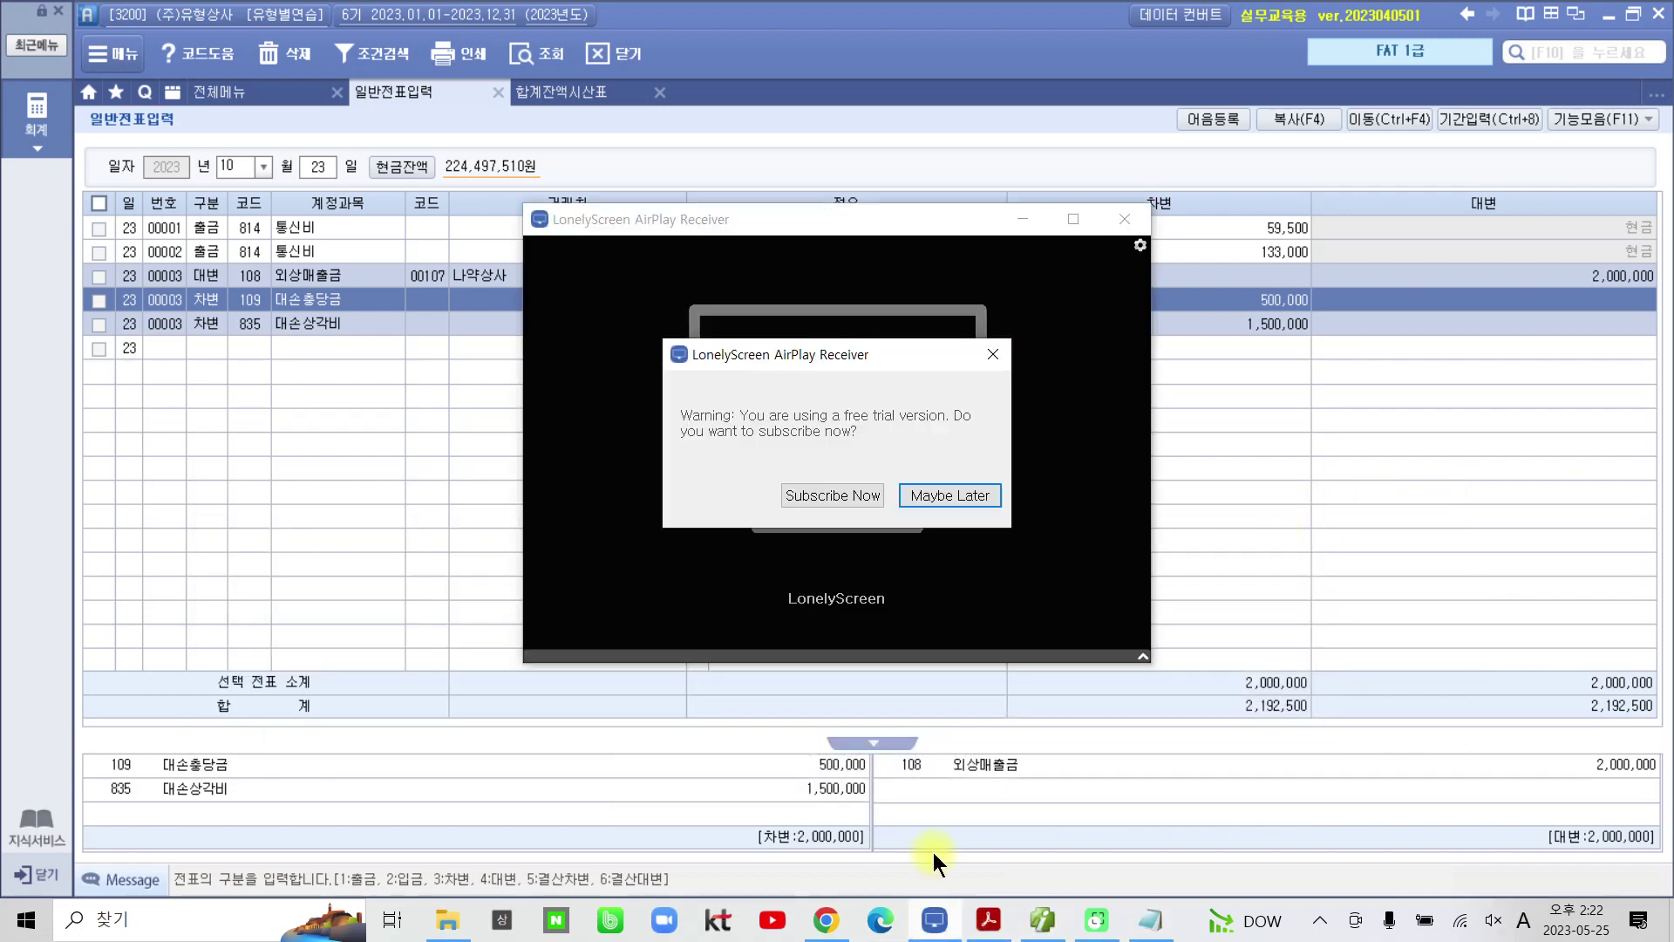
left_click(964, 496)
left_click(1125, 220)
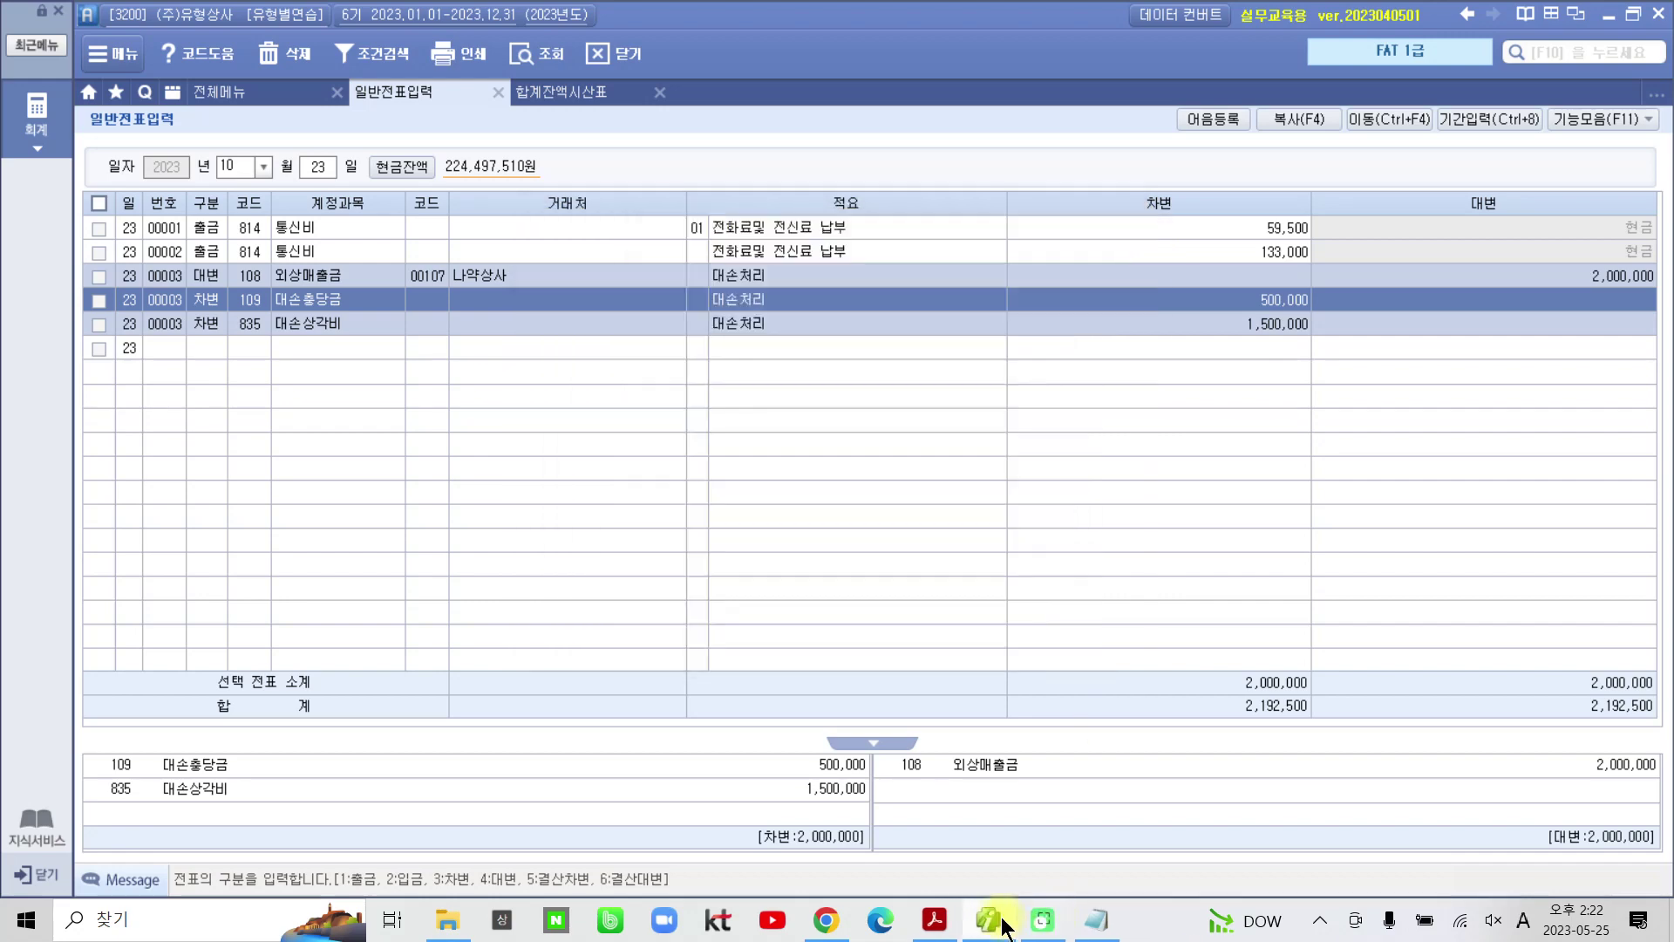
Step: Switch to the exercise PDF in Acrobat Reader and highlight "단기대여금 5,000,000원이" and "회수불능으로 확인되었다" in the October 24 transaction
left_click(950, 928)
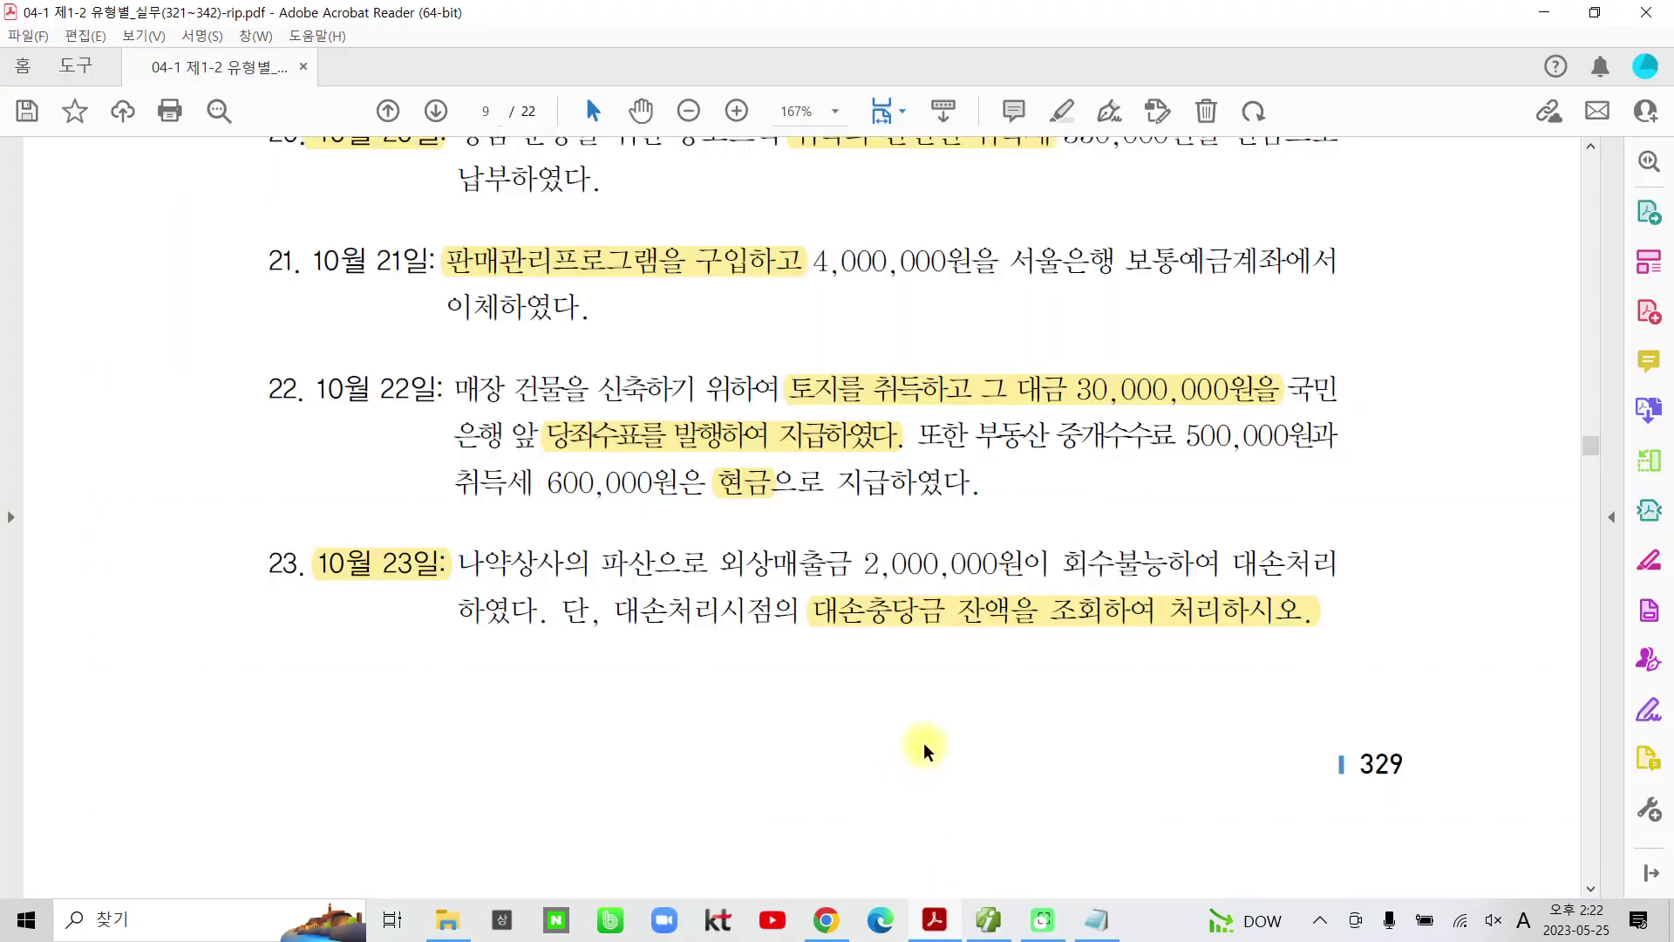
scroll(860, 748, "down", 7)
scroll(731, 776, "down", 3)
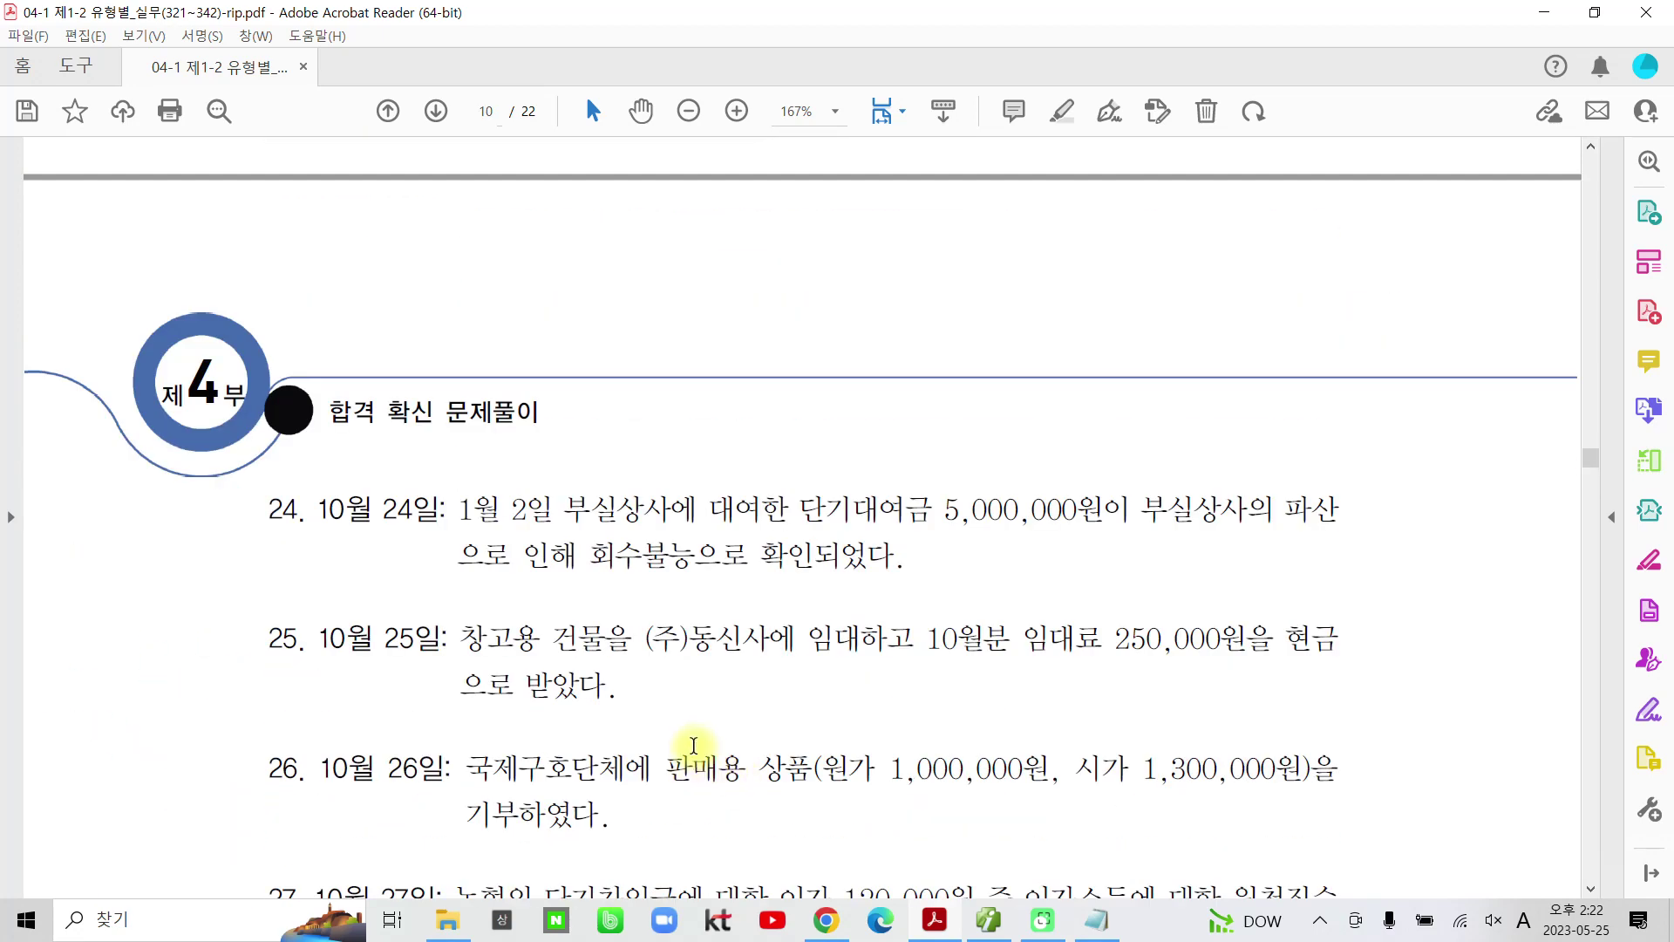
scroll(654, 750, "down", 1)
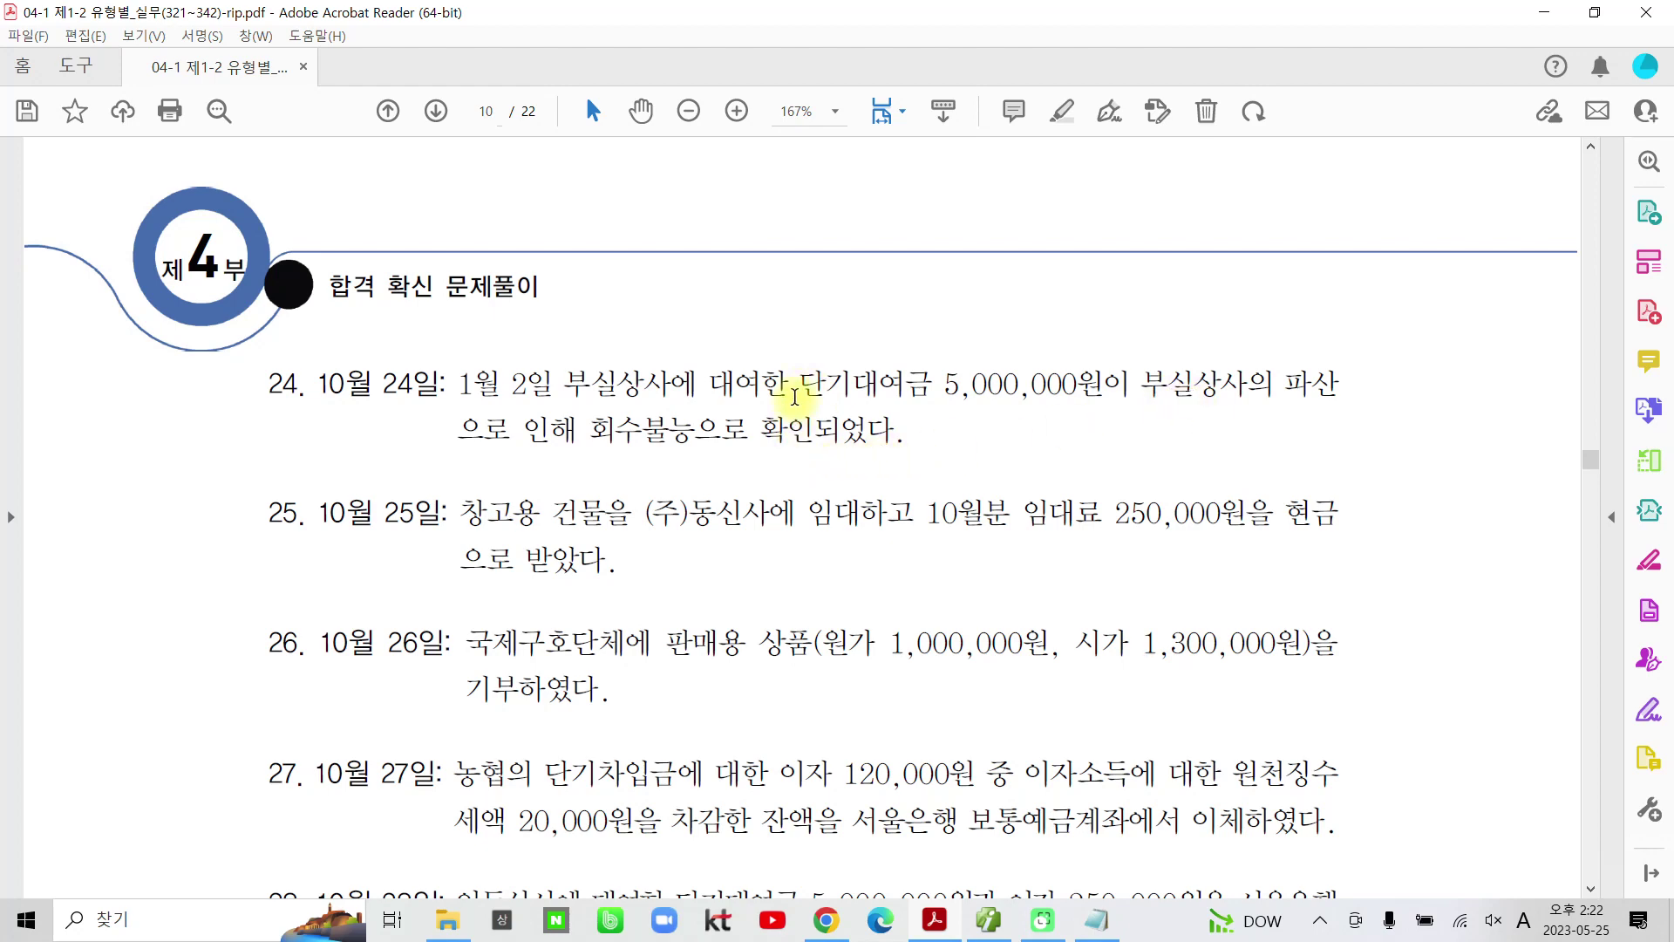
left_click_drag(797, 382, 1030, 384)
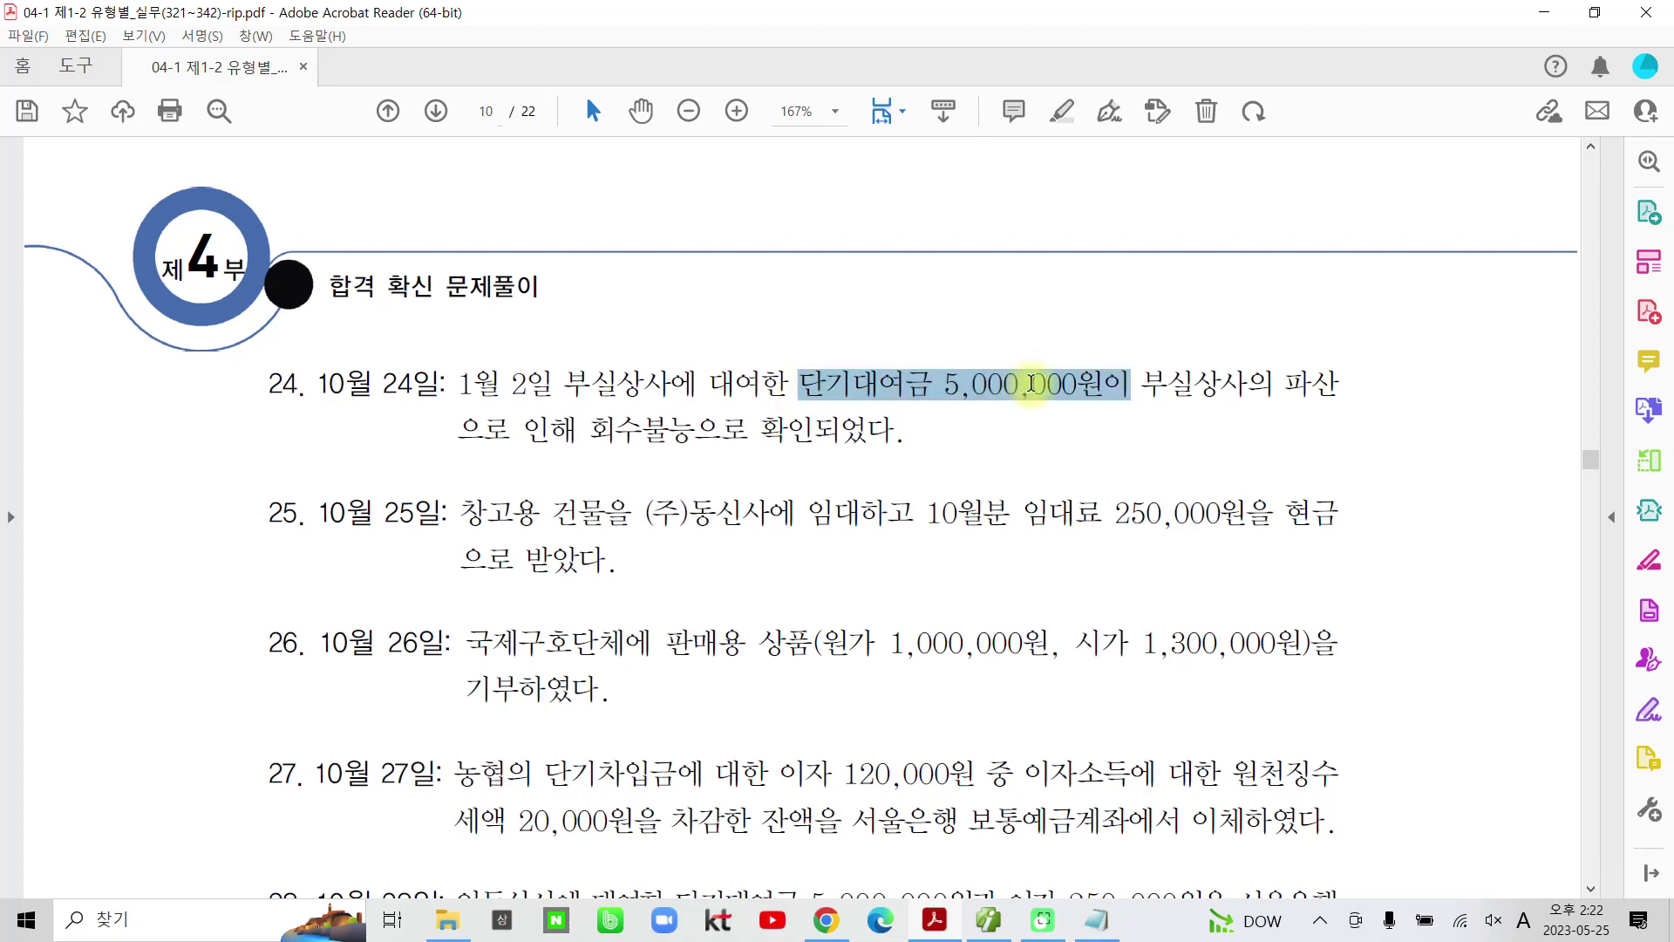
left_click(1057, 297)
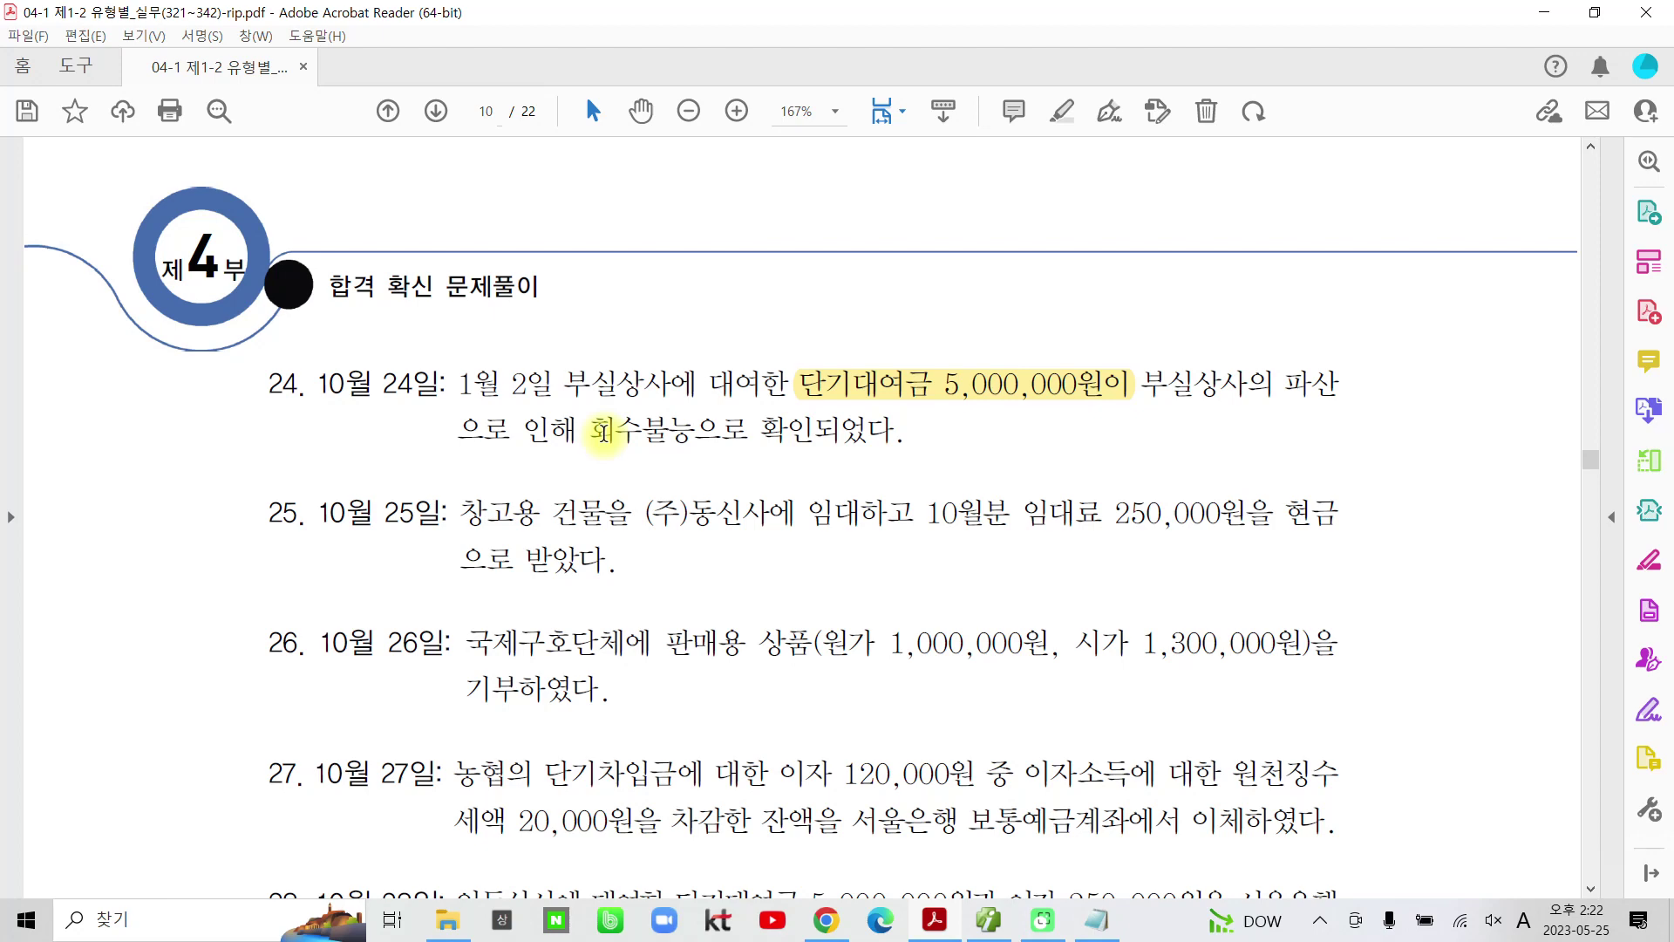
left_click_drag(590, 429, 894, 431)
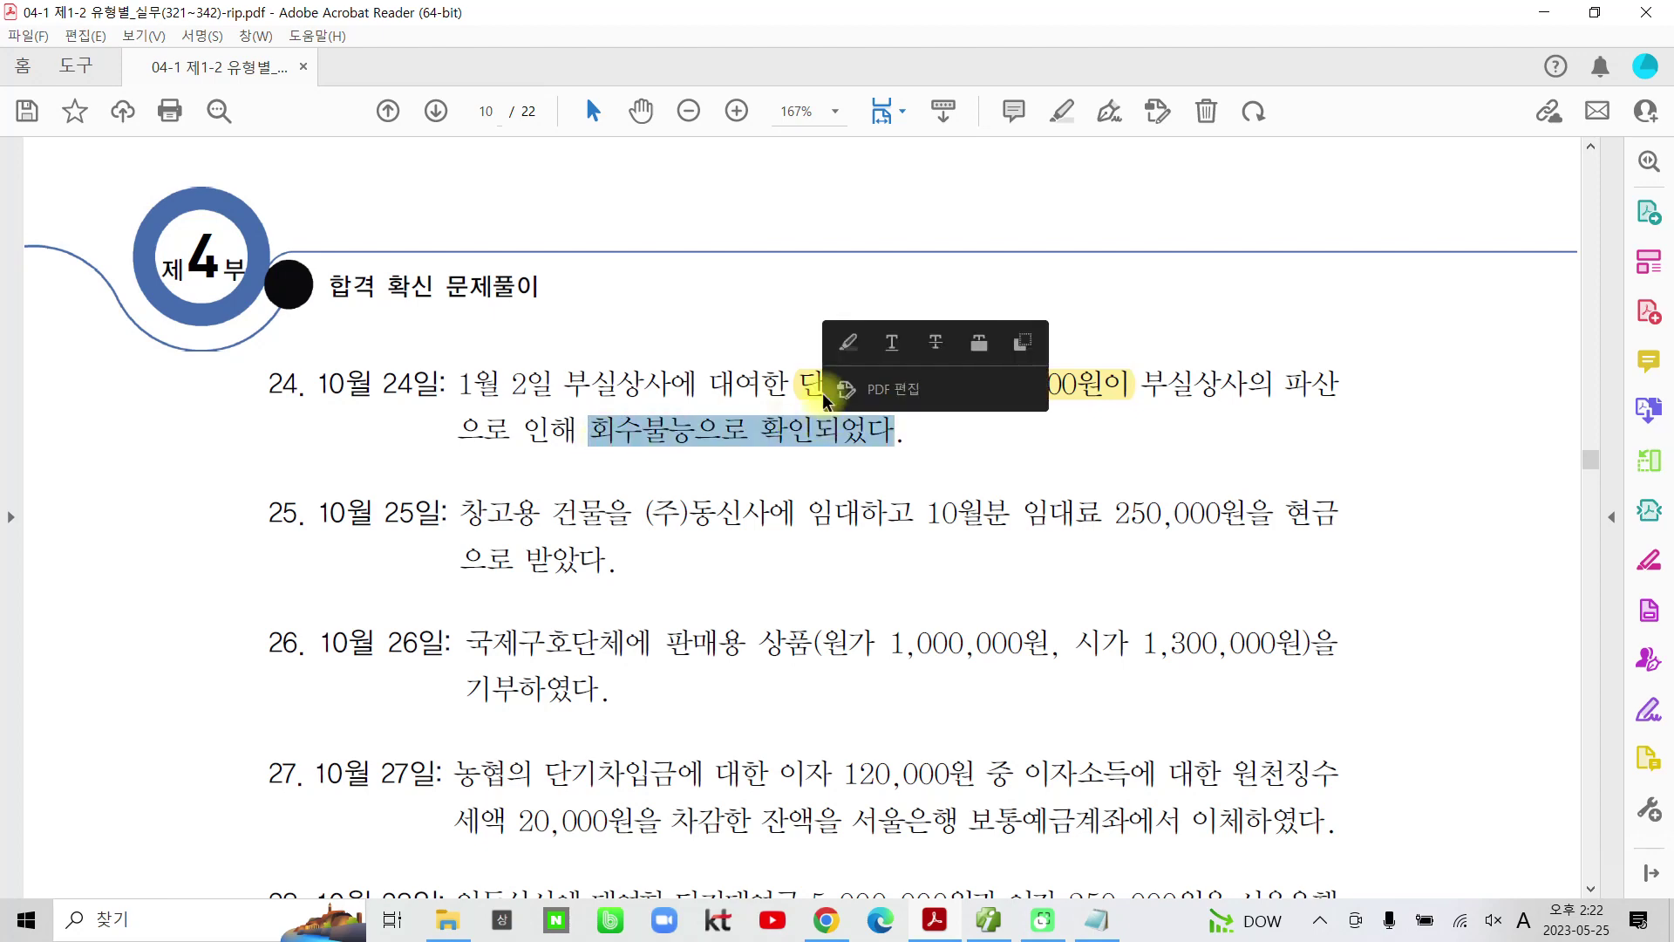
left_click(848, 342)
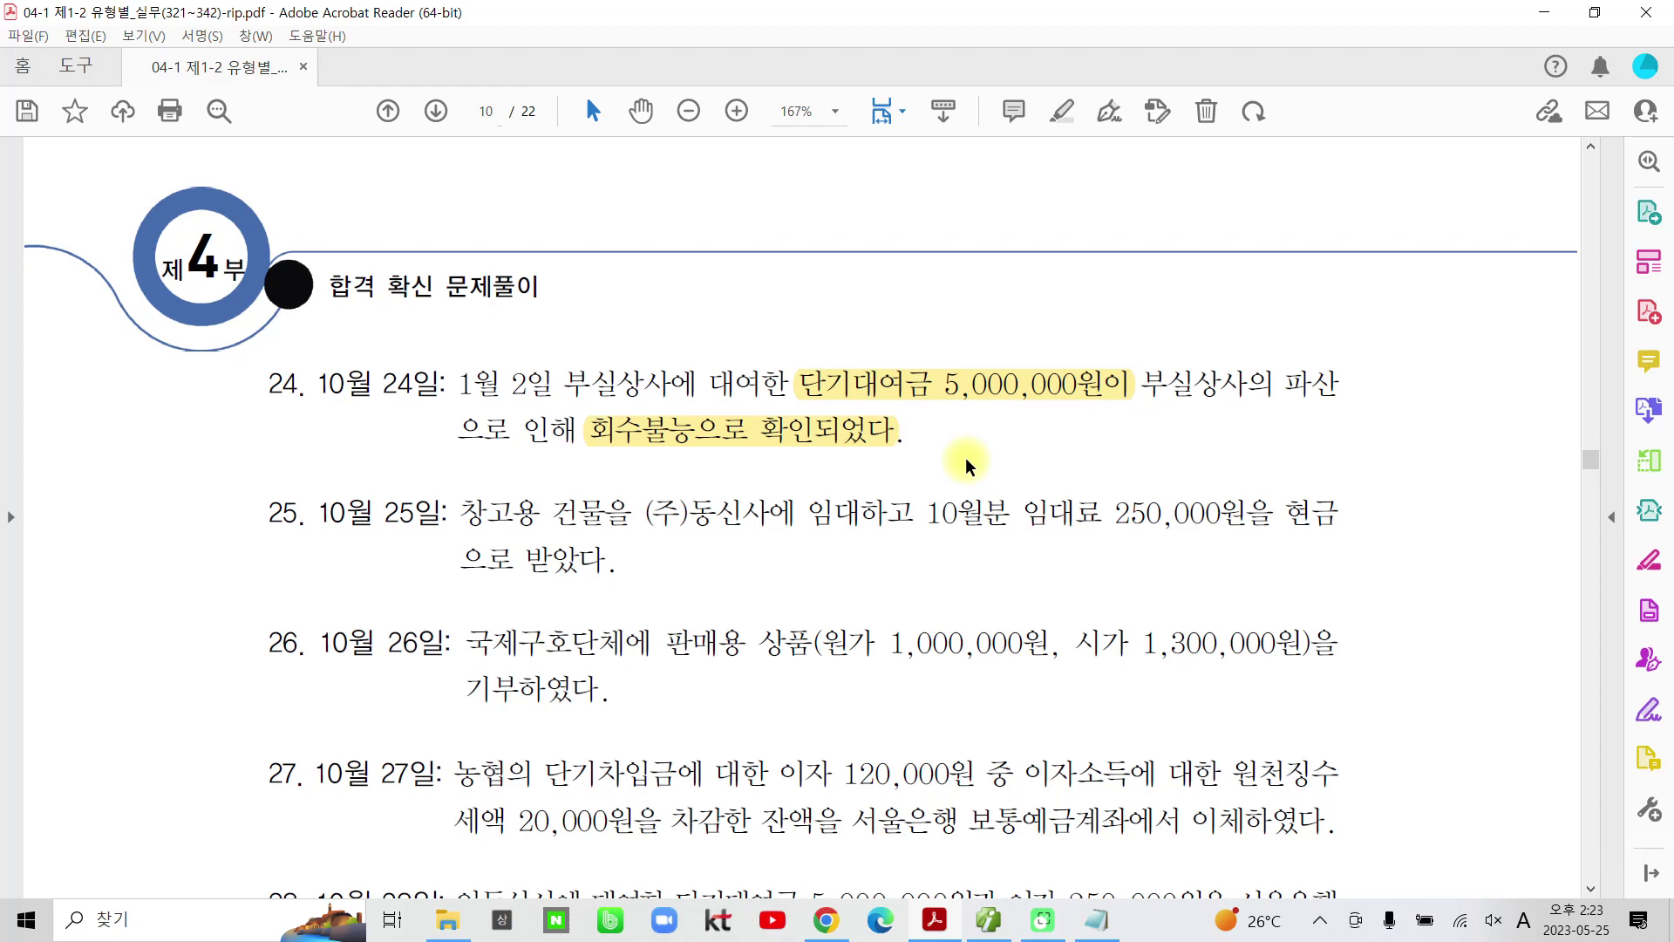
Step: Switch back to the accounting program and query the 합계잔액시산표 as of October 24, 2023
left_click(989, 920)
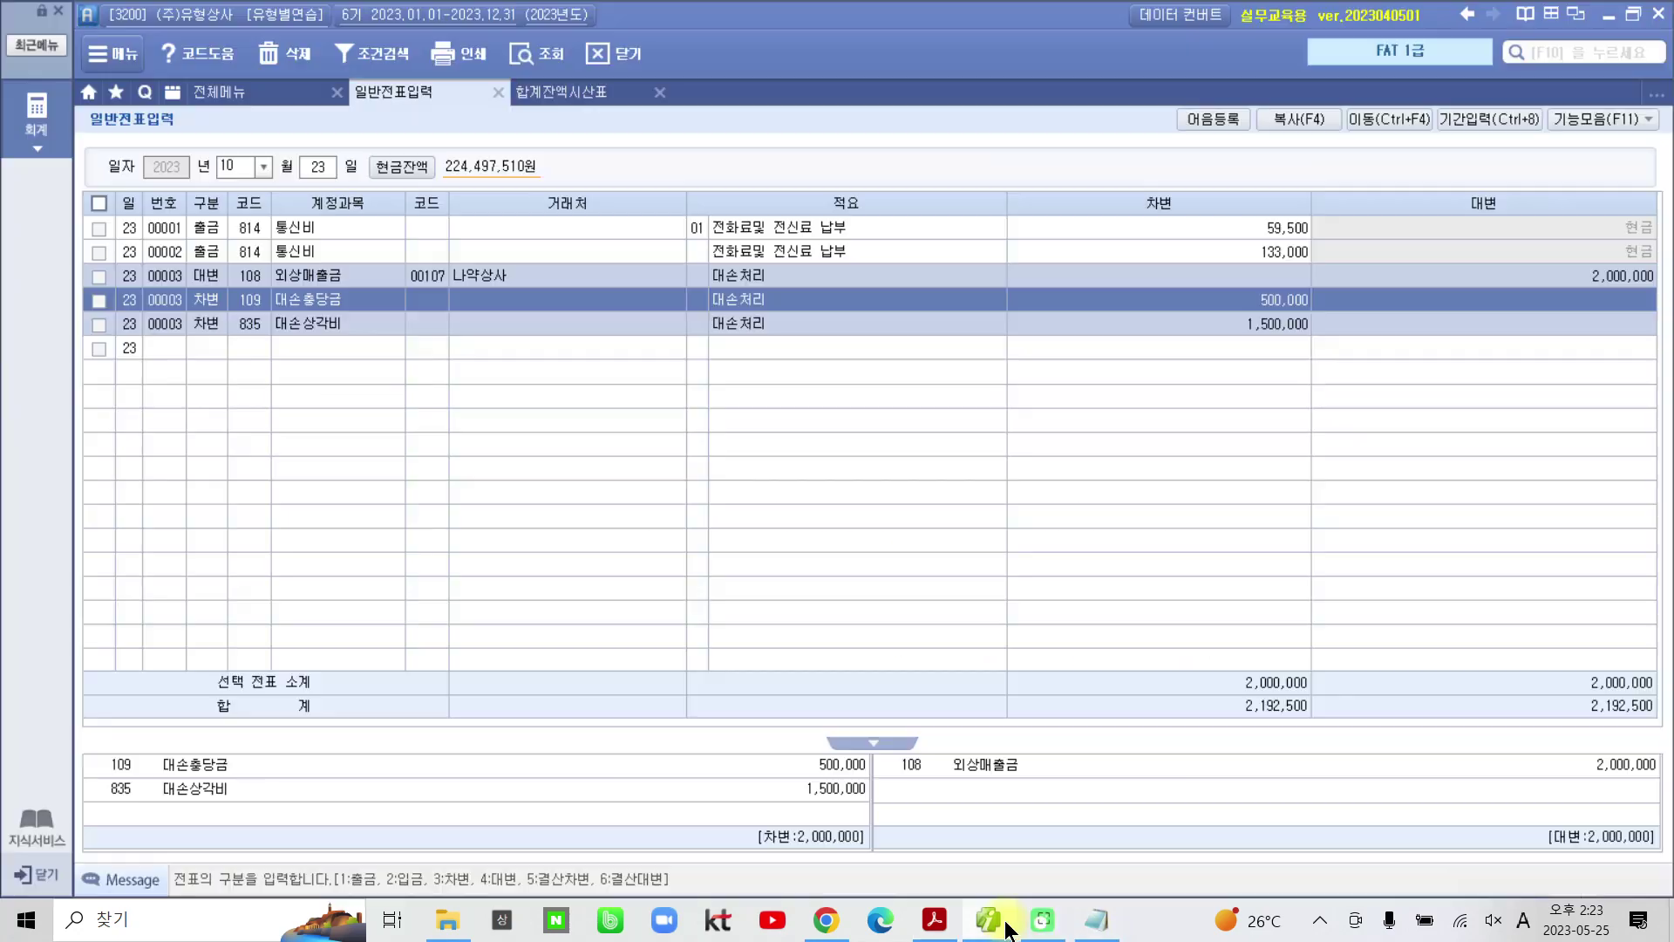
left_click(253, 331)
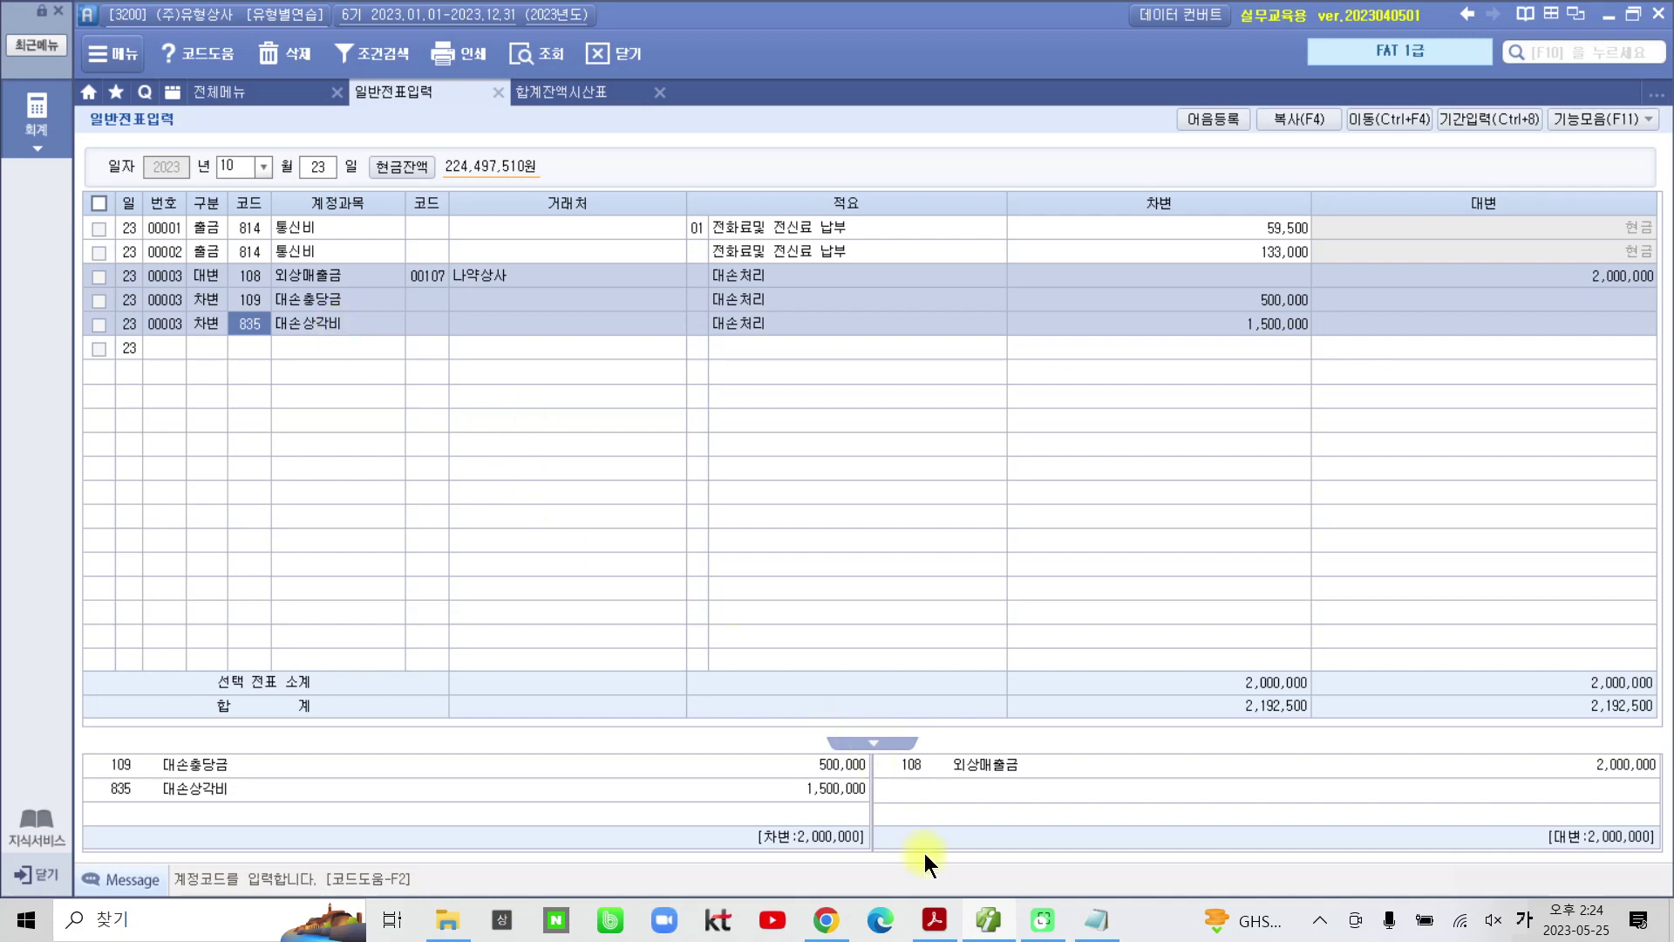
left_click(976, 912)
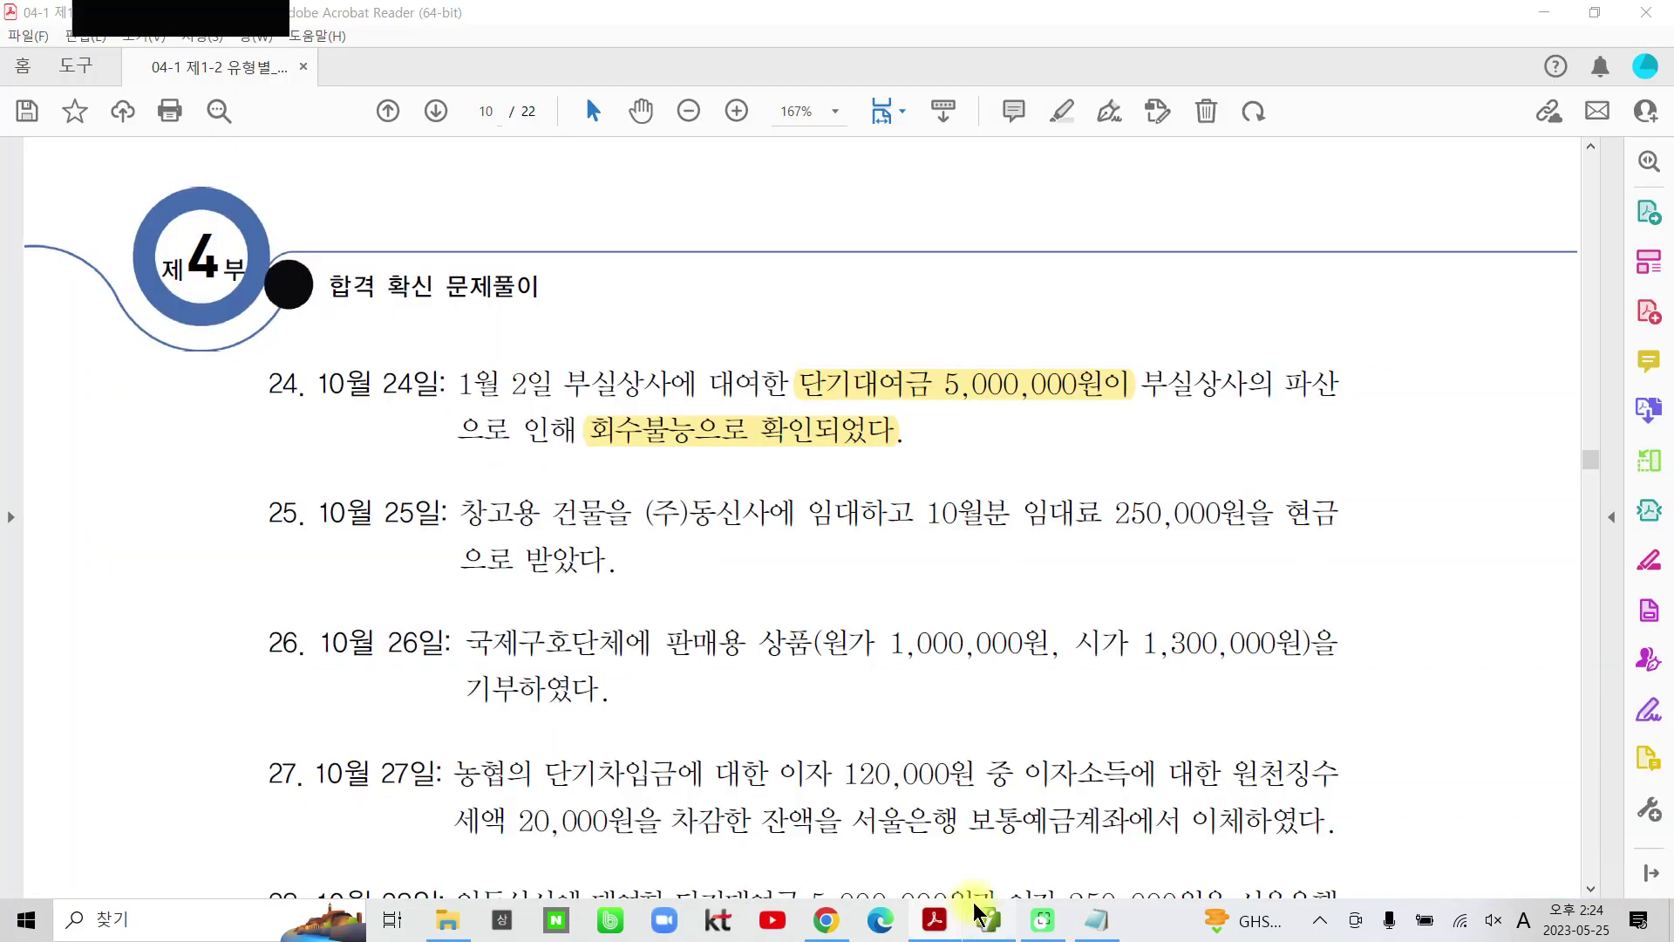
left_click(986, 917)
left_click(542, 95)
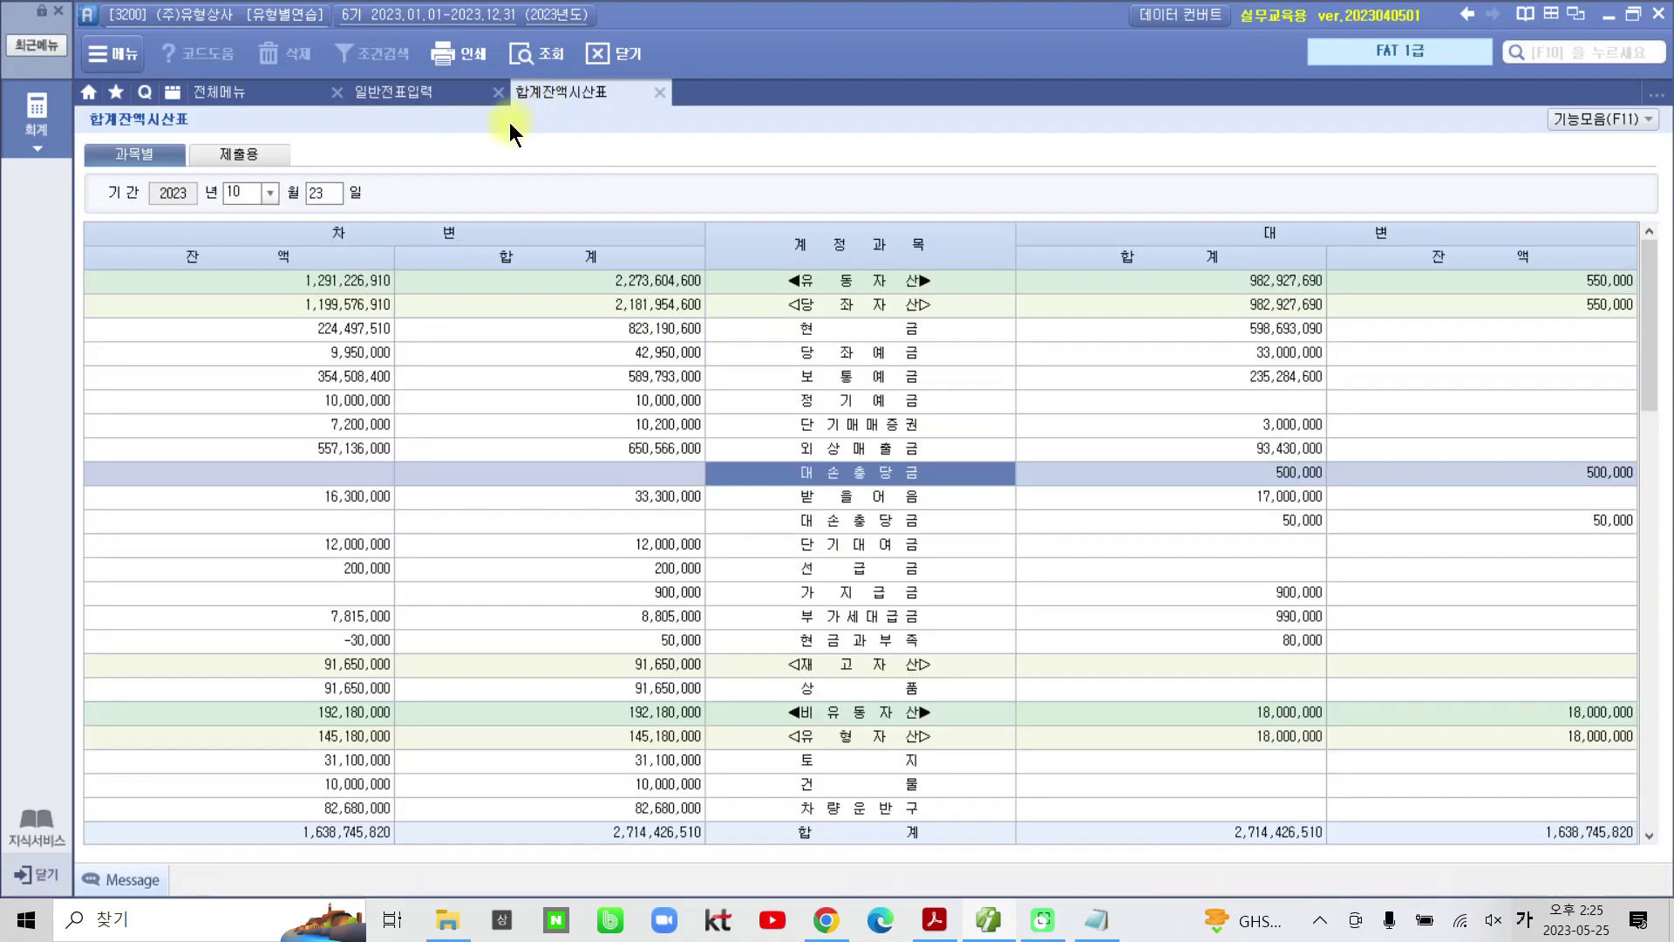
left_click(312, 196)
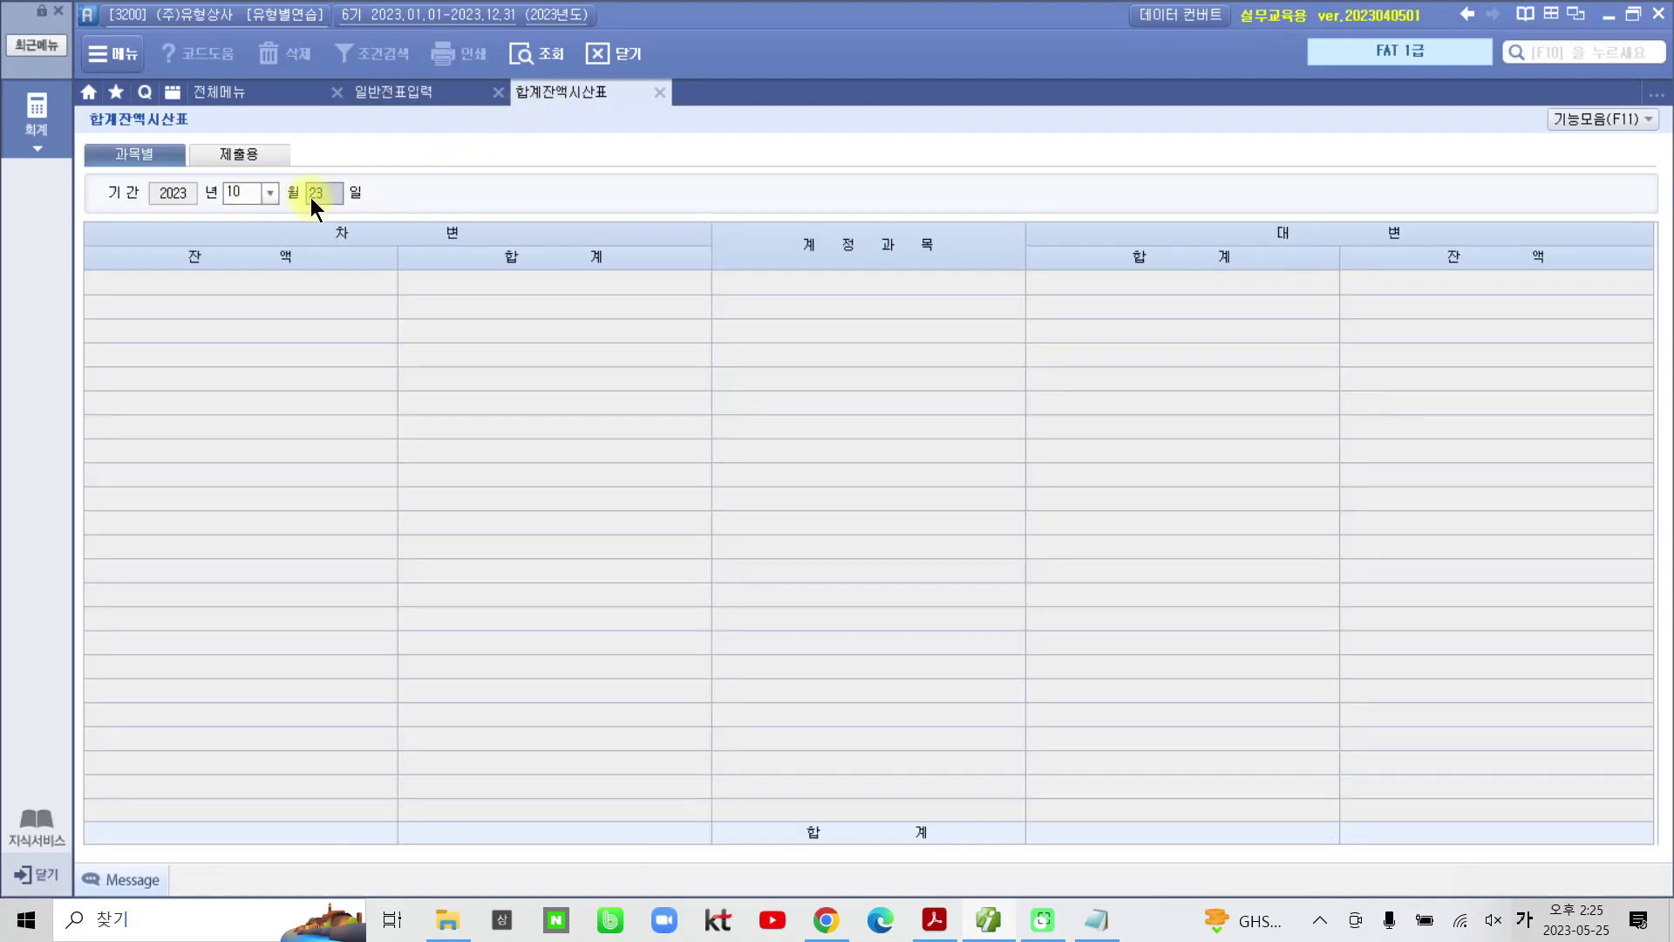
type("24")
key("Return")
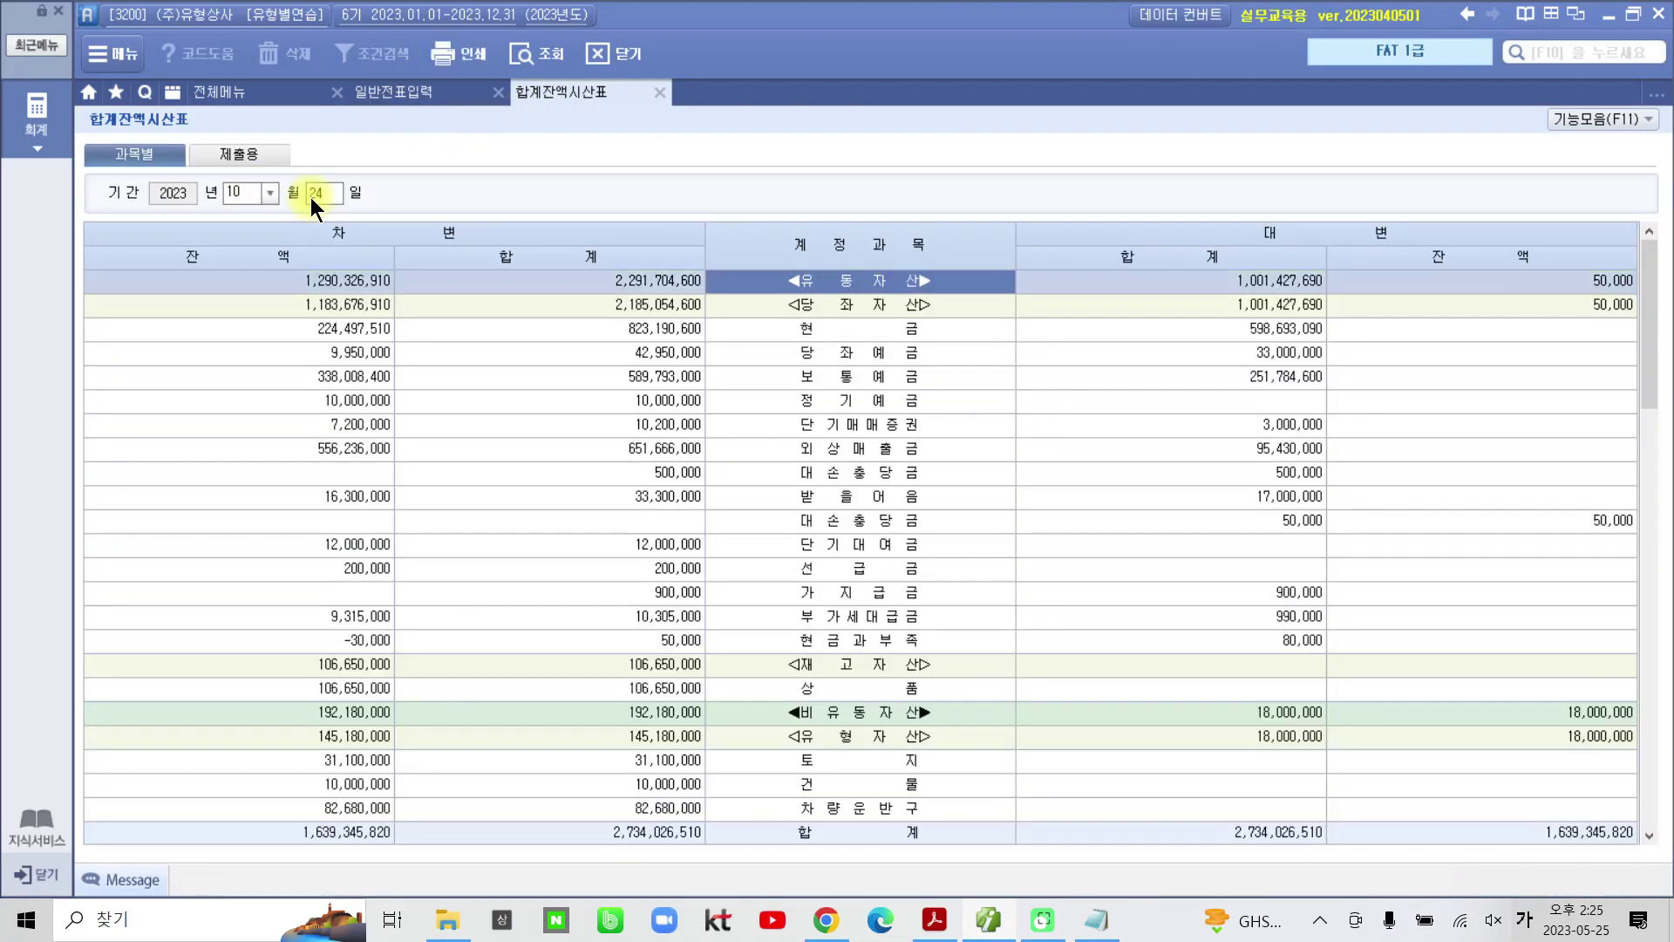
Step: Check the 단기대여금 row in the trial balance for a related 대손충당금, and return to 일반전표입력
left_click(821, 546)
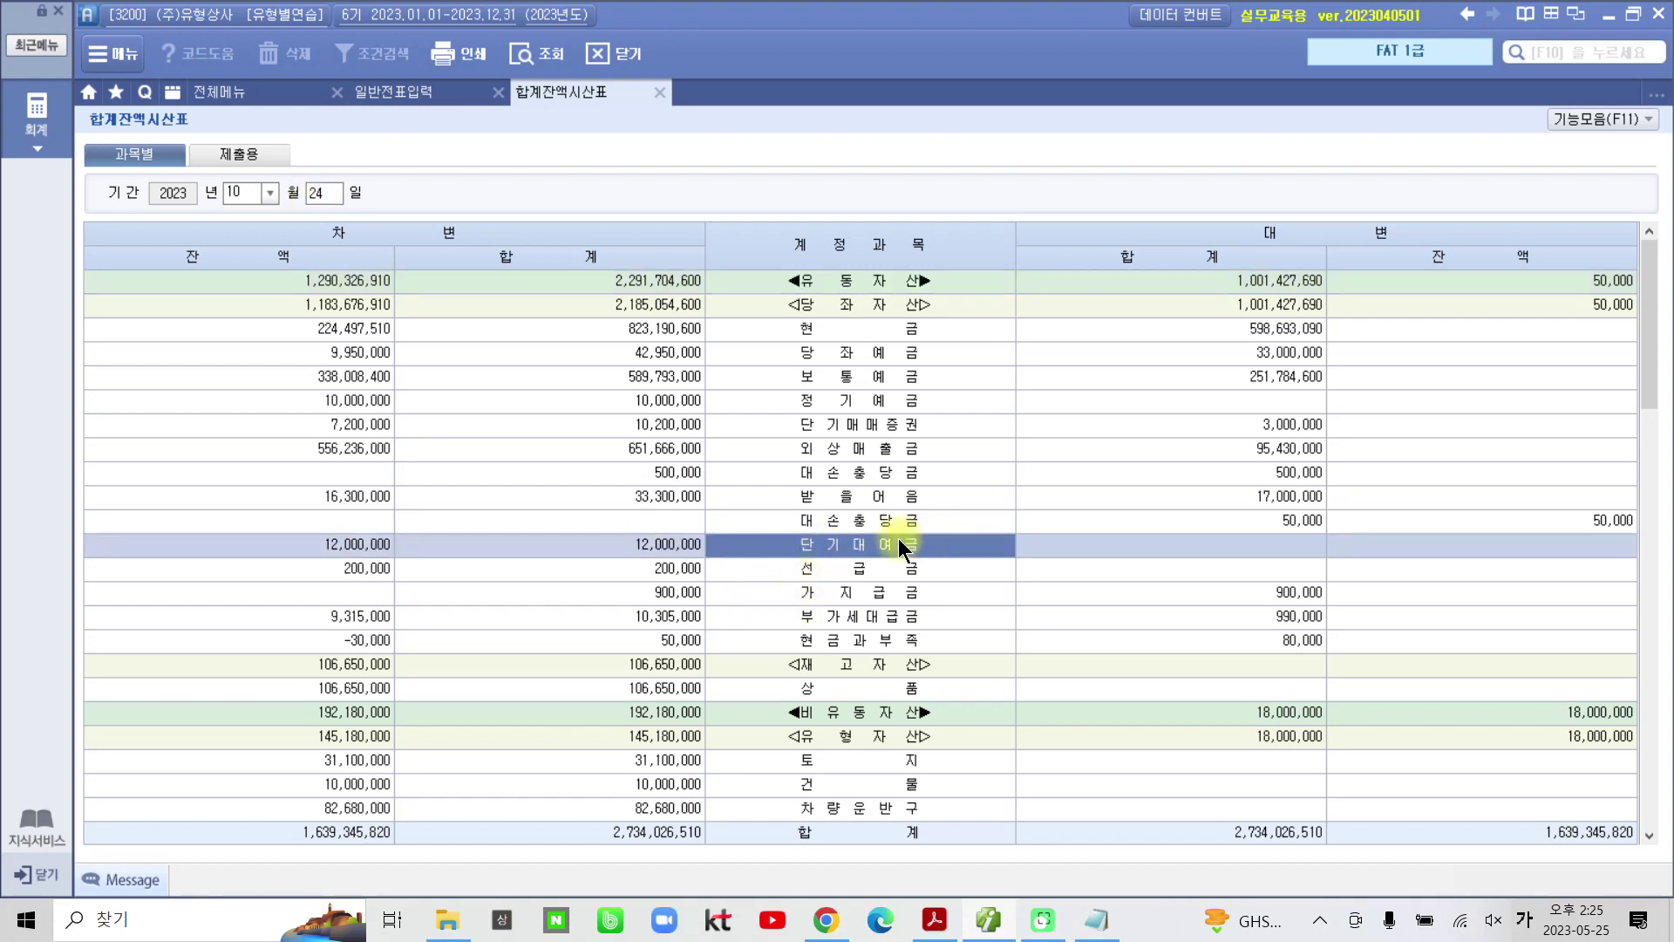
left_click(839, 559)
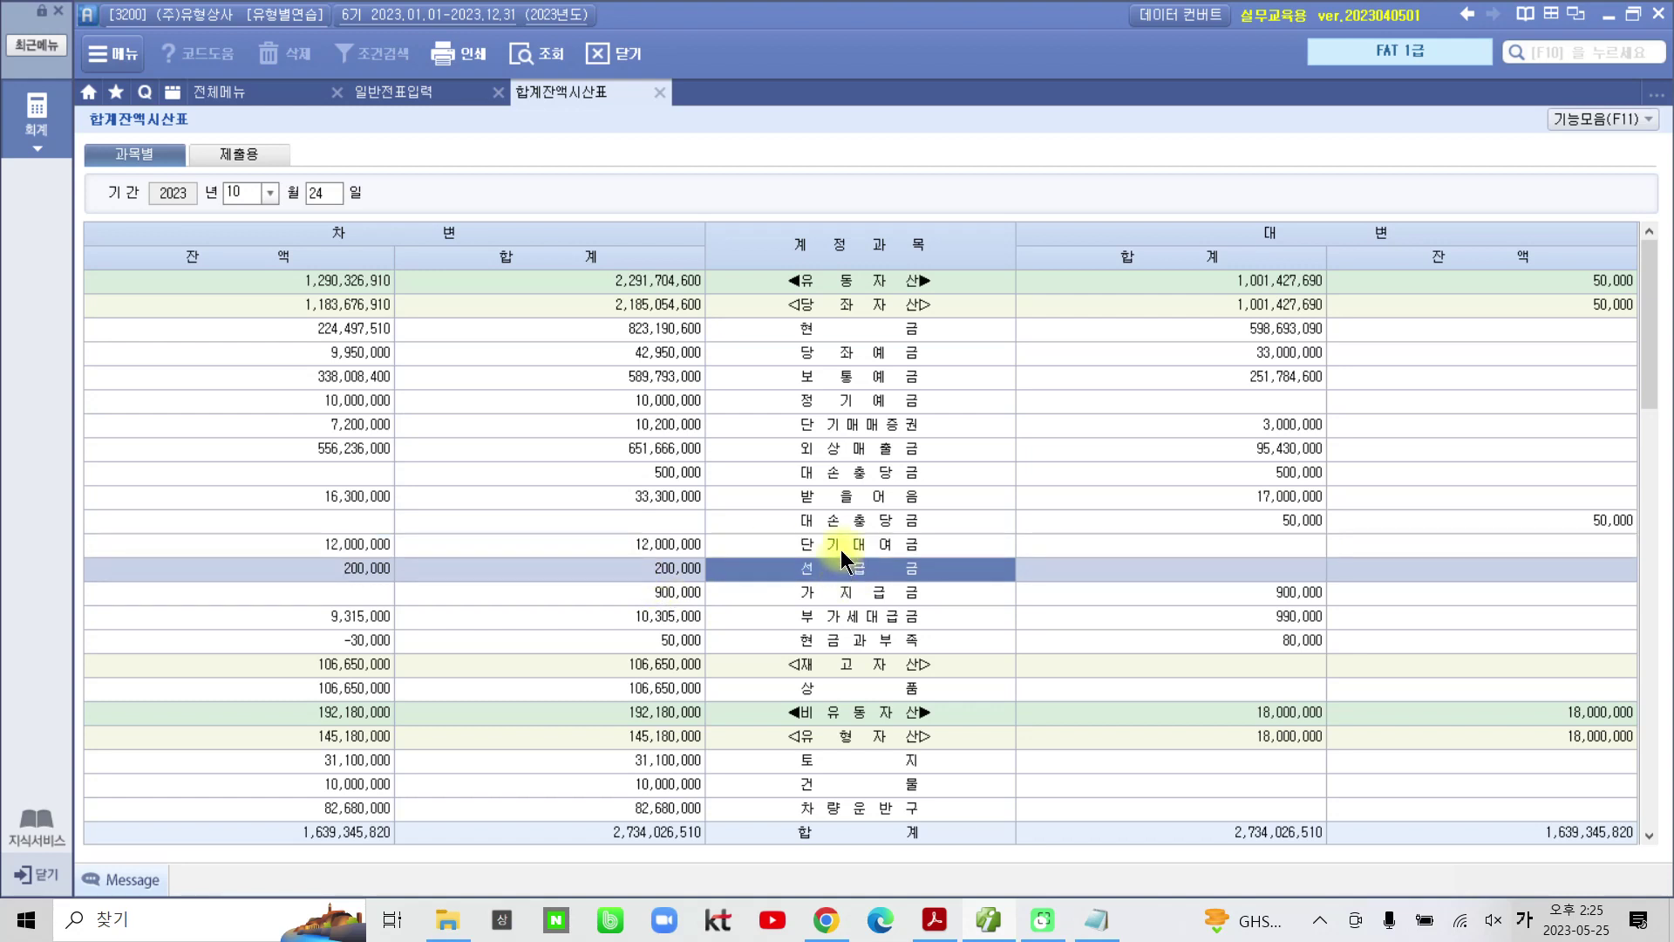
left_click(842, 544)
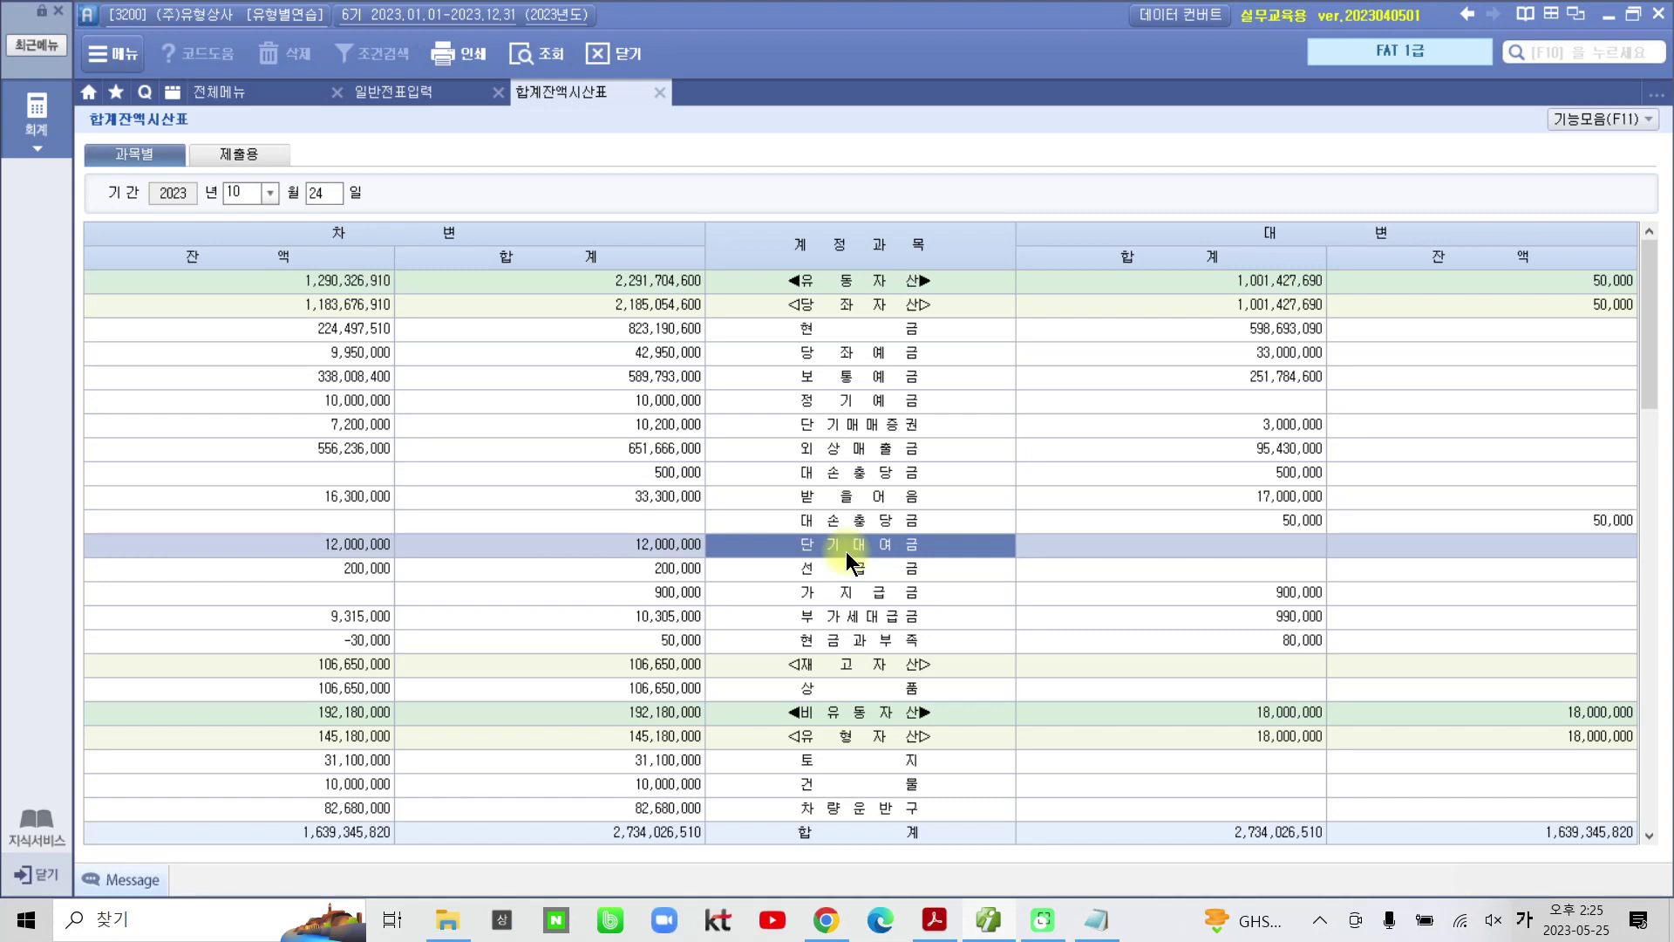
left_click(411, 88)
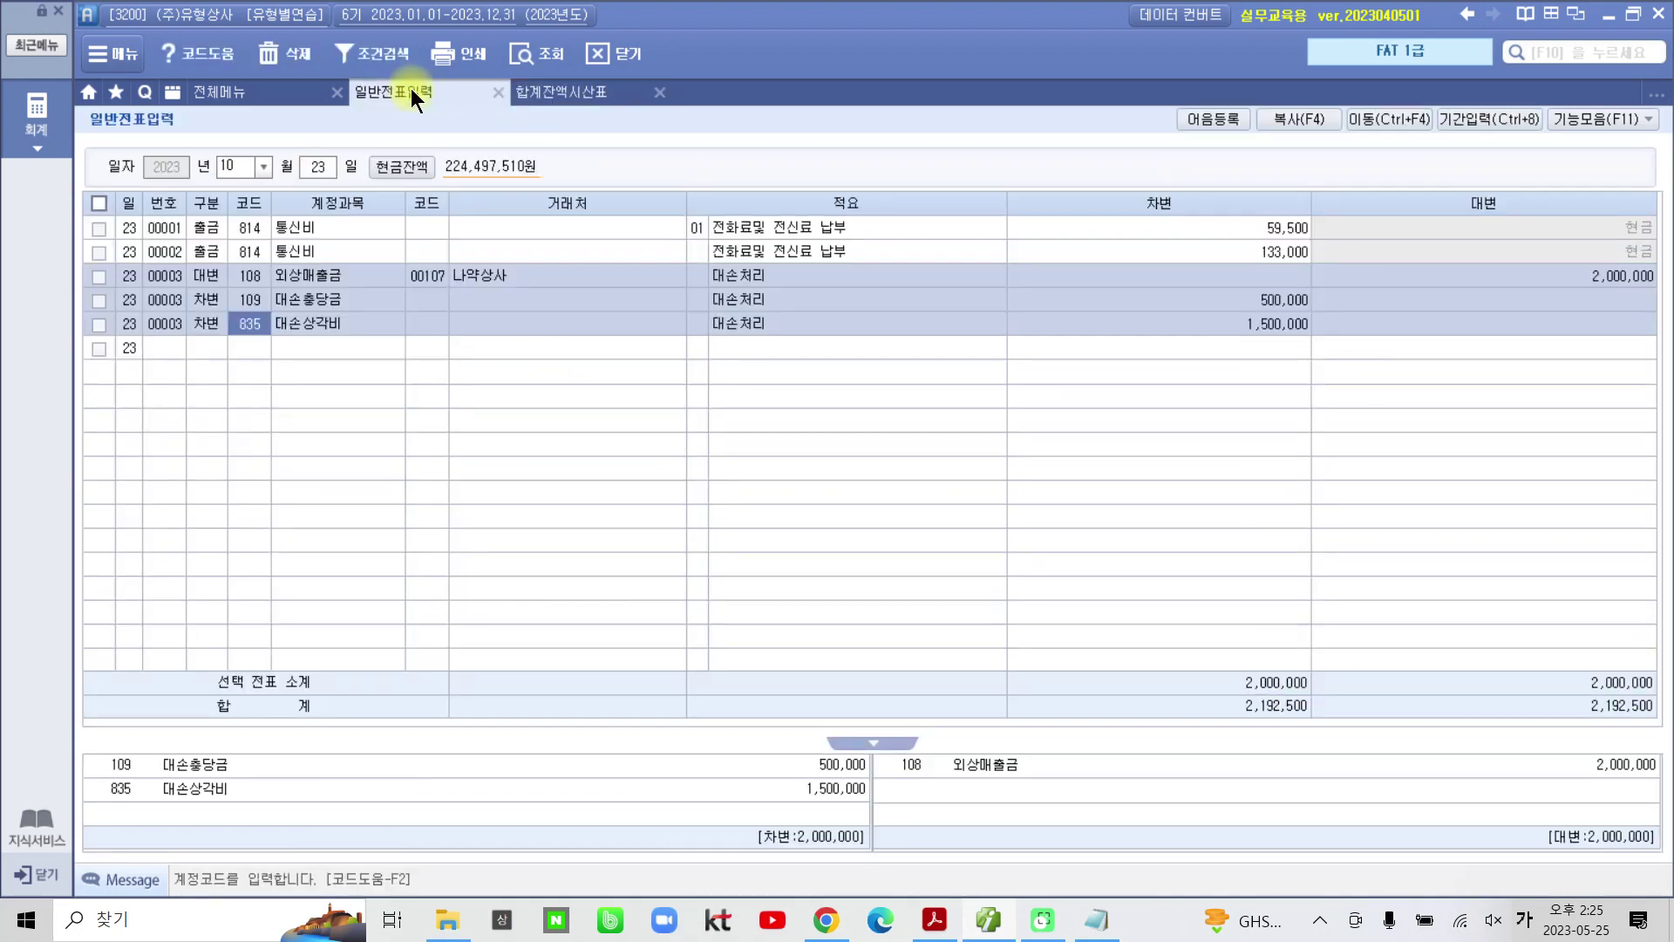
Step: Set the voucher day to October 24 and start a 차변 line with account 934 기타의대손상각비
left_click(314, 175)
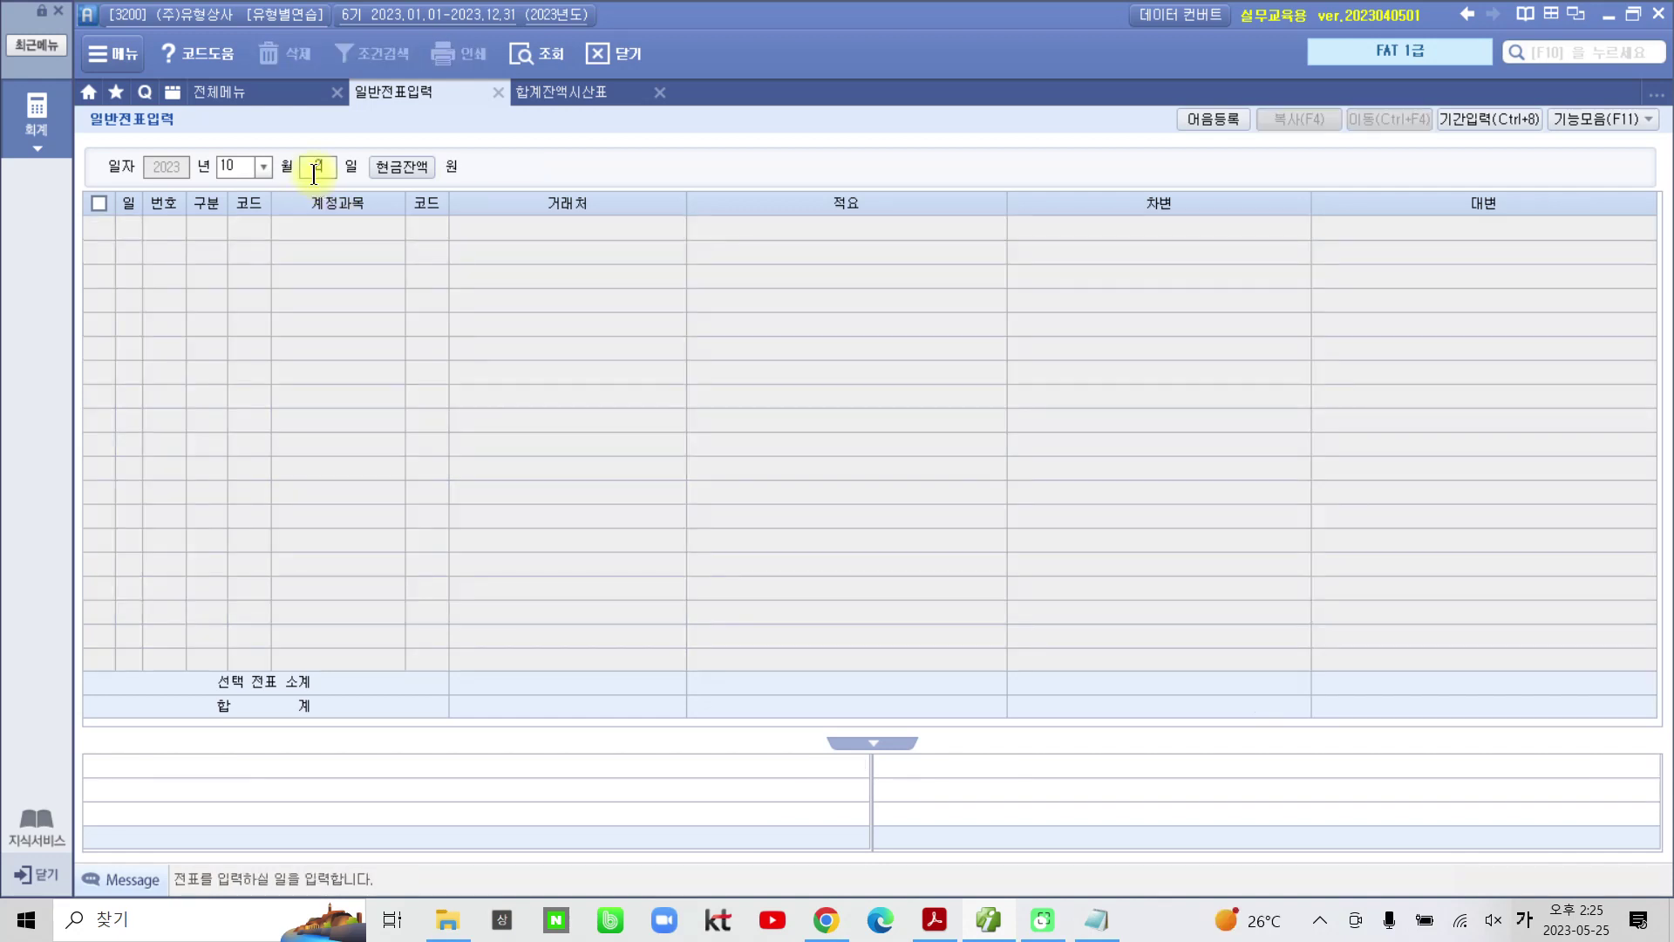
type("24")
key("Return")
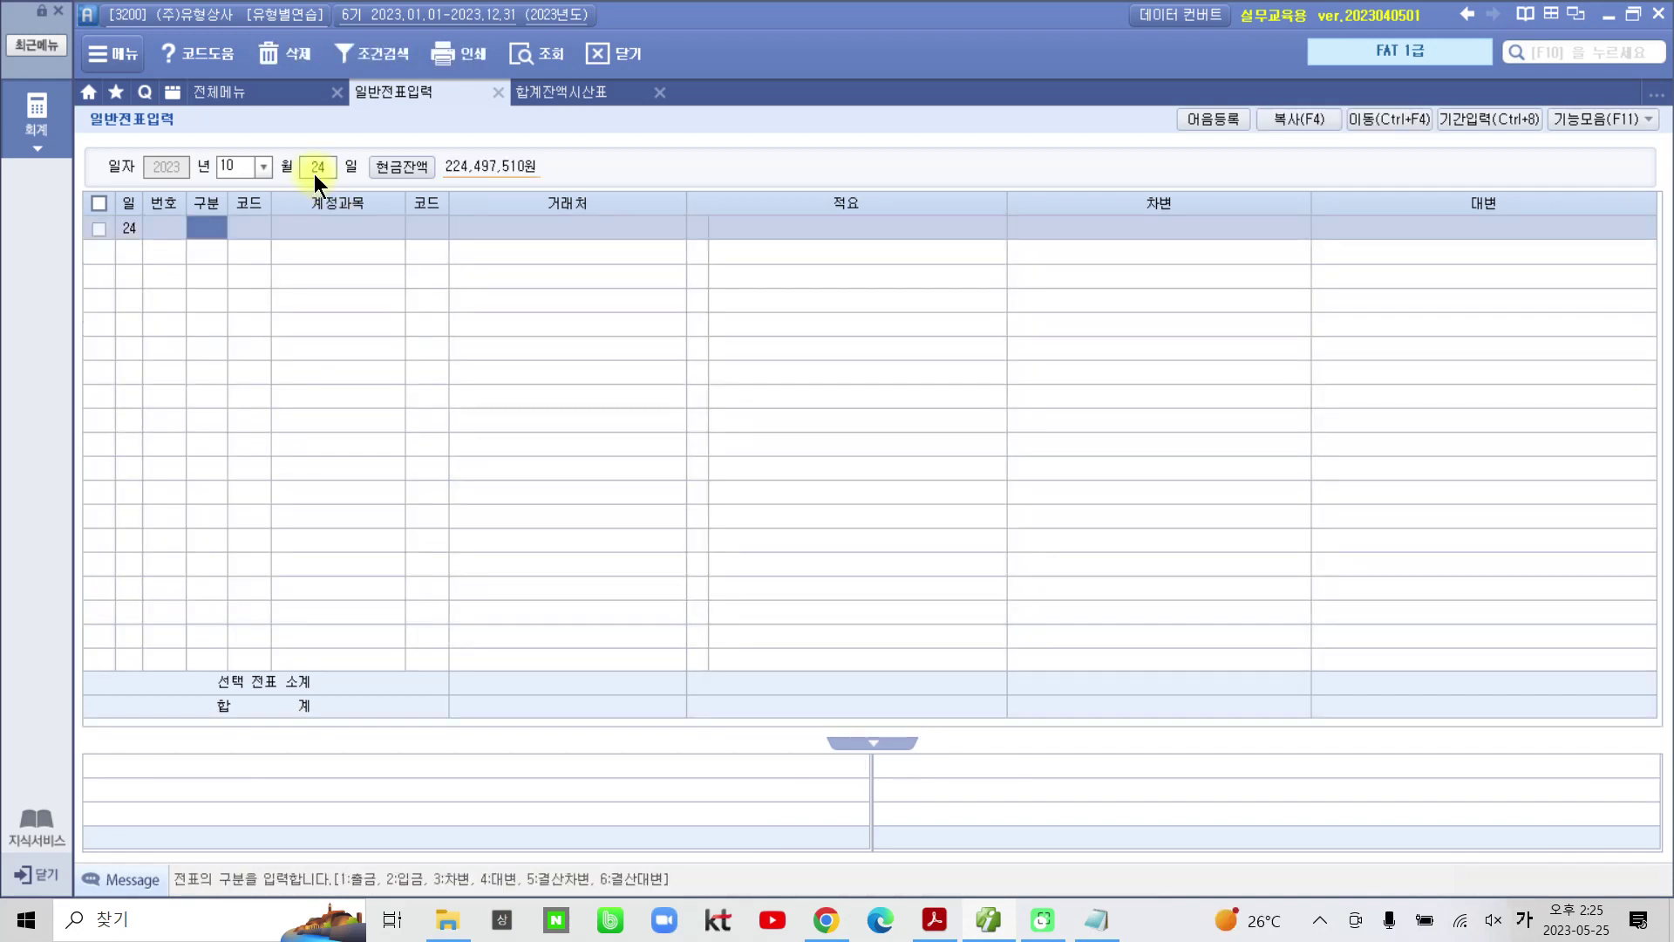
type("3")
key("Return")
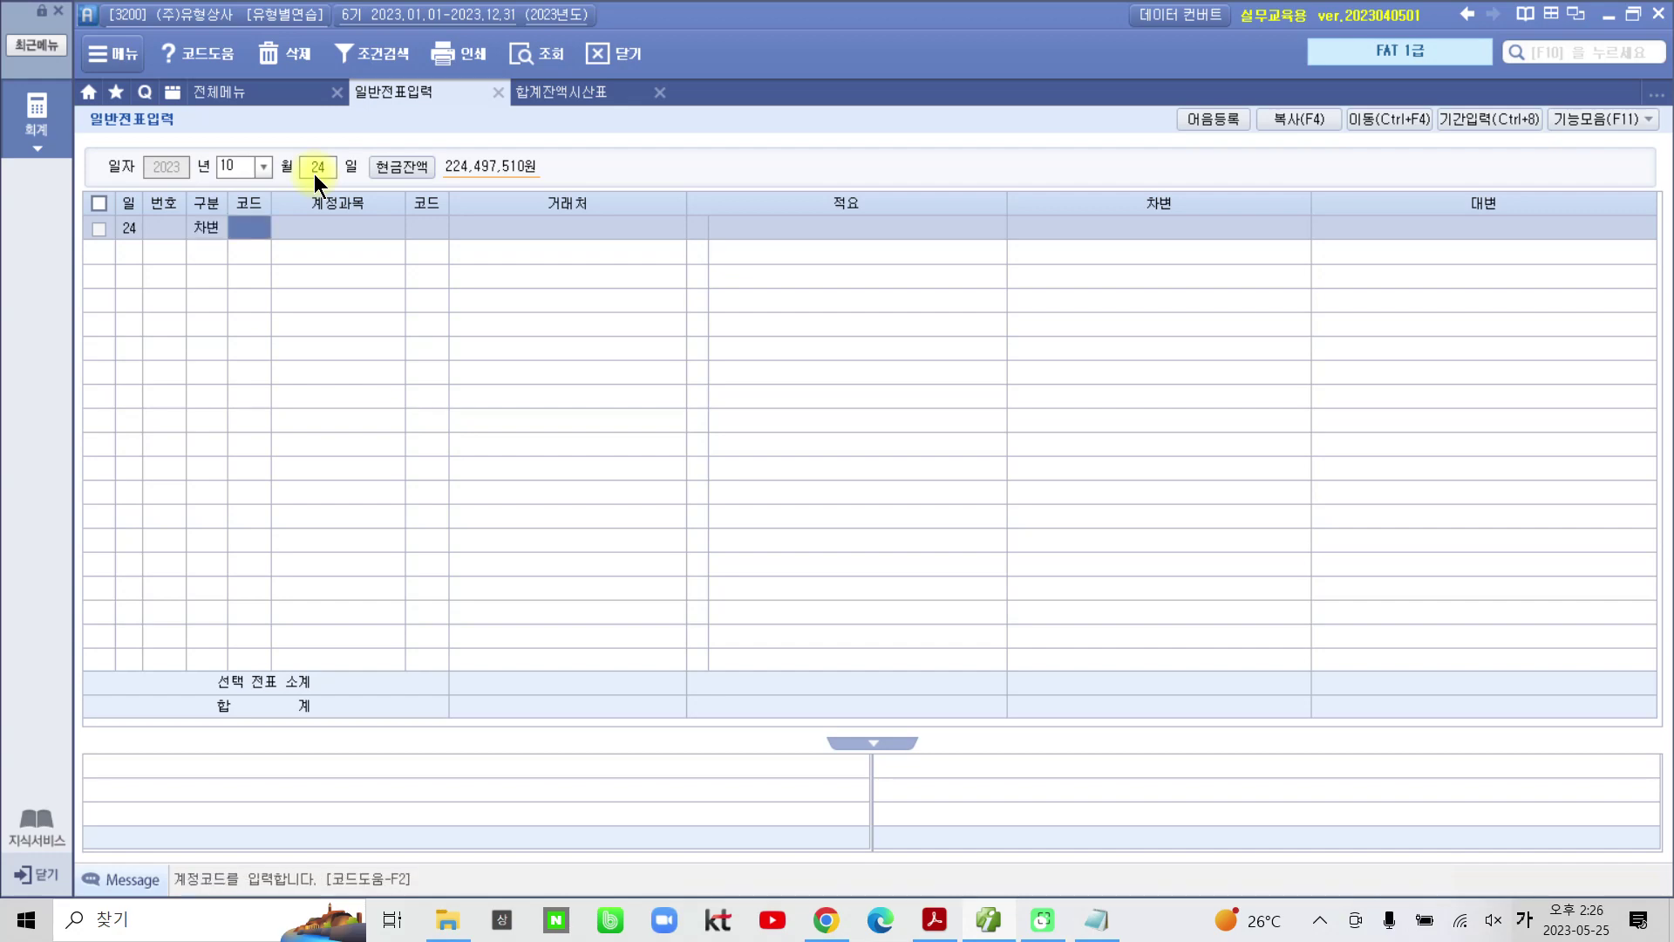
type("기타")
key("Return")
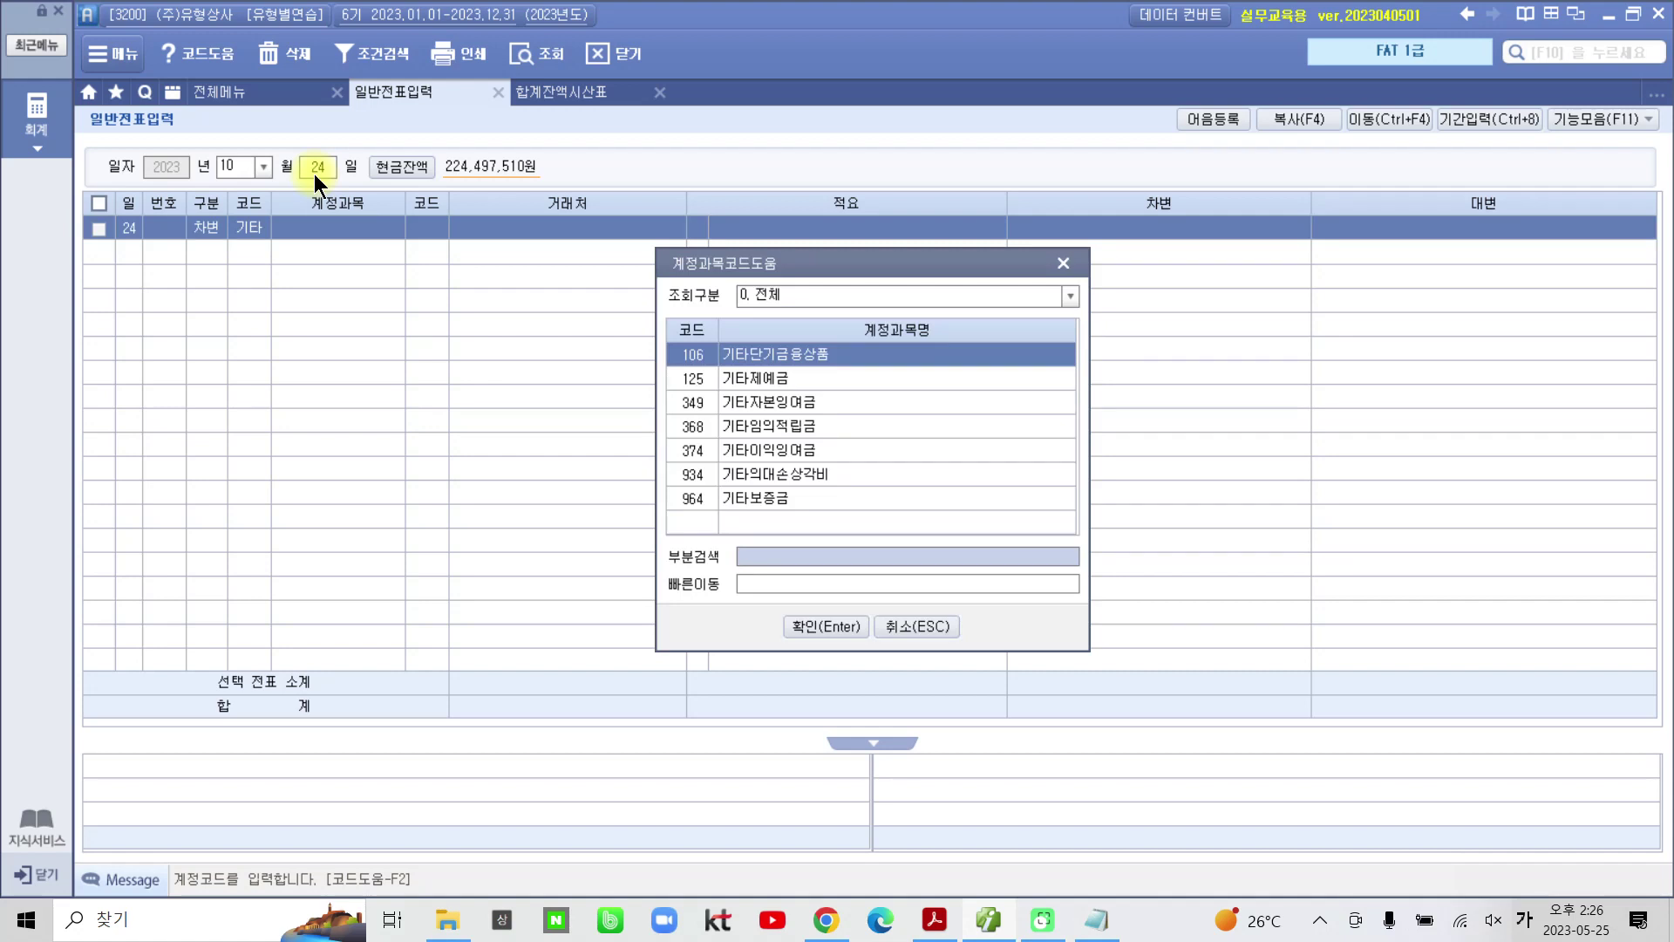
left_click(801, 478)
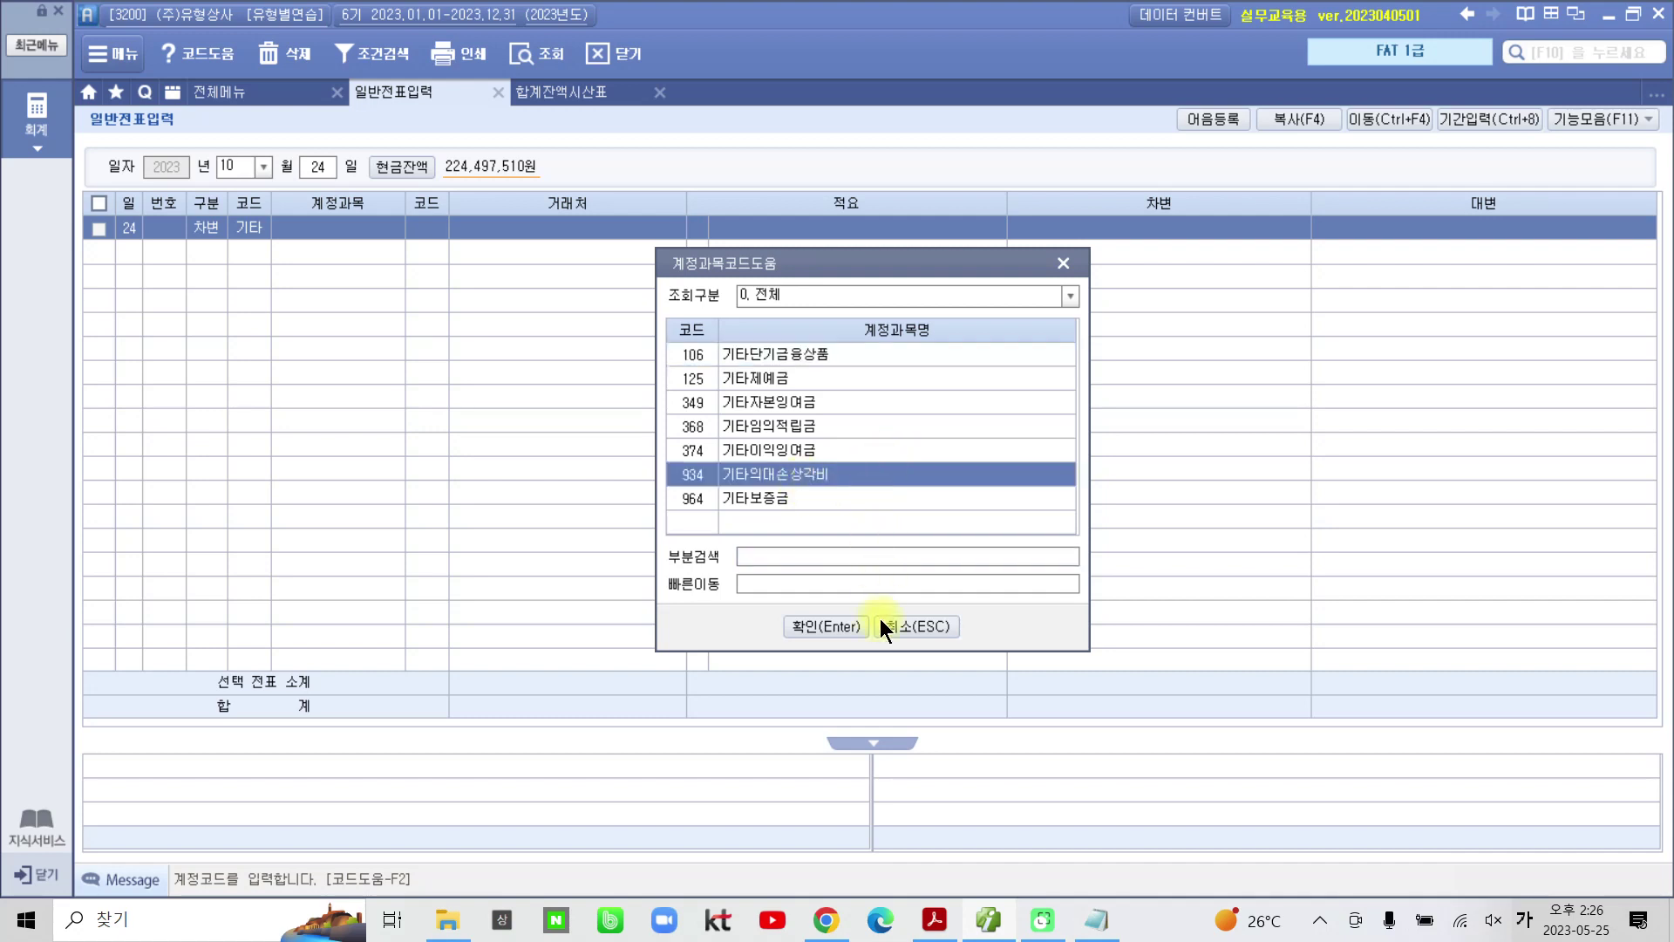
left_click(830, 626)
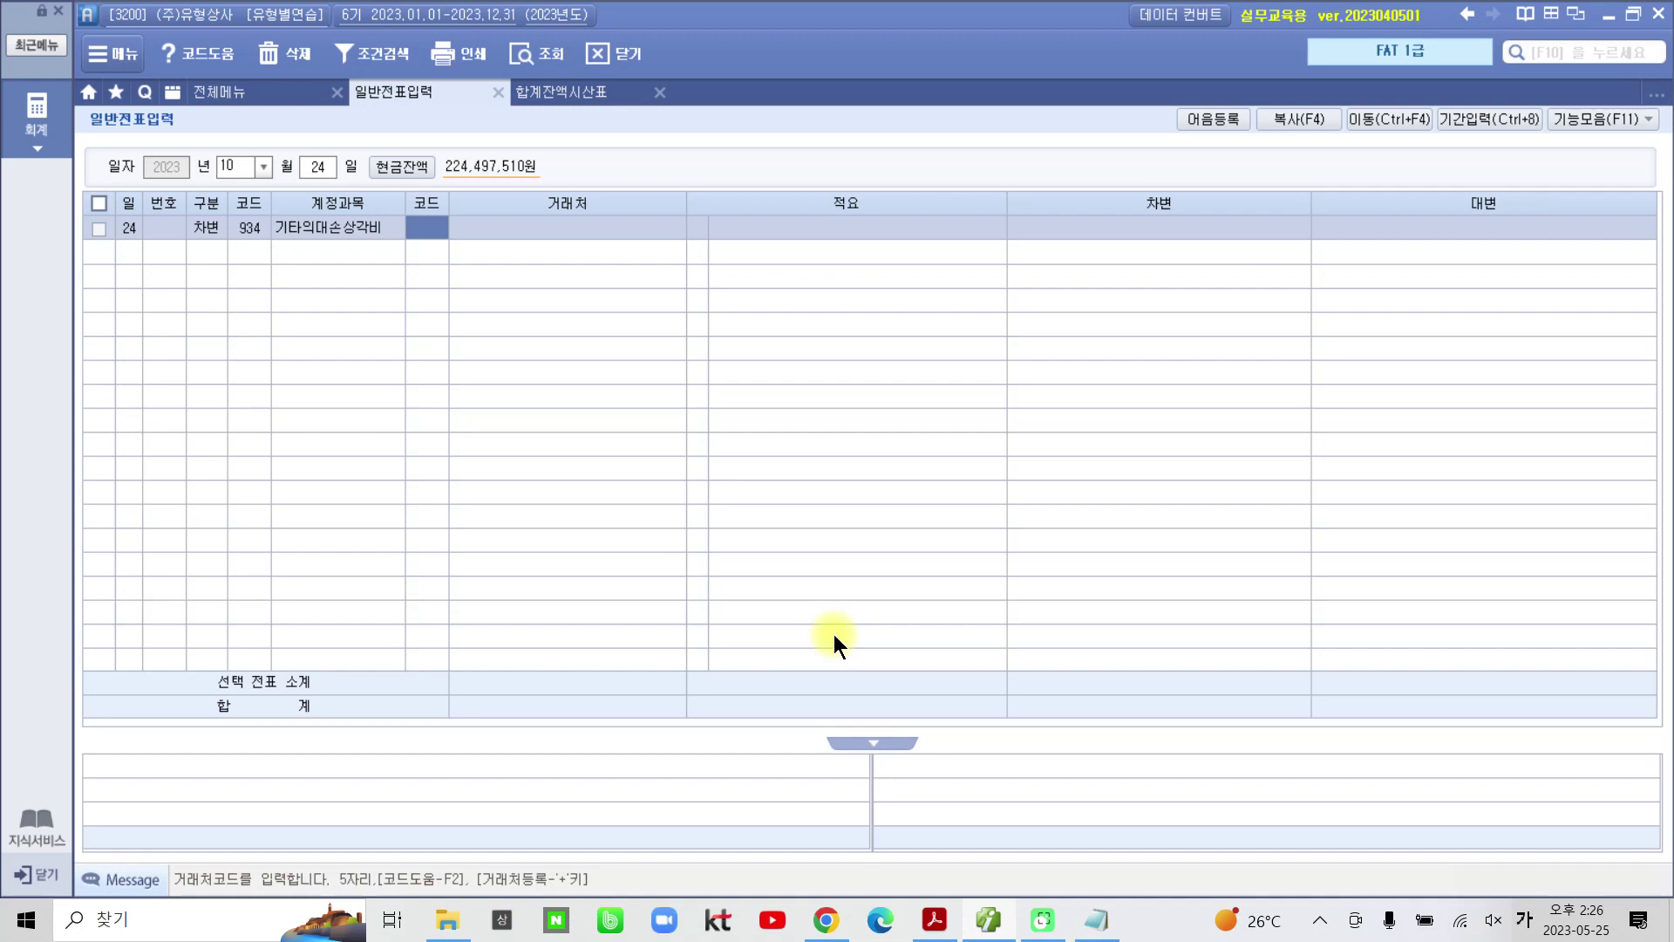
Step: Complete the 기타의대손상각비 line without a 거래처, using 적요 03 대여금의 대손 and a debit amount of 5,000,000
key("Return")
key("Return")
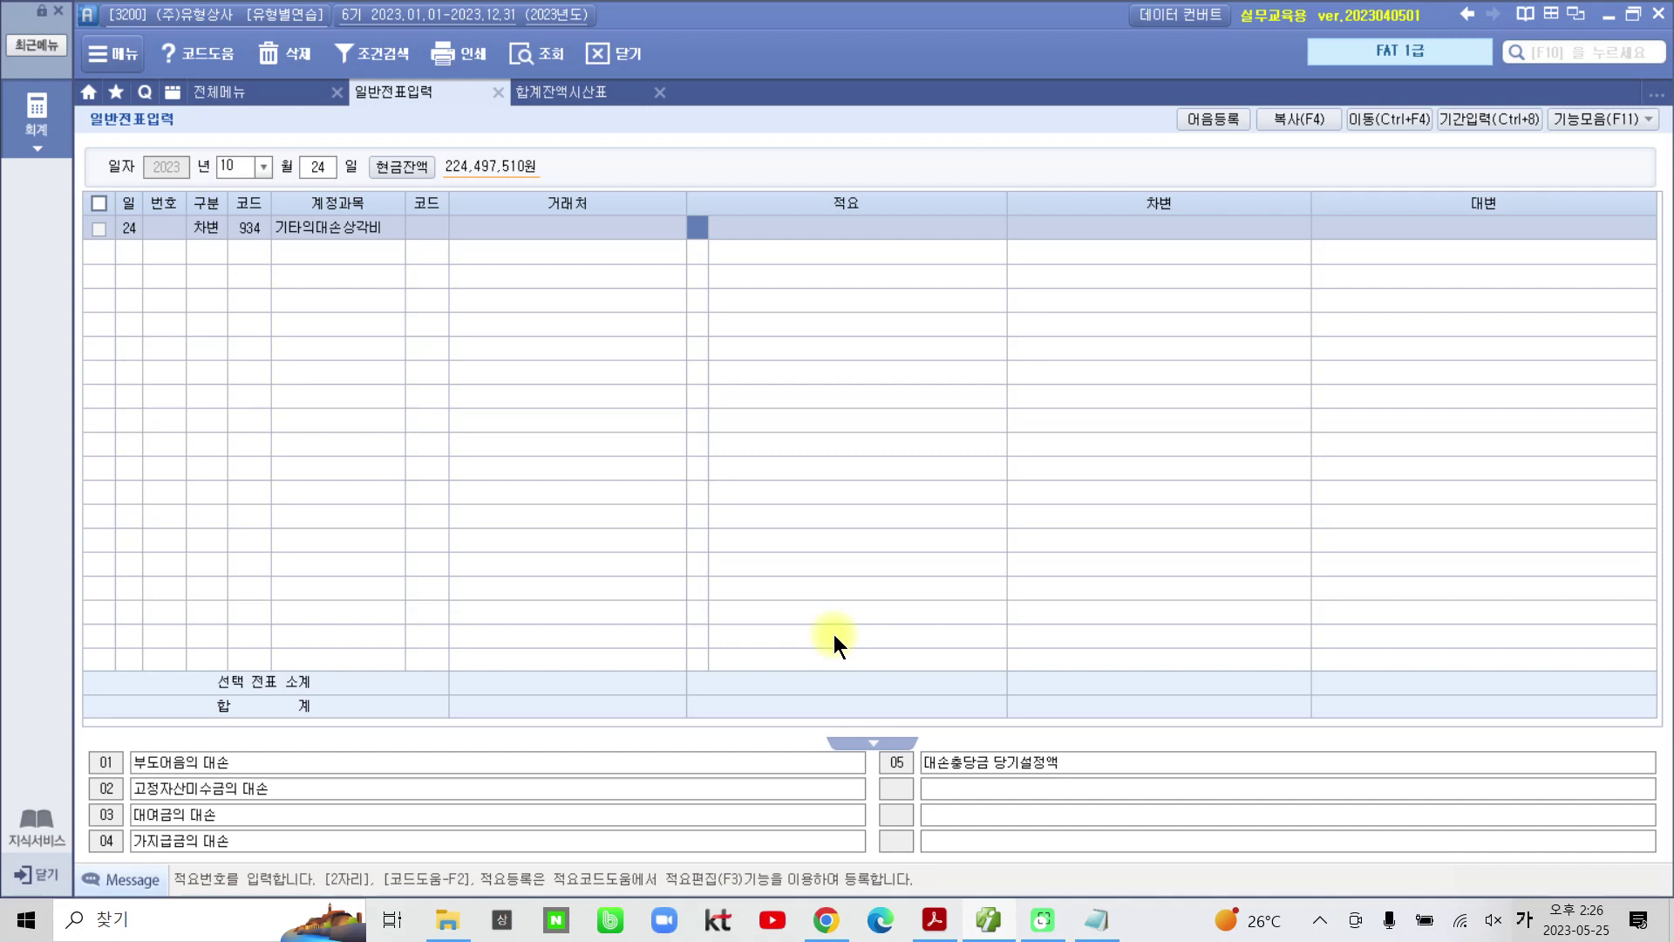
type("3")
key("Return")
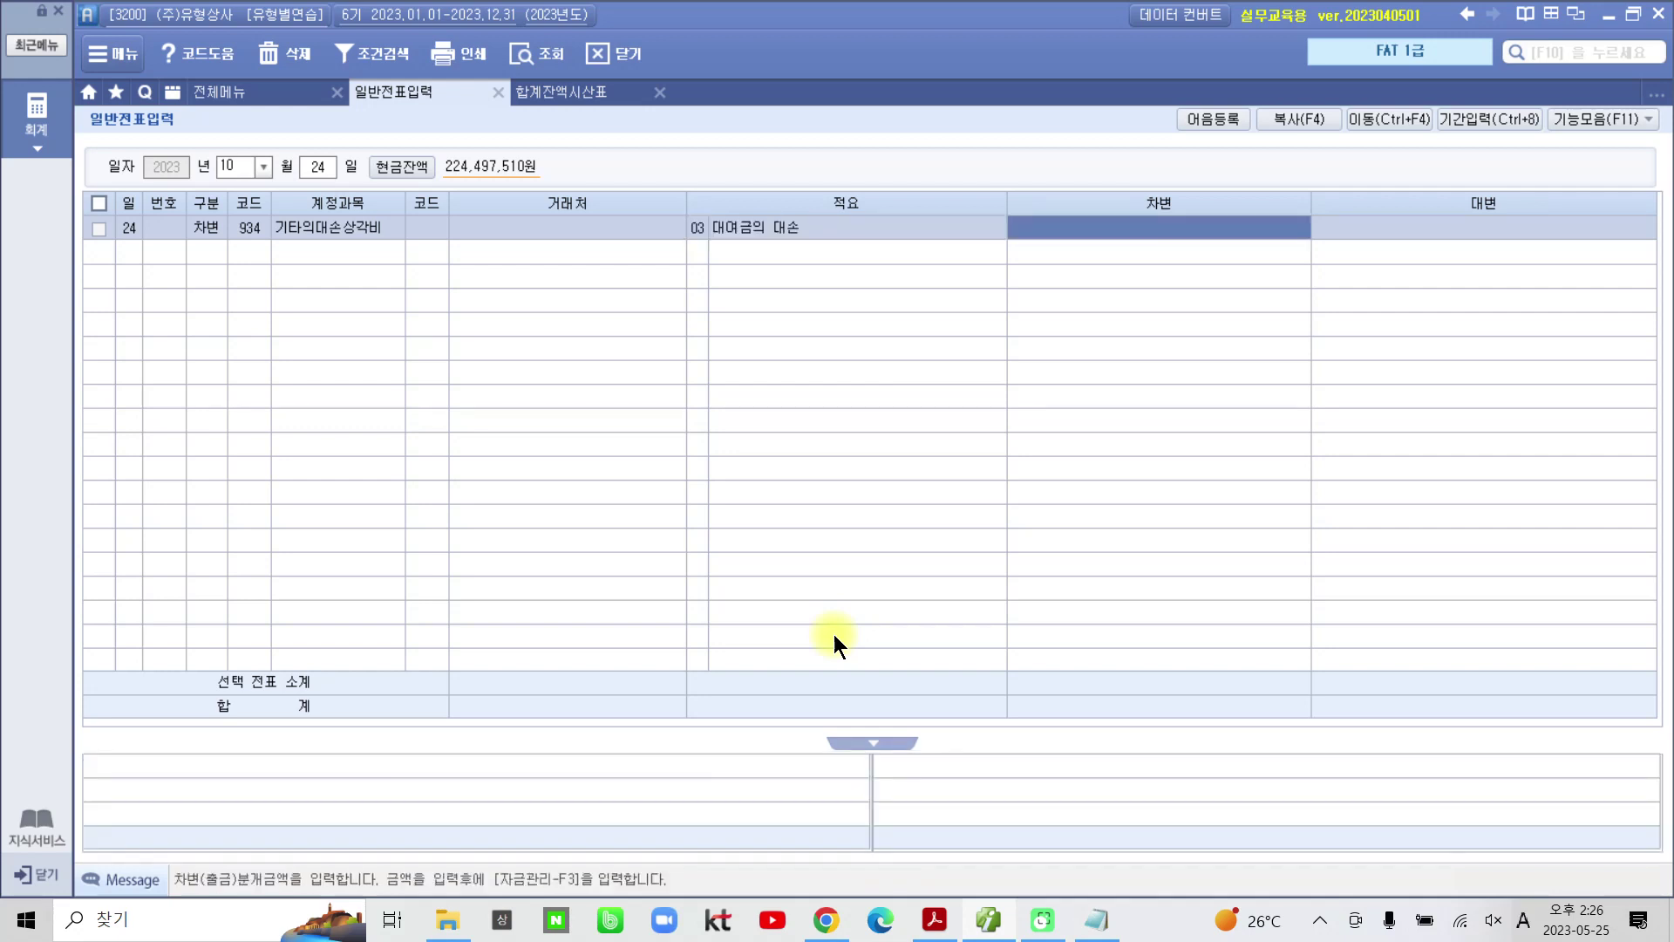
type("5,000,000")
key("Return")
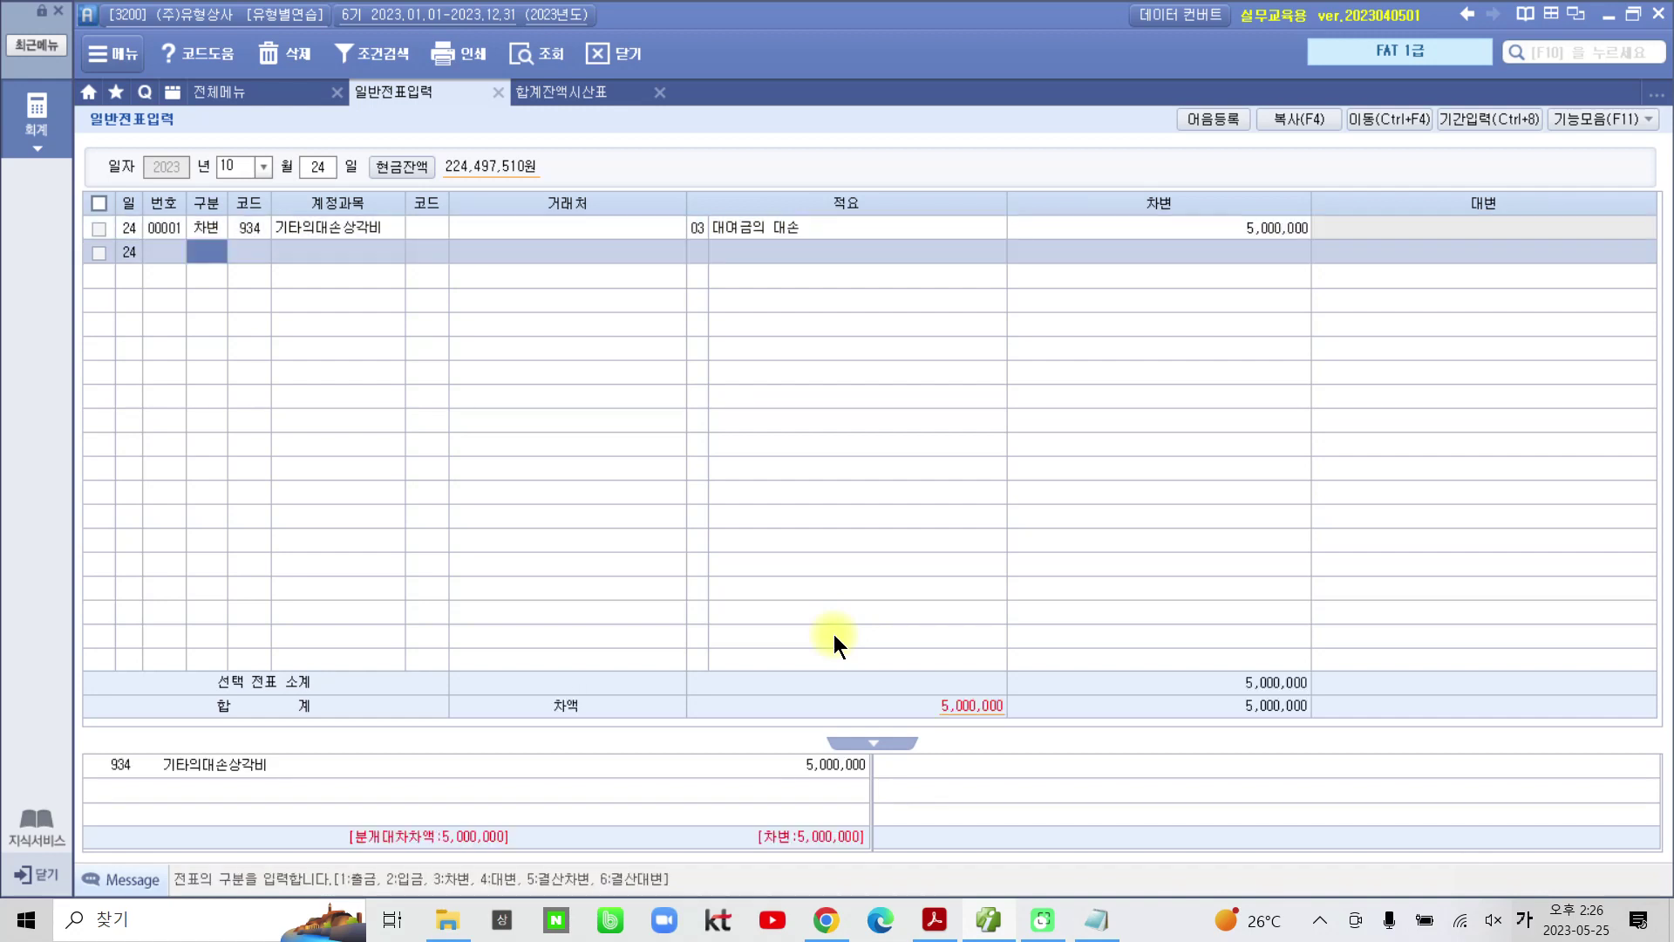
Step: Add a 대변 line to the October 24 voucher with account 114 단기대여금
type("4")
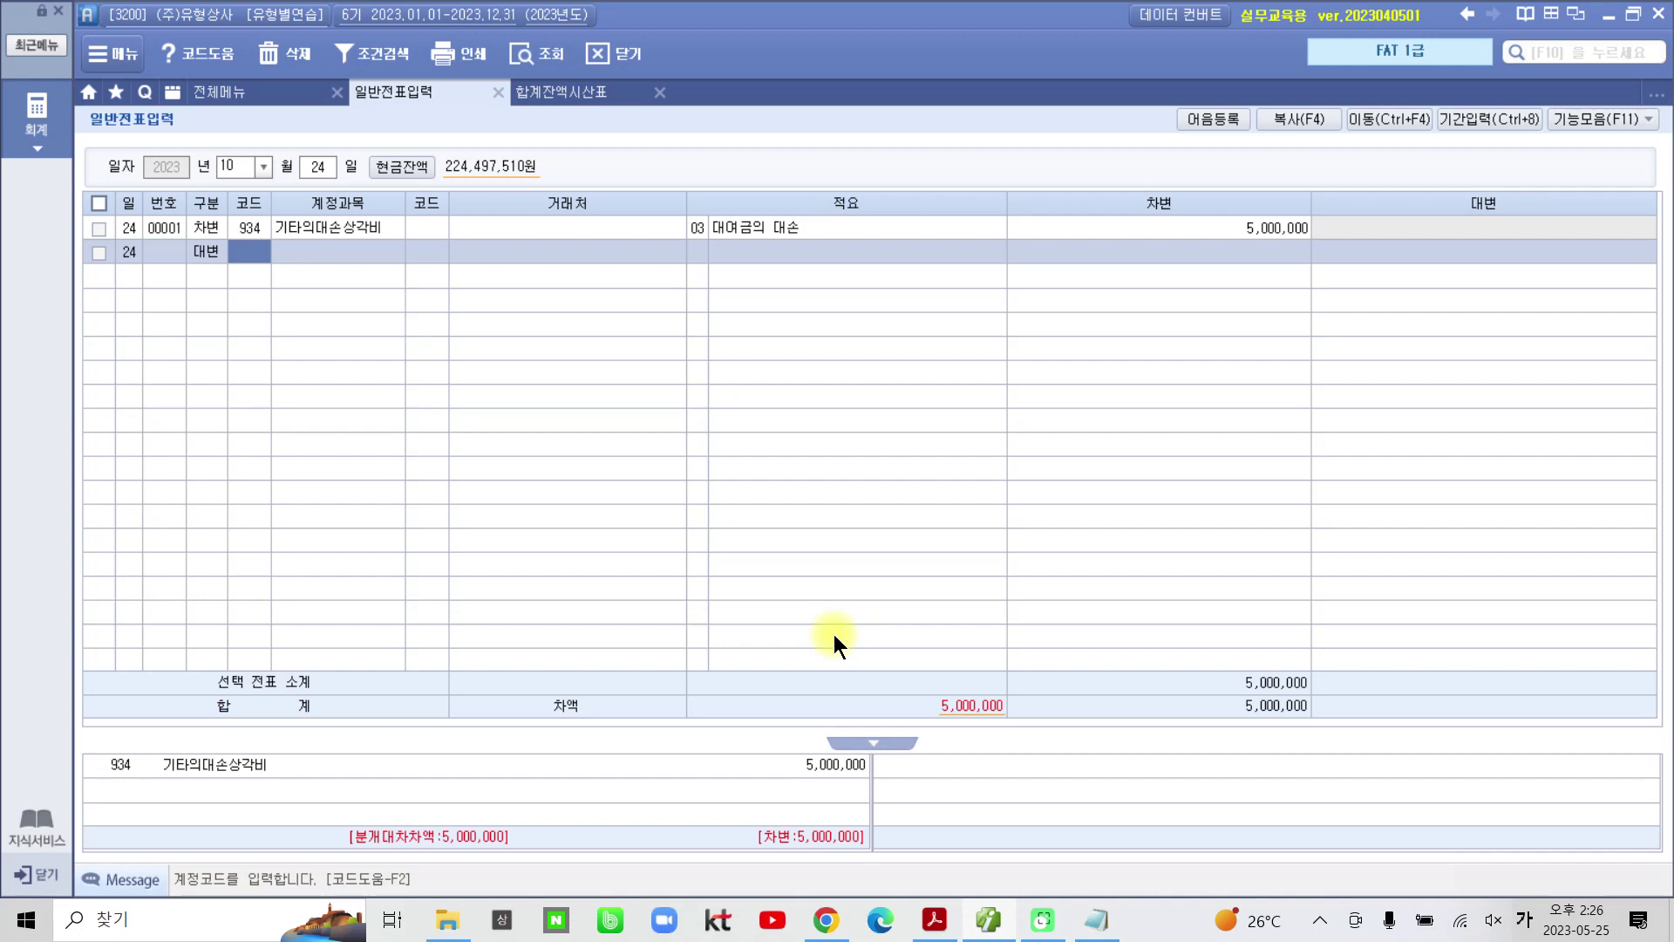
type("단기")
key("Return")
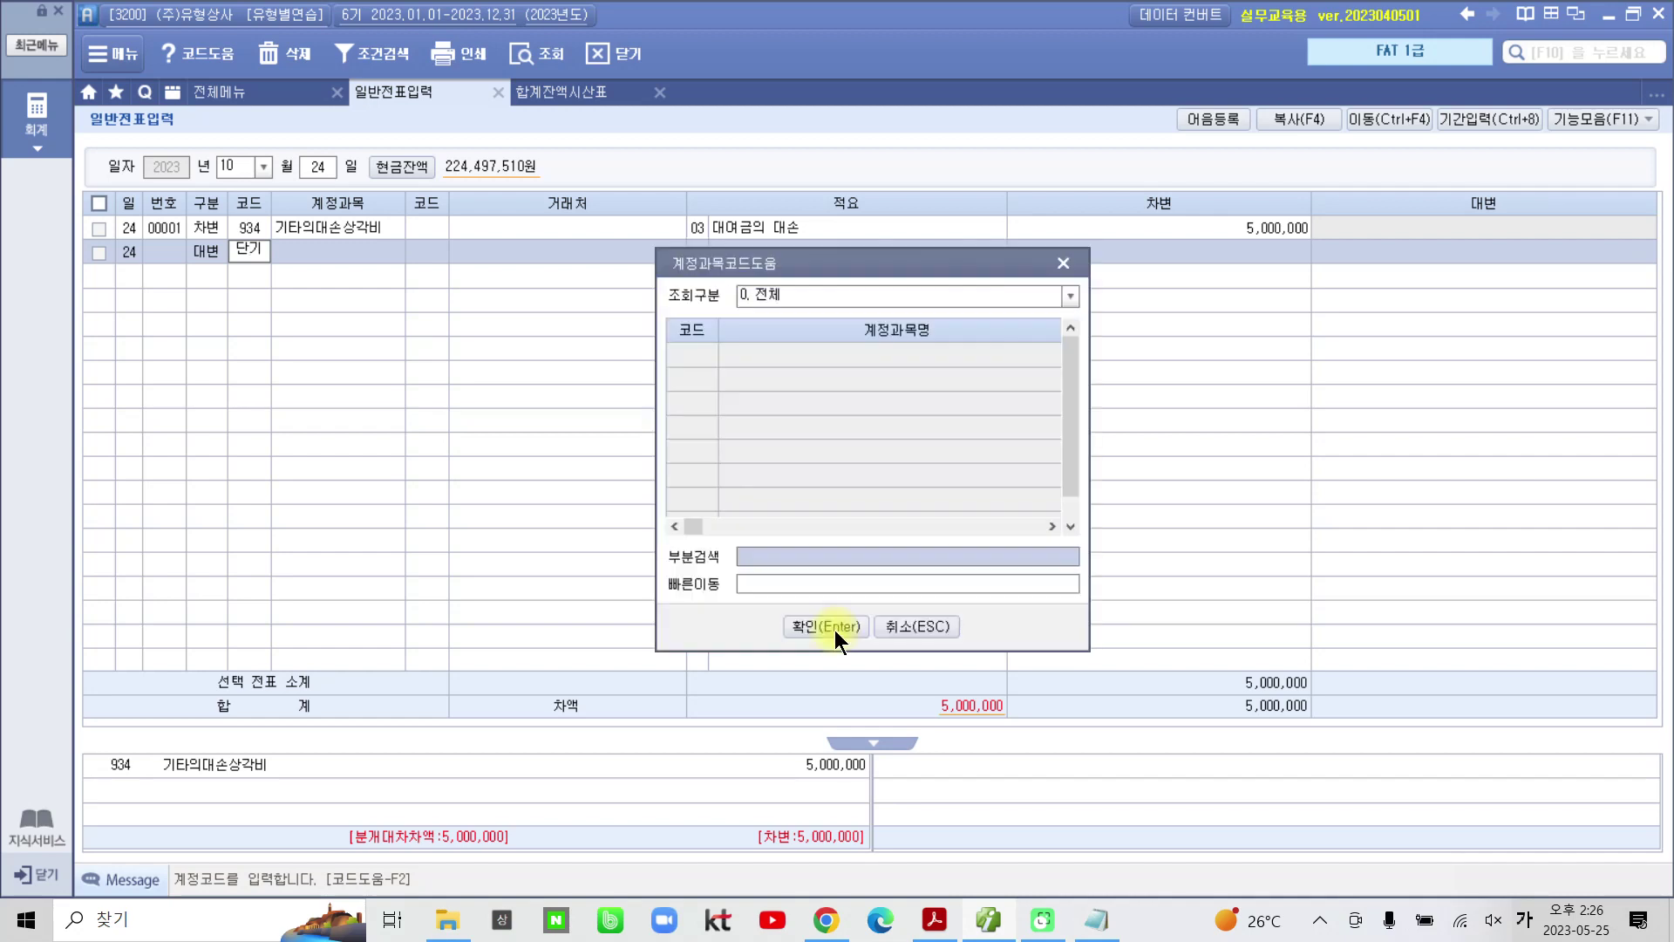
key("Down")
key("Down")
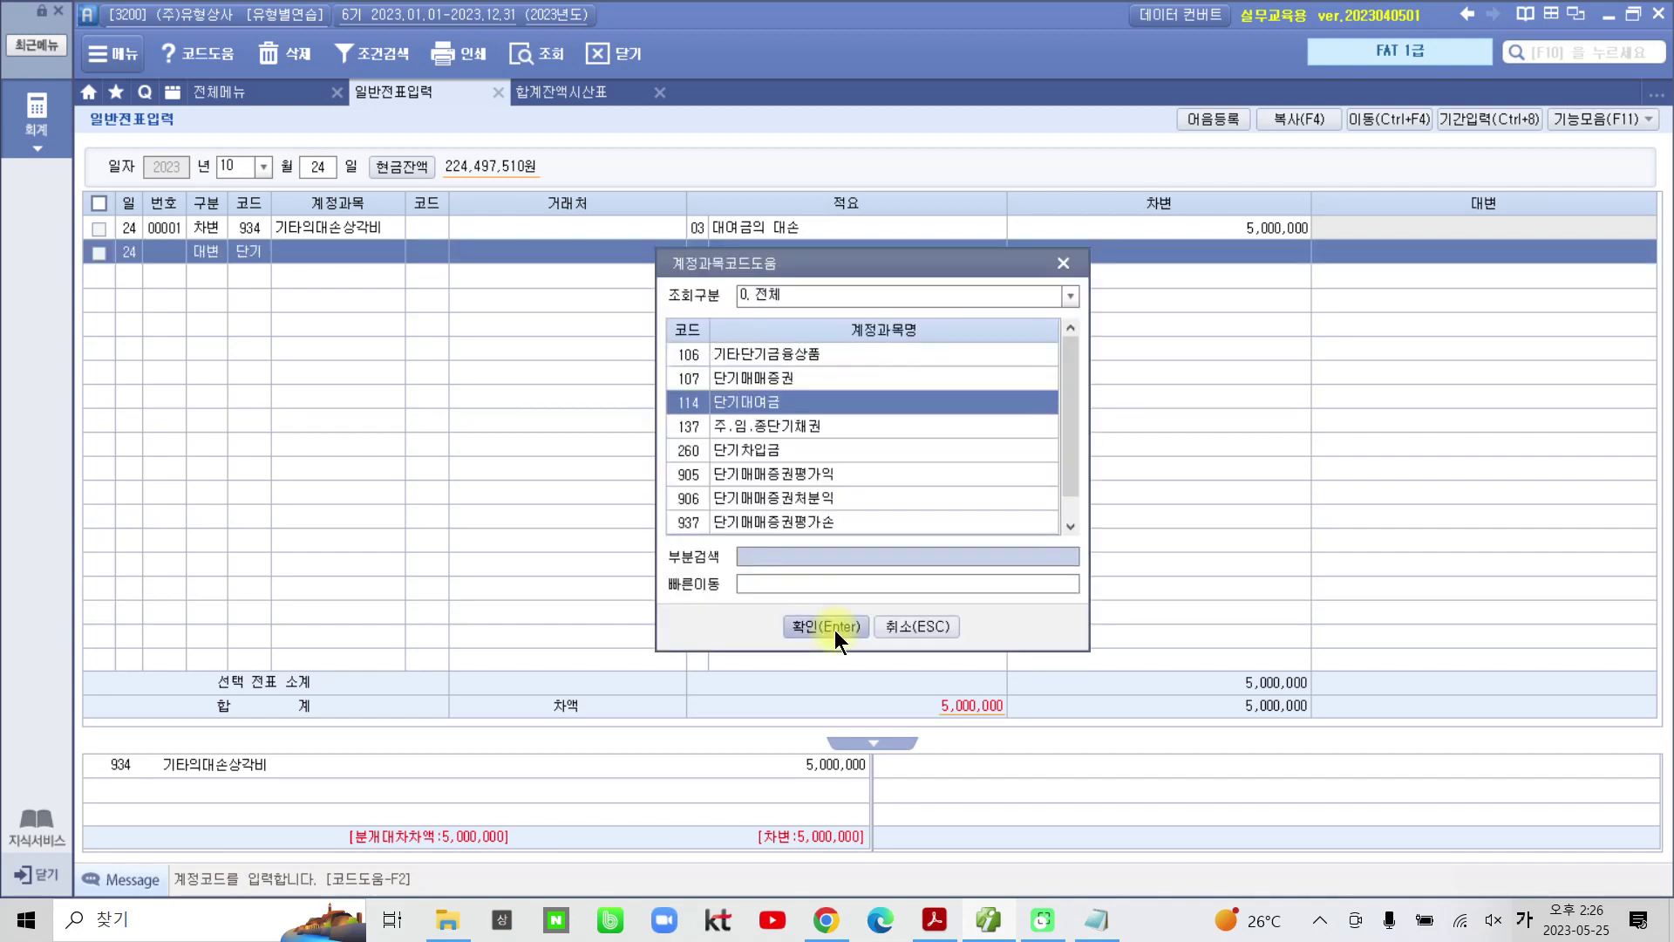
key("Return")
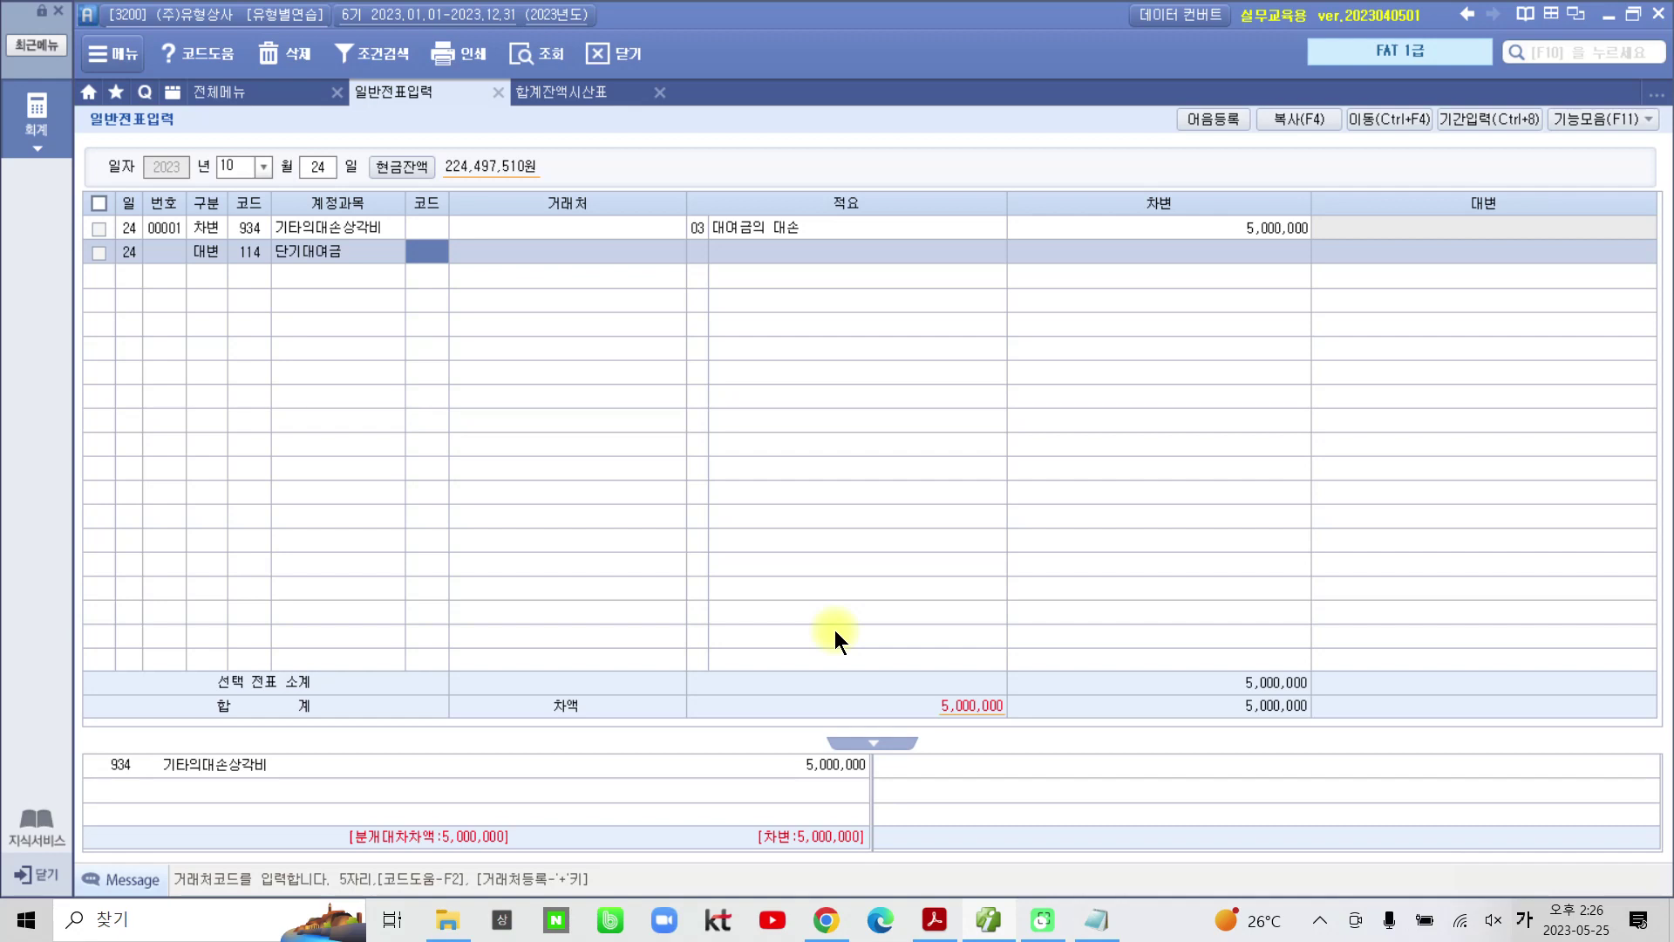
Step: Complete the 단기대여금 line with 거래처 부실상사, the carried-over 적요 대여금의 대손 and a credit of 5,000,000, and select the saved line
type("50000")
key("Return")
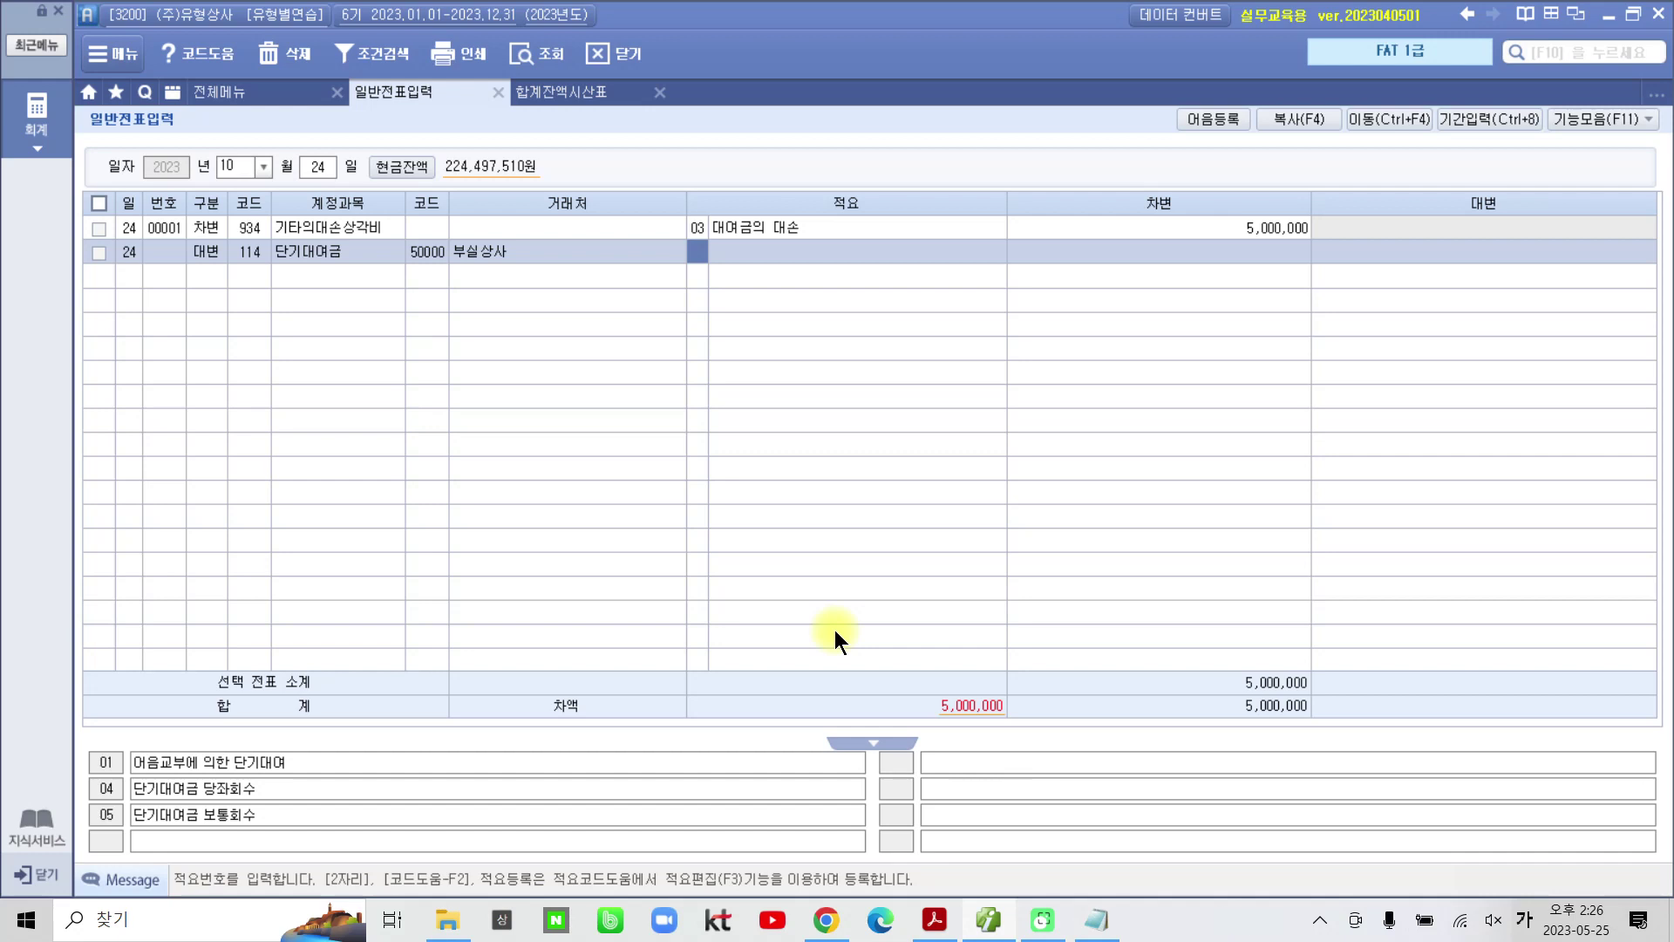
key("Return")
key("Return")
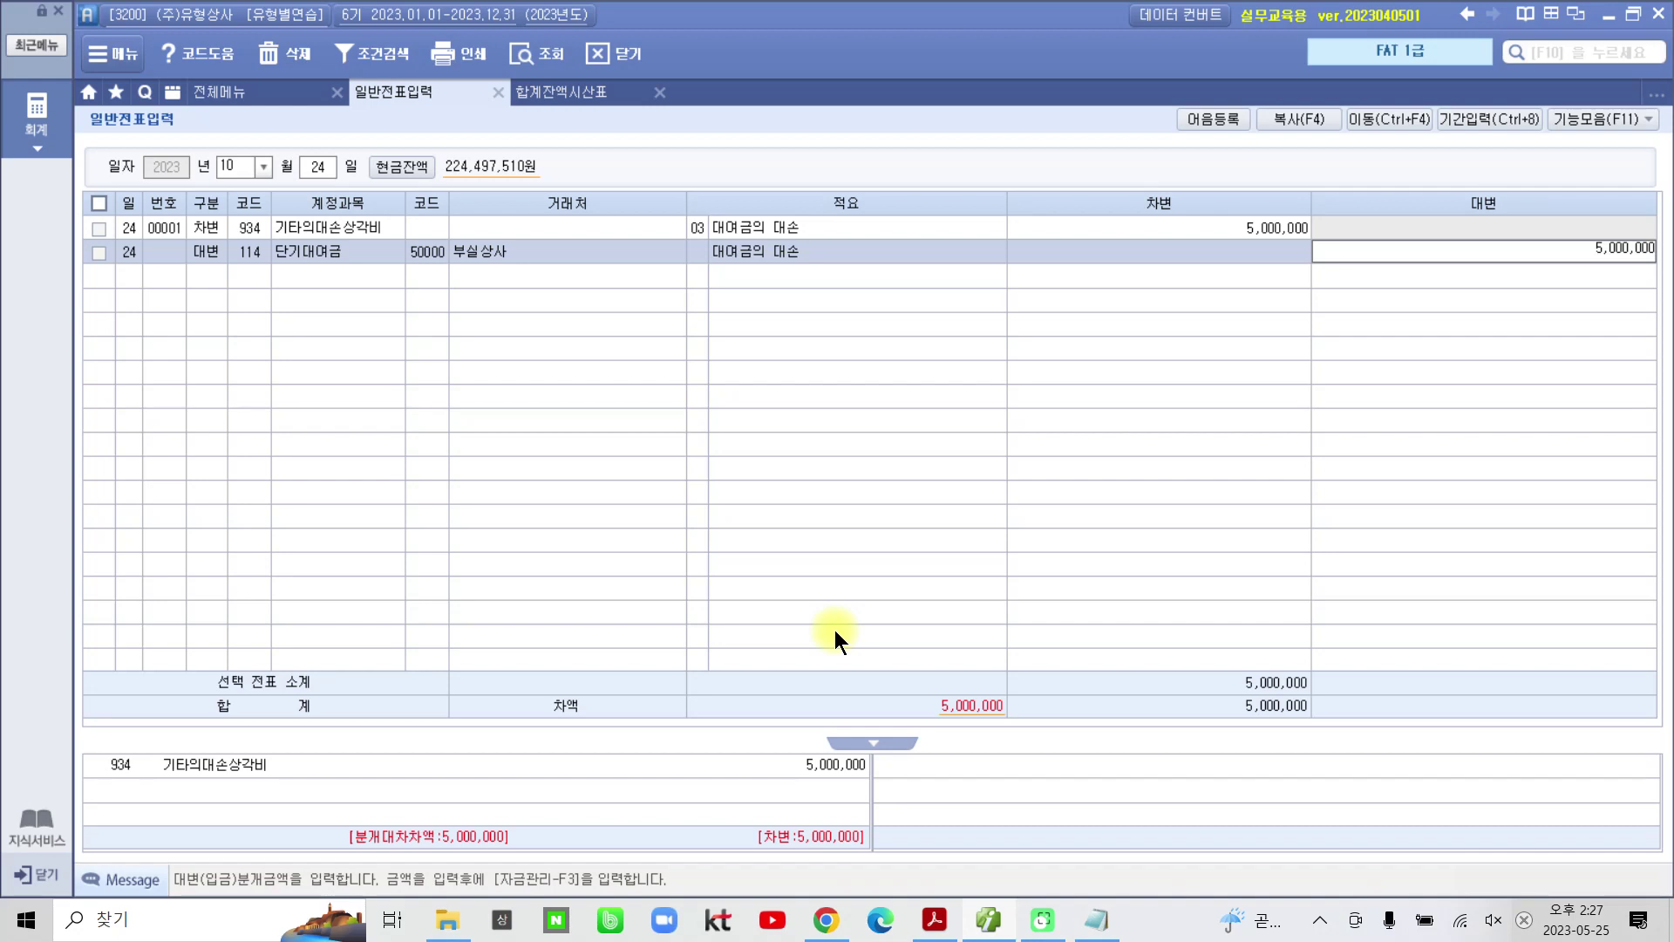
key("Return")
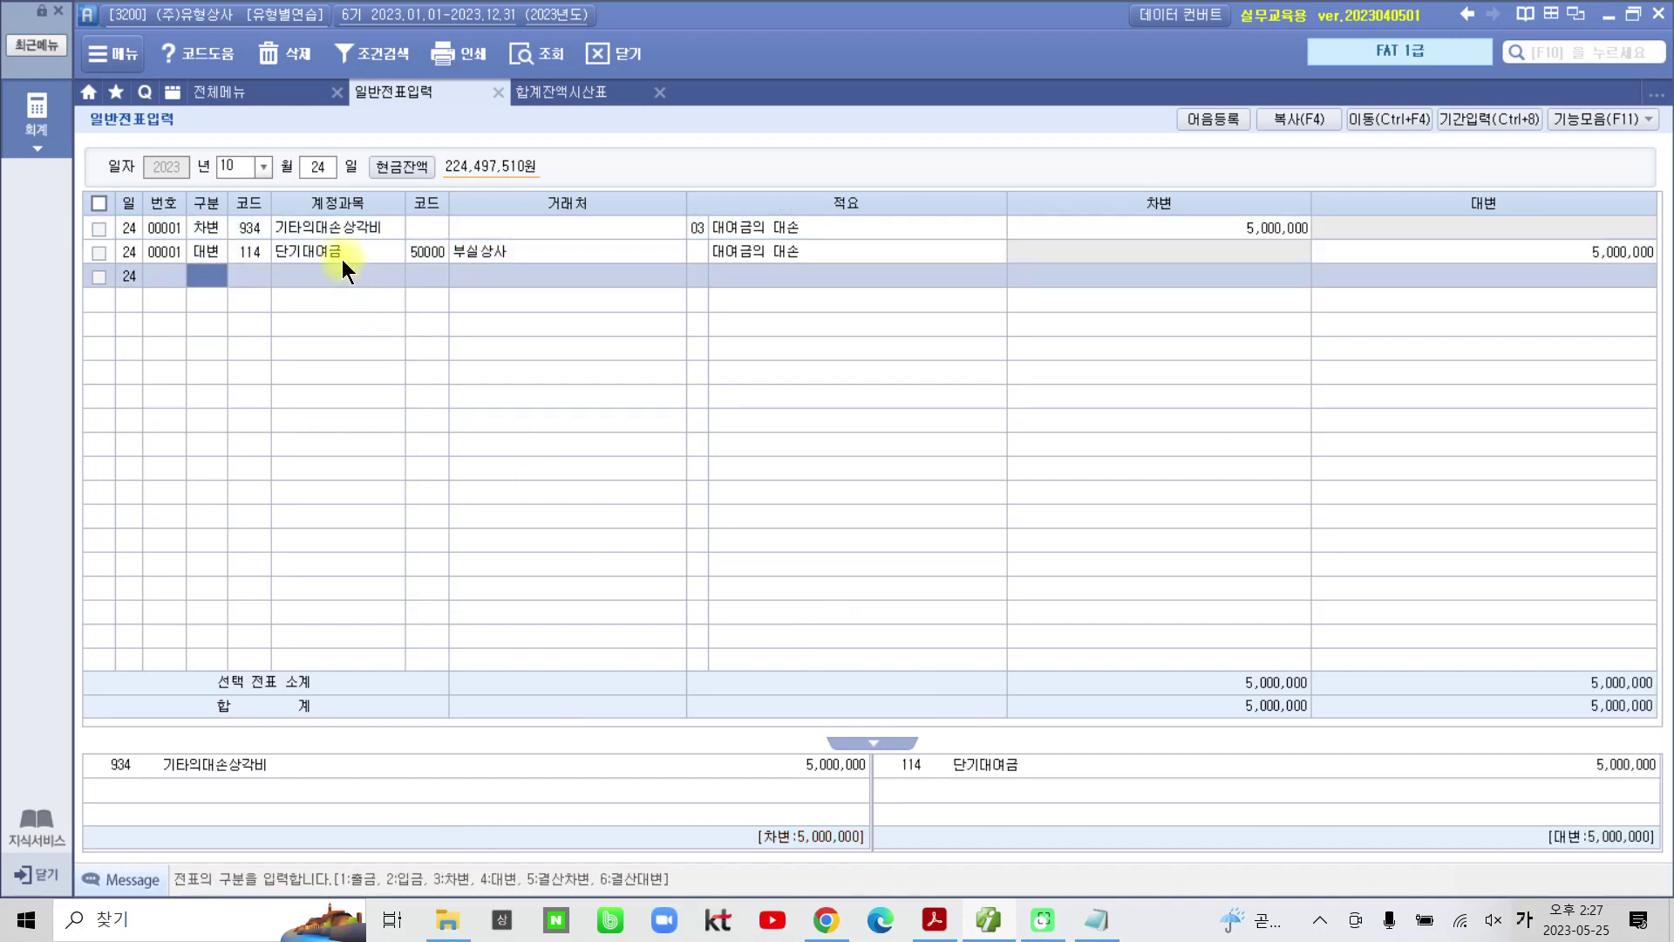
key("Up")
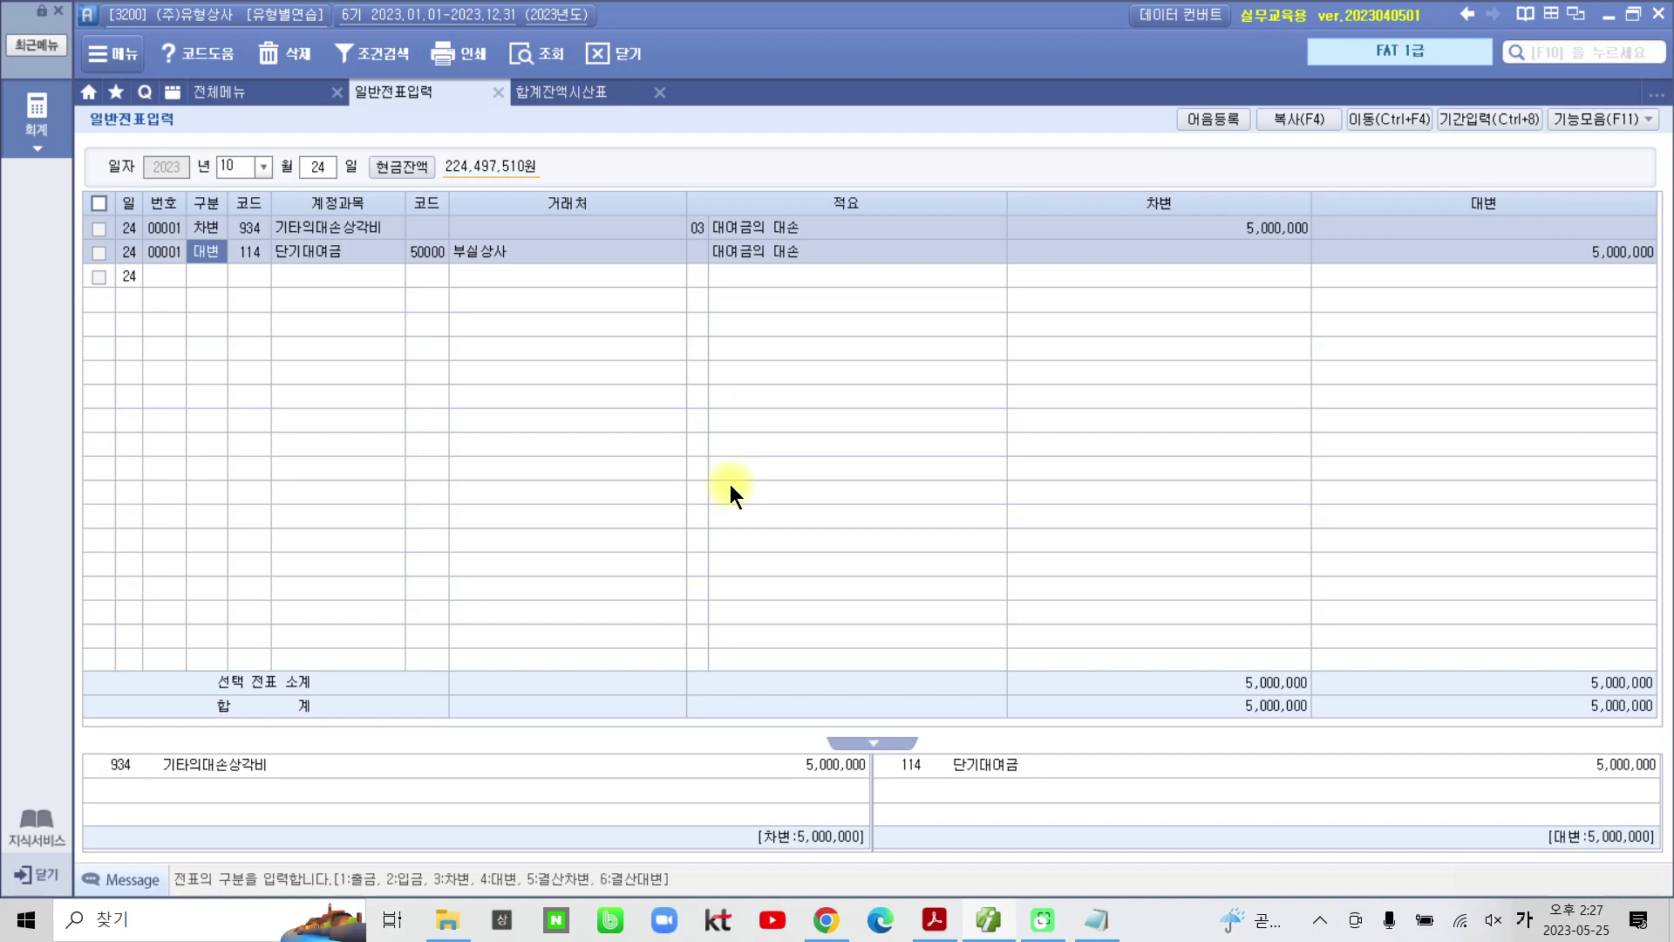
Step: Circle the voucher's debit and credit summary in red ink and handwrite "영업이익 영향" over the empty voucher rows
mouse_move(91, 705)
left_mouse_down()
mouse_move(136, 843)
mouse_move(1607, 815)
mouse_move(1630, 684)
mouse_move(1012, 652)
mouse_move(244, 688)
mouse_move(115, 715)
left_mouse_up()
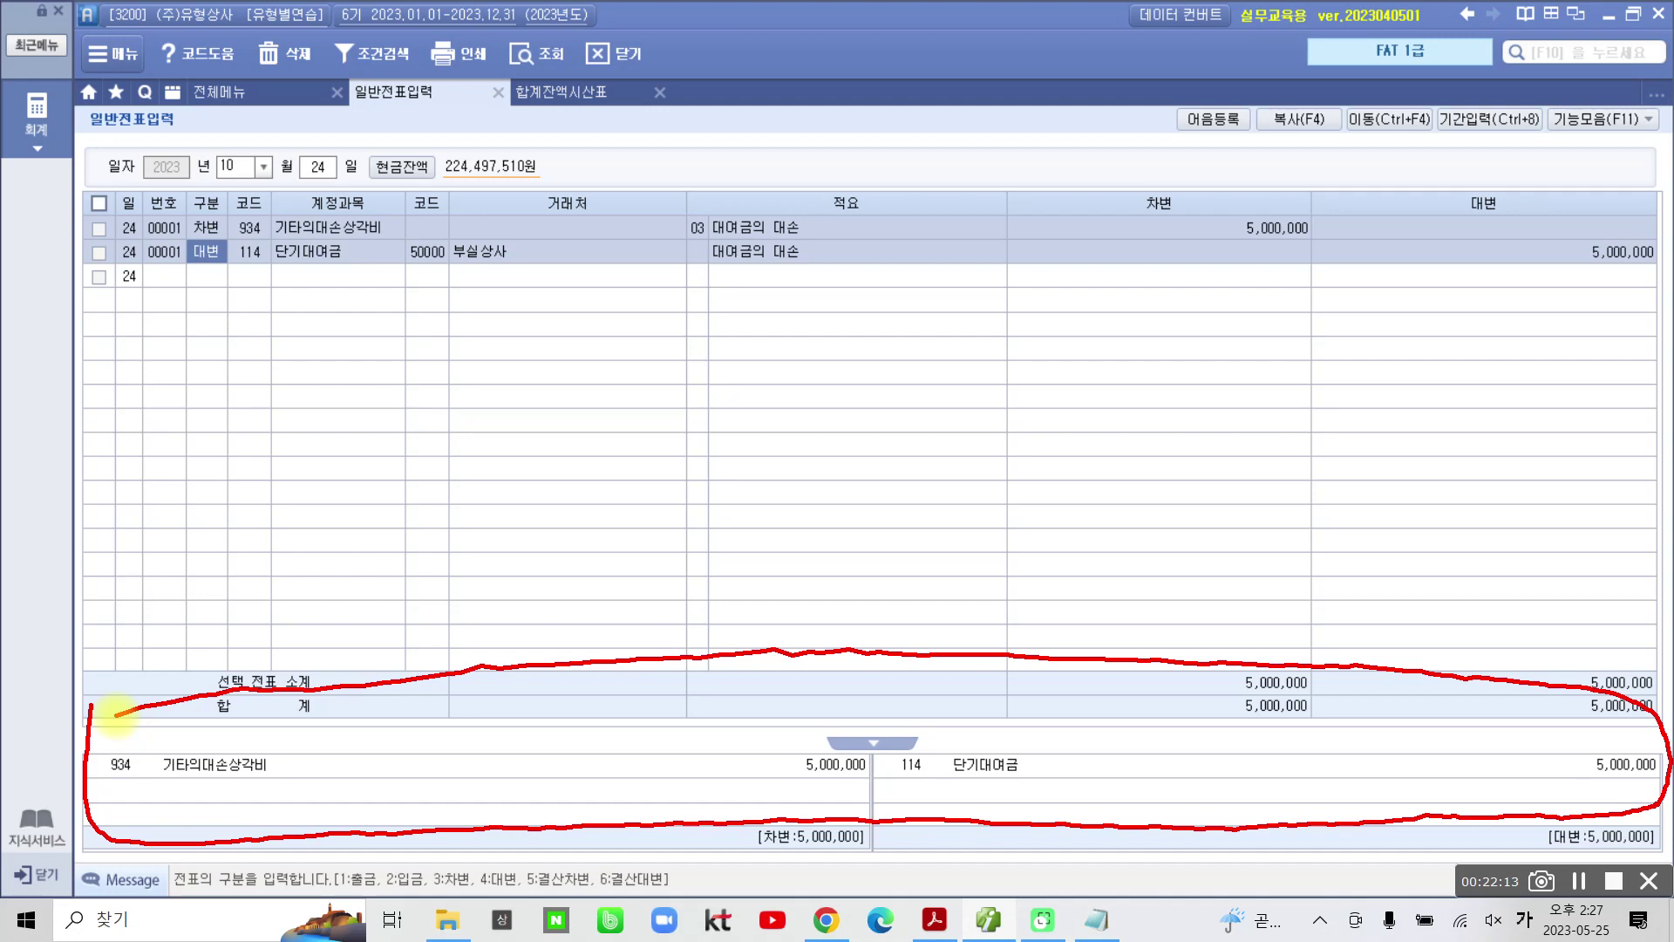
mouse_move(615, 377)
left_mouse_down()
mouse_move(590, 437)
mouse_move(677, 370)
mouse_move(692, 437)
mouse_move(662, 480)
left_mouse_up()
mouse_move(734, 410)
left_mouse_down()
mouse_move(785, 373)
mouse_move(818, 440)
left_mouse_up()
mouse_move(767, 440)
left_mouse_down()
mouse_move(766, 475)
mouse_move(826, 453)
mouse_move(807, 482)
left_mouse_up()
left_click_drag(867, 413, 917, 475)
mouse_move(972, 392)
left_mouse_down()
mouse_move(965, 411)
mouse_move(969, 388)
left_mouse_up()
left_click_drag(1022, 358, 998, 532)
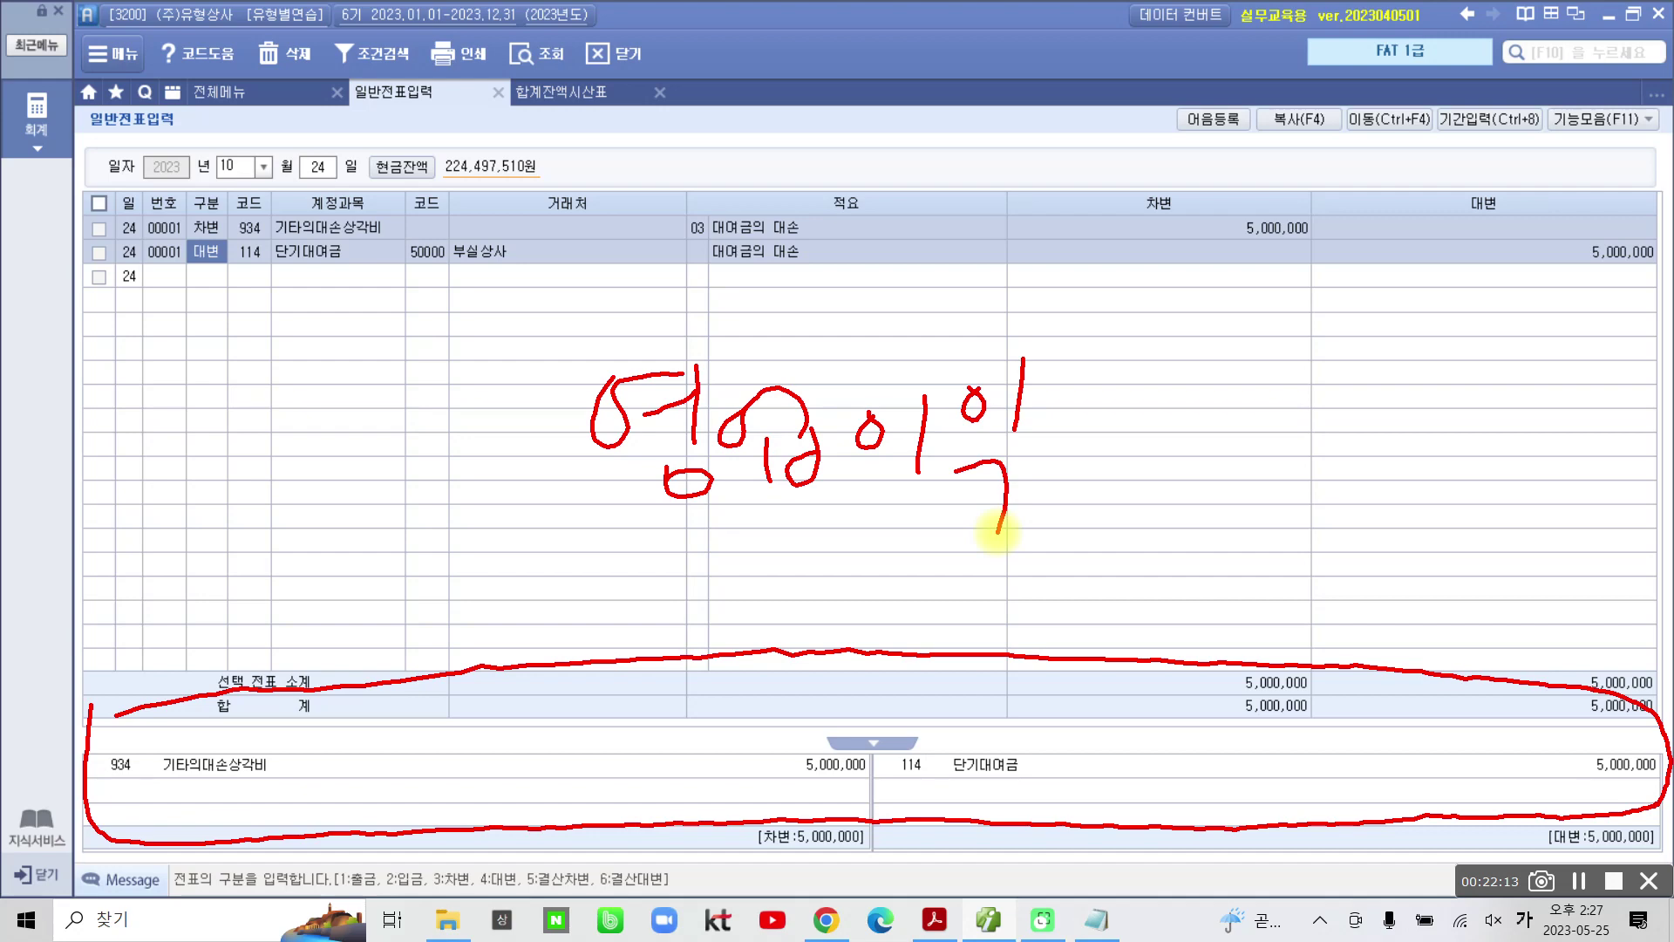
left_click_drag(1127, 397, 1102, 431)
mouse_move(1146, 382)
left_mouse_down()
mouse_move(1179, 375)
mouse_move(1195, 441)
left_mouse_up()
mouse_move(1169, 470)
left_mouse_down()
mouse_move(1152, 489)
mouse_move(1177, 471)
left_mouse_up()
left_click_drag(1249, 377, 1266, 422)
mouse_move(1259, 428)
left_mouse_down()
mouse_move(1244, 448)
mouse_move(1255, 436)
left_mouse_up()
left_click_drag(1301, 377, 1310, 443)
mouse_move(1311, 399)
left_mouse_down()
mouse_move(1350, 400)
mouse_move(1353, 419)
left_mouse_up()
mouse_move(1298, 470)
left_mouse_down()
mouse_move(1312, 488)
mouse_move(1298, 469)
left_mouse_up()
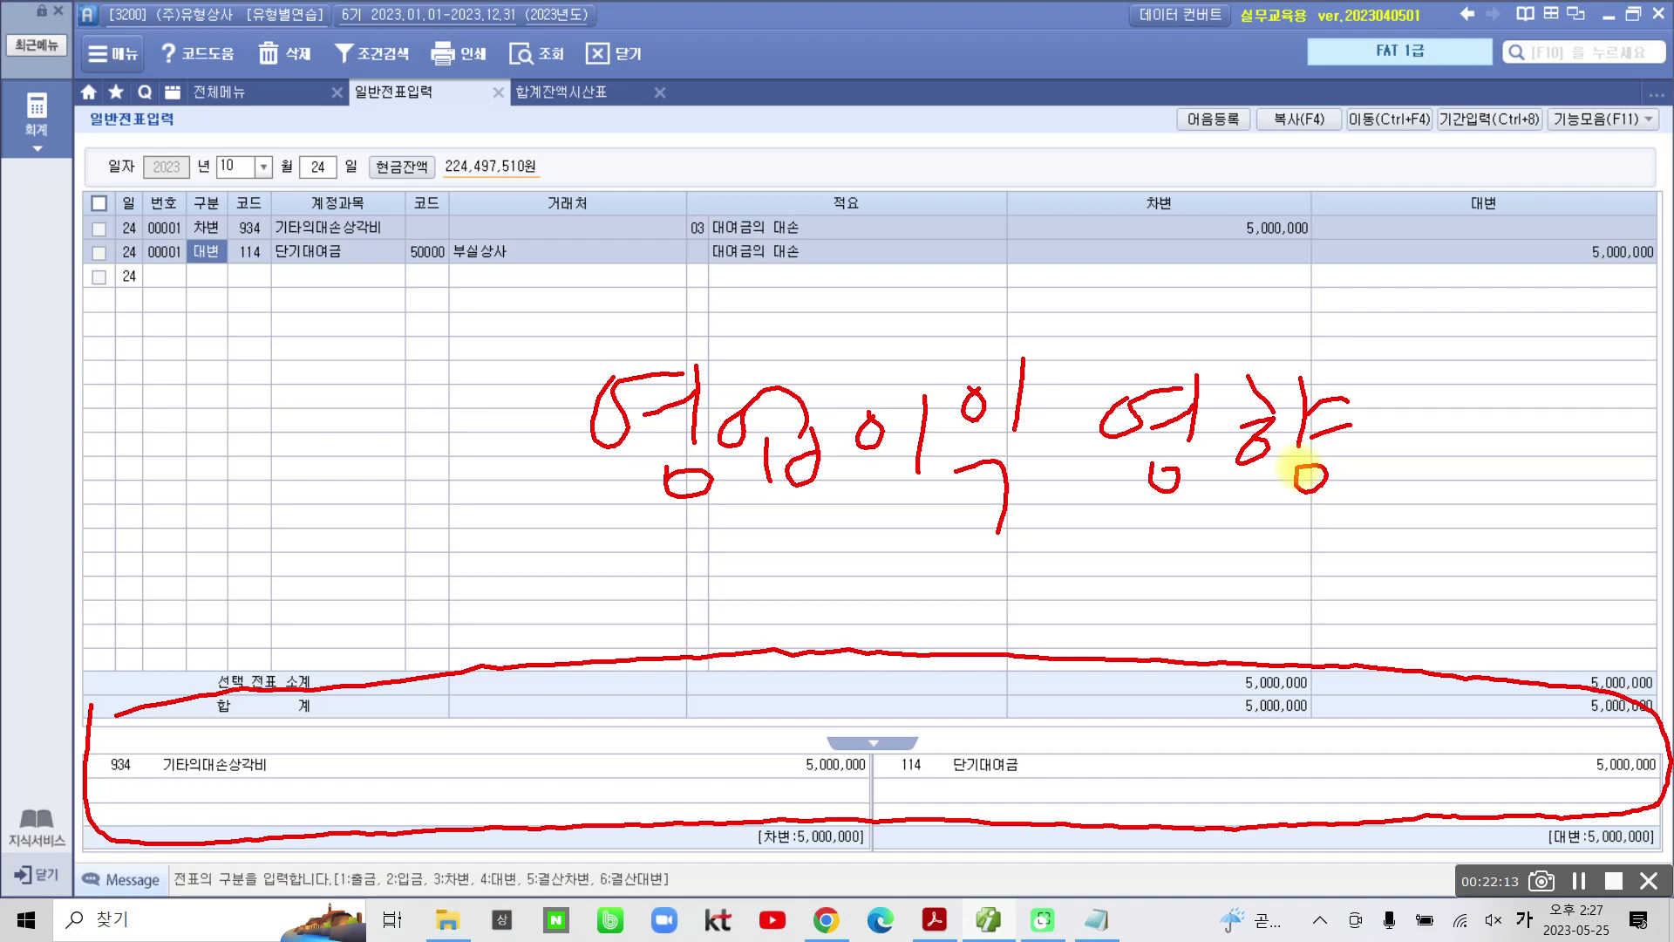
Step: Handwrite "(영업외비용)" beside 기타의대손상각비 in the voucher summary and underline the handwritten "영업이익" in red
mouse_move(347, 732)
left_mouse_down()
mouse_move(329, 785)
mouse_move(340, 827)
left_mouse_up()
mouse_move(385, 760)
left_mouse_down()
mouse_move(375, 792)
mouse_move(427, 736)
mouse_move(424, 815)
mouse_move(523, 758)
mouse_move(501, 813)
mouse_move(563, 768)
mouse_move(615, 844)
mouse_move(737, 748)
mouse_move(761, 795)
mouse_move(828, 842)
left_mouse_up()
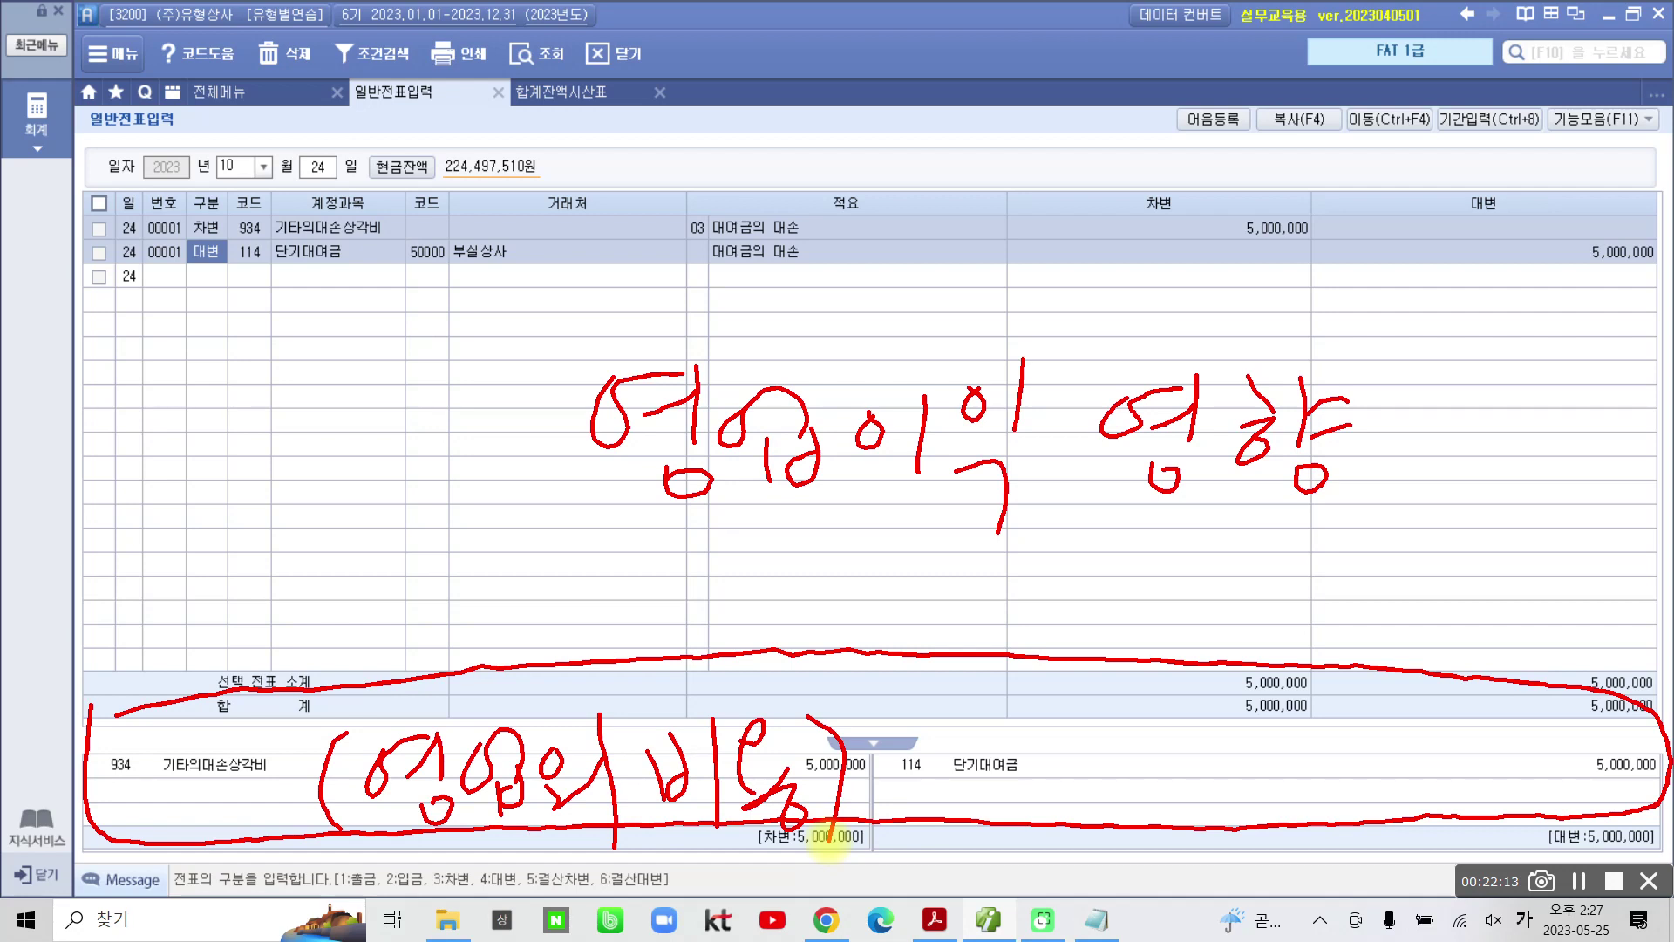
mouse_move(559, 536)
left_mouse_down()
mouse_move(1001, 534)
mouse_move(1072, 551)
left_mouse_up()
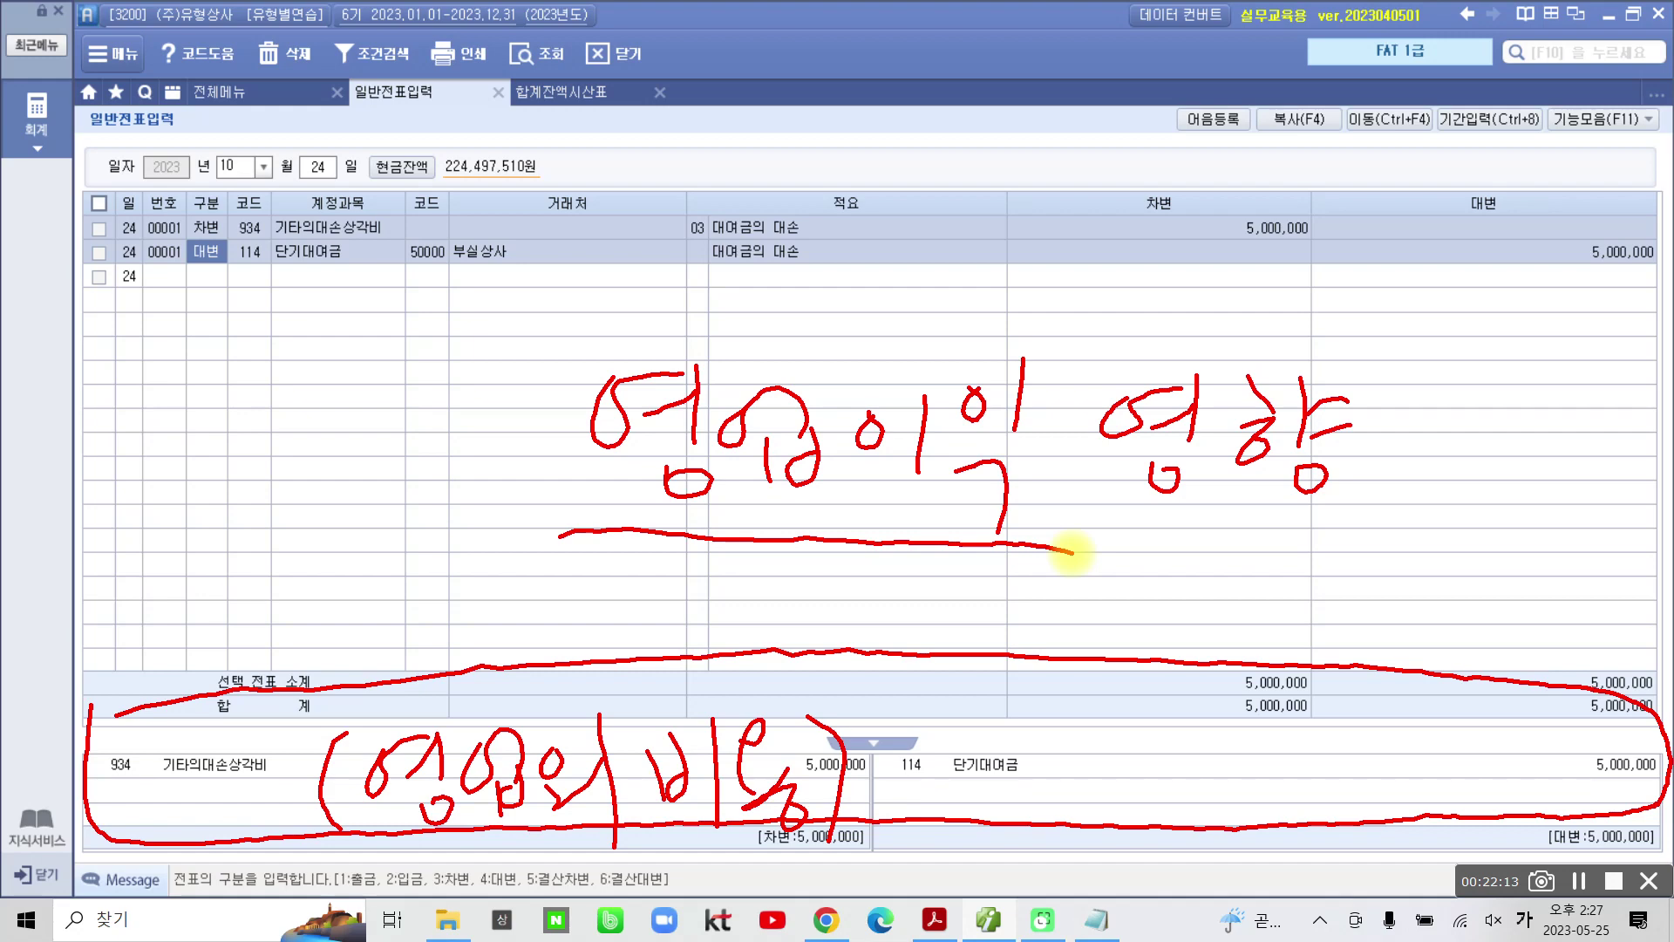
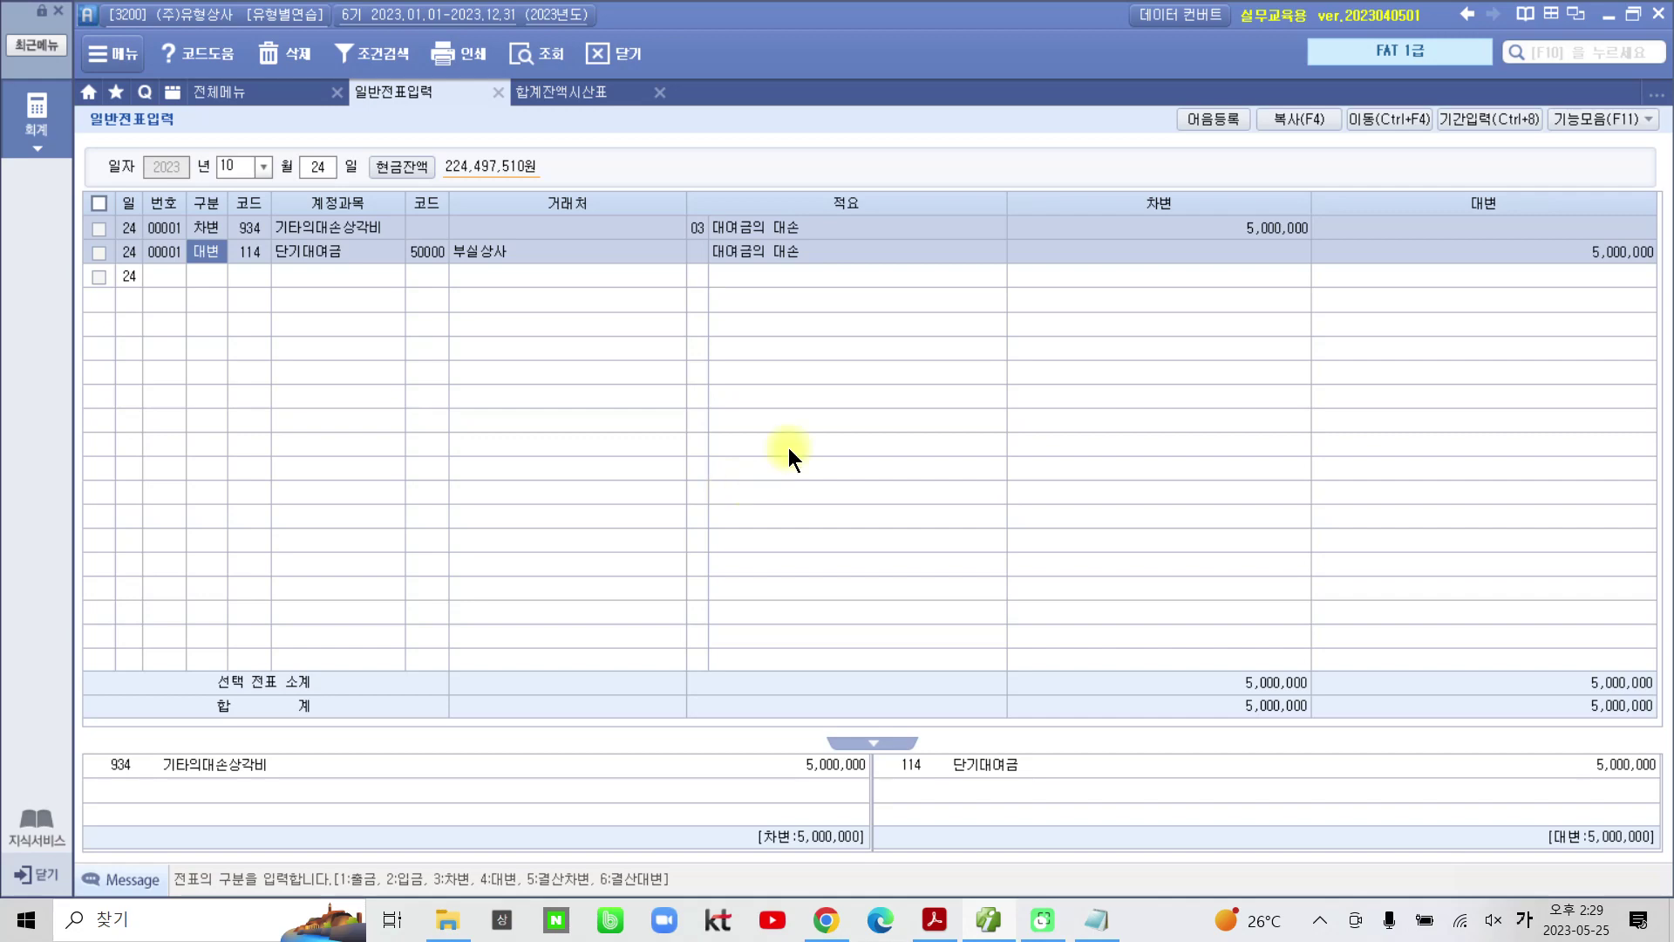
Step: Switch to the exercise PDF in Acrobat Reader and highlight "현금으로 받았다." and "임대료" in the October 25 transaction
left_click(933, 916)
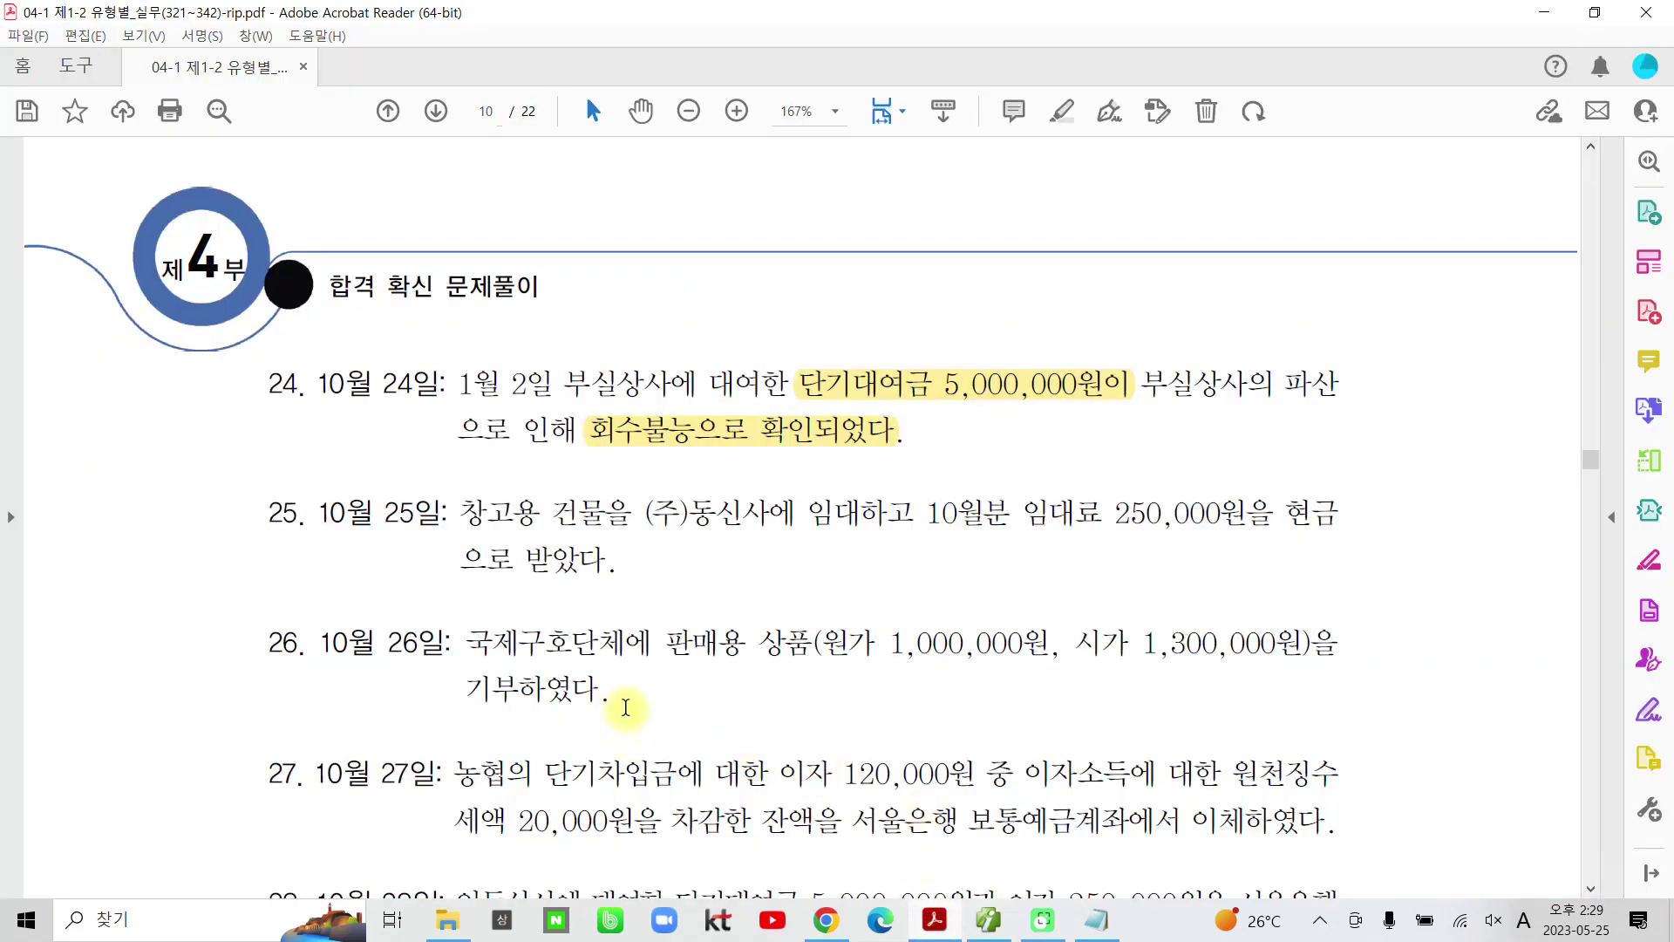
scroll(626, 707, "down", 1)
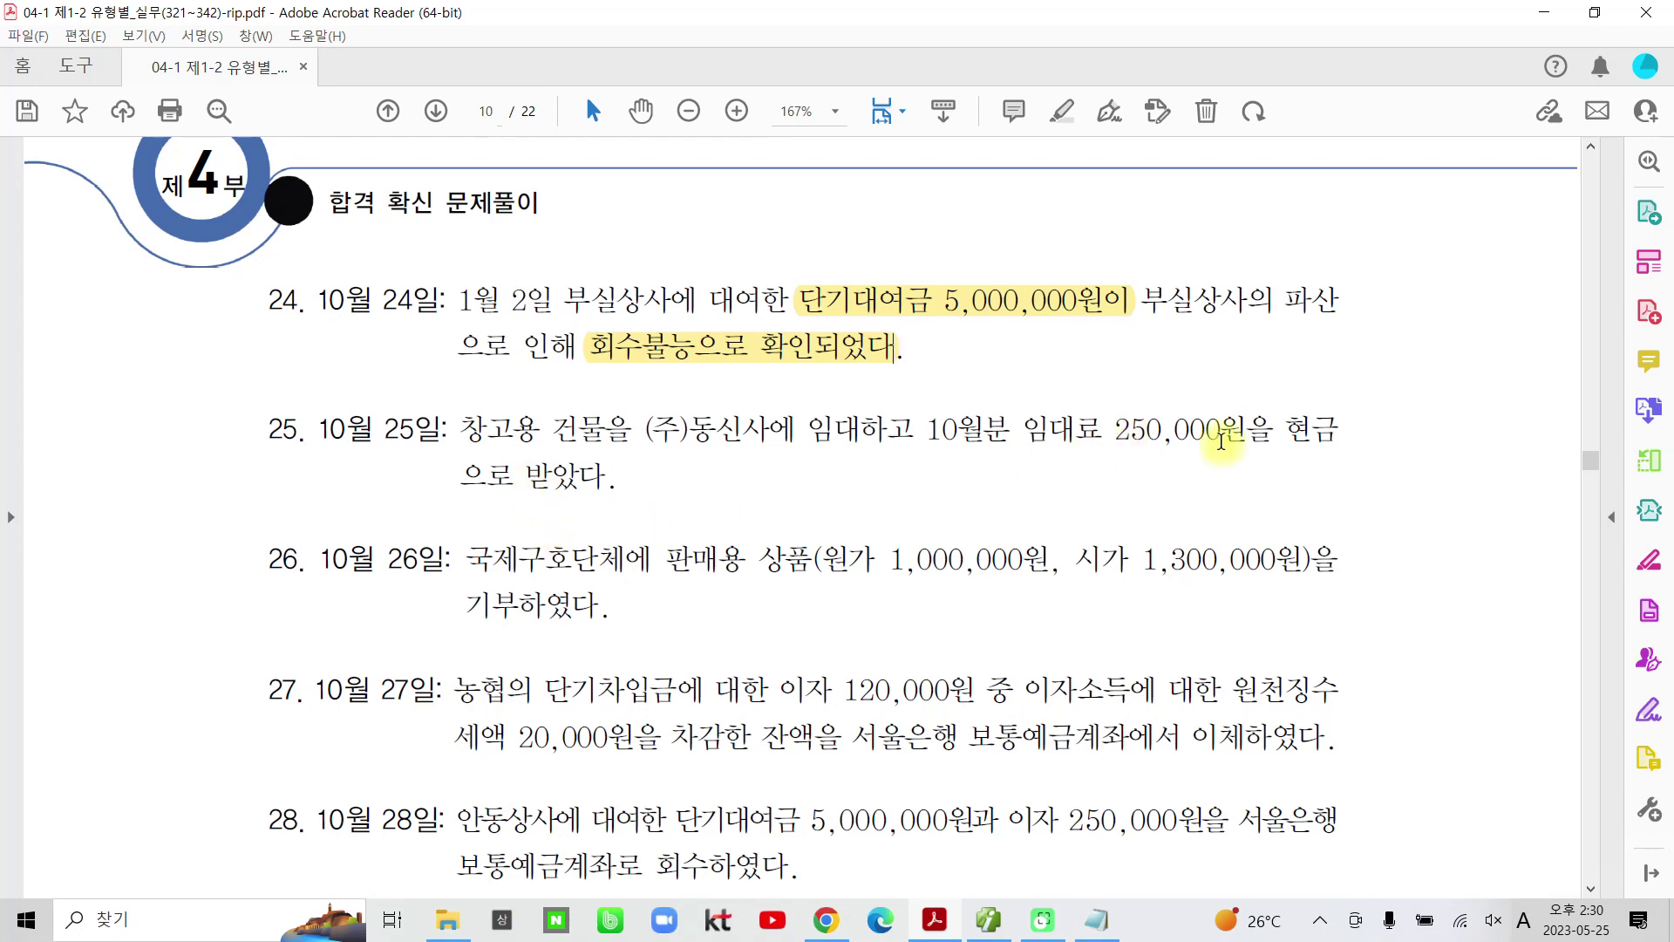
double_click(1295, 436)
left_click_drag(1341, 437, 642, 479)
left_click(667, 349)
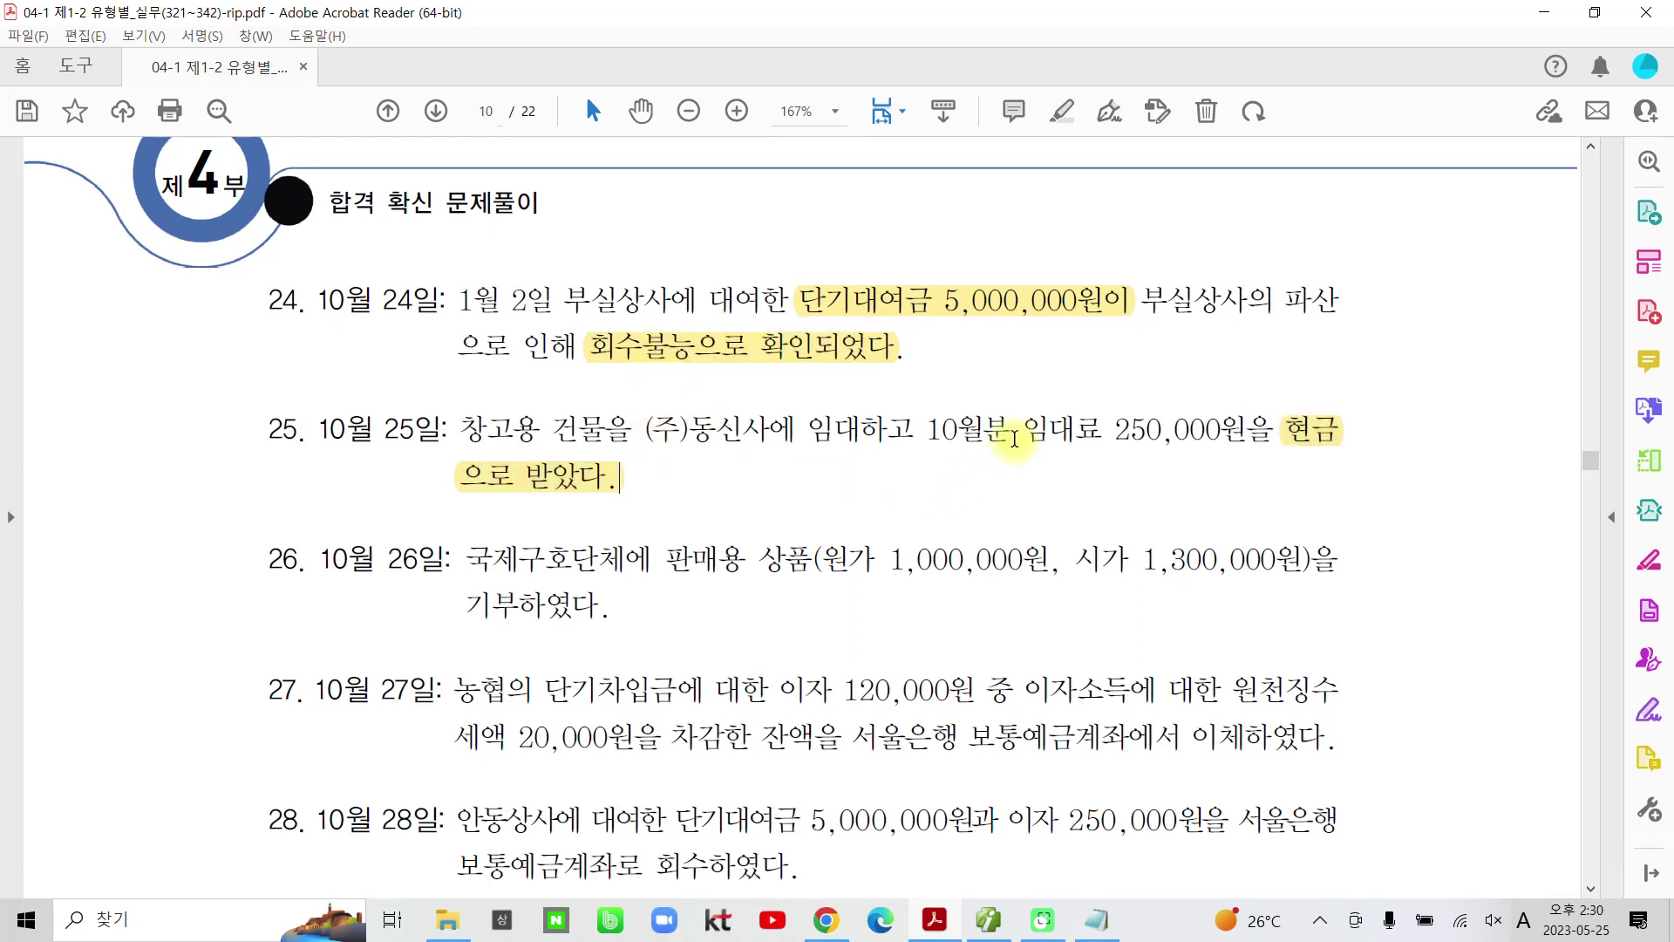
left_click_drag(1026, 432, 1101, 434)
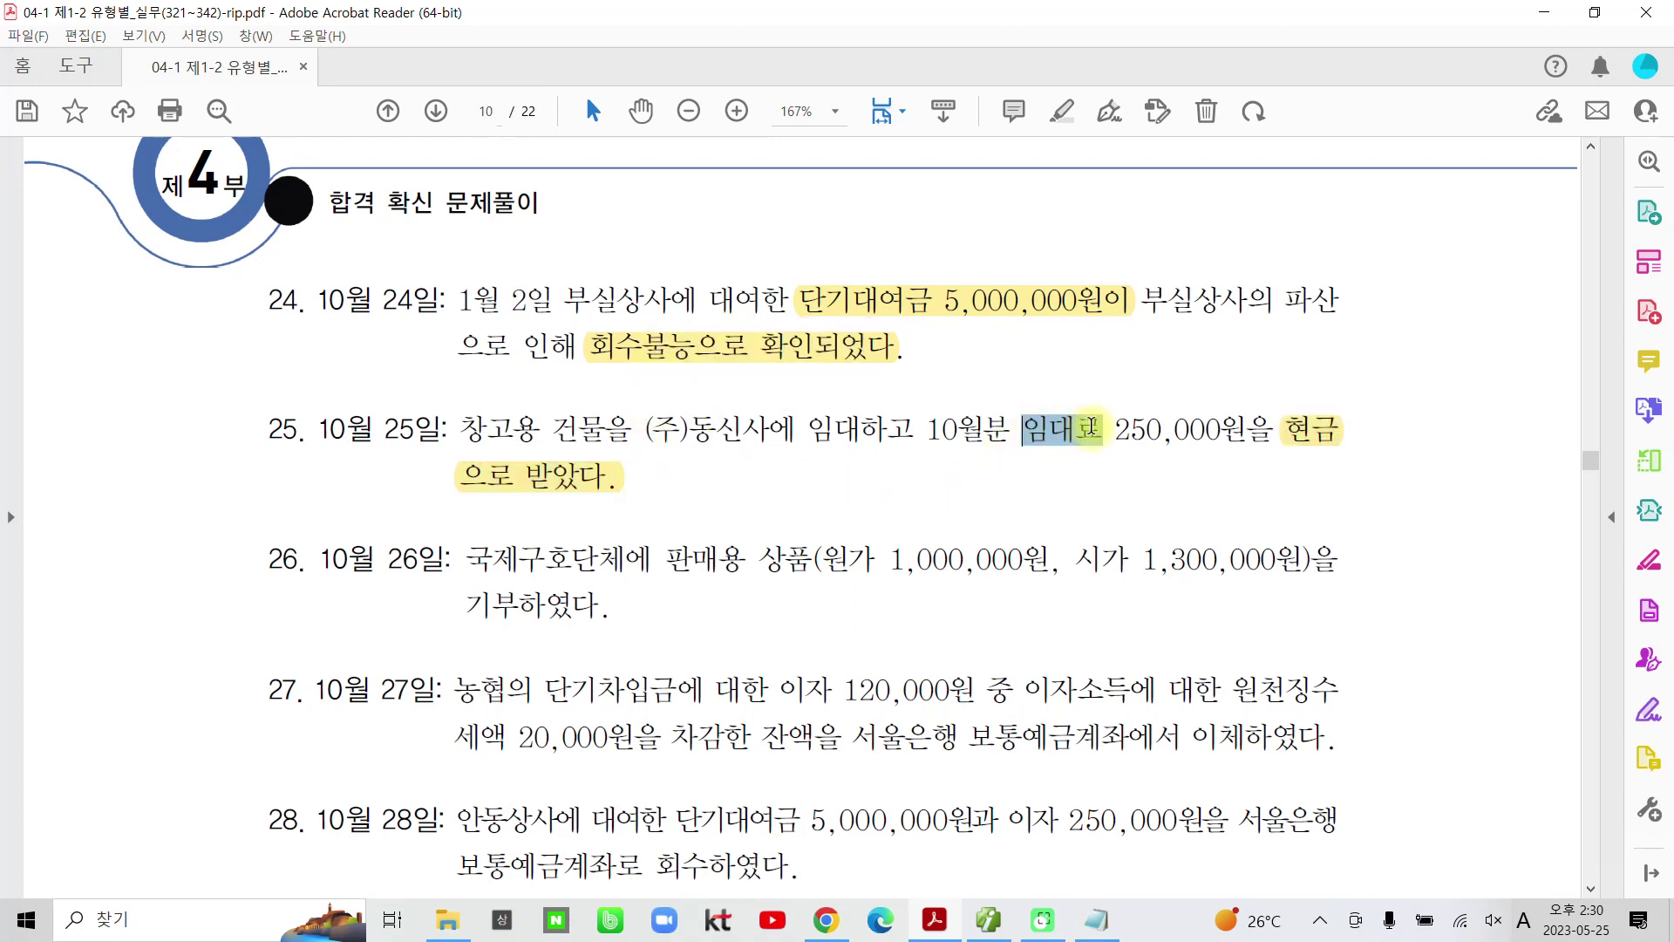
left_click(1120, 343)
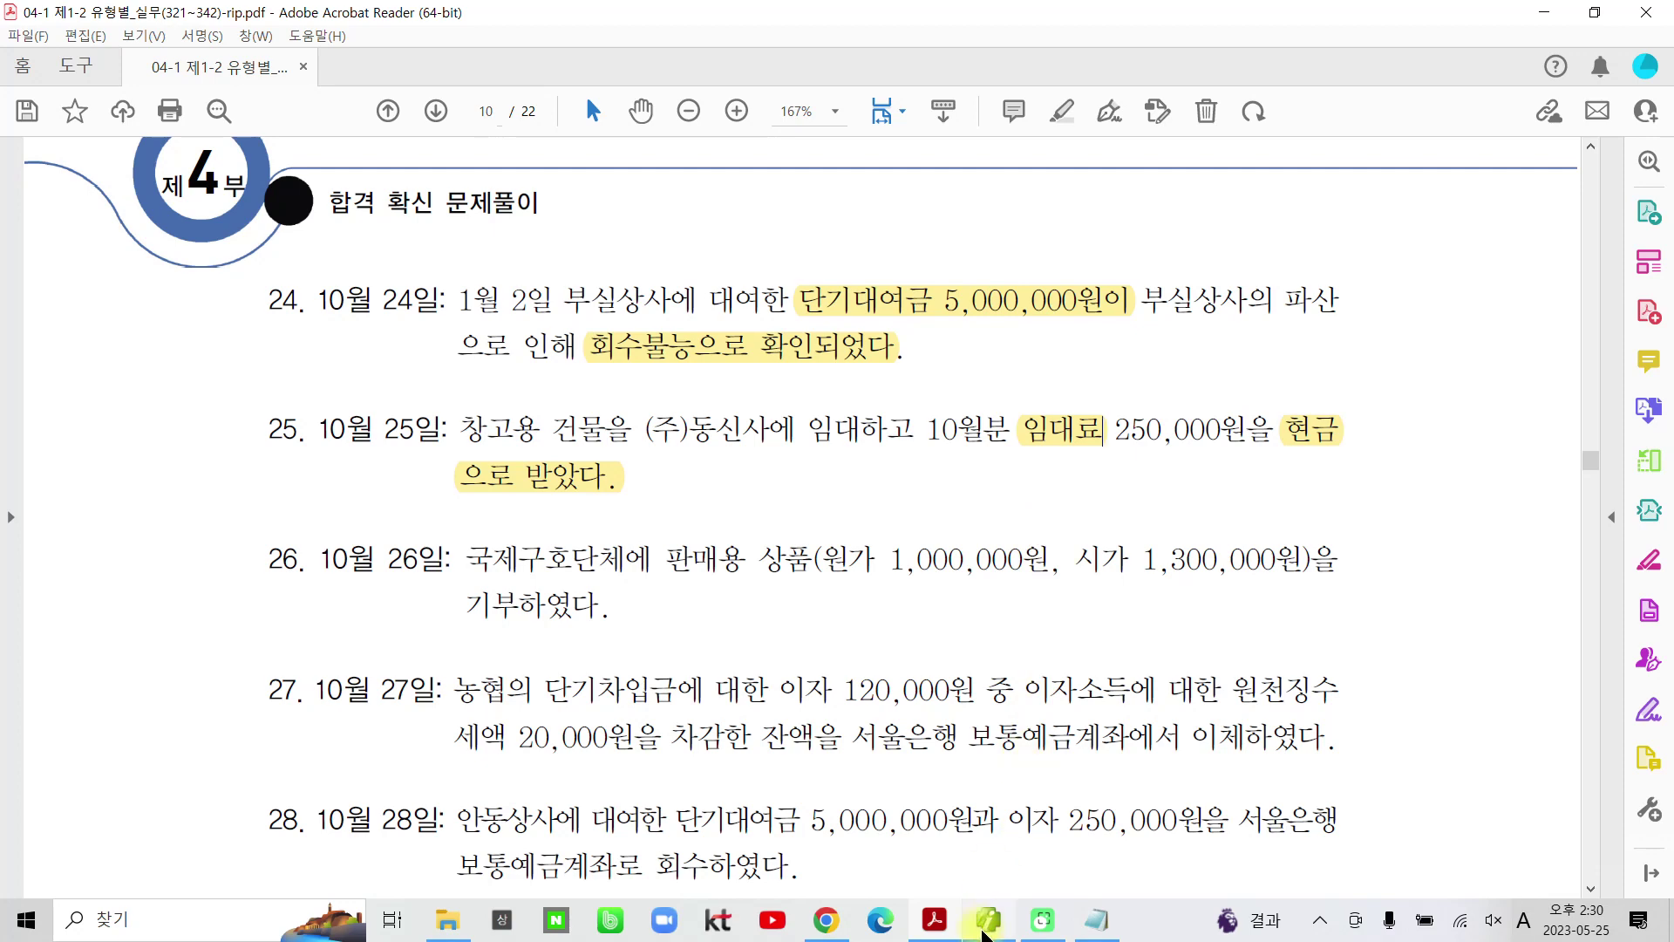
Step: Switch back to the accounting program and load the October 25 vouchers in 일반전표입력
left_click(983, 931)
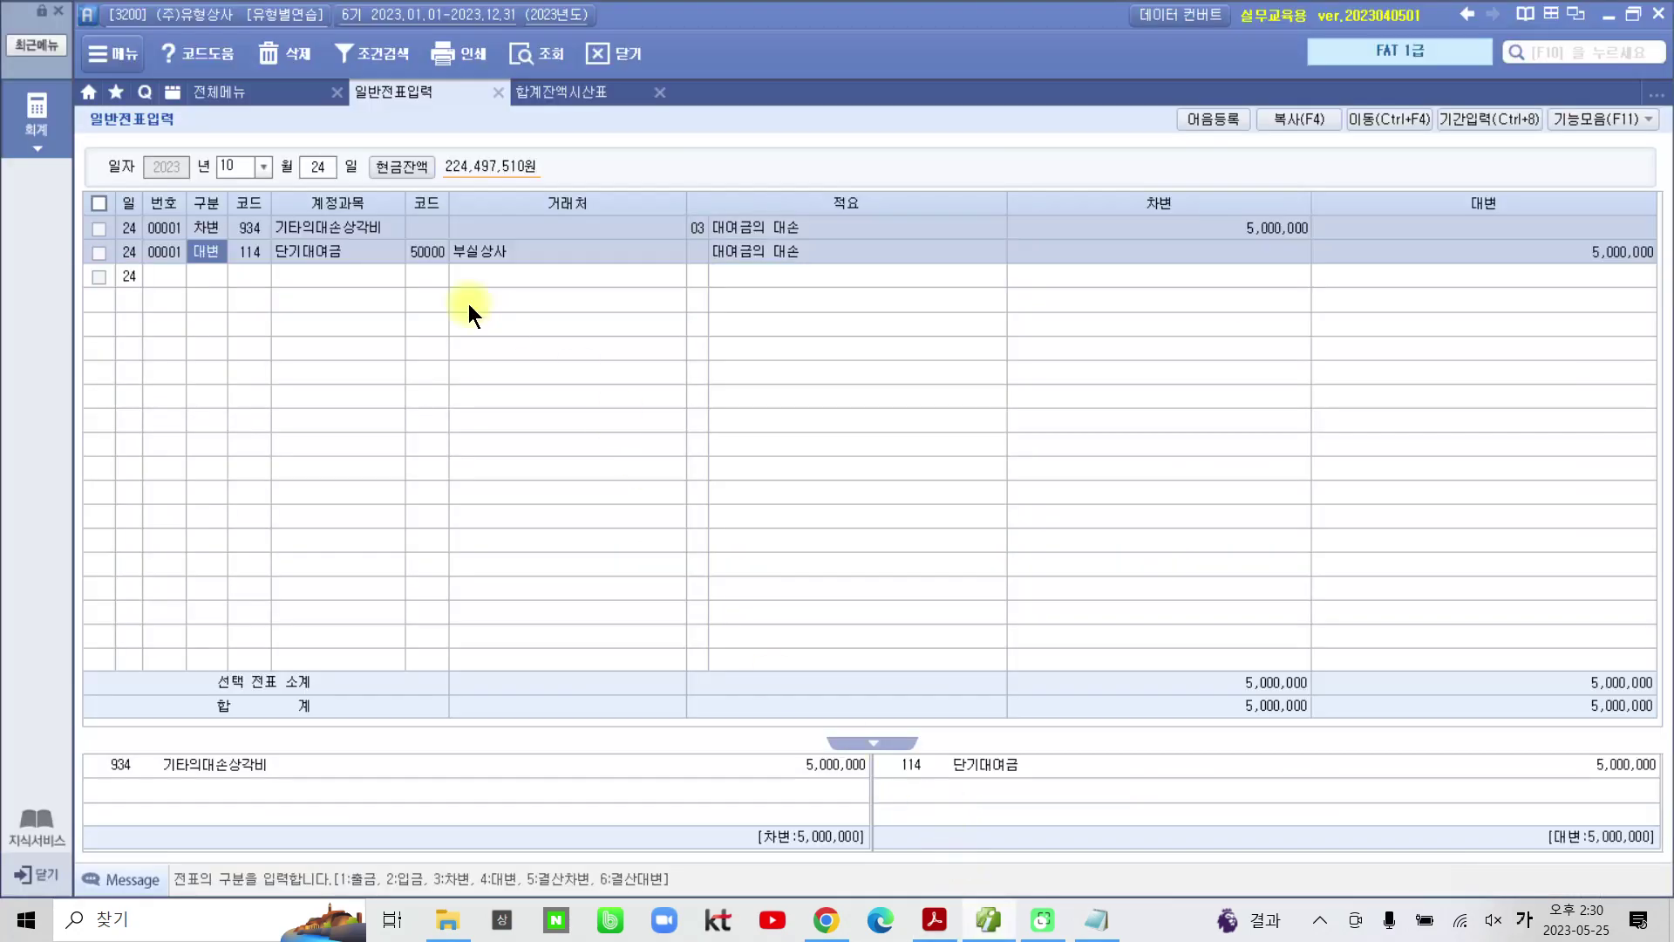
left_click(317, 171)
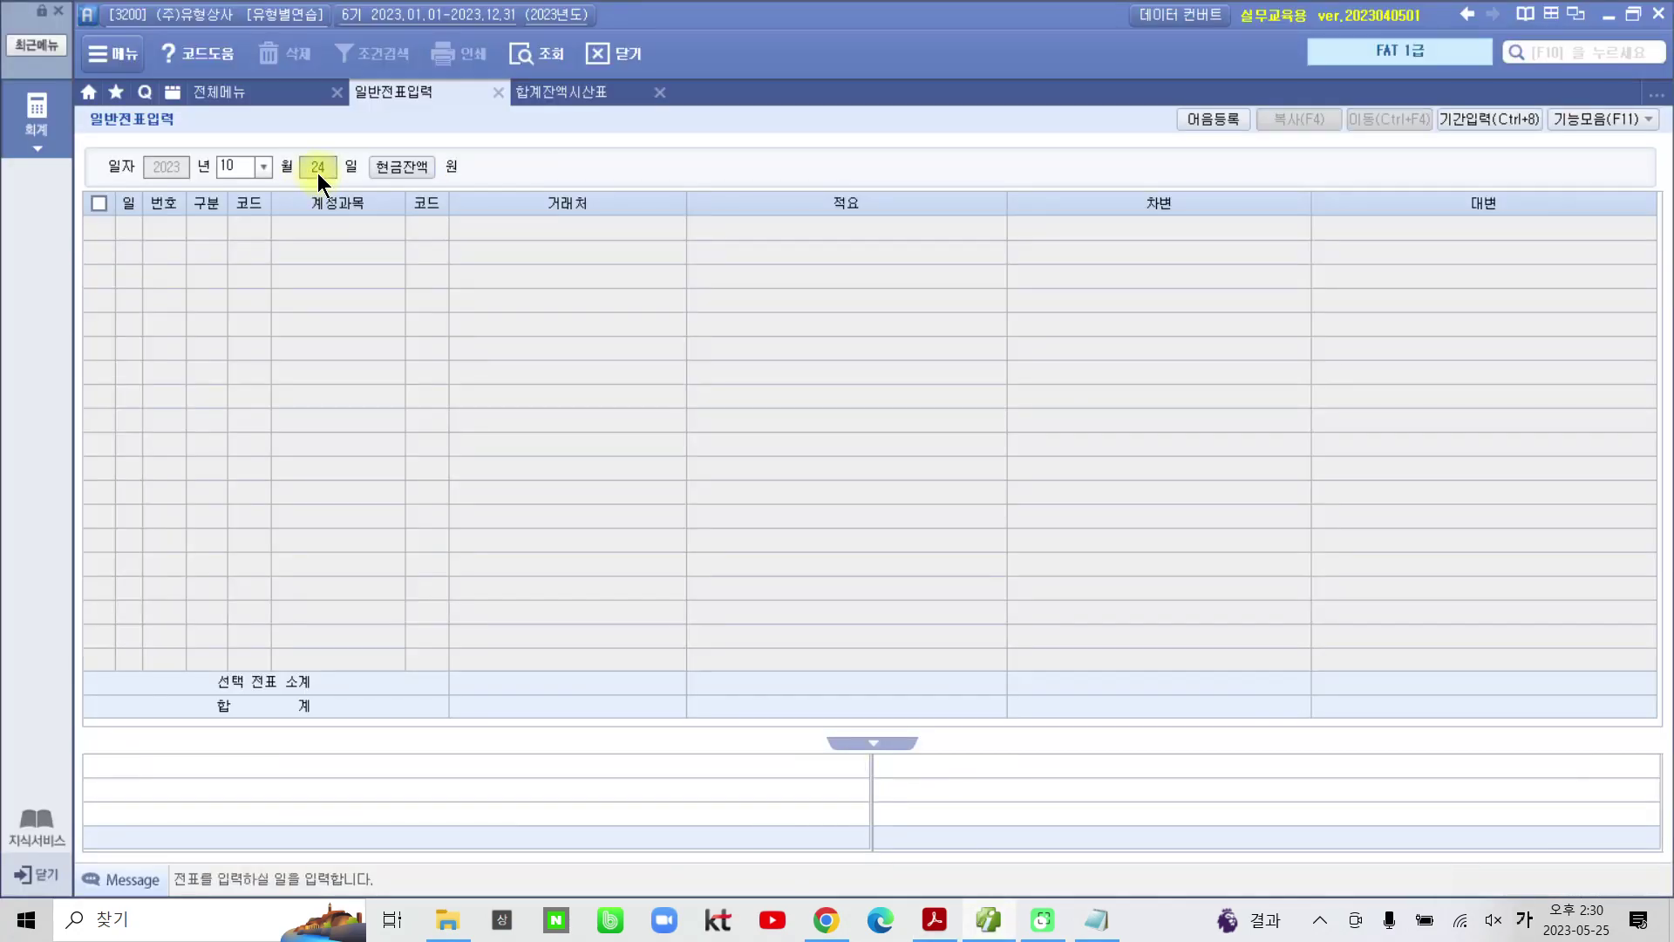
type("25")
key("Return")
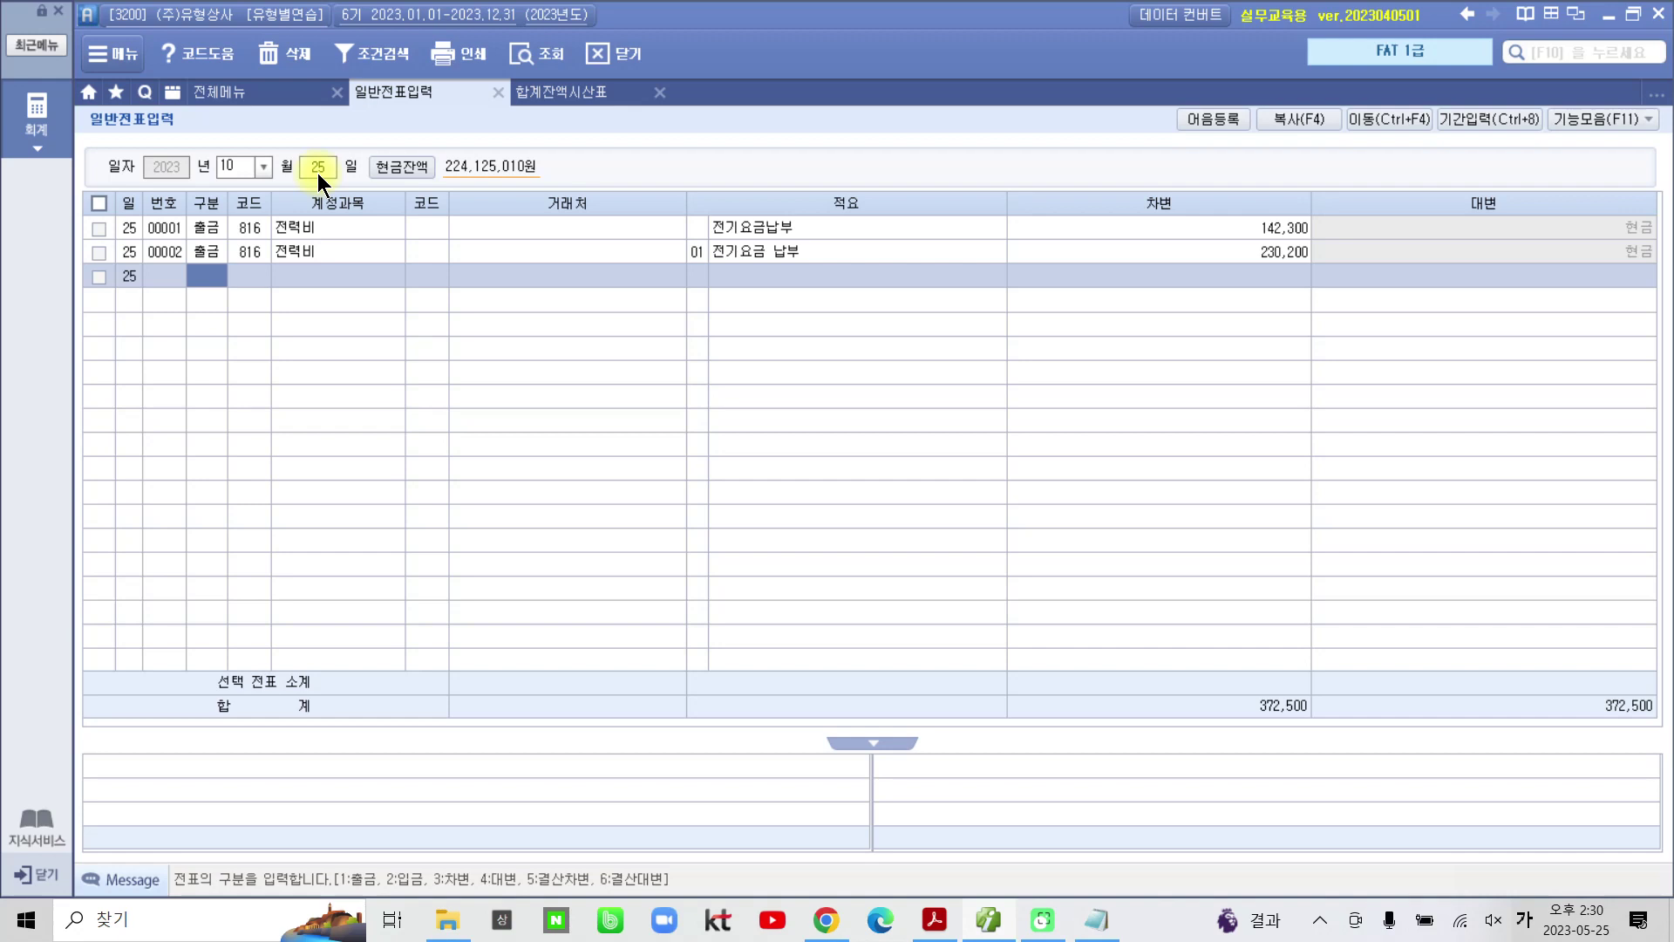
Step: Start a new 입금 line for October 25 with account 904 임대료
type("2")
key("Return")
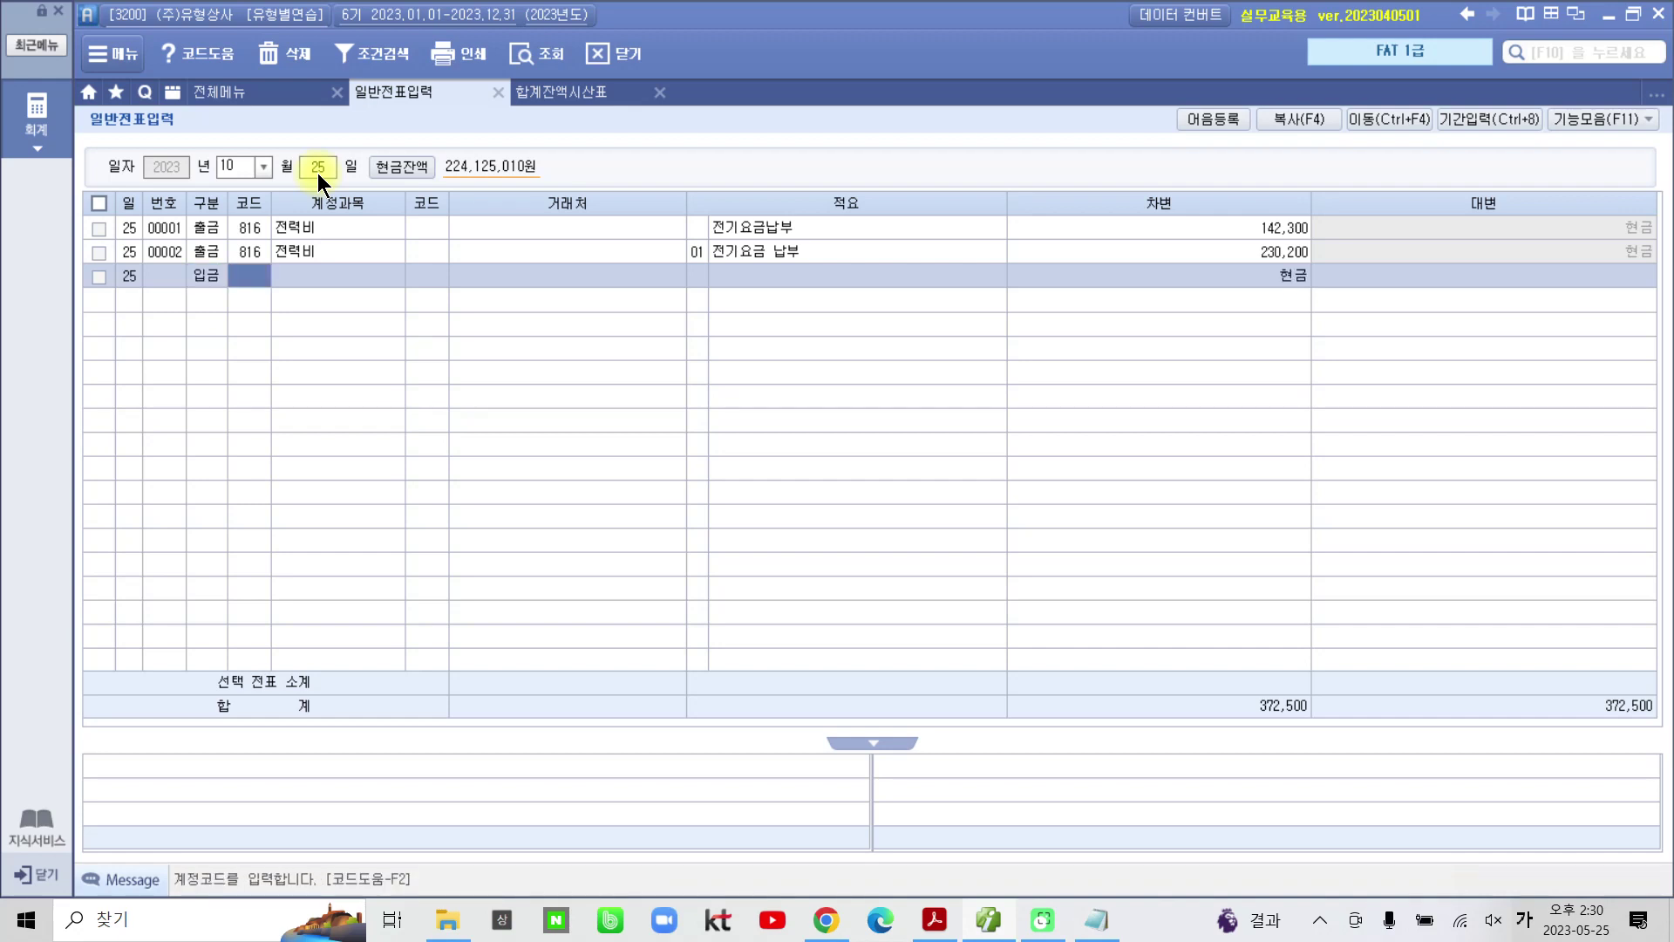
type("이맨")
key("BackSpace")
key("BackSpace")
type("임대")
key("Return")
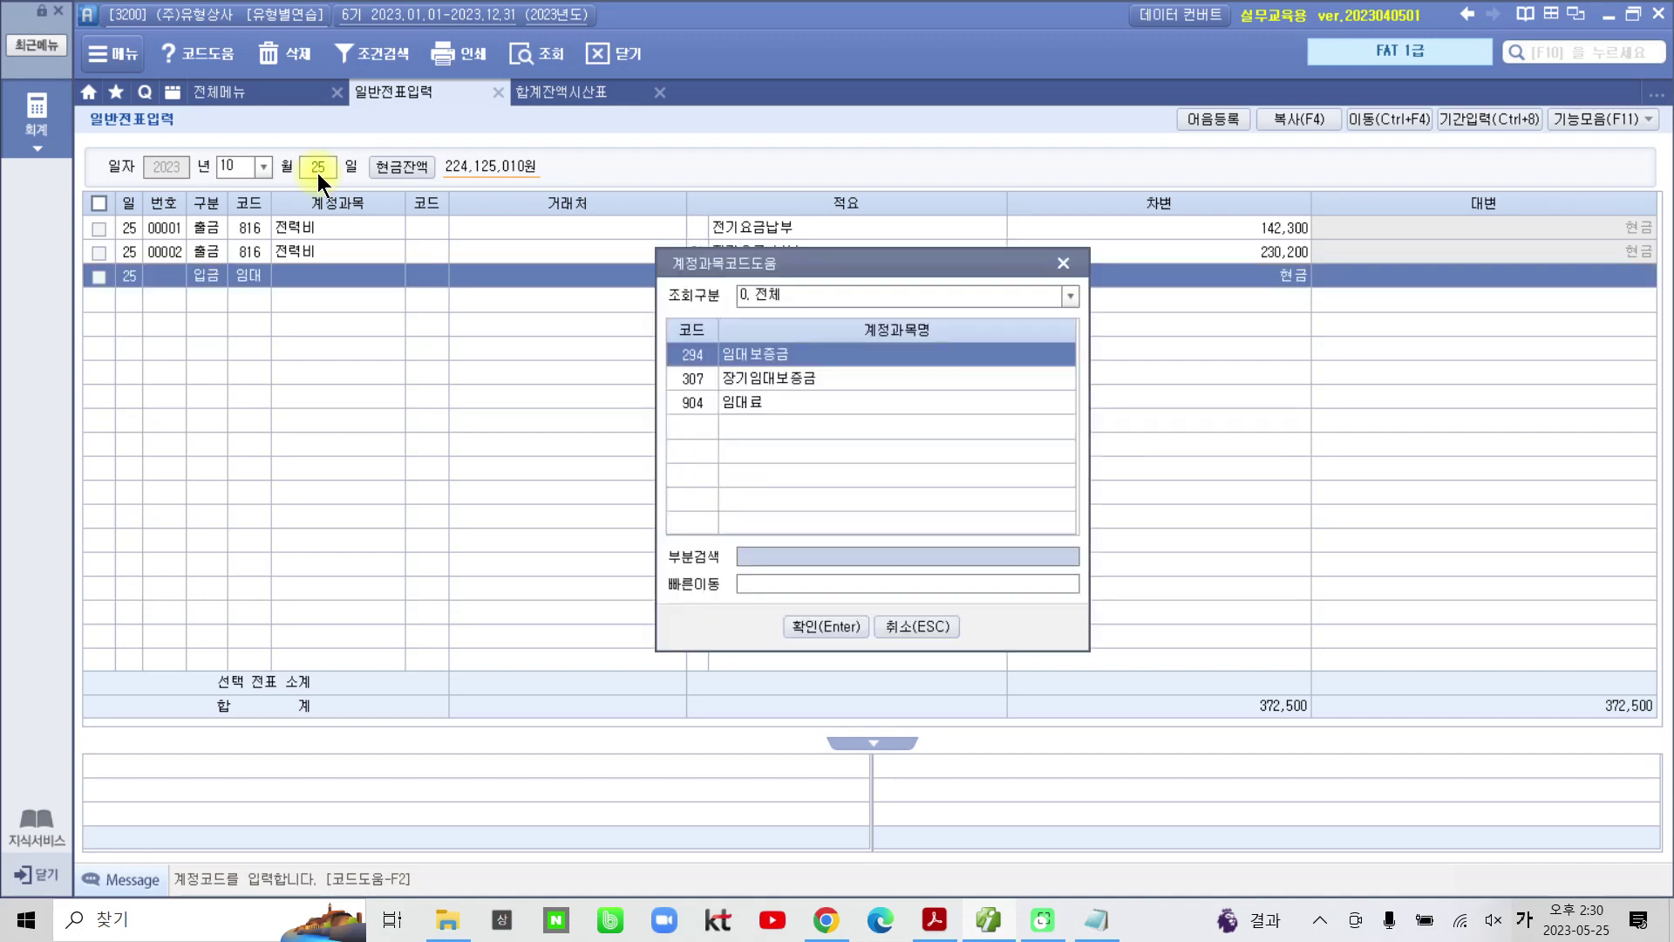
key("Down")
key("Down")
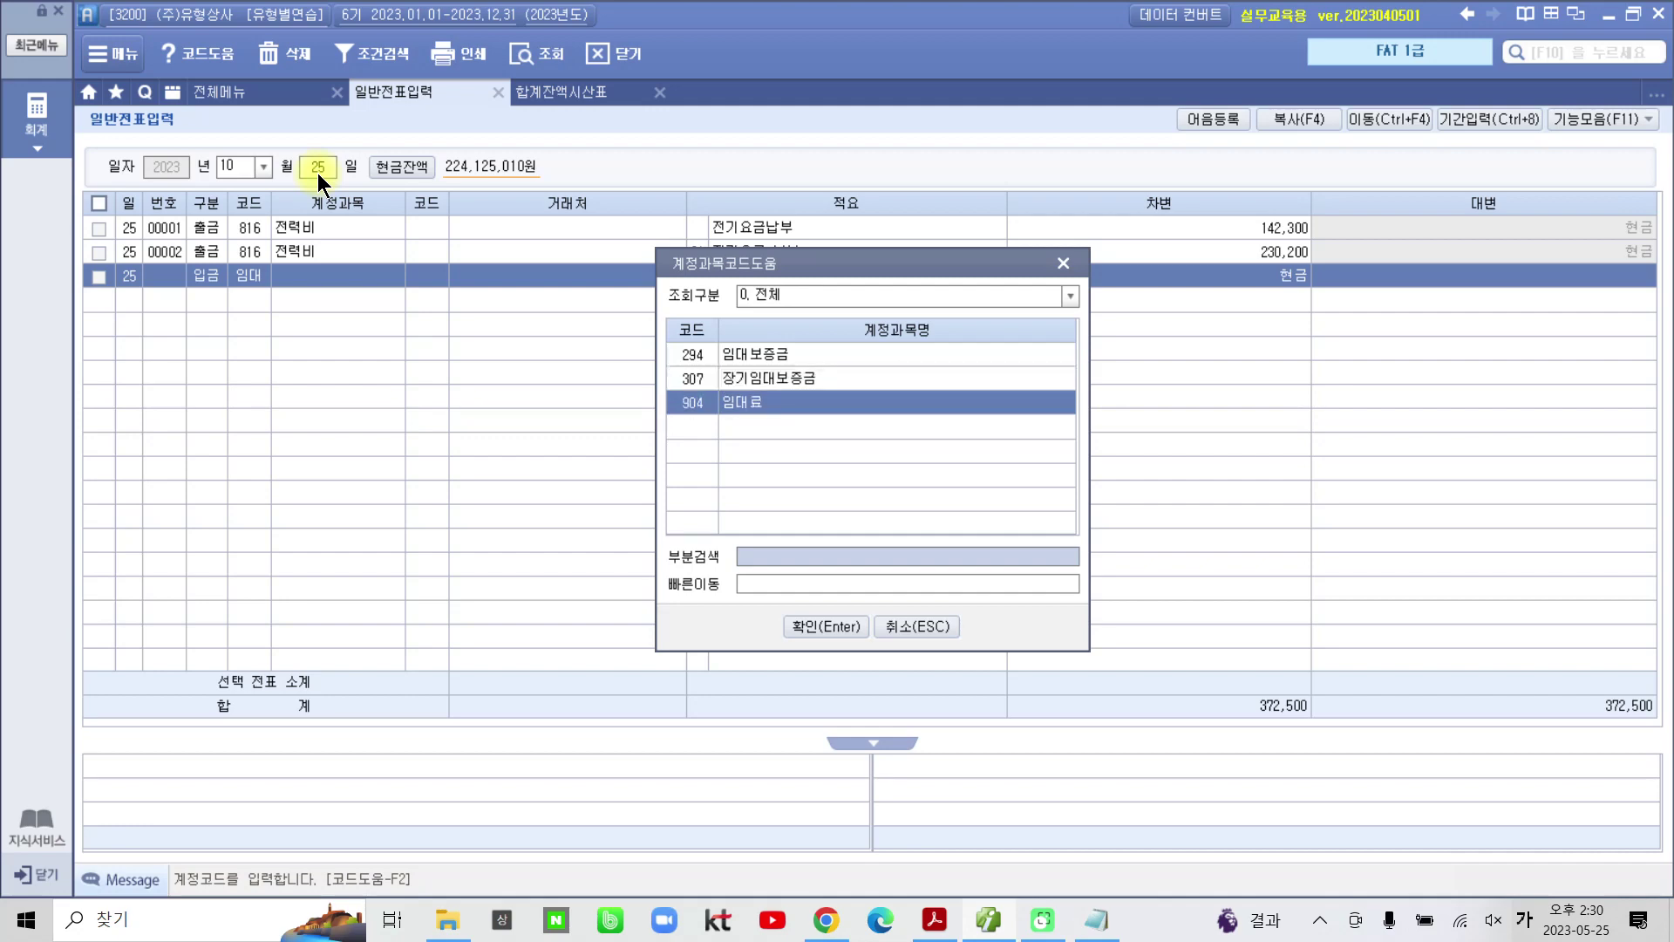
key("Return")
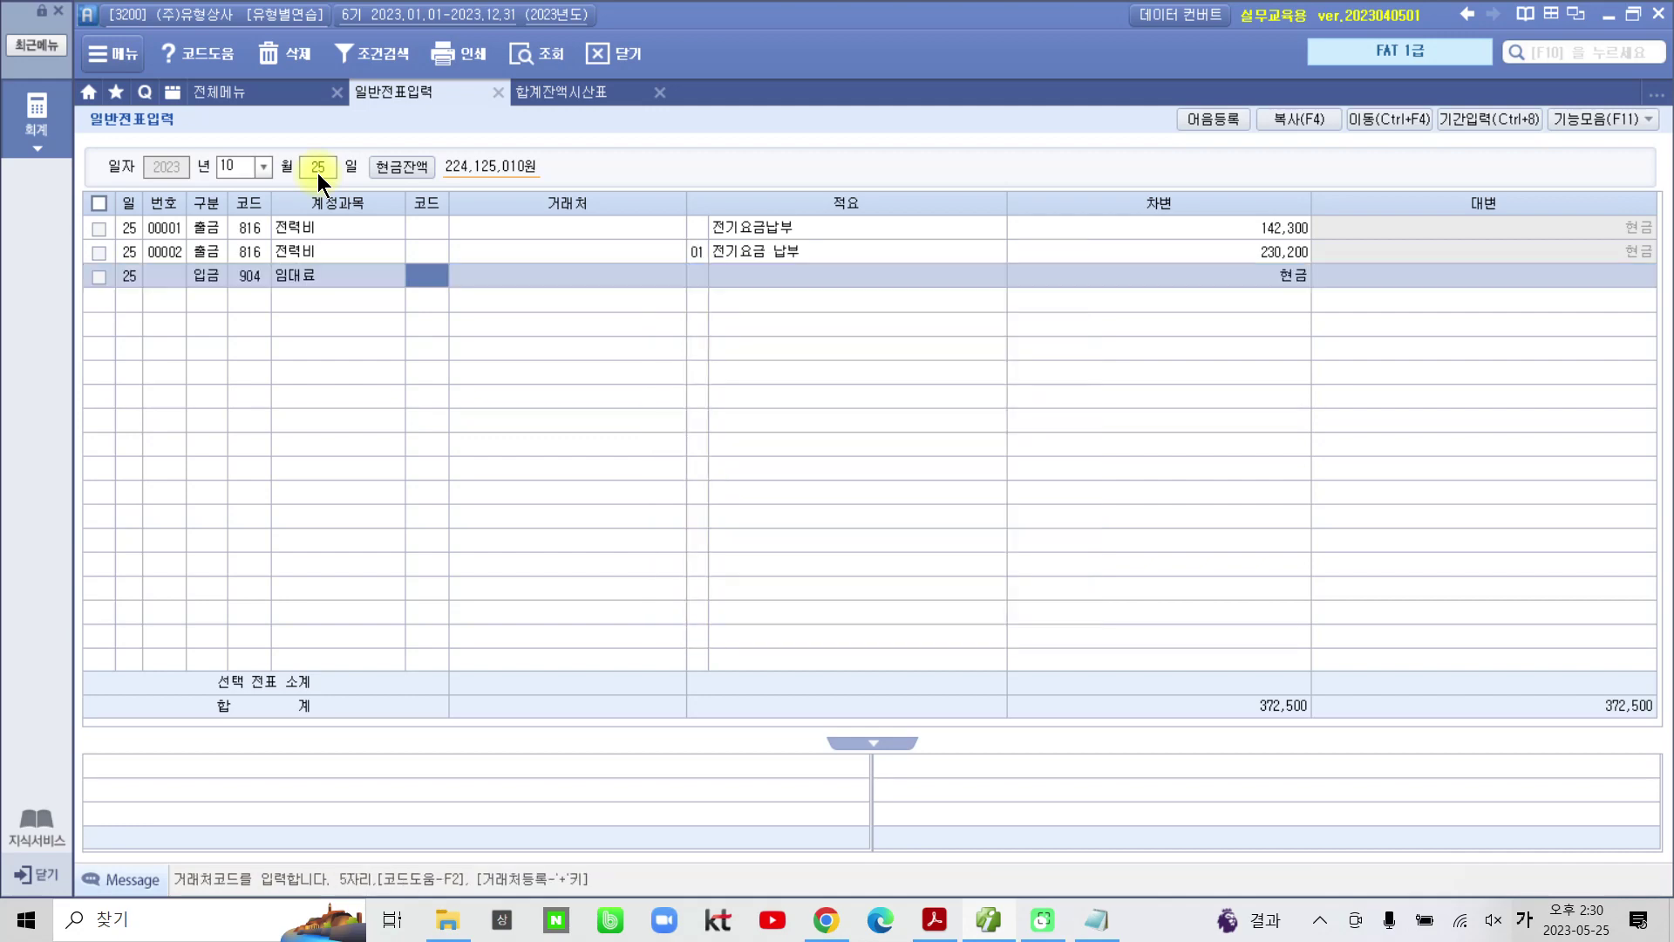
Step: Complete the October 25 임대료 receipt line with partner code 106, no 적요, and a credit amount of 250,000
key("Return")
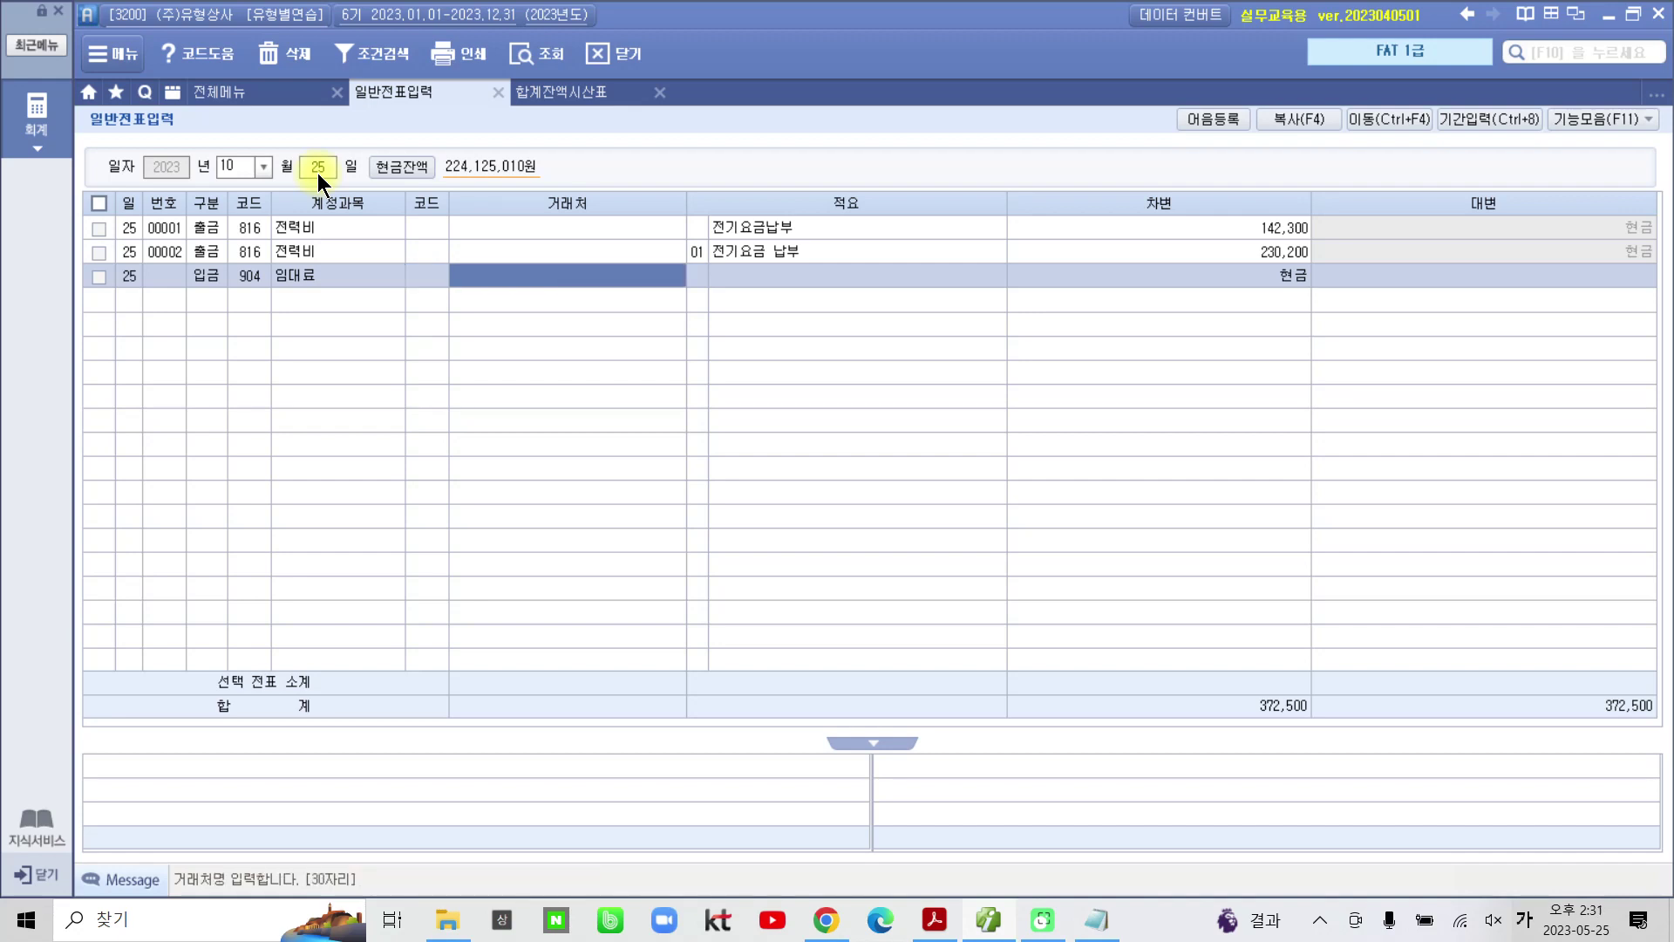
key("Return")
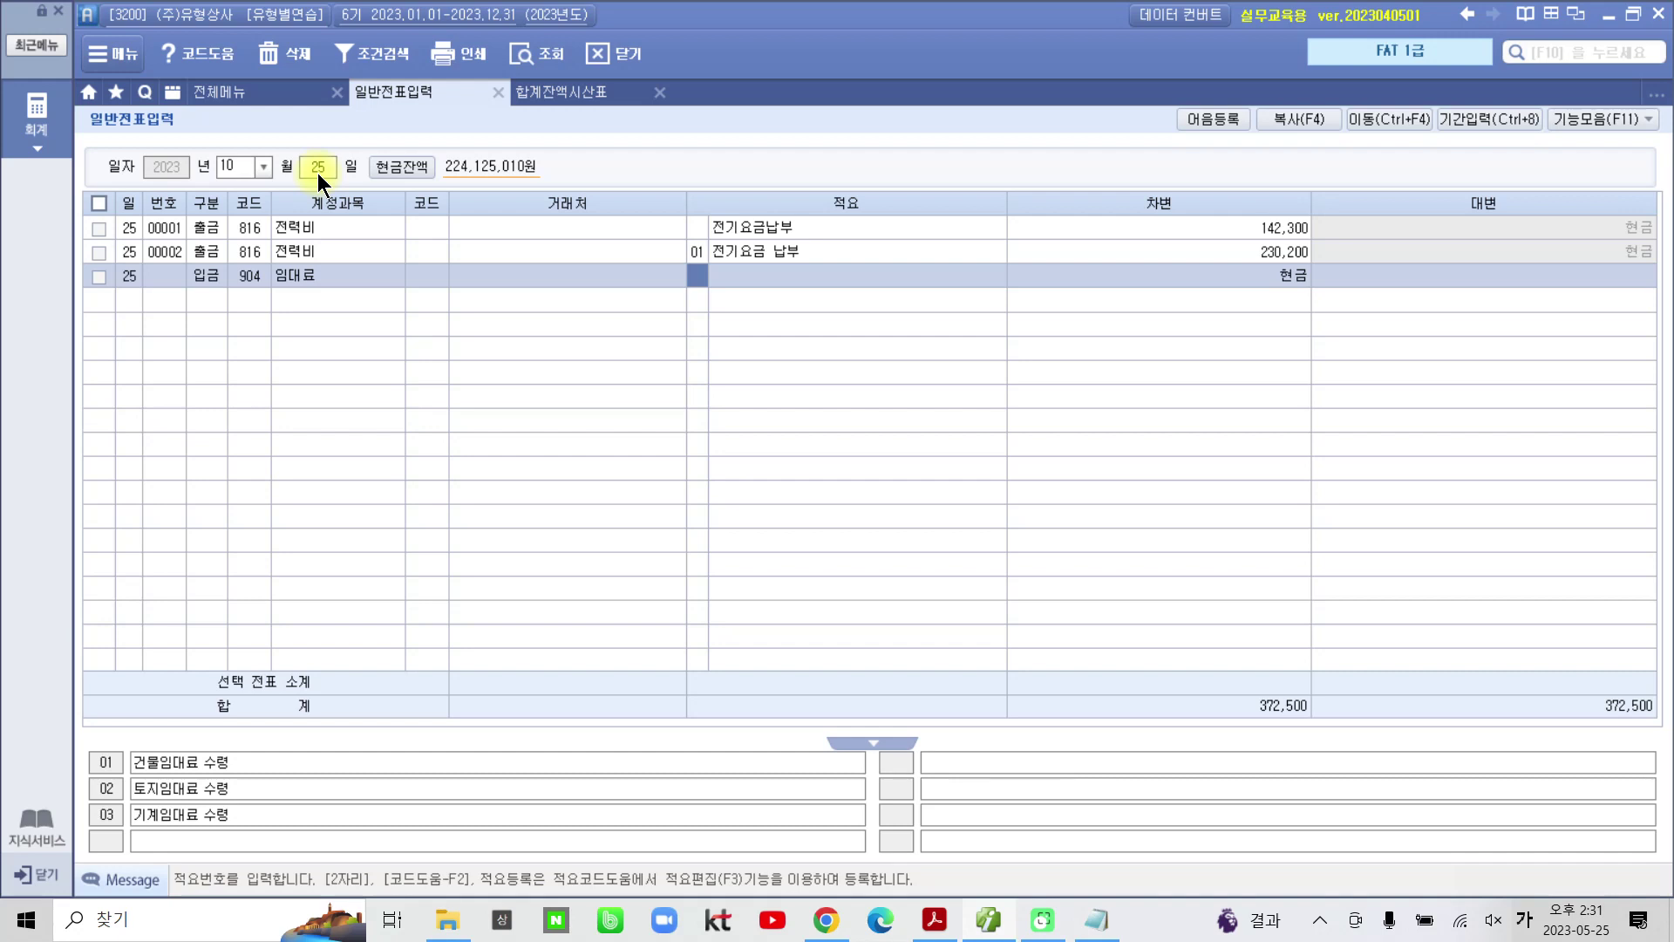
key("Left")
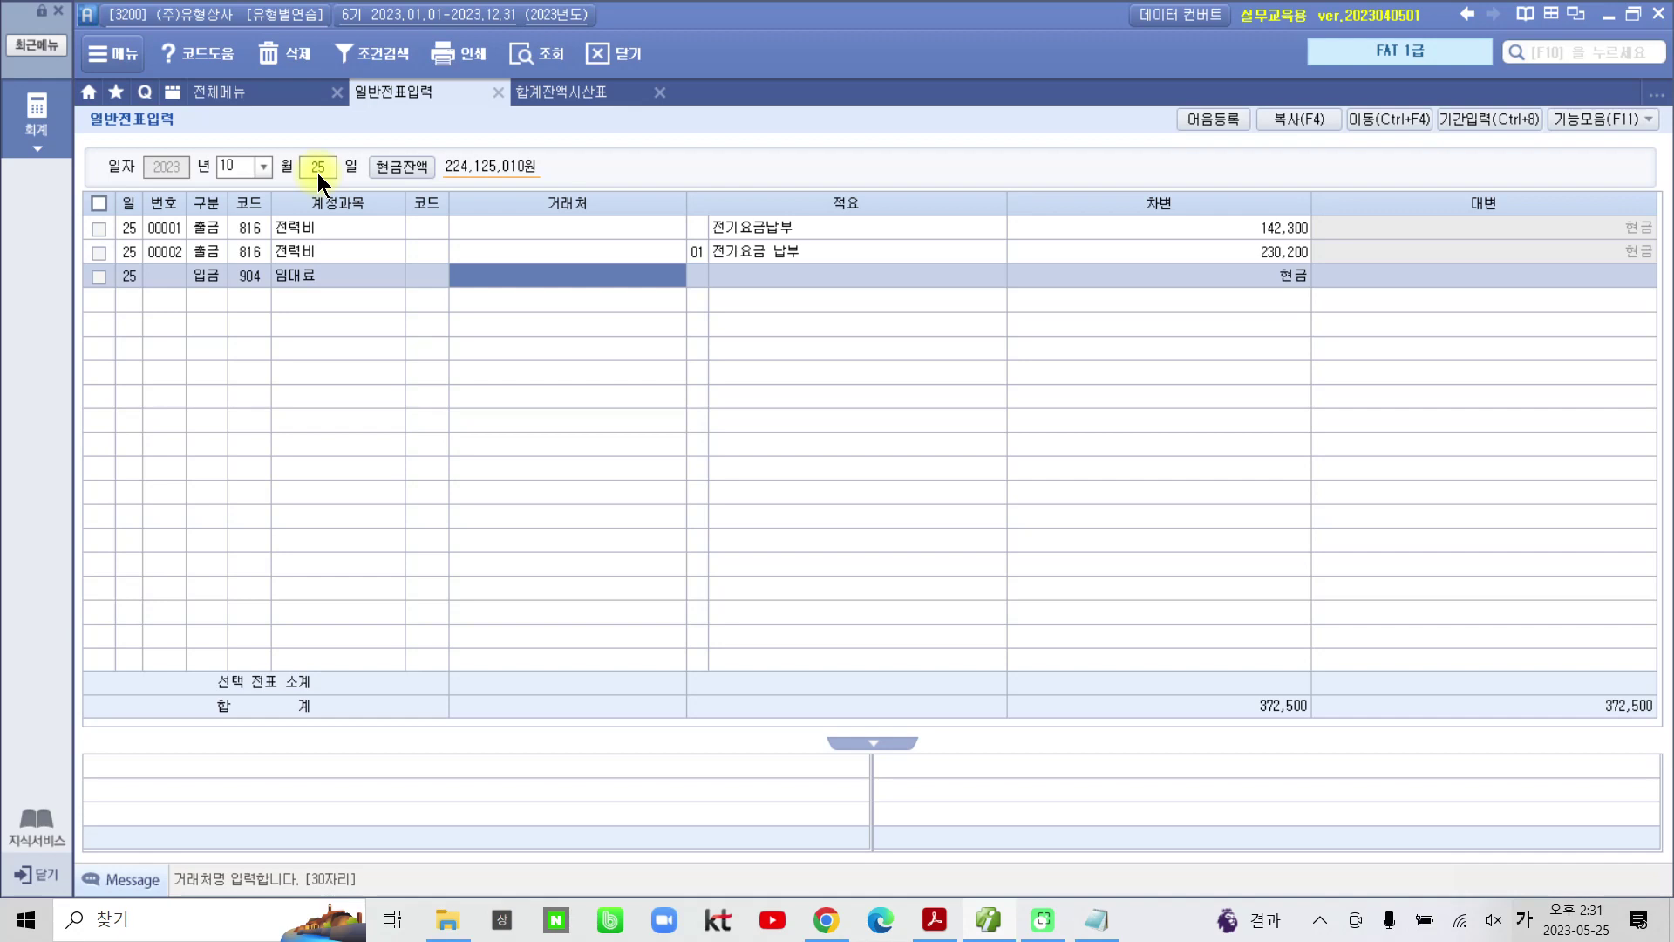
key("Left")
type("106")
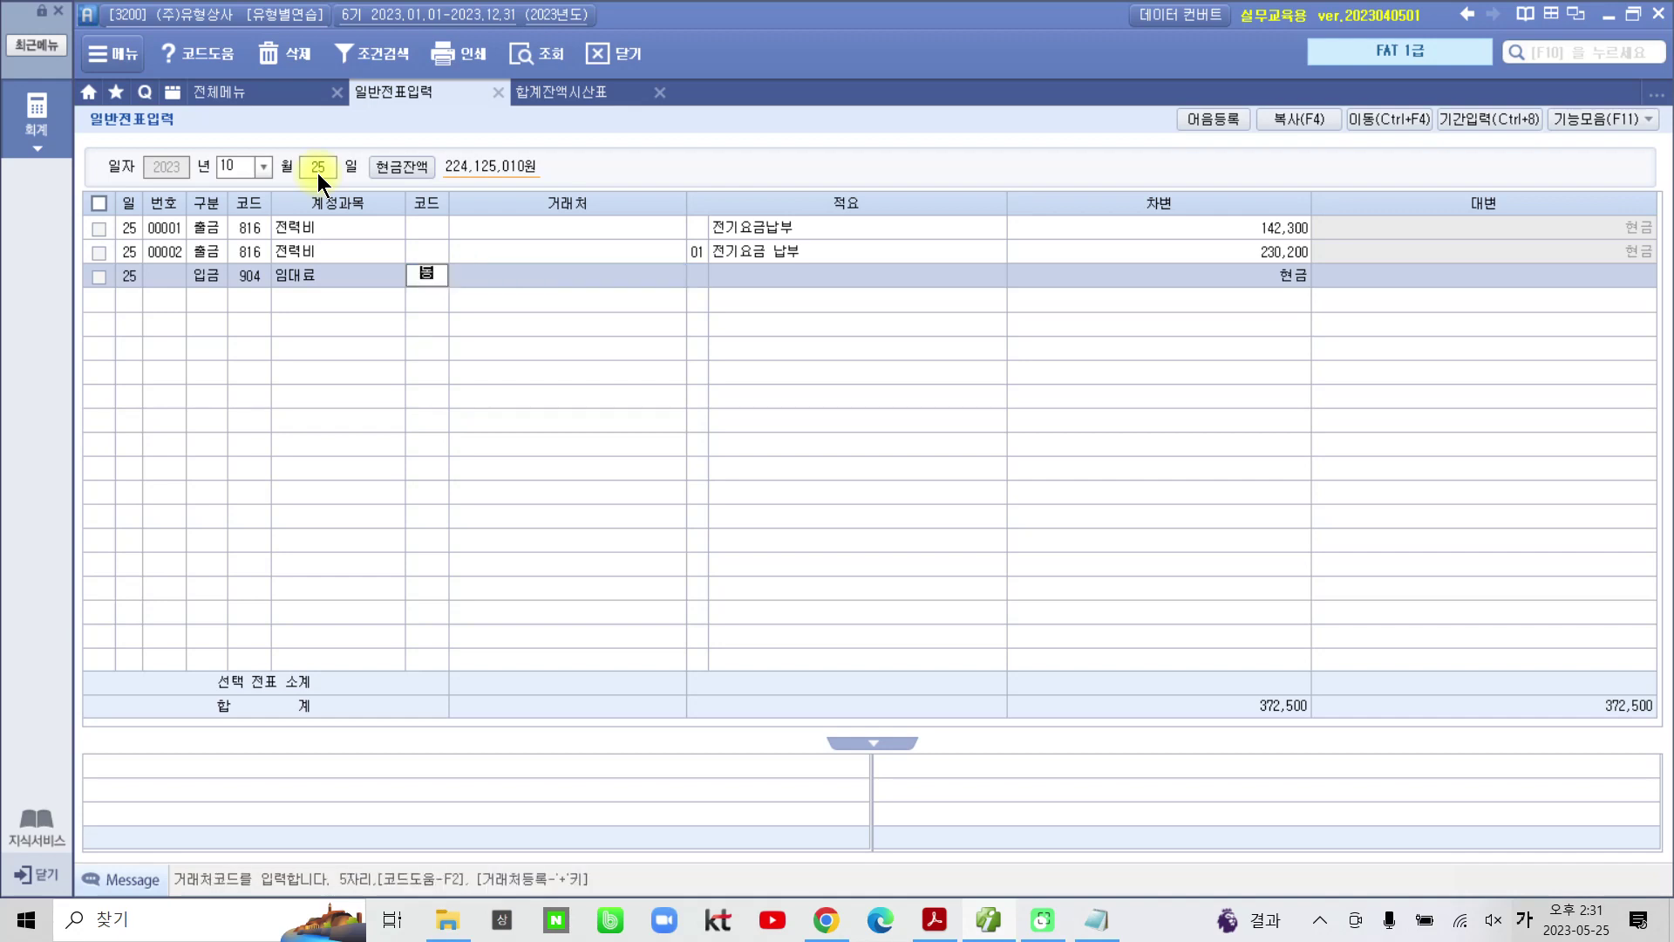
key("Return")
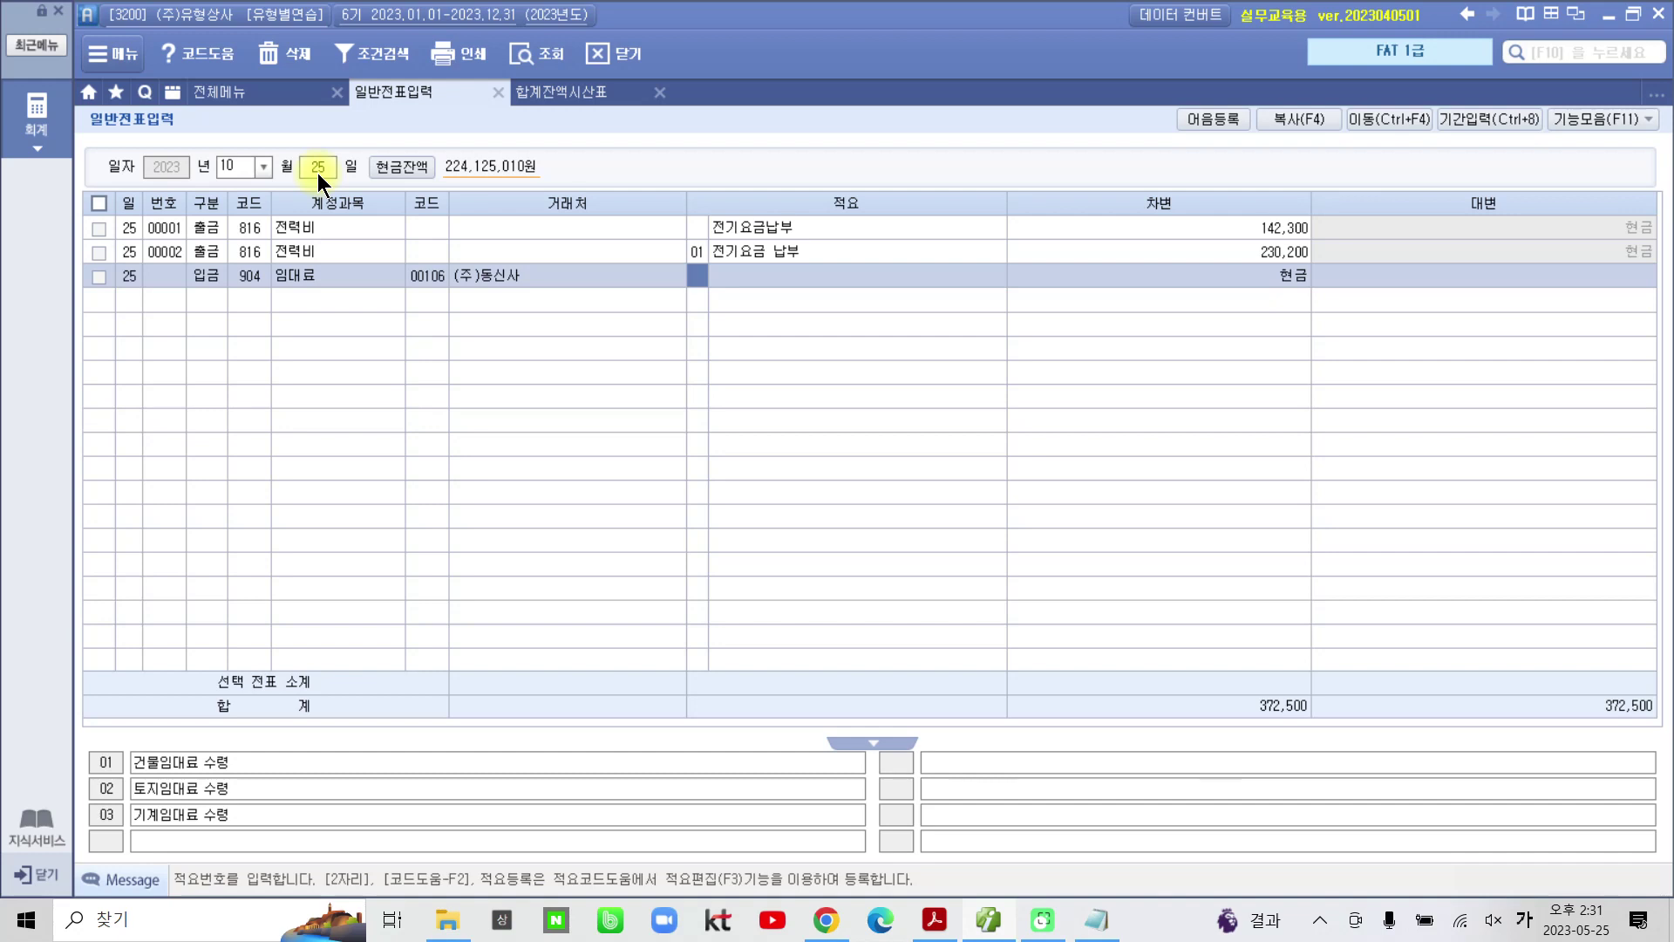
key("Return")
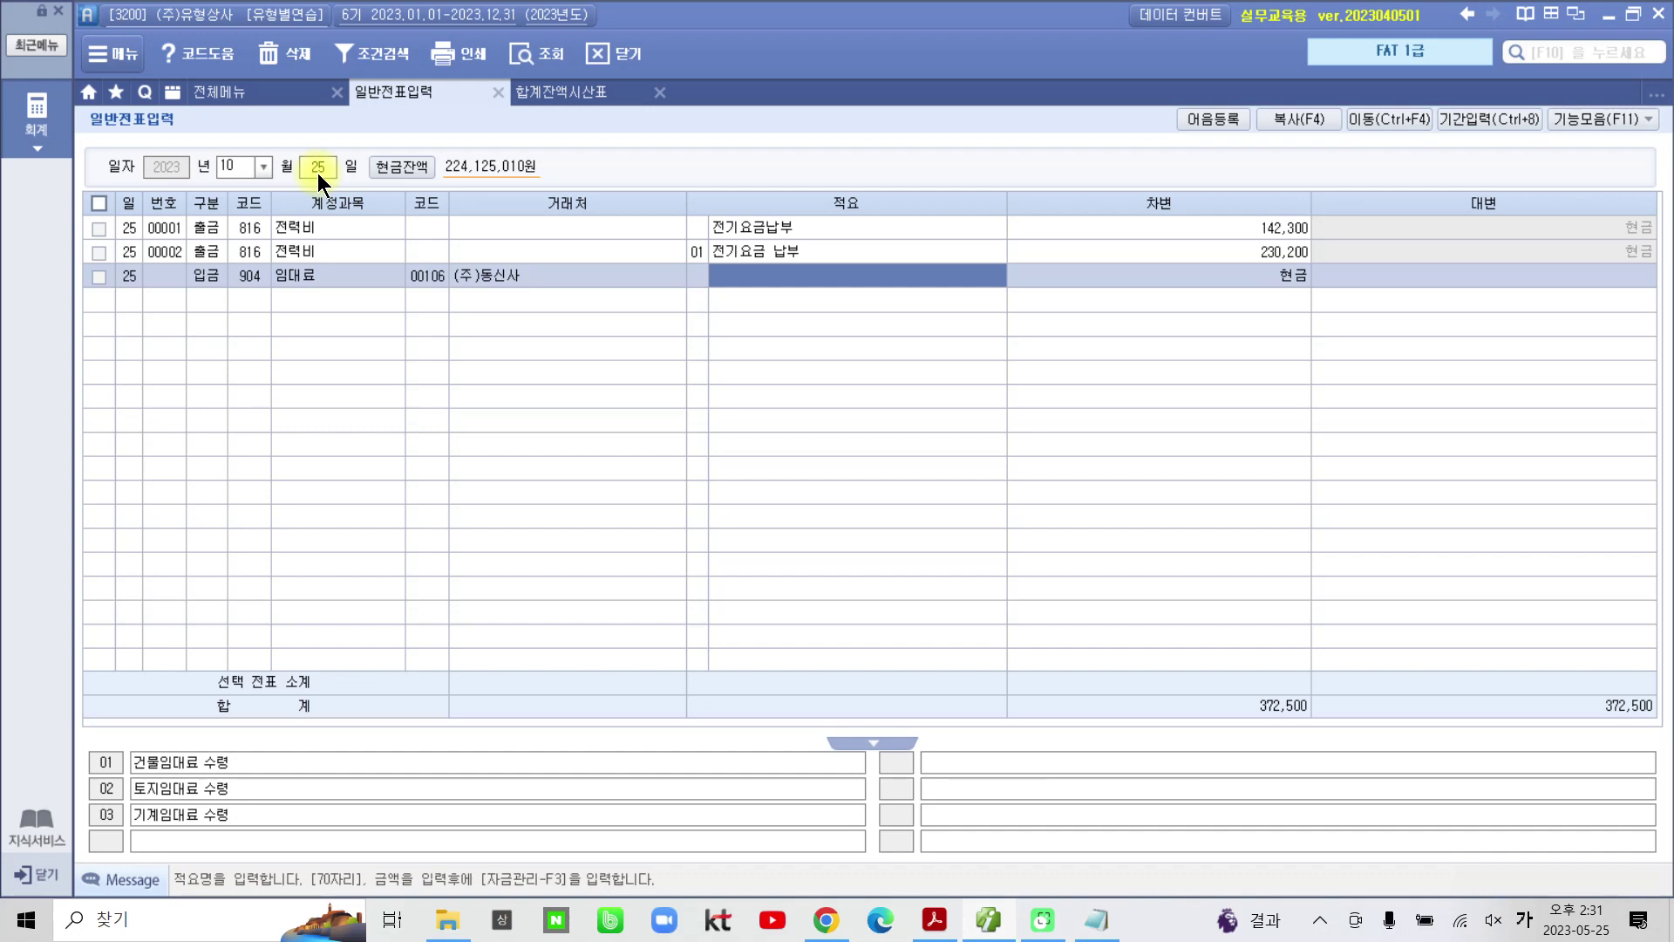
key("Return")
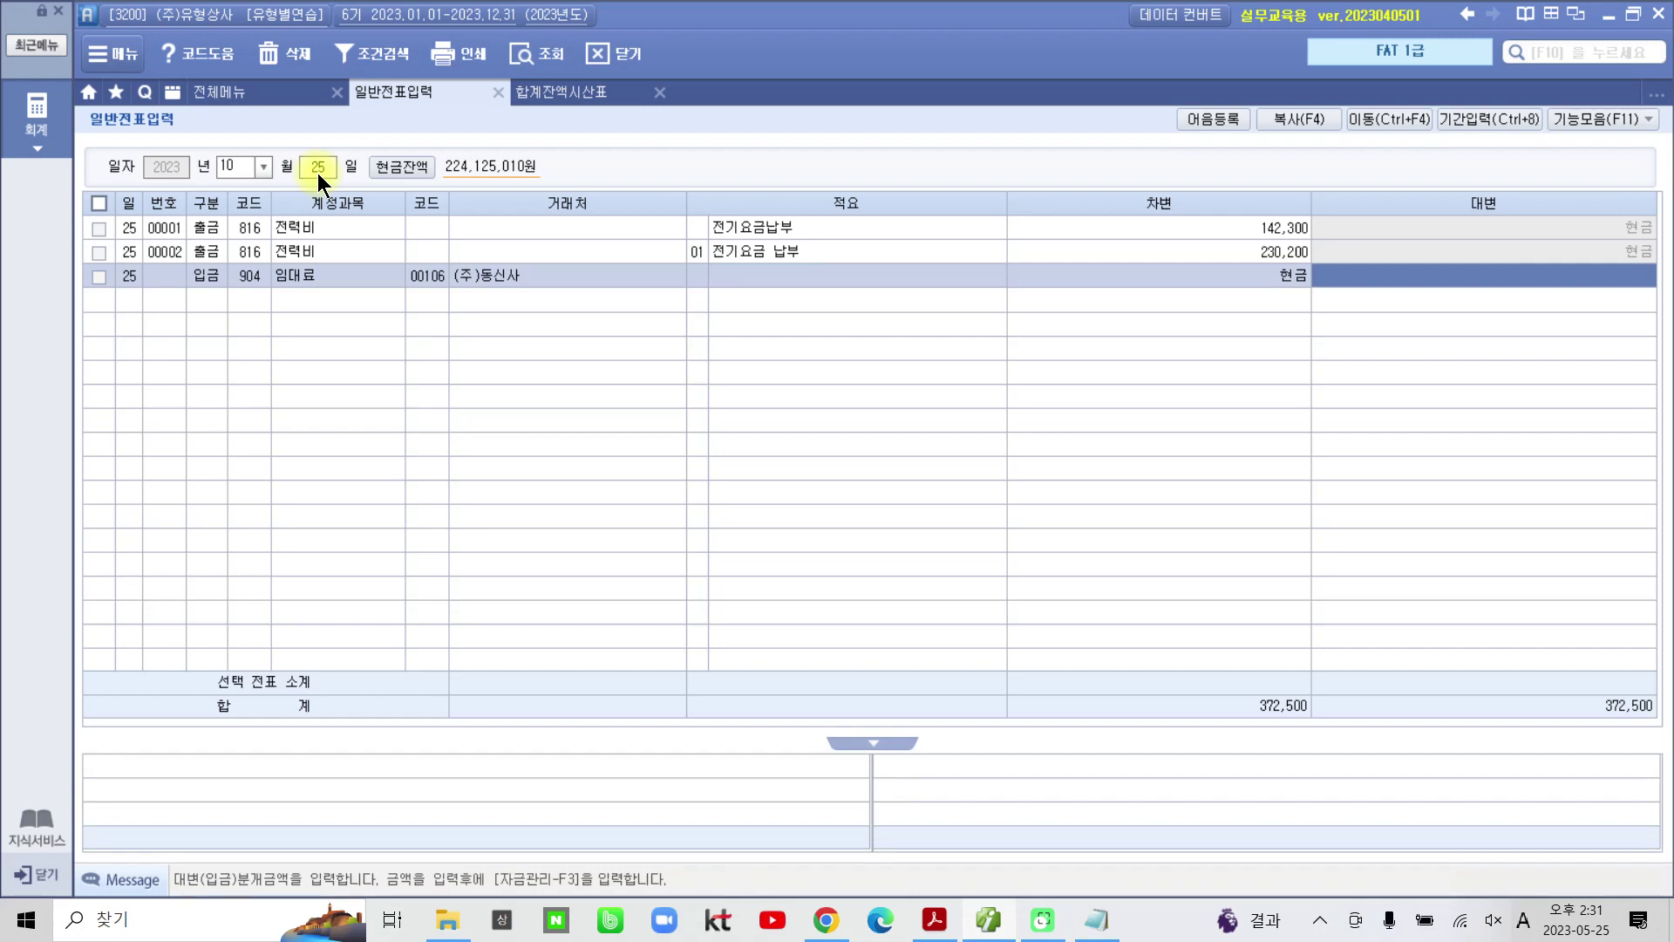
type("2")
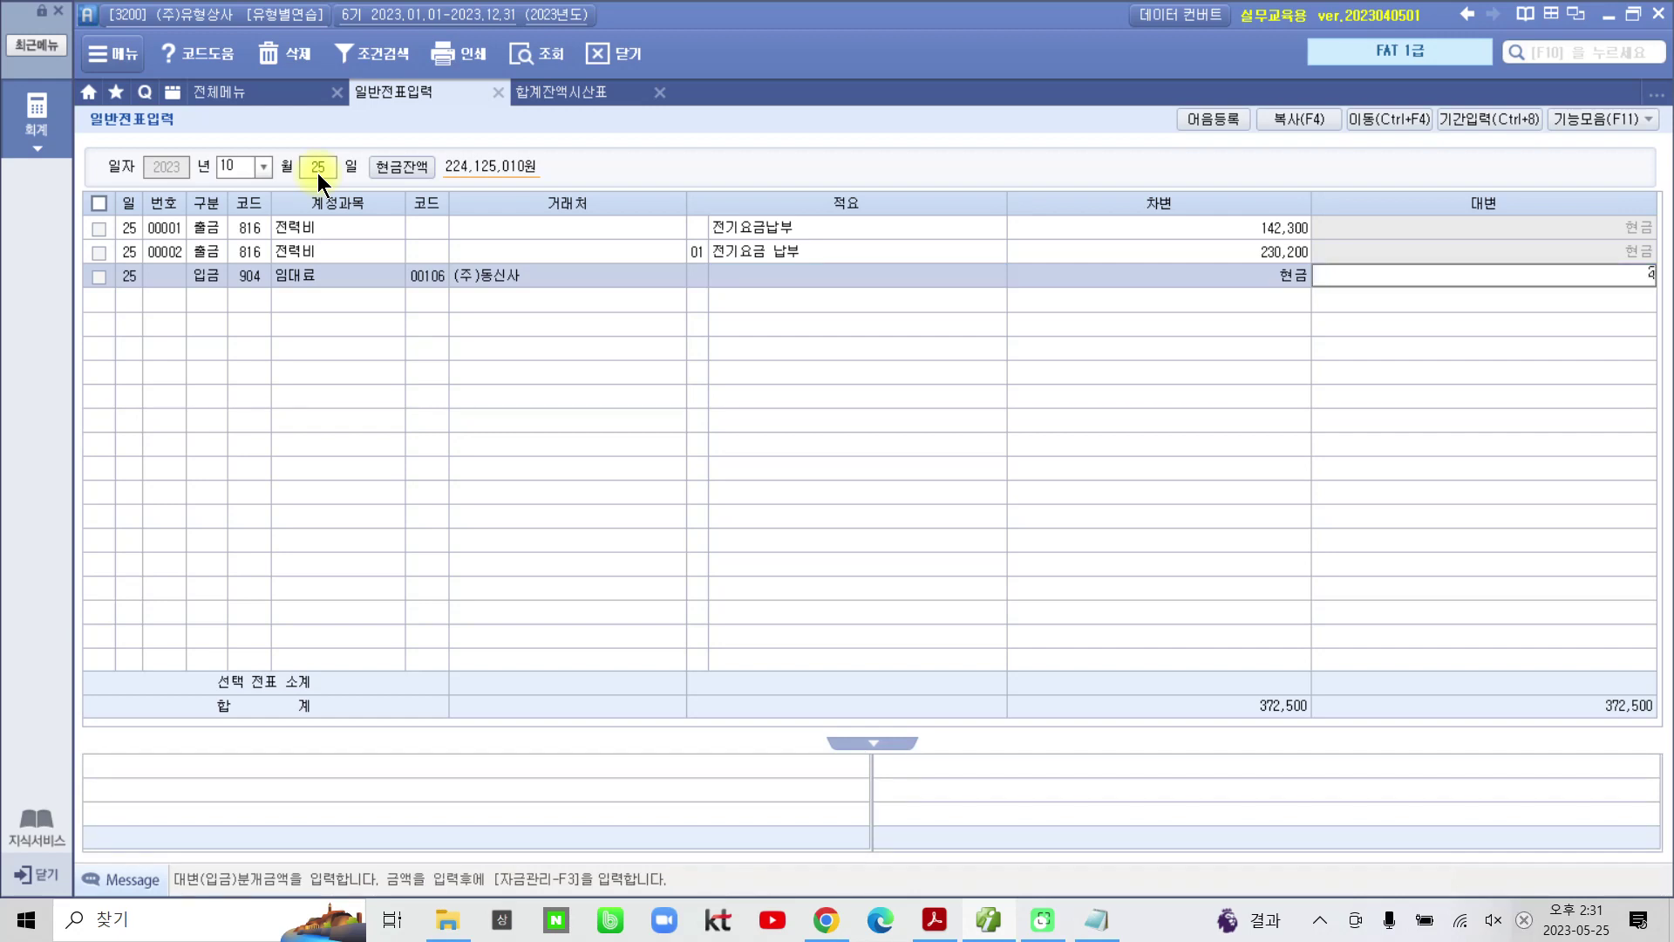
type("50,000")
key("Return")
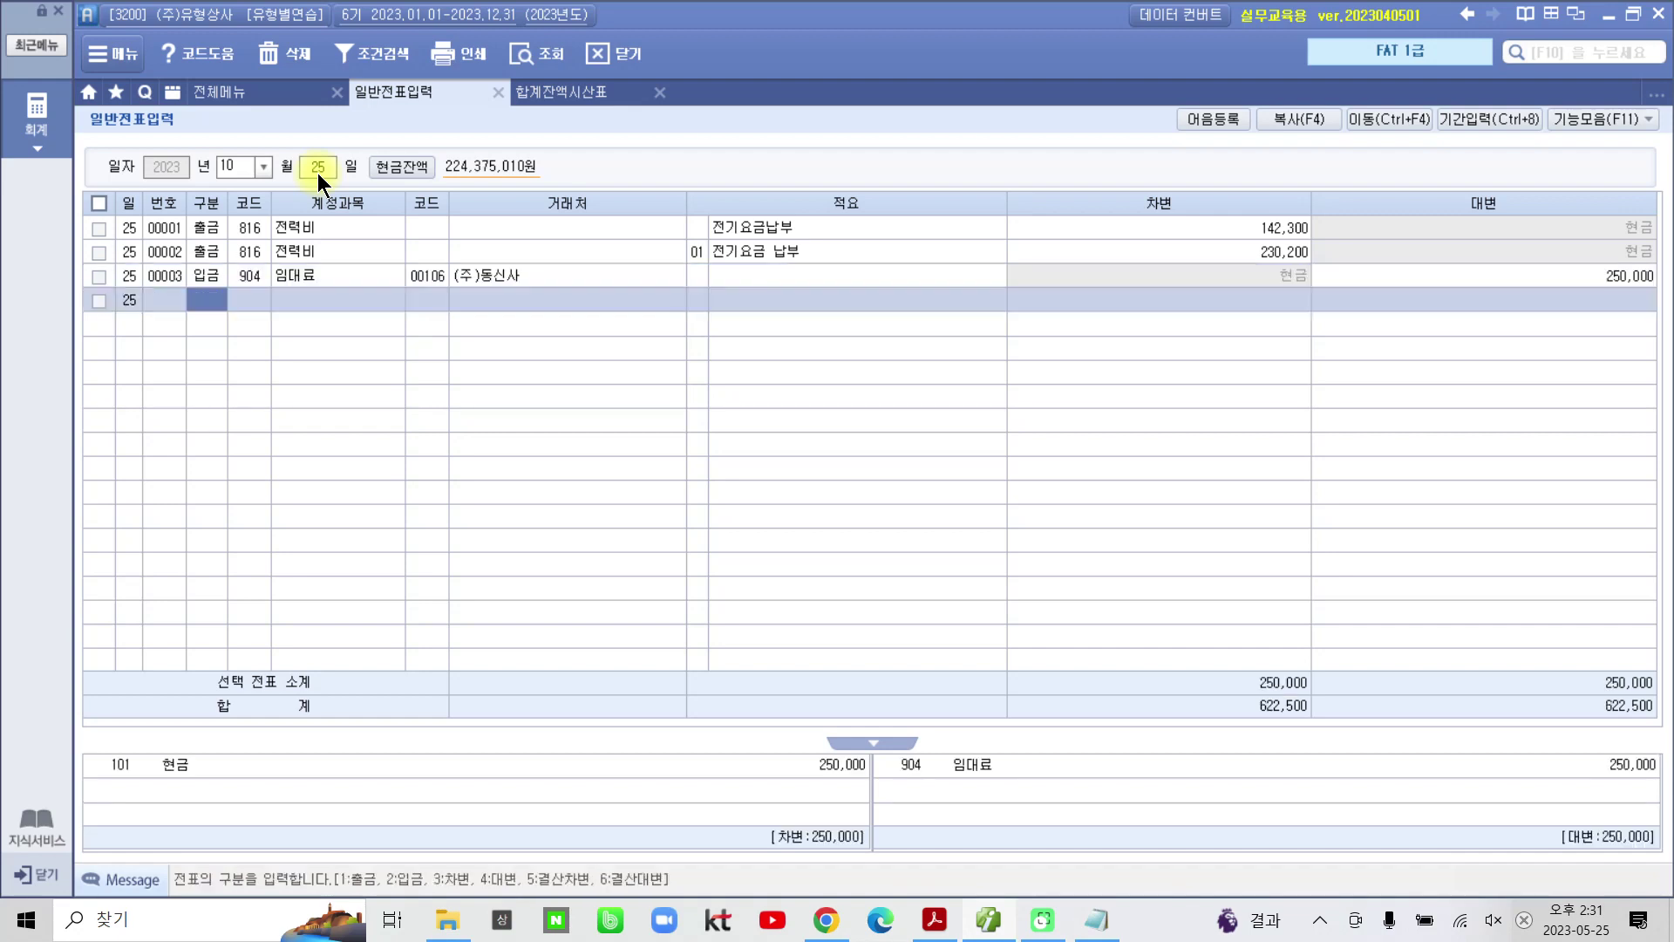
left_click(1544, 276)
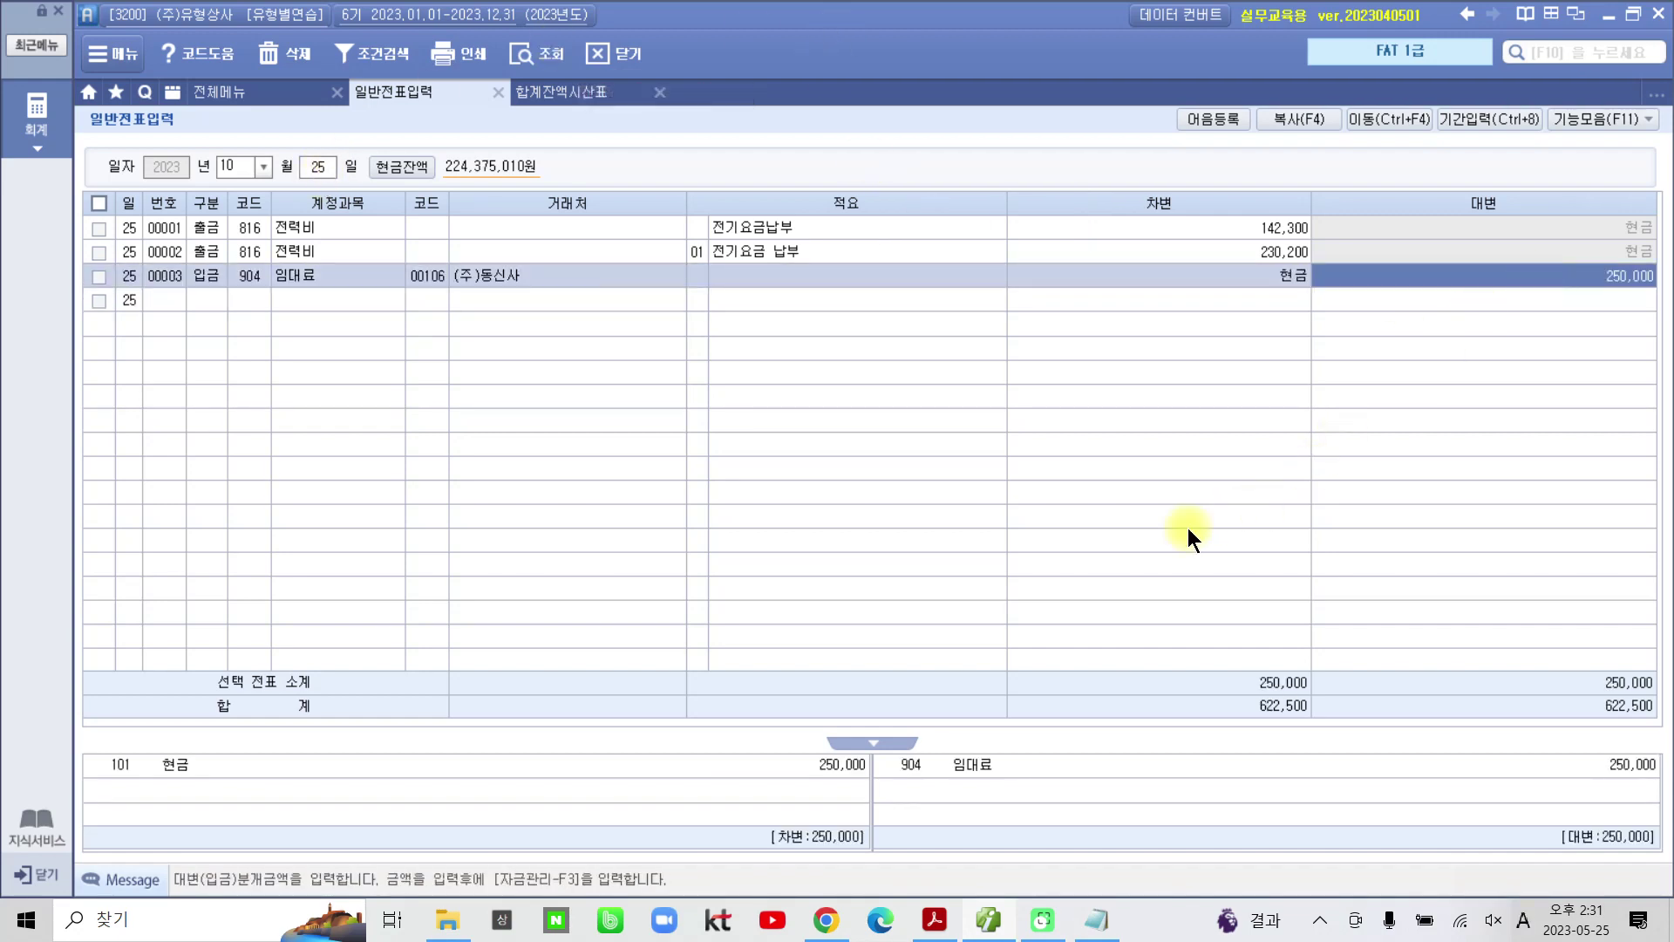
Step: Frame the journal entry summary in red and handwrite "(자산증가)" beside 현금 and "(수익발생)" beside 임대료
mouse_move(75, 729)
left_mouse_down()
mouse_move(1468, 841)
mouse_move(1666, 802)
left_mouse_up()
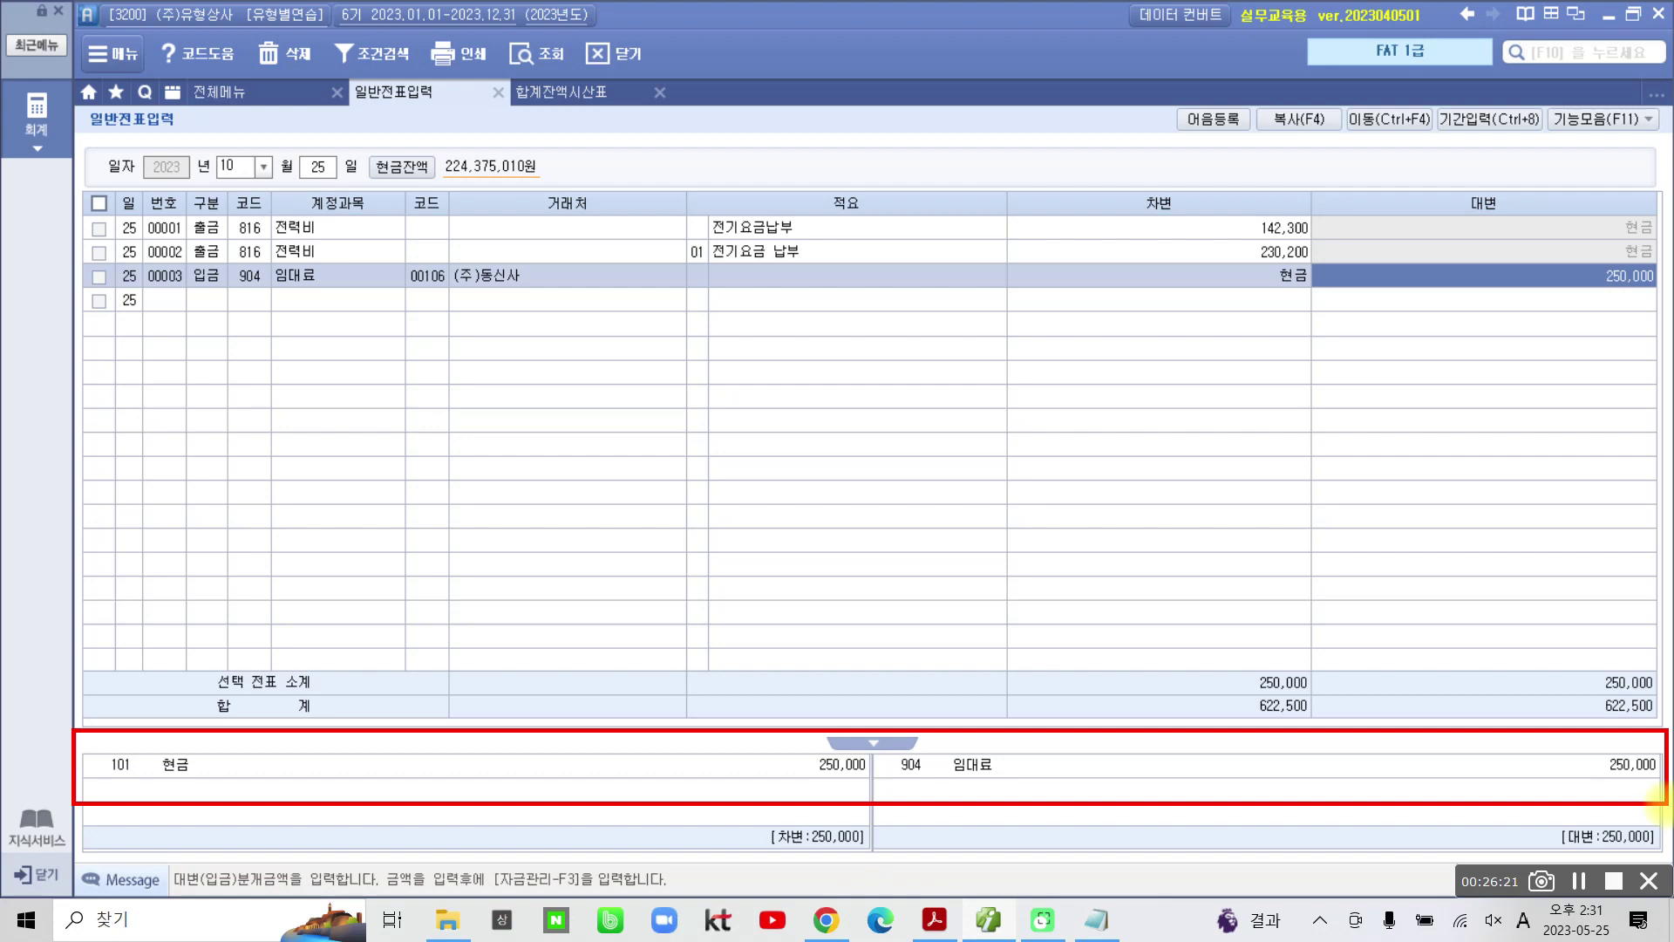
left_click_drag(281, 720, 259, 818)
mouse_move(287, 752)
left_mouse_down()
mouse_move(288, 807)
mouse_move(339, 809)
left_mouse_up()
left_click_drag(354, 724, 350, 824)
mouse_move(353, 789)
left_mouse_down()
mouse_move(373, 783)
mouse_move(366, 795)
left_mouse_up()
left_click_drag(399, 760, 441, 789)
left_click_drag(440, 704, 438, 801)
mouse_move(447, 760)
left_mouse_down()
mouse_move(475, 763)
mouse_move(462, 809)
left_mouse_up()
left_click_drag(478, 735, 517, 726)
mouse_move(511, 788)
left_mouse_down()
mouse_move(515, 828)
mouse_move(627, 780)
mouse_move(626, 839)
left_mouse_up()
mouse_move(1089, 745)
left_mouse_down()
mouse_move(1118, 819)
mouse_move(1186, 745)
mouse_move(1229, 789)
mouse_move(1251, 768)
mouse_move(1264, 801)
mouse_move(1307, 815)
mouse_move(1430, 750)
mouse_move(1408, 837)
mouse_move(1438, 806)
mouse_move(1469, 820)
mouse_move(1473, 850)
mouse_move(1509, 859)
left_mouse_up()
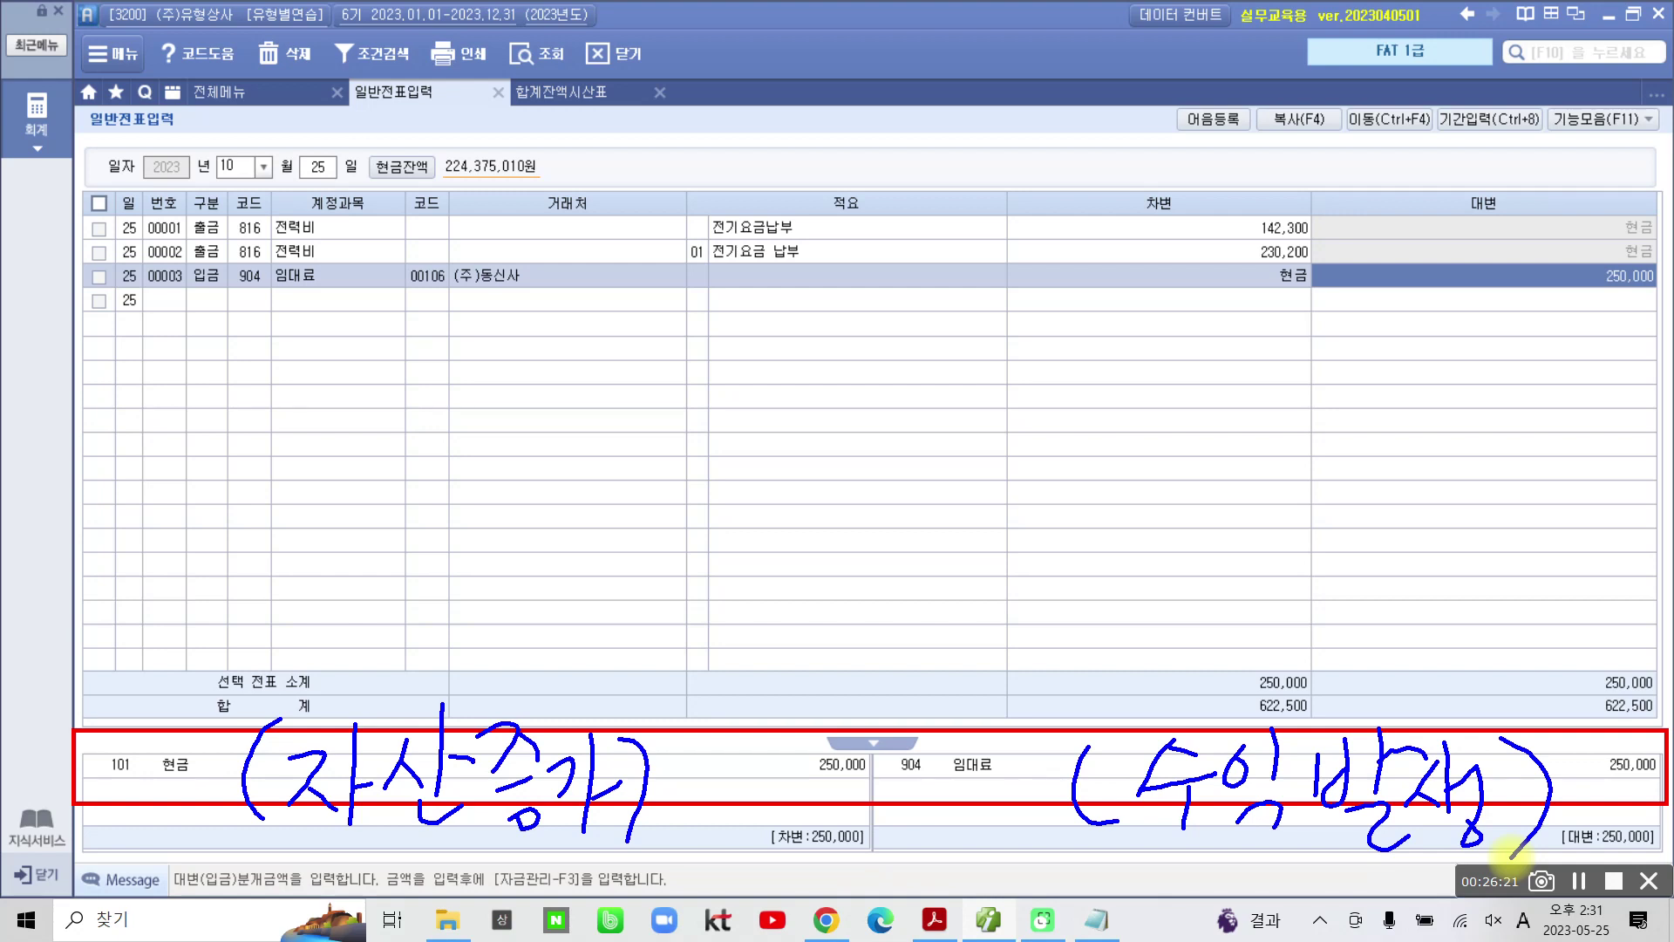
Step: Handwrite "영업이익 영향?" across the voucher grid and underline "영업이익"
mouse_move(391, 377)
left_mouse_down()
mouse_move(403, 435)
mouse_move(465, 384)
mouse_move(453, 475)
mouse_move(547, 415)
mouse_move(527, 486)
mouse_move(715, 423)
mouse_move(721, 465)
mouse_move(759, 488)
mouse_move(848, 379)
mouse_move(951, 443)
mouse_move(912, 462)
mouse_move(1045, 422)
mouse_move(1038, 454)
mouse_move(1101, 398)
mouse_move(1081, 477)
mouse_move(1147, 431)
mouse_move(1170, 480)
left_mouse_up()
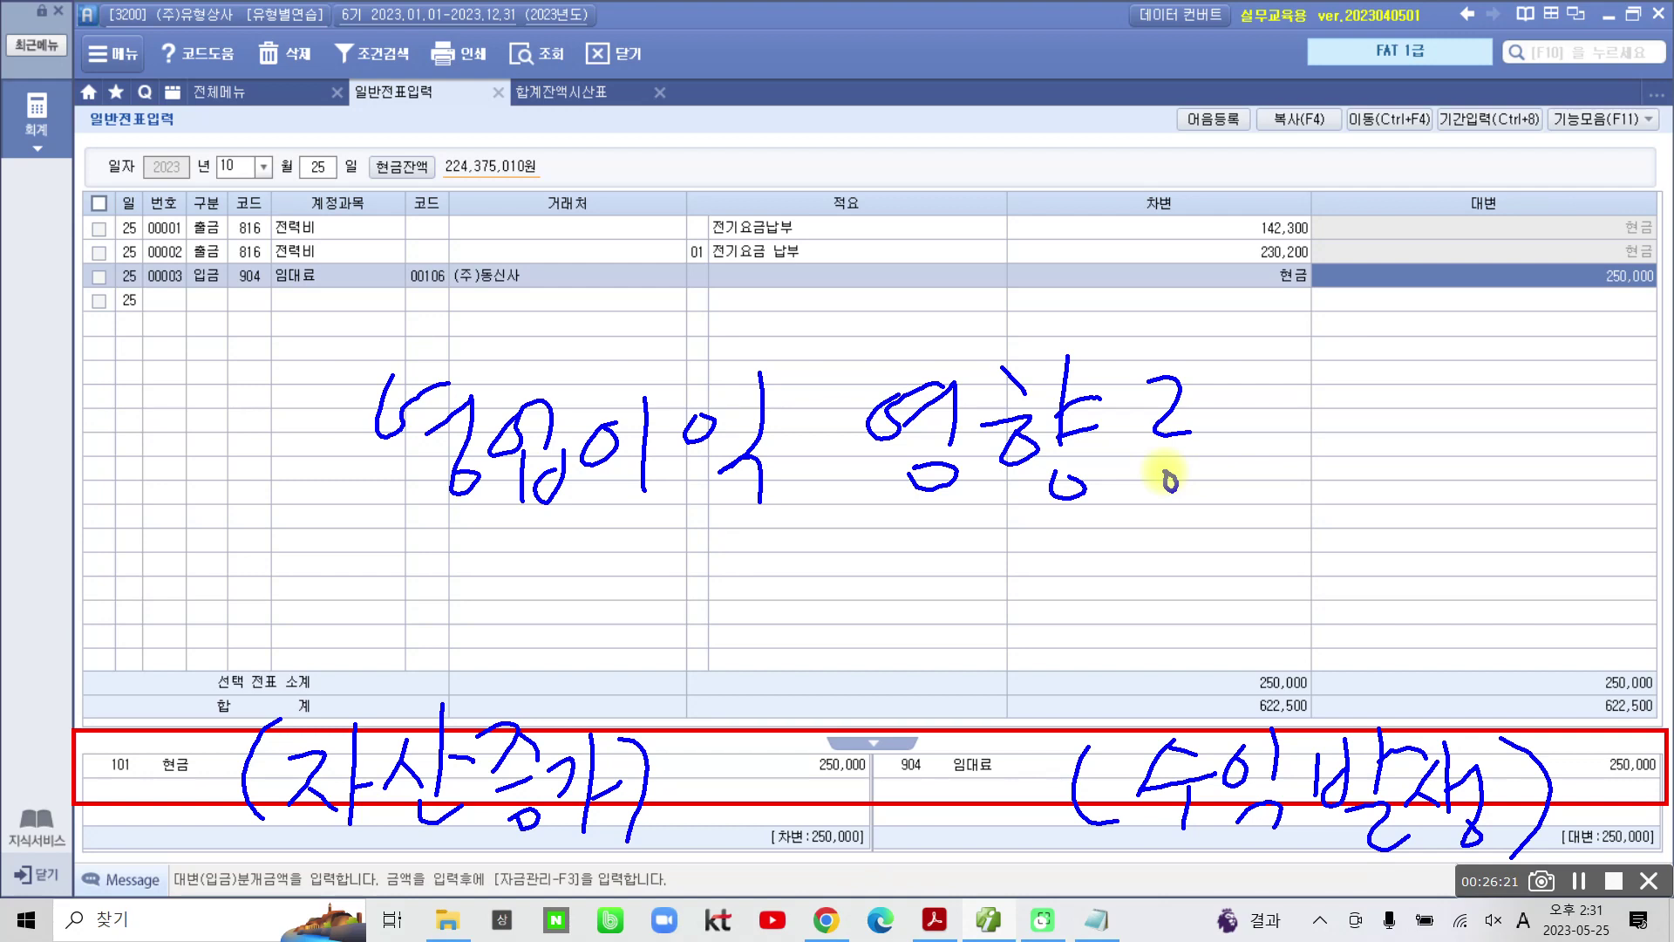
left_click_drag(340, 526, 802, 528)
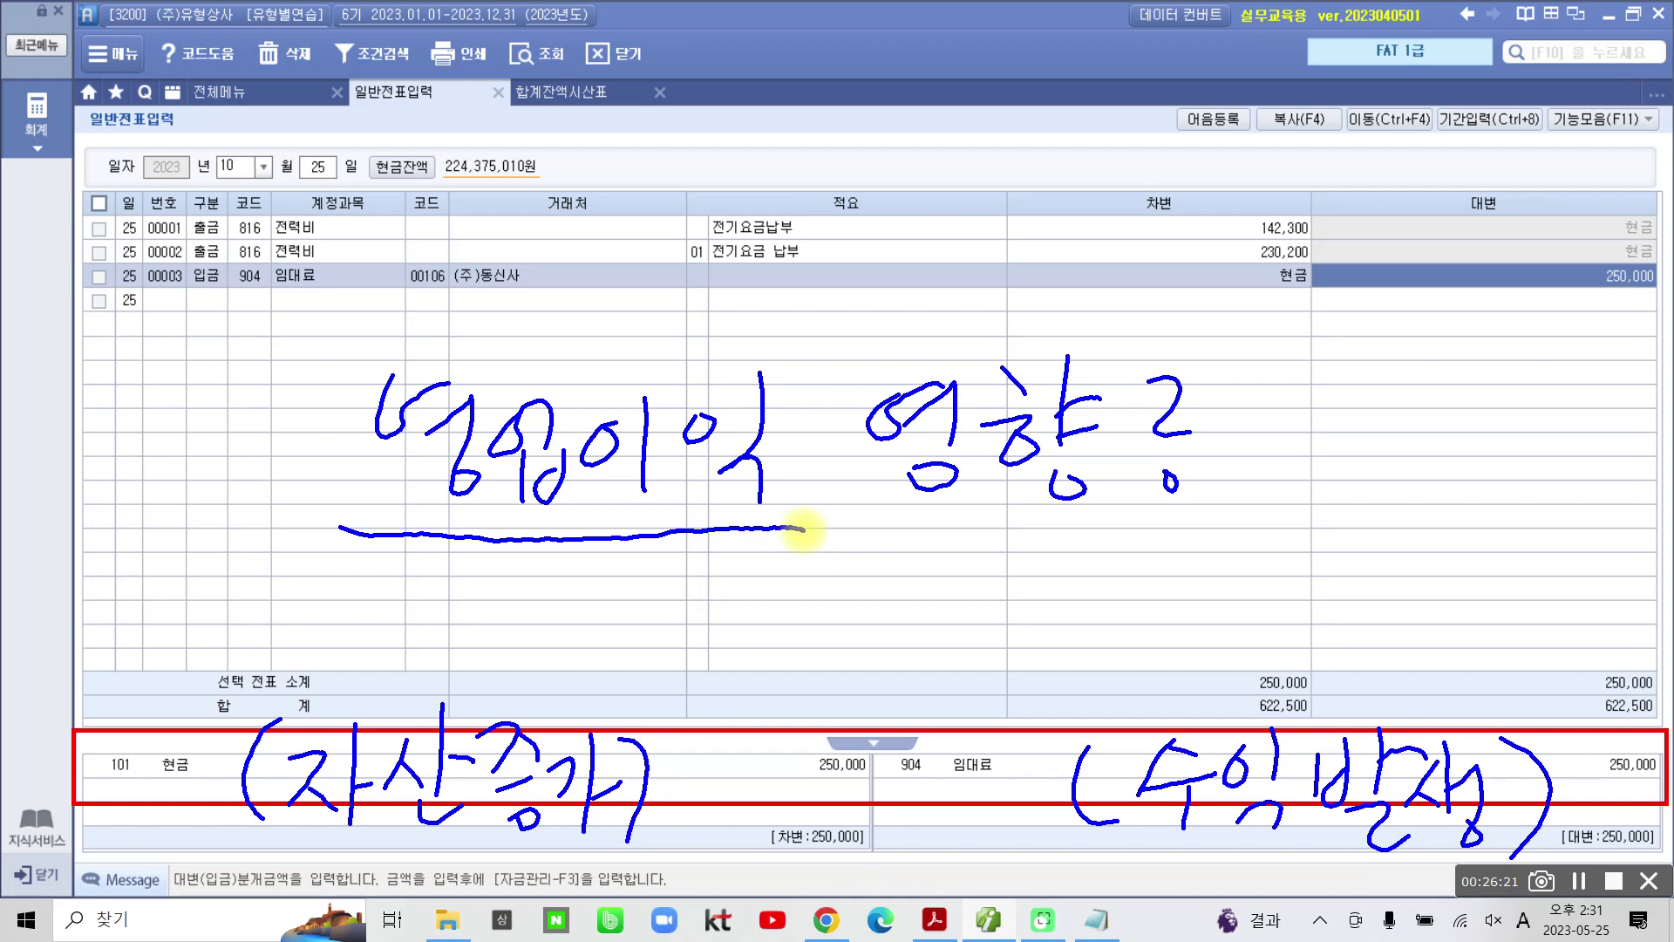
Step: Handwrite "수익, 비용" above the earlier note and circle "이익" in the handwritten "영업이익"
mouse_move(716, 86)
left_mouse_down()
mouse_move(678, 174)
mouse_move(778, 147)
left_mouse_up()
left_click_drag(673, 179, 787, 155)
left_click_drag(743, 161, 744, 196)
left_click_drag(815, 122, 874, 161)
mouse_move(813, 182)
left_mouse_down()
mouse_move(869, 196)
mouse_move(898, 269)
left_mouse_up()
left_click_drag(1043, 124, 1046, 170)
mouse_move(1072, 88)
left_mouse_down()
mouse_move(1076, 170)
mouse_move(1086, 140)
left_mouse_up()
left_click_drag(1104, 75, 1103, 188)
mouse_move(1138, 100)
left_mouse_down()
mouse_move(1177, 107)
mouse_move(1164, 112)
left_mouse_up()
mouse_move(1172, 121)
left_mouse_down()
mouse_move(1168, 148)
mouse_move(1233, 143)
mouse_move(1186, 163)
left_mouse_up()
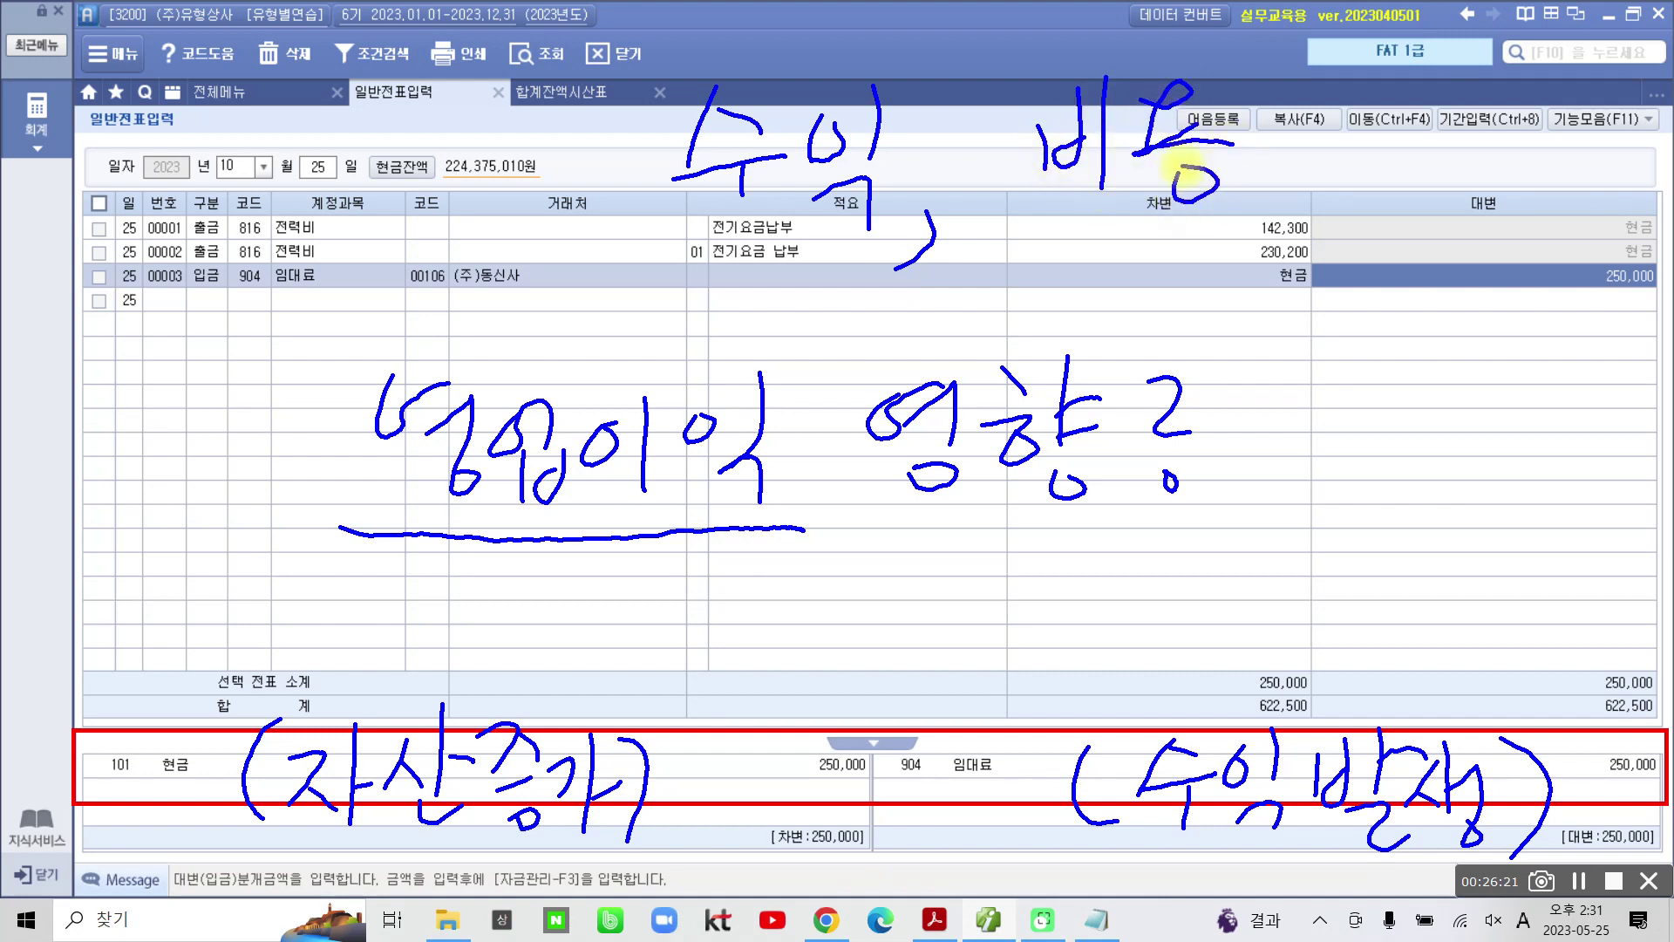
mouse_move(606, 534)
left_mouse_down()
mouse_move(621, 341)
mouse_move(749, 540)
left_mouse_up()
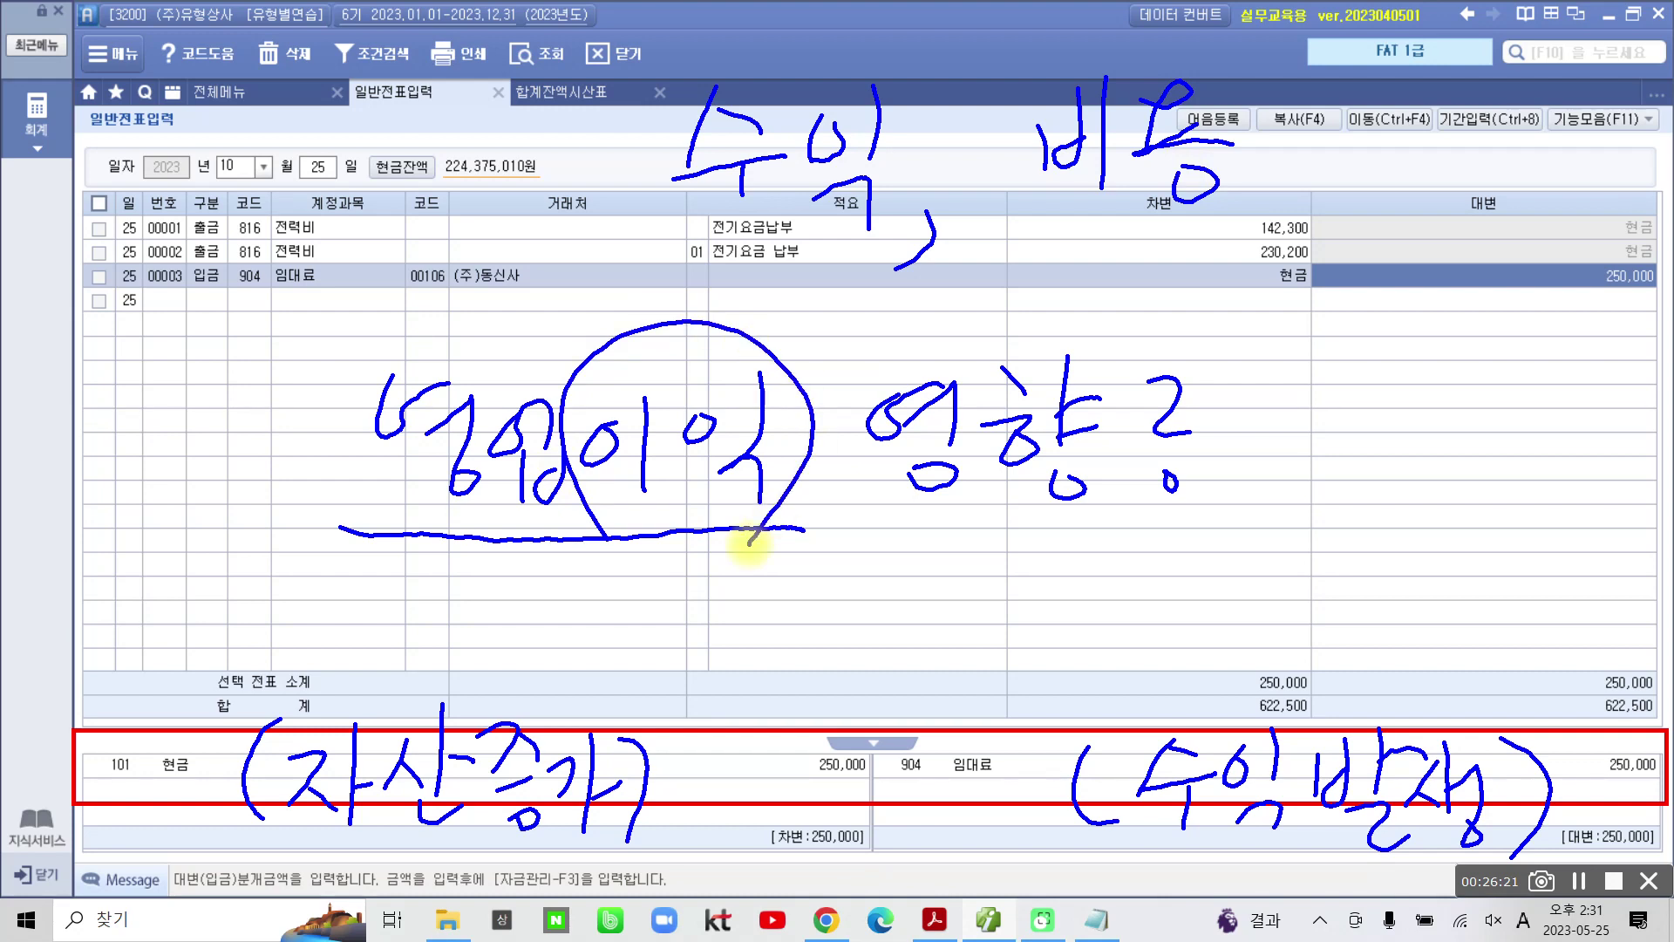
Step: Circle "(수익발생)", 임대료 and its code 904 in red, and note "9XX (영업외)" above them
mouse_move(1151, 878)
left_mouse_down()
mouse_move(1108, 876)
mouse_move(1514, 729)
mouse_move(1187, 898)
left_mouse_up()
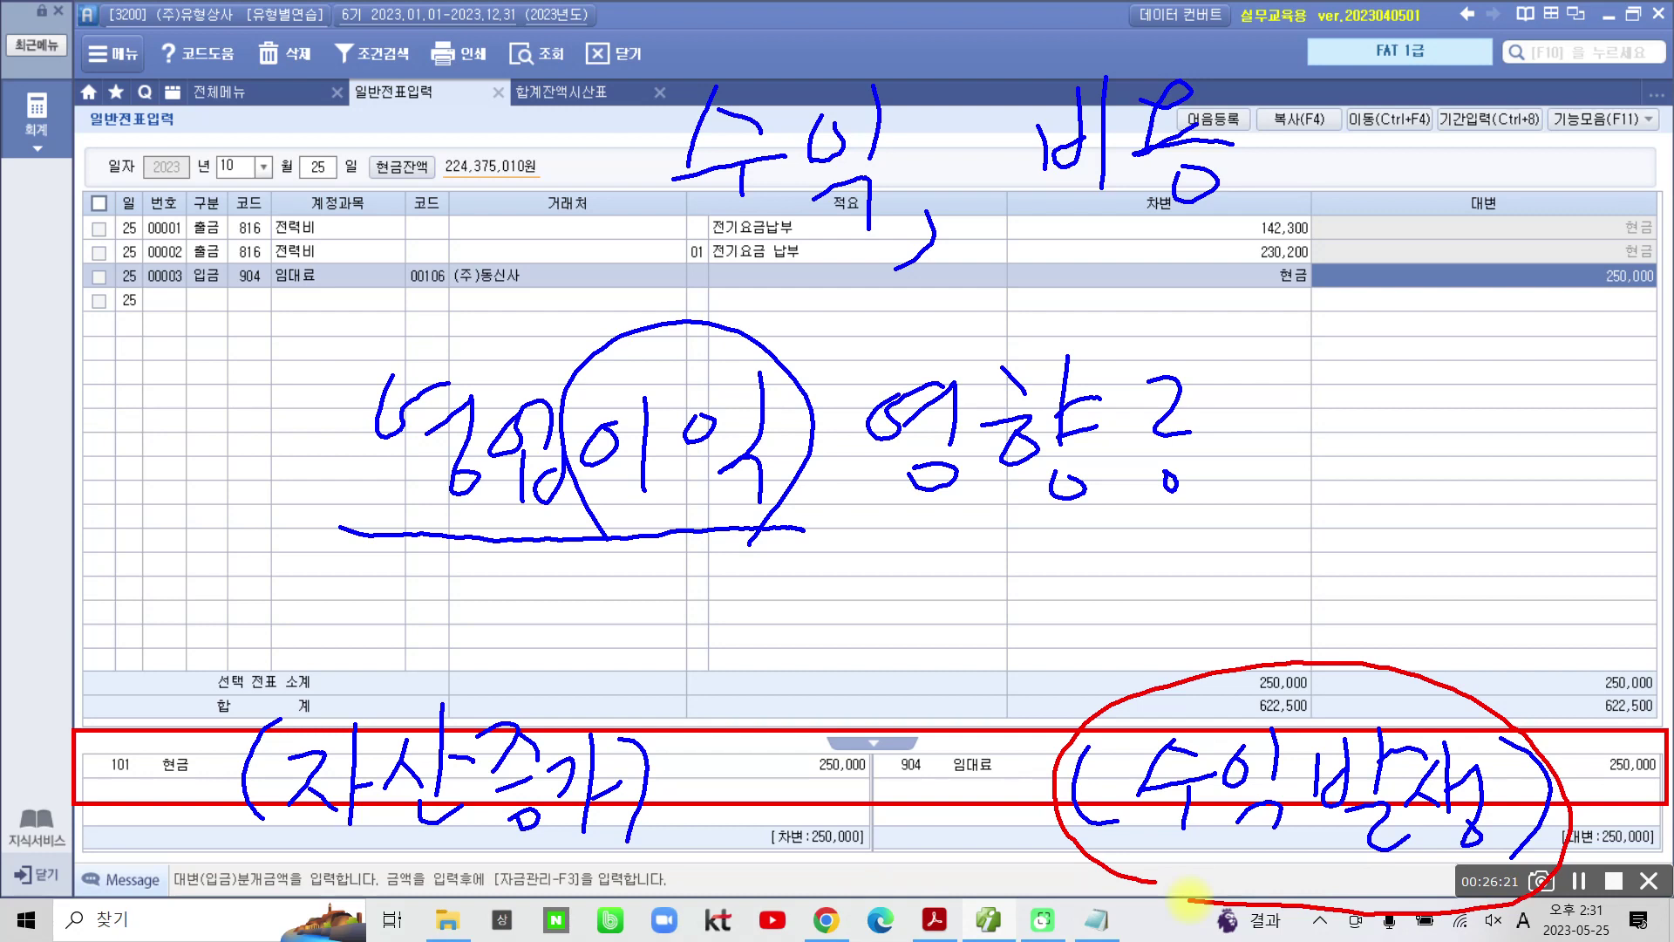
mouse_move(968, 818)
left_mouse_down()
mouse_move(914, 752)
mouse_move(1038, 757)
mouse_move(1004, 824)
left_mouse_up()
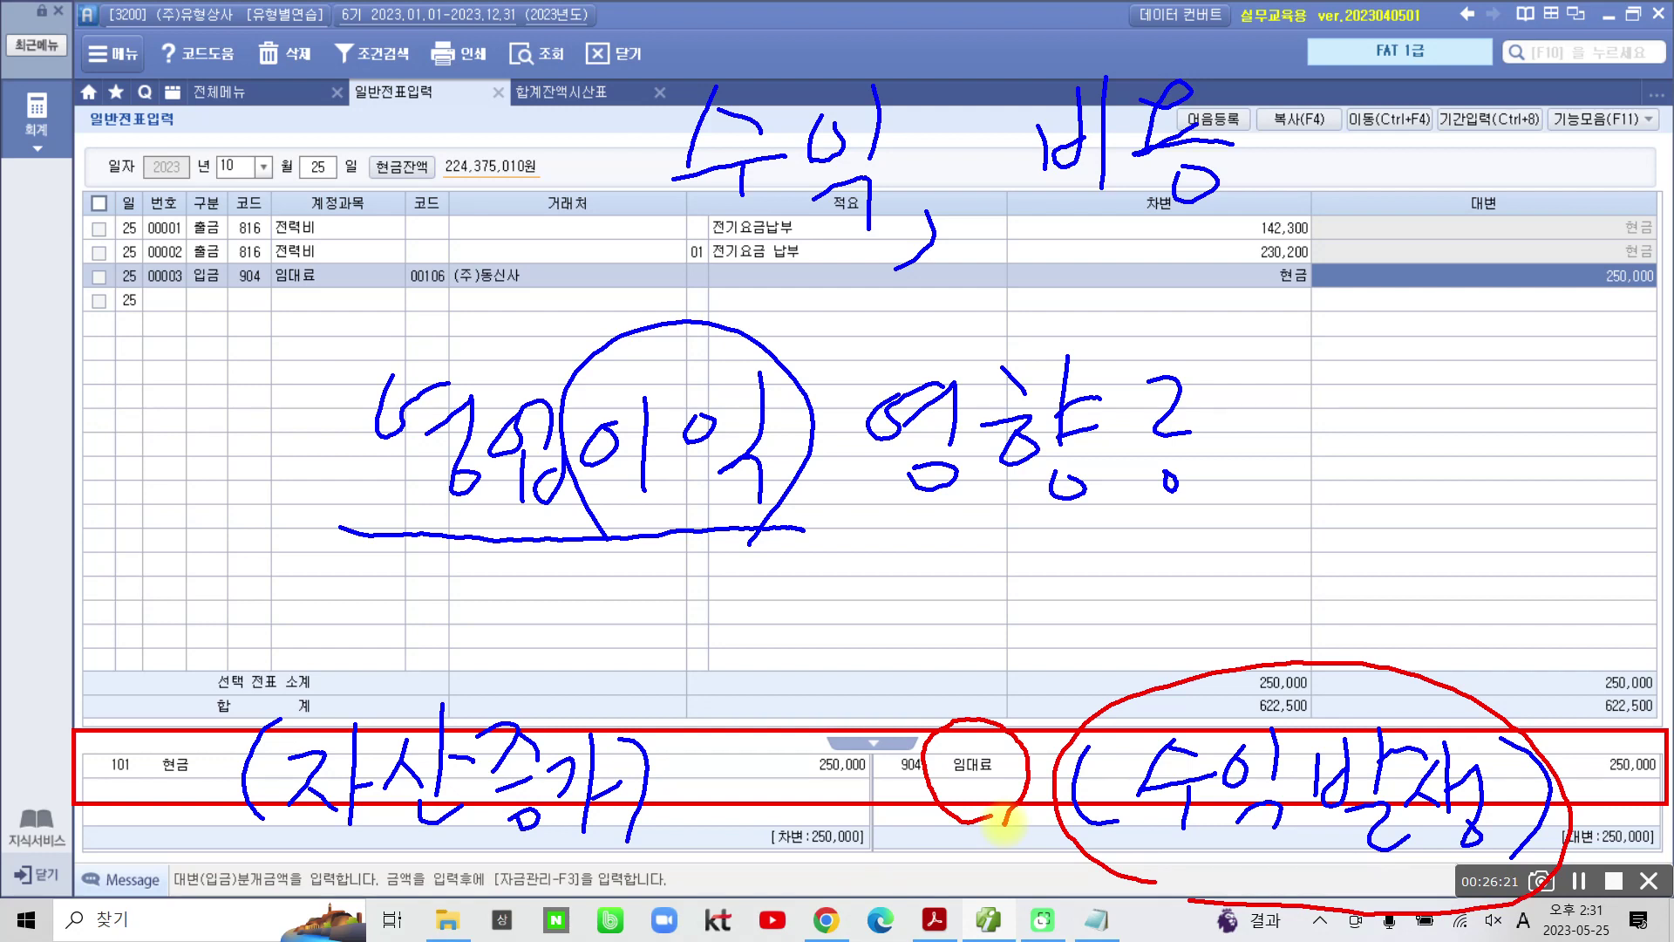
mouse_move(1005, 824)
left_mouse_down()
mouse_move(897, 723)
mouse_move(1029, 630)
mouse_move(1033, 683)
left_mouse_up()
left_click_drag(1072, 601, 1107, 645)
left_click_drag(1108, 588, 1059, 645)
mouse_move(1151, 571)
left_mouse_down()
mouse_move(1120, 646)
mouse_move(1149, 614)
left_mouse_up()
mouse_move(1249, 548)
left_mouse_down()
mouse_move(1255, 567)
mouse_move(1304, 558)
mouse_move(1334, 601)
mouse_move(1415, 552)
mouse_move(1415, 612)
mouse_move(1533, 475)
mouse_move(1534, 577)
left_mouse_up()
left_click_drag(1229, 489, 1308, 660)
left_click_drag(1557, 427, 1554, 626)
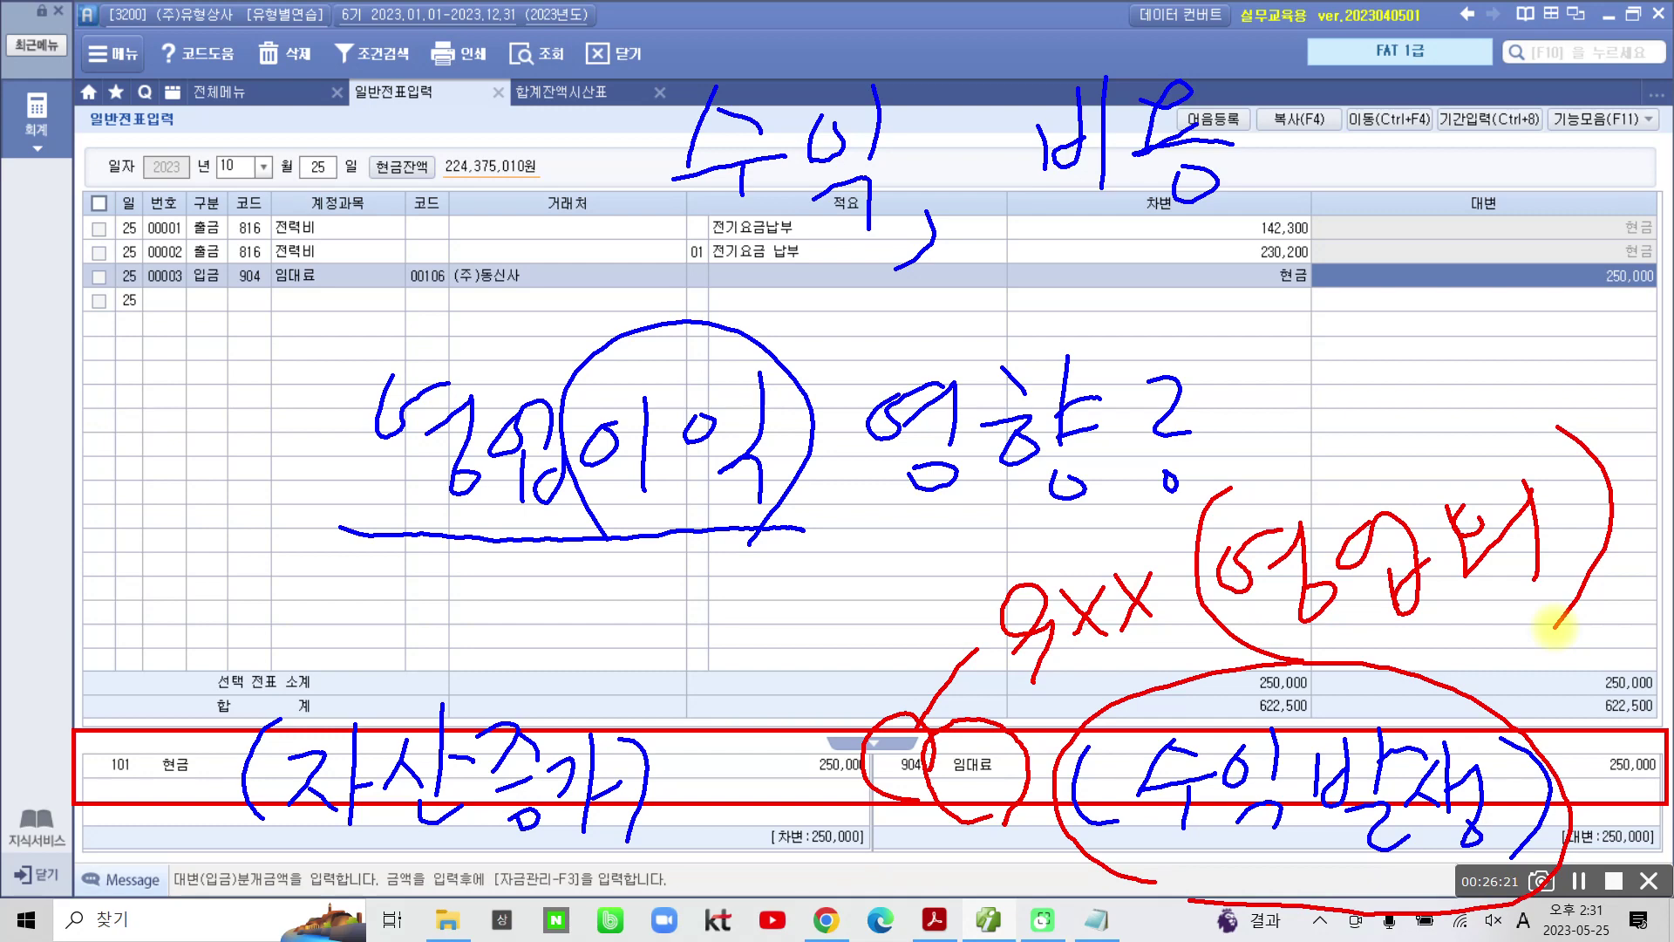
Step: Circle the 현금 side in red with an X mark and encircle the 임대료 side in blue
mouse_move(129, 673)
left_mouse_down()
mouse_move(127, 837)
mouse_move(602, 852)
mouse_move(430, 661)
mouse_move(157, 687)
left_mouse_up()
left_click_drag(530, 618, 475, 710)
left_click_drag(477, 629, 565, 702)
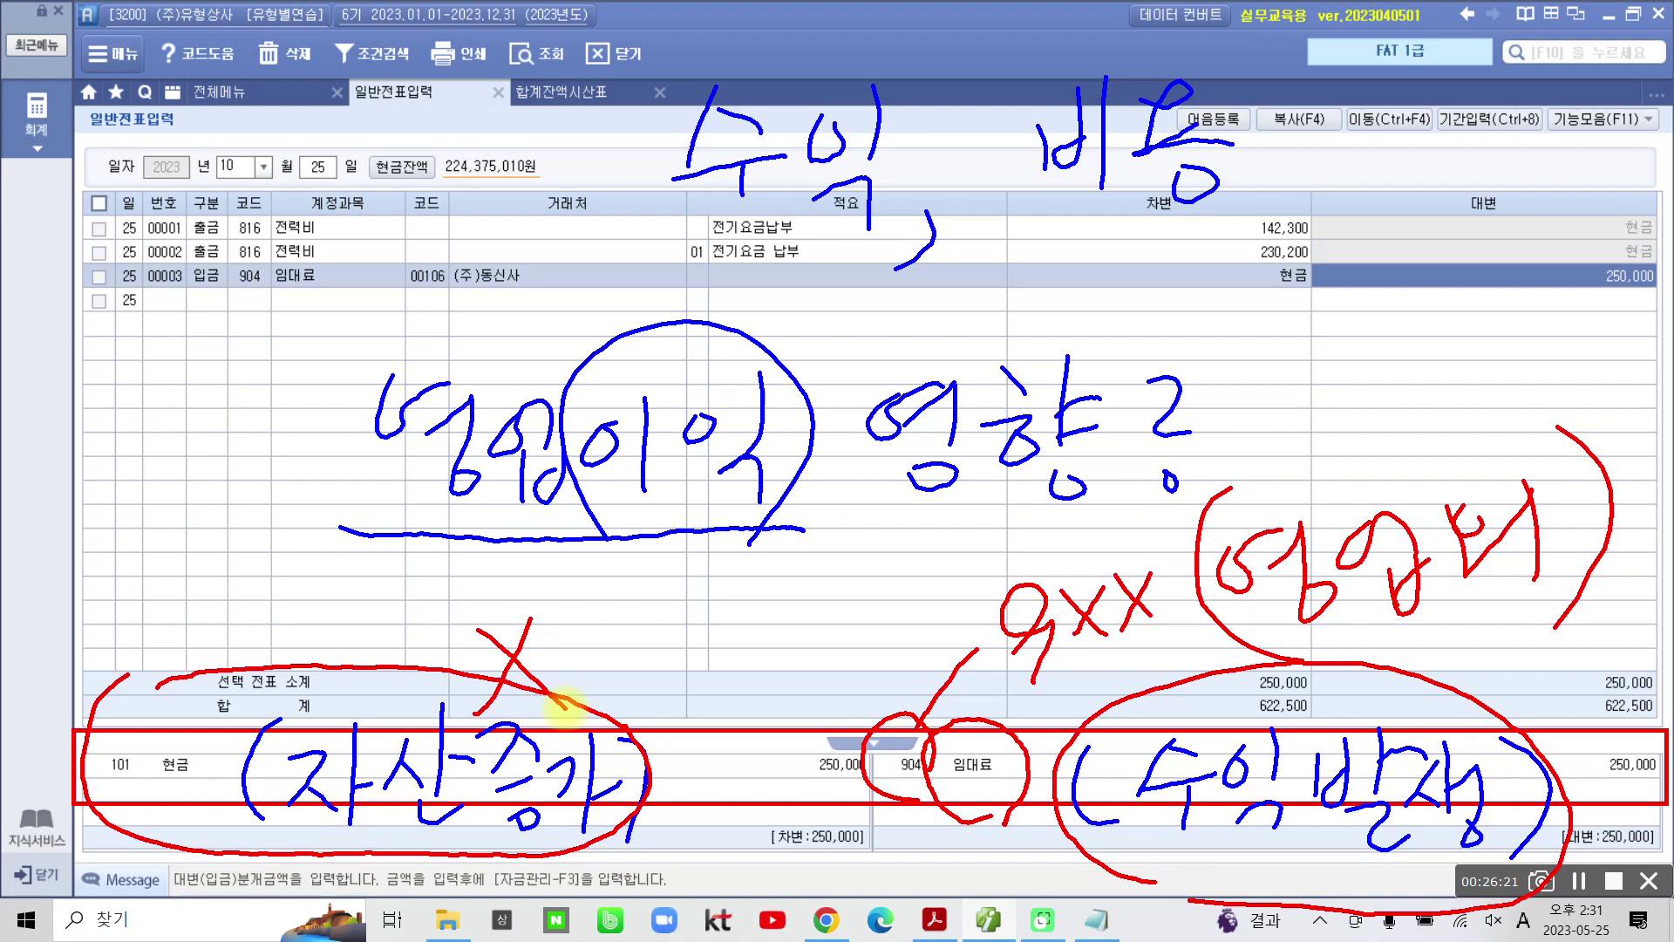
mouse_move(926, 661)
left_mouse_down()
mouse_move(889, 667)
mouse_move(1033, 859)
mouse_move(1565, 741)
mouse_move(1183, 667)
mouse_move(859, 789)
mouse_move(1387, 863)
mouse_move(1478, 848)
left_mouse_up()
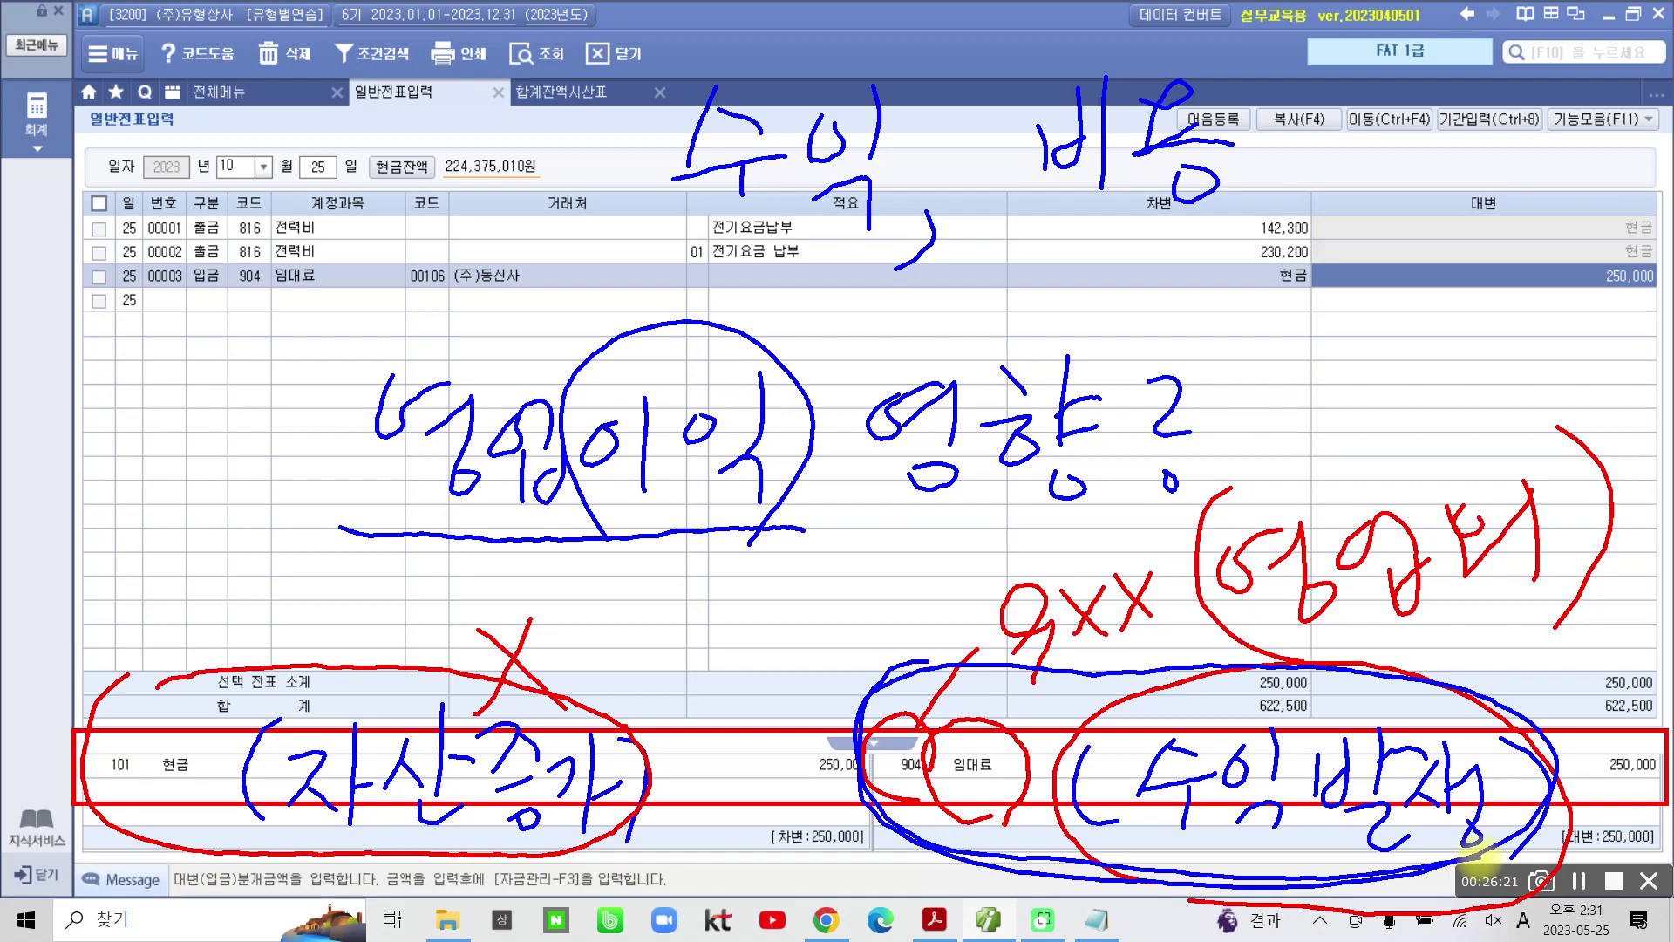
left_click_drag(497, 593, 427, 855)
left_click_drag(386, 719, 577, 838)
left_click_drag(563, 744, 597, 533)
key("ctrl+z")
key("ctrl+z")
key("ctrl+z")
key("ctrl+z")
key("ctrl+z")
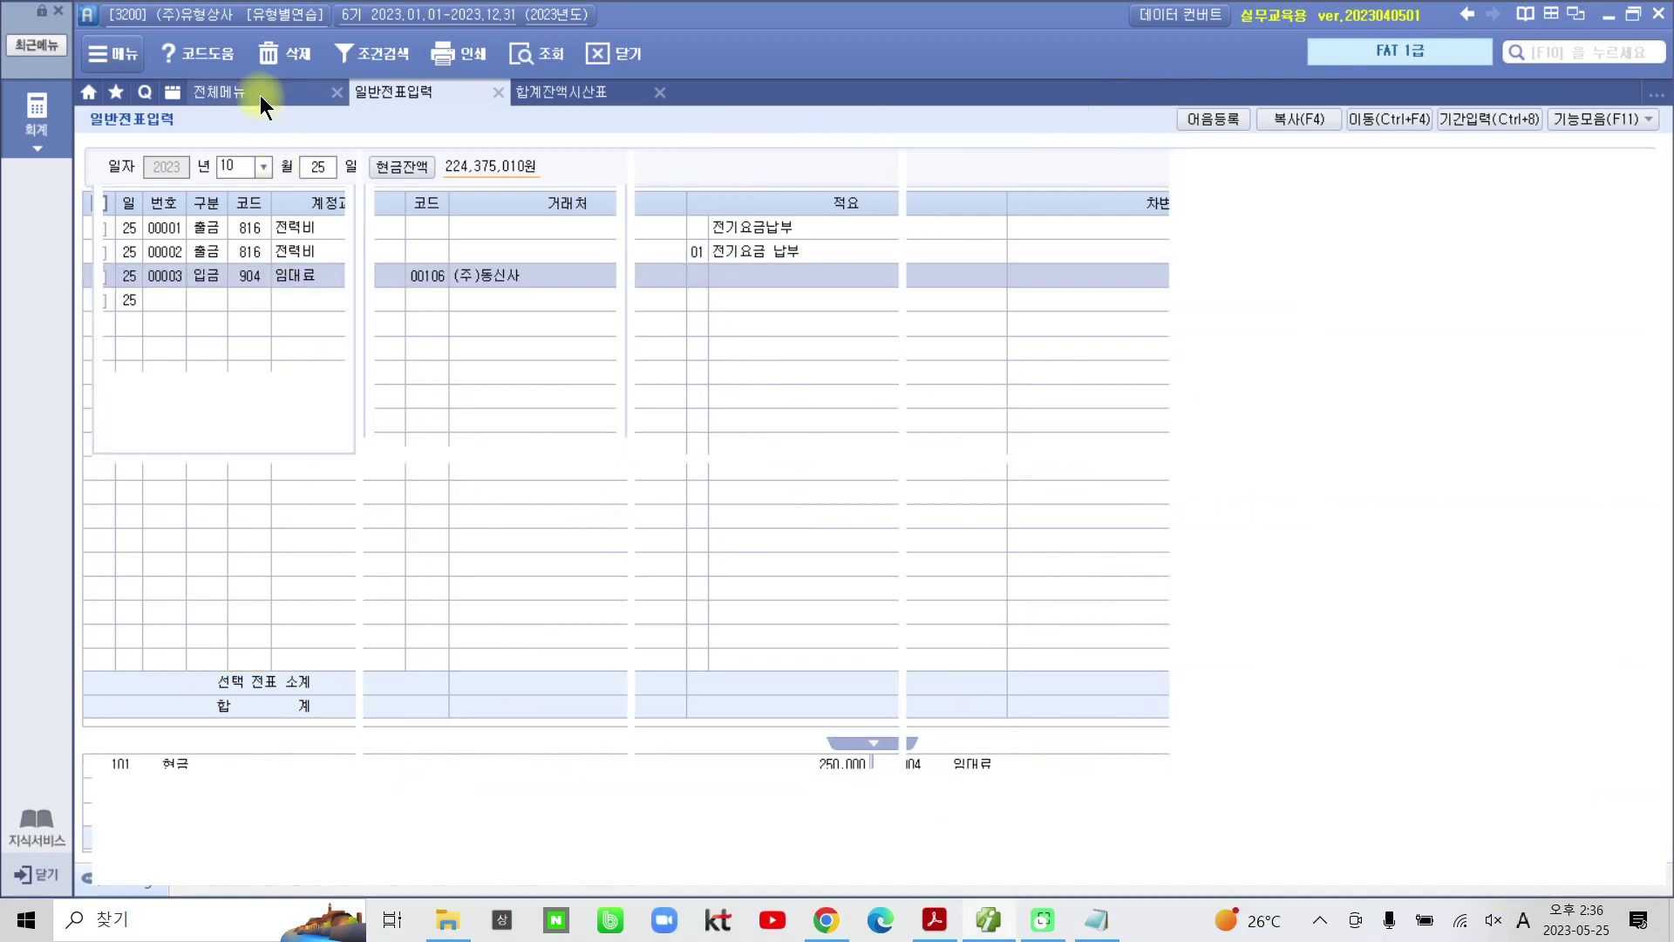
Step: Open the 손익계산서 for month 12 and narrow its 과목 column to fit the account names
left_click(260, 94)
left_click(952, 250)
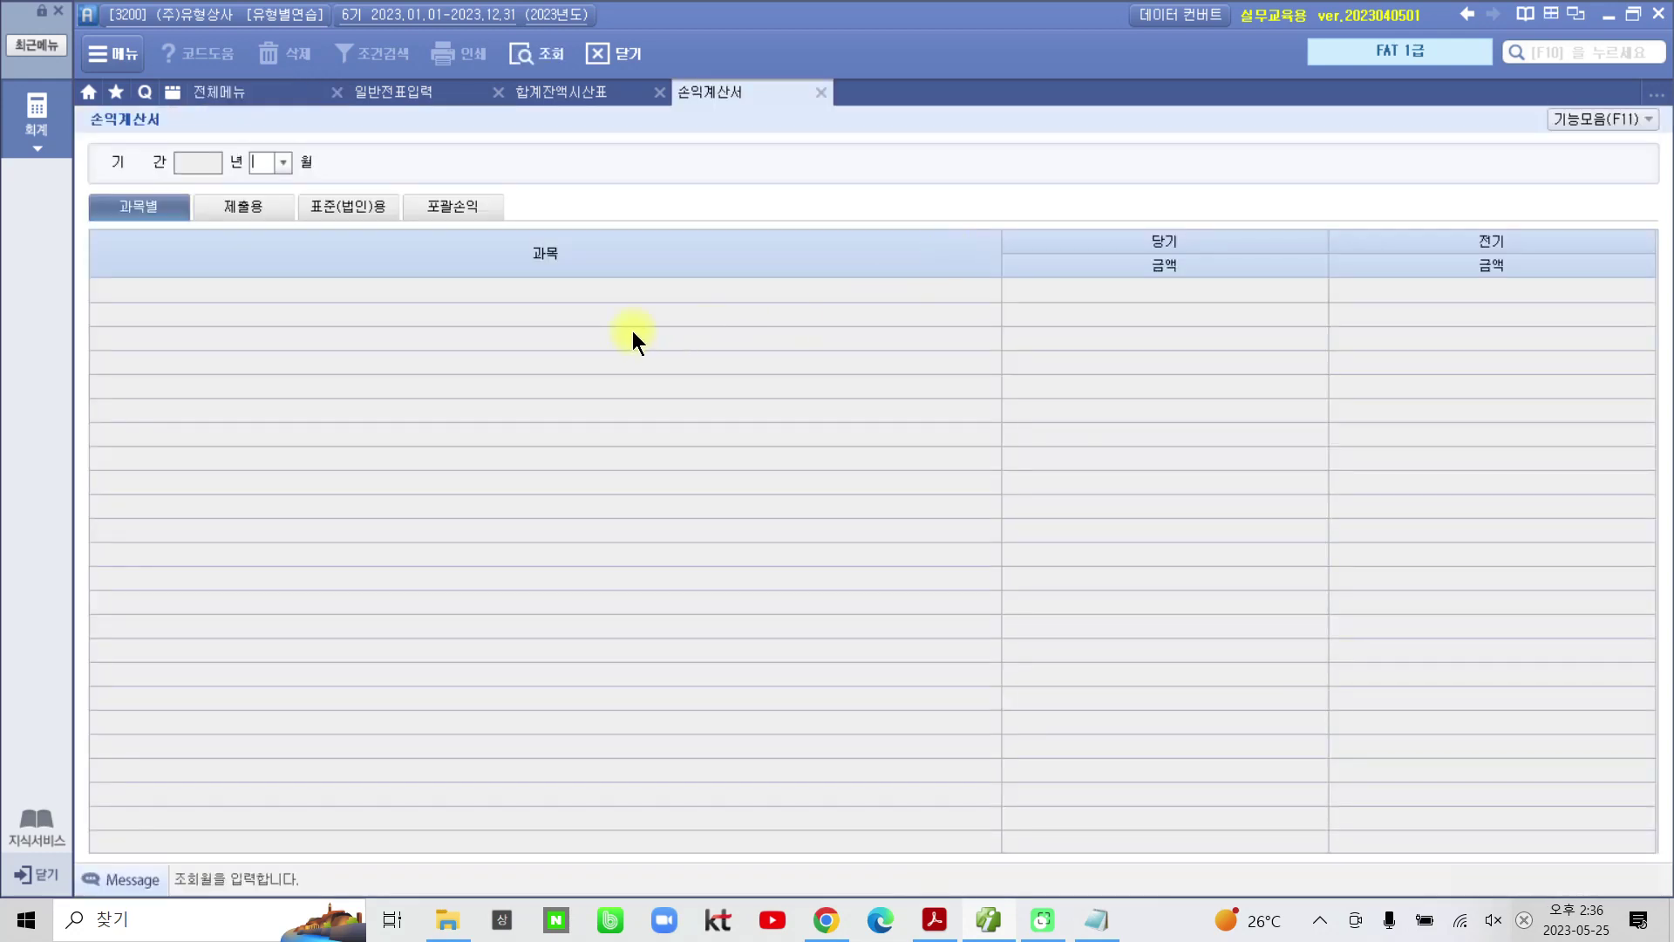
type("12")
key("Return")
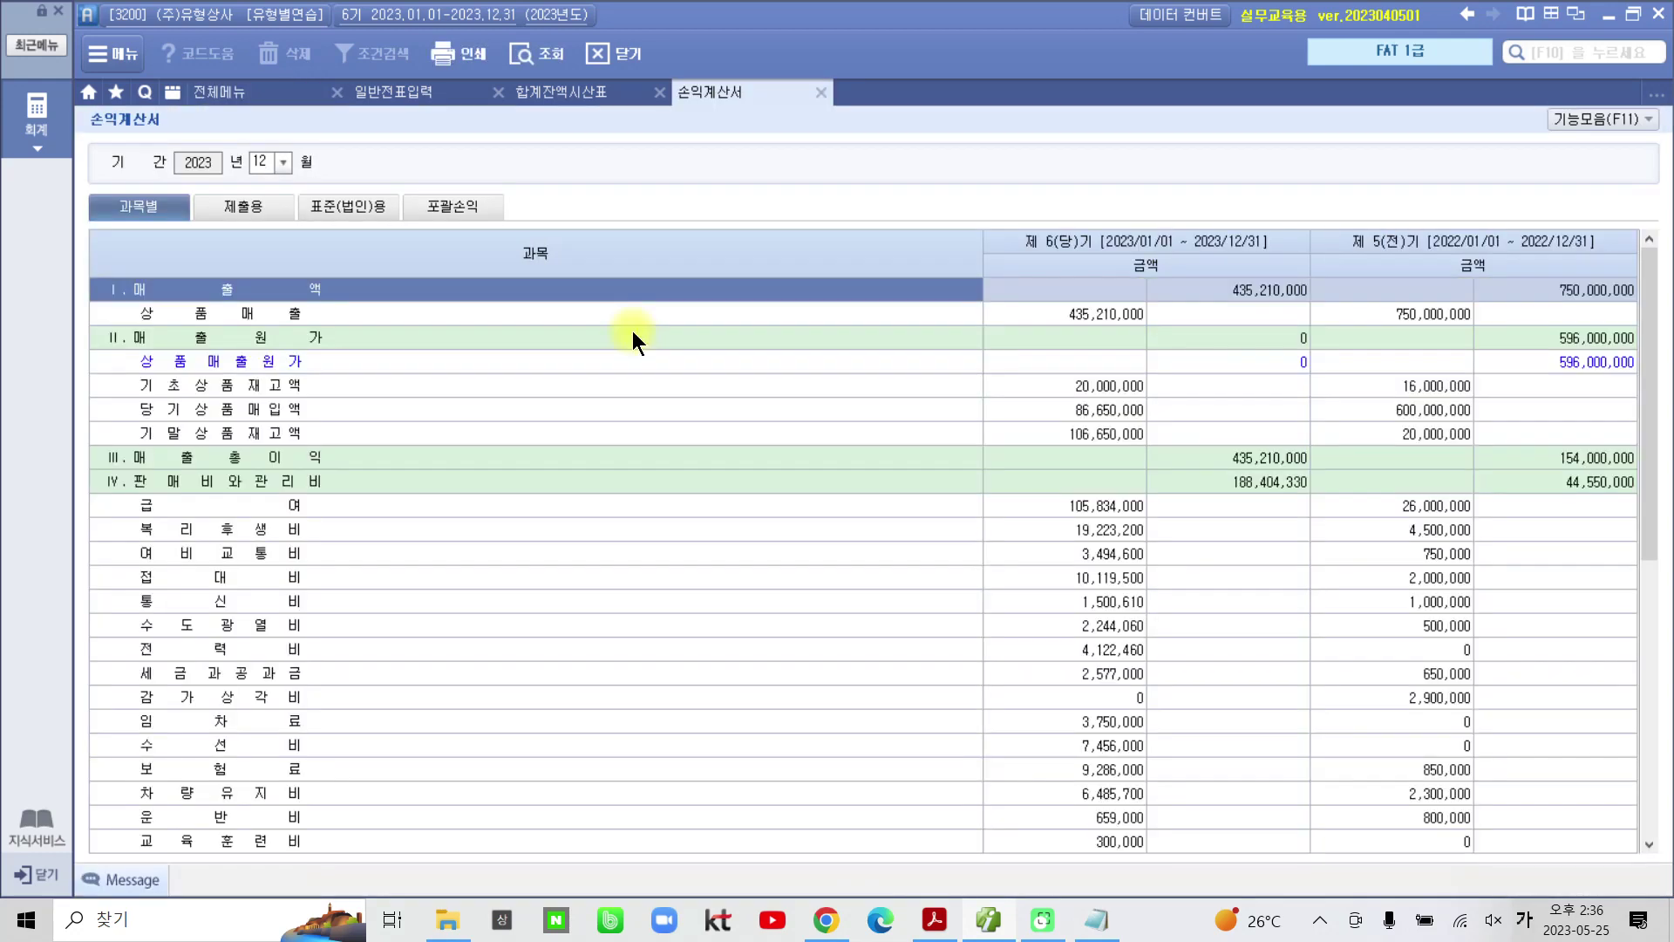
double_click(983, 253)
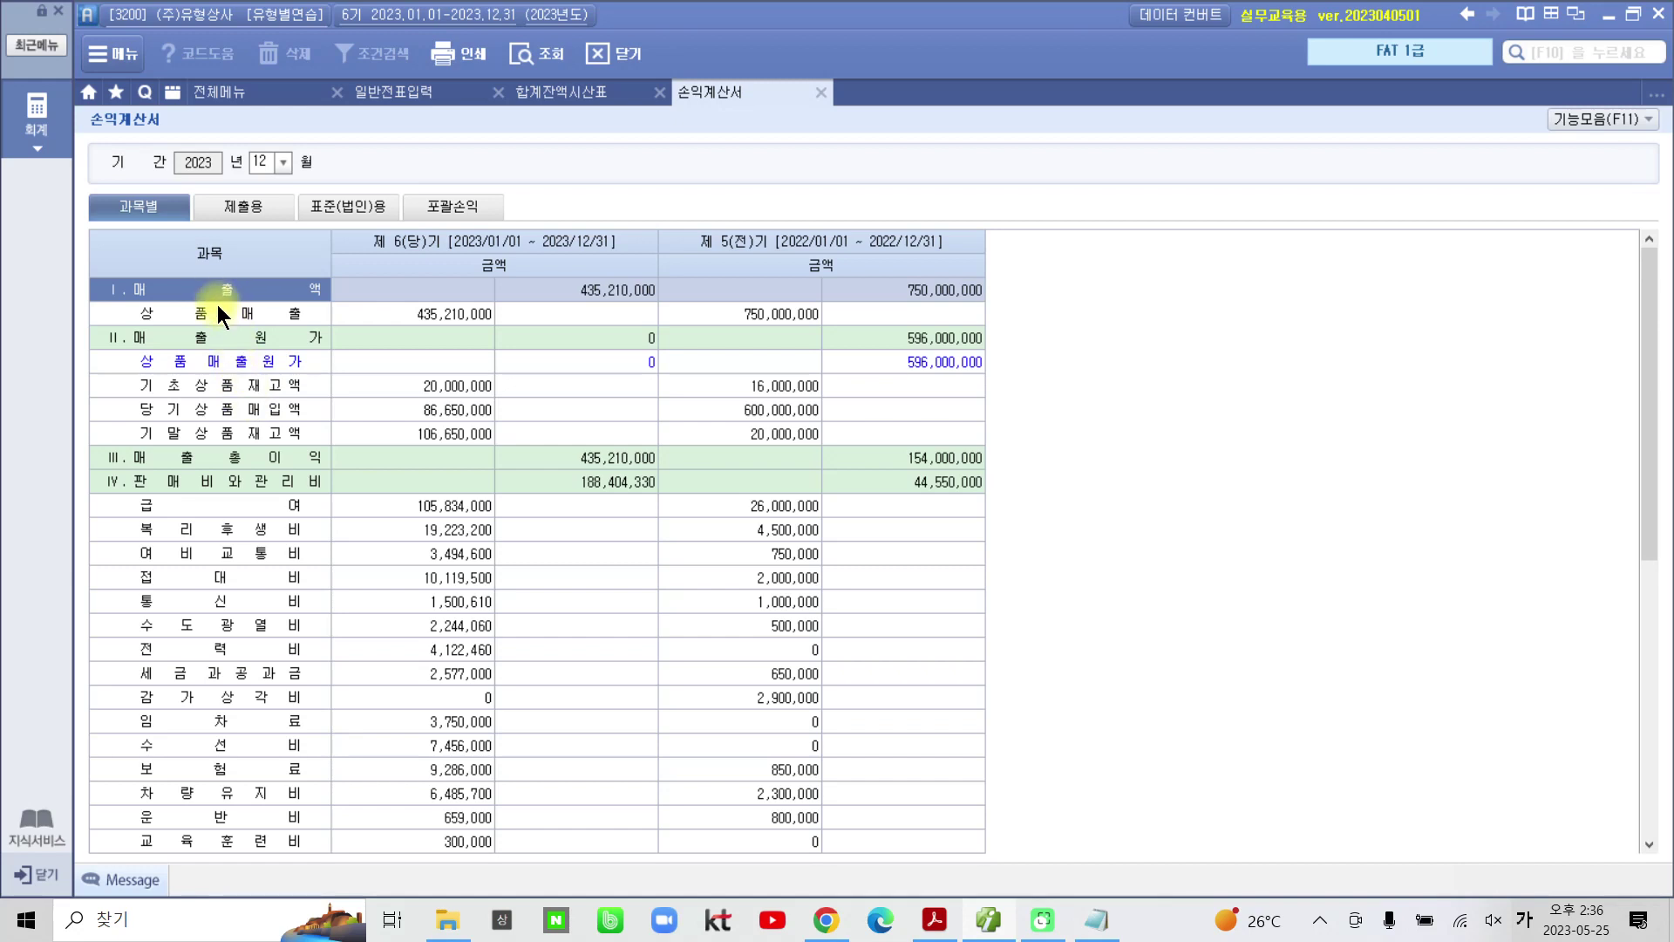
Step: Examine the 손익계산서 from 상품매출 through 매출원가, 매출총이익 and 판매비와관리비 to 영업이익
left_click(394, 312)
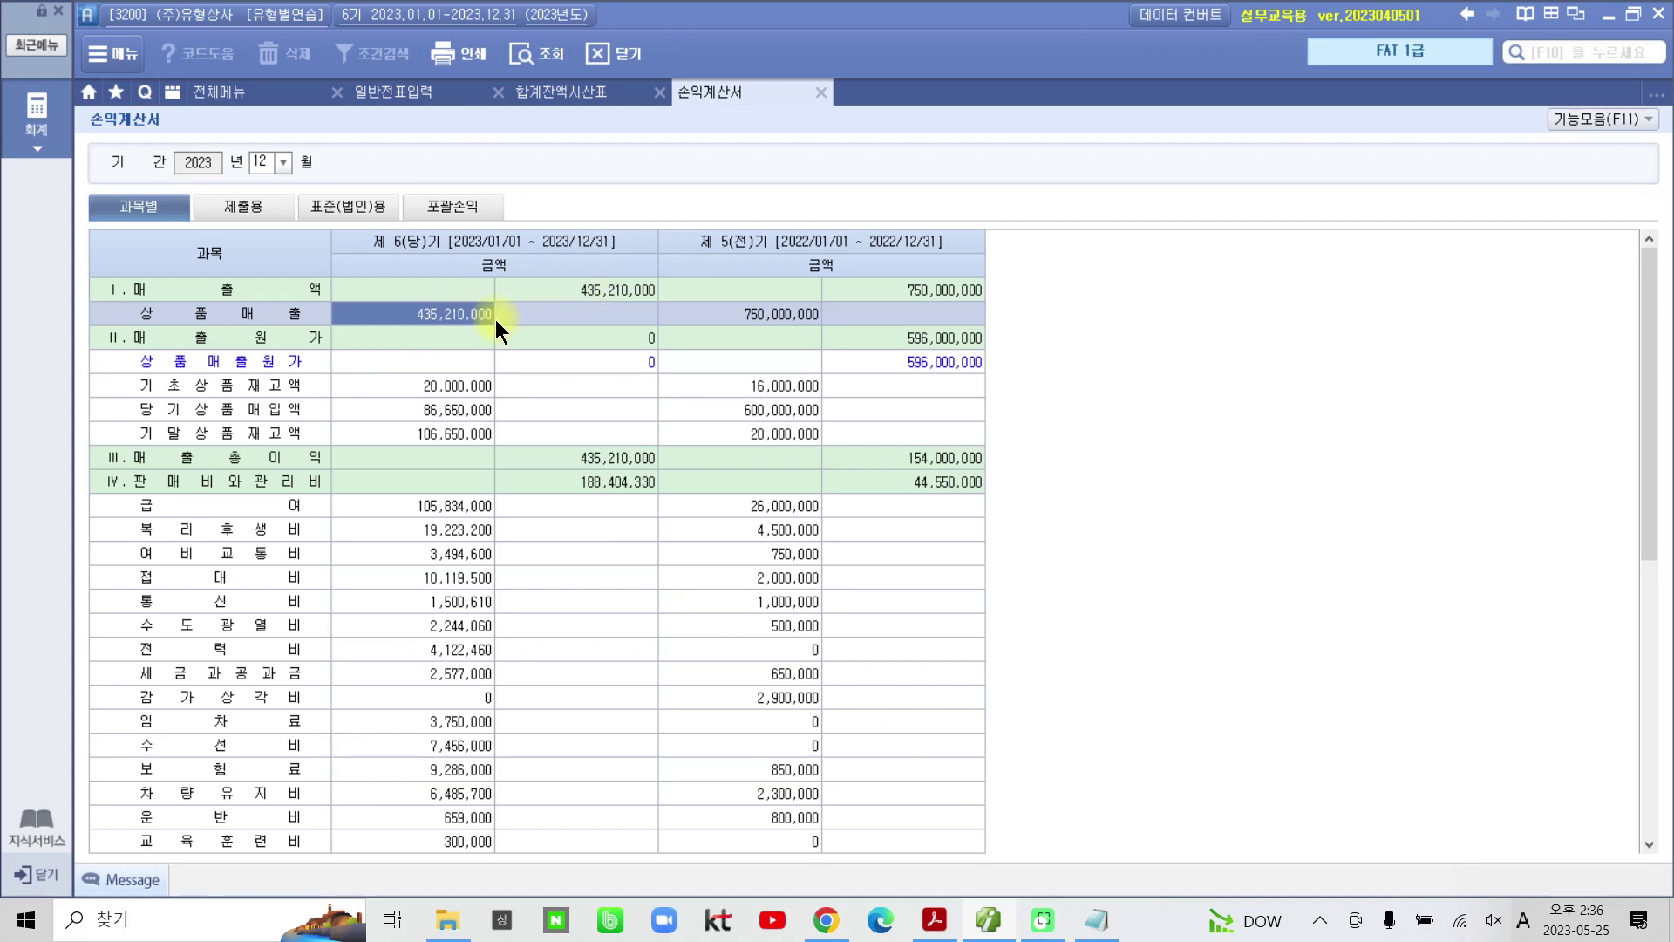
left_click(352, 361)
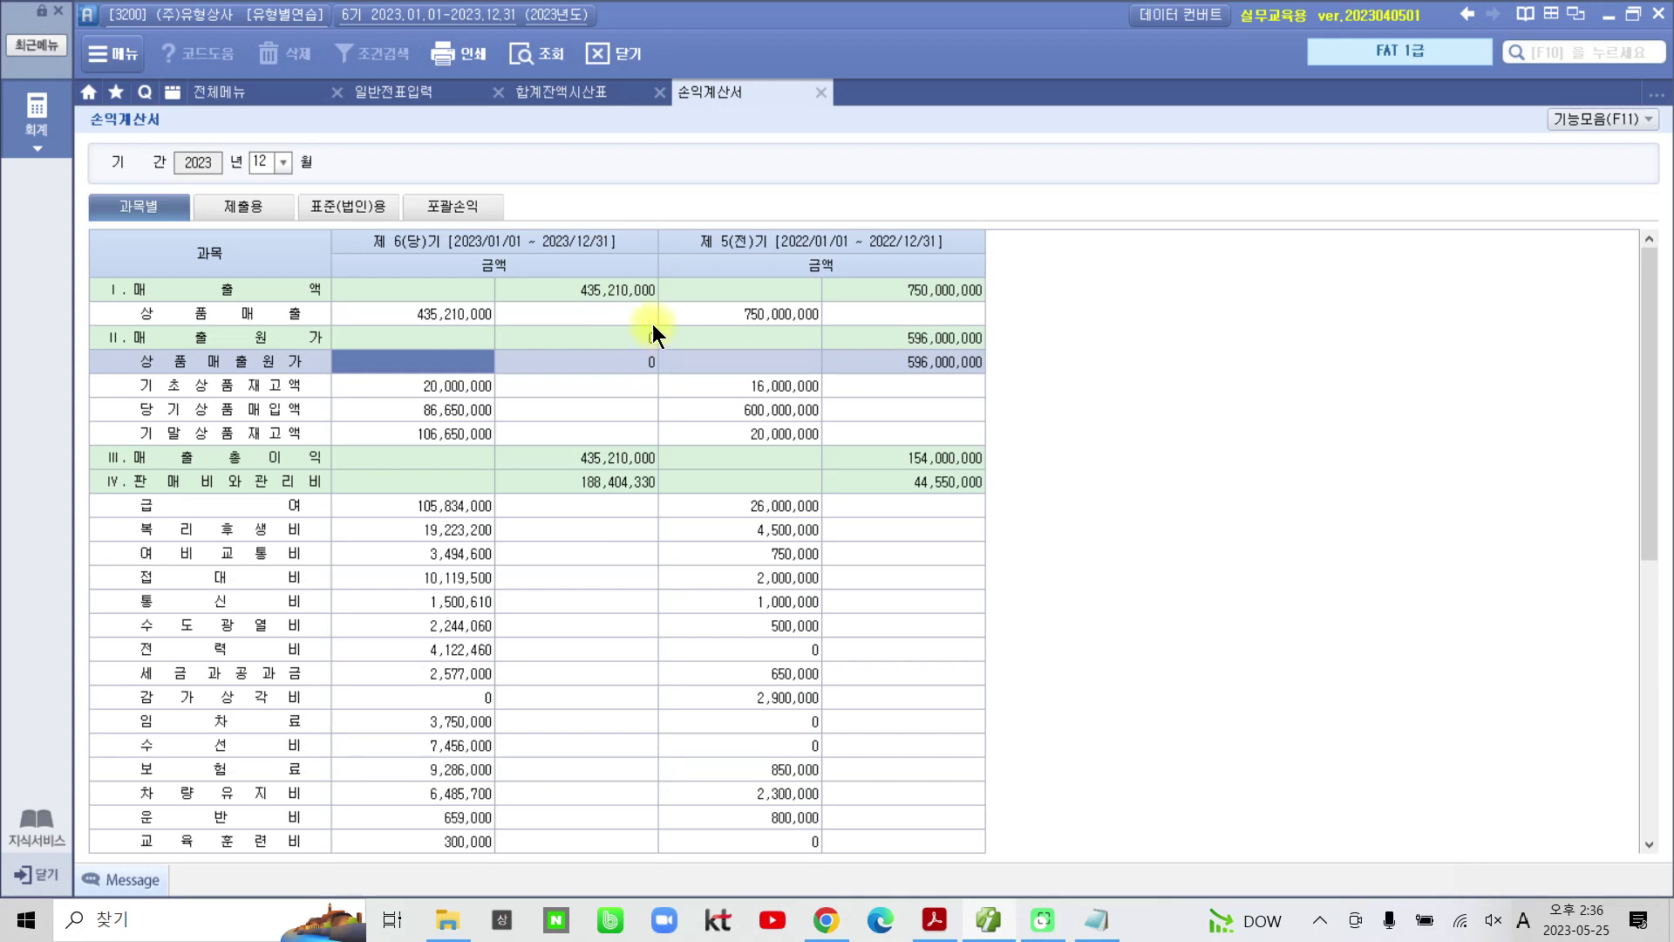
left_click(630, 290)
left_click(607, 460)
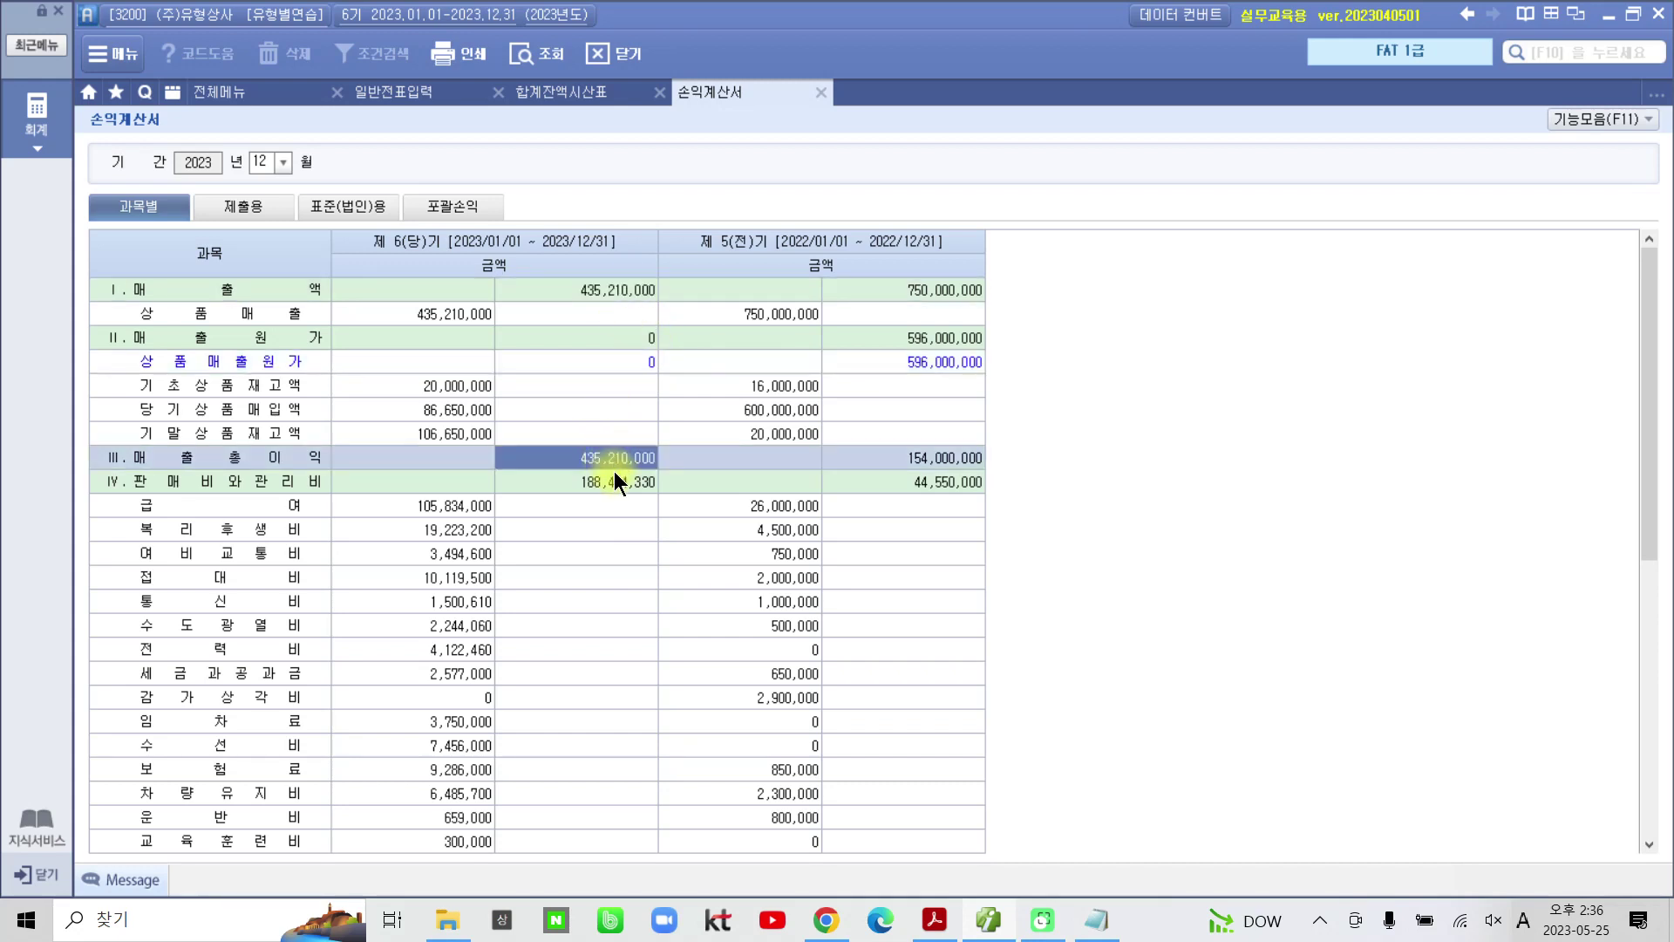
left_click(611, 480)
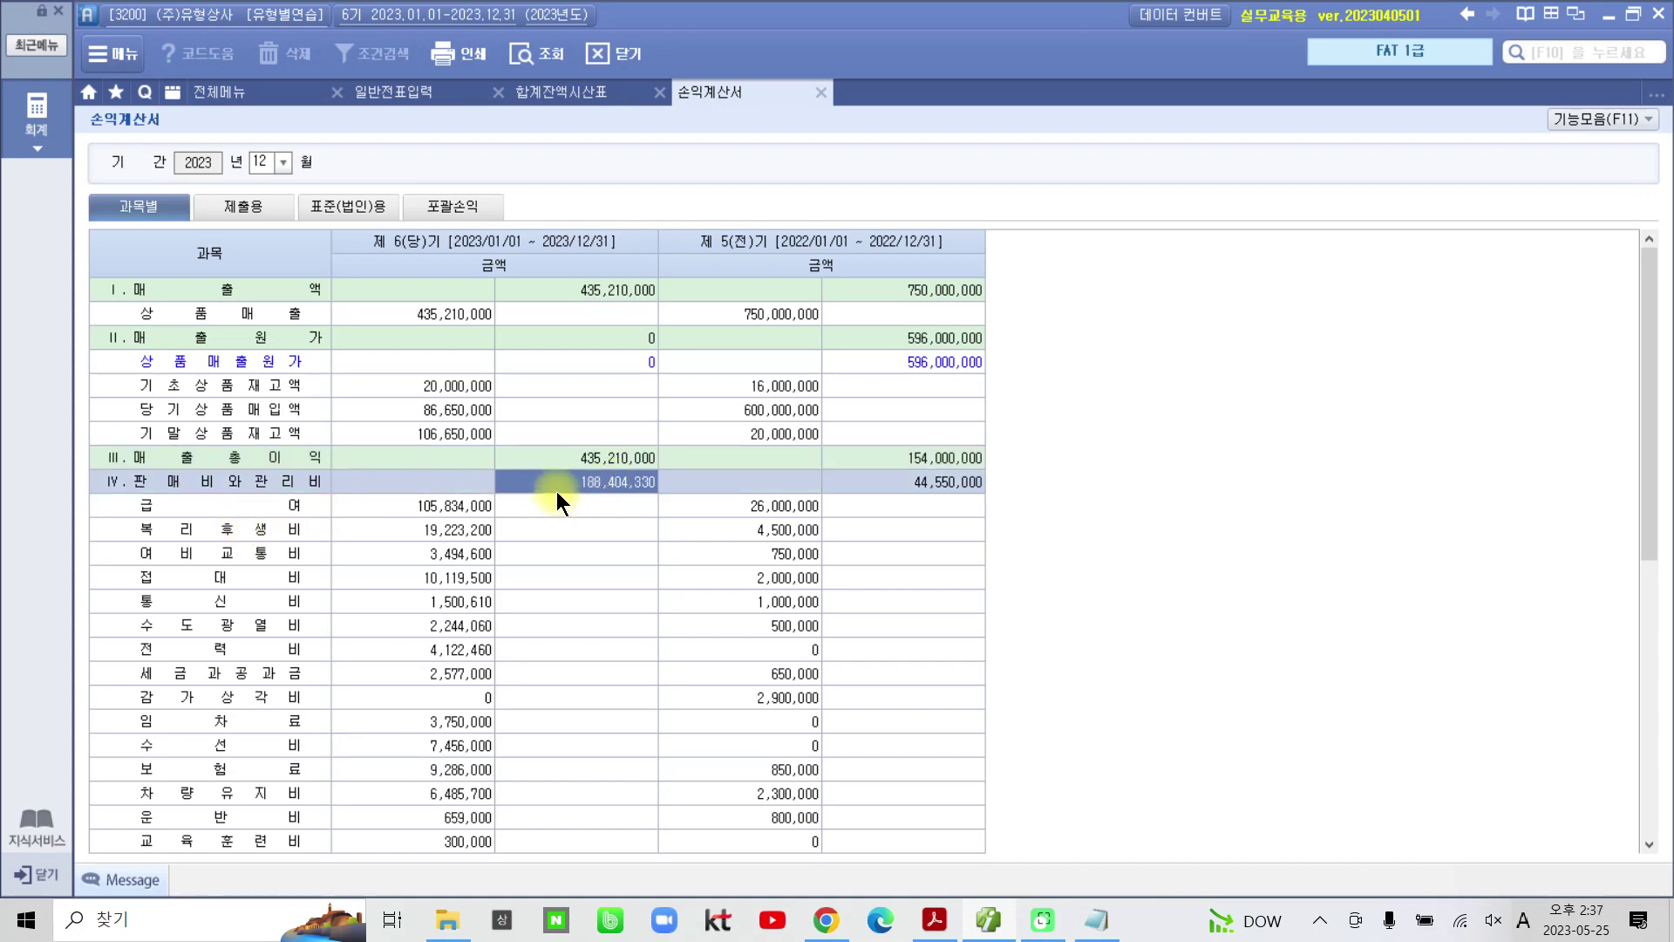
left_click(577, 553)
scroll(577, 552, "down", 6)
left_click(578, 575)
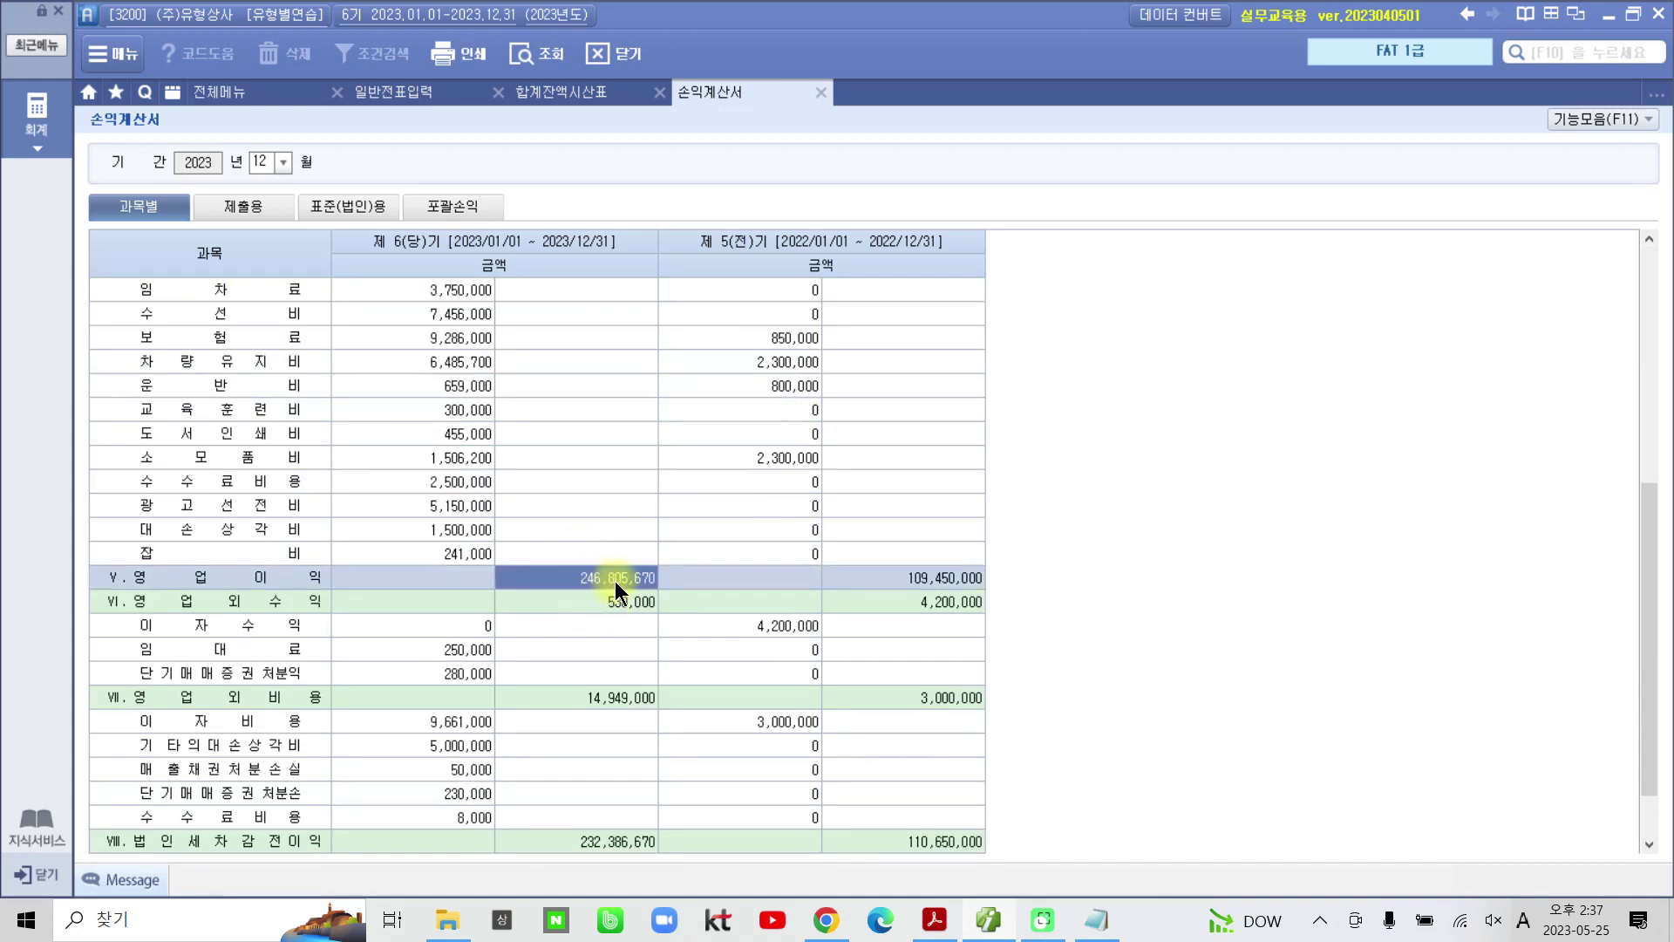
Step: Check 임대료 and 단기매매증권처분익 under 영업외수익, and 이자비용 and 기타의대손상각비 under 영업외비용
left_click(452, 652)
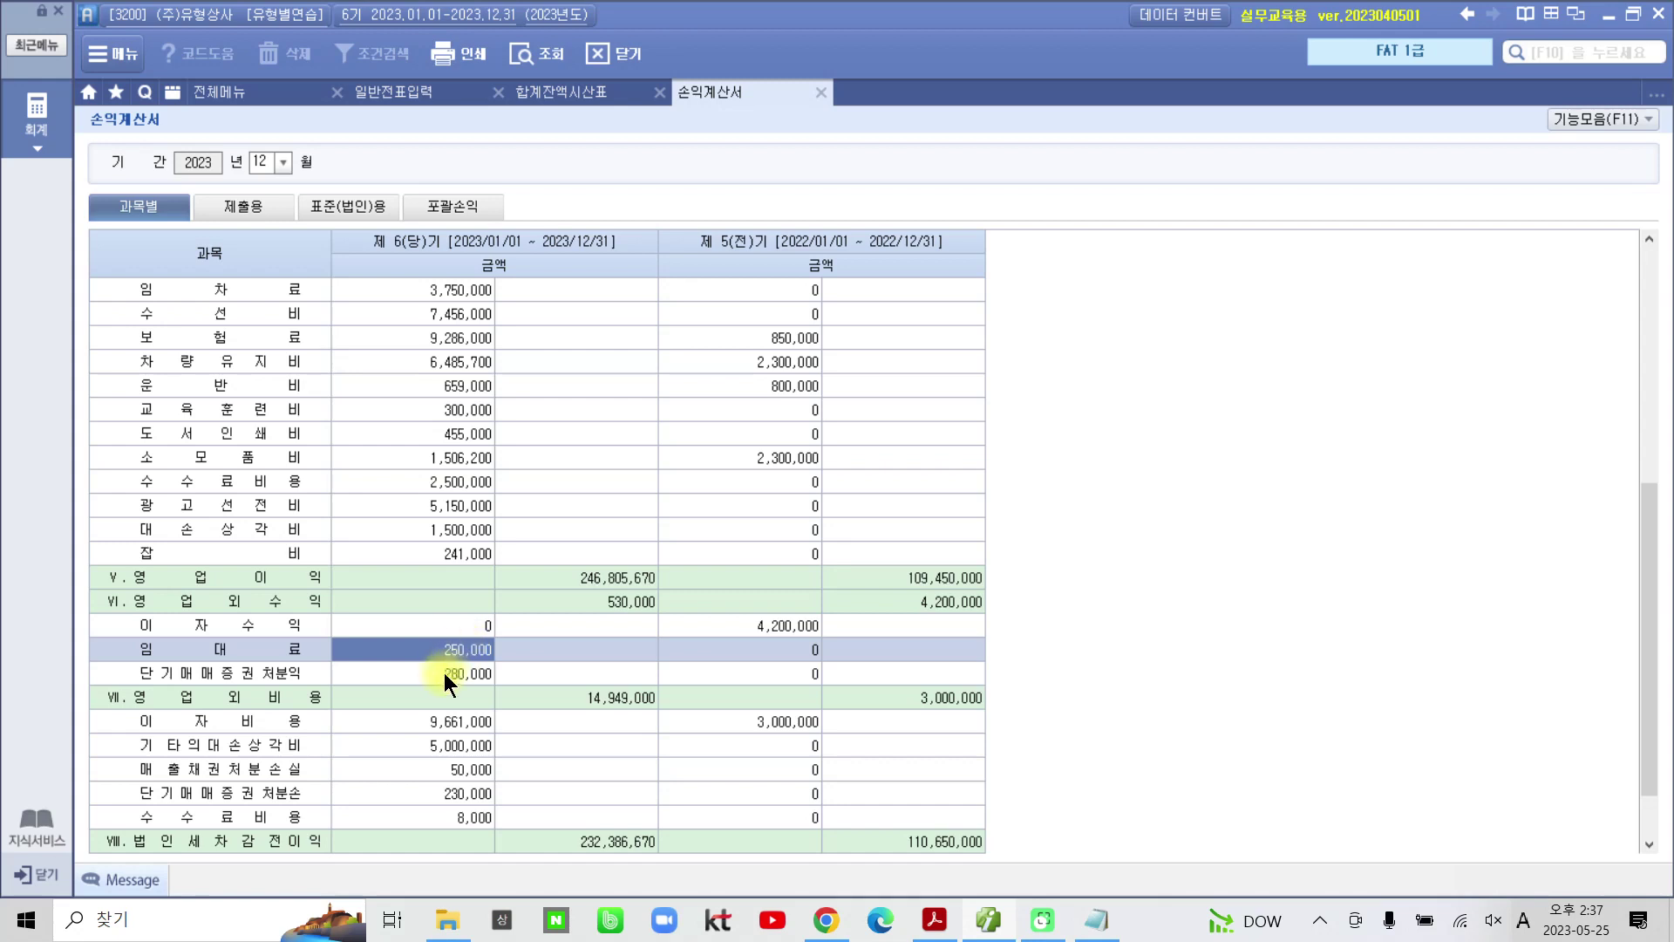
left_click(440, 678)
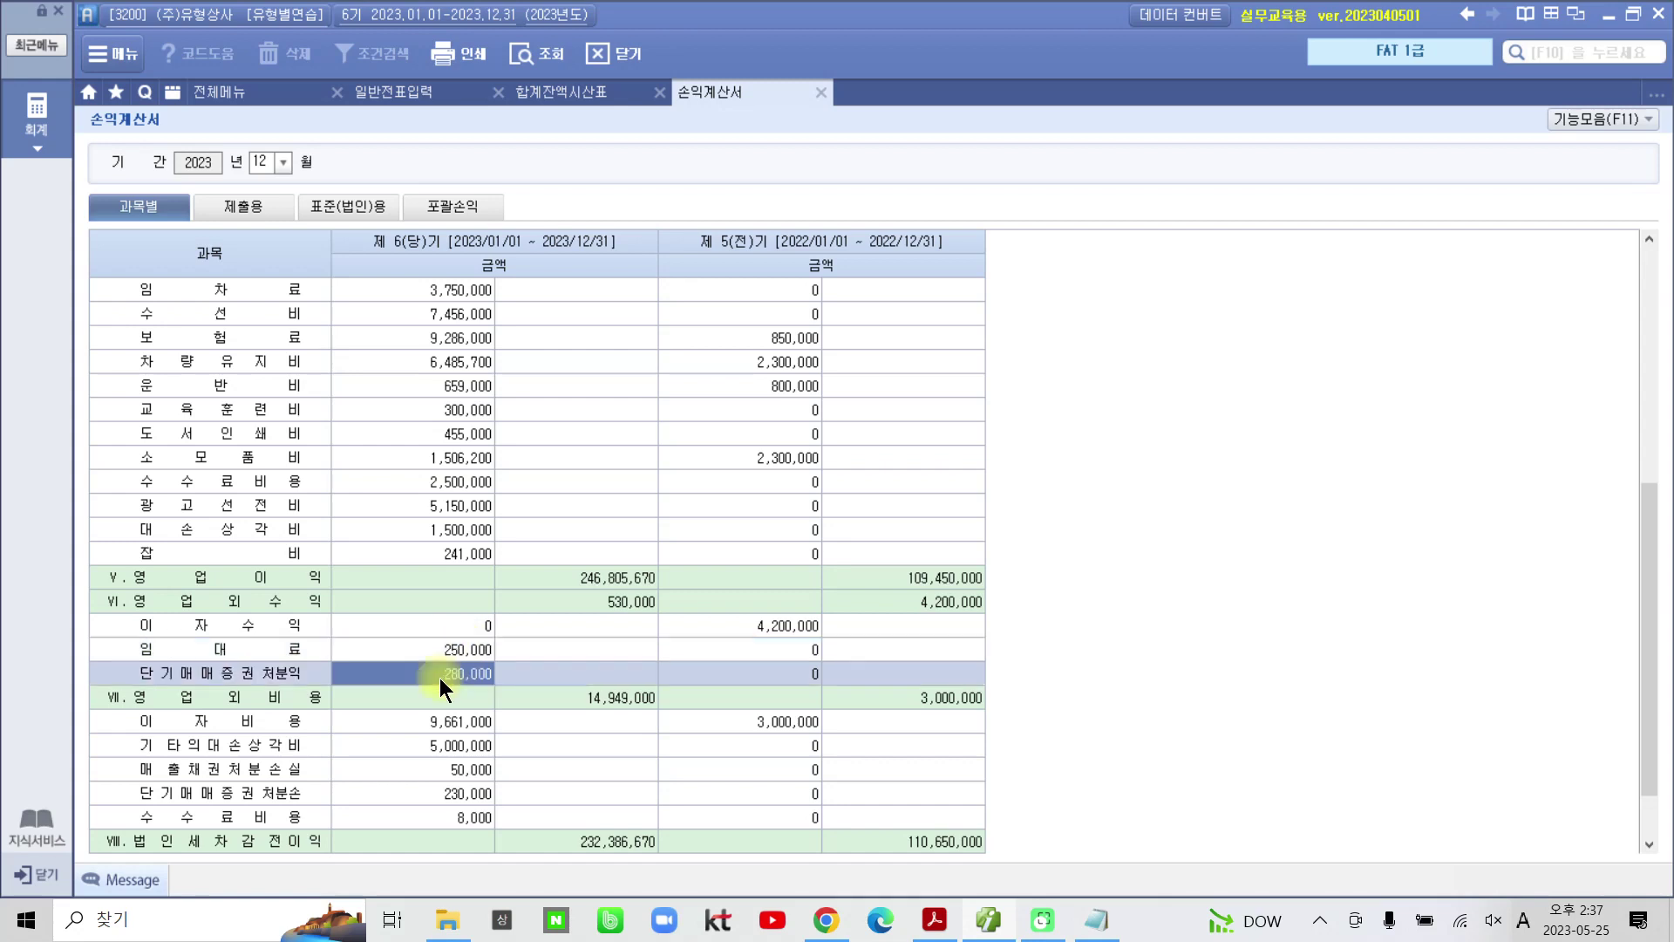
left_click(565, 602)
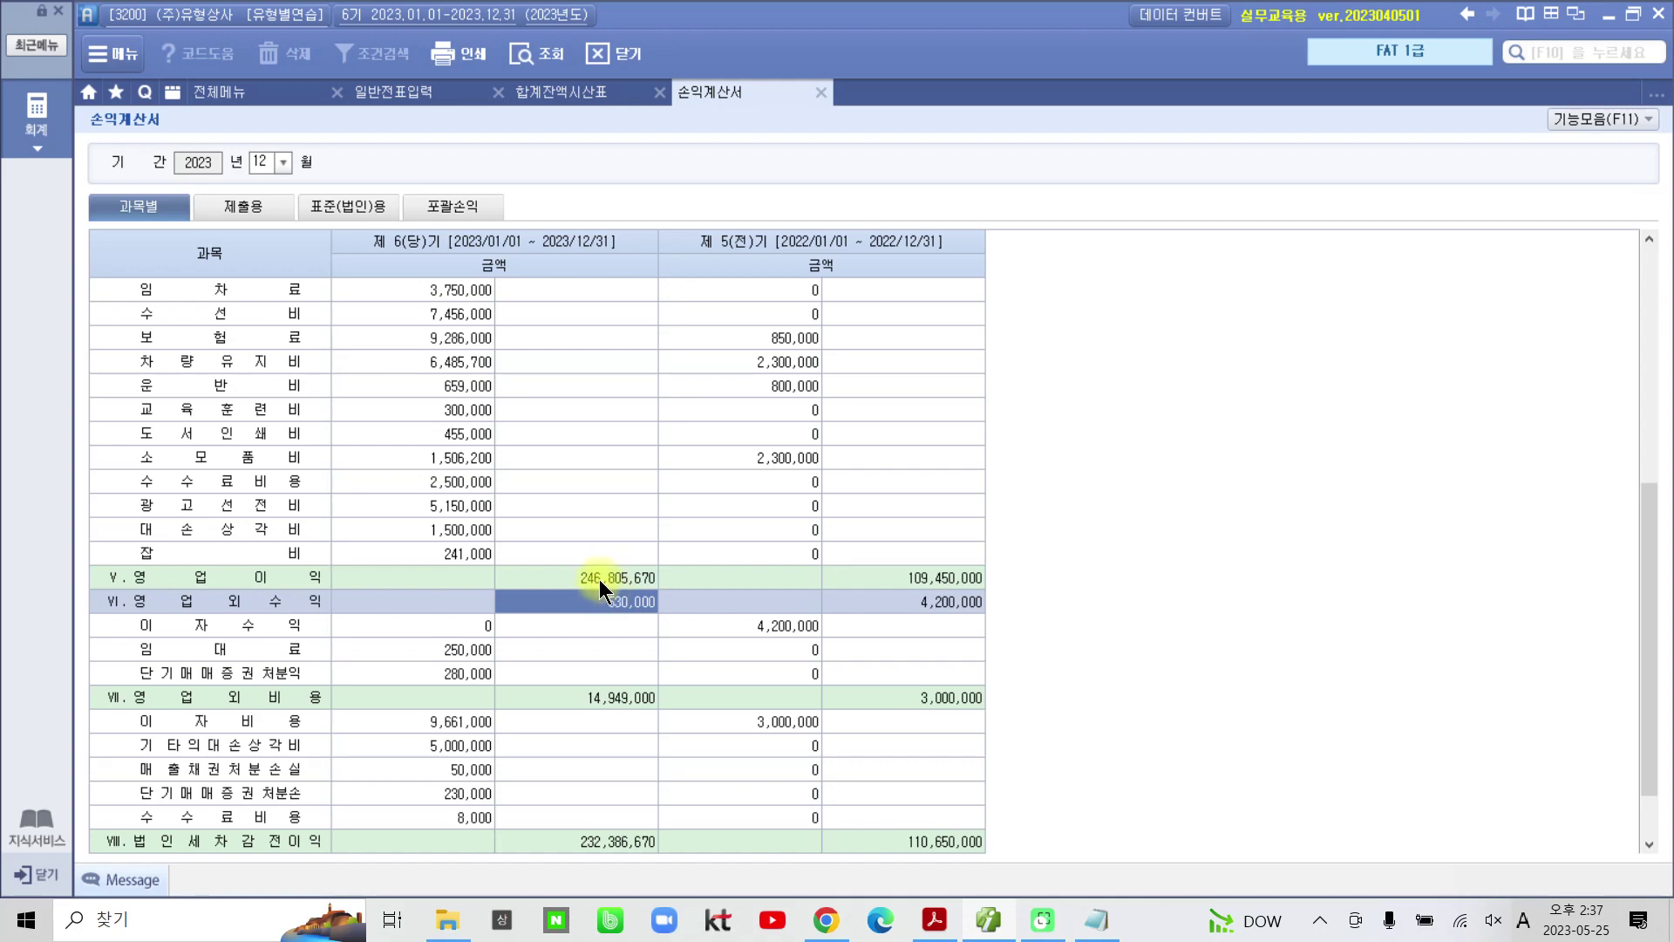
left_click(420, 723)
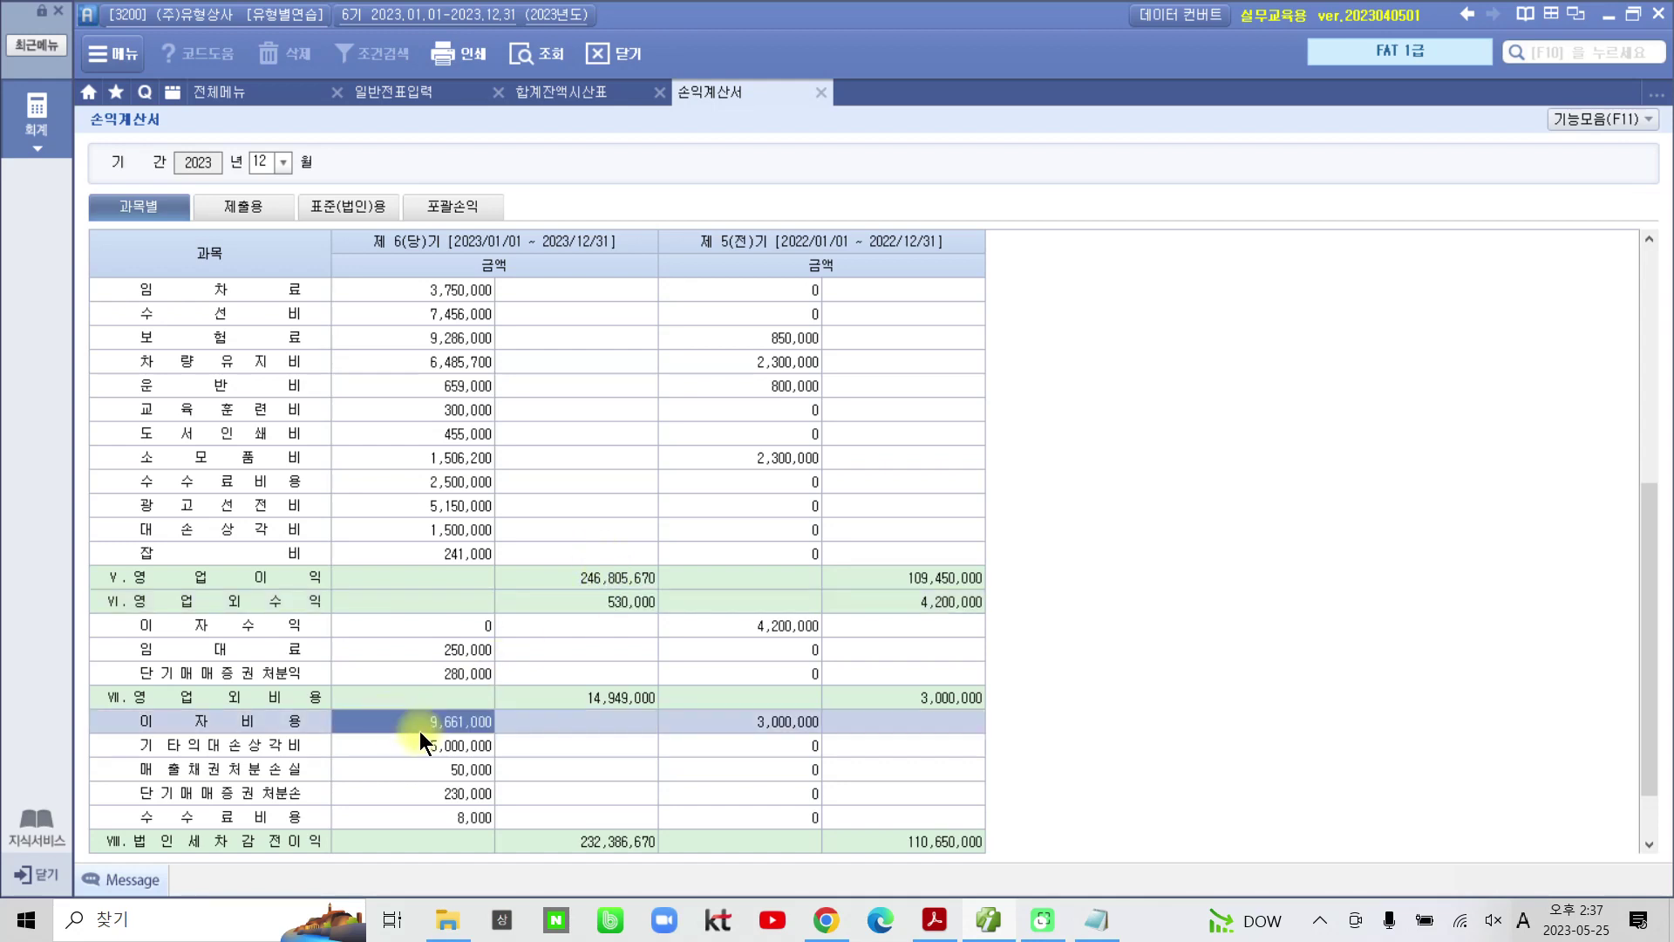
left_click(434, 753)
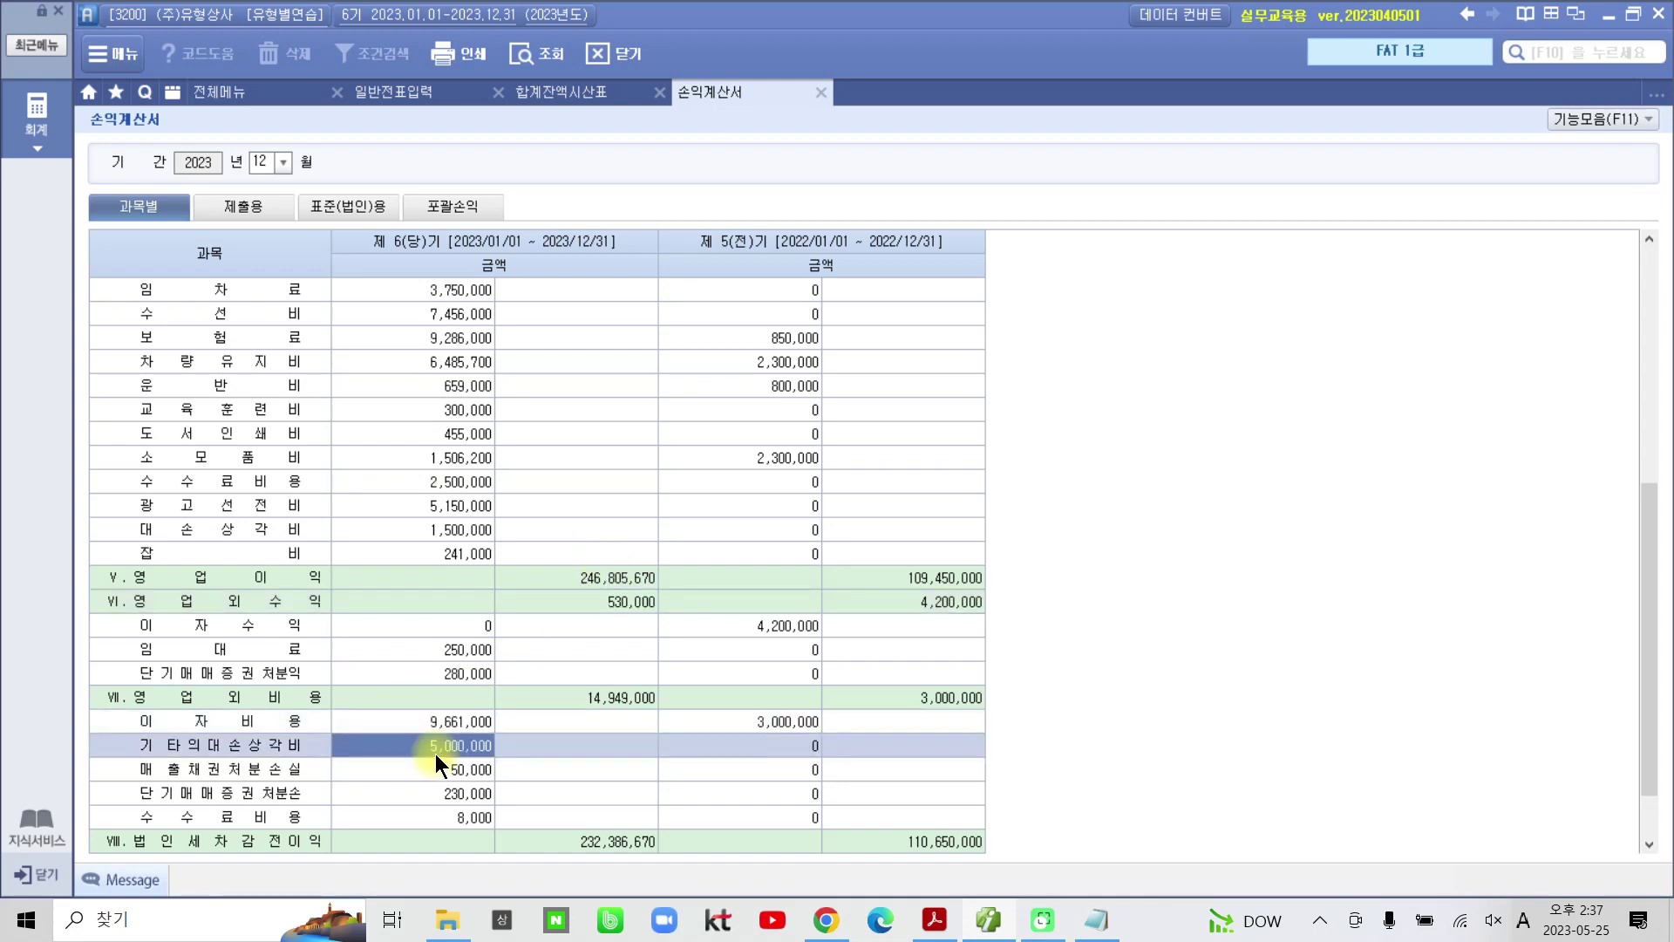
Step: Check 매출채권처분손실, 단기매매증권처분손 and 수수료비용 under 영업외비용, along with the 영업외비용 total
left_click(467, 763)
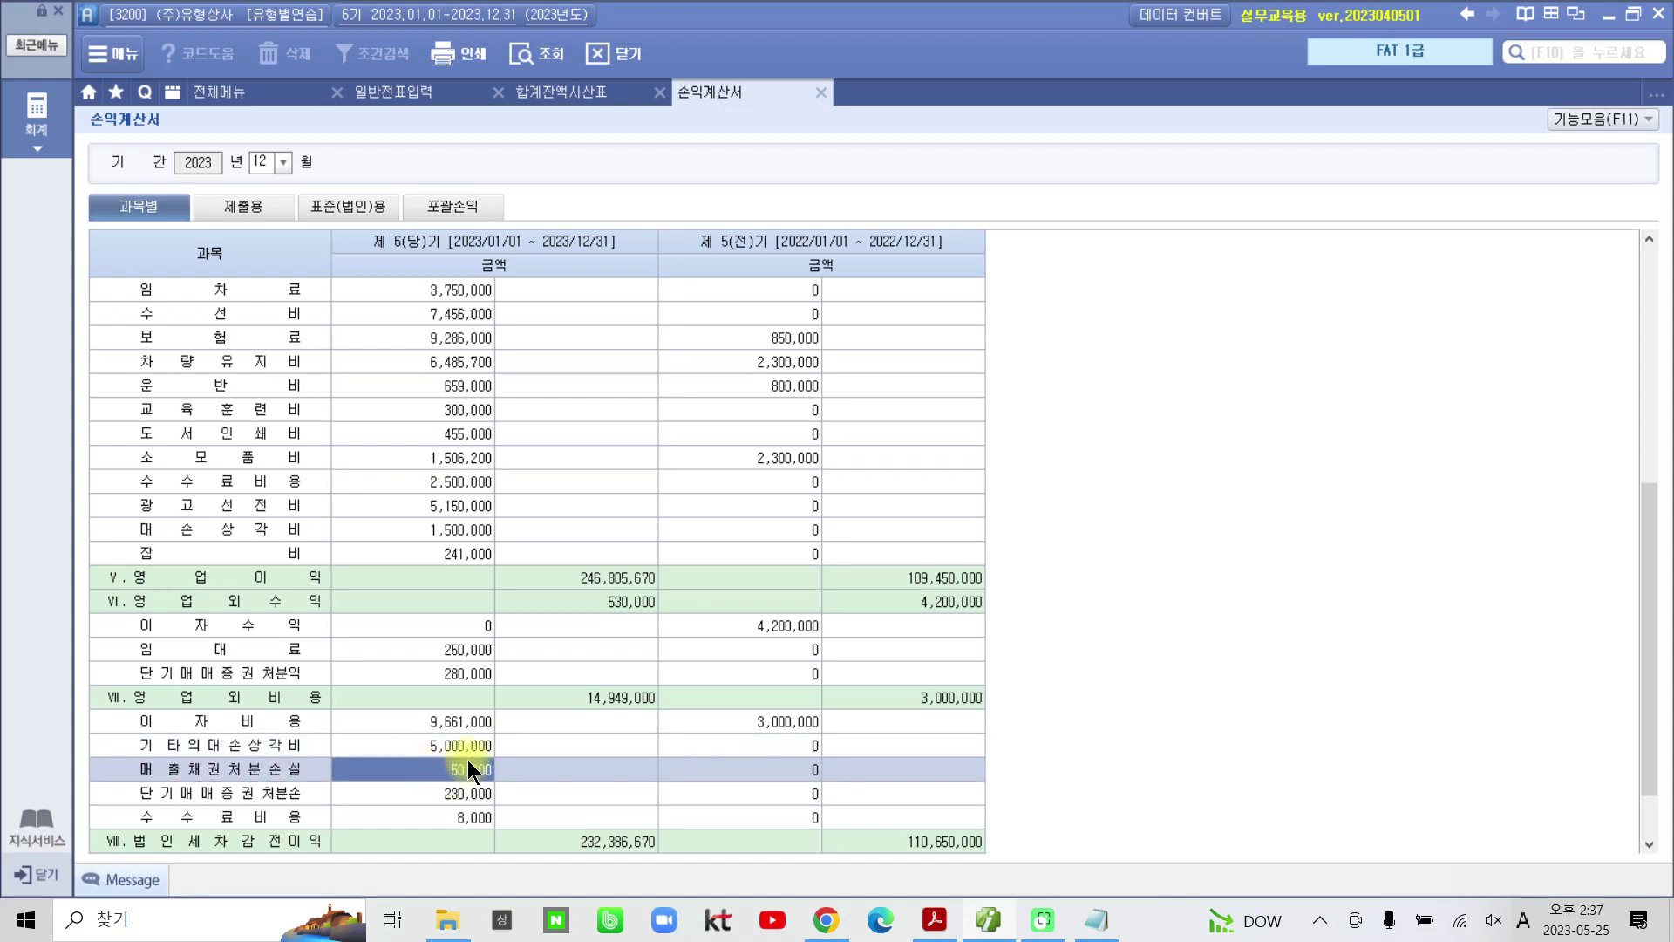
left_click(446, 793)
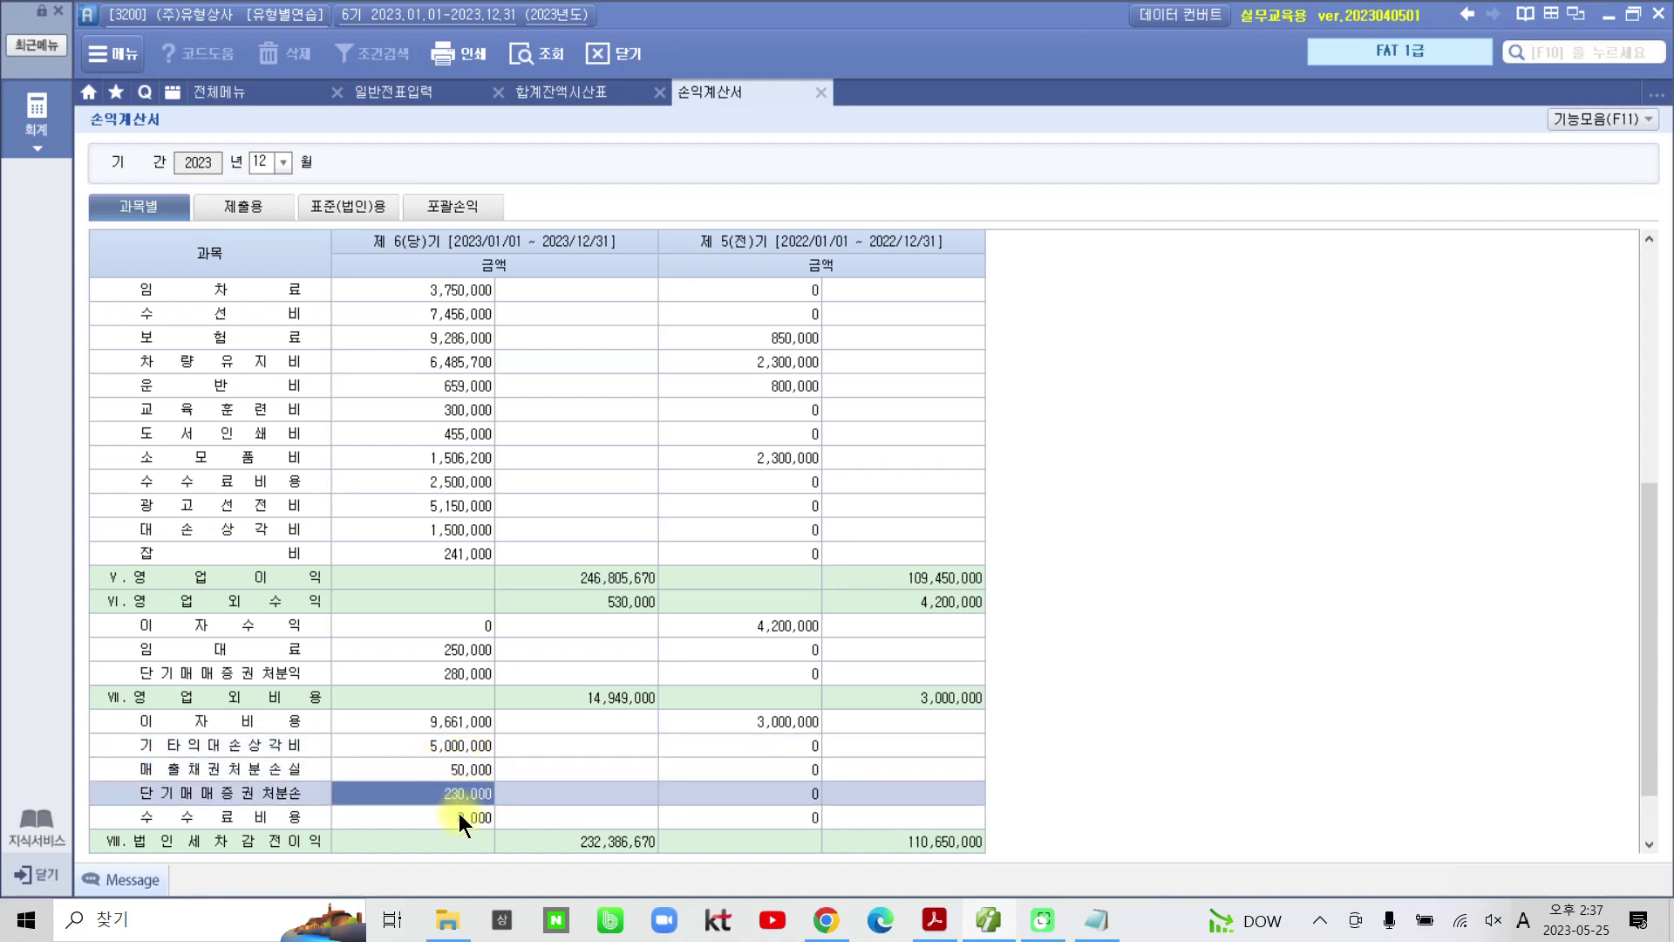
left_click(445, 817)
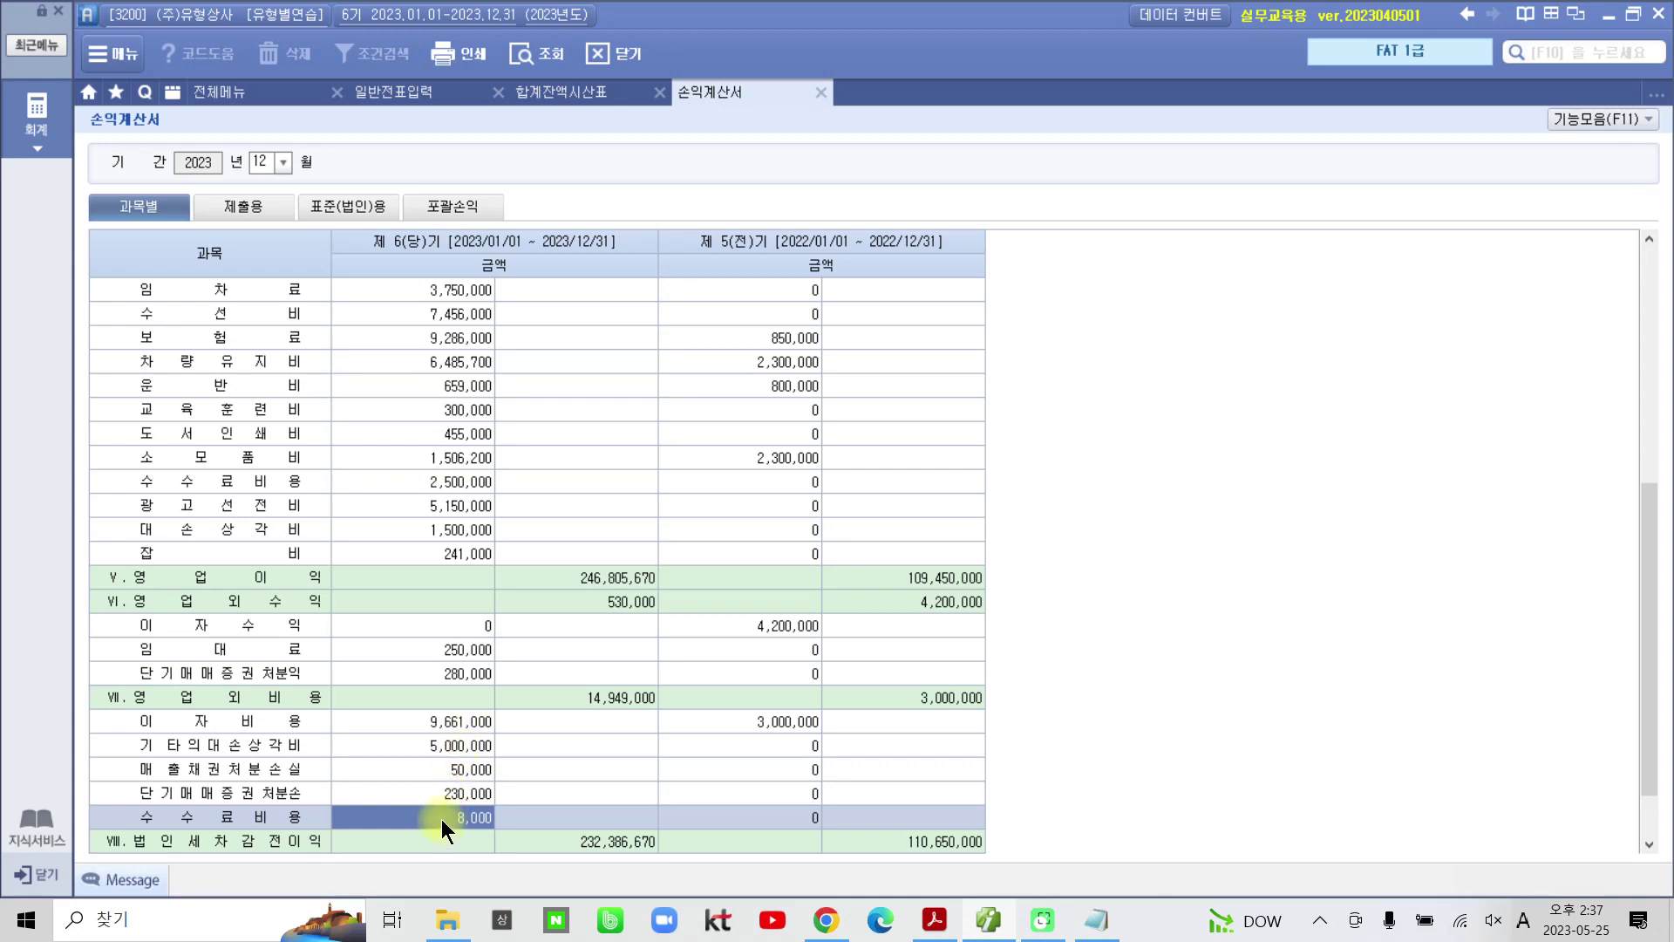
left_click(632, 697)
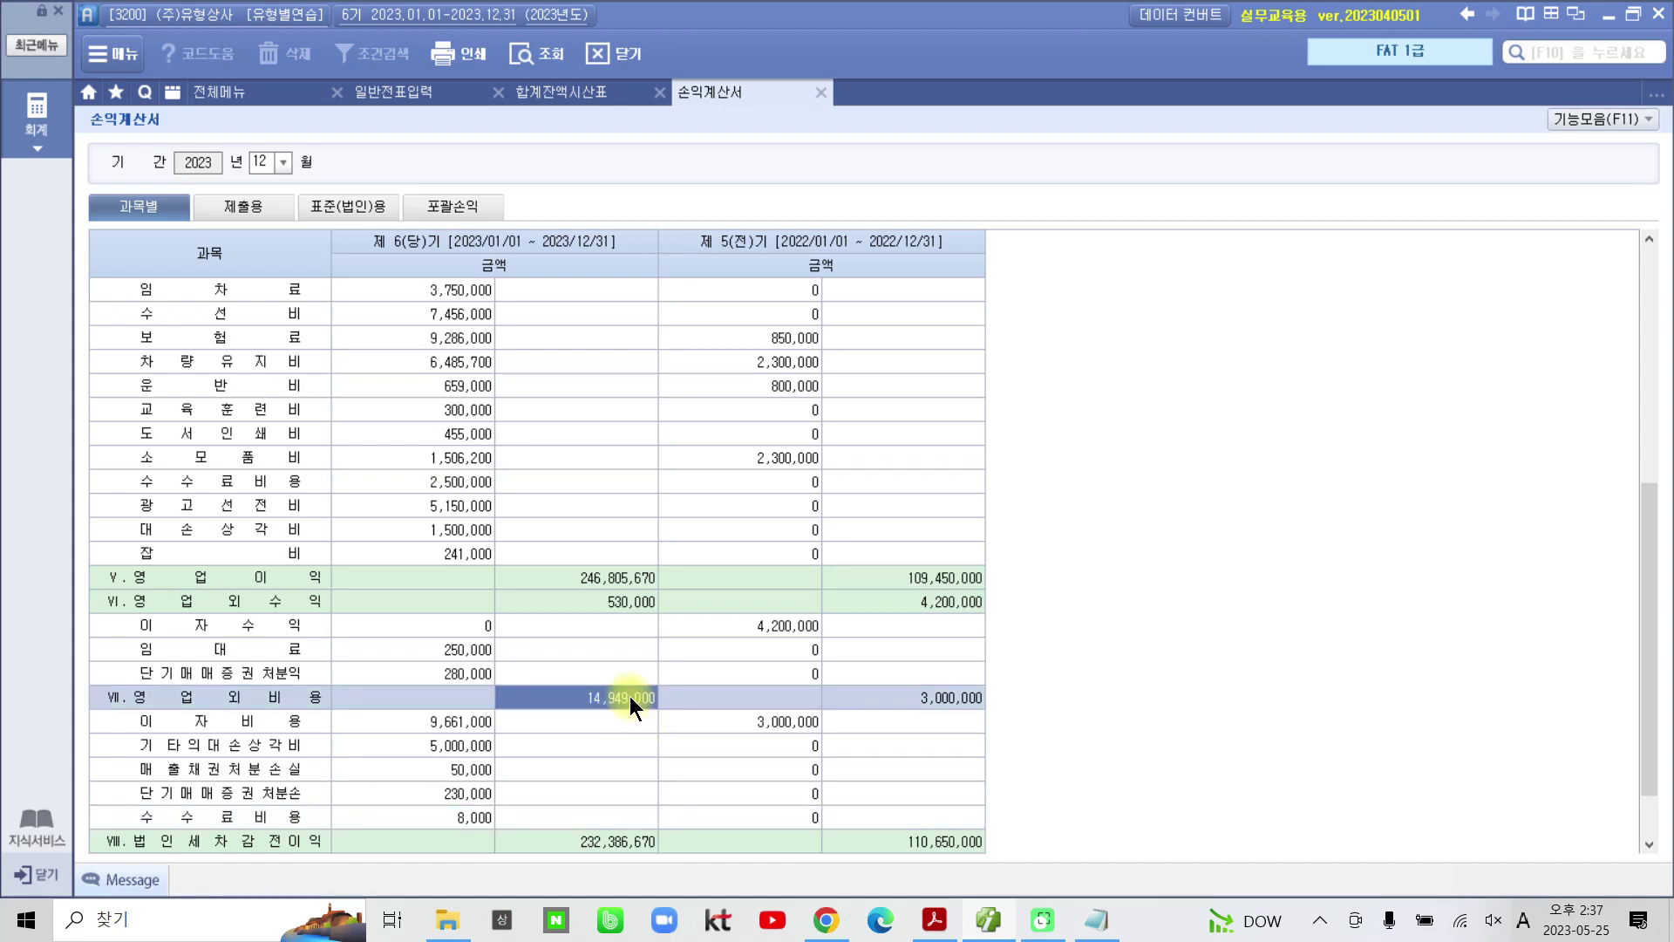
Step: Trace the 손익계산서 from 영업이익 through 영업외수익, 영업외비용, 법인세차감전이익 and 법인세등 to 당기순이익
left_click(633, 578)
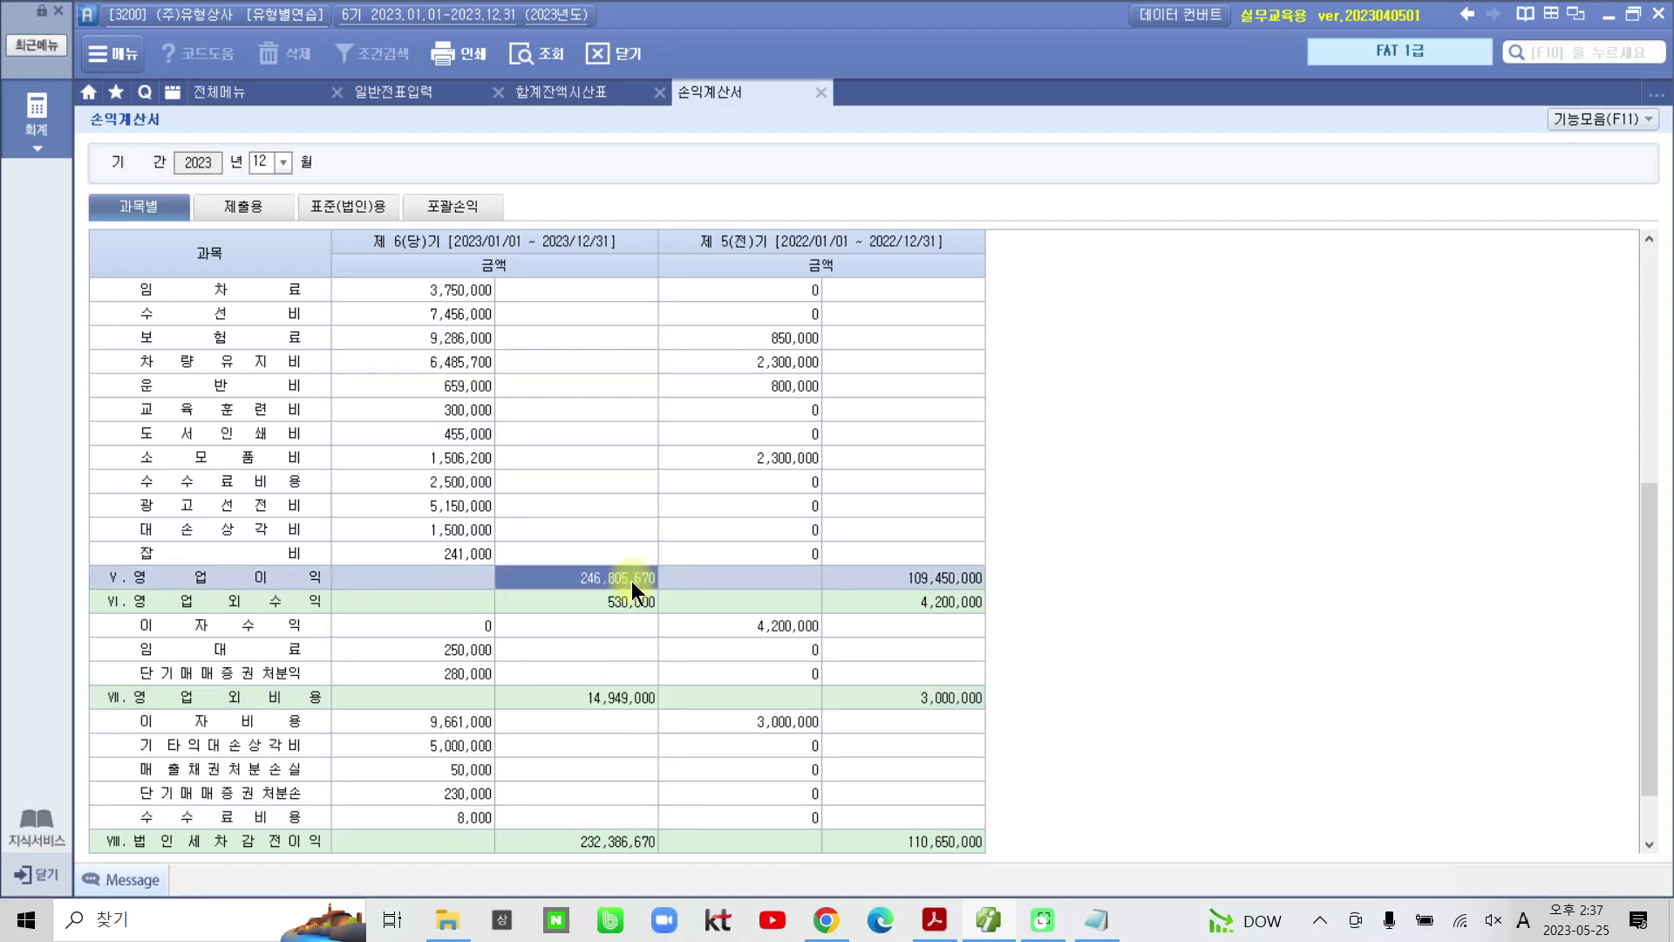
left_click(608, 604)
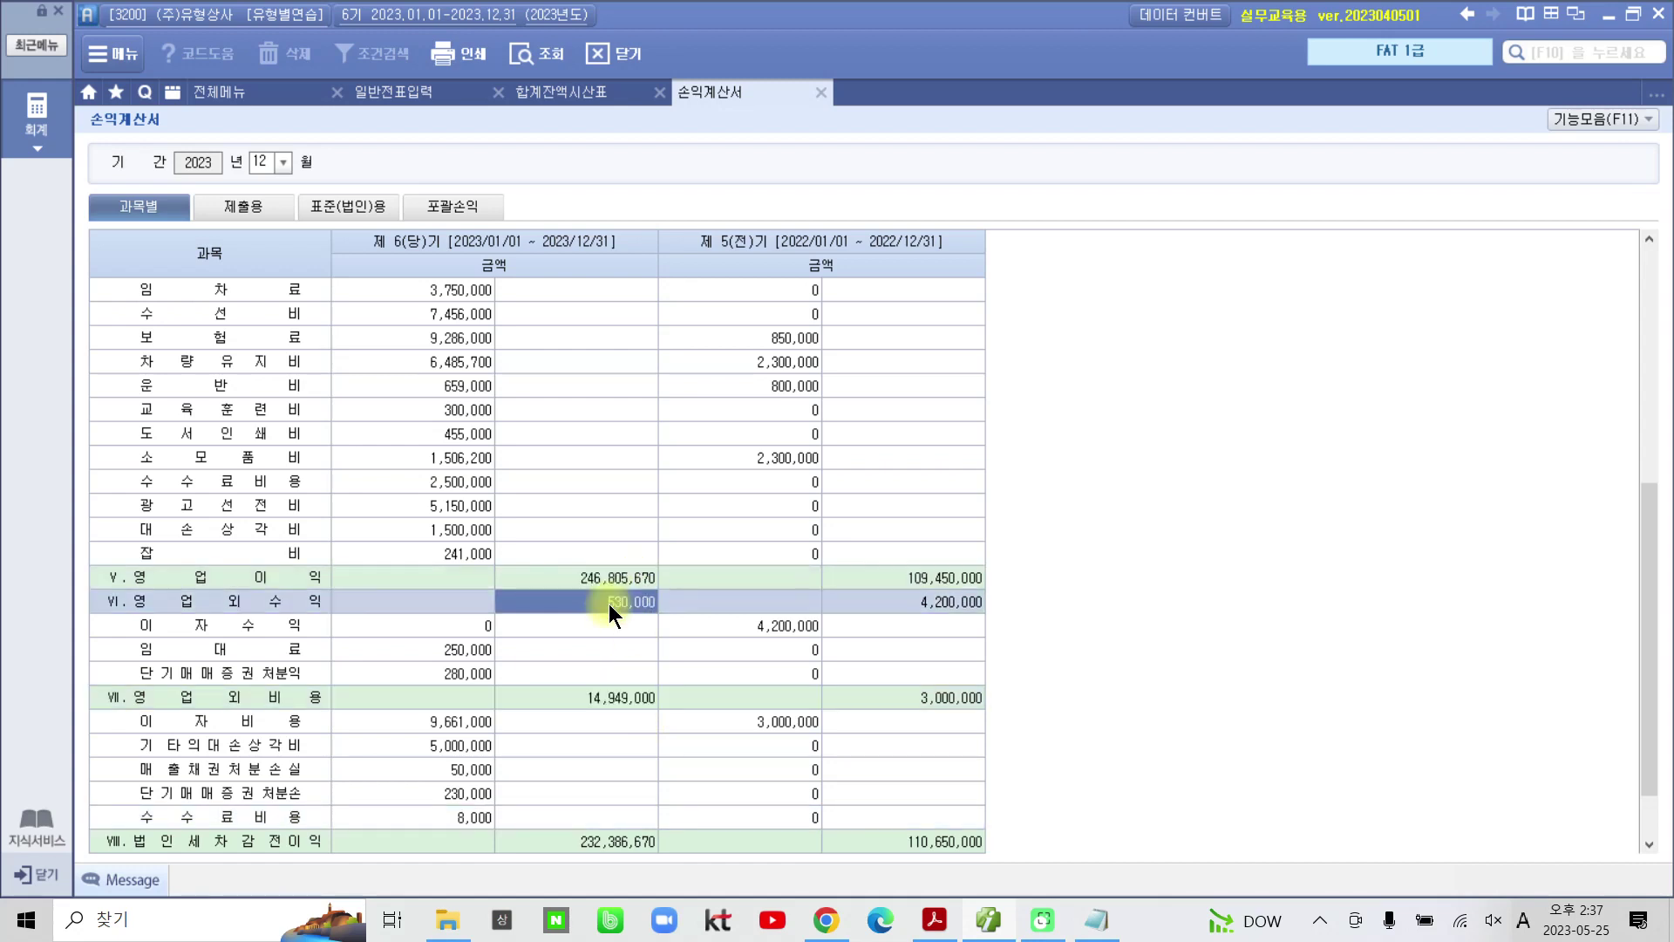
left_click(606, 698)
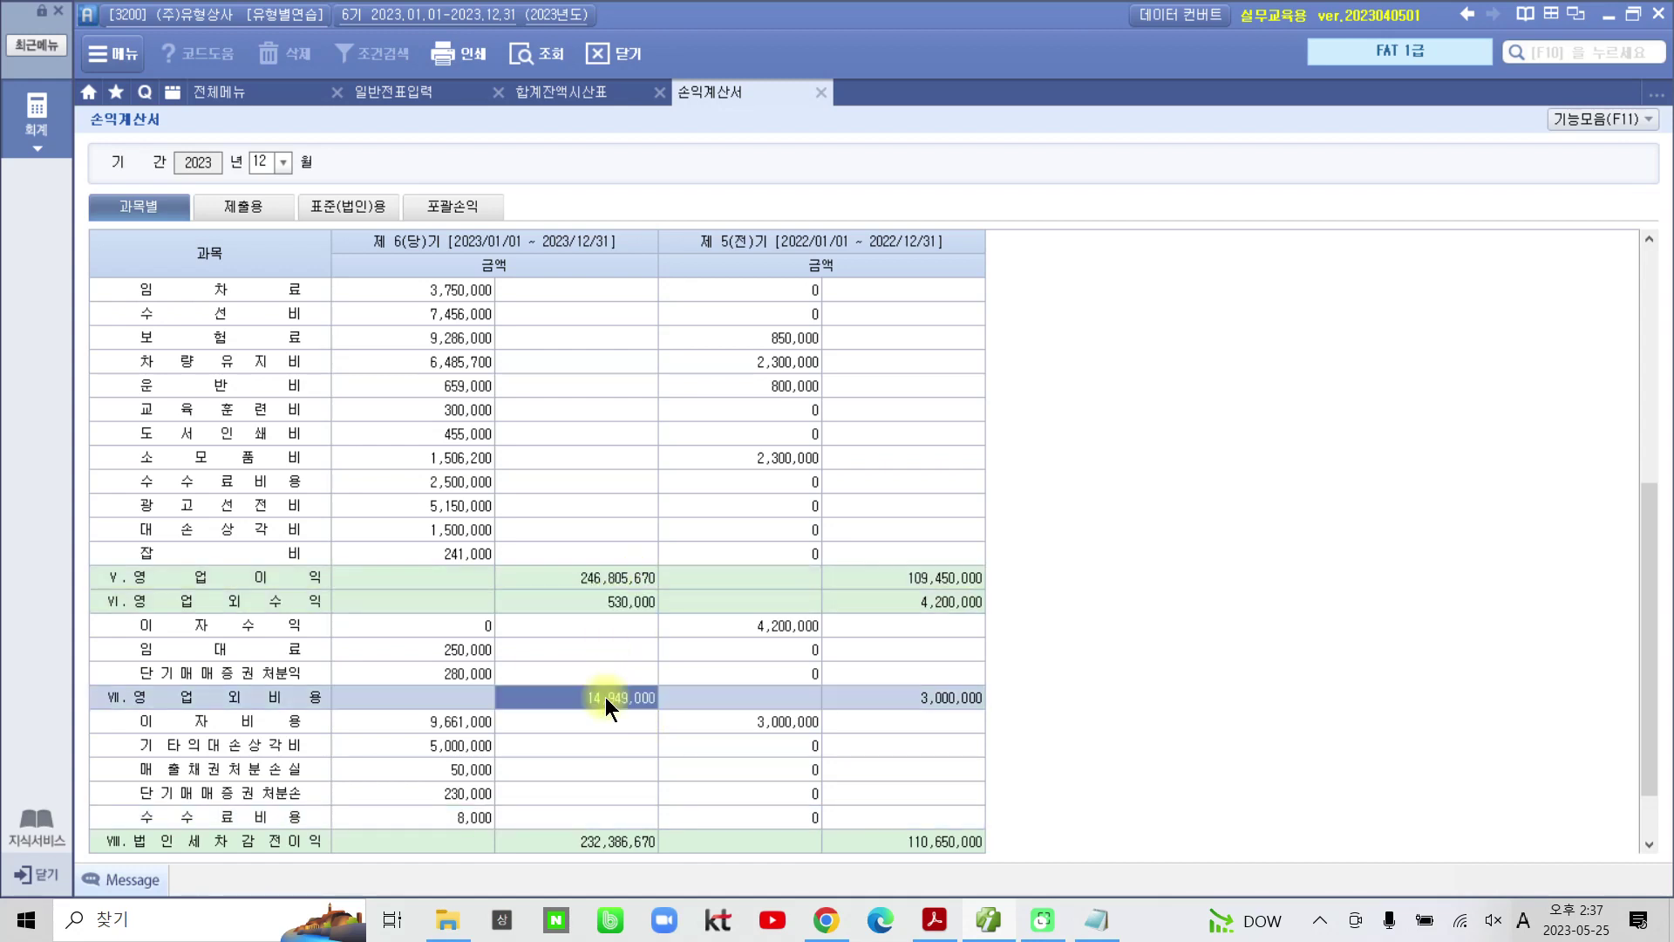
left_click(269, 848)
left_click(624, 845)
scroll(624, 844, "down", 1)
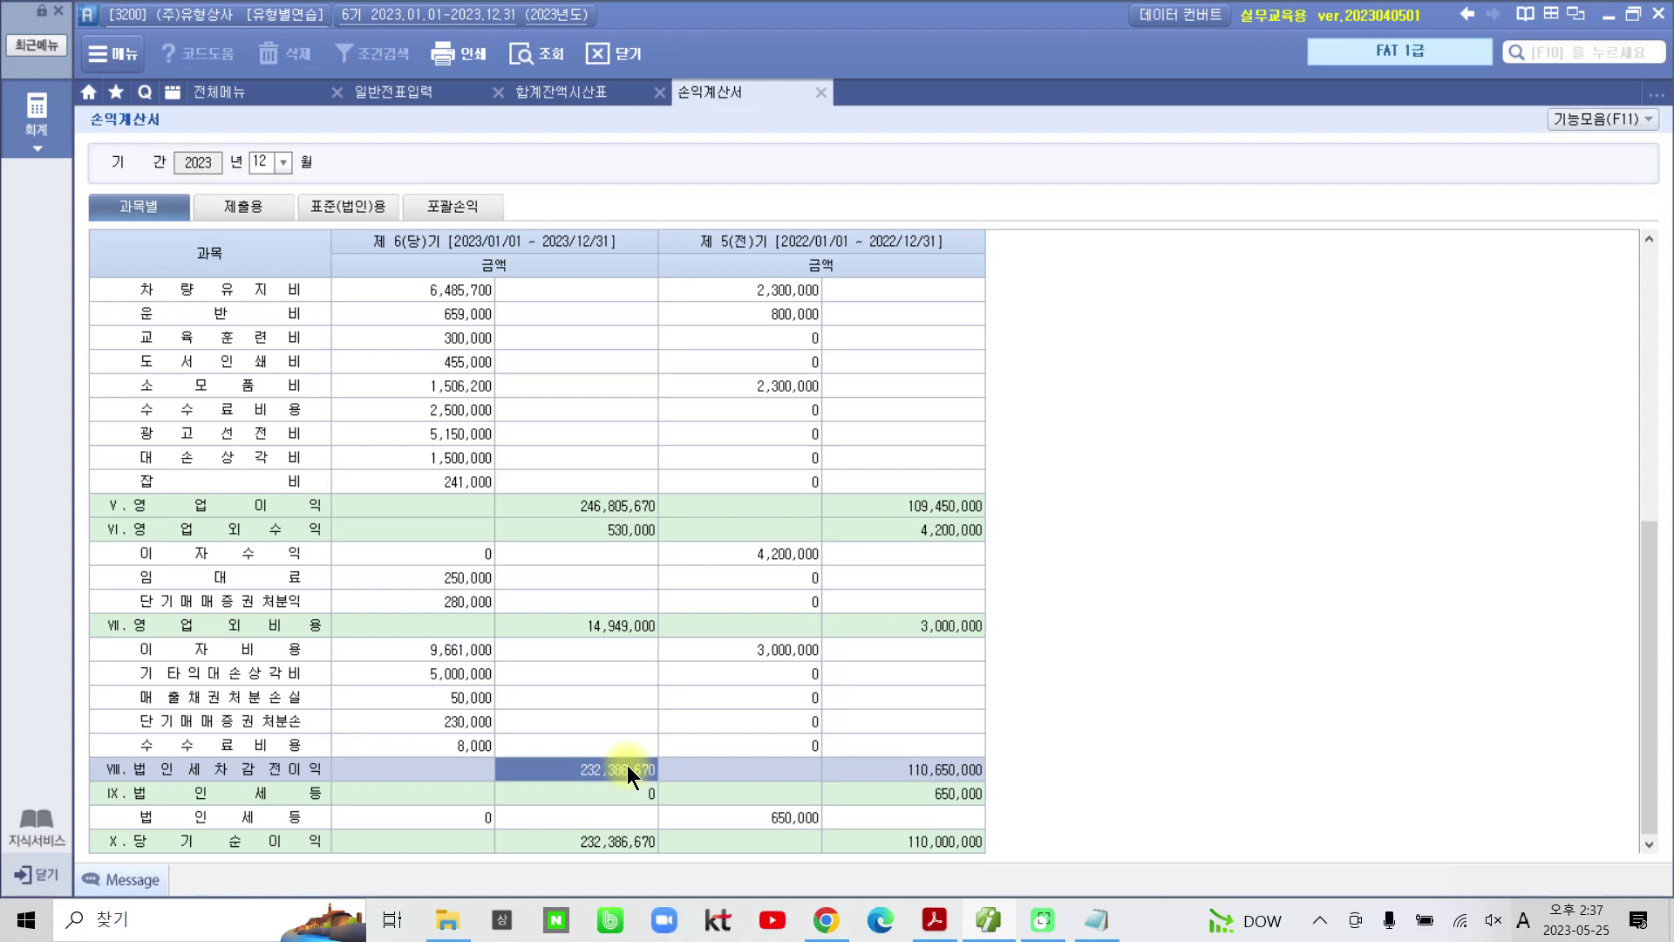
left_click(599, 793)
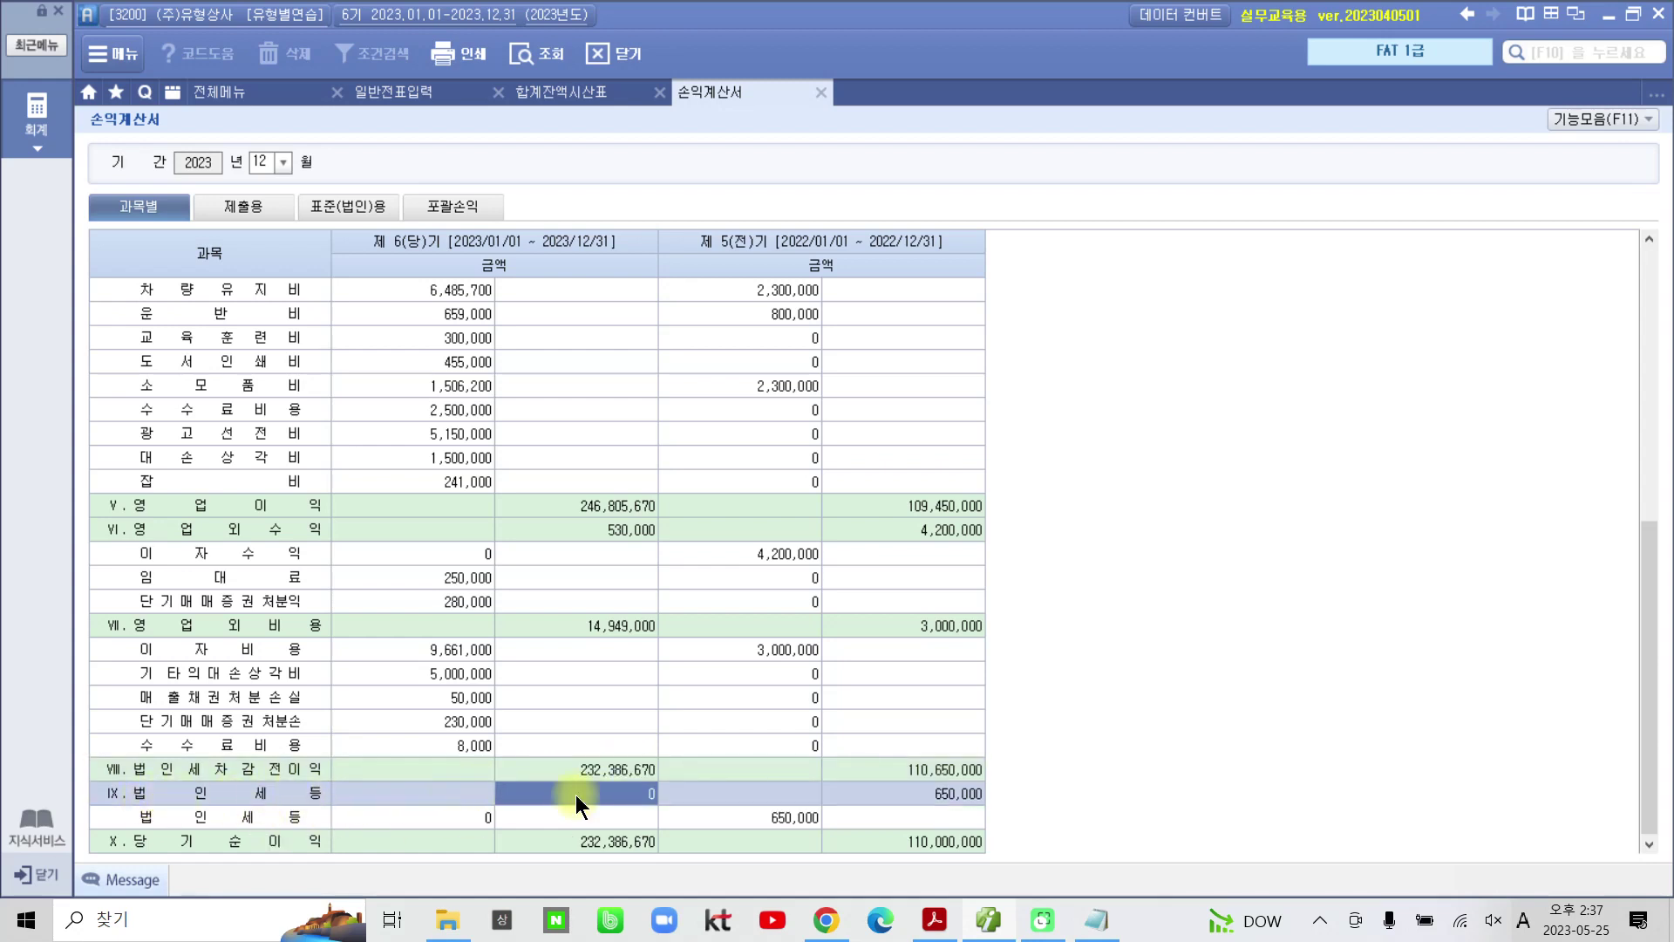
left_click(628, 842)
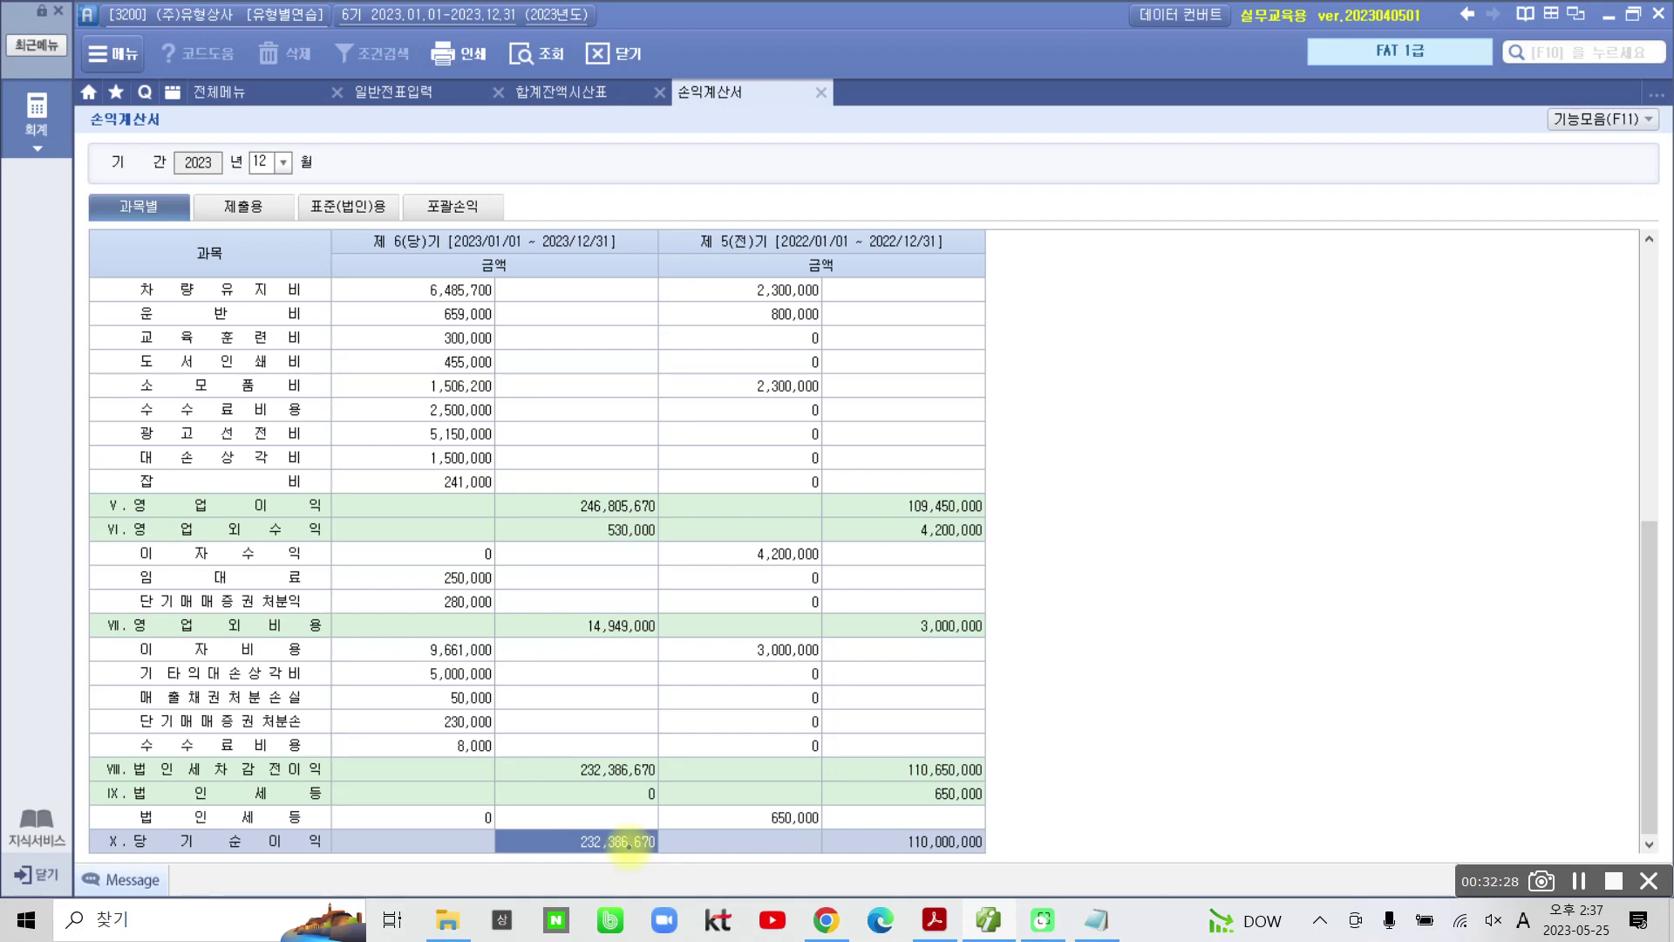
Step: Circle 법인세등, the 영업외비용 accounts, the 판매비와관리비 accounts and a blank group above the report in blue
mouse_move(122, 824)
left_mouse_down()
mouse_move(327, 828)
mouse_move(130, 806)
mouse_move(118, 819)
left_mouse_up()
mouse_move(146, 647)
left_mouse_down()
mouse_move(122, 707)
mouse_move(323, 688)
mouse_move(139, 654)
mouse_move(144, 673)
left_mouse_up()
mouse_move(206, 309)
left_mouse_down()
mouse_move(228, 462)
mouse_move(225, 324)
mouse_move(186, 330)
left_mouse_up()
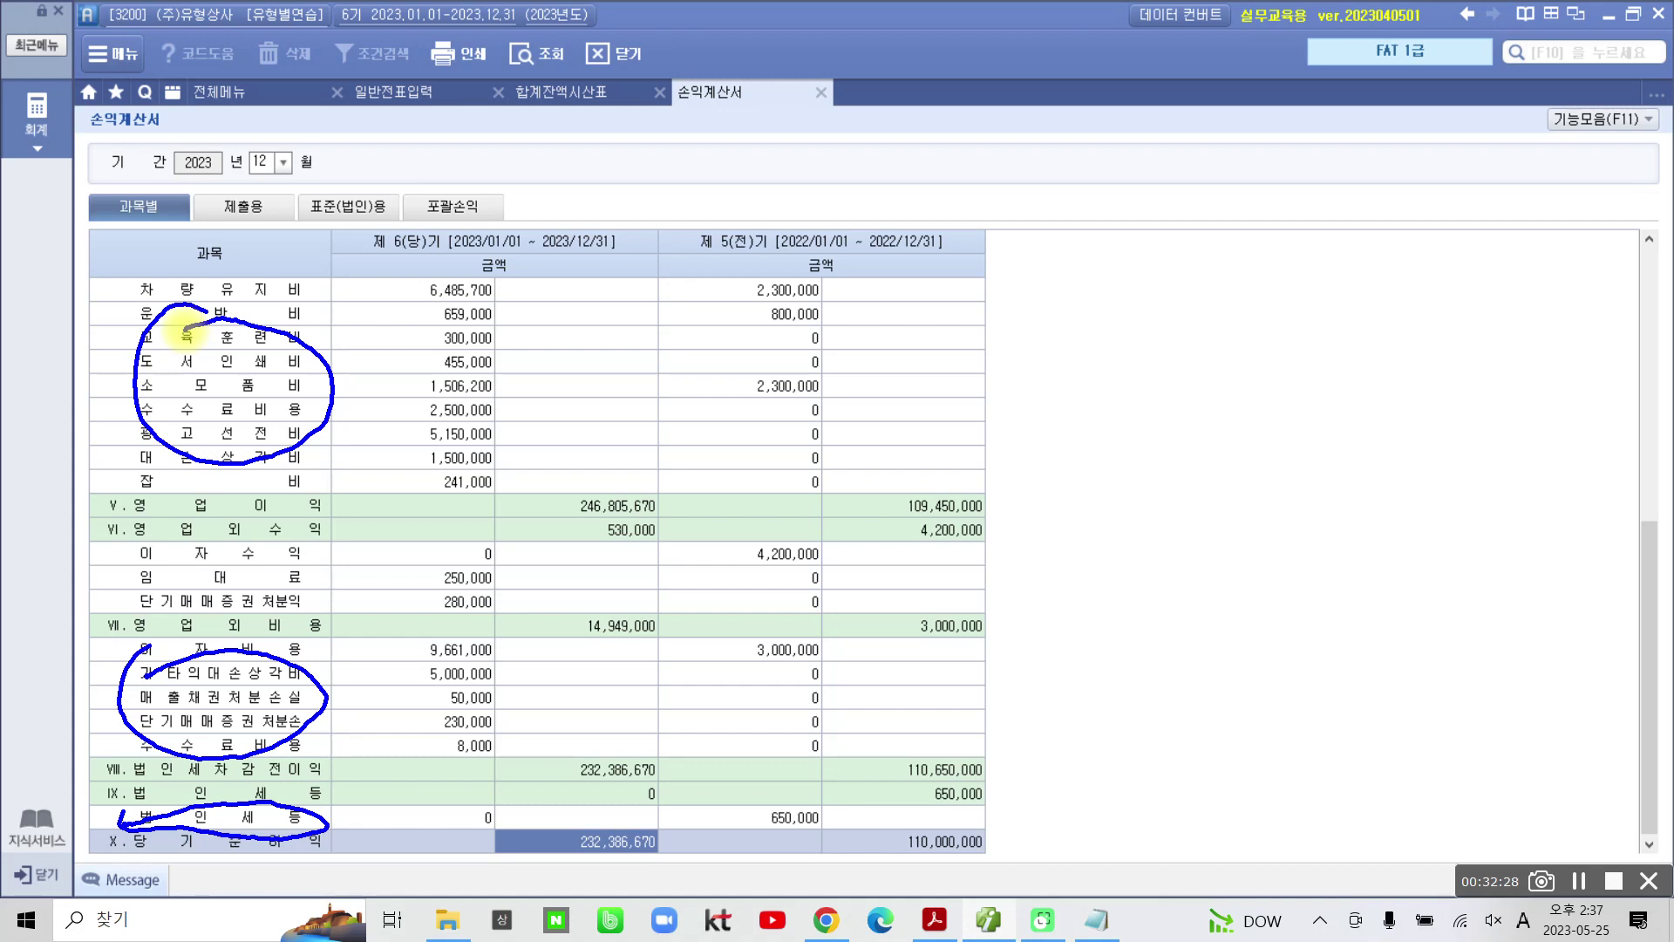
mouse_move(185, 83)
left_mouse_down()
mouse_move(169, 111)
mouse_move(238, 57)
mouse_move(183, 66)
left_mouse_up()
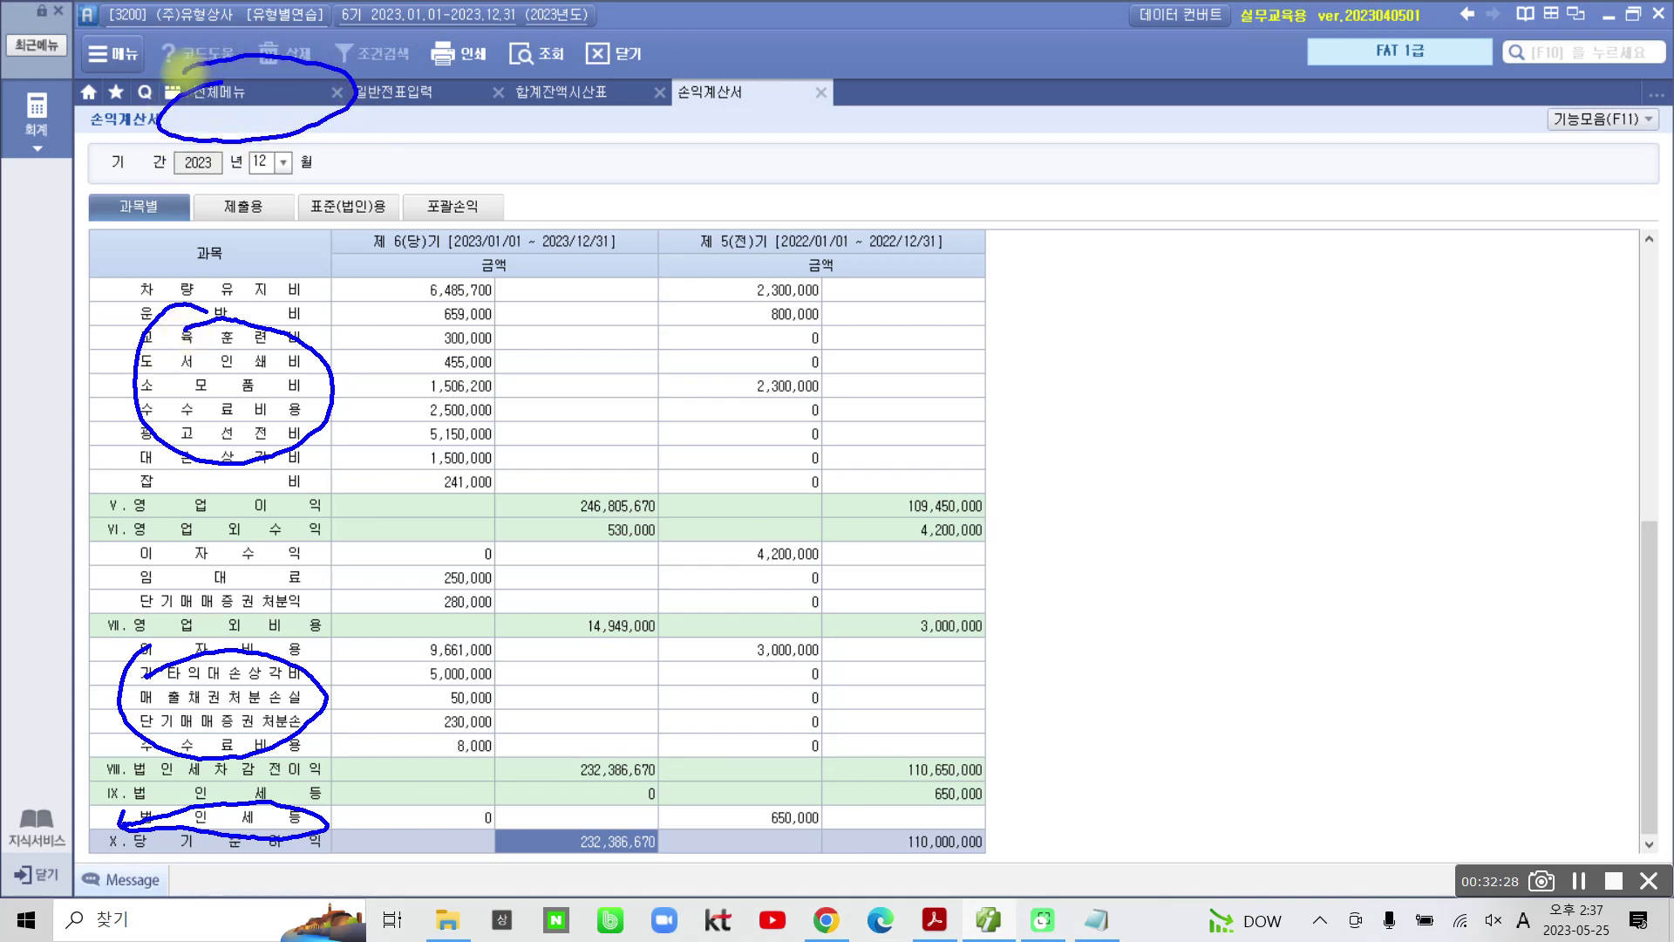
Step: Handwrite 원가 beside the topmost circle, label the 판매비와관리비 circle, and check-mark the 영업외비용 and 법인세등 circles
mouse_move(423, 53)
left_mouse_down()
mouse_move(479, 64)
mouse_move(535, 155)
mouse_move(580, 106)
left_mouse_up()
left_click_drag(371, 359, 402, 412)
left_click_drag(478, 318, 451, 447)
left_click_drag(475, 384, 513, 366)
mouse_move(506, 430)
left_mouse_down()
mouse_move(534, 375)
mouse_move(625, 450)
left_mouse_up()
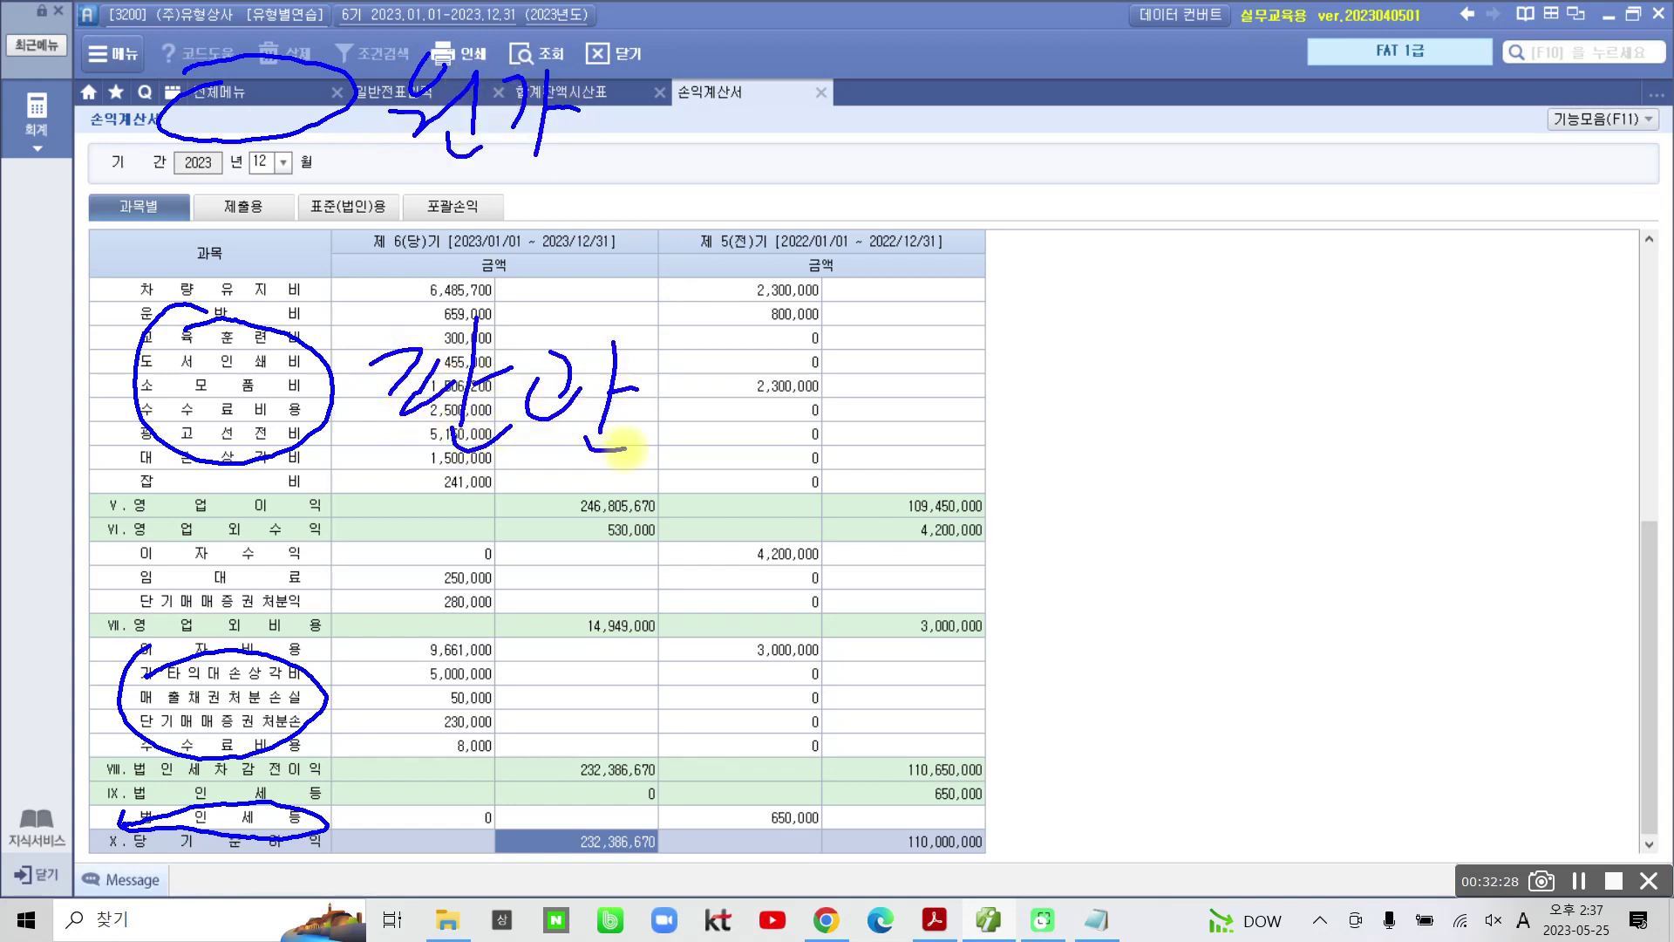
left_click_drag(377, 644, 422, 646)
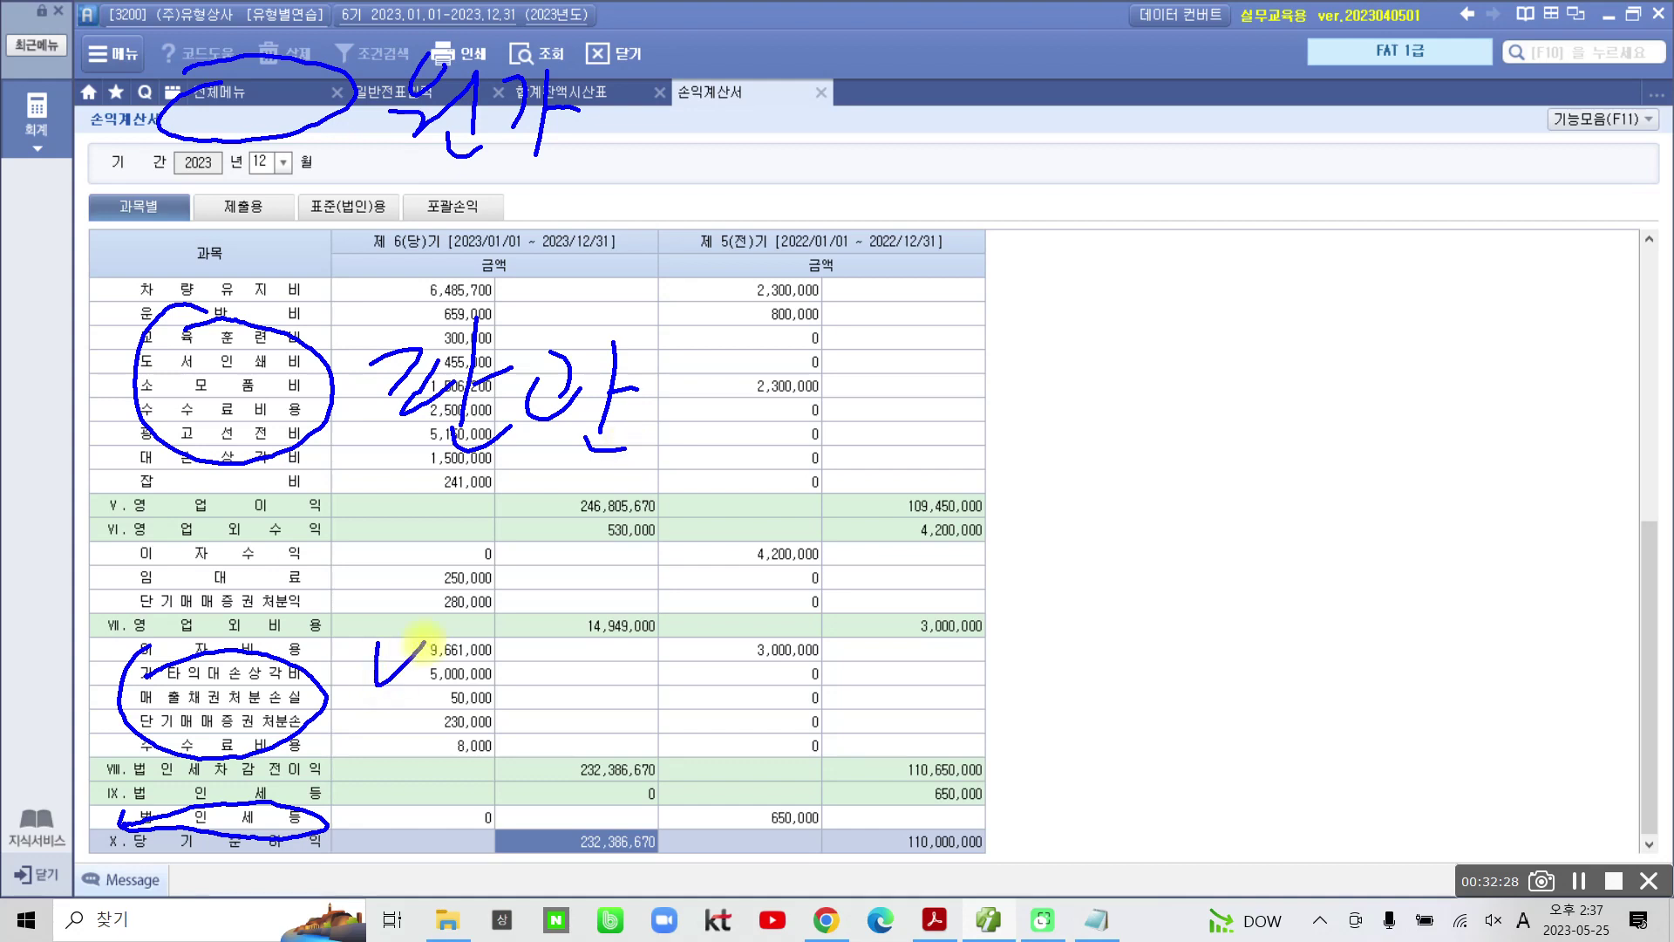
left_click_drag(377, 795, 423, 795)
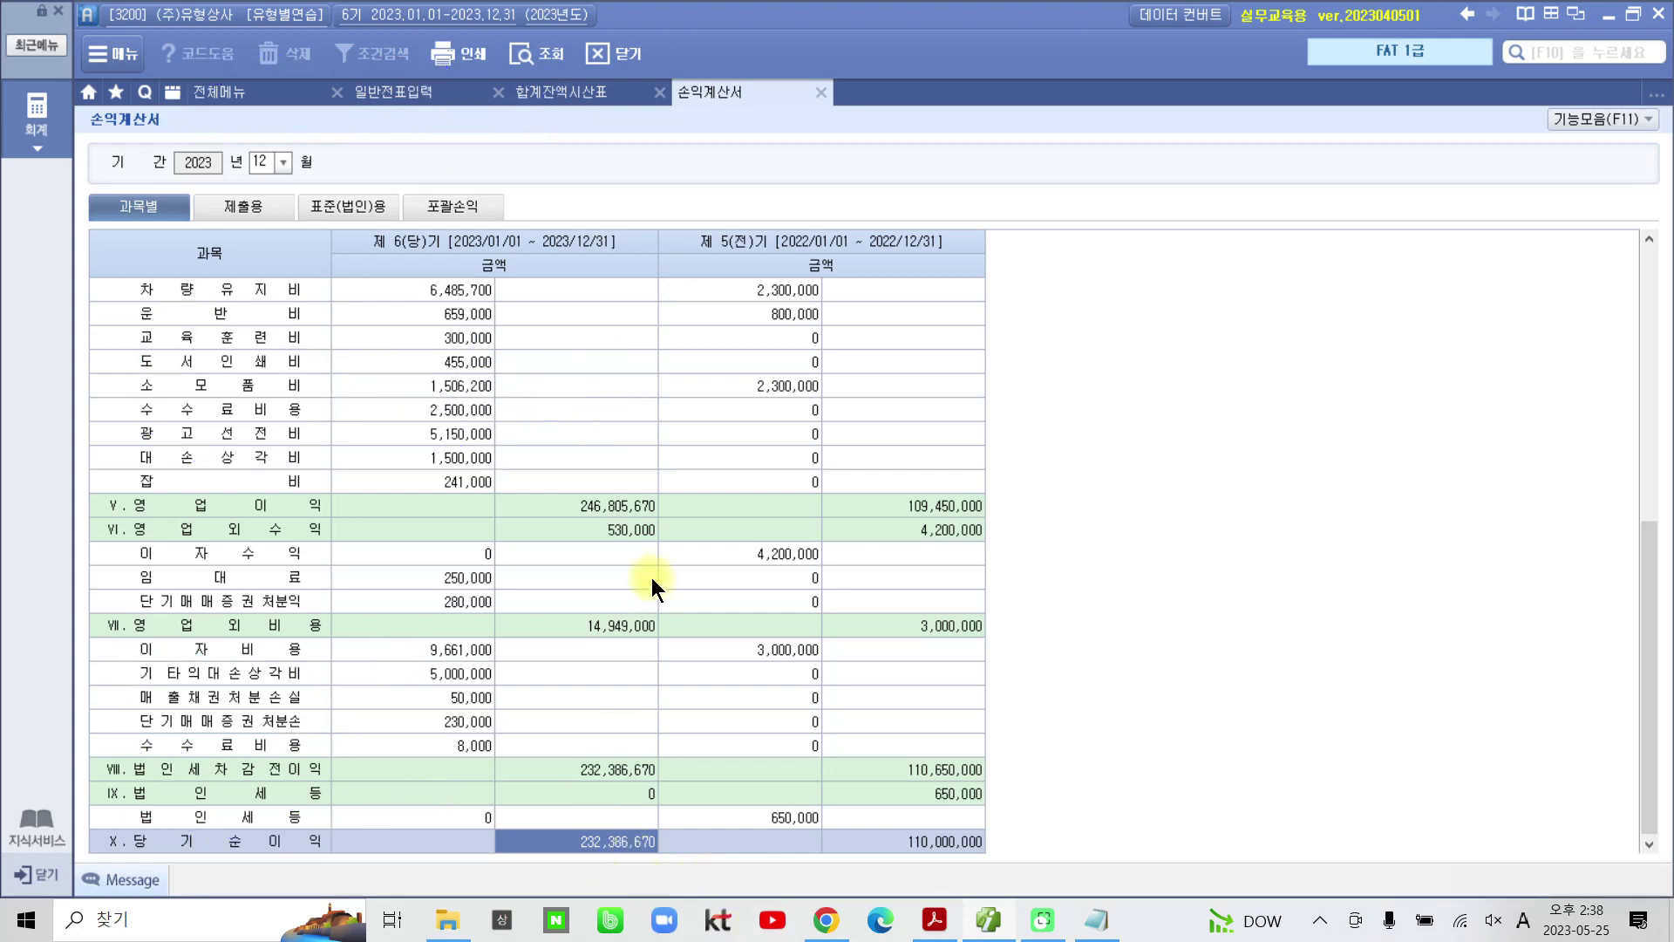
Step: Circle the 매출액 and 상품매출 rows at the start of the 손익계산서 in blue, and clear the drawing
scroll(651, 577, "up", 7)
key("ctrl+2")
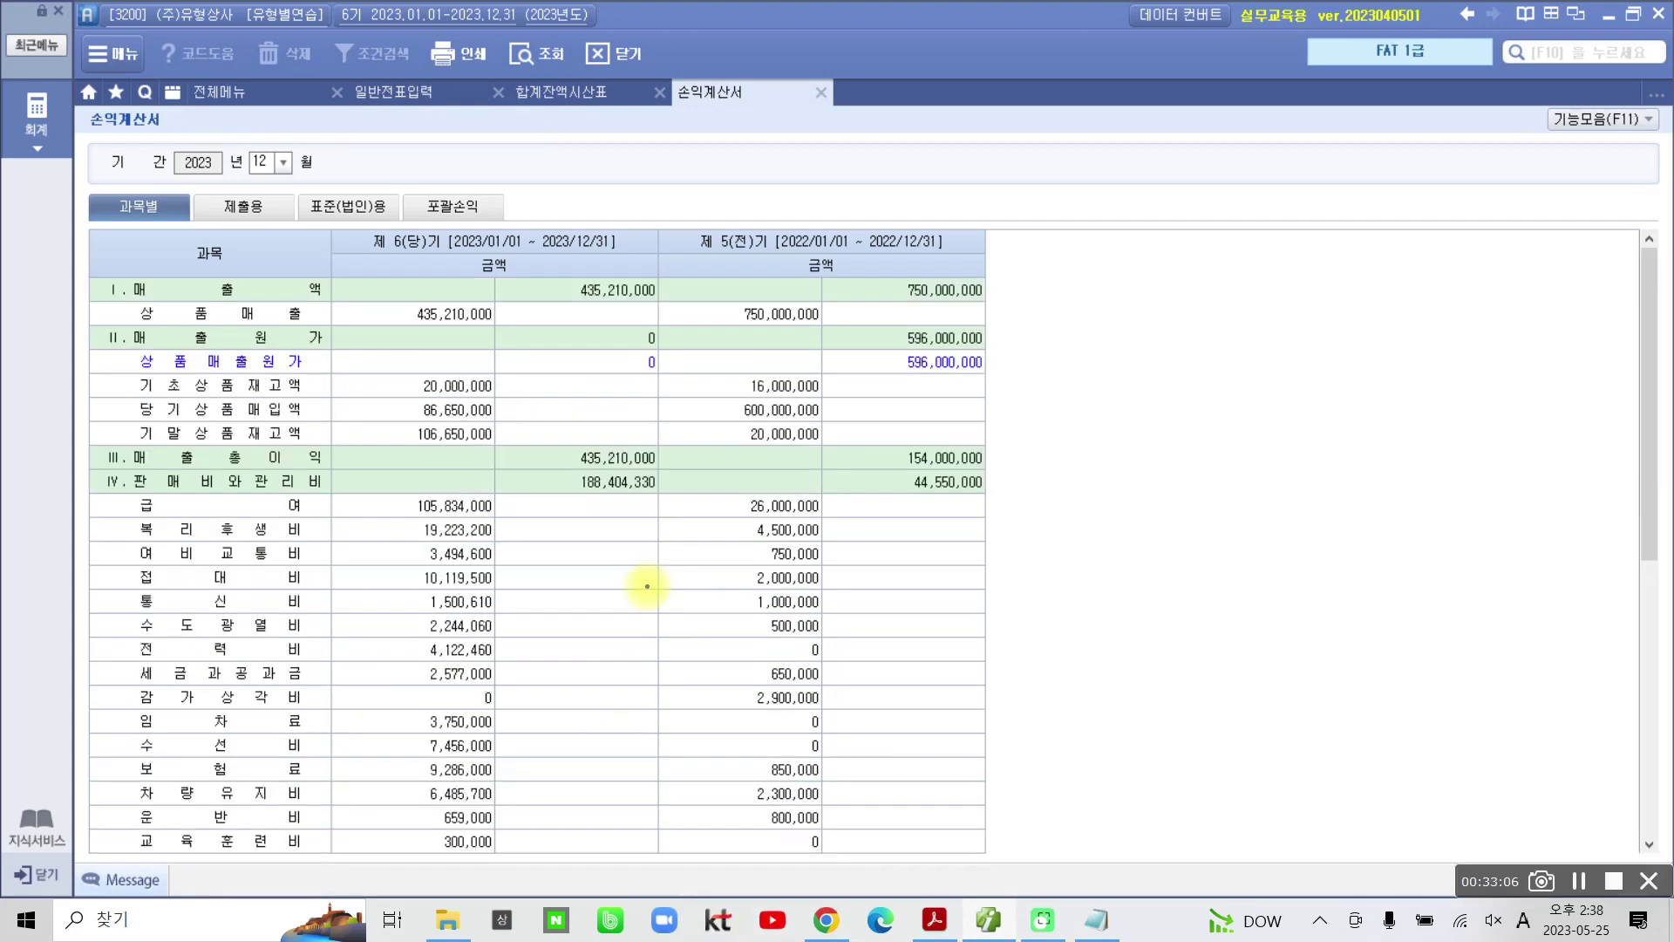
mouse_move(152, 235)
left_mouse_down()
mouse_move(172, 238)
mouse_move(72, 301)
mouse_move(523, 349)
mouse_move(152, 209)
mouse_move(48, 285)
left_mouse_up()
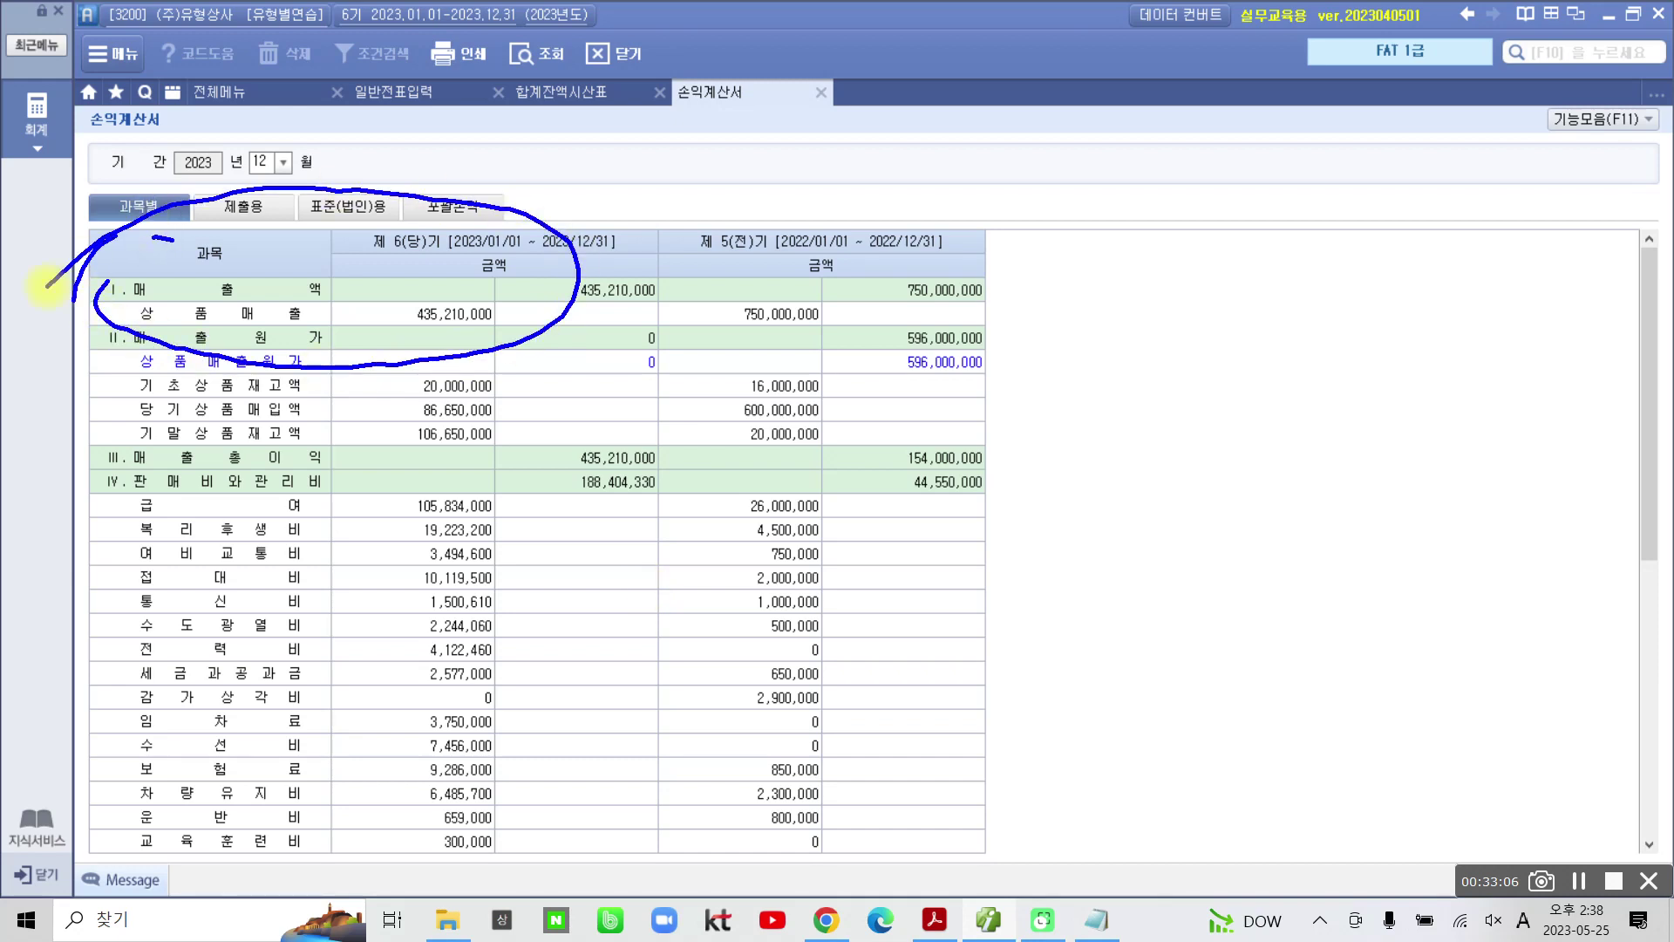
key("ctrl+2")
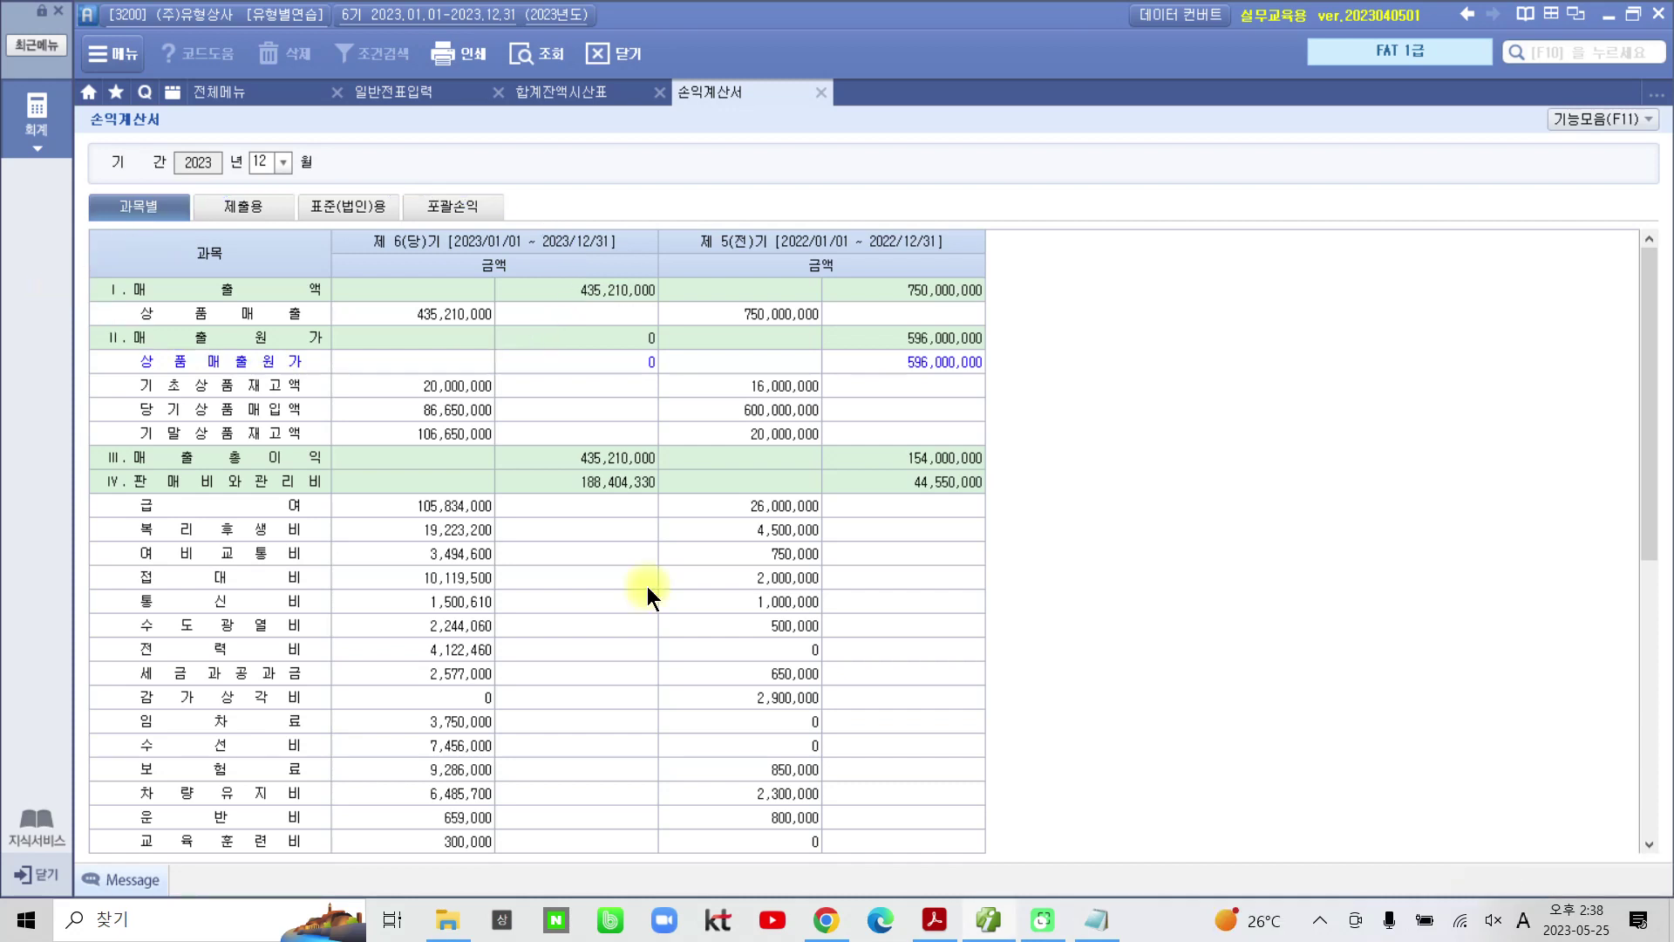
Step: Circle the 영업외수익 accounts and the current-year 영업이익 amount in blue, add a star beside them, and clear the drawing
scroll(725, 527, "down", 5)
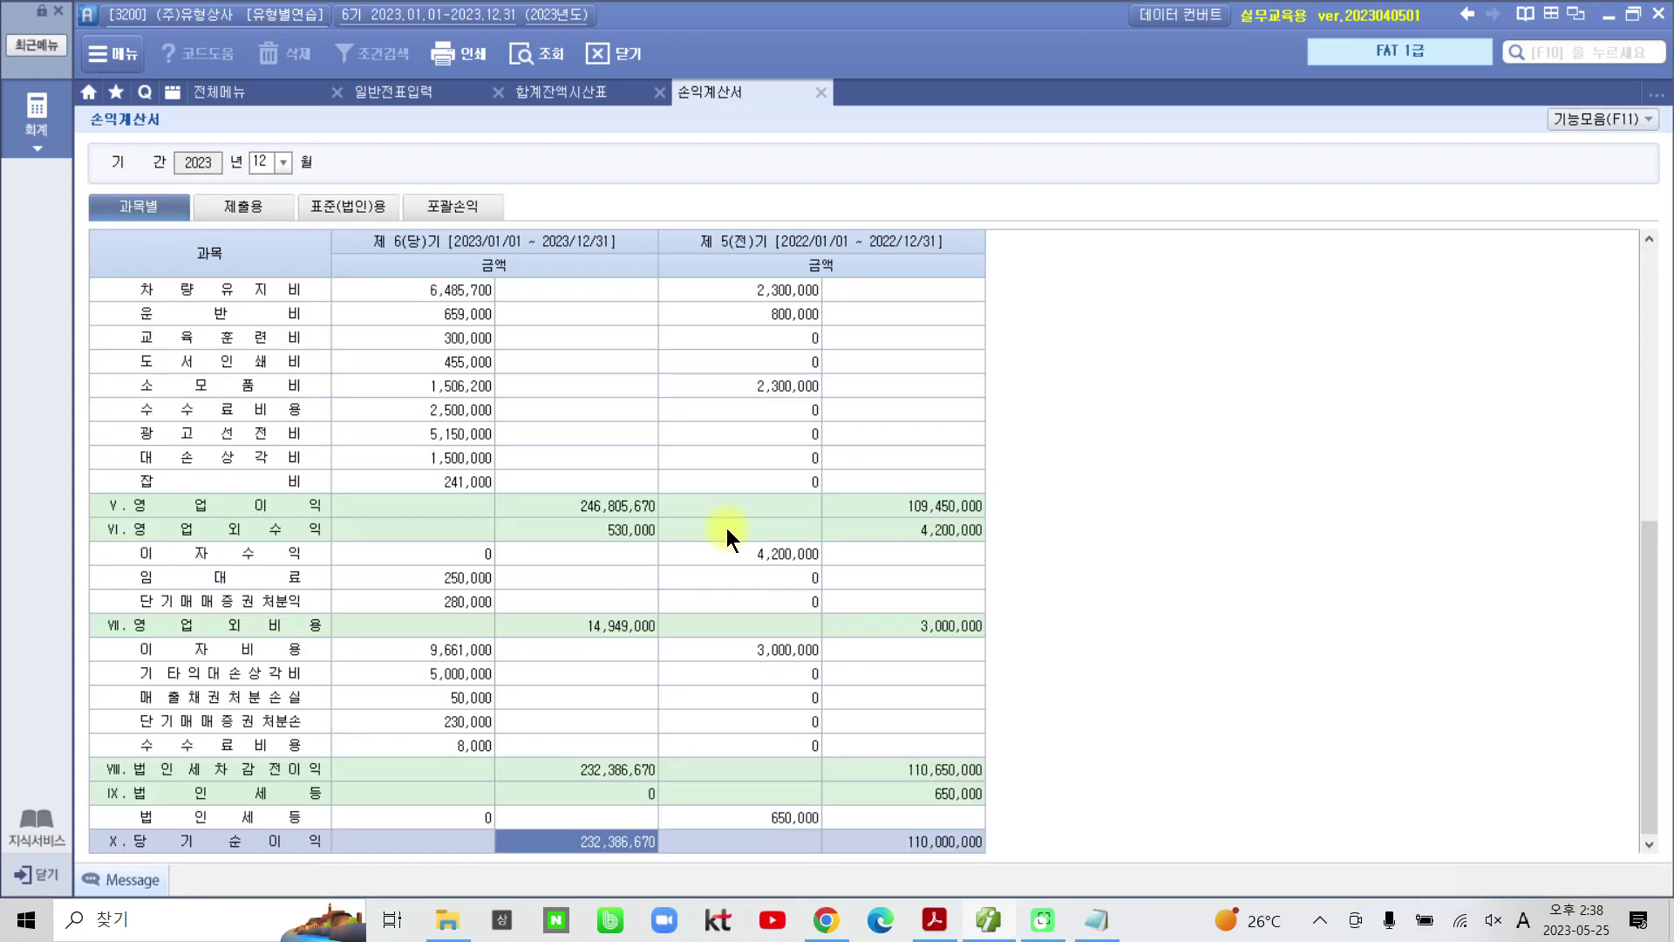
key("ctrl+2")
mouse_move(110, 536)
left_mouse_down()
mouse_move(374, 598)
mouse_move(375, 523)
mouse_move(131, 567)
left_mouse_up()
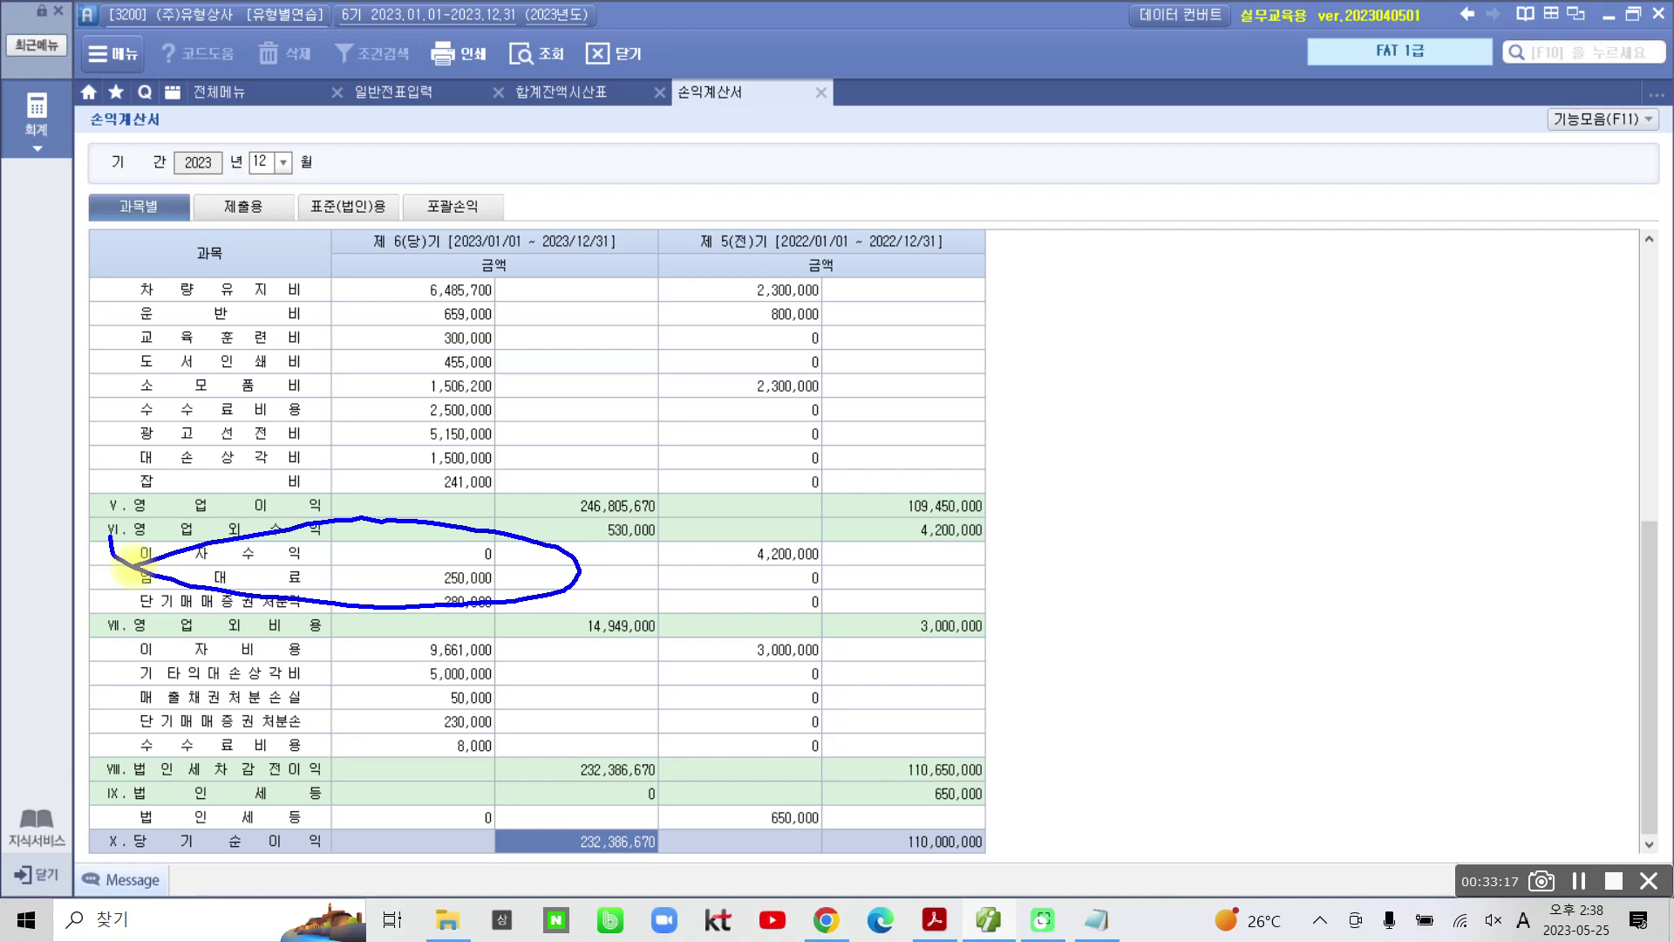
mouse_move(558, 461)
left_mouse_down()
mouse_move(680, 532)
mouse_move(553, 456)
mouse_move(528, 464)
left_mouse_up()
mouse_move(720, 541)
left_mouse_down()
mouse_move(832, 553)
mouse_move(835, 427)
mouse_move(720, 539)
left_mouse_up()
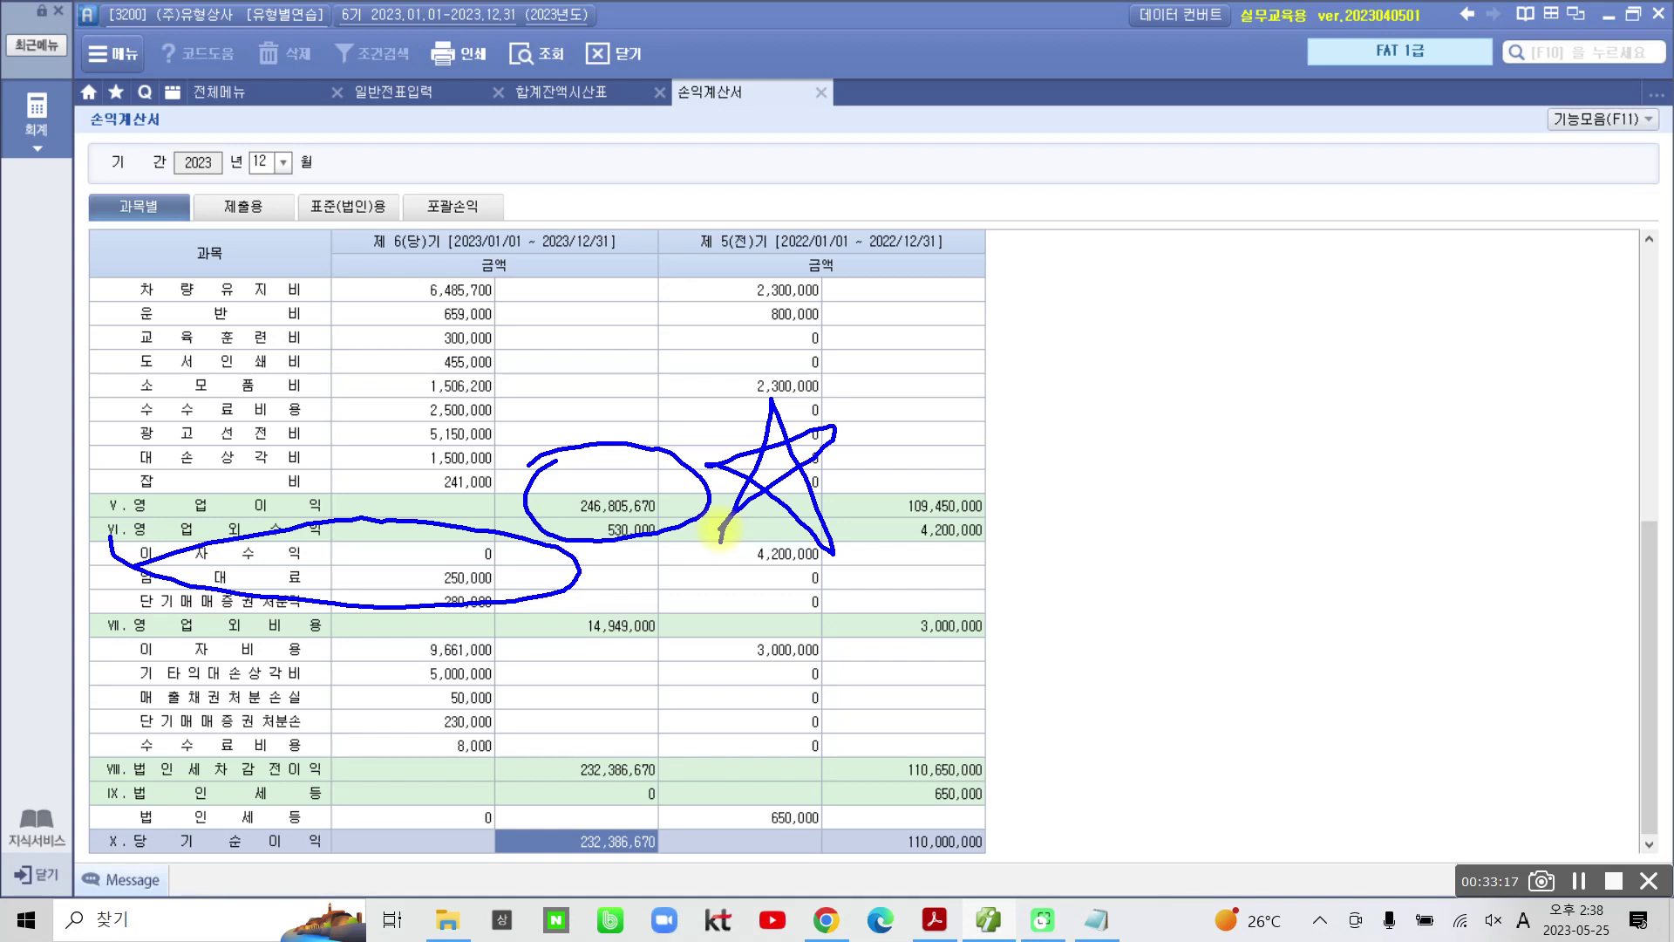
key("Escape")
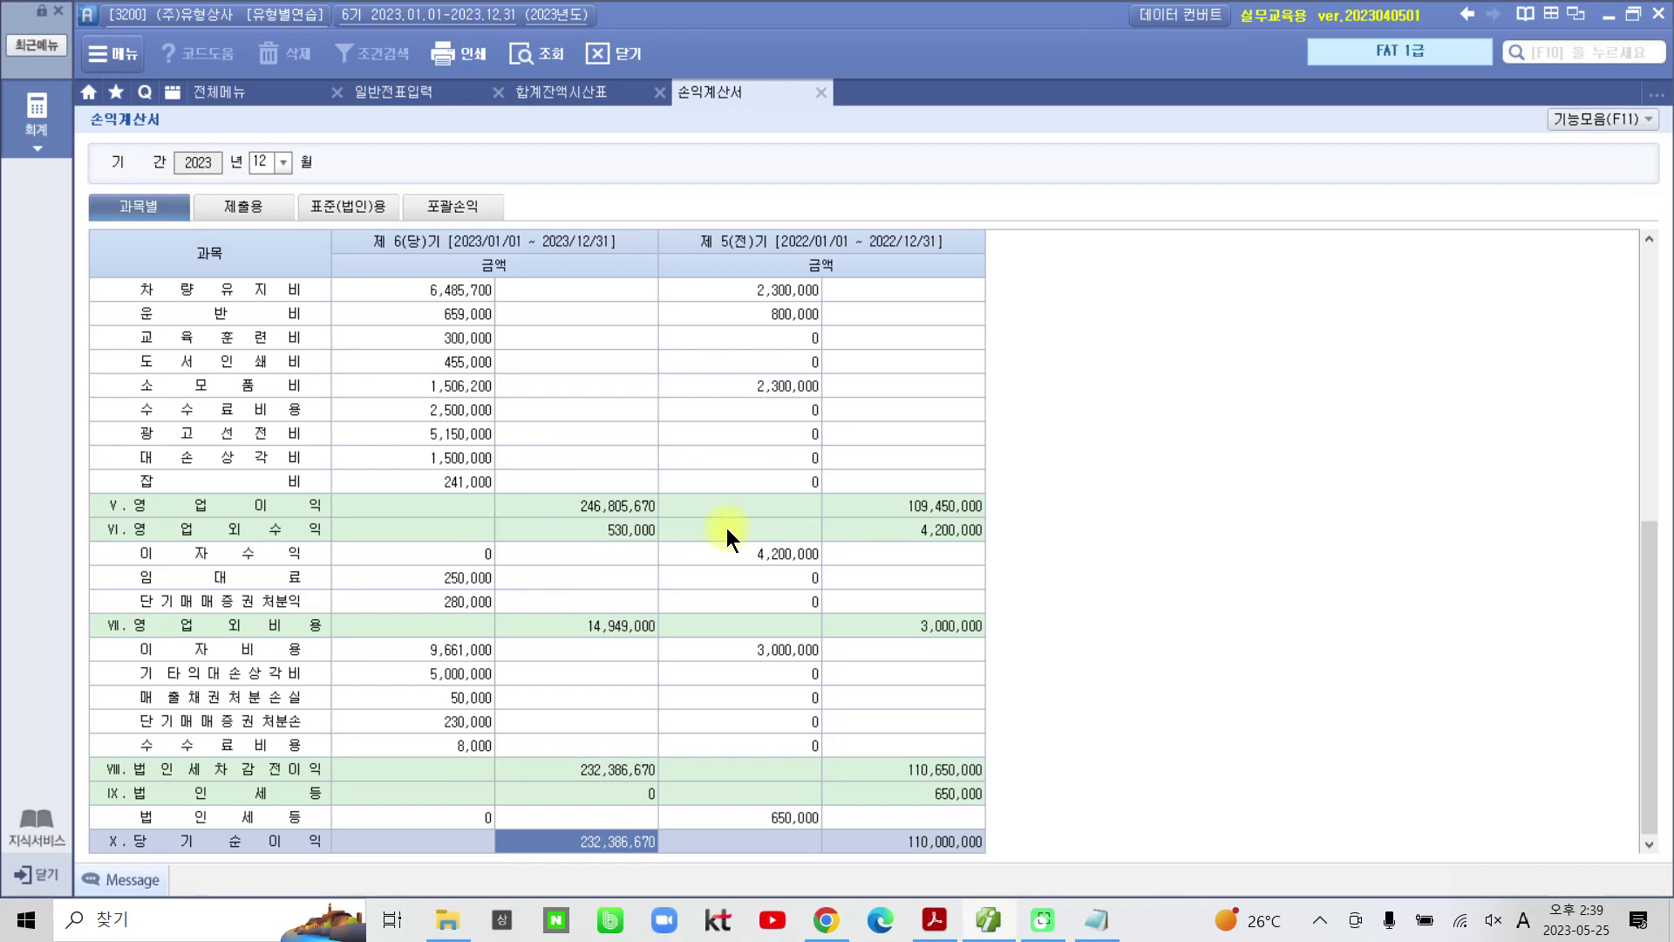
Step: Review the October 25 임대료 problem in the PDF and compare it with 상품매출 and 매출원가 in the 손익계산서
left_click(936, 926)
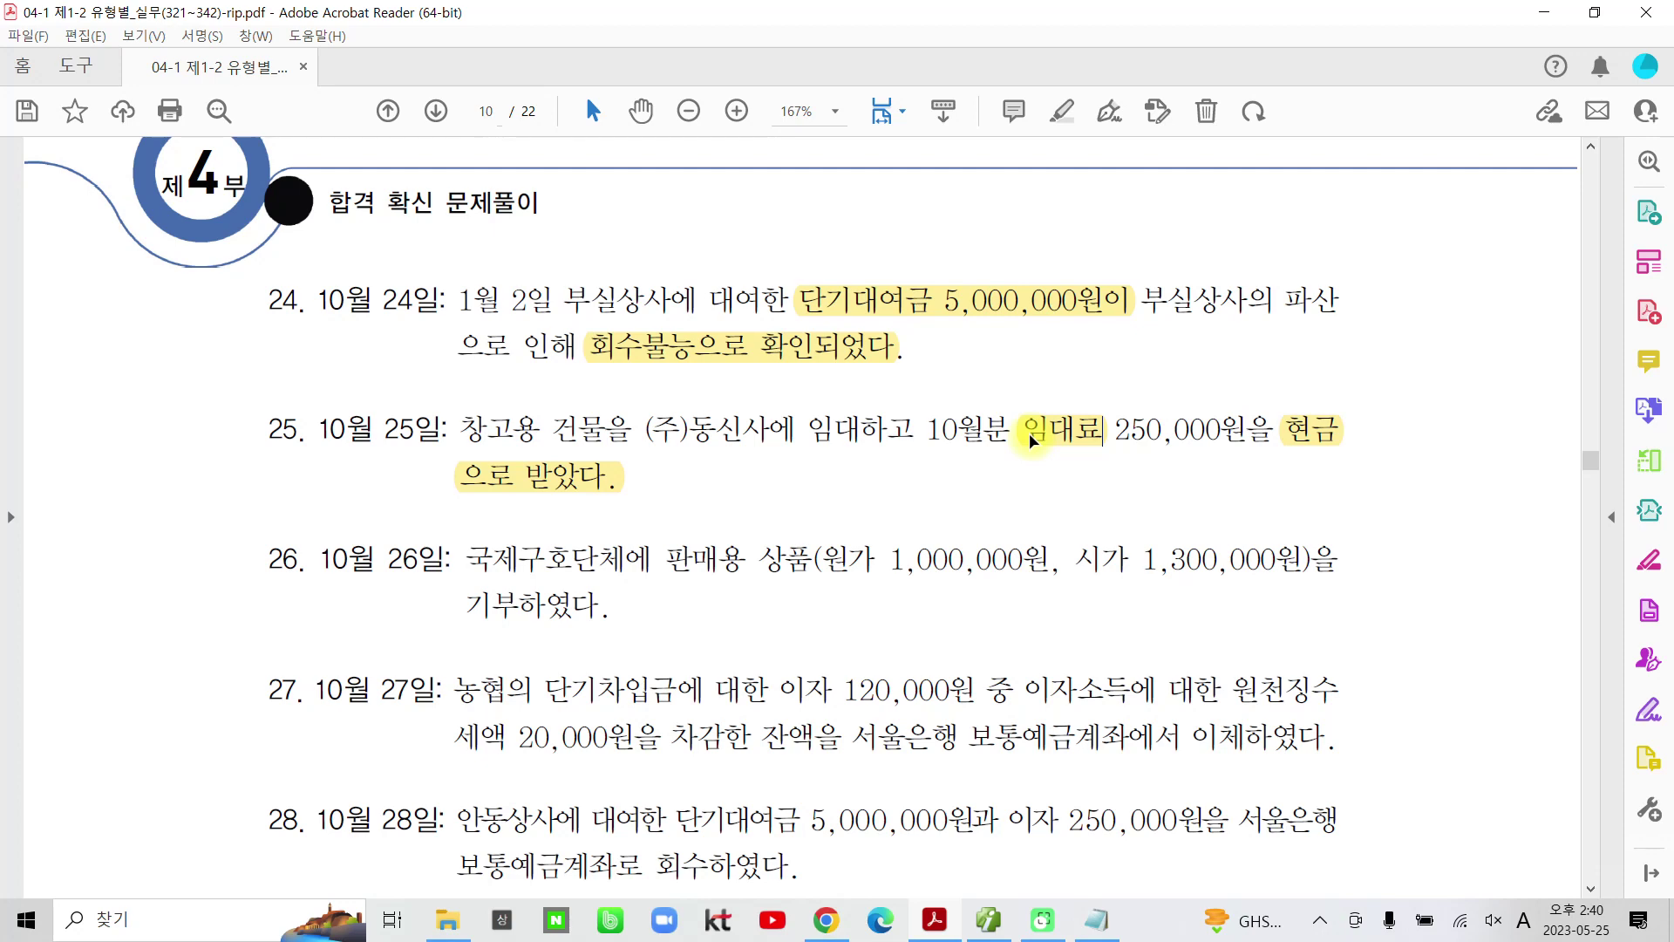
left_click(988, 920)
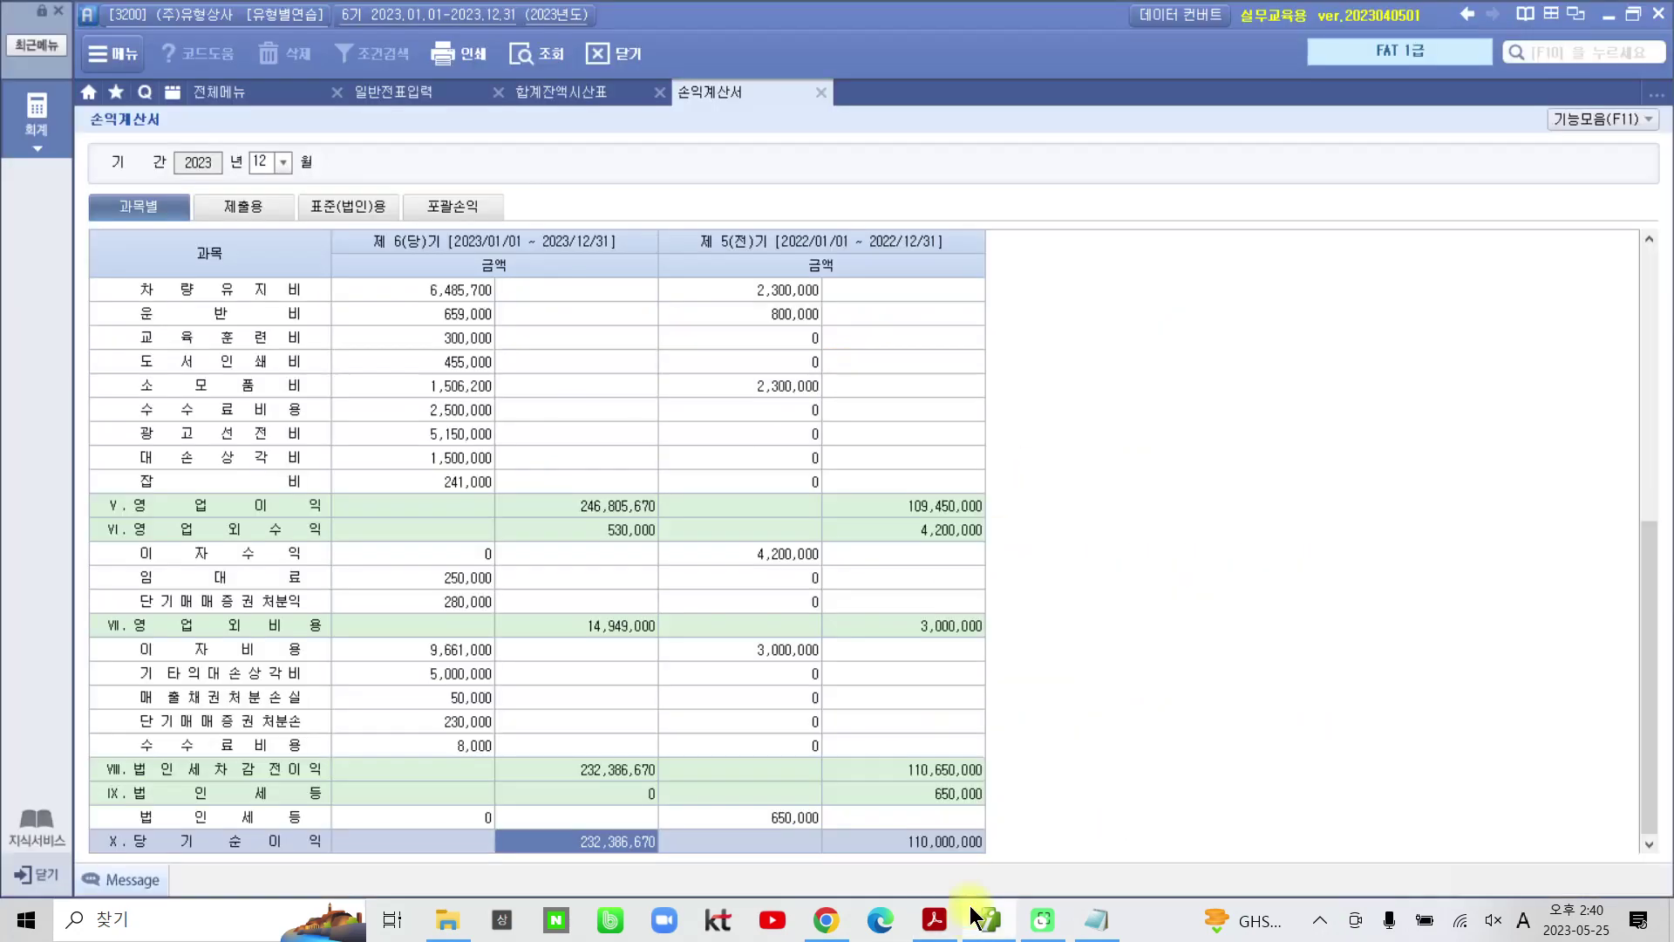
scroll(680, 592, "up", 7)
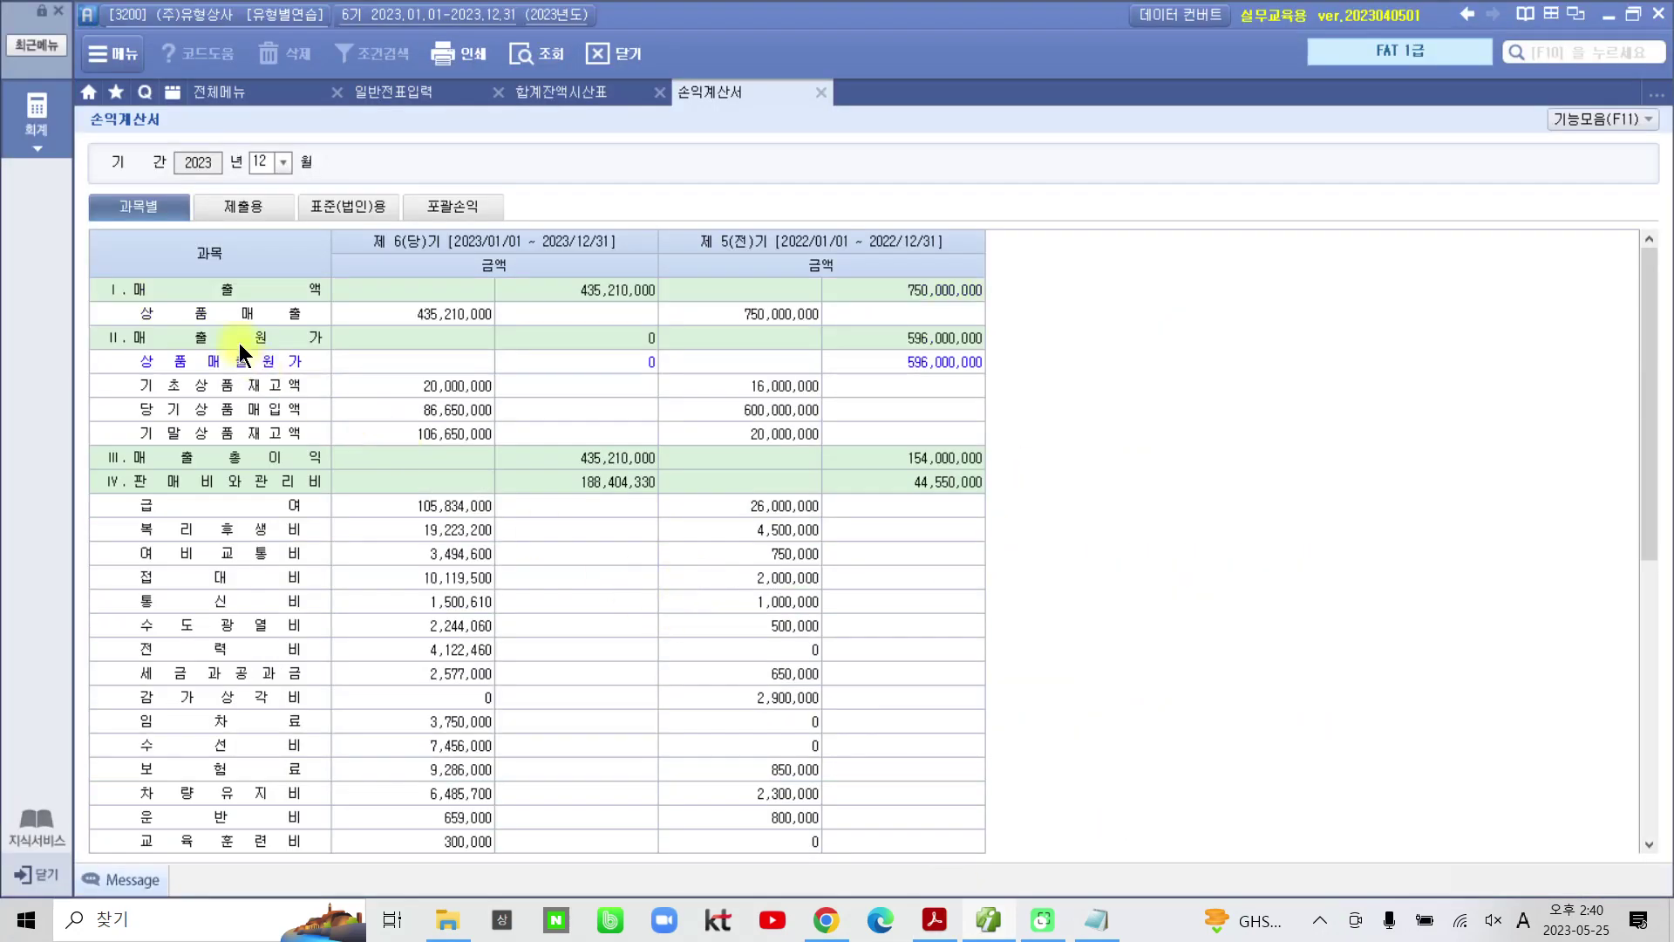
left_click(227, 312)
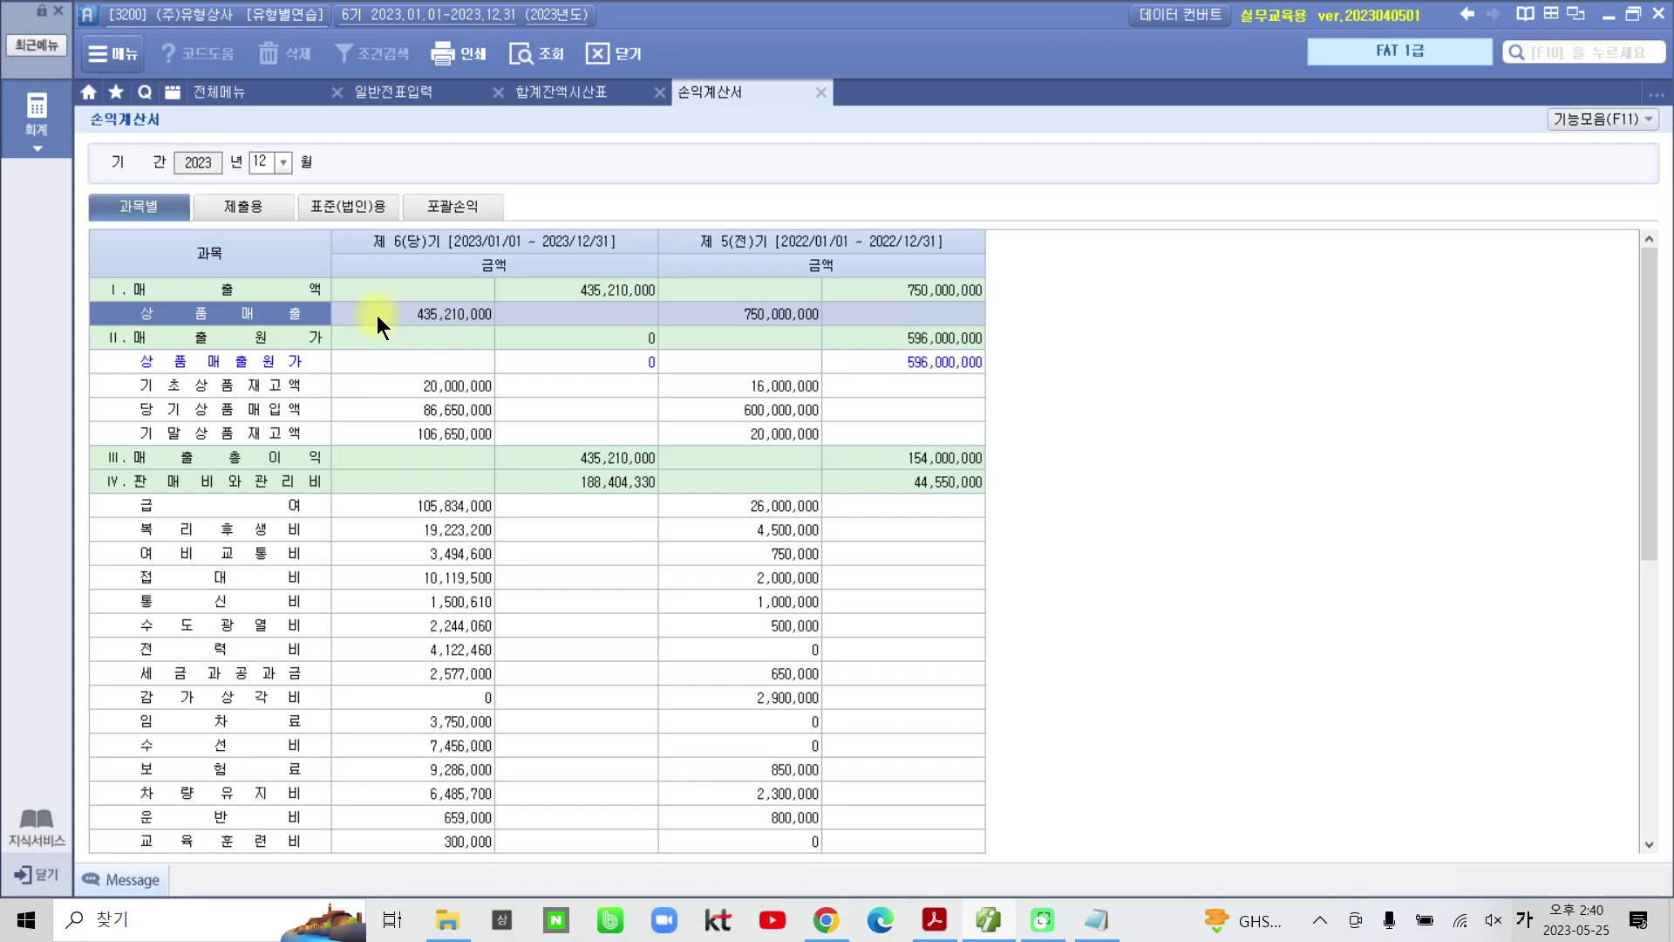
left_click(200, 338)
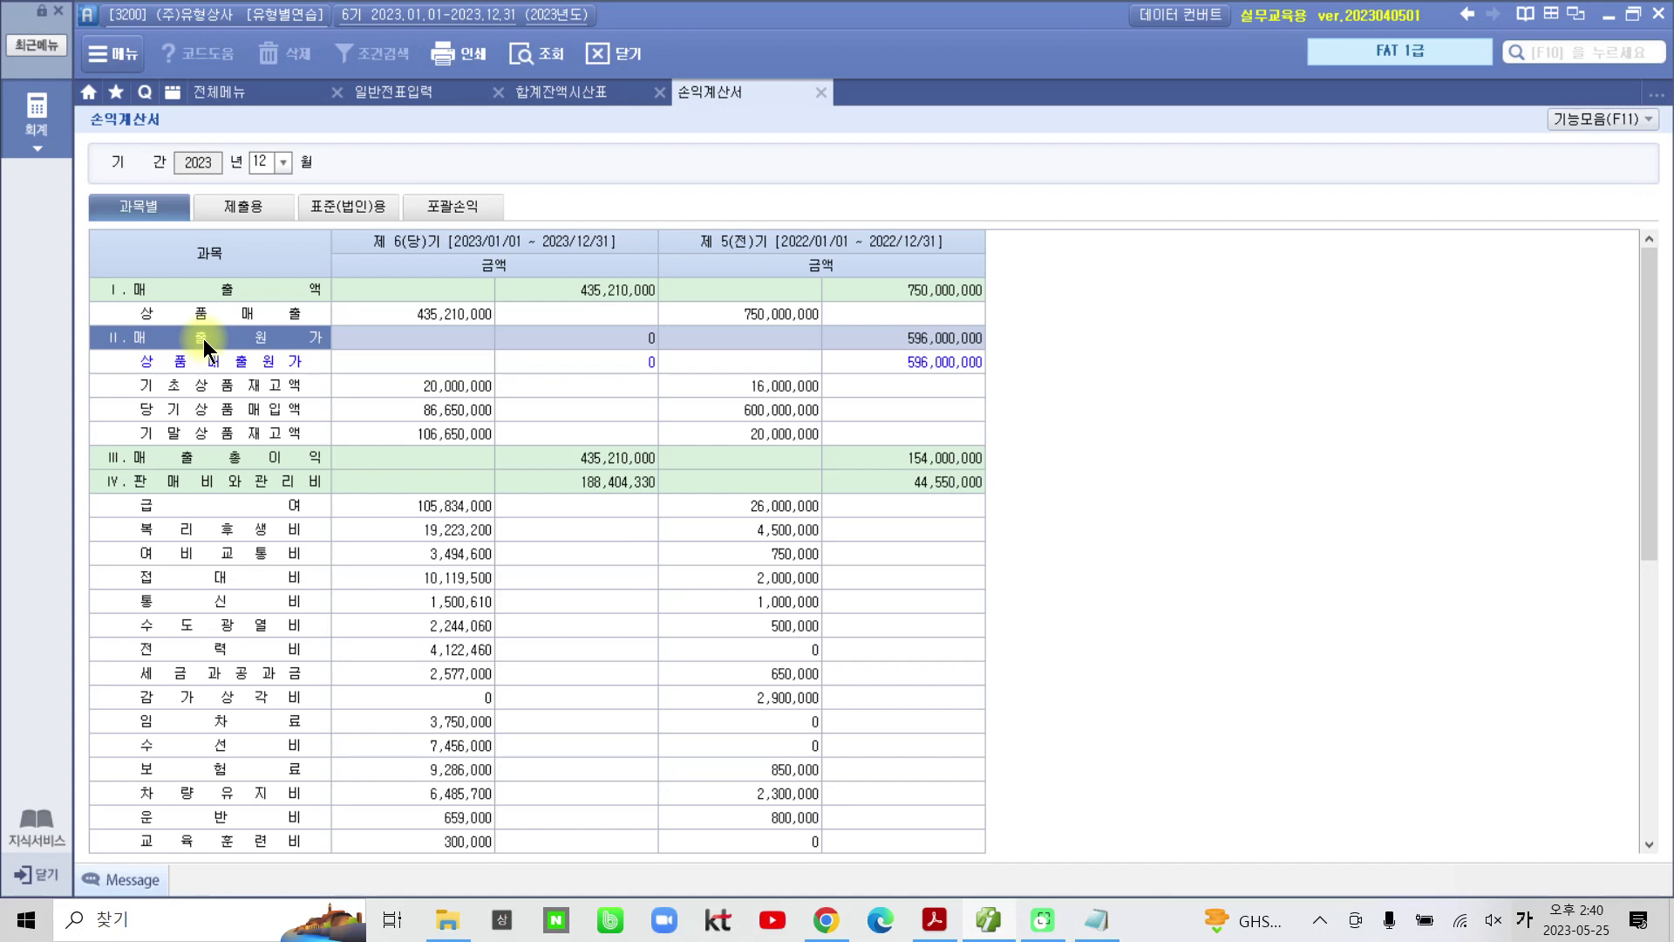
Step: Box the 904 임대료 entry of the October 25 voucher in 일반전표입력, handwrite 4XX below it, and clear the drawing
left_click(358, 92)
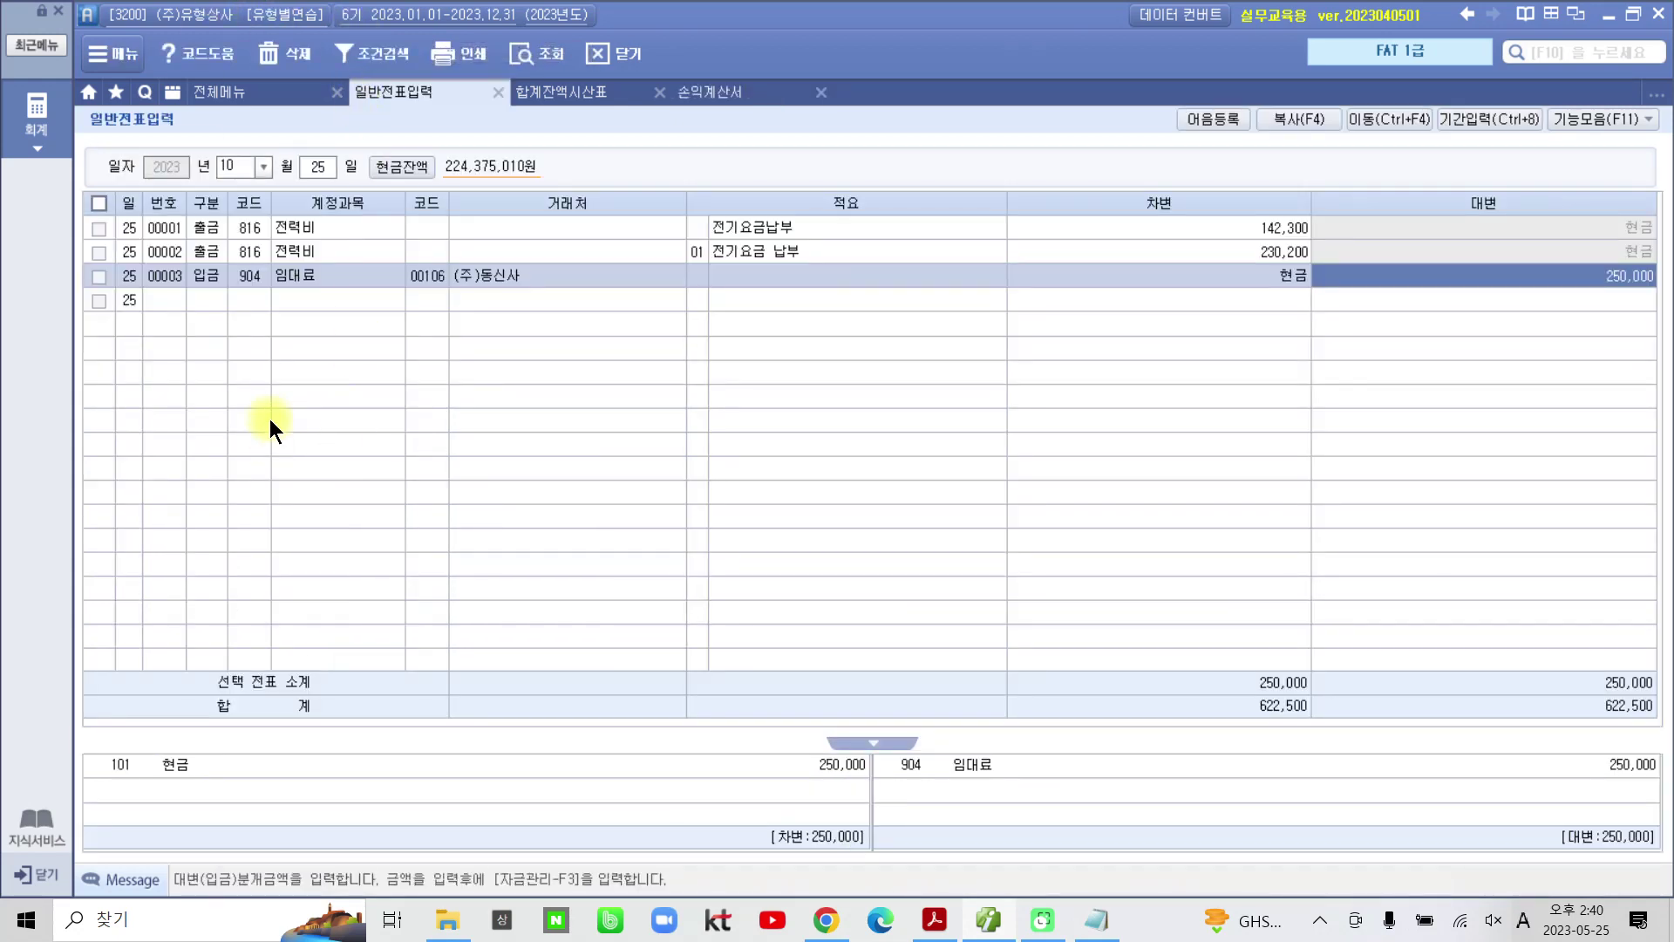
left_click_drag(214, 266, 345, 291)
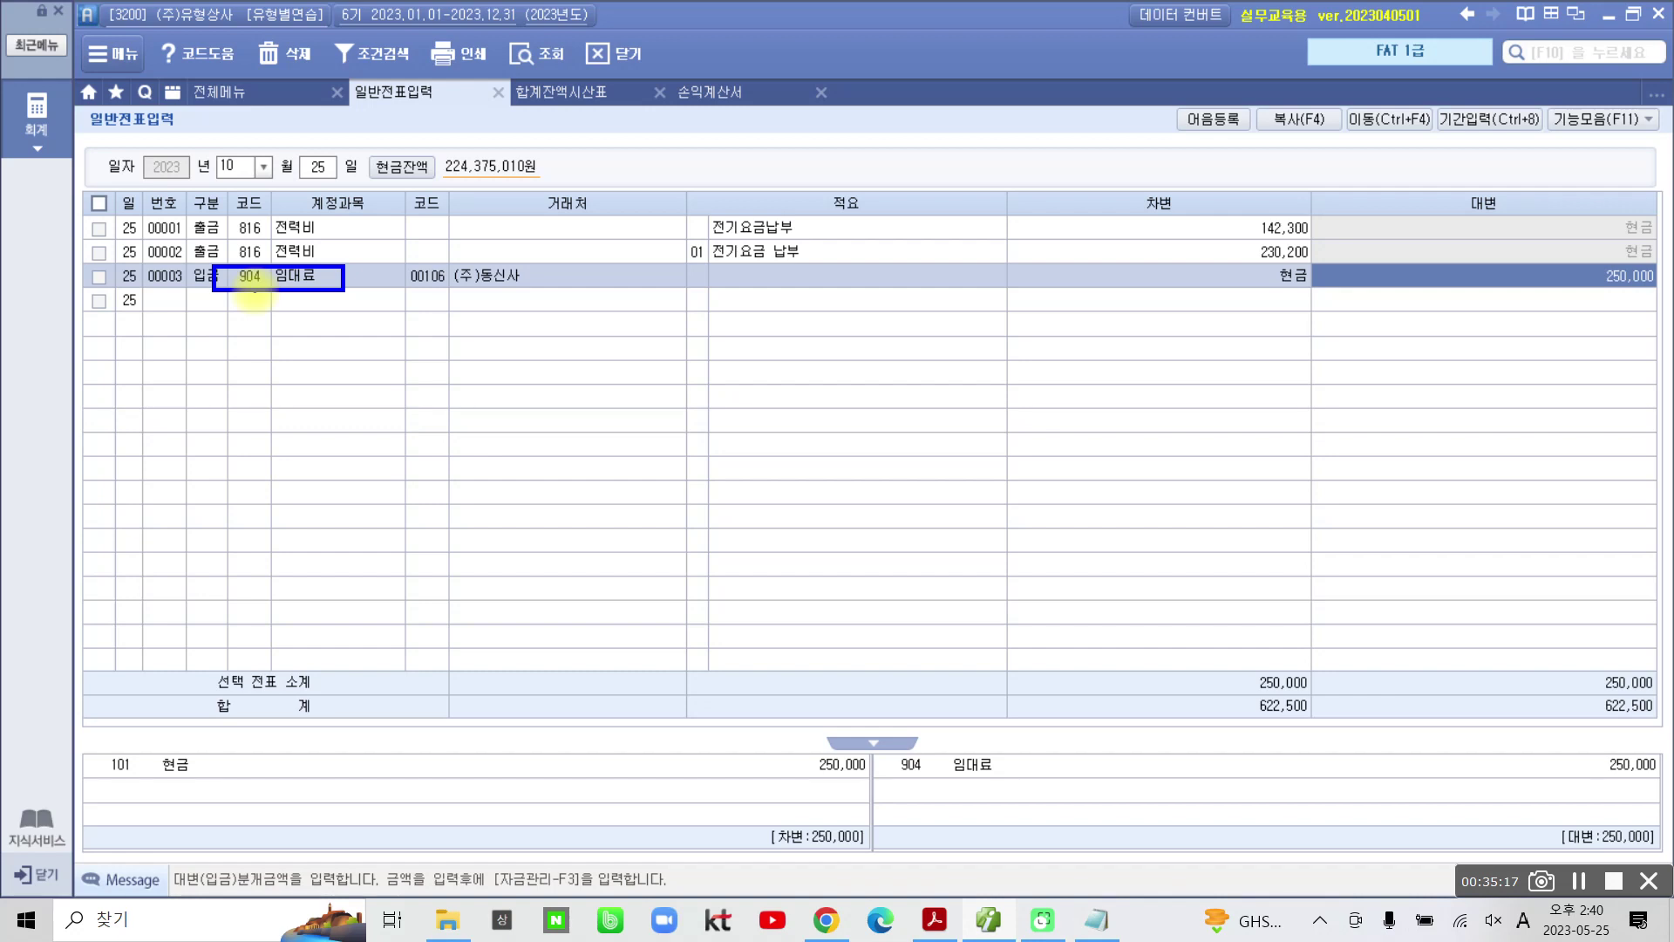
left_click_drag(586, 341, 604, 447)
left_click_drag(612, 357, 548, 445)
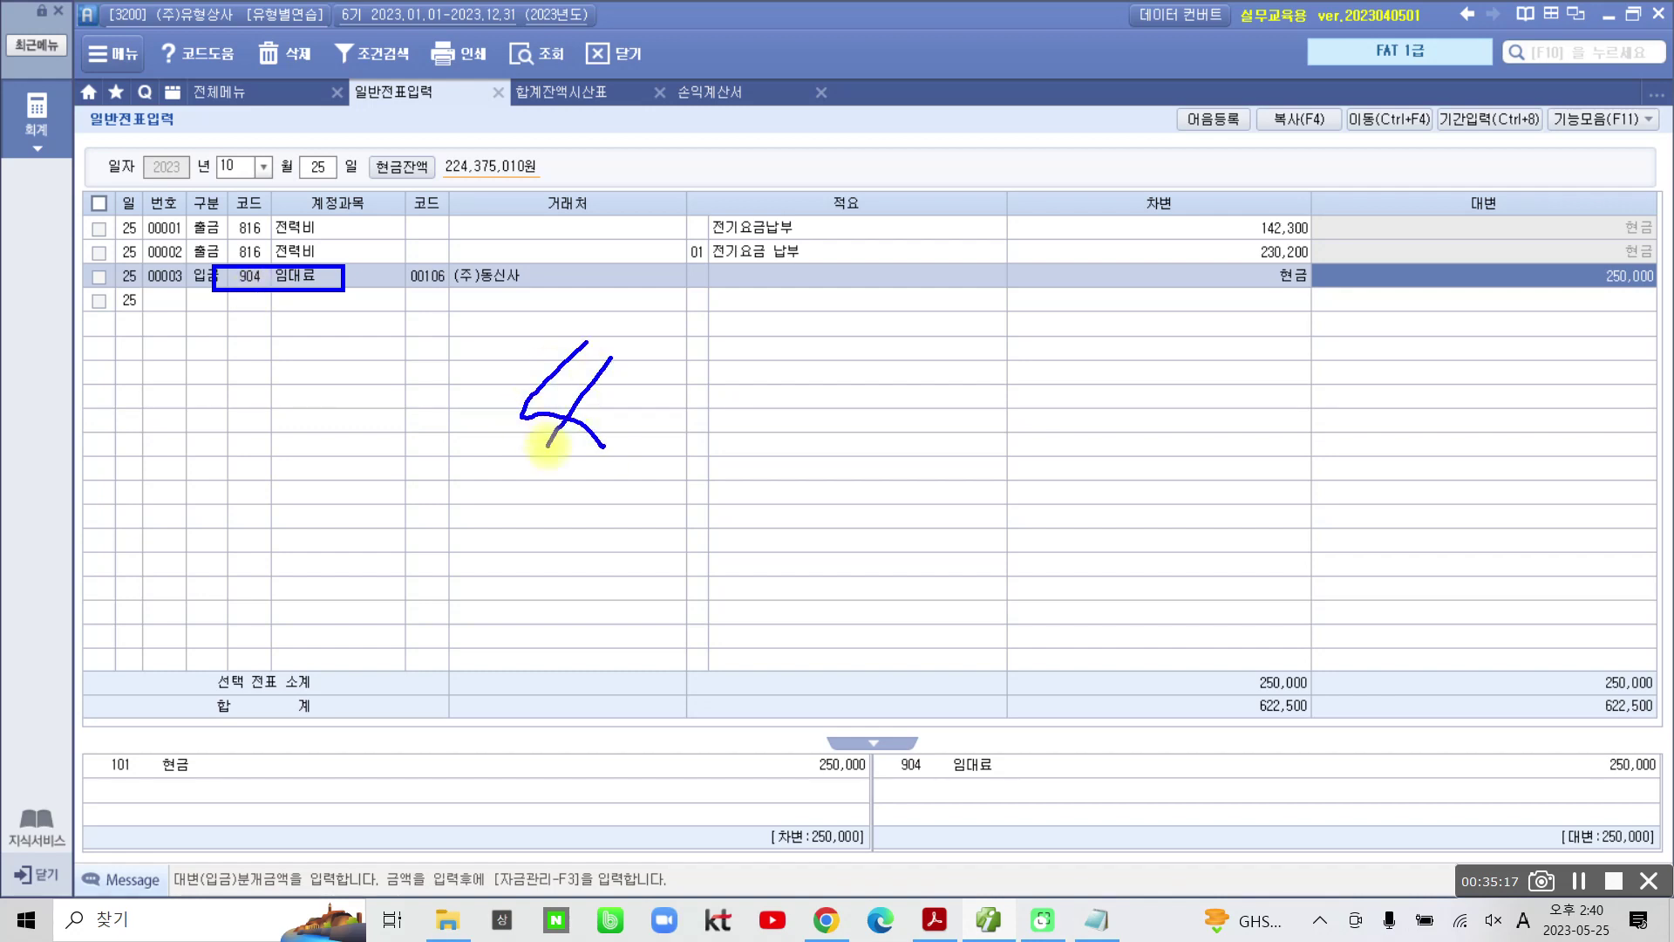
left_click_drag(699, 353, 634, 441)
left_click_drag(632, 366, 680, 434)
left_click_drag(764, 354, 701, 432)
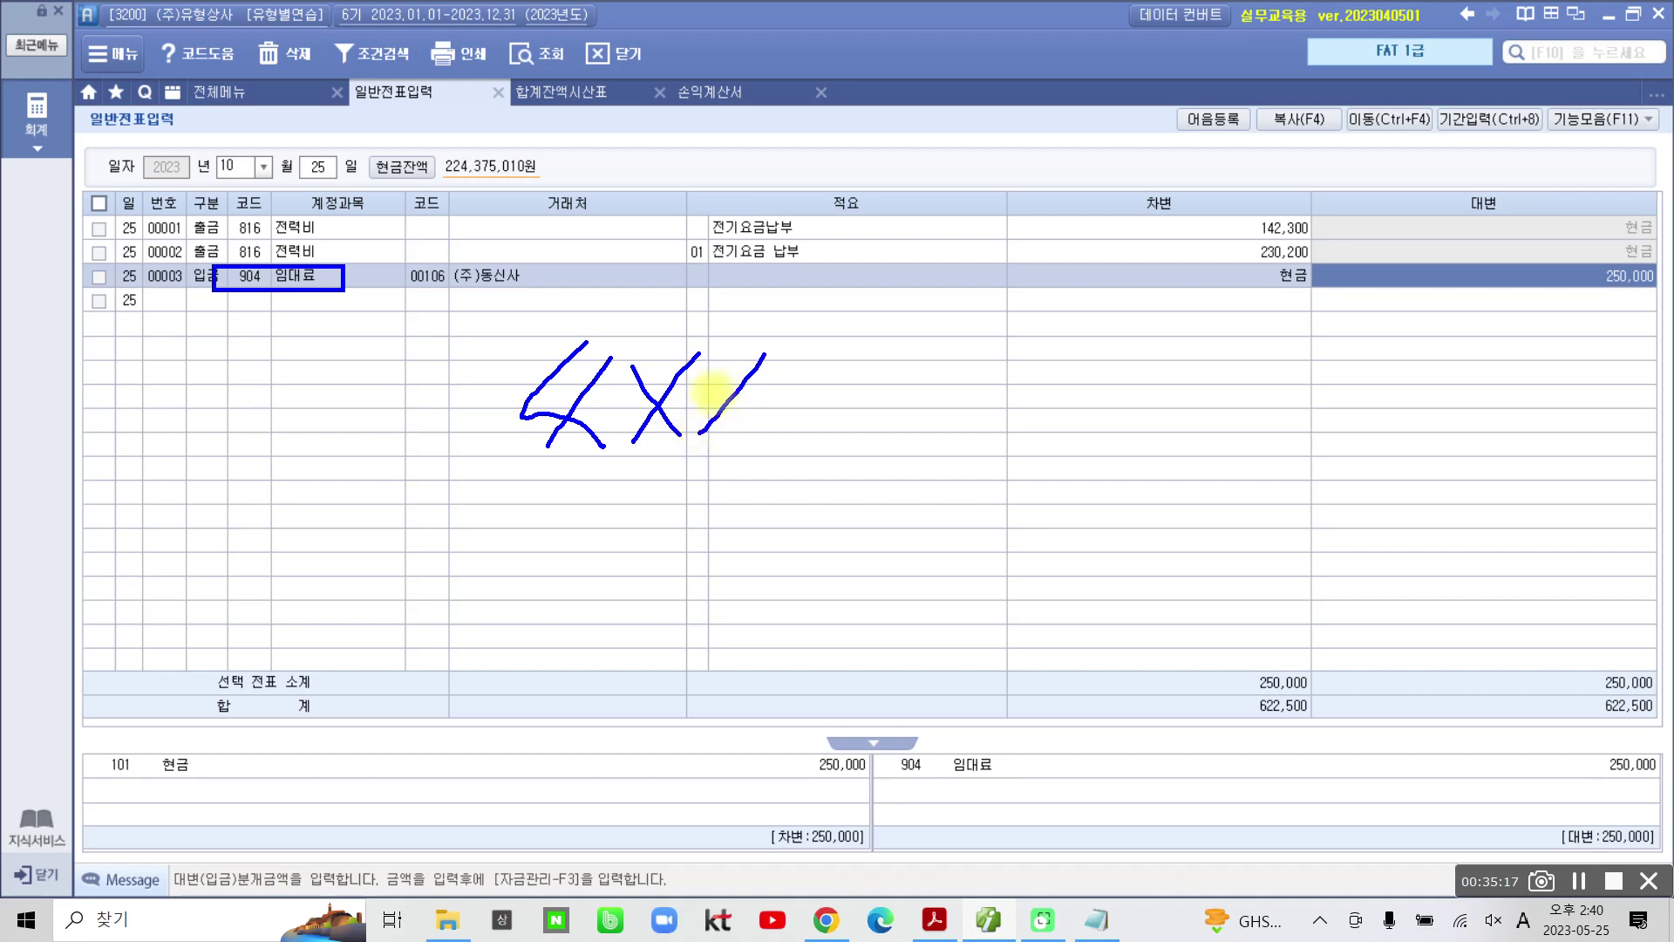
left_click_drag(700, 372, 758, 446)
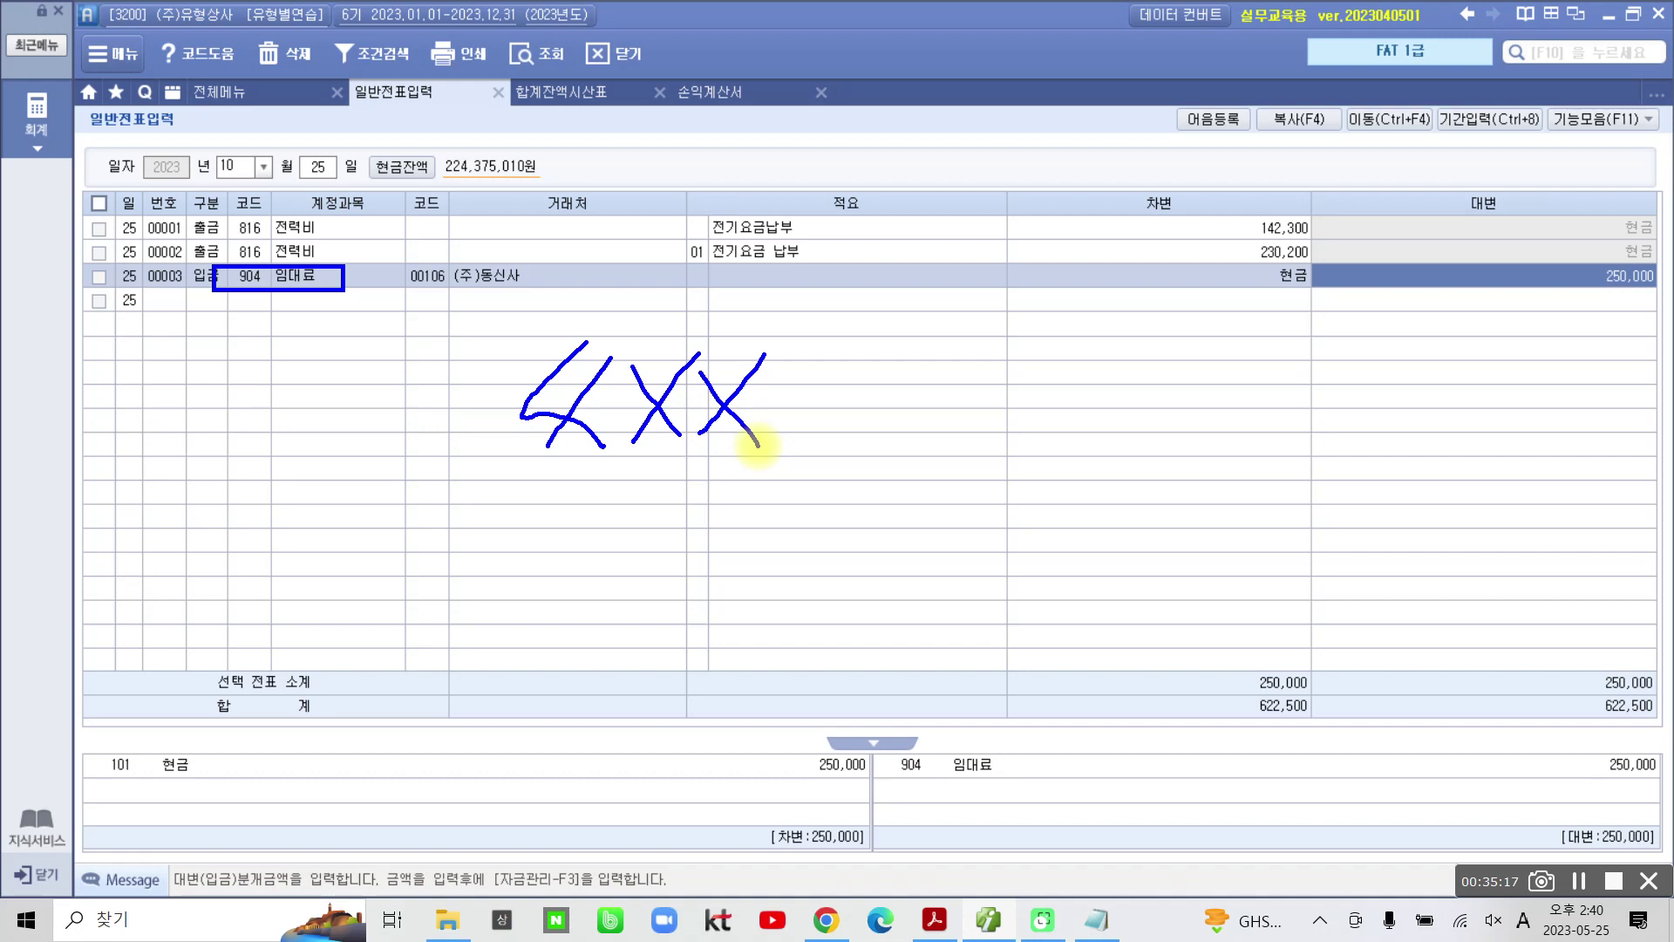
key("Escape")
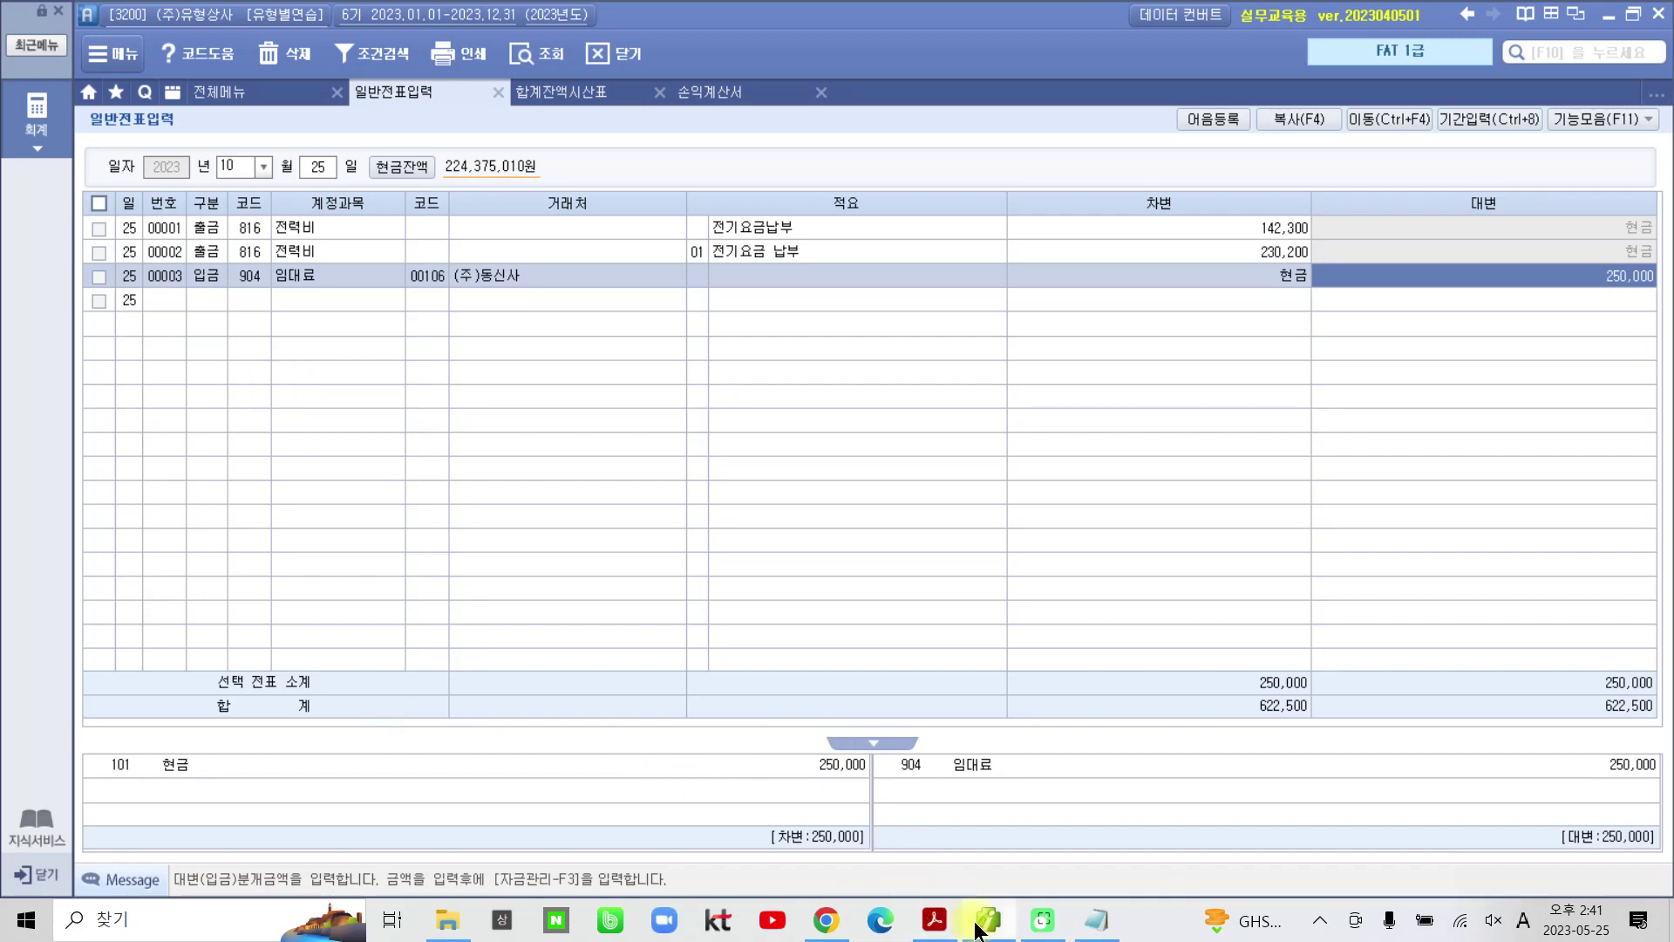
Step: Switch to the problem PDF in Adobe Acrobat Reader and read problem 26 for October 26
left_click(935, 920)
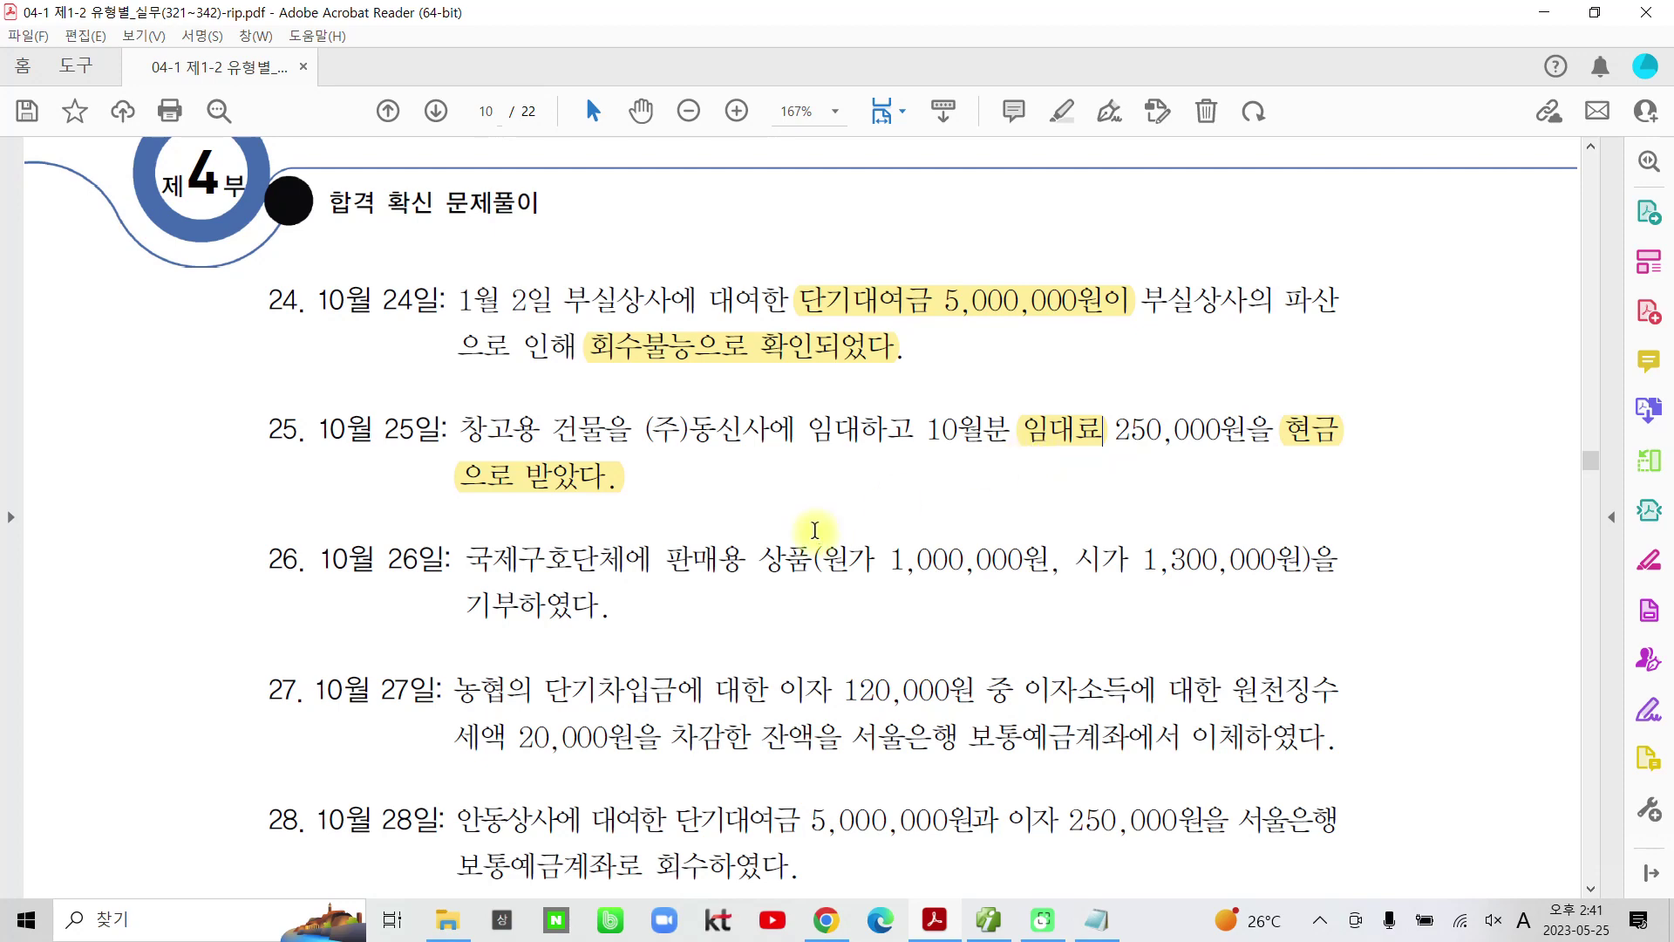
scroll(731, 628, "down", 2)
scroll(731, 628, "down", 2)
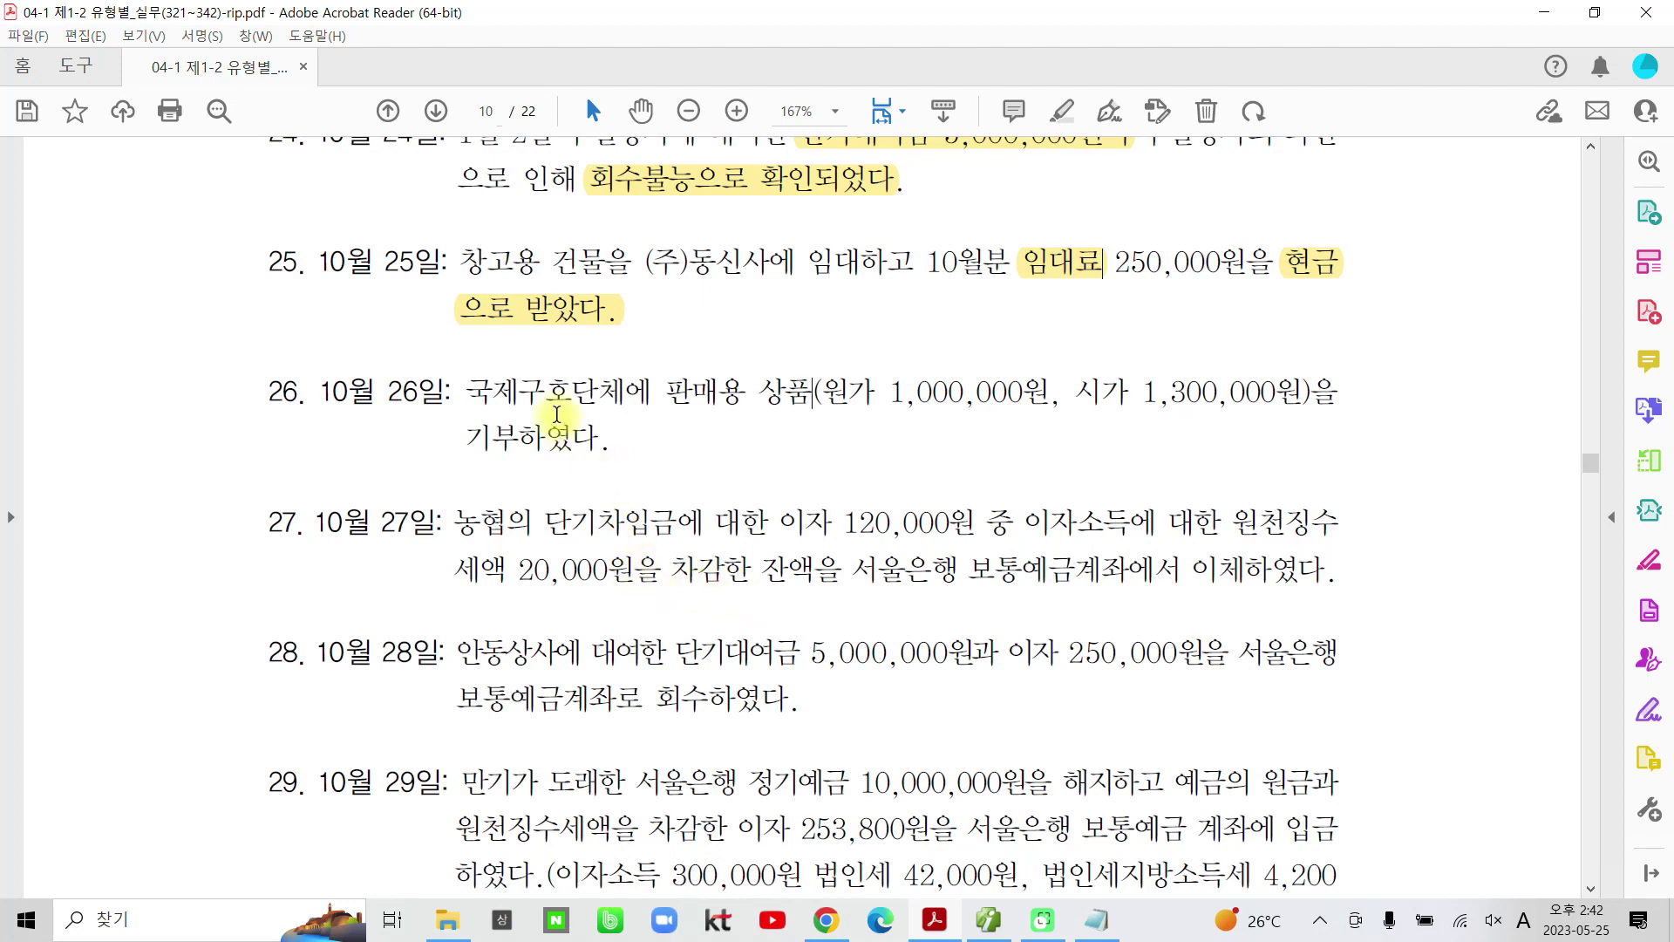
Step: Highlight 상품 and 기부하였다 in problem 26 for October 26 in the PDF
left_click_drag(468, 392, 813, 392)
left_click(763, 392)
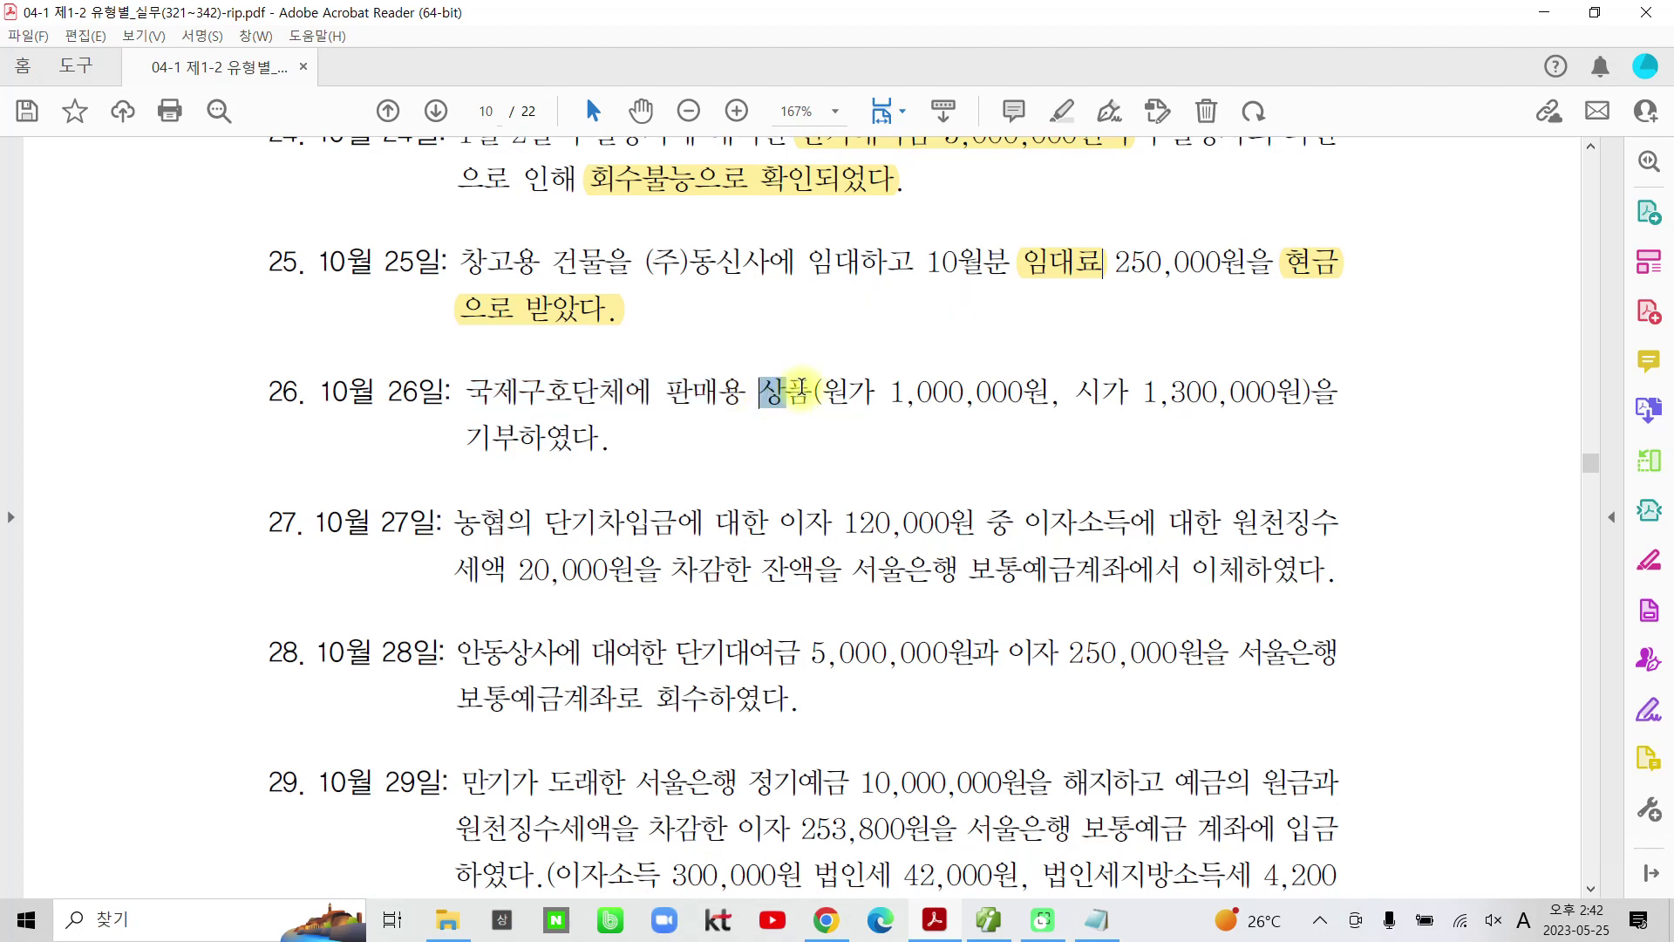
left_click(835, 307)
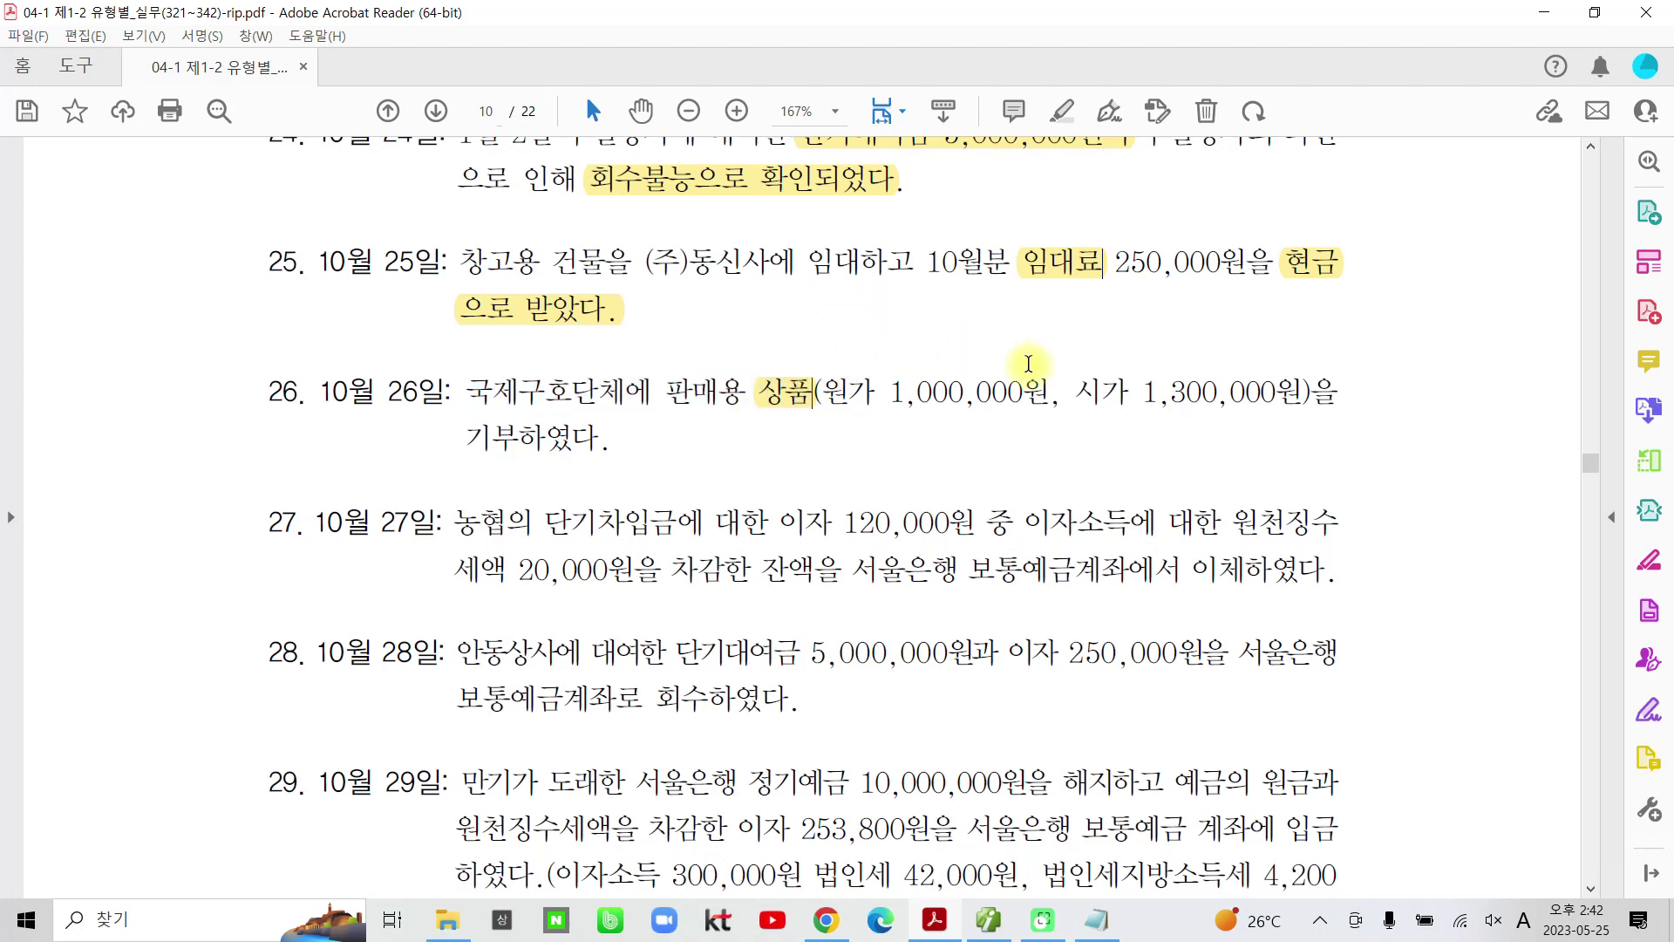
double_click(526, 436)
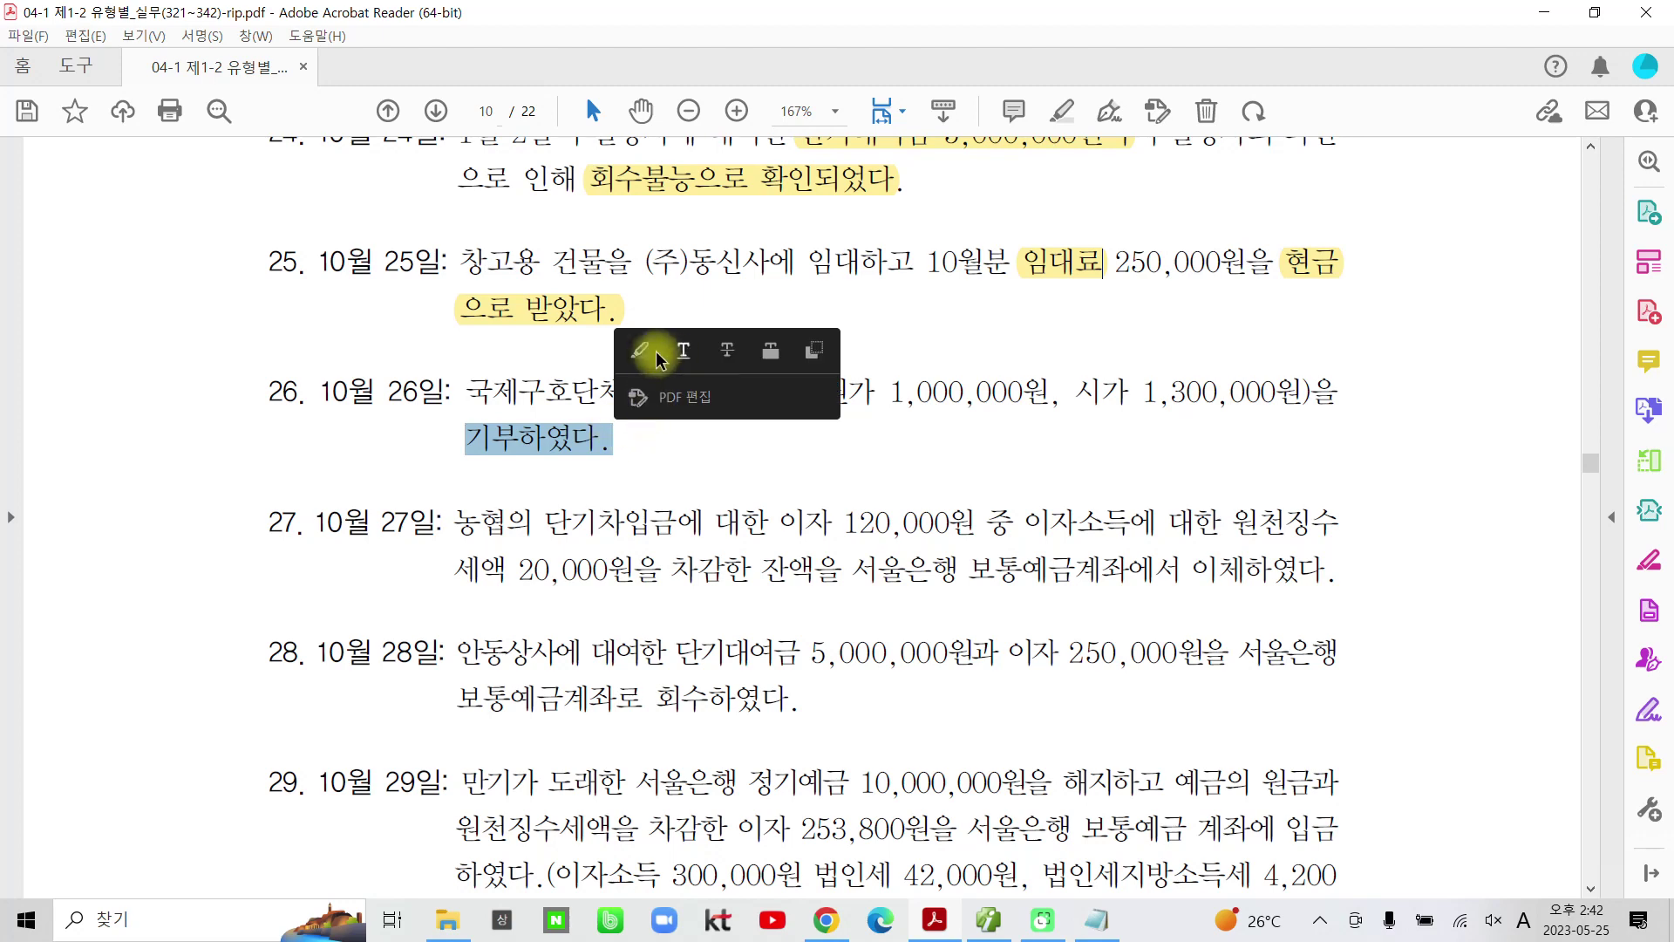
left_click(649, 362)
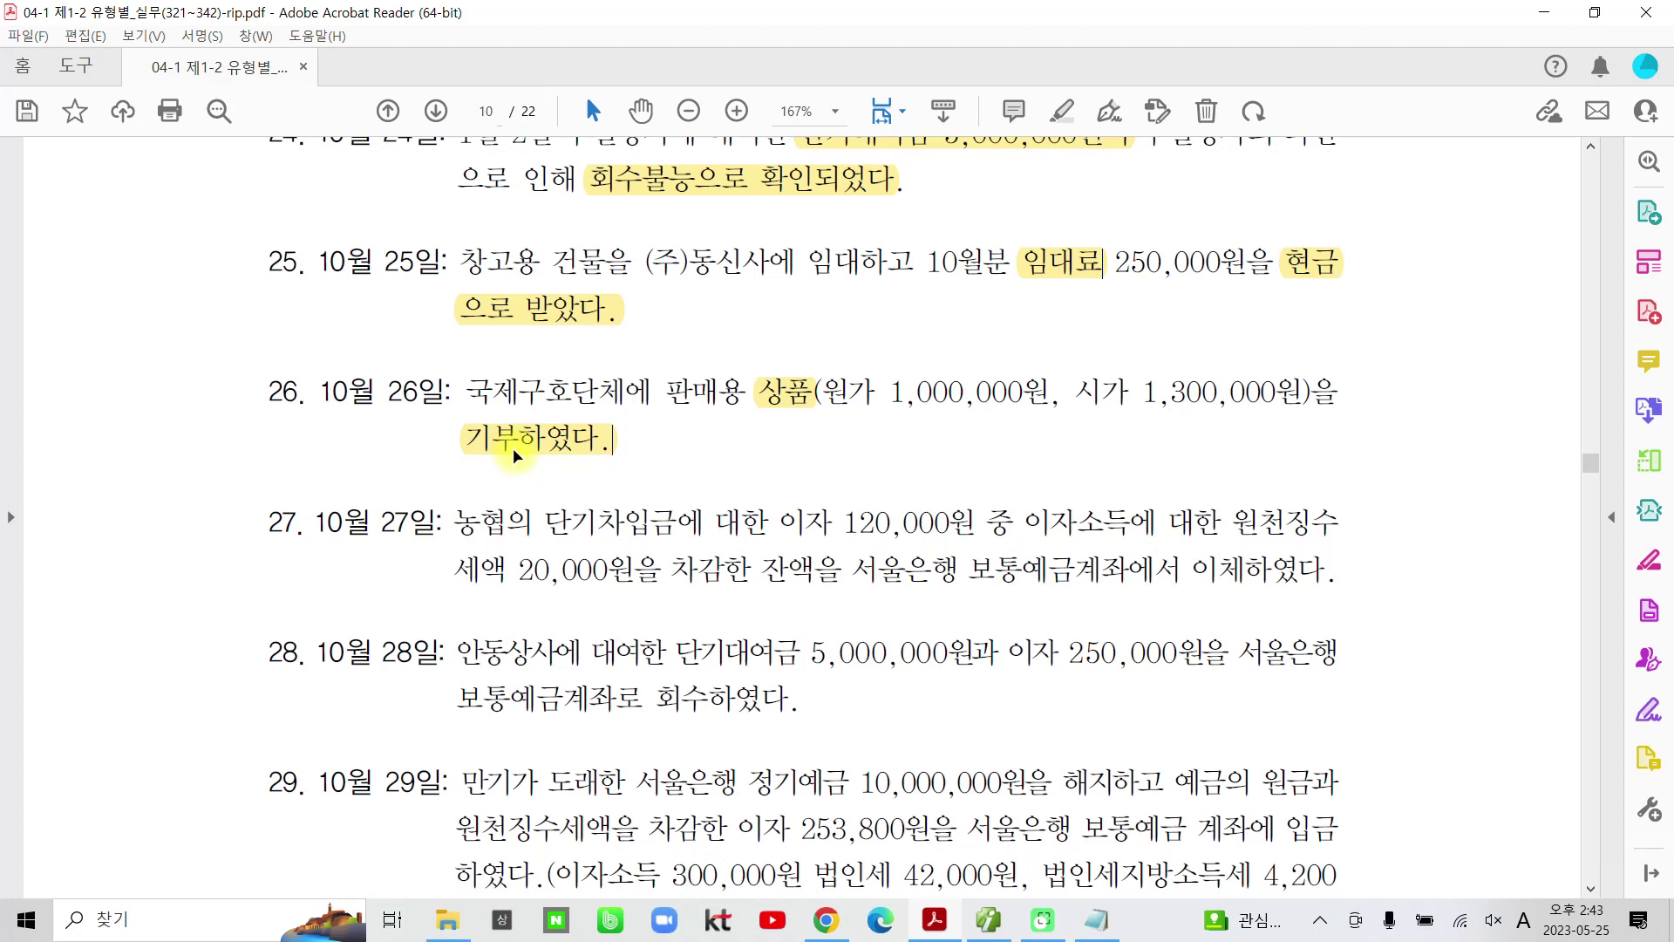
Step: Circle 원가 1,000,000 and 시가 1,300,000원 in problem 26, draw an arrow from the cost to 기부하였다, and clear the drawing
mouse_move(946, 426)
left_mouse_down()
mouse_move(820, 362)
mouse_move(937, 428)
mouse_move(861, 434)
left_mouse_up()
mouse_move(1220, 440)
left_mouse_down()
mouse_move(1071, 376)
mouse_move(1252, 441)
mouse_move(1201, 452)
left_mouse_up()
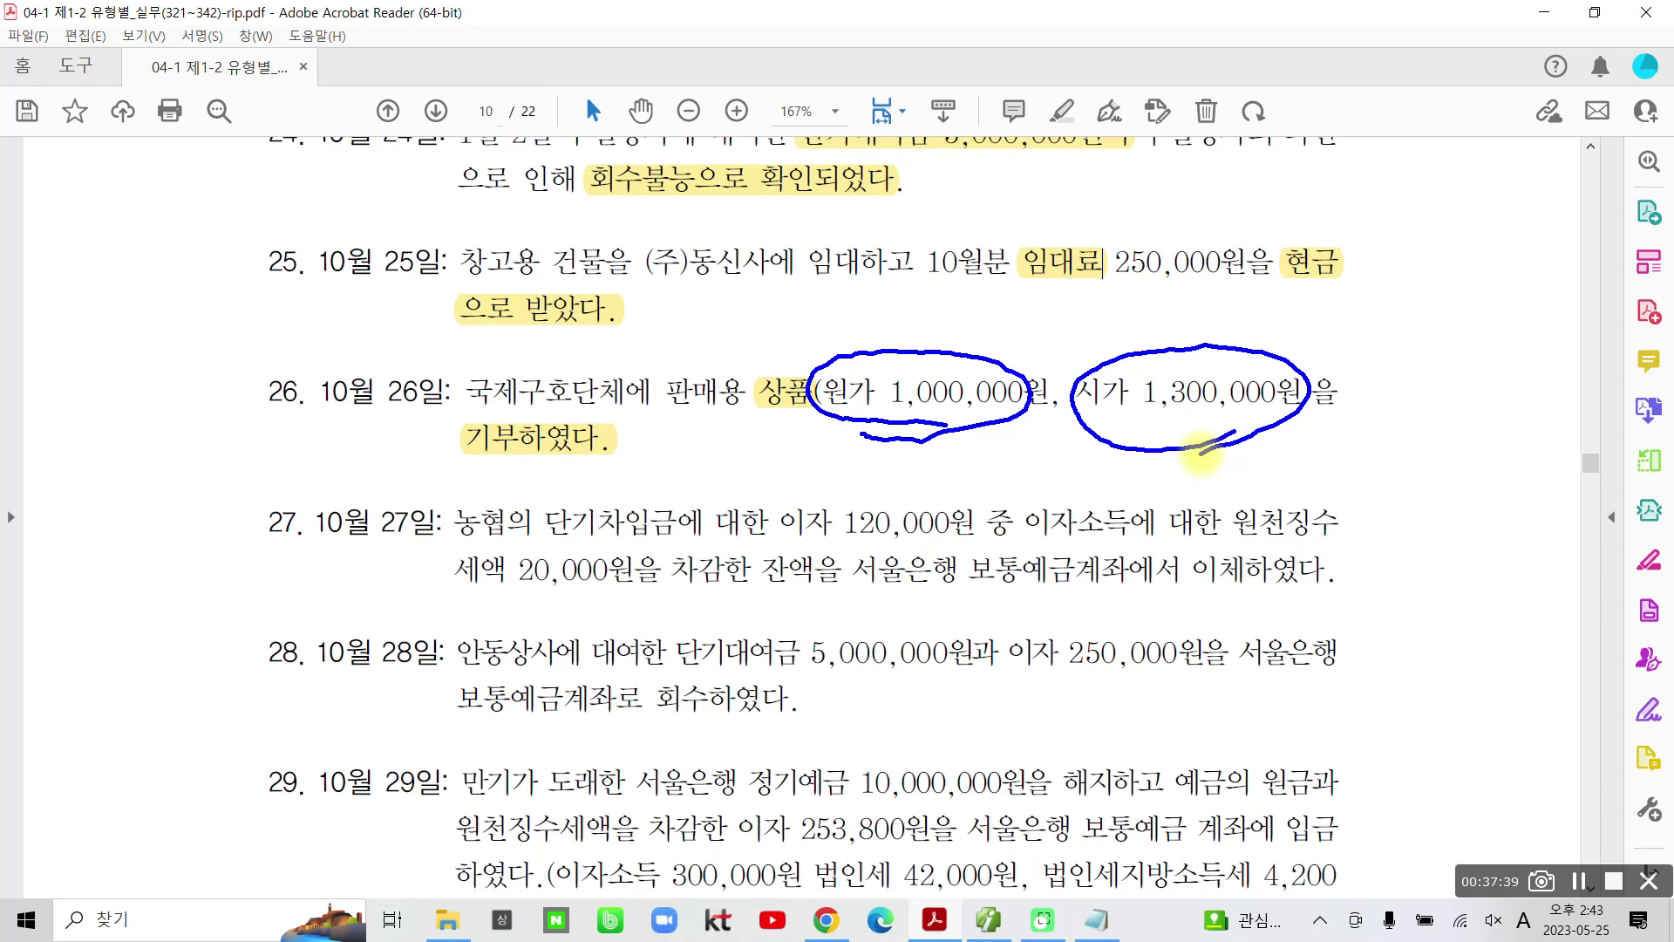
mouse_move(898, 402)
left_mouse_down()
mouse_move(609, 443)
mouse_move(624, 462)
mouse_move(595, 450)
left_mouse_up()
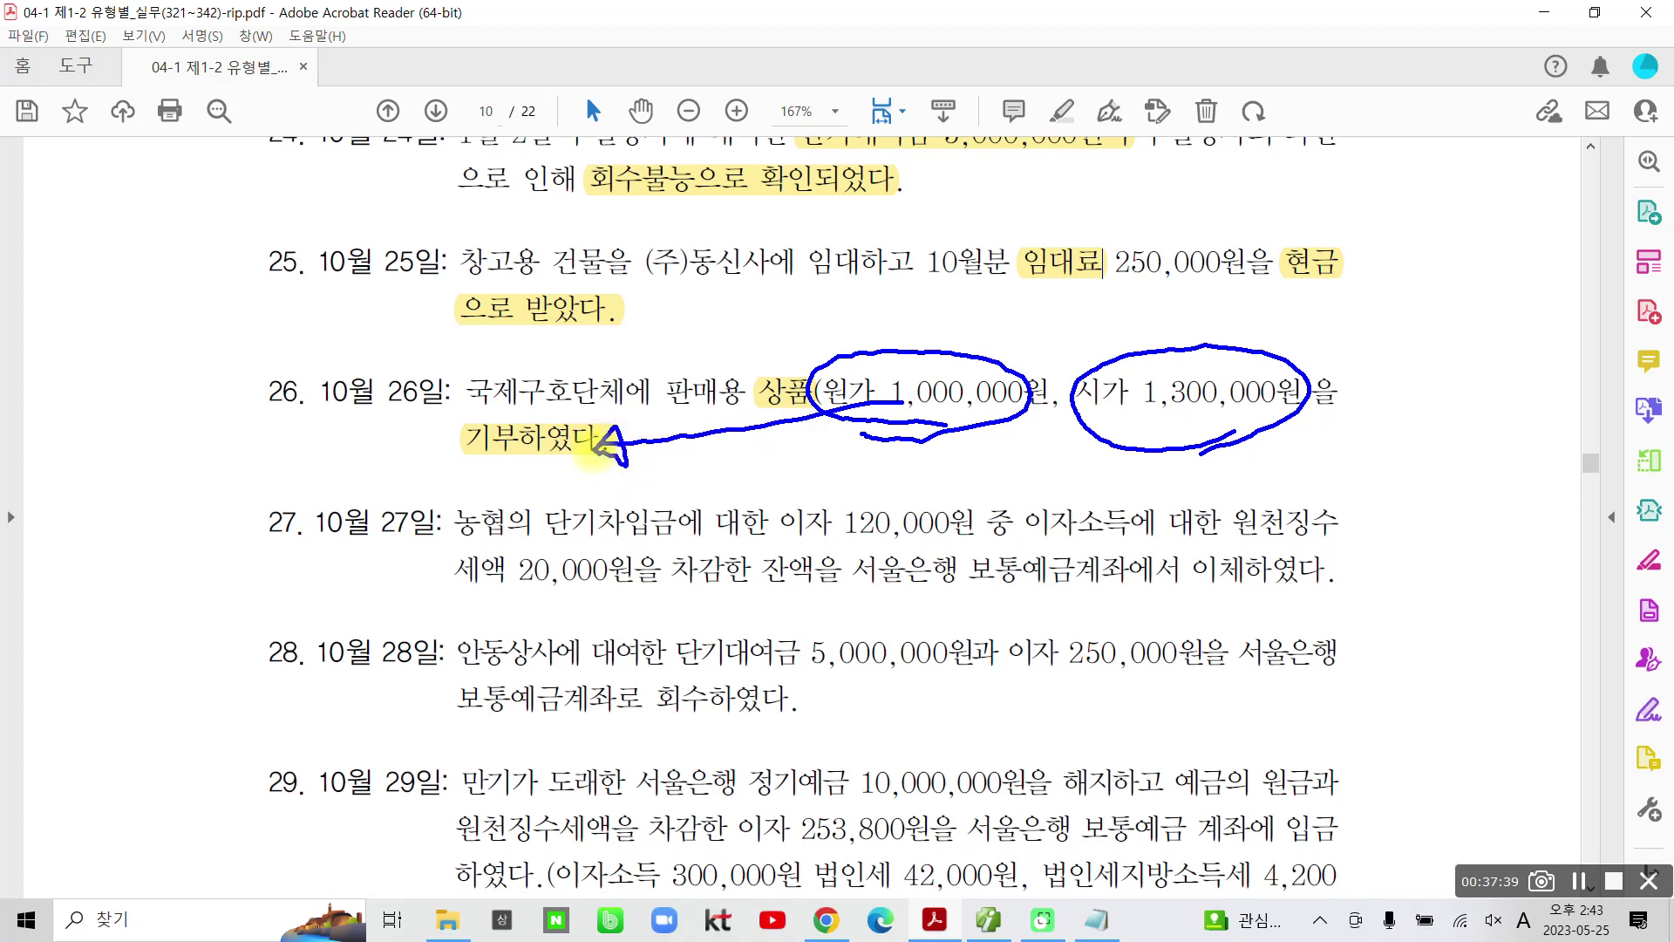
key("Escape")
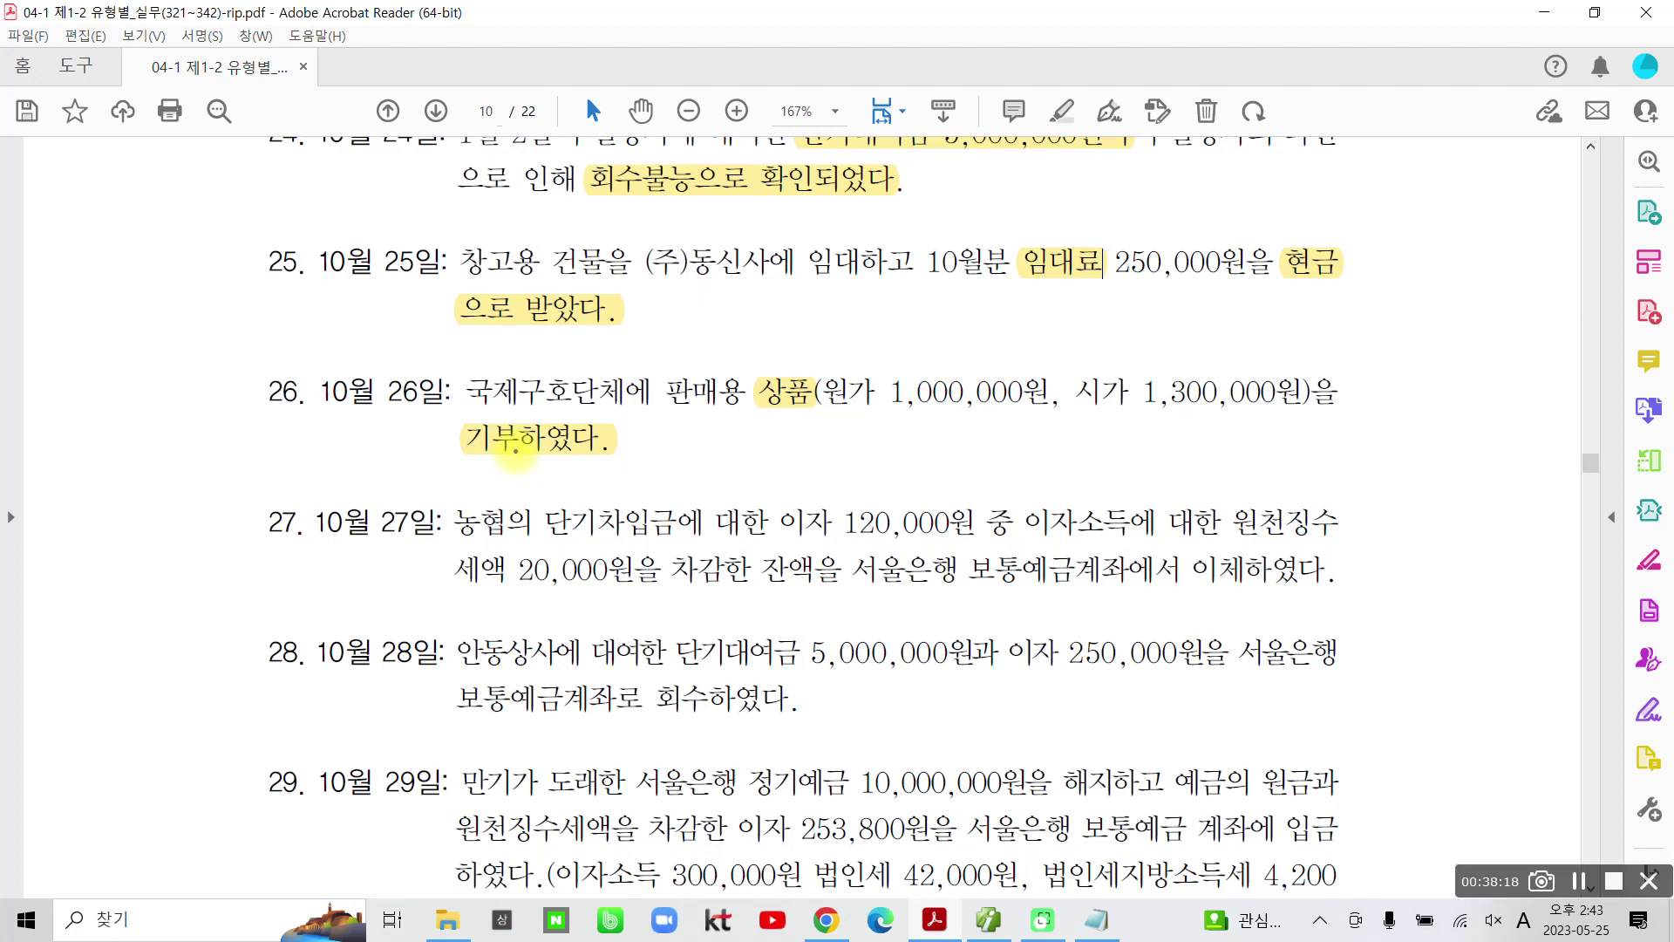
Step: Box 시가 1,300,000원 in problem 26, cross it out in blue, and clear the drawing
mouse_move(1074, 355)
left_mouse_down()
mouse_move(1065, 388)
mouse_move(1313, 425)
mouse_move(1277, 356)
mouse_move(1079, 353)
left_mouse_up()
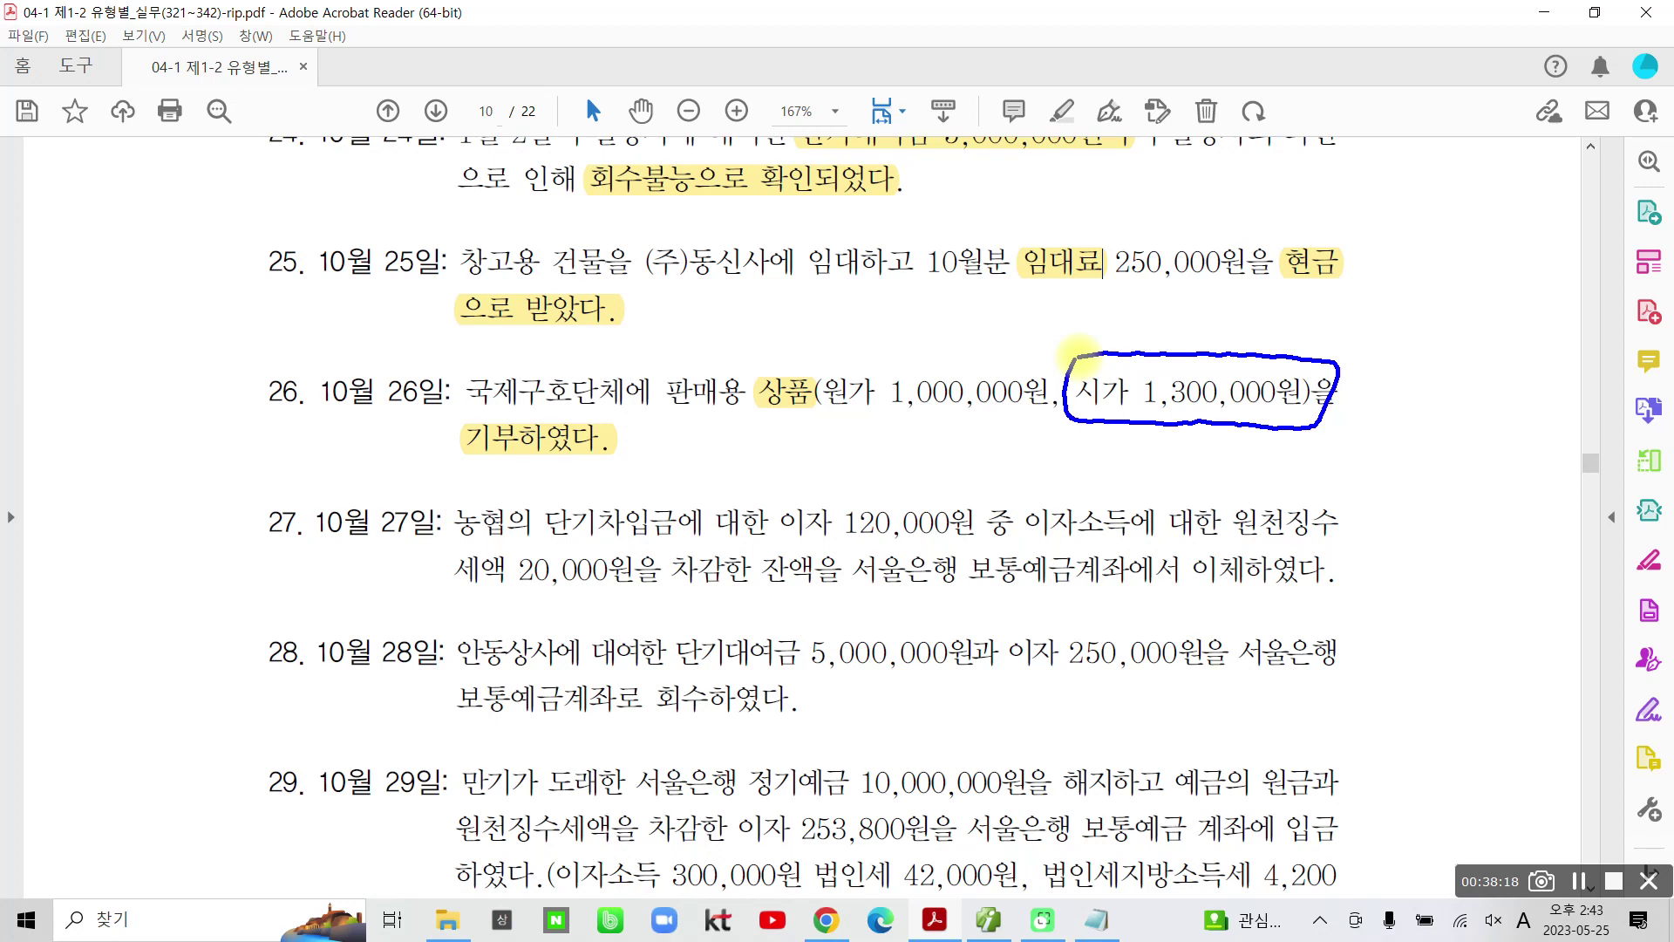
left_click_drag(1201, 336, 1144, 438)
left_click_drag(1151, 367, 1237, 425)
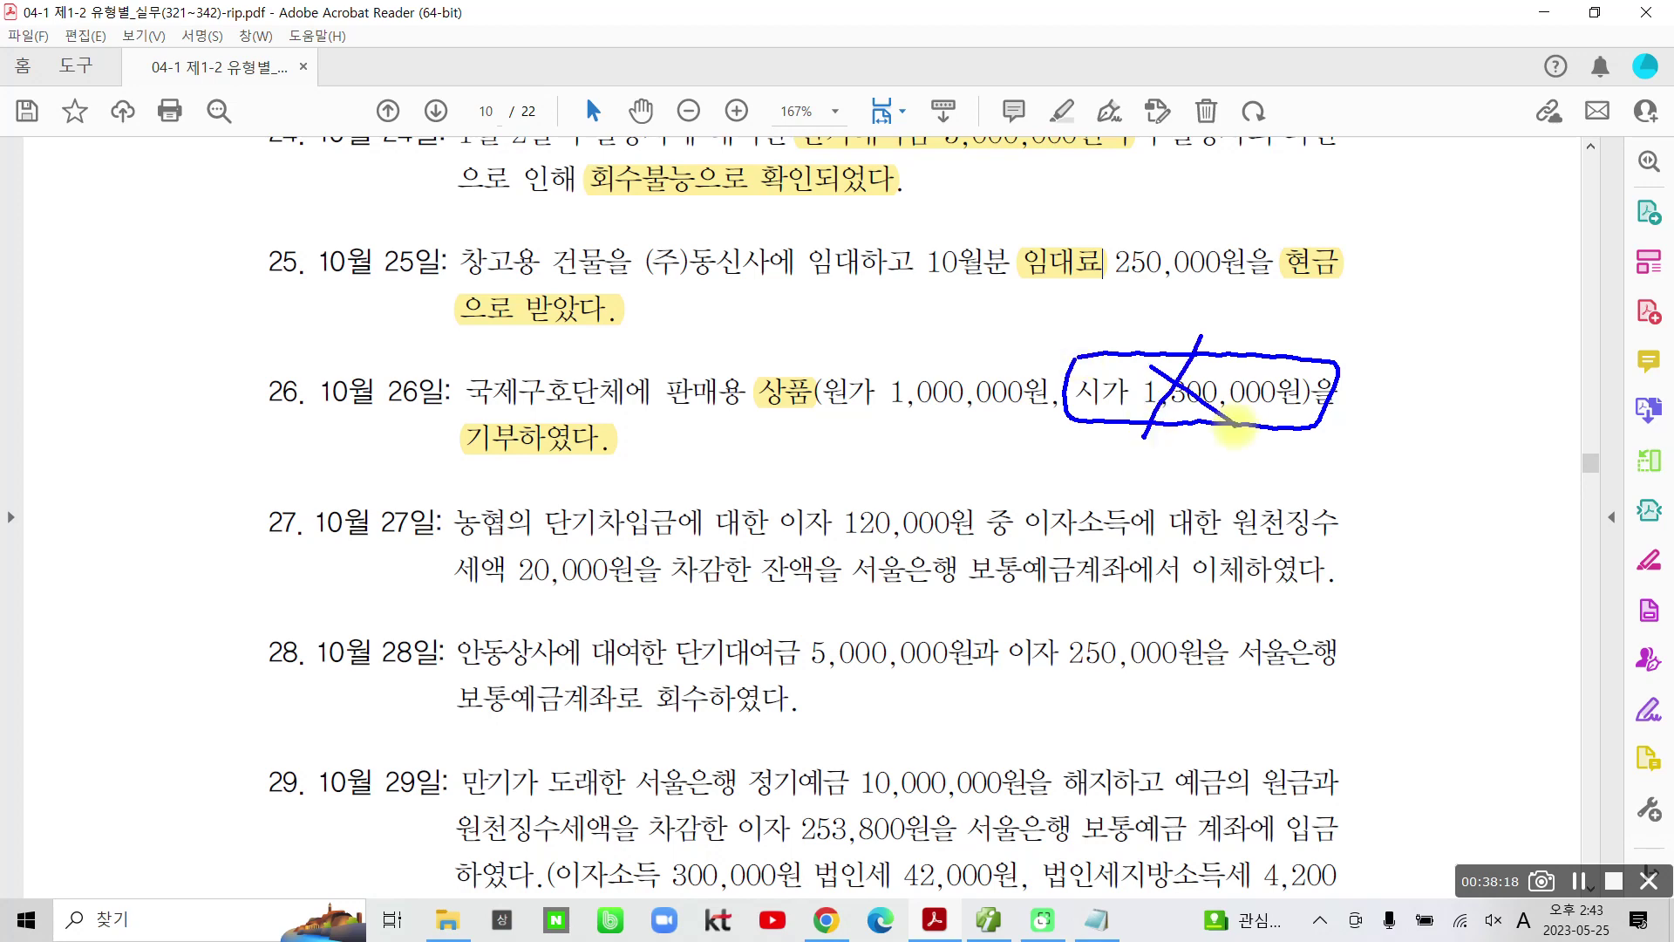
key("Escape")
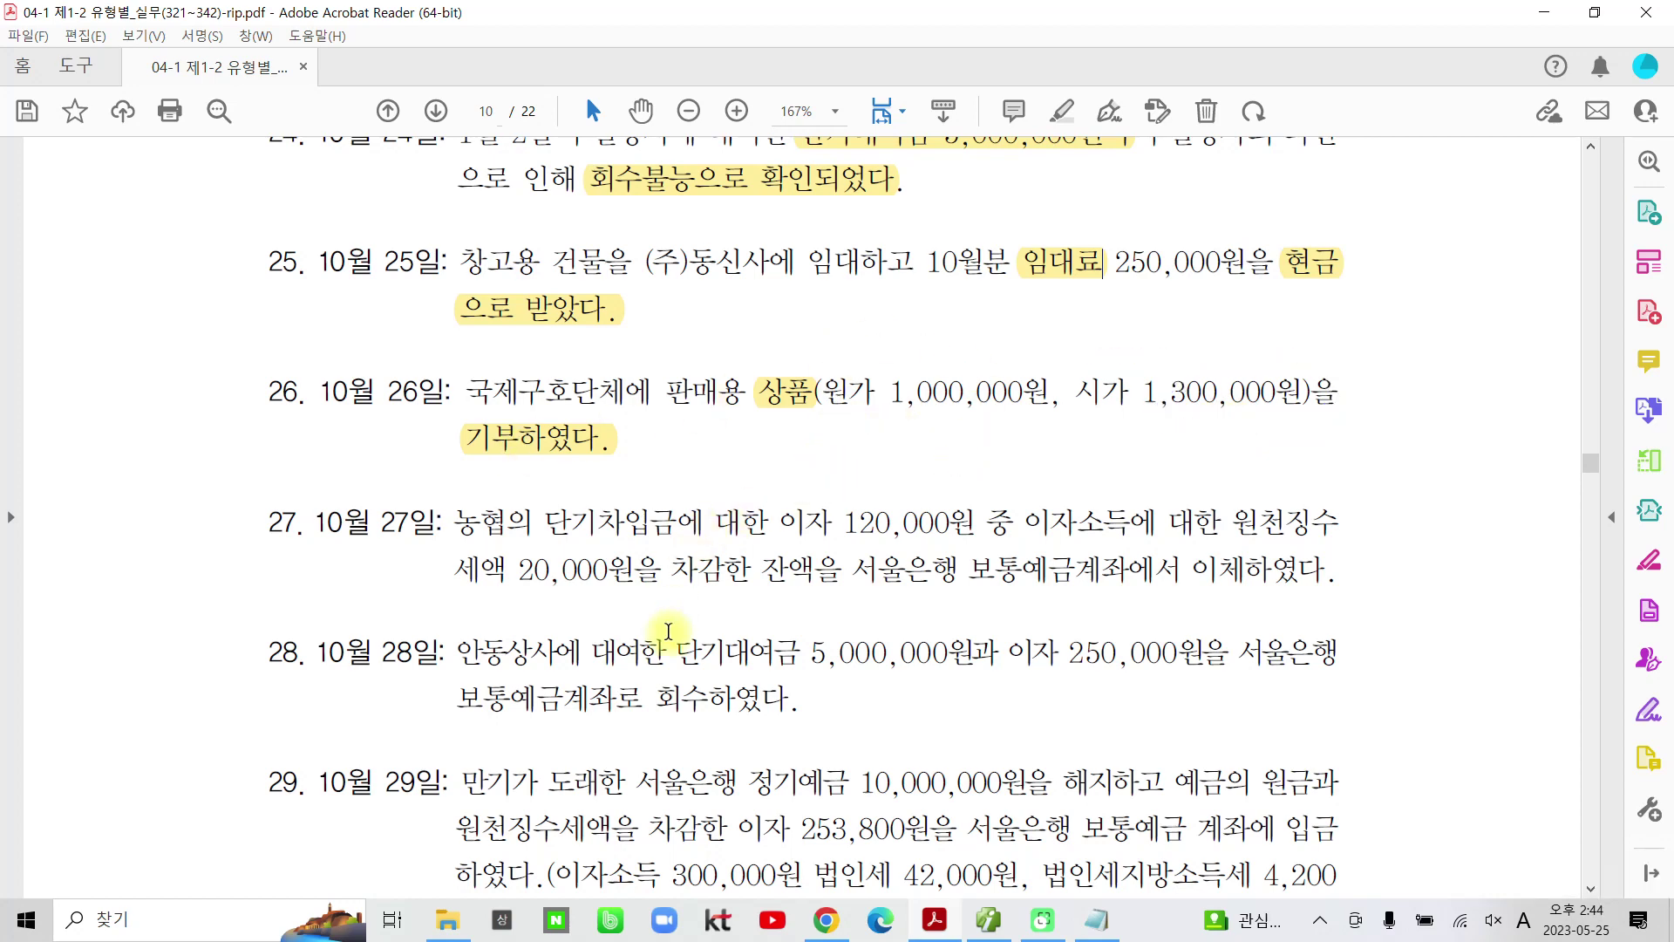
Step: Switch to the accounting program and load the October 26 vouchers in 일반전표입력
left_click(989, 920)
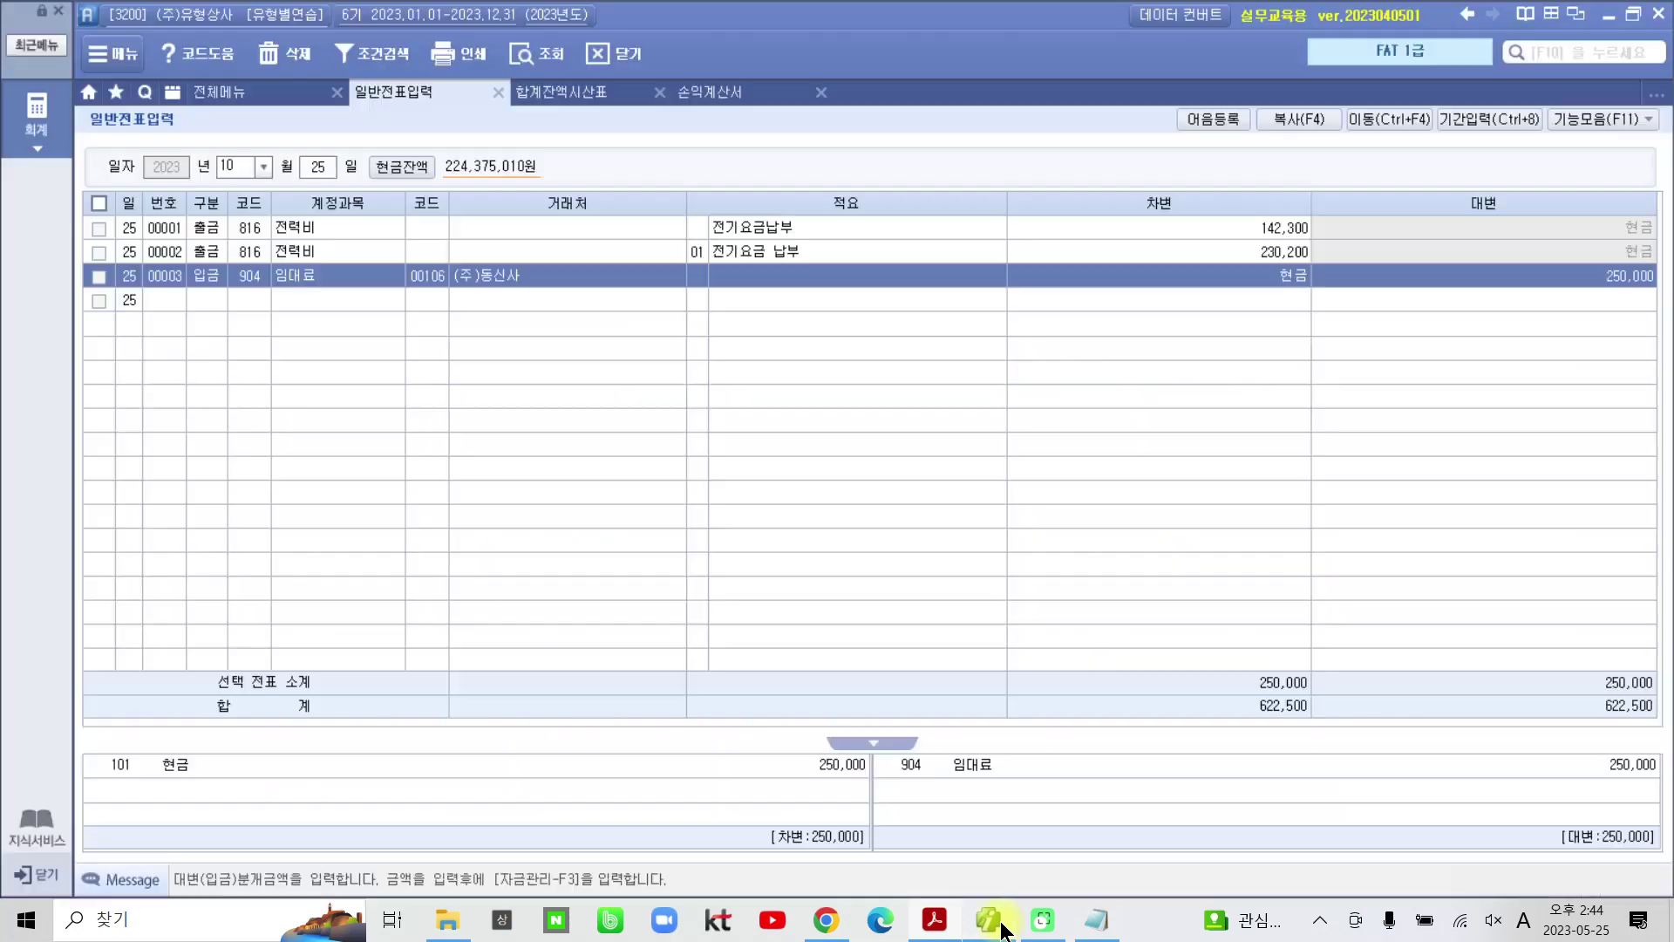
left_click(319, 167)
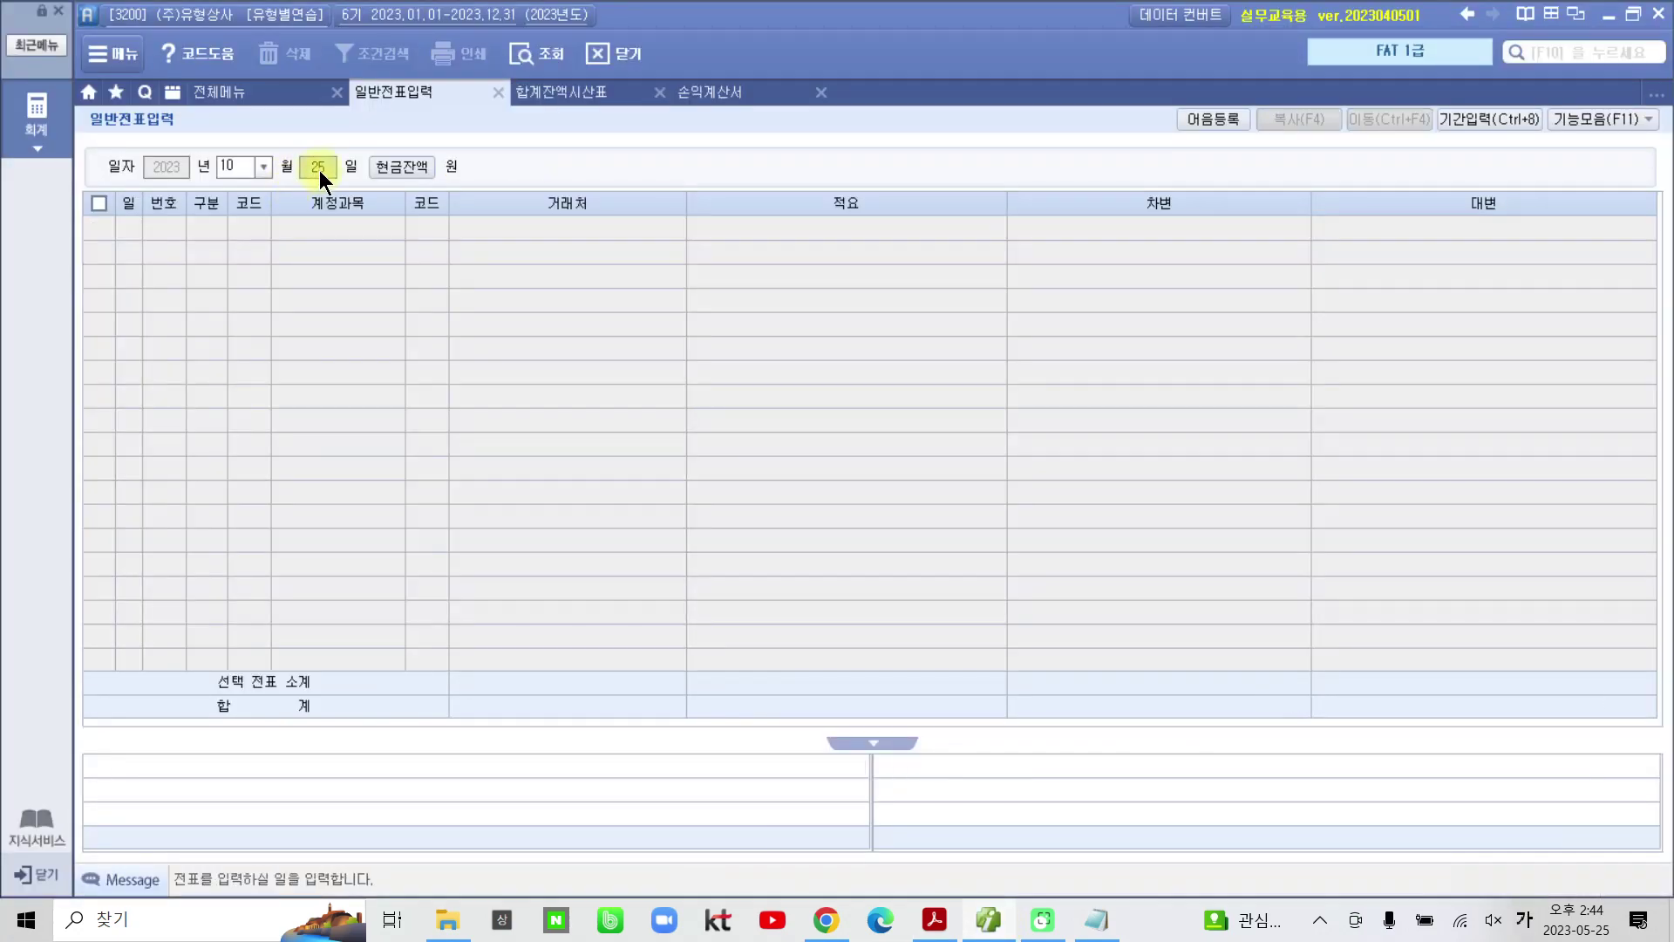
type("26")
key("Return")
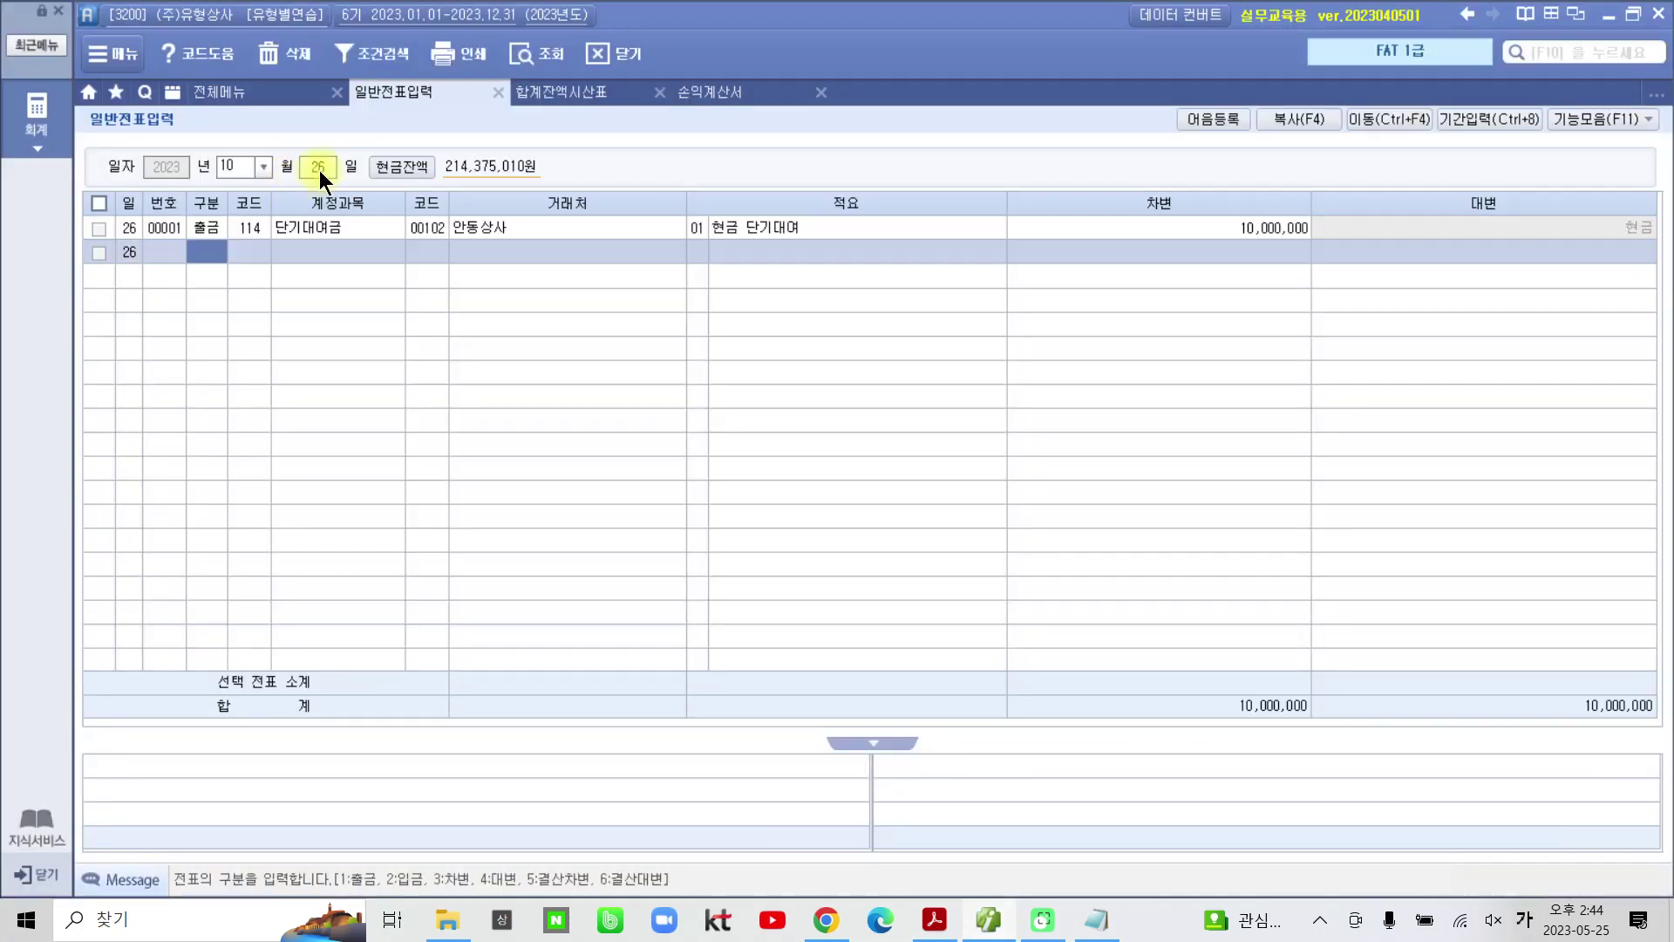
Step: Start a 차변 line with account 933 기부금, leaving the 거래처 and the 적요 number blank
type("3")
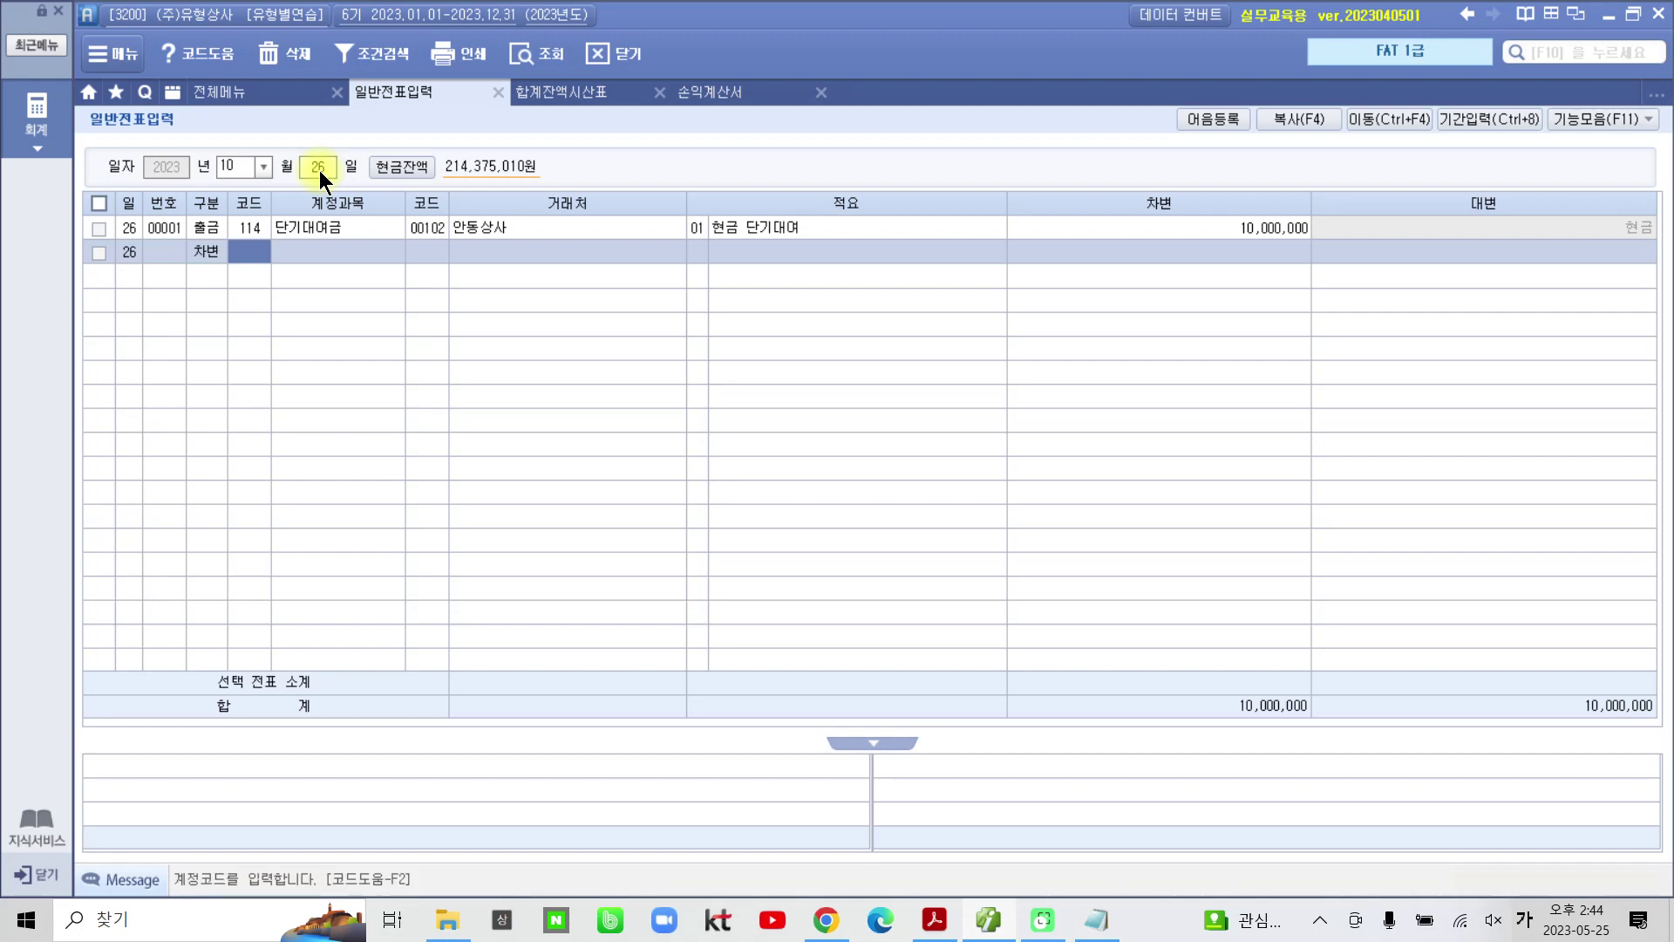
type("기부")
key("Return")
key("Down")
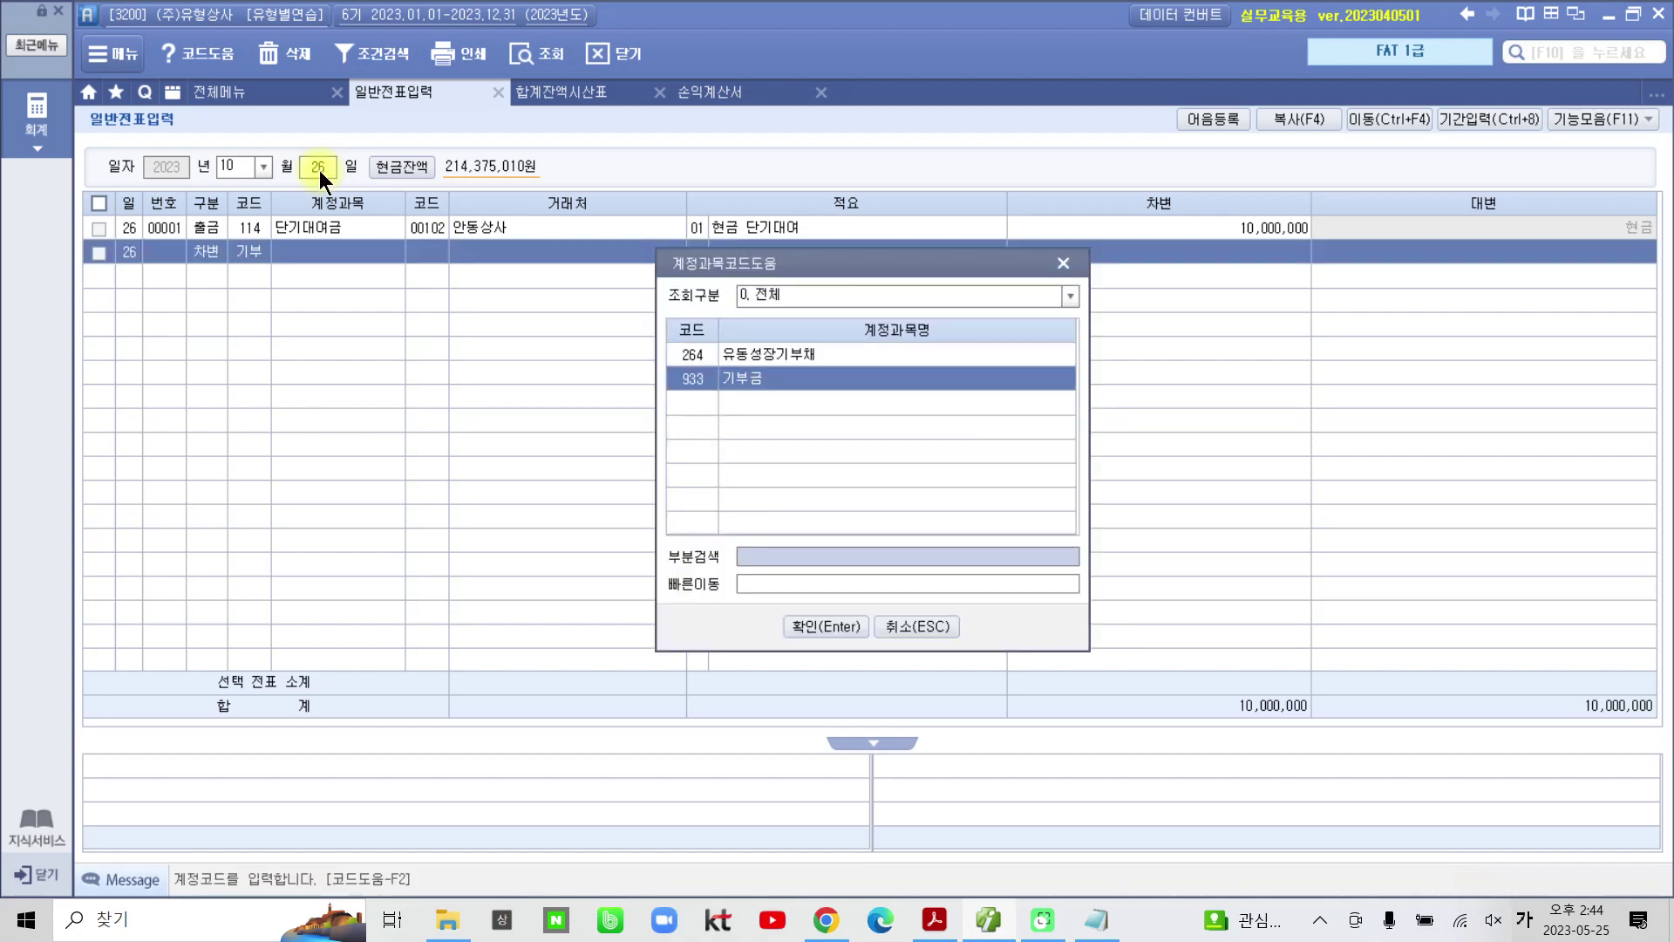
key("Return")
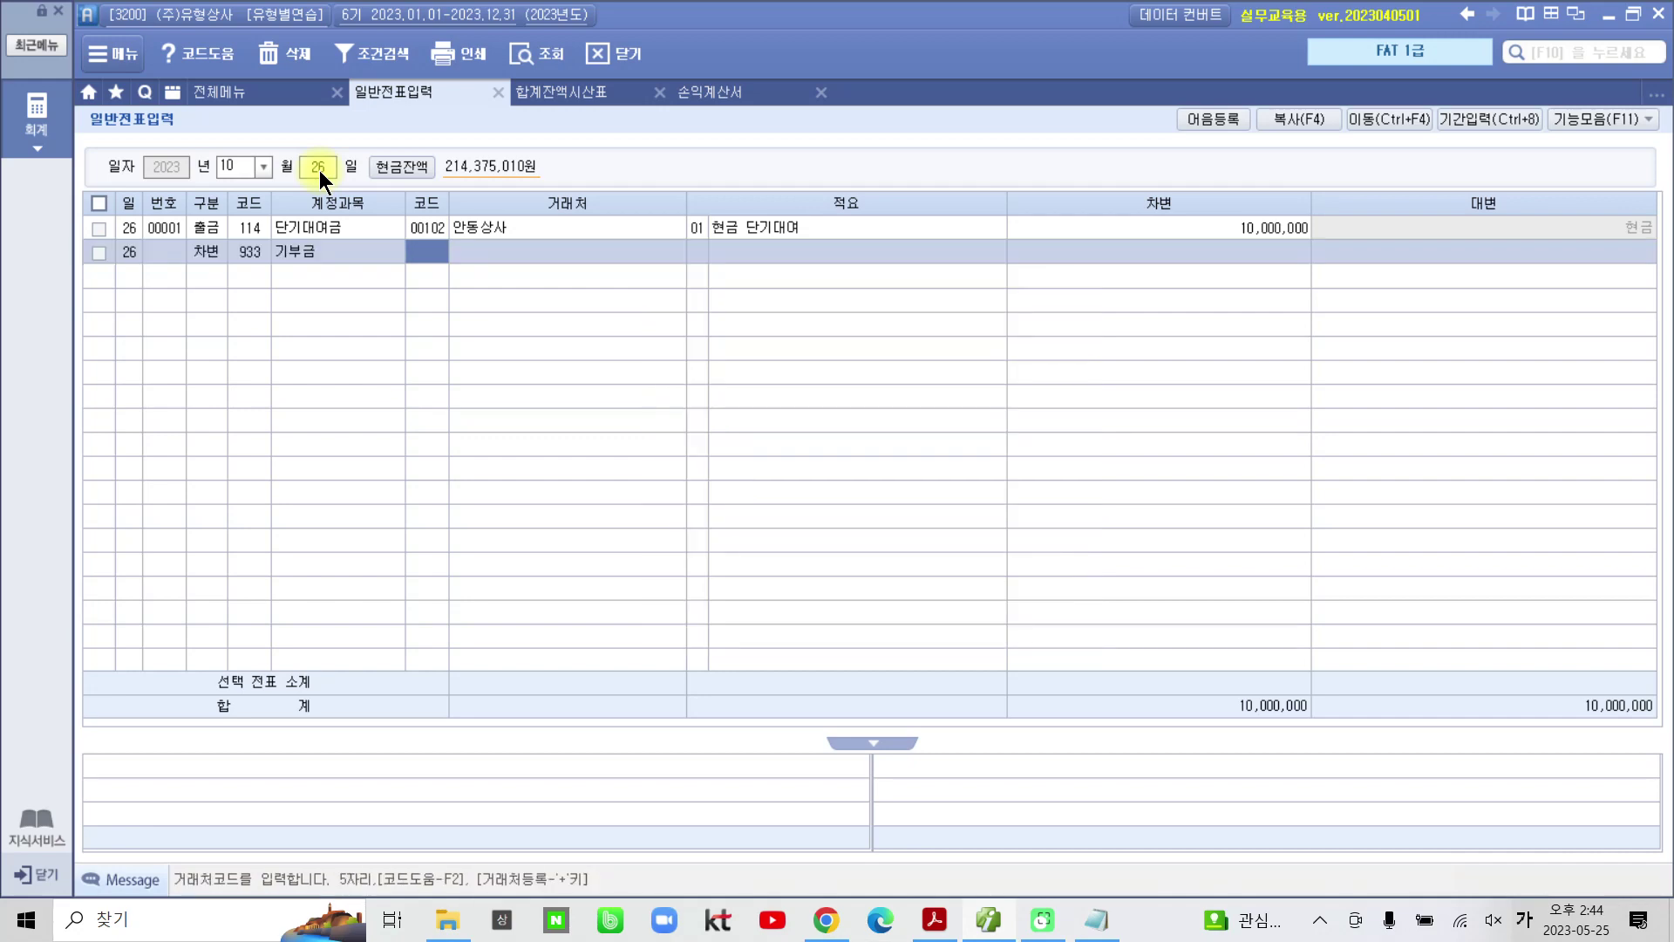
key("Return")
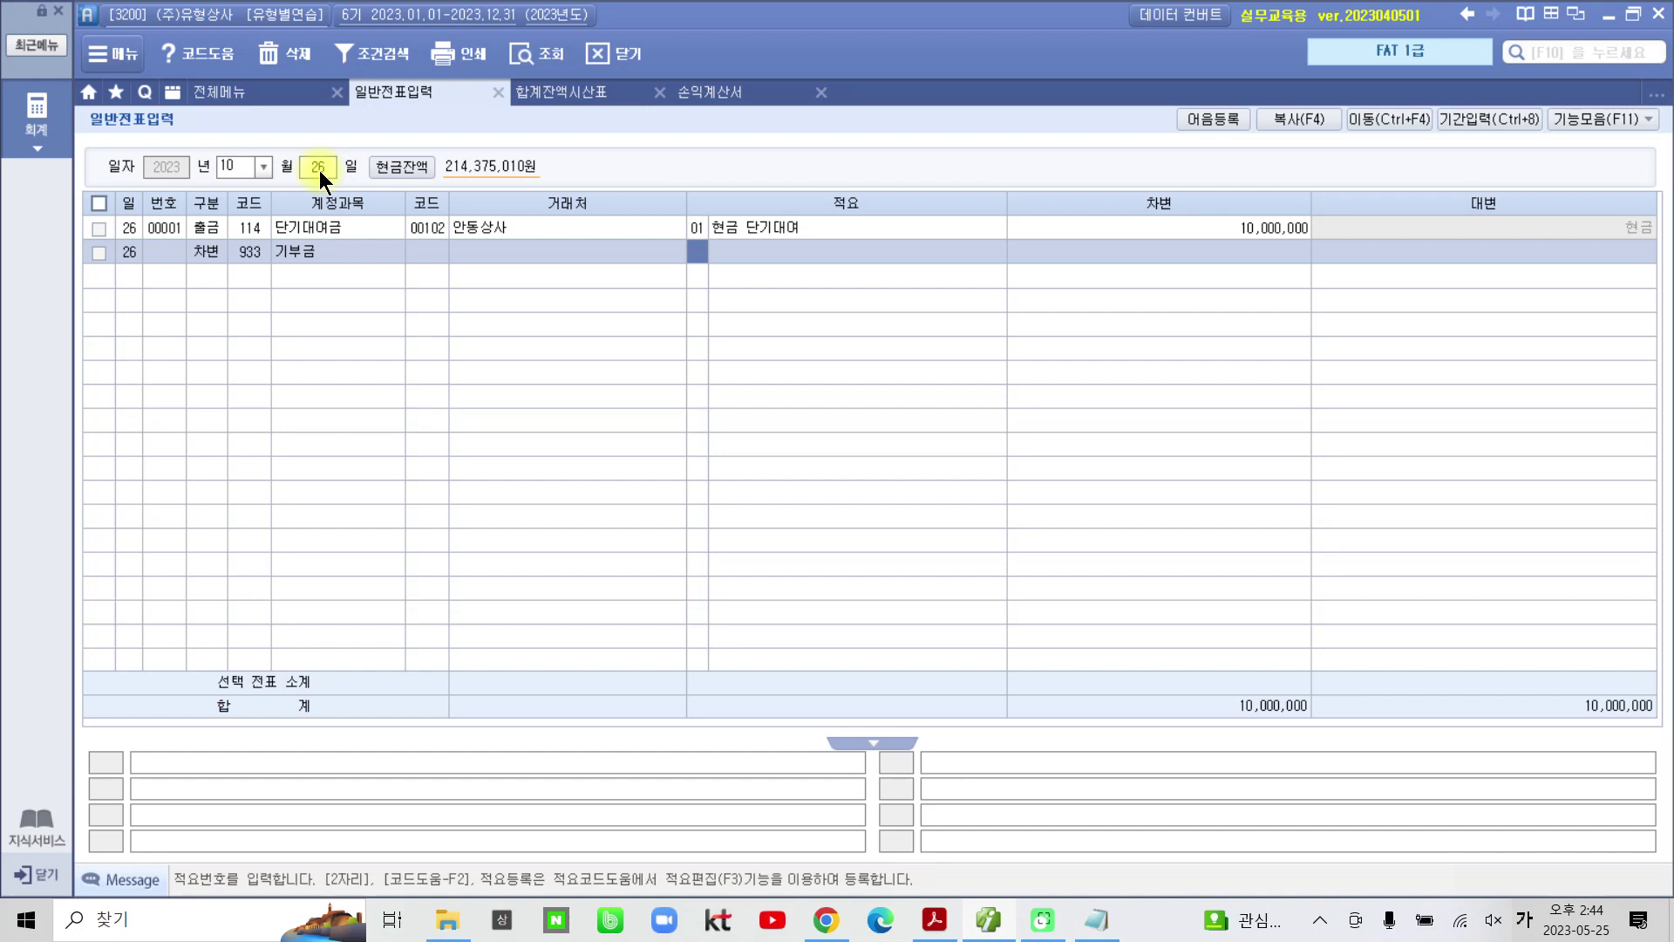
key("Return")
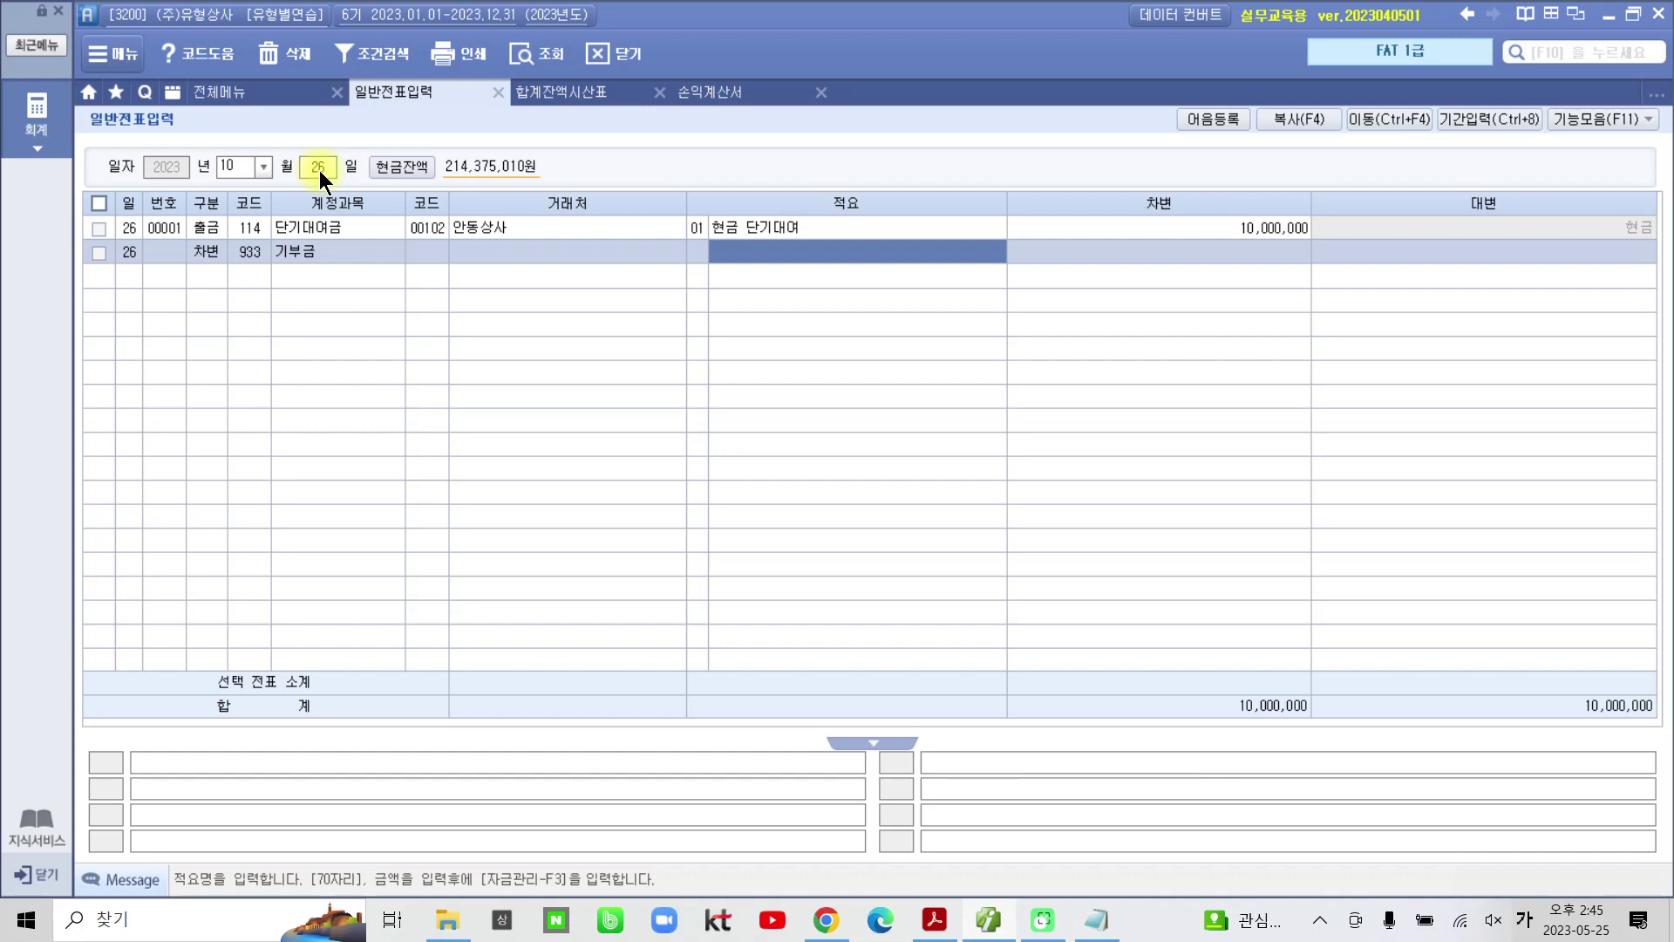
Step: Enter 상품기부 as the 적요 of the 기부금 line and 1,000,000 as its 차변 amount
type("상")
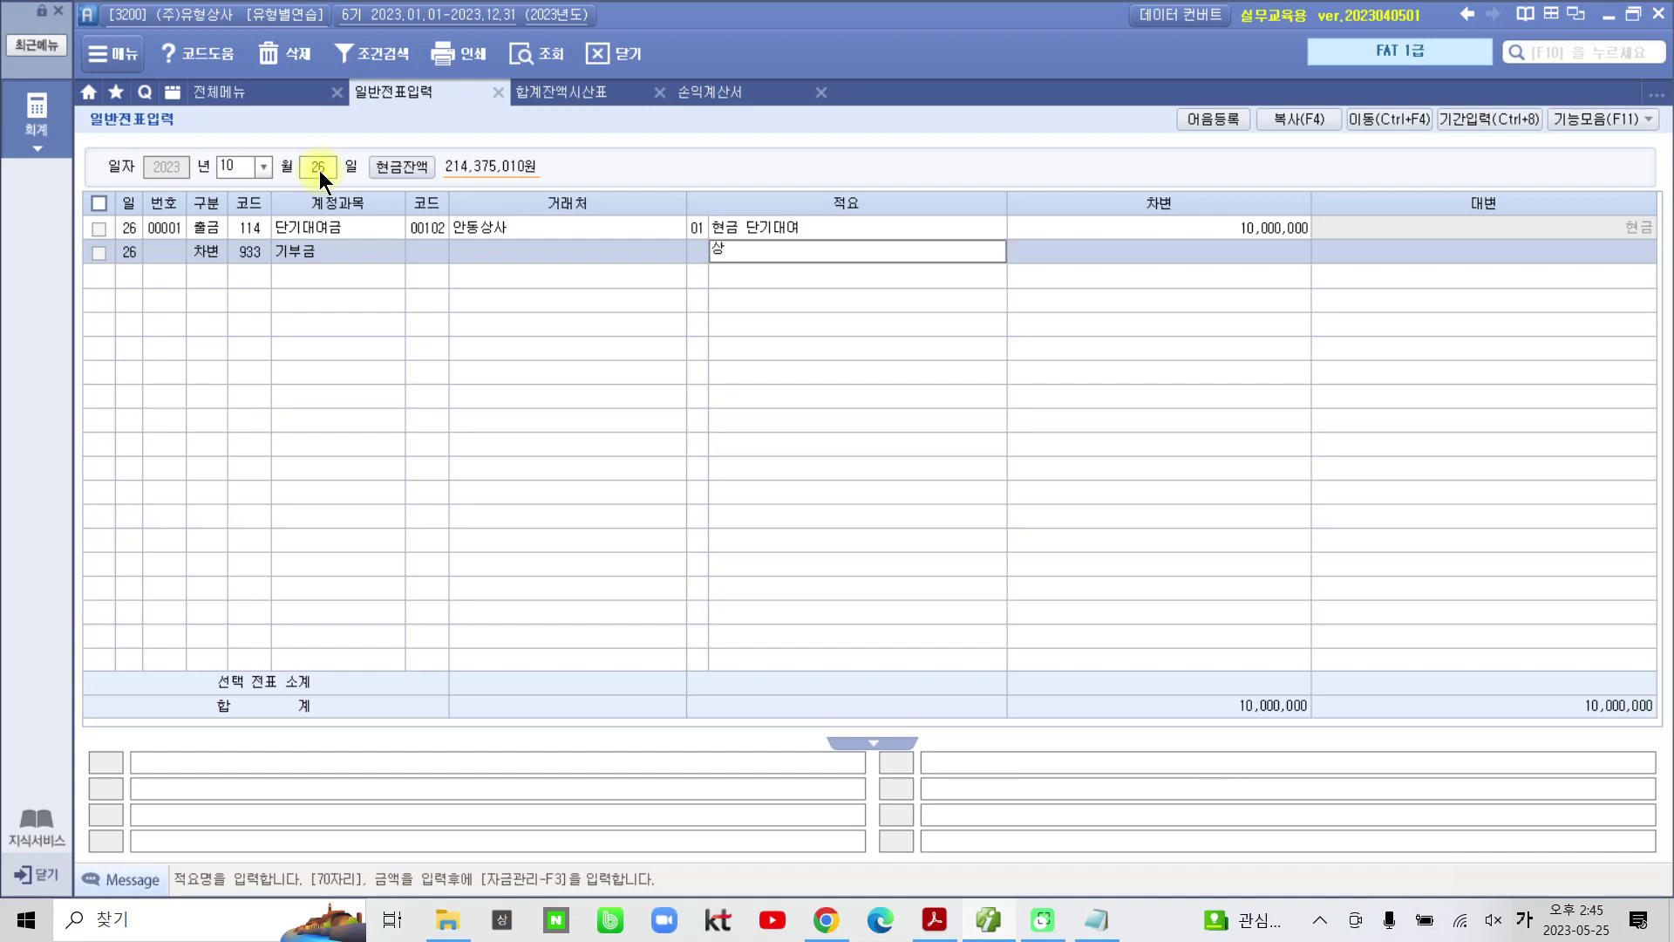
type("품기부")
key("Return")
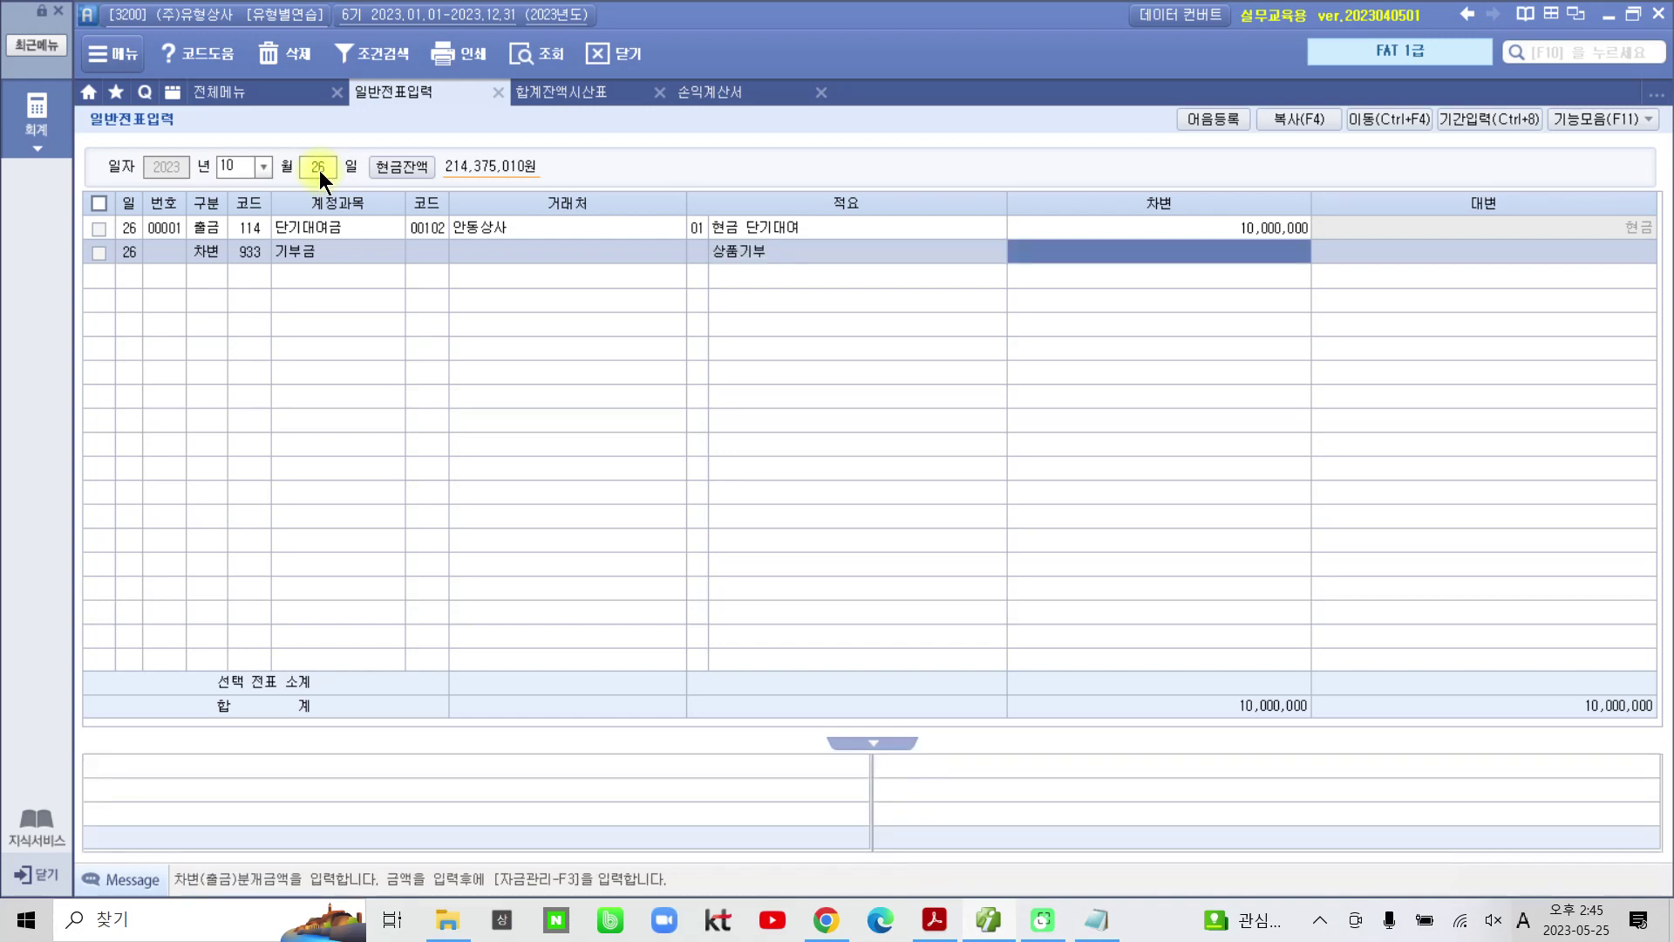
type("1")
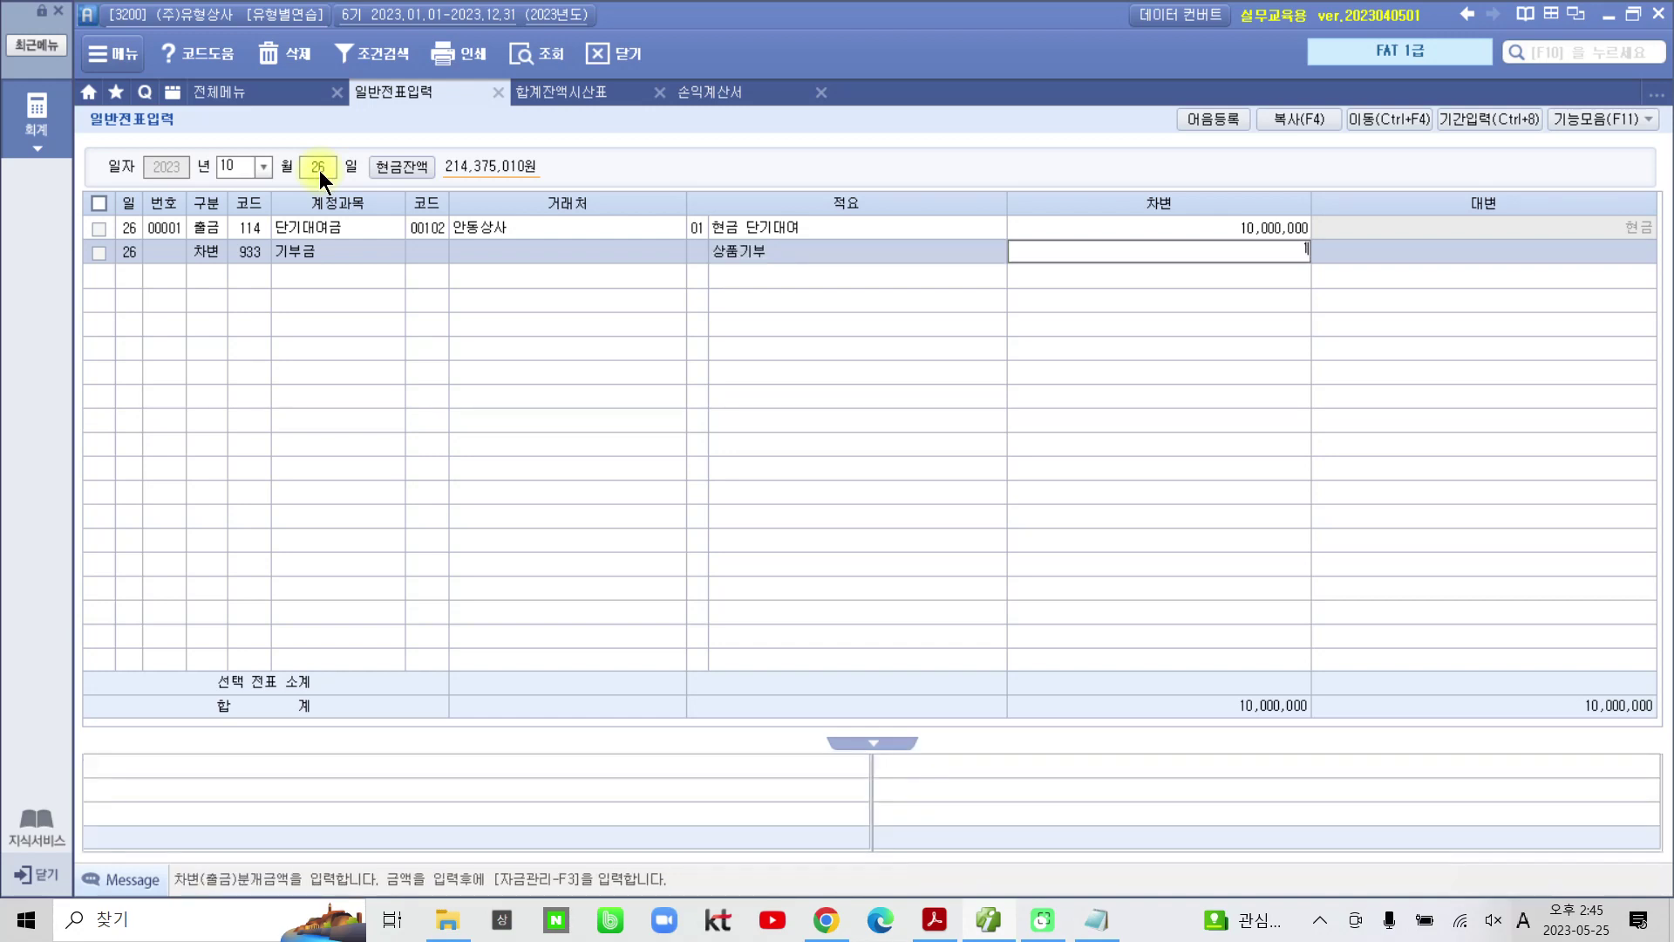
type(",000,000")
key("Return")
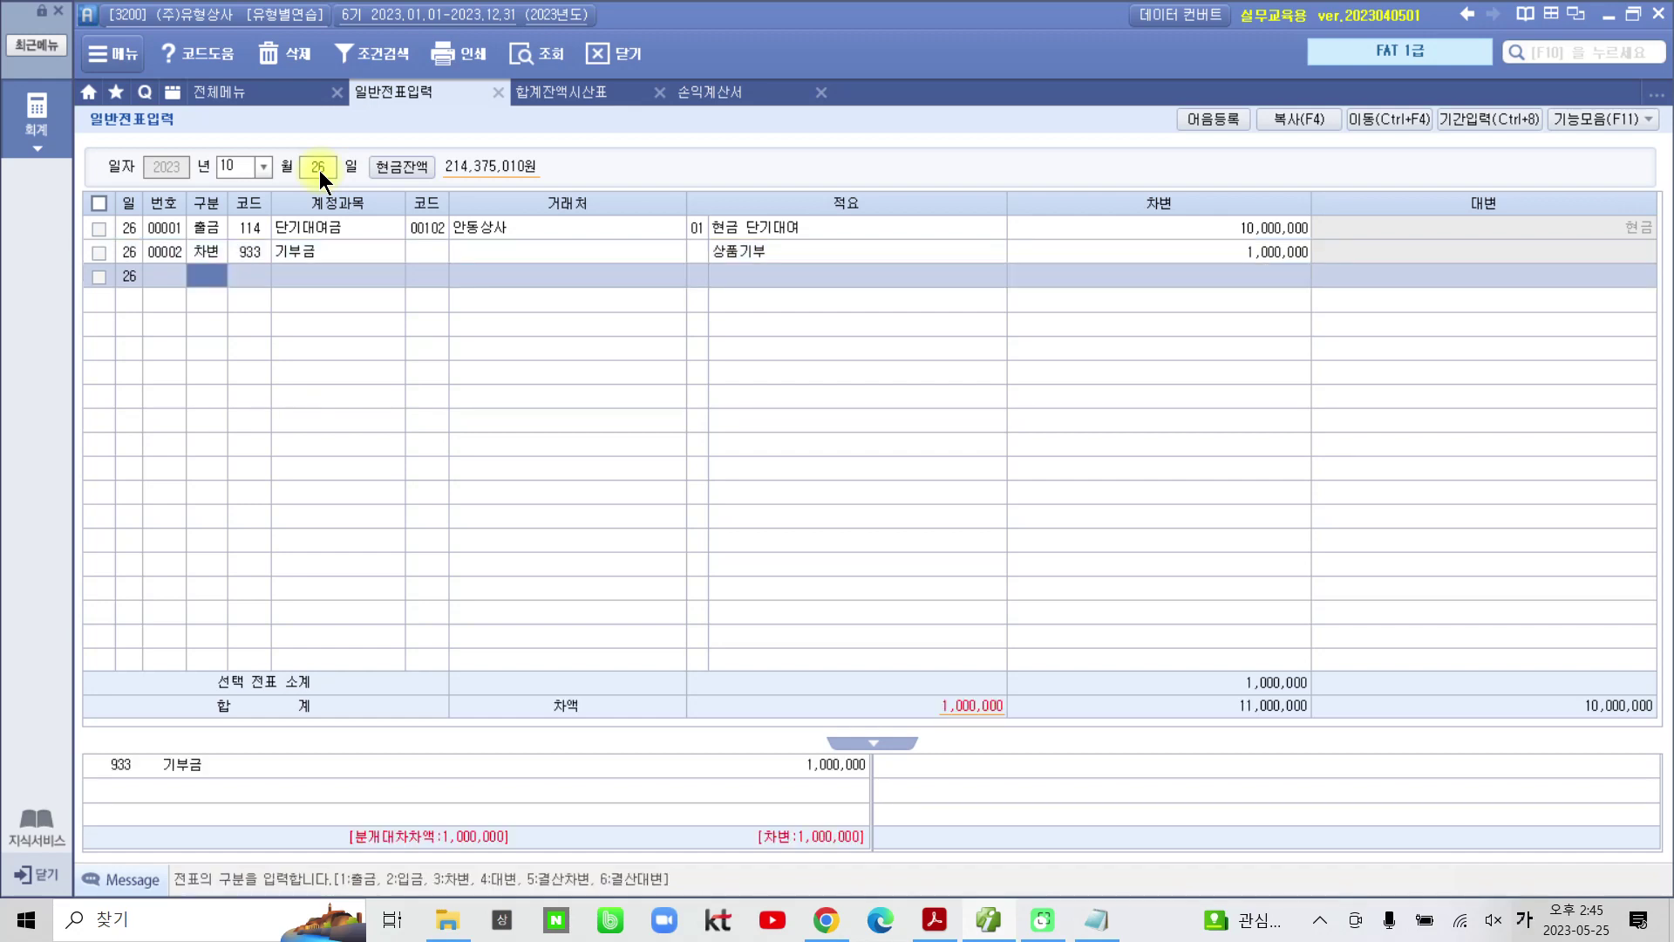
Step: Add a 대변 line for account 146 상품 with the 적요 상품기부 and an amount of 1,000,000
type("4")
type("상품")
key("Return")
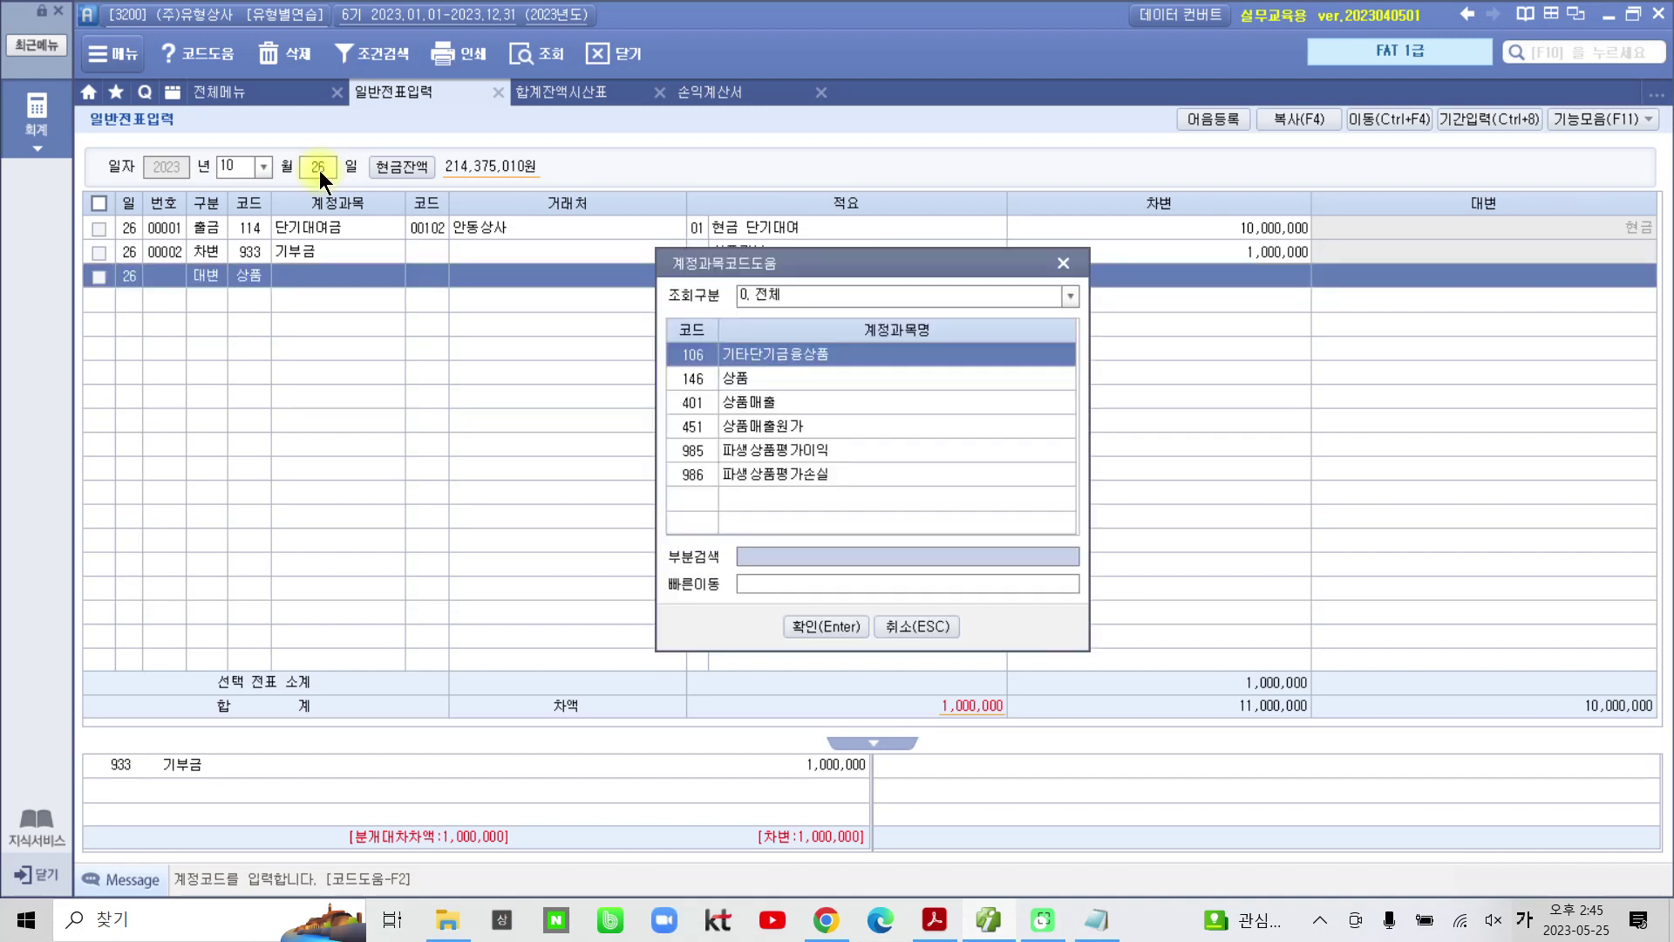
key("Down")
key("Return")
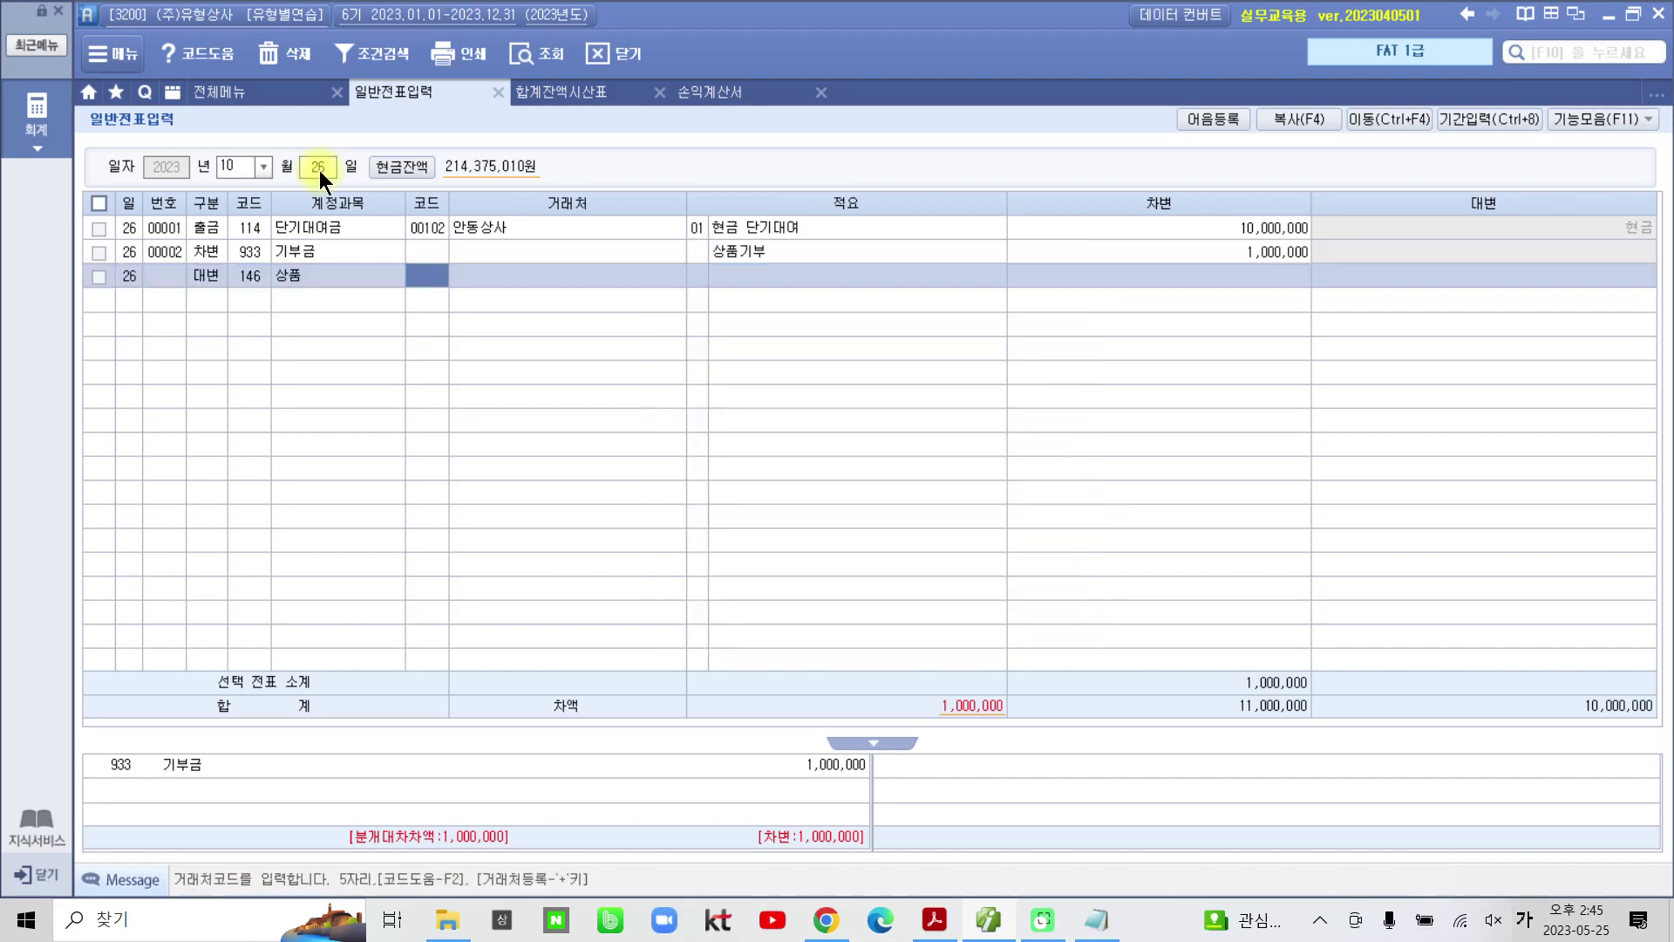
key("Return")
key("Return")
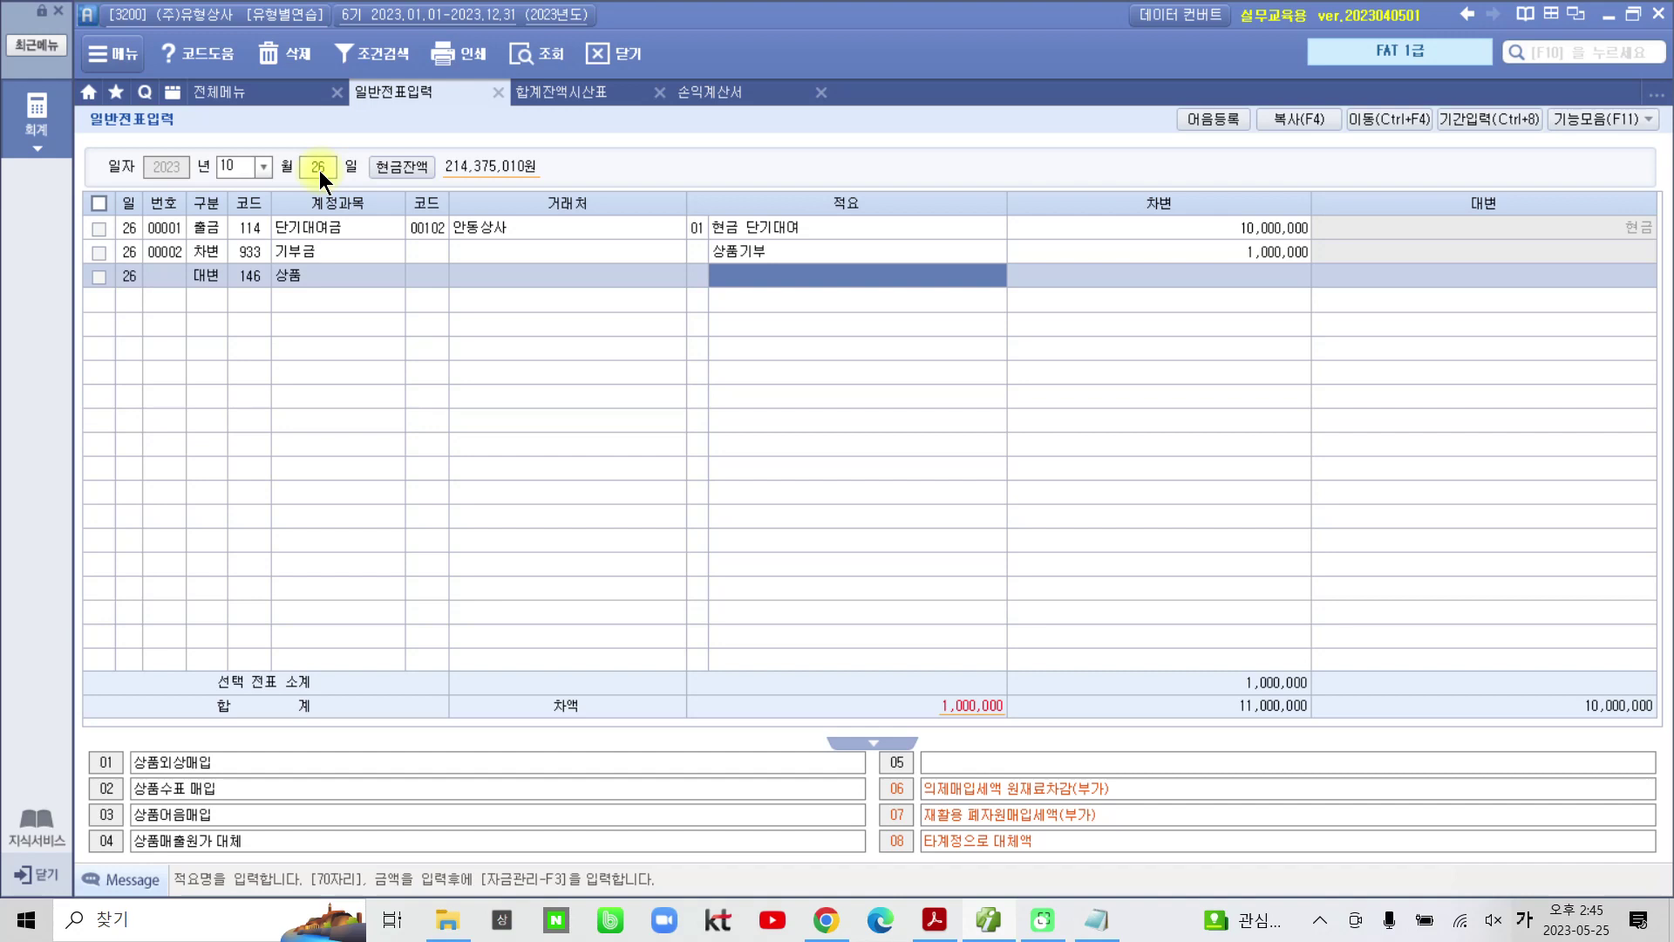
key("Return")
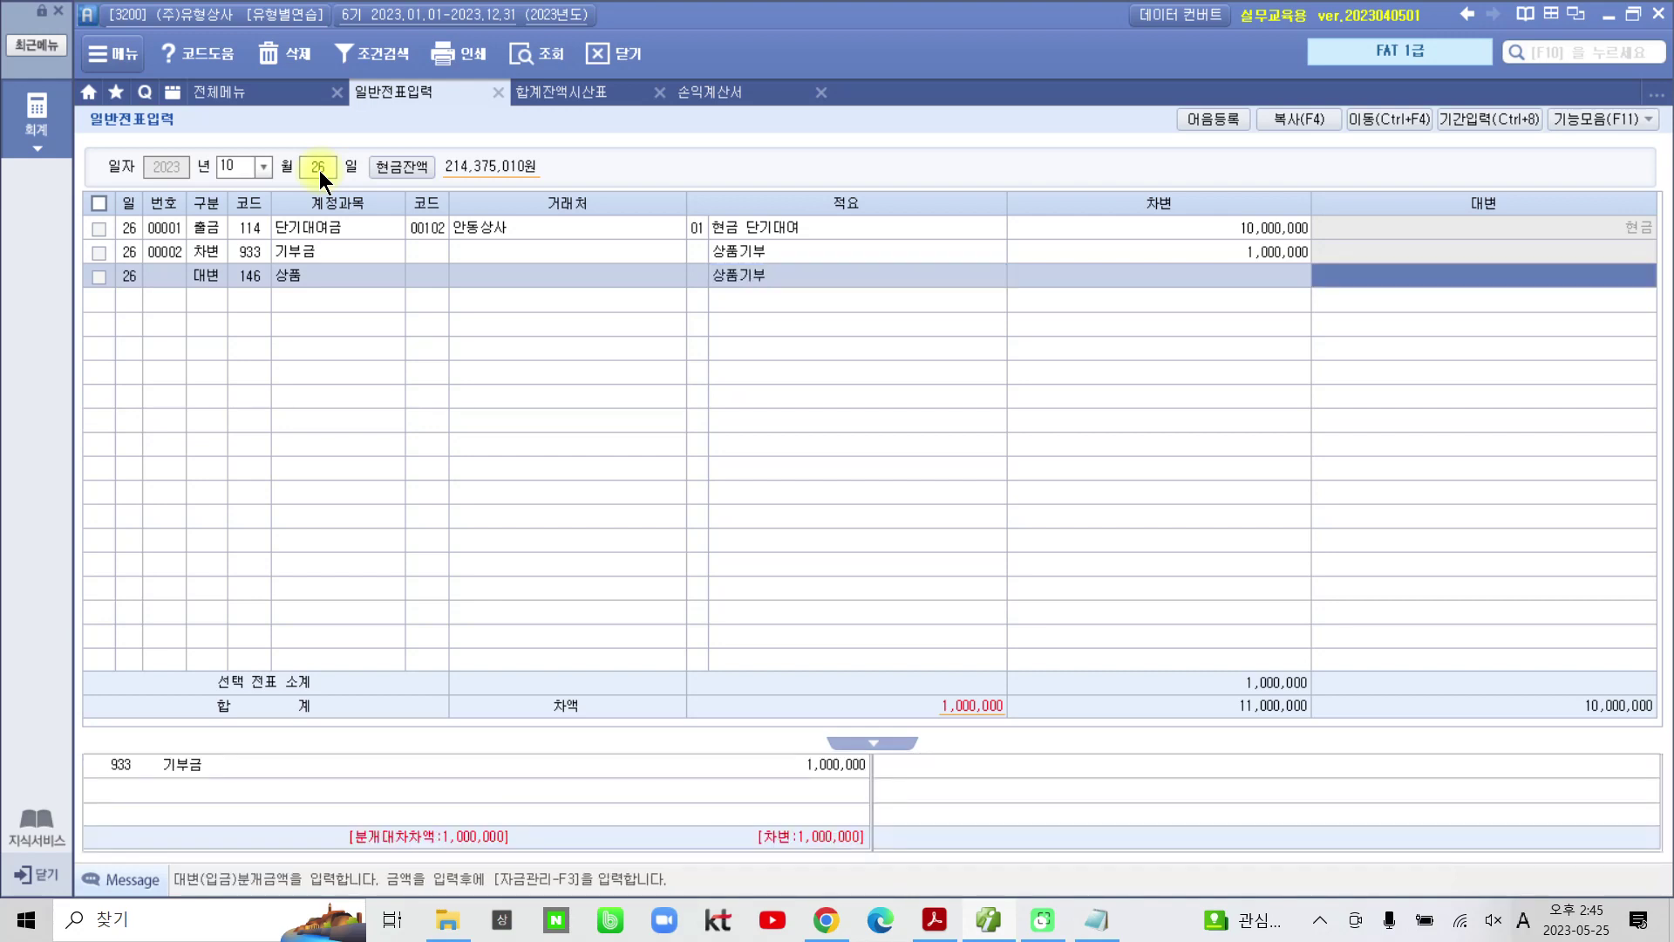
type("1,000,000")
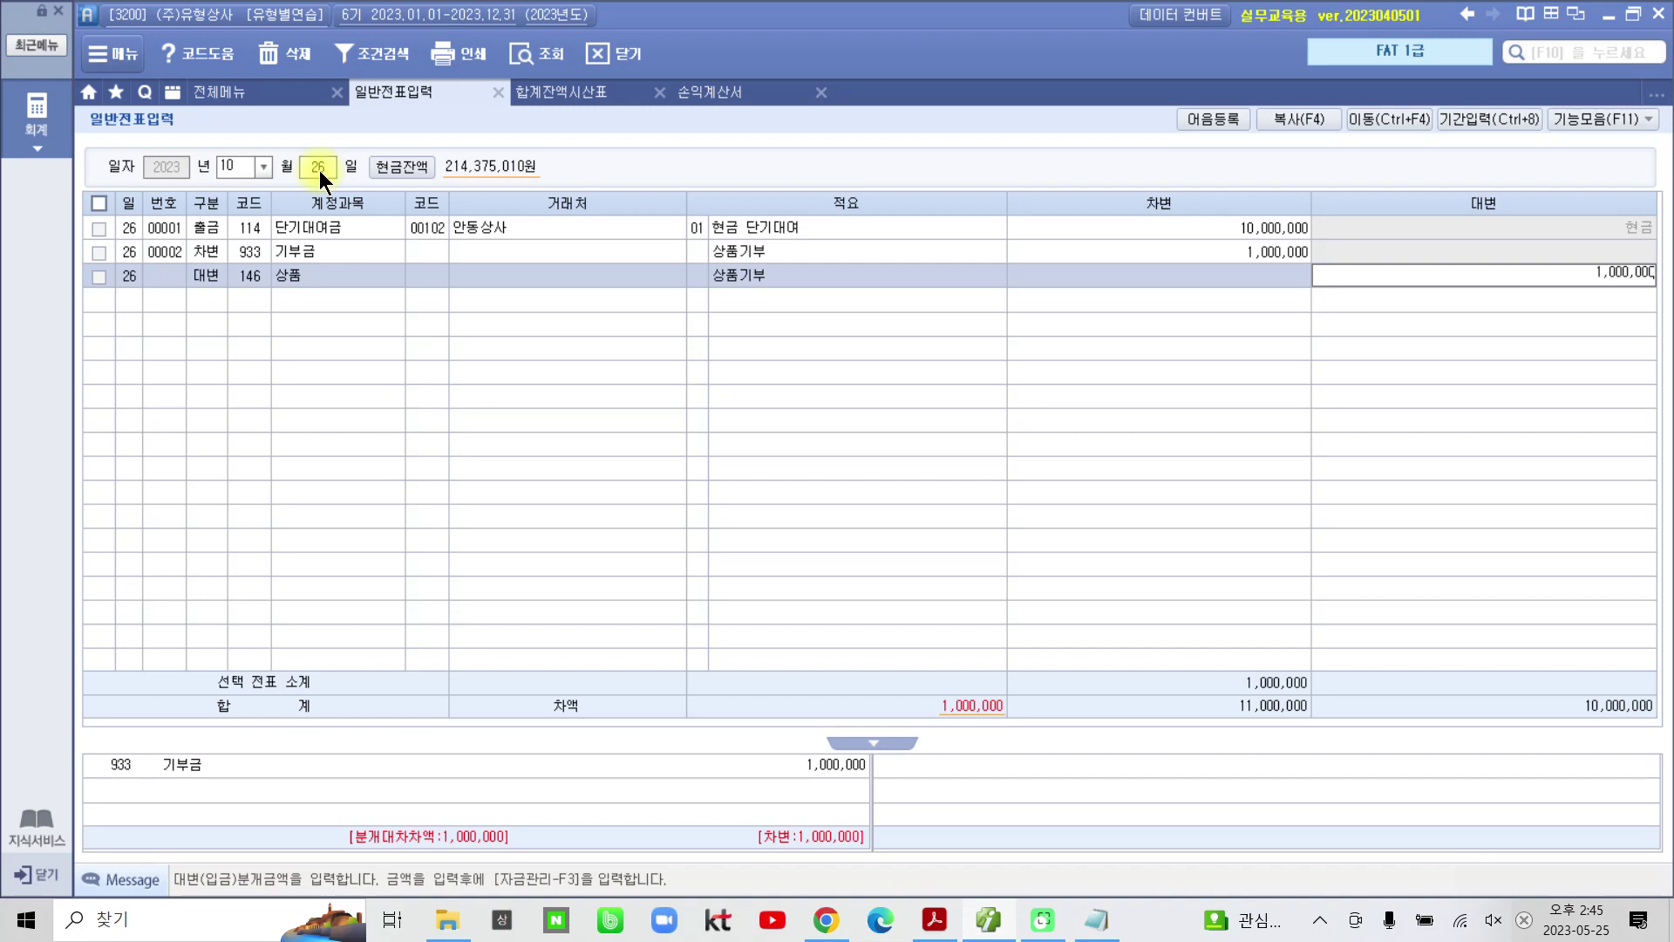
key("Return")
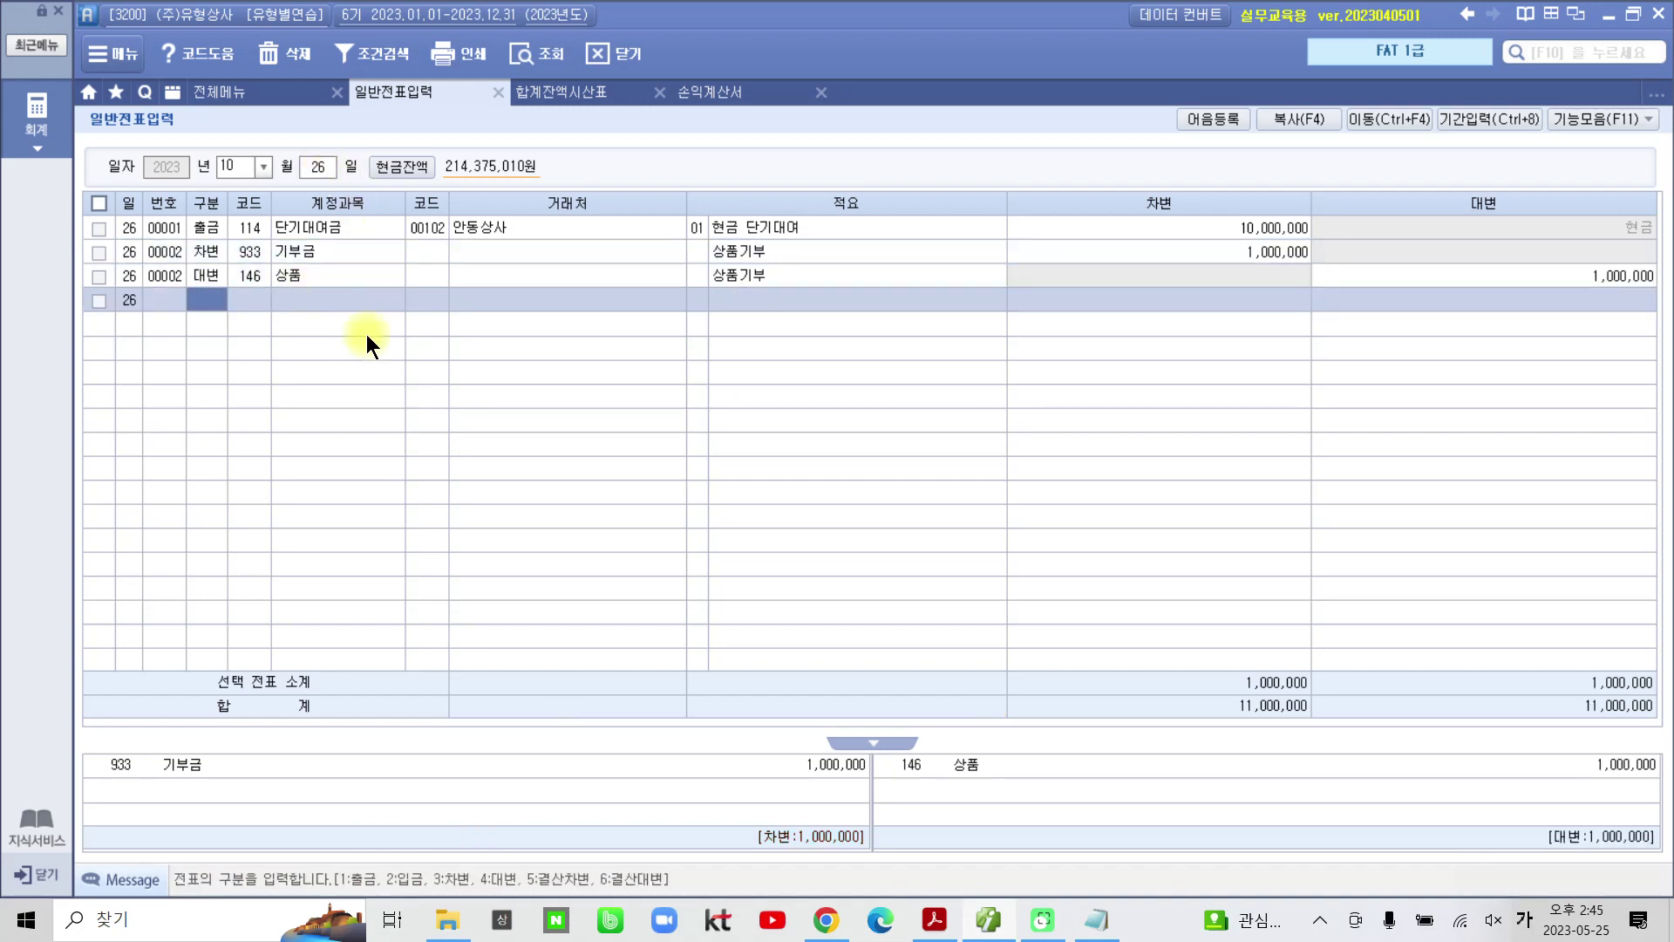
left_click(1369, 274)
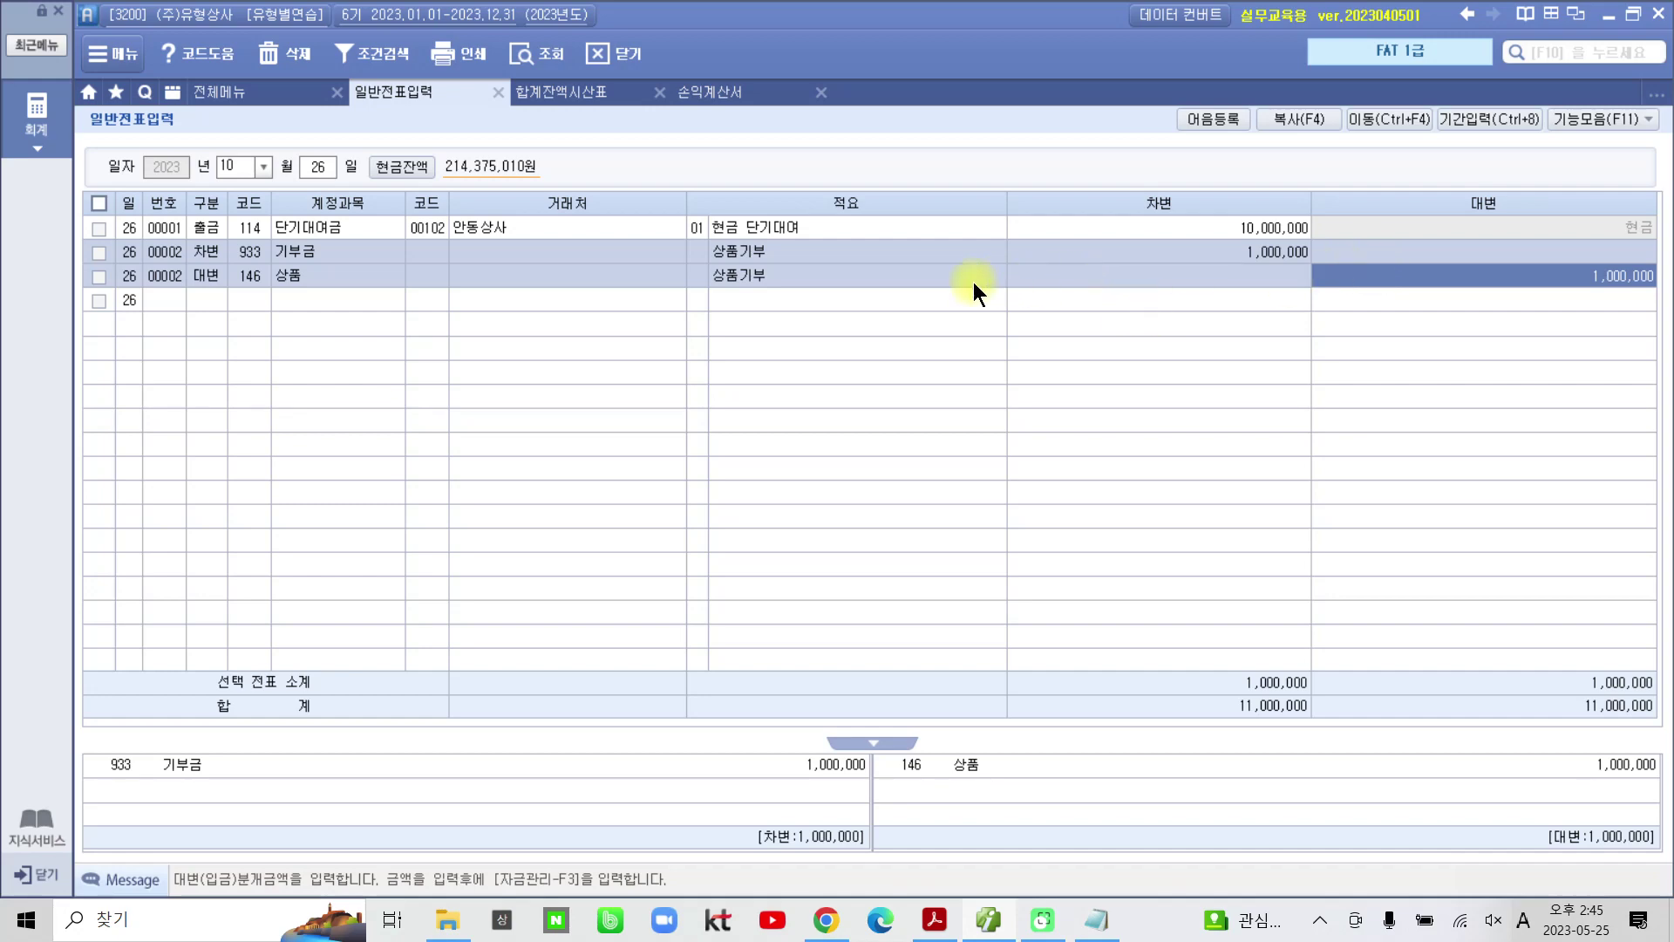
Step: Refresh the 손익계산서 and examine the current-year 기부금 entry under 영업외비용
left_click(719, 96)
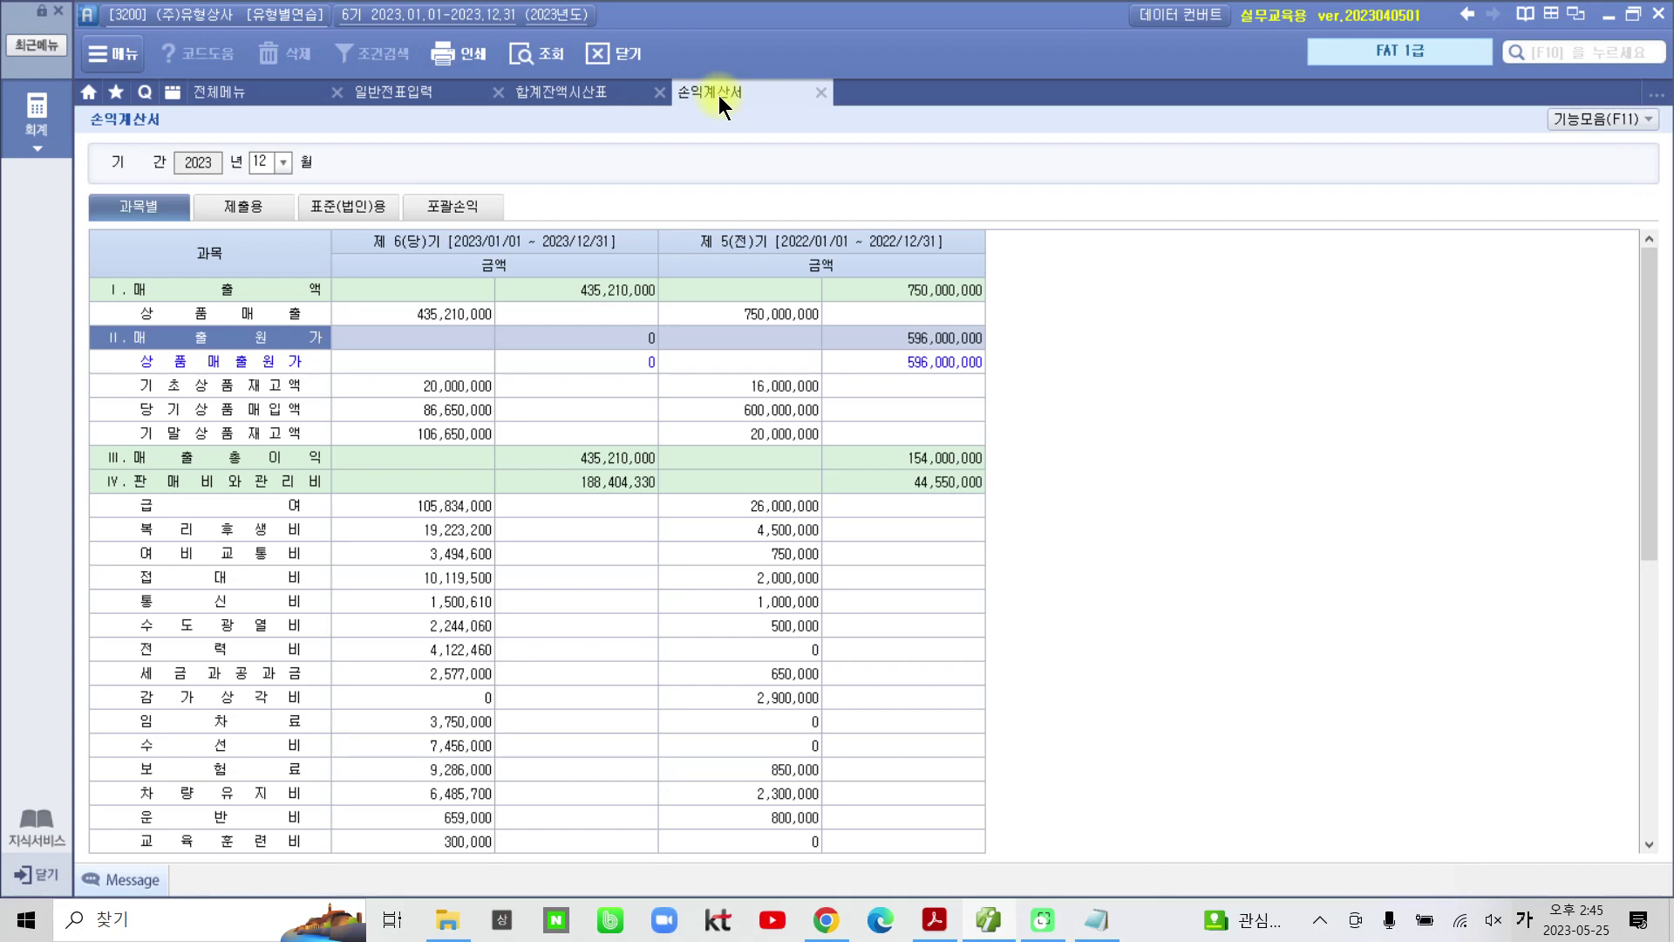
left_click(546, 65)
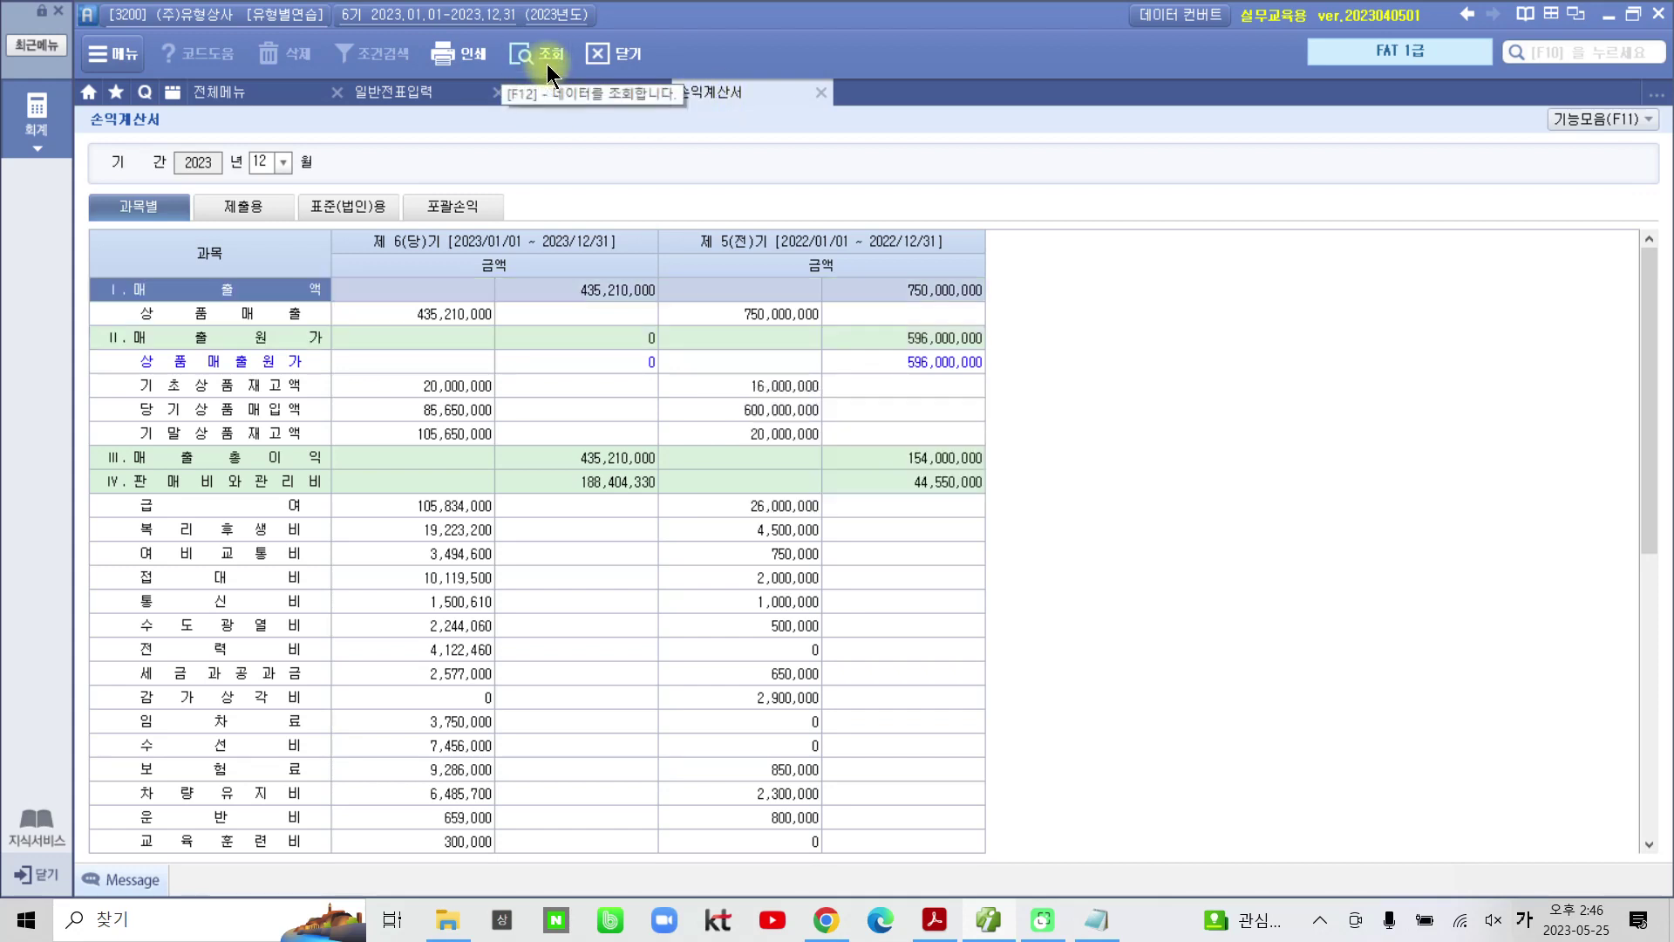
left_click(547, 67)
left_click(453, 599)
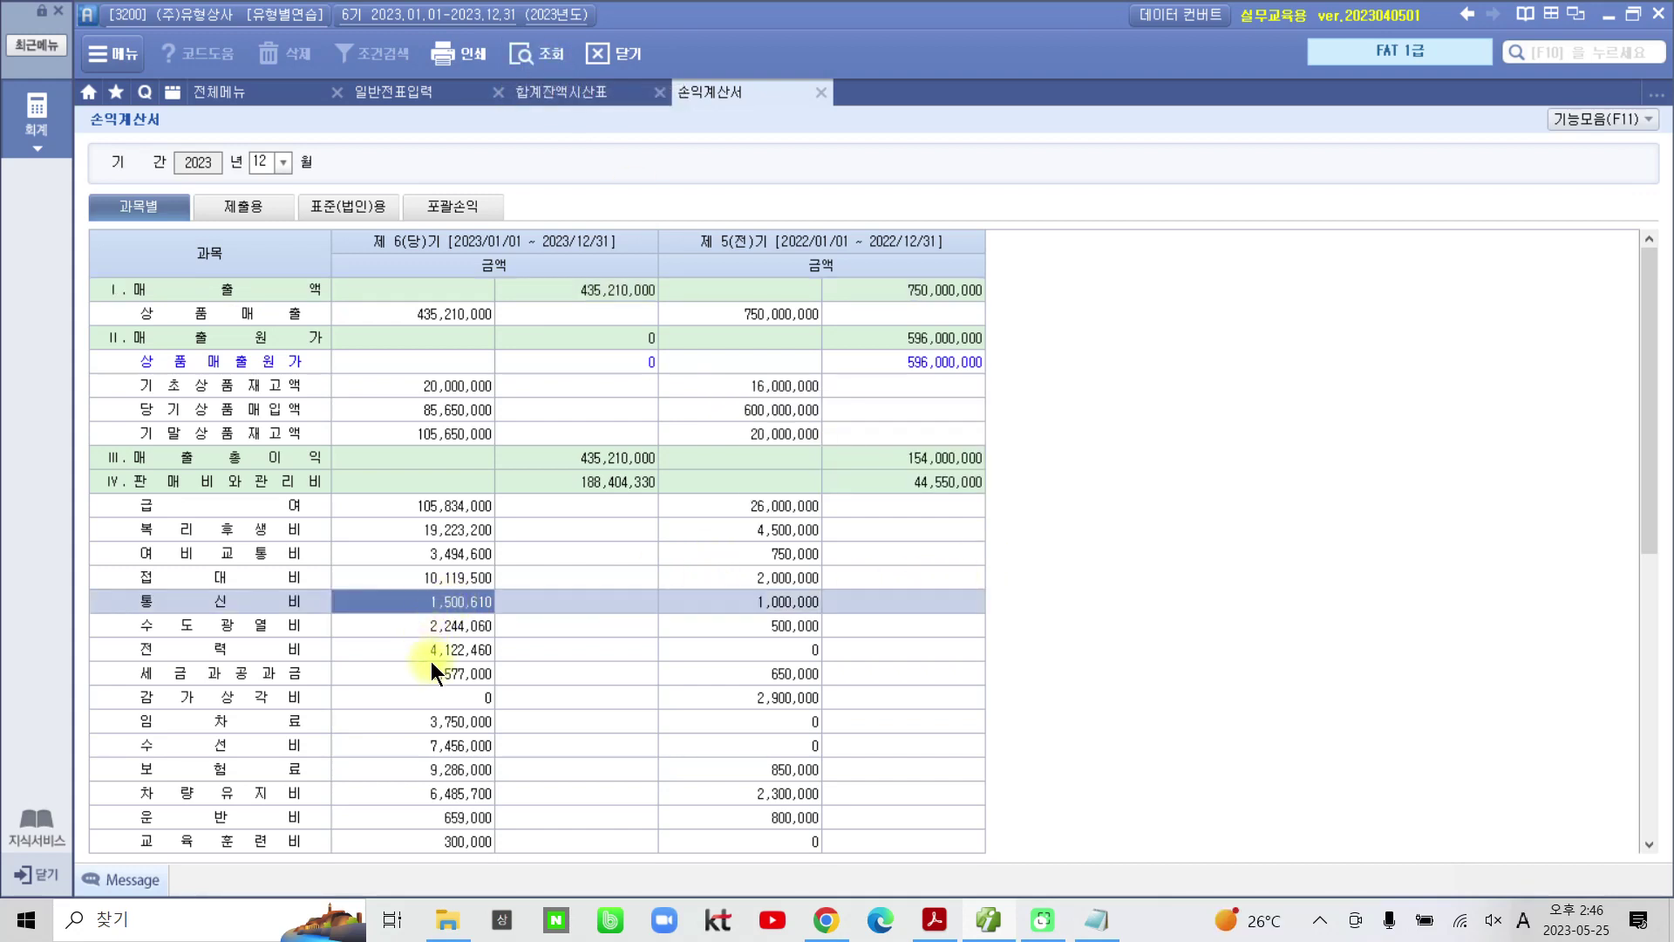
scroll(431, 661, "down", 7)
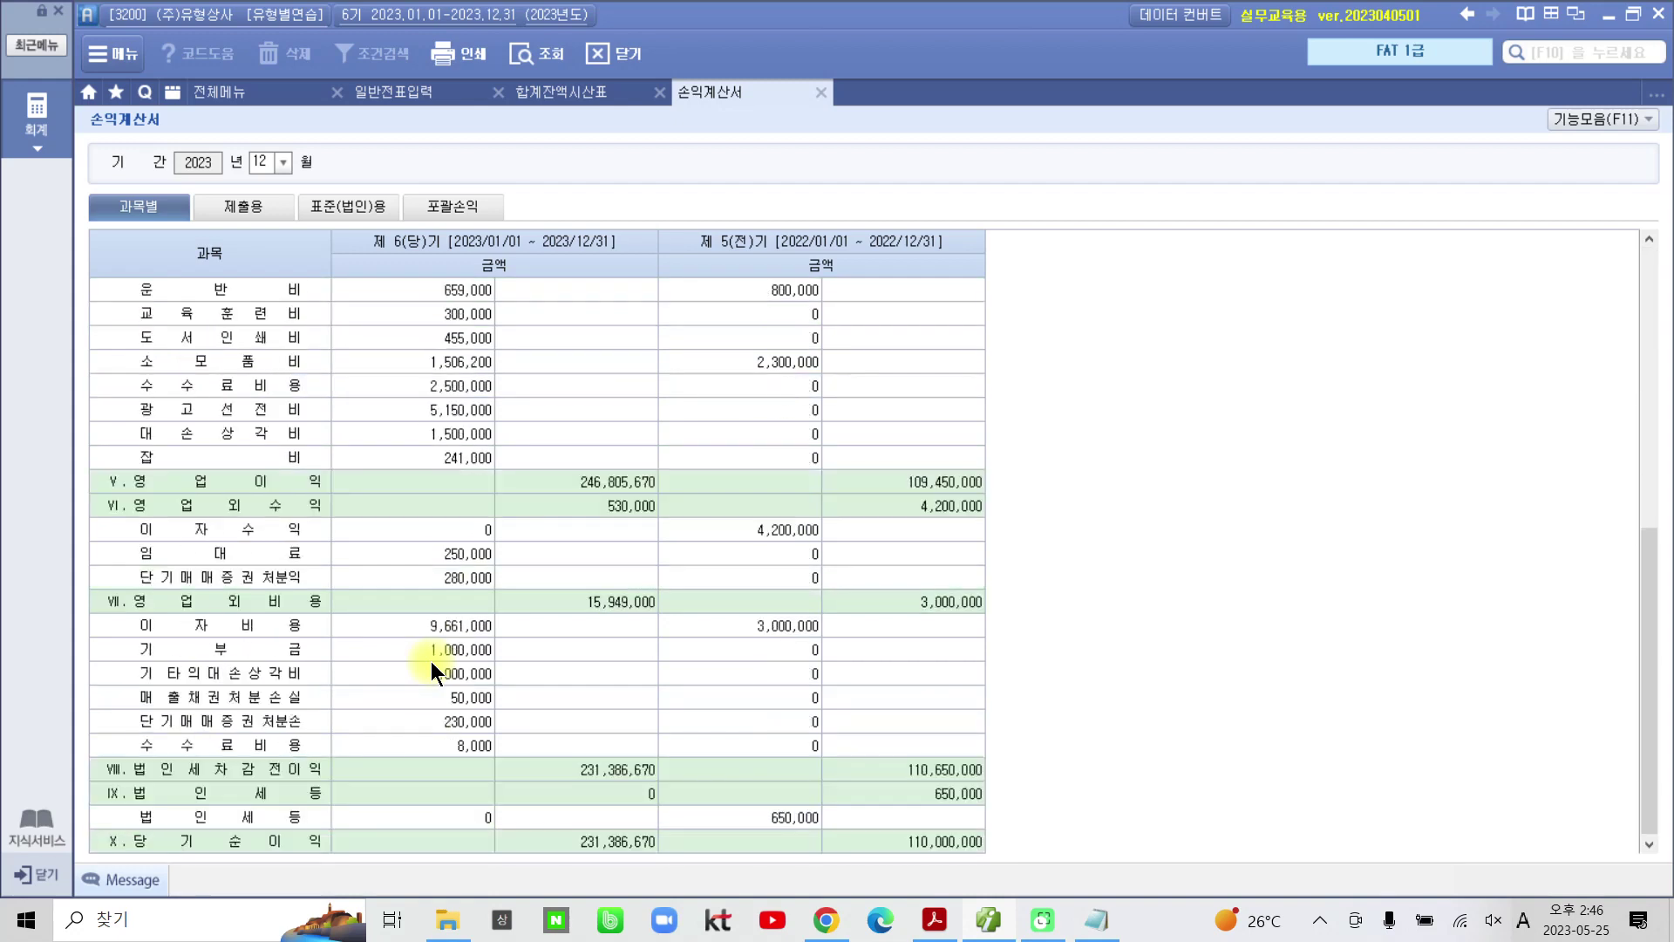
left_click(128, 645)
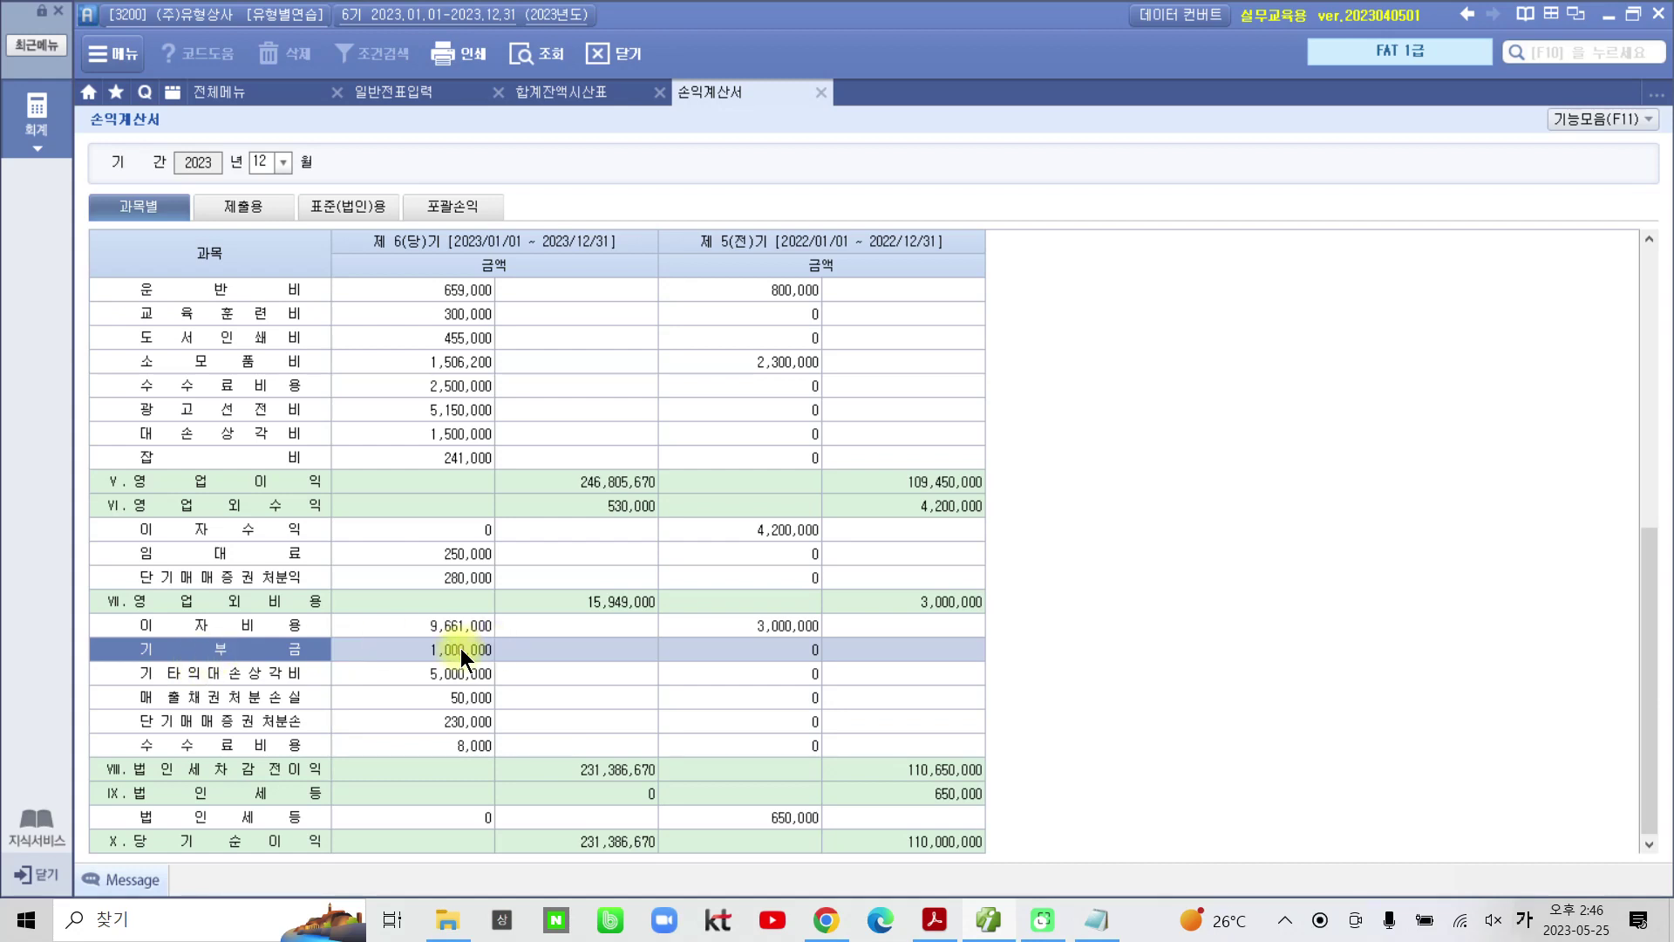
left_click(433, 651)
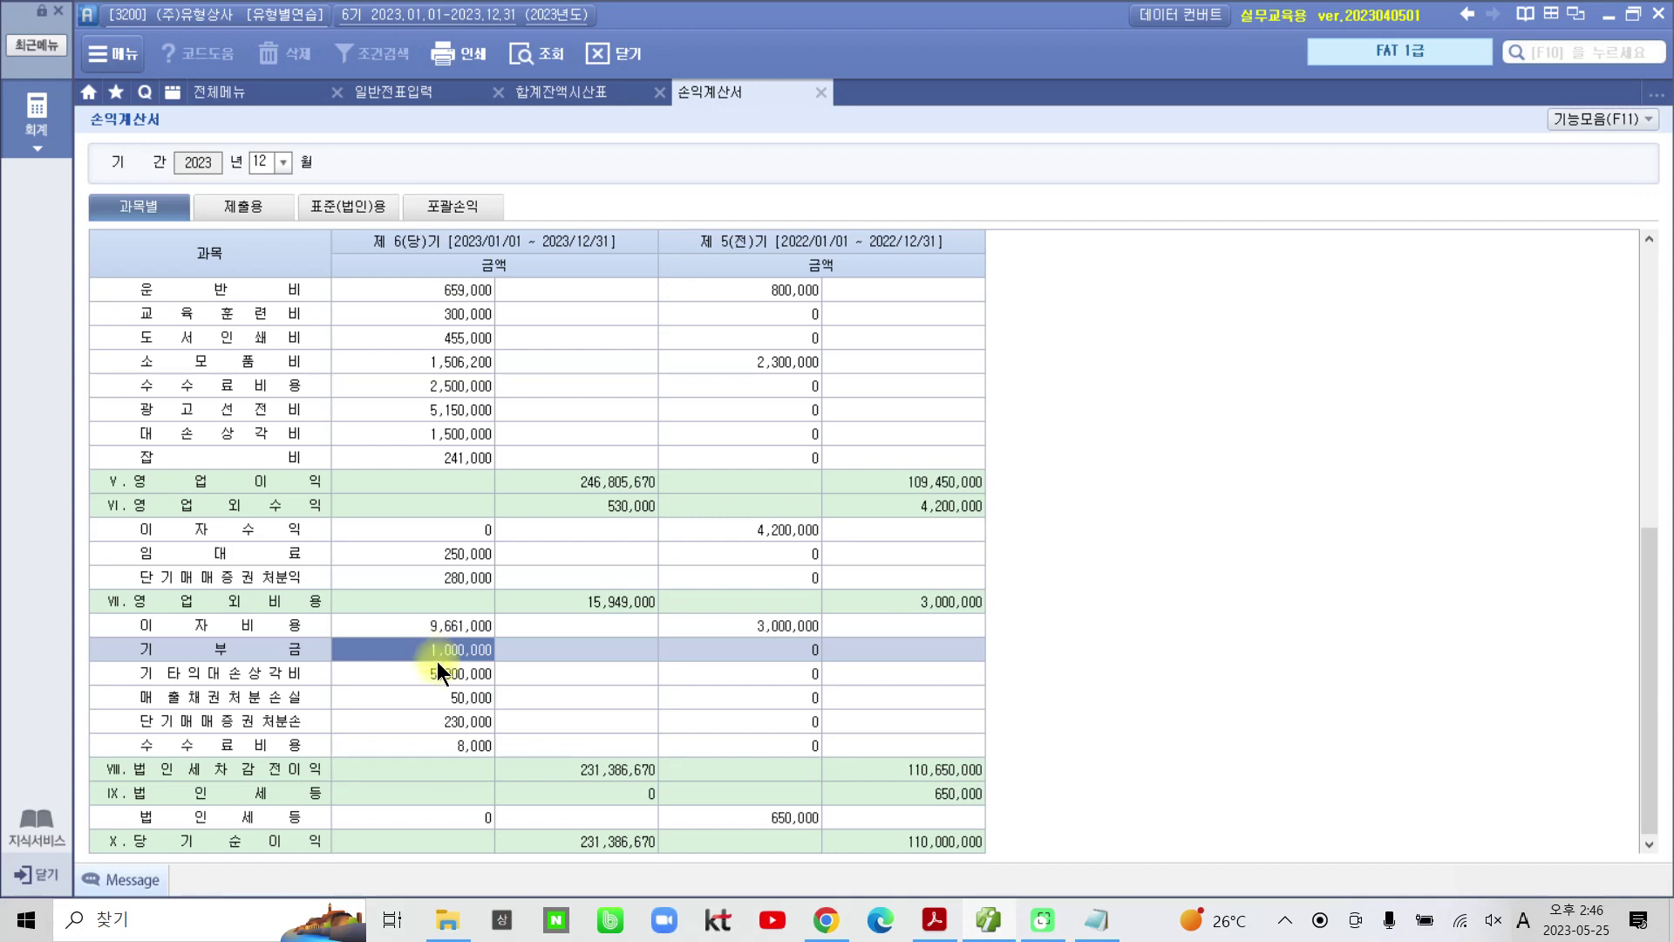
Step: Examine the current-year 매출원가 breakdown in the 손익계산서, from 상품매출원가 through 기초상품재고액 and 당기상품매입액 to 기말상품재고액
scroll(469, 568, "up", 7)
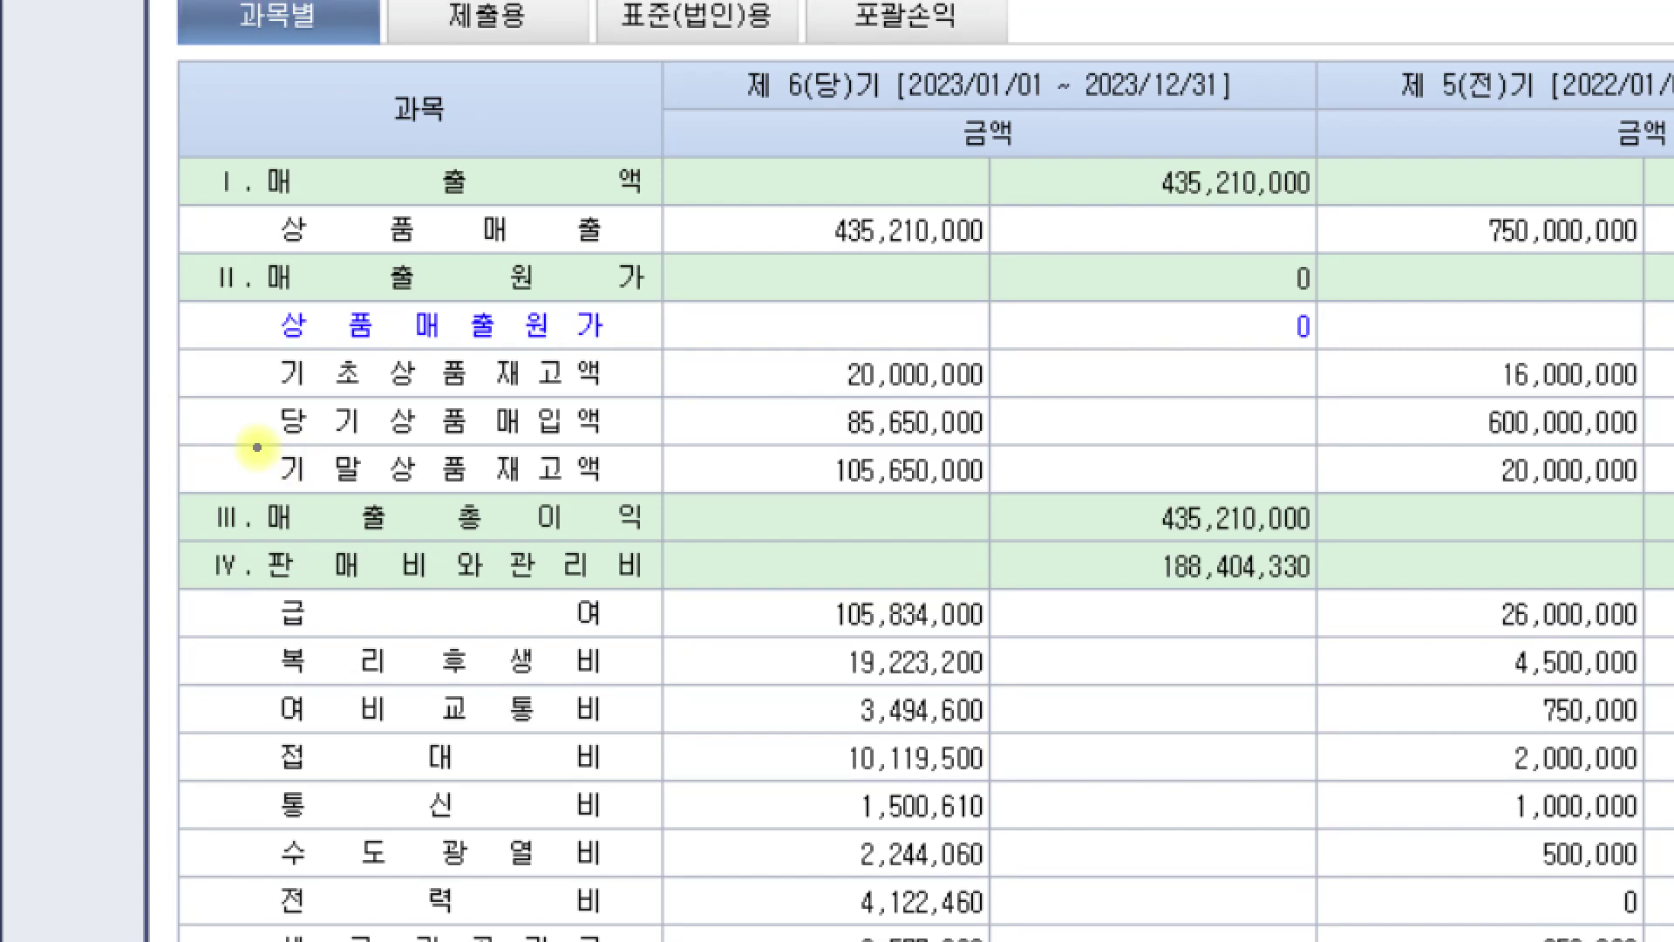
left_click_drag(991, 301, 1321, 349)
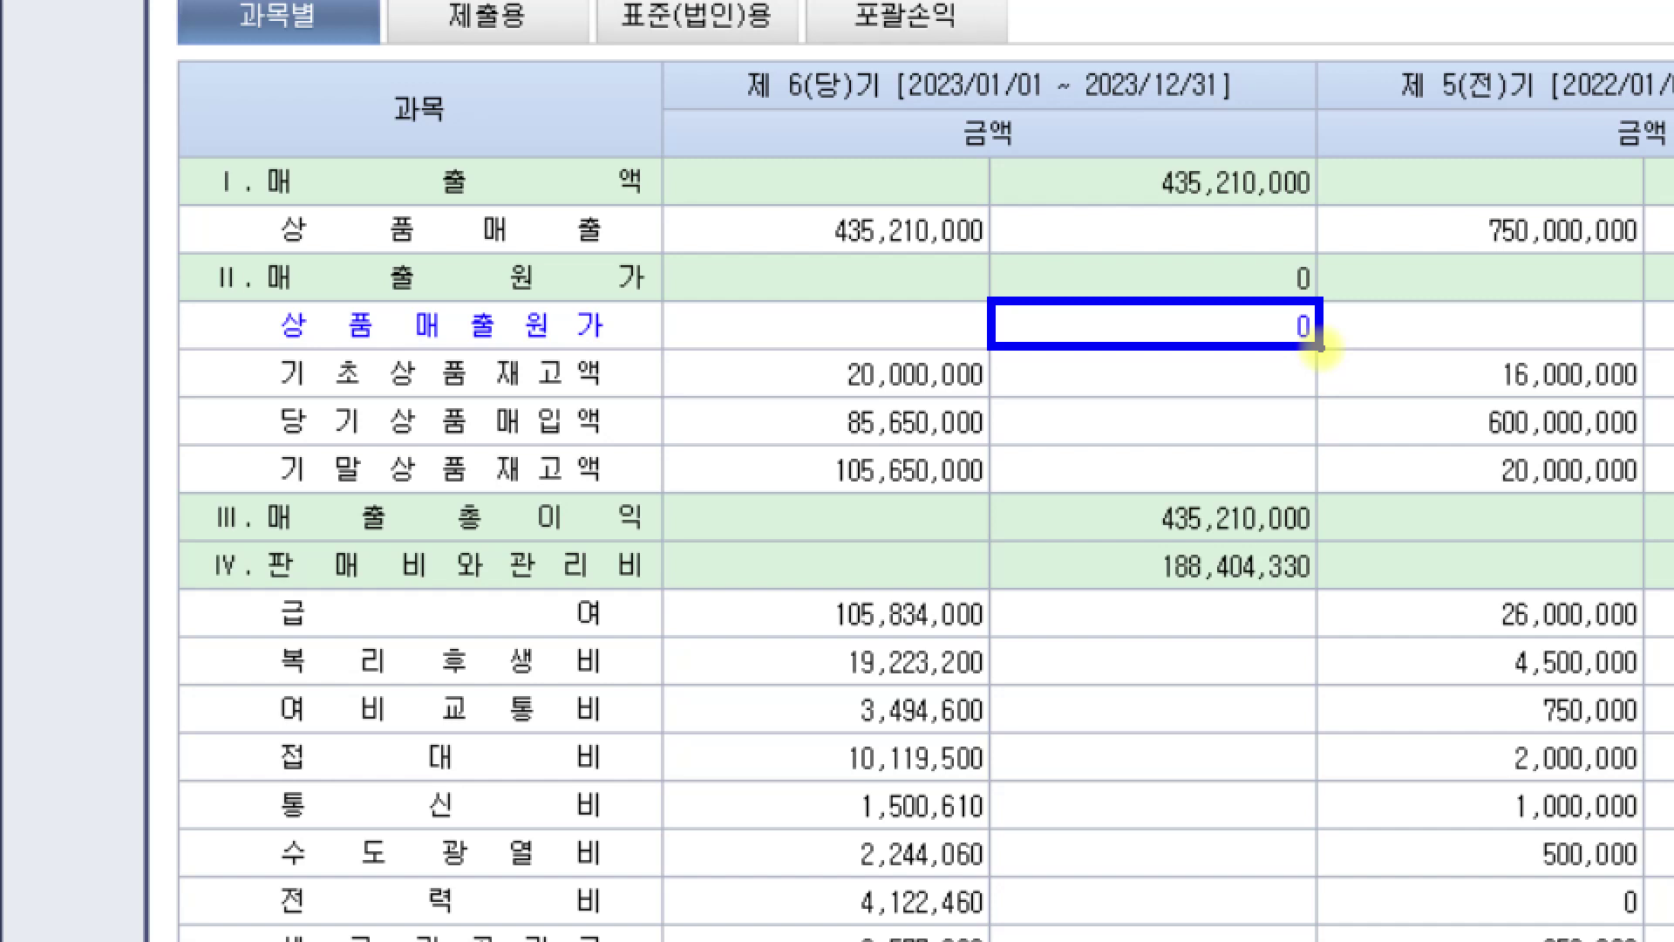
left_click_drag(227, 440, 280, 439)
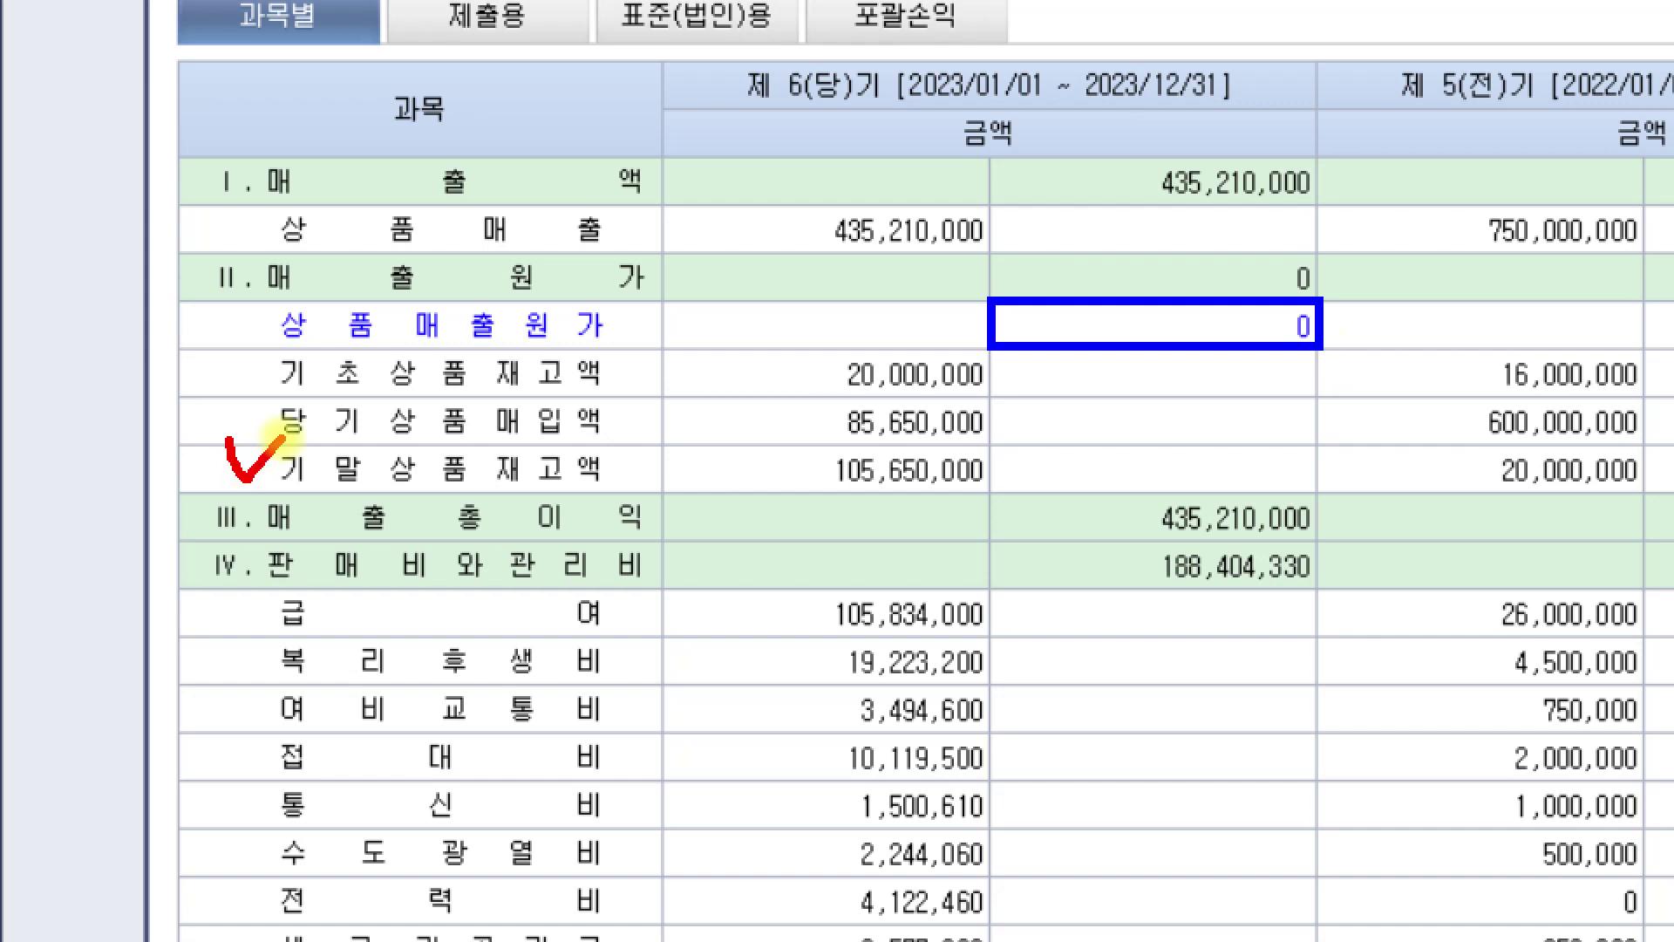
mouse_move(662, 433)
left_mouse_down()
mouse_move(747, 485)
mouse_move(998, 475)
mouse_move(876, 427)
mouse_move(662, 436)
left_mouse_up()
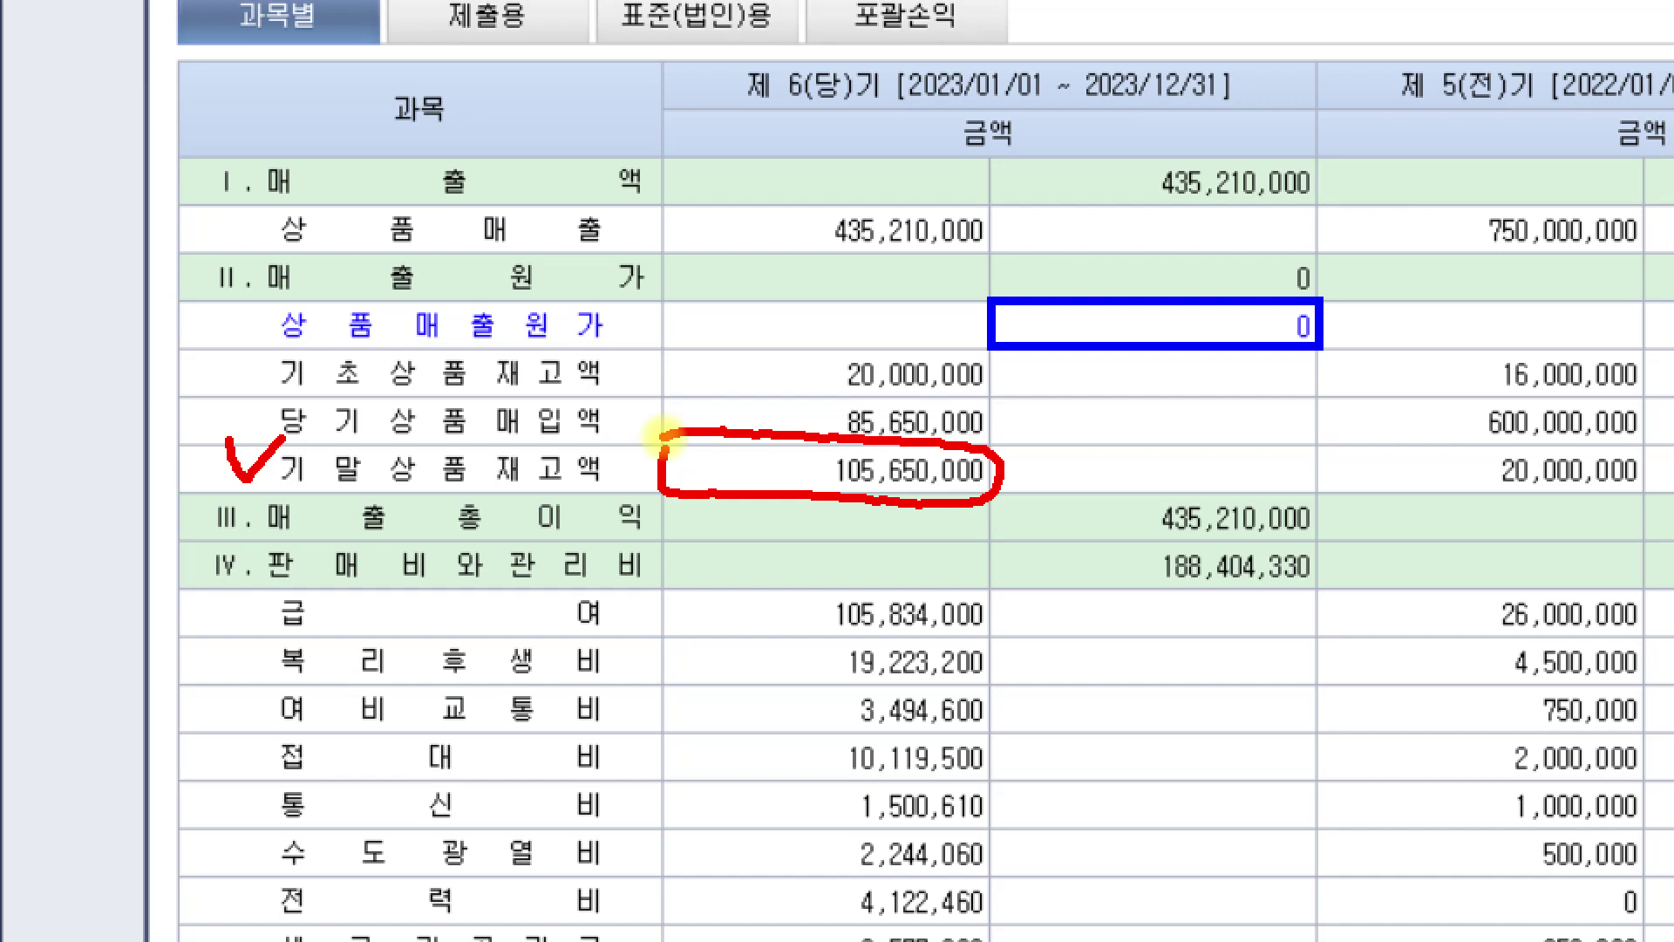
left_click_drag(764, 501, 790, 621)
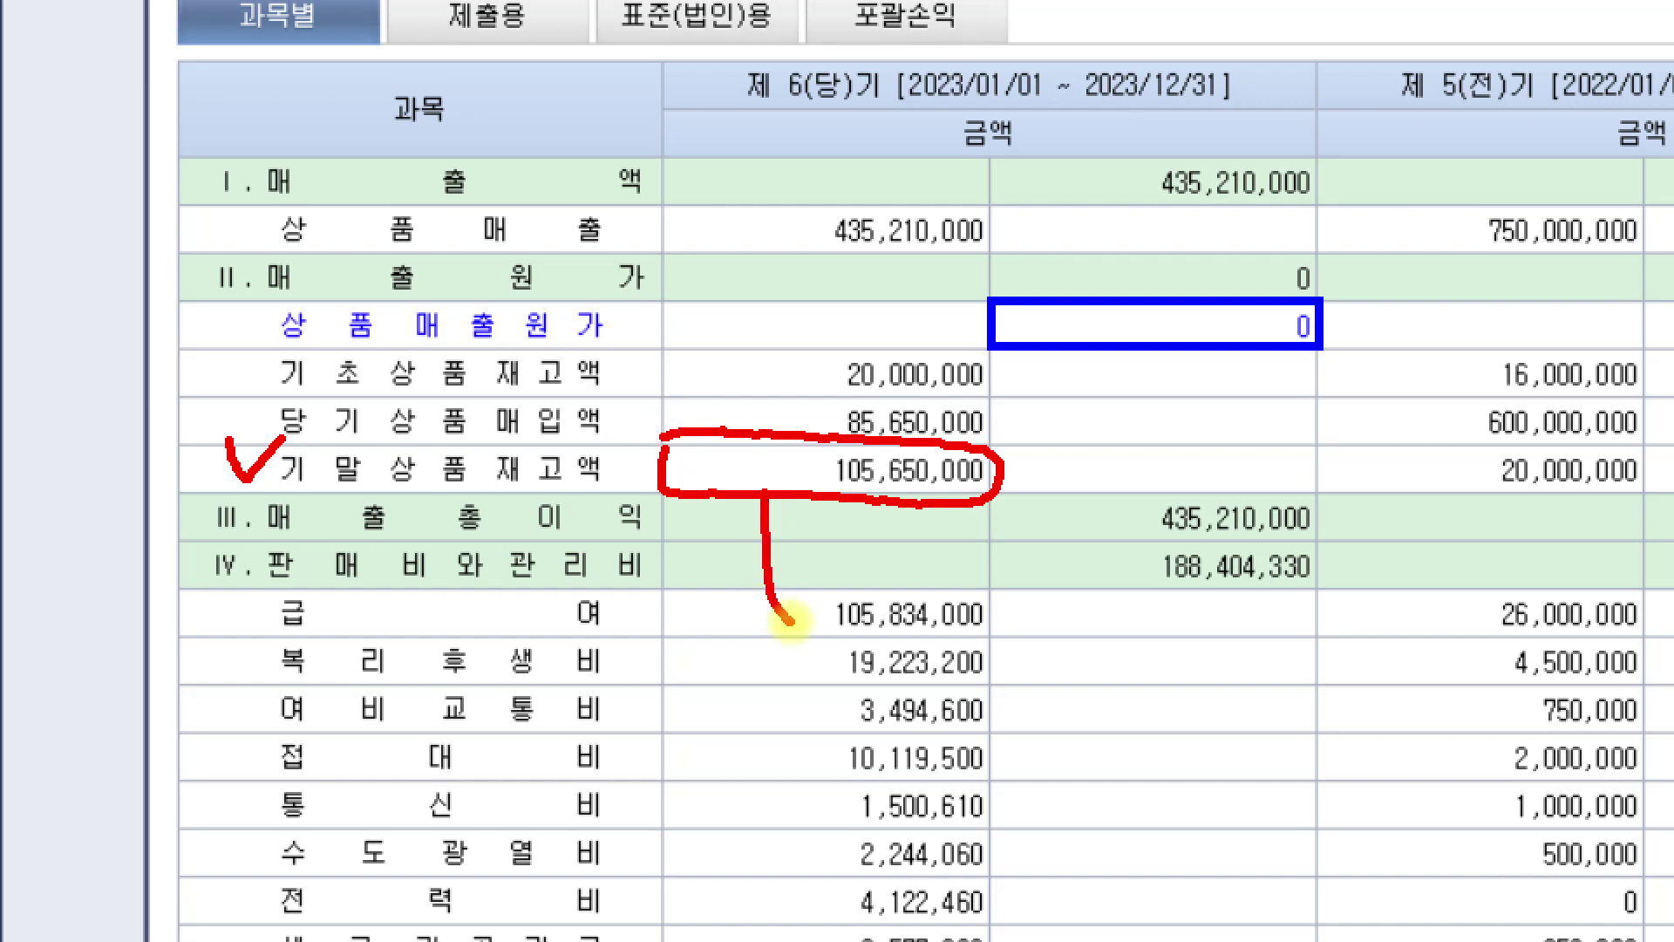
left_click_drag(750, 495, 765, 482)
mouse_move(837, 567)
left_mouse_down()
mouse_move(829, 593)
mouse_move(859, 649)
left_mouse_up()
left_click_drag(833, 641, 845, 676)
mouse_move(898, 567)
left_mouse_down()
mouse_move(907, 610)
mouse_move(959, 567)
mouse_move(1003, 654)
mouse_move(1112, 613)
mouse_move(1095, 632)
left_mouse_up()
left_click_drag(1111, 615, 1138, 645)
left_click_drag(1155, 559, 1160, 650)
mouse_move(1160, 606)
left_mouse_down()
mouse_move(1195, 602)
mouse_move(1202, 649)
left_mouse_up()
mouse_move(1252, 547)
left_mouse_down()
mouse_move(1229, 640)
mouse_move(1334, 554)
mouse_move(1356, 593)
mouse_move(1399, 610)
mouse_move(1413, 595)
left_mouse_up()
mouse_move(1419, 522)
left_mouse_down()
mouse_move(1431, 628)
mouse_move(1477, 568)
left_mouse_up()
mouse_move(1129, 731)
left_mouse_down()
mouse_move(1221, 711)
mouse_move(1255, 789)
mouse_move(1343, 728)
mouse_move(1360, 789)
mouse_move(1477, 702)
mouse_move(1457, 767)
mouse_move(1591, 698)
mouse_move(1530, 785)
left_mouse_up()
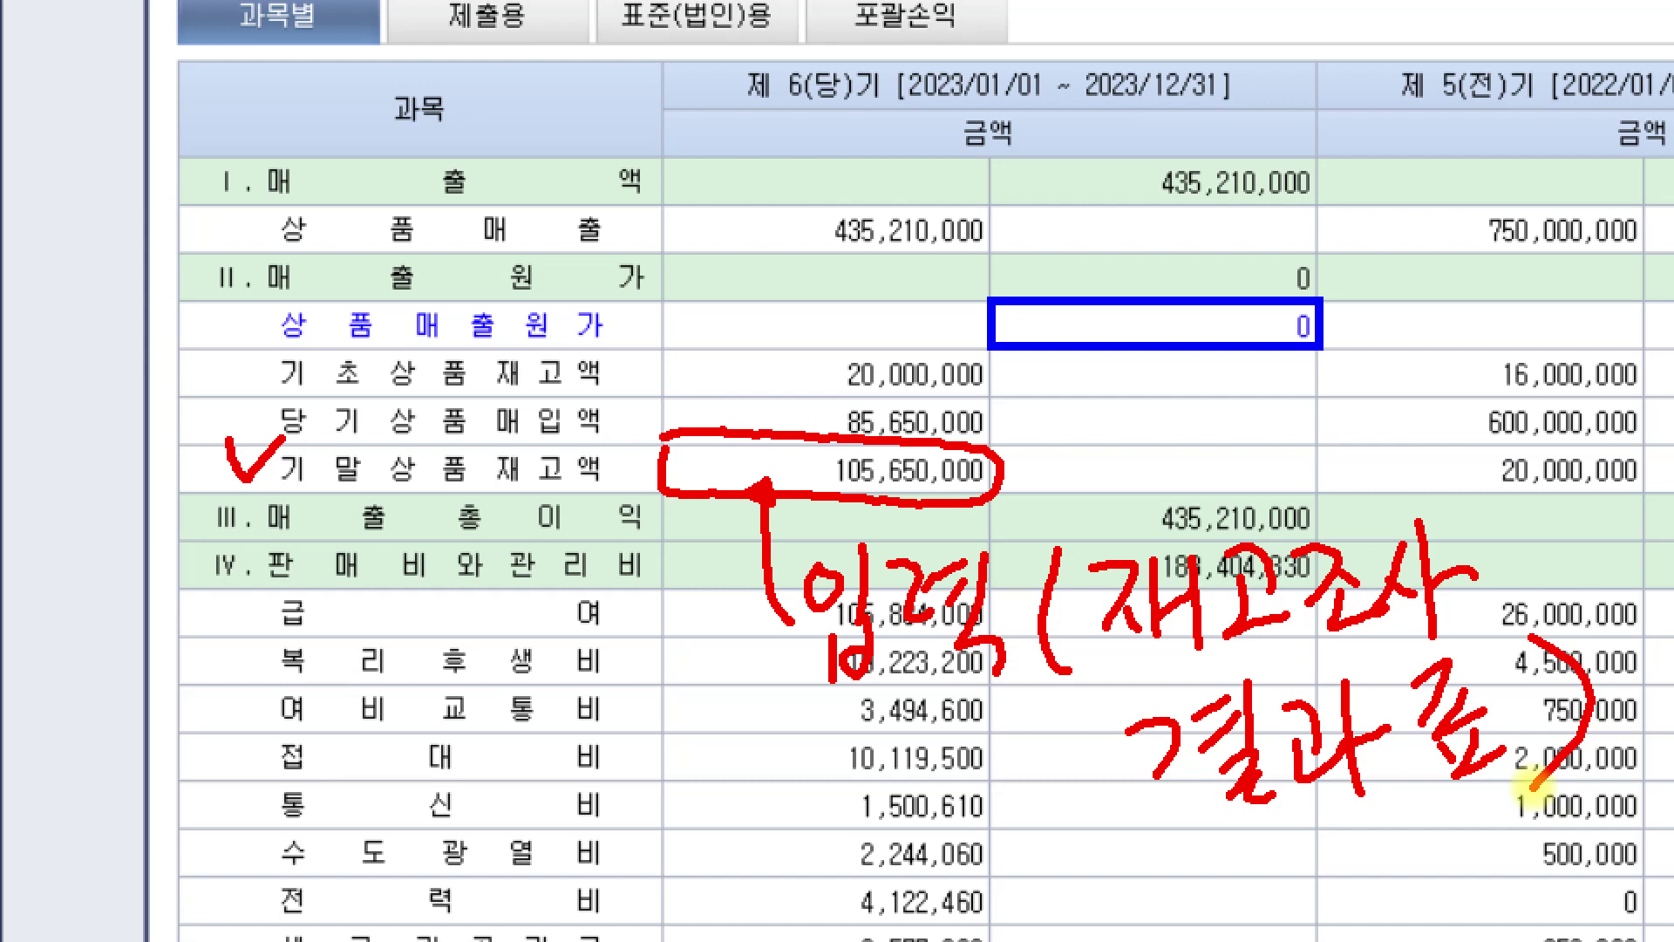
mouse_move(881, 717)
left_mouse_down()
mouse_move(772, 650)
mouse_move(968, 515)
mouse_move(945, 695)
left_mouse_up()
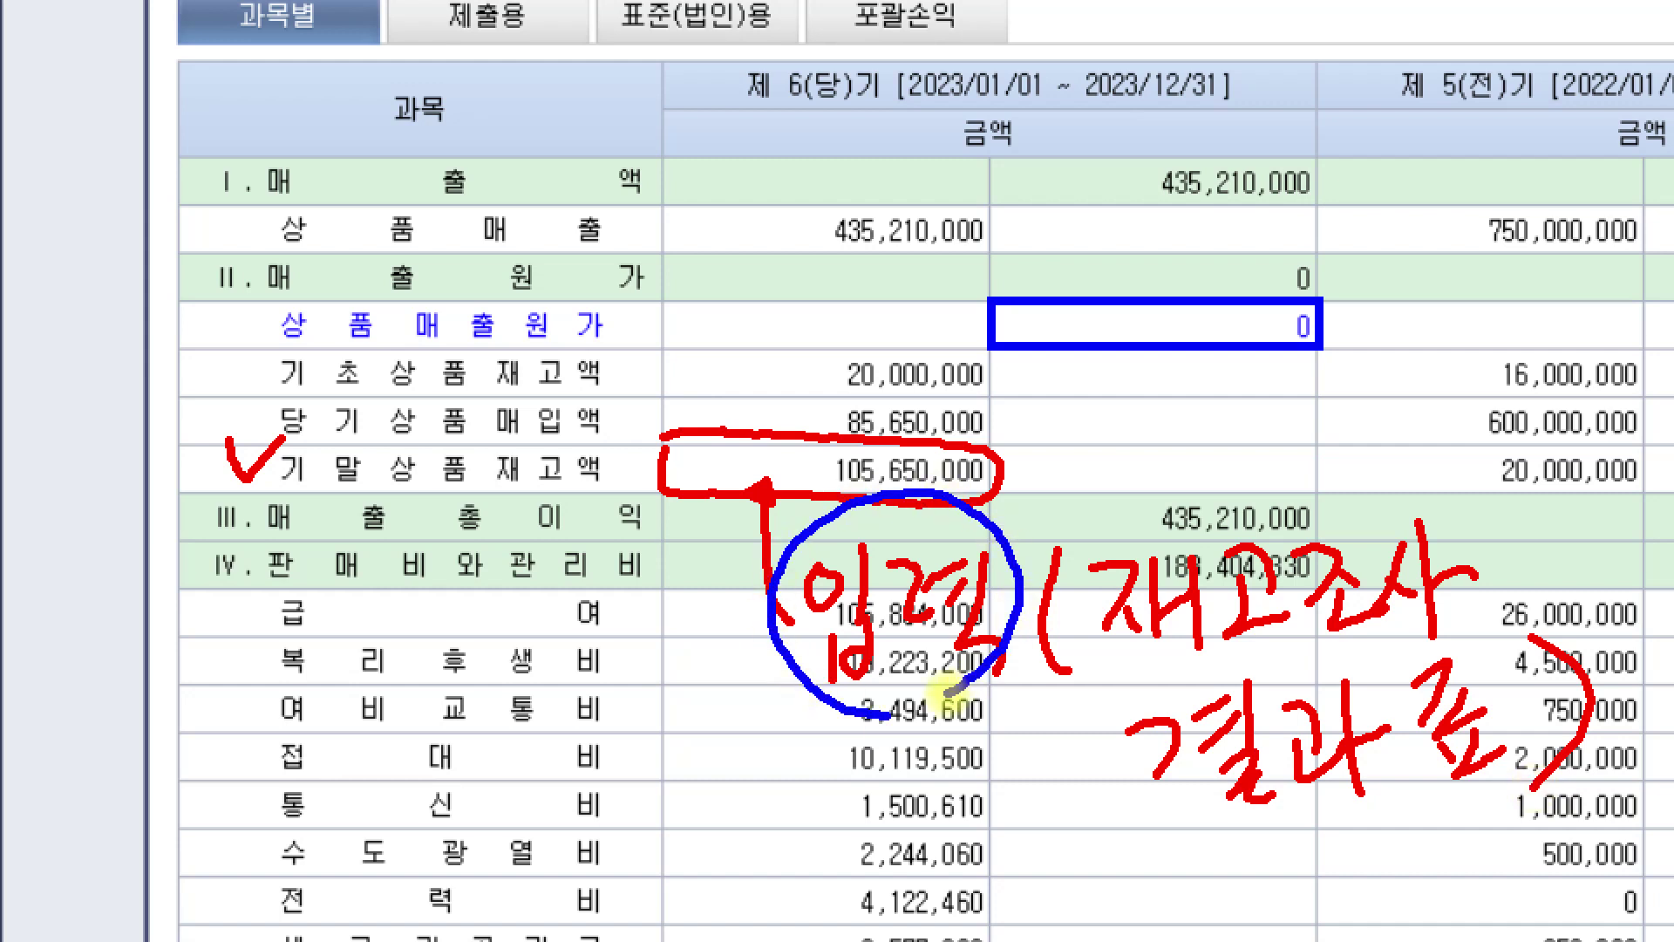
mouse_move(1081, 563)
left_mouse_down()
mouse_move(1264, 829)
mouse_move(1565, 611)
mouse_move(1325, 501)
mouse_move(1086, 566)
left_mouse_up()
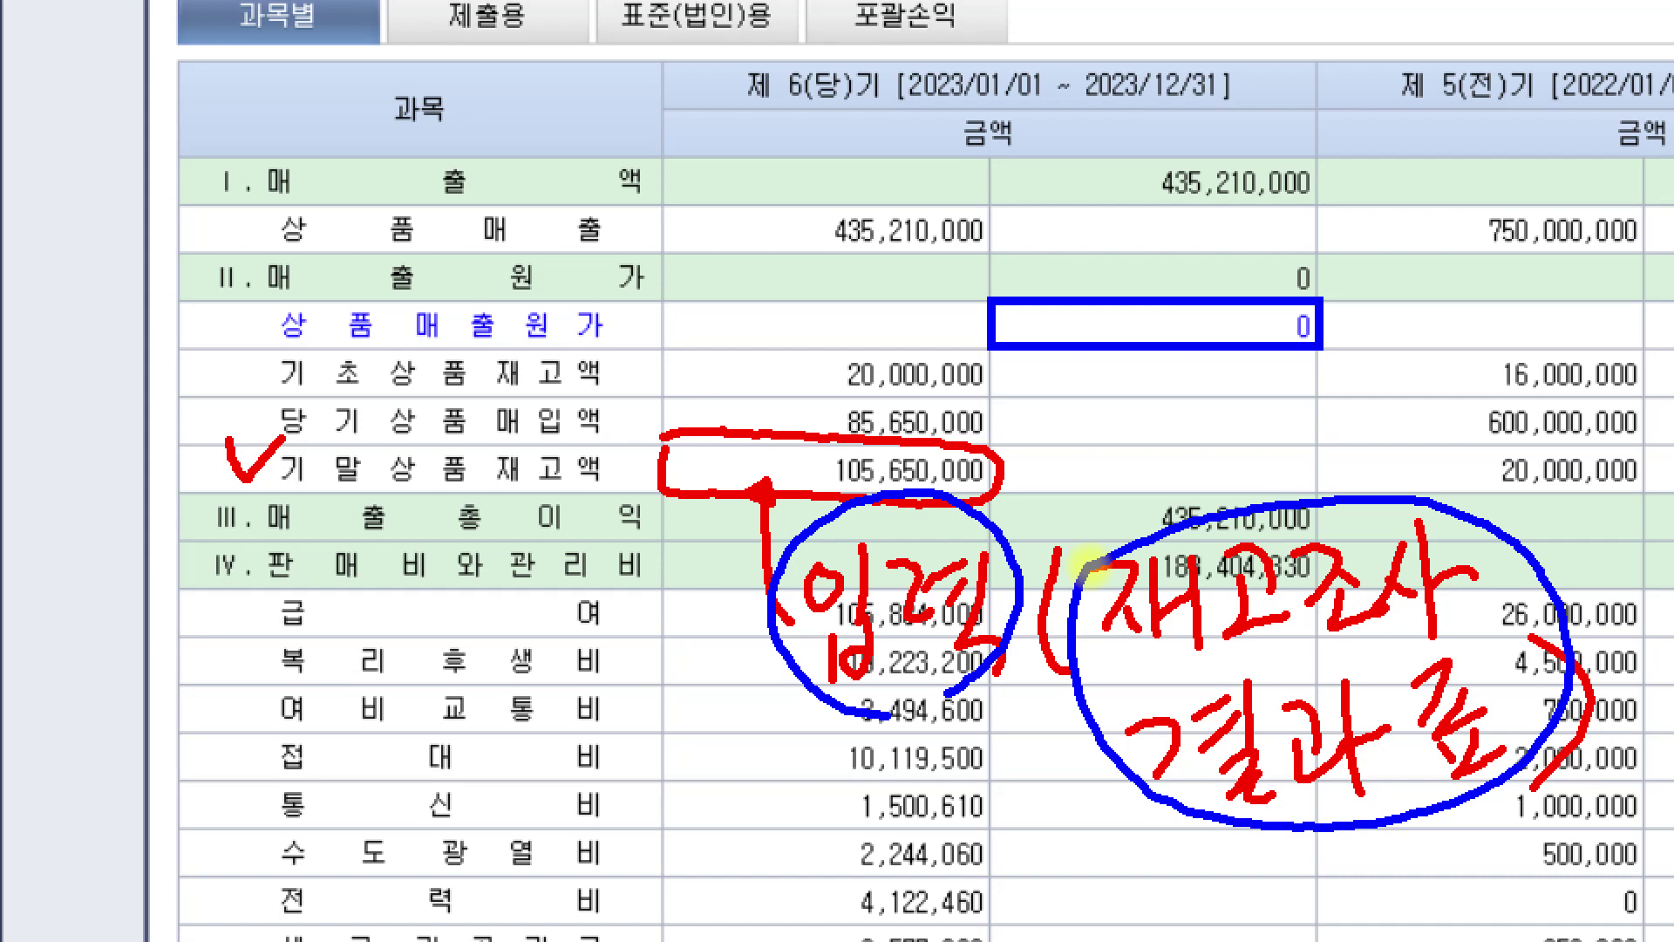
mouse_move(833, 443)
left_mouse_down()
mouse_move(967, 510)
mouse_move(932, 432)
mouse_move(828, 440)
left_mouse_up()
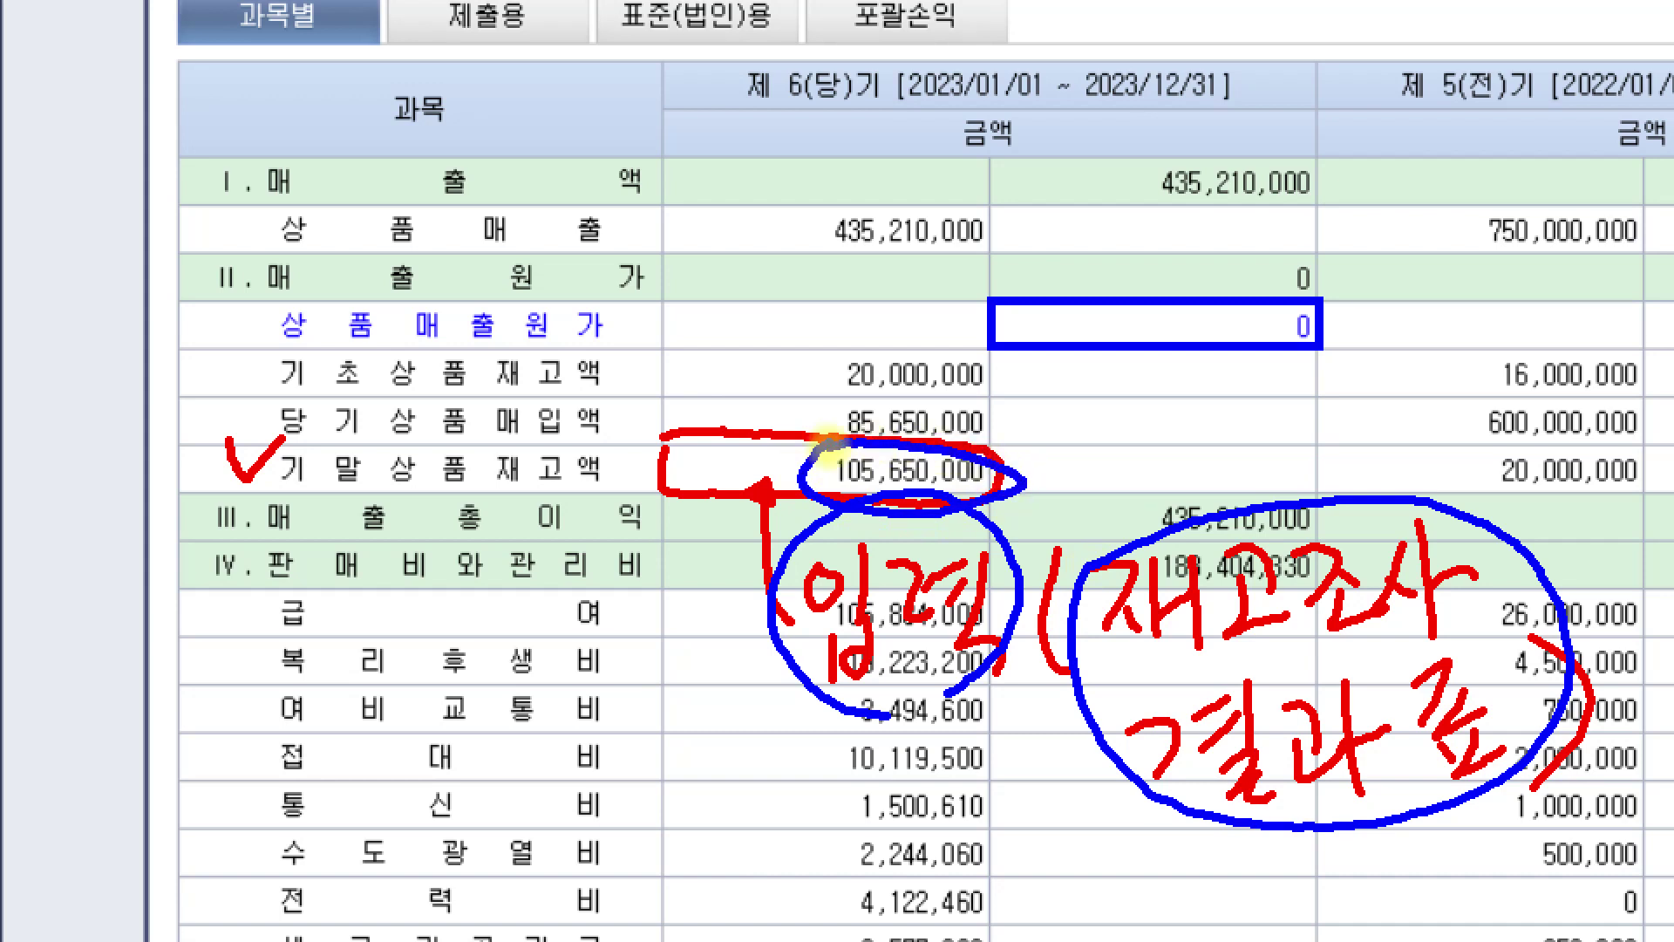
mouse_move(783, 353)
left_mouse_down()
mouse_move(796, 373)
mouse_move(816, 349)
left_mouse_up()
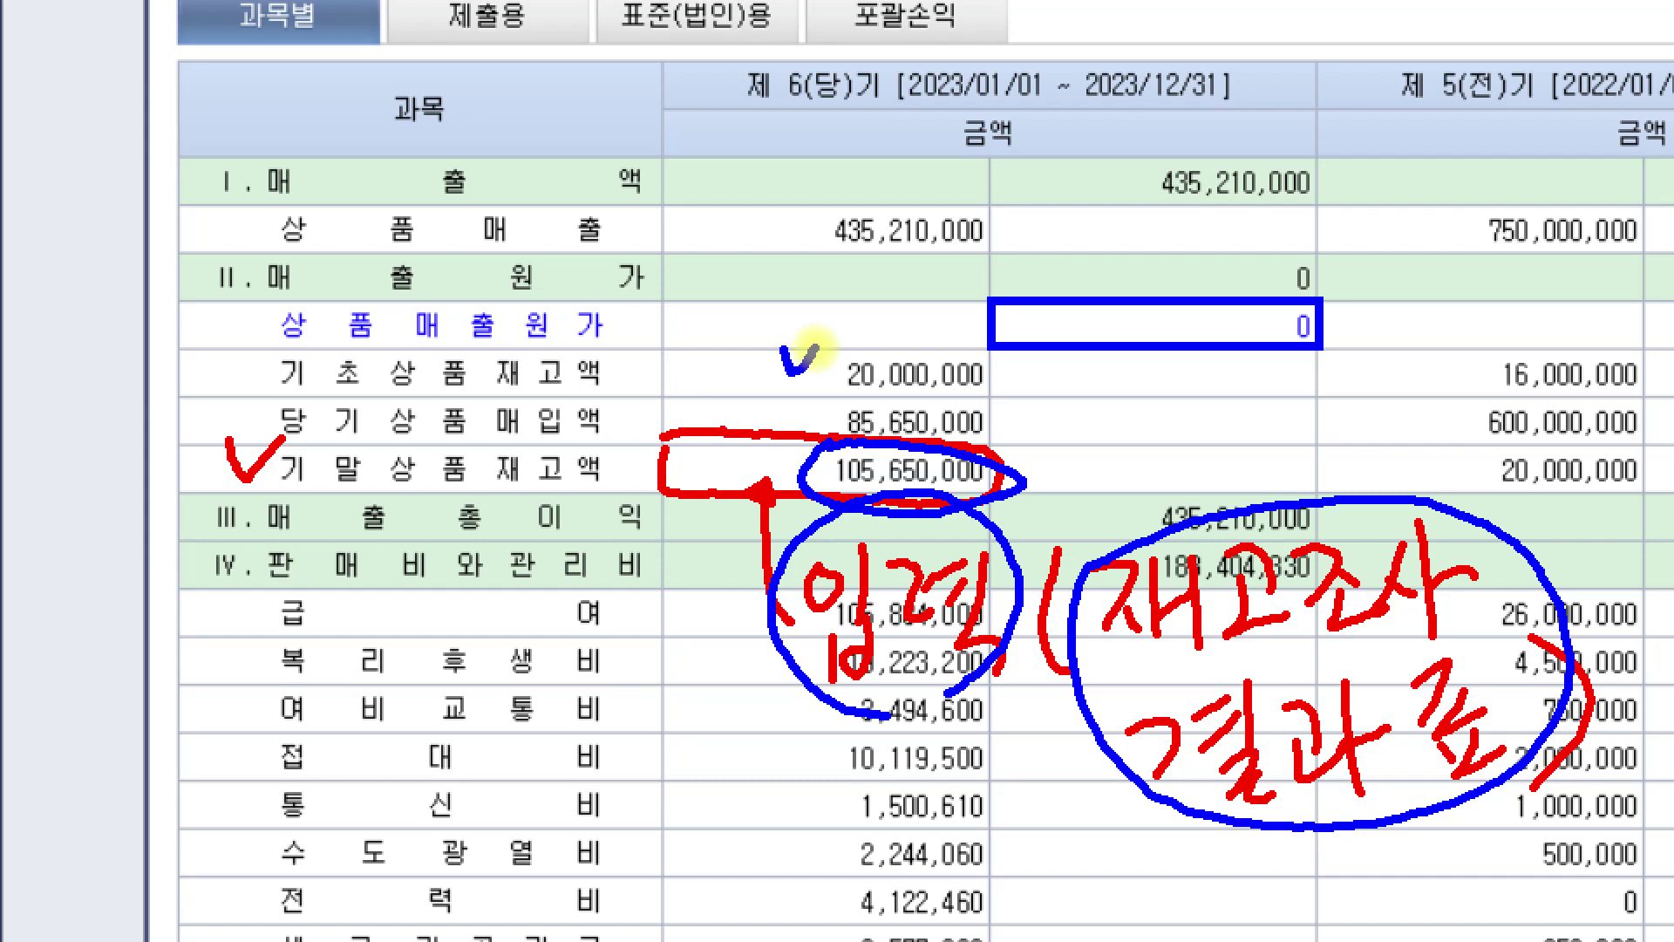
left_click_drag(783, 408, 809, 412)
mouse_move(770, 351)
left_mouse_down()
mouse_move(722, 388)
mouse_move(748, 412)
left_mouse_up()
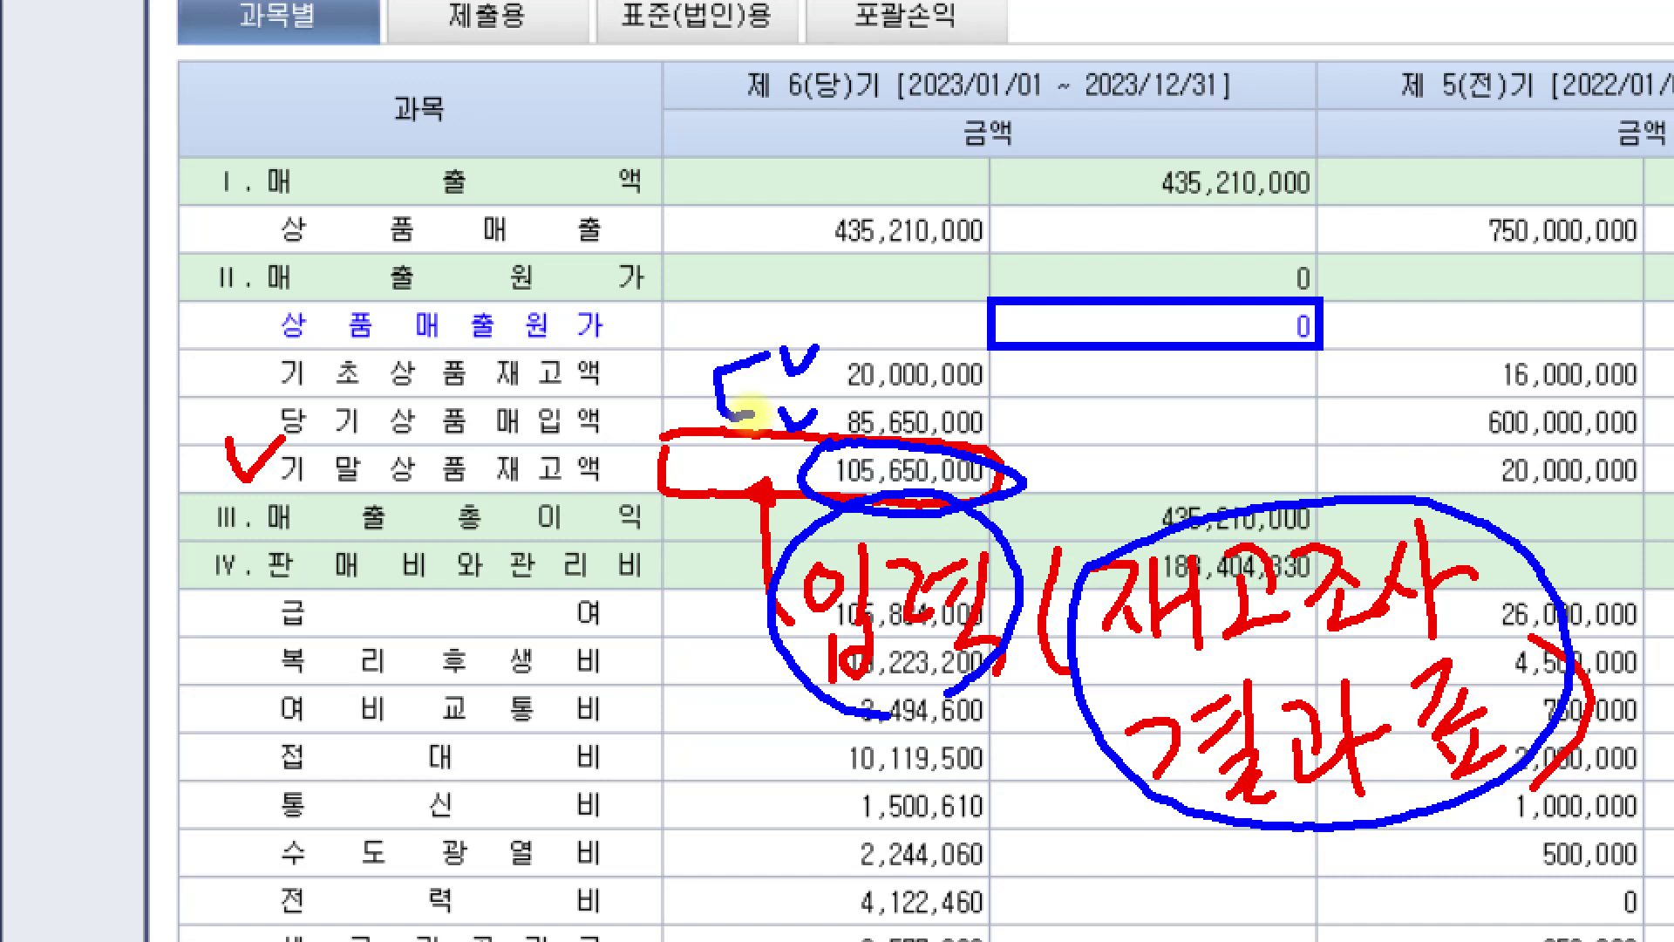
left_click_drag(791, 462, 1029, 473)
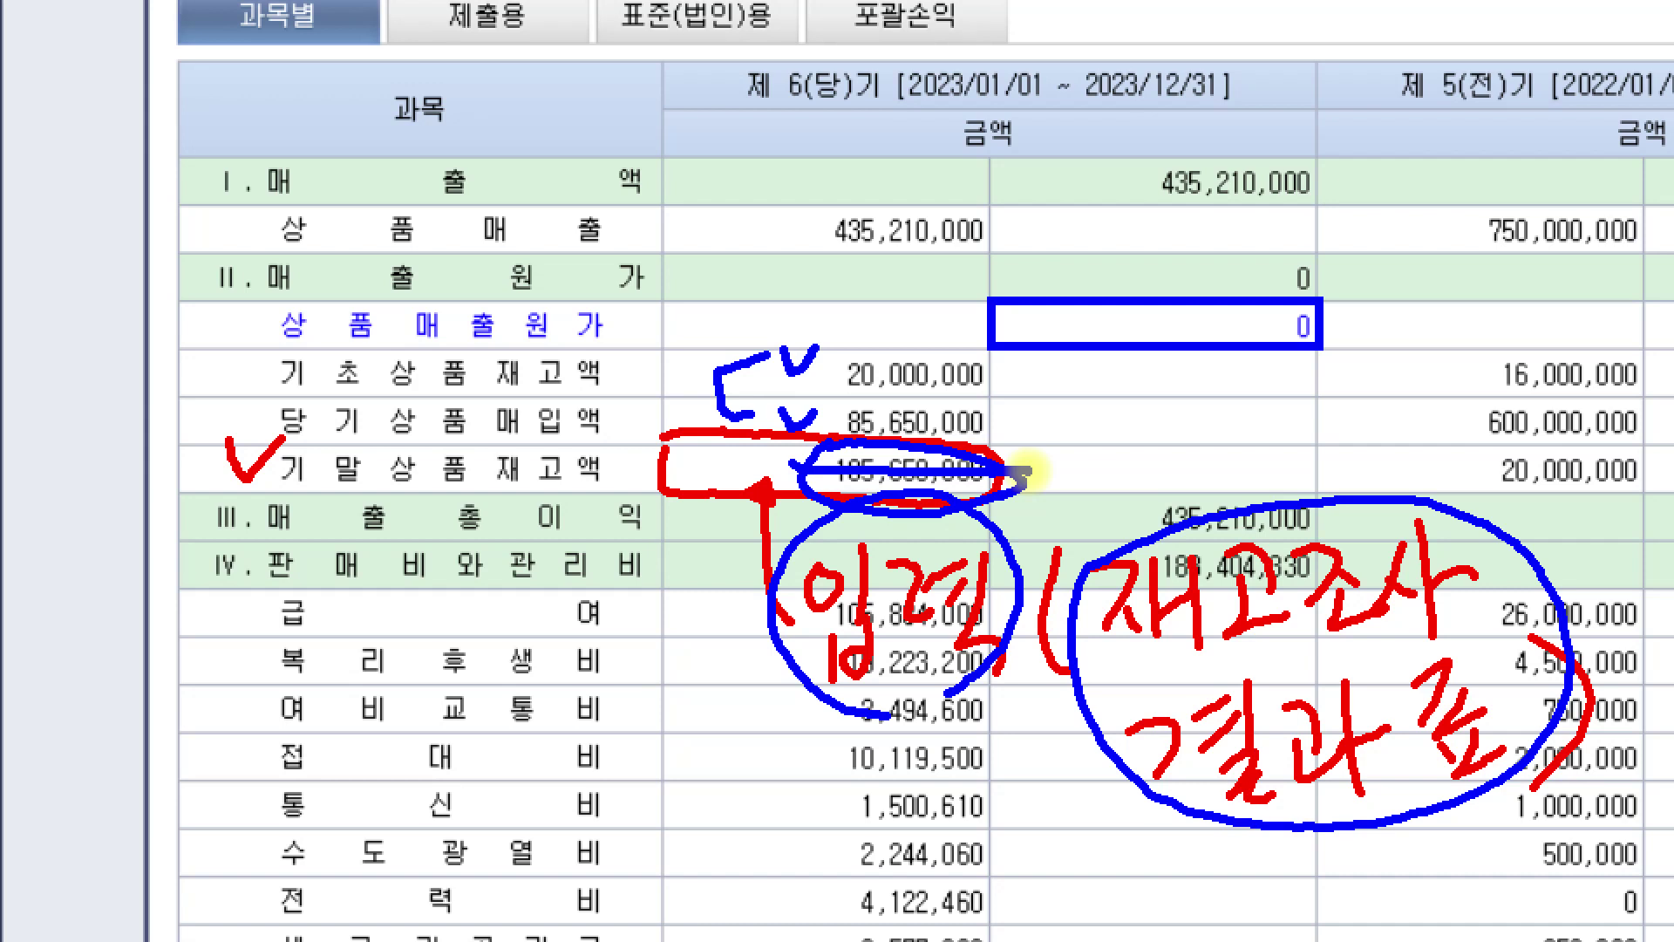
mouse_move(1028, 473)
left_mouse_down()
mouse_move(1077, 493)
mouse_move(1108, 454)
mouse_move(1126, 519)
mouse_move(1198, 475)
mouse_move(1300, 471)
left_mouse_up()
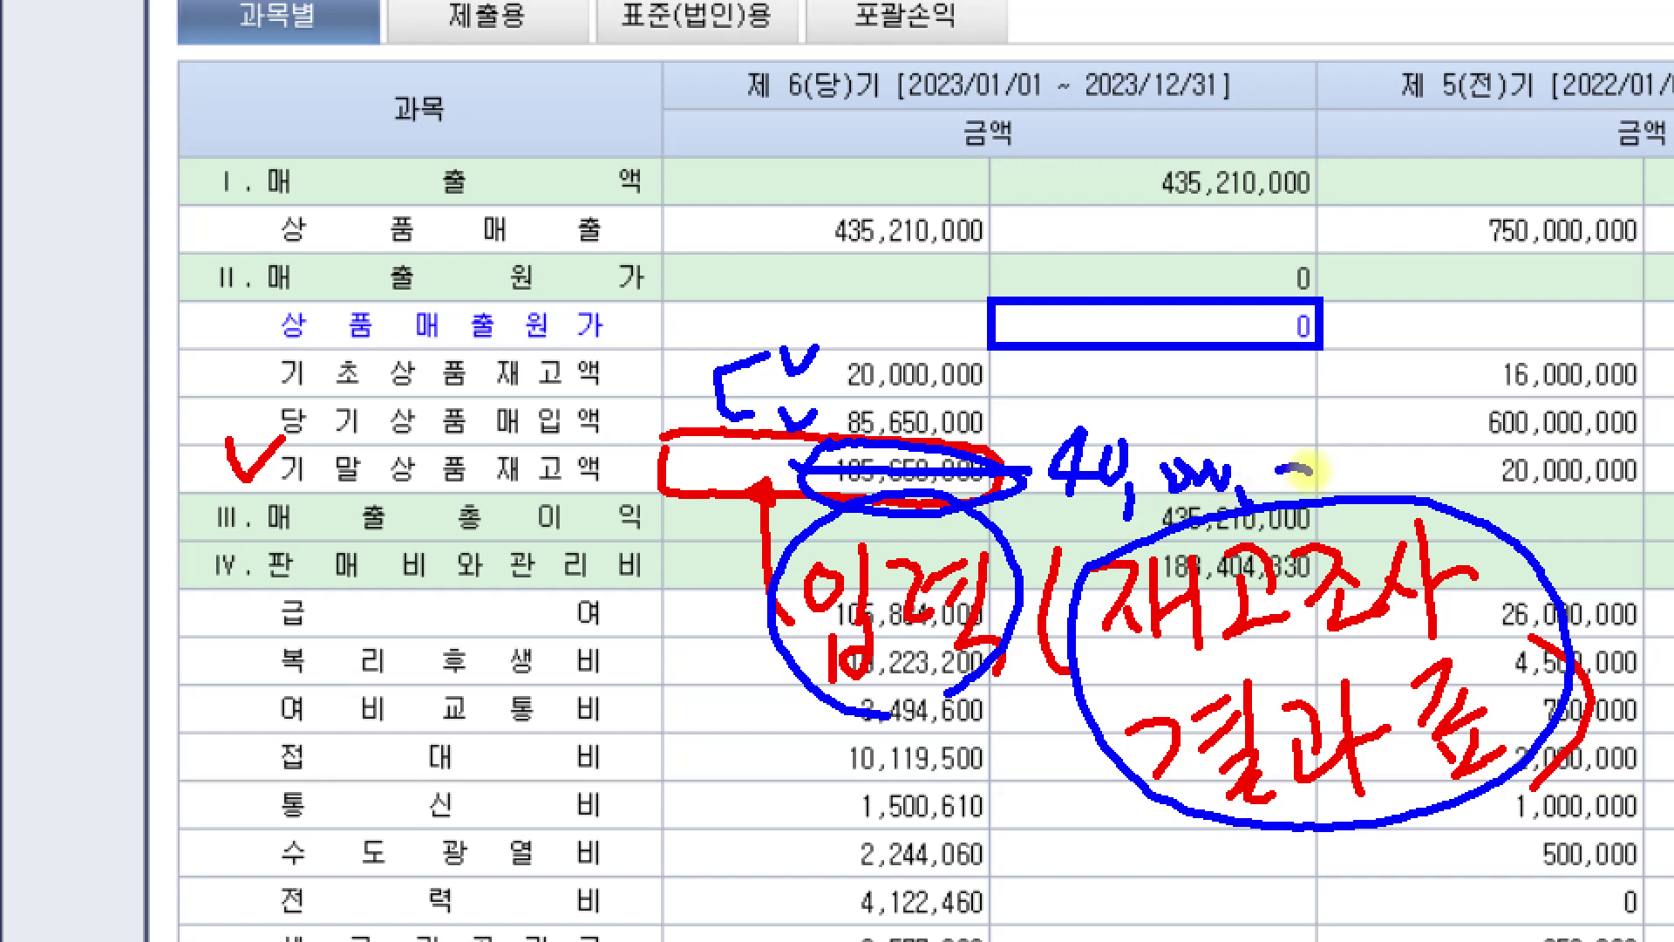
mouse_move(1127, 254)
left_mouse_down()
mouse_move(1100, 307)
mouse_move(1168, 297)
mouse_move(1188, 366)
mouse_move(1260, 309)
mouse_move(1393, 311)
left_mouse_up()
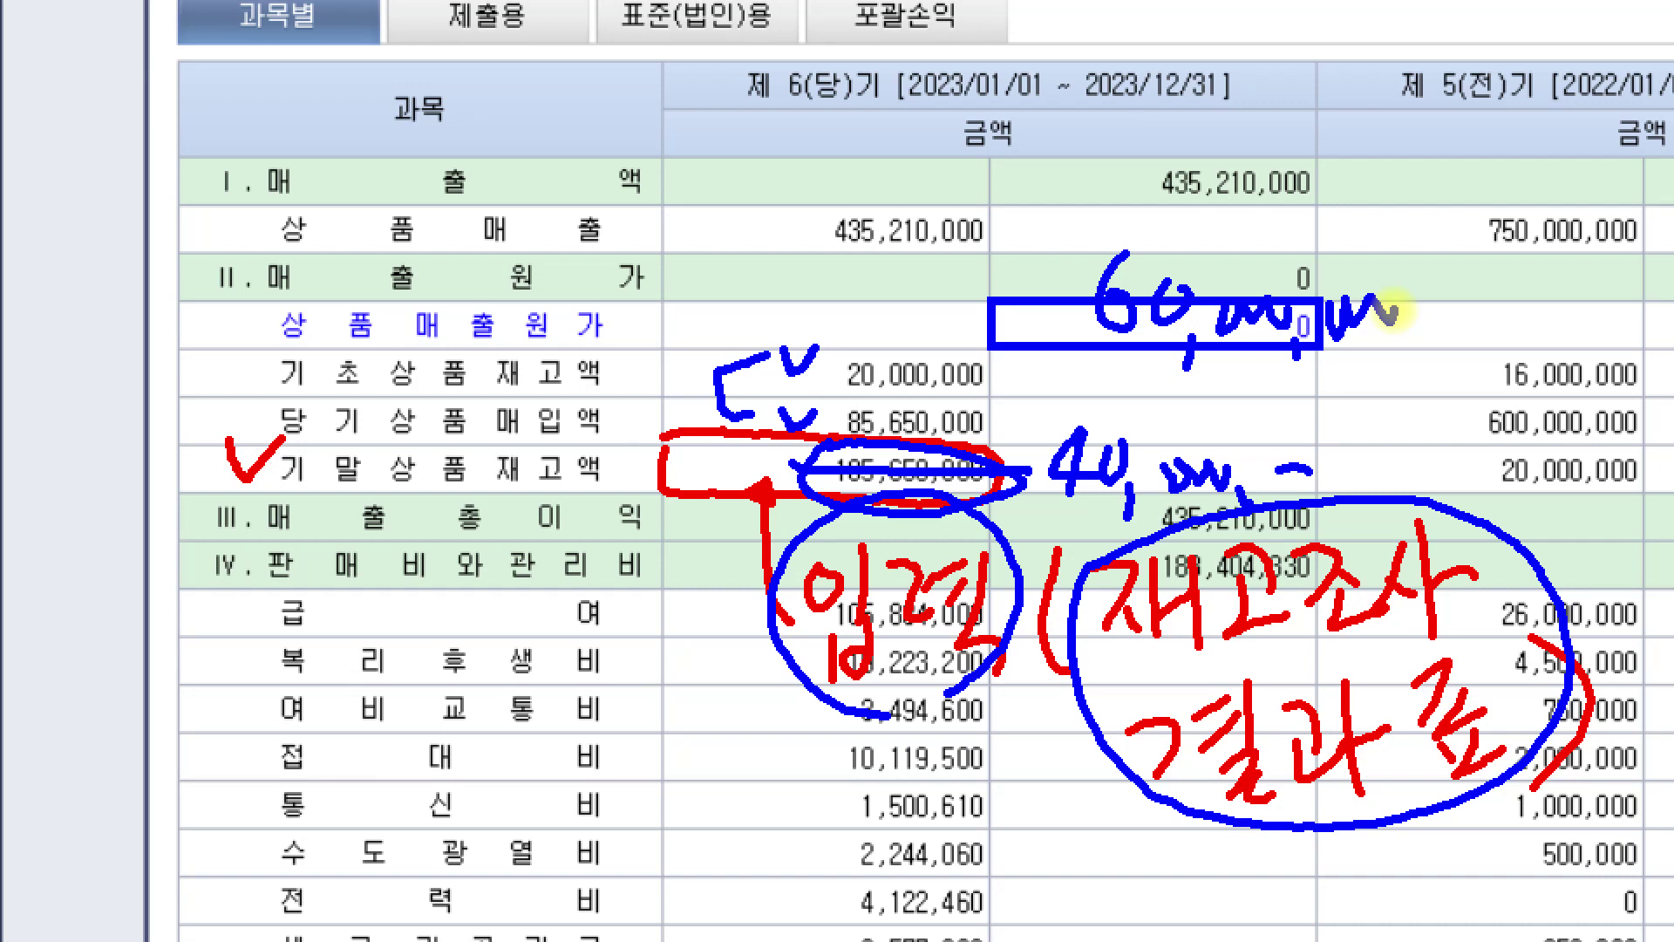
mouse_move(1190, 376)
left_mouse_down()
mouse_move(1142, 211)
mouse_move(1219, 365)
left_mouse_up()
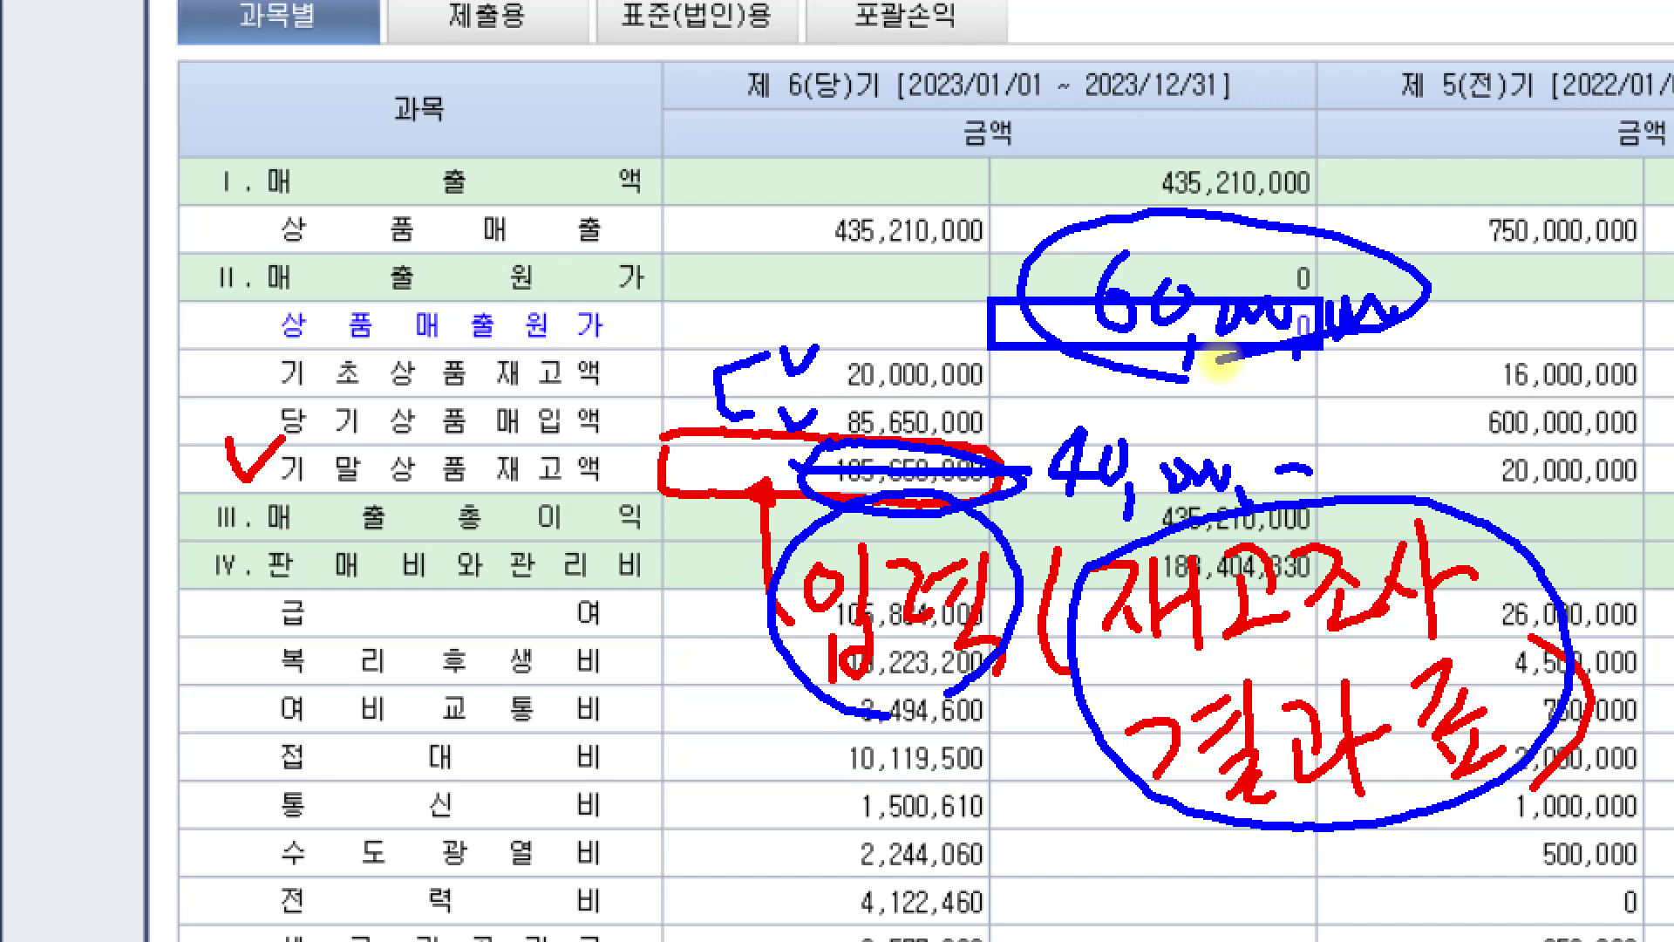
mouse_move(1076, 680)
left_mouse_down()
mouse_move(1483, 815)
mouse_move(1504, 537)
mouse_move(1203, 520)
mouse_move(1142, 547)
left_mouse_up()
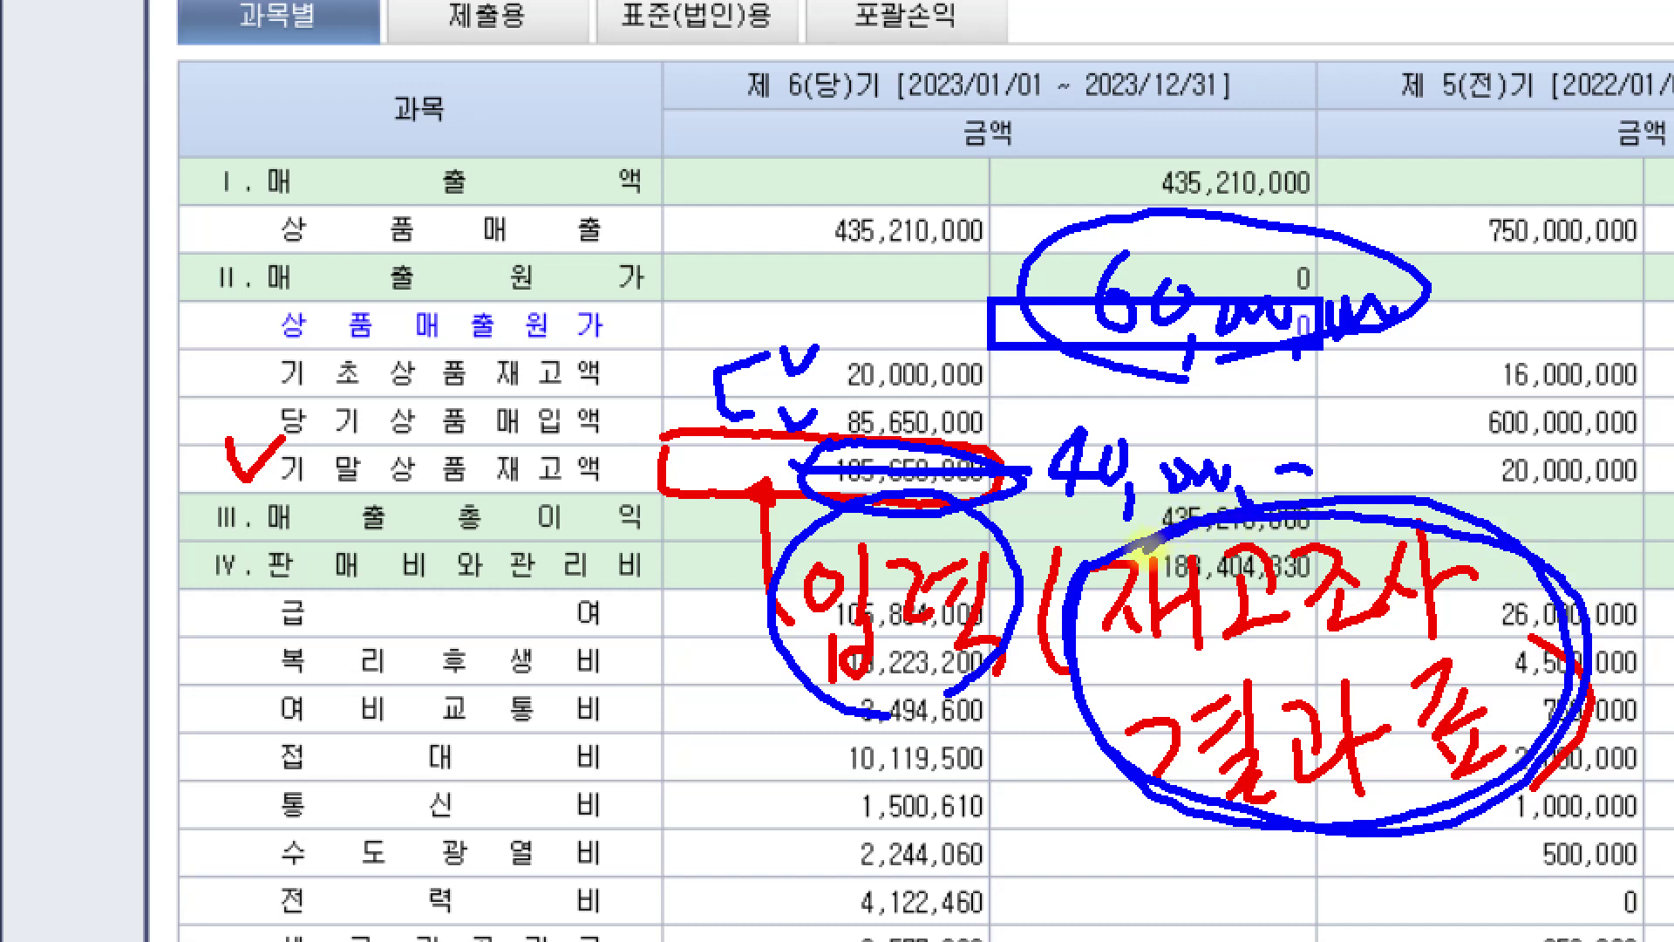
left_click_drag(1037, 506, 1374, 513)
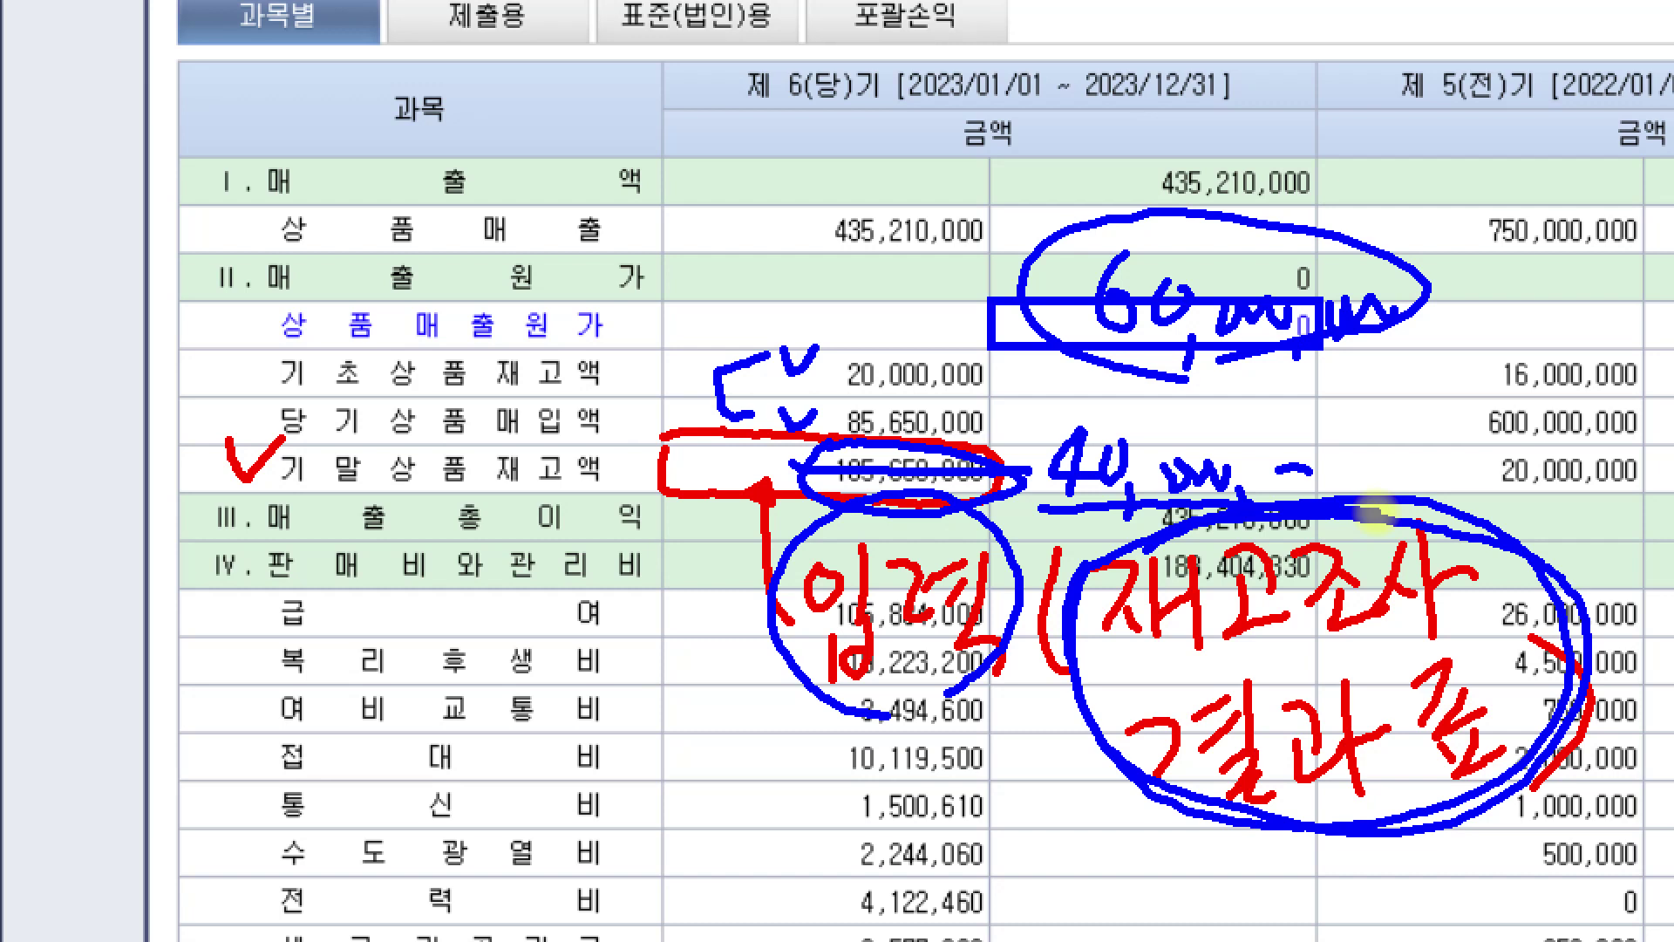
mouse_move(1373, 512)
left_mouse_down()
mouse_move(1069, 521)
mouse_move(1386, 540)
left_mouse_up()
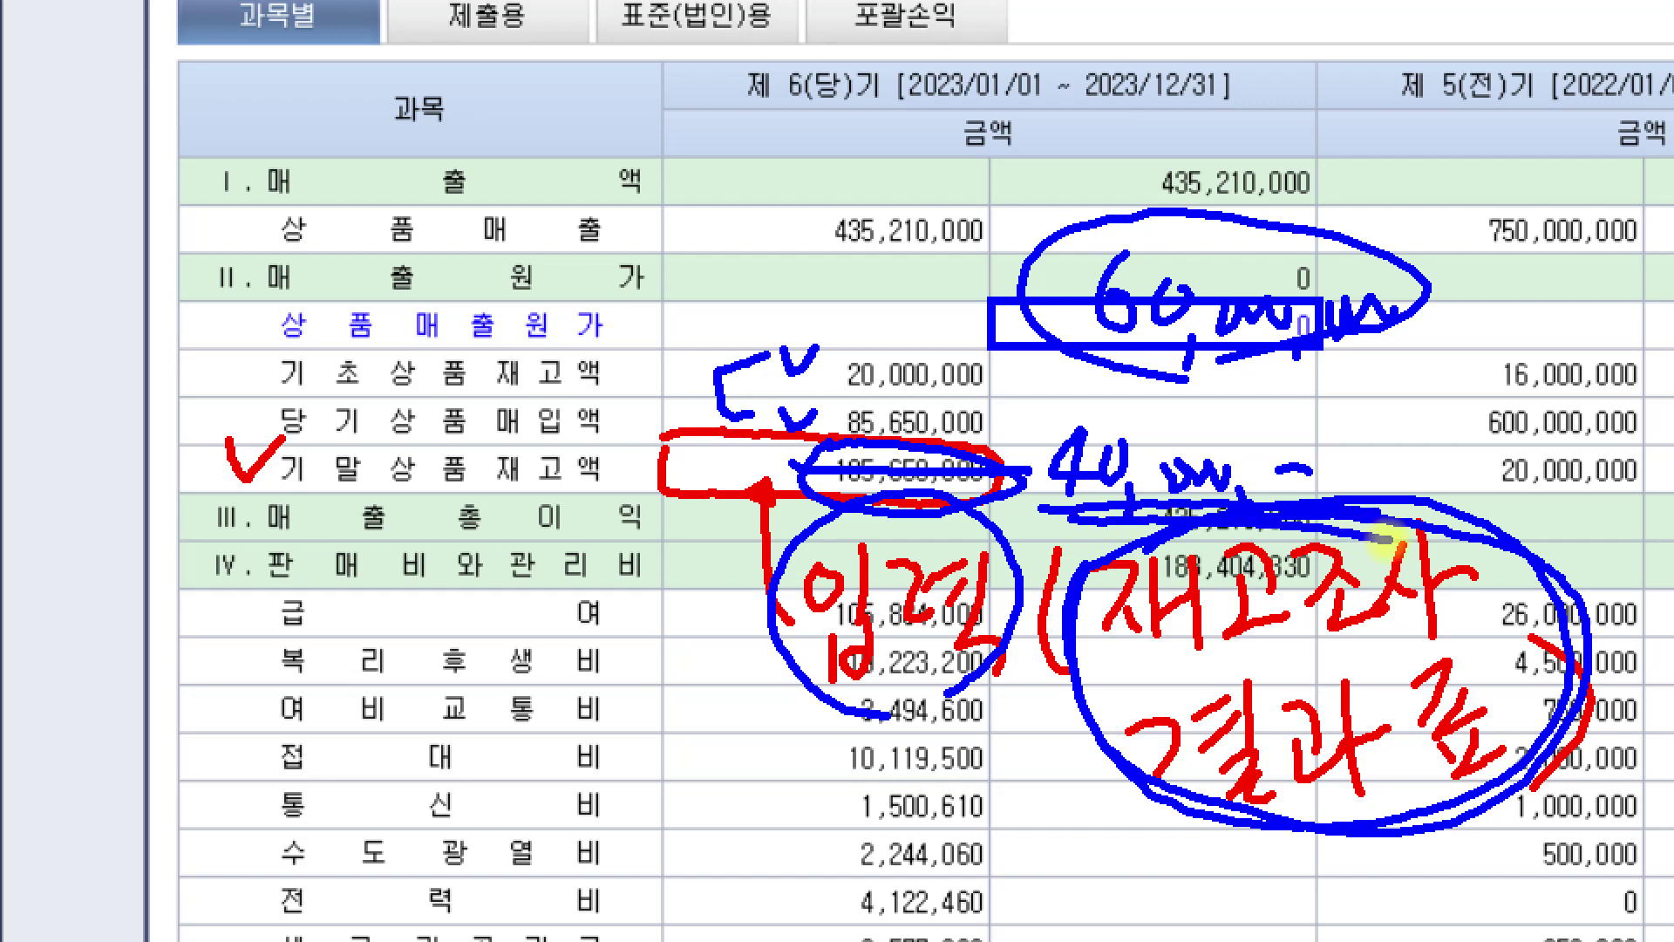
left_click_drag(1238, 213, 1332, 228)
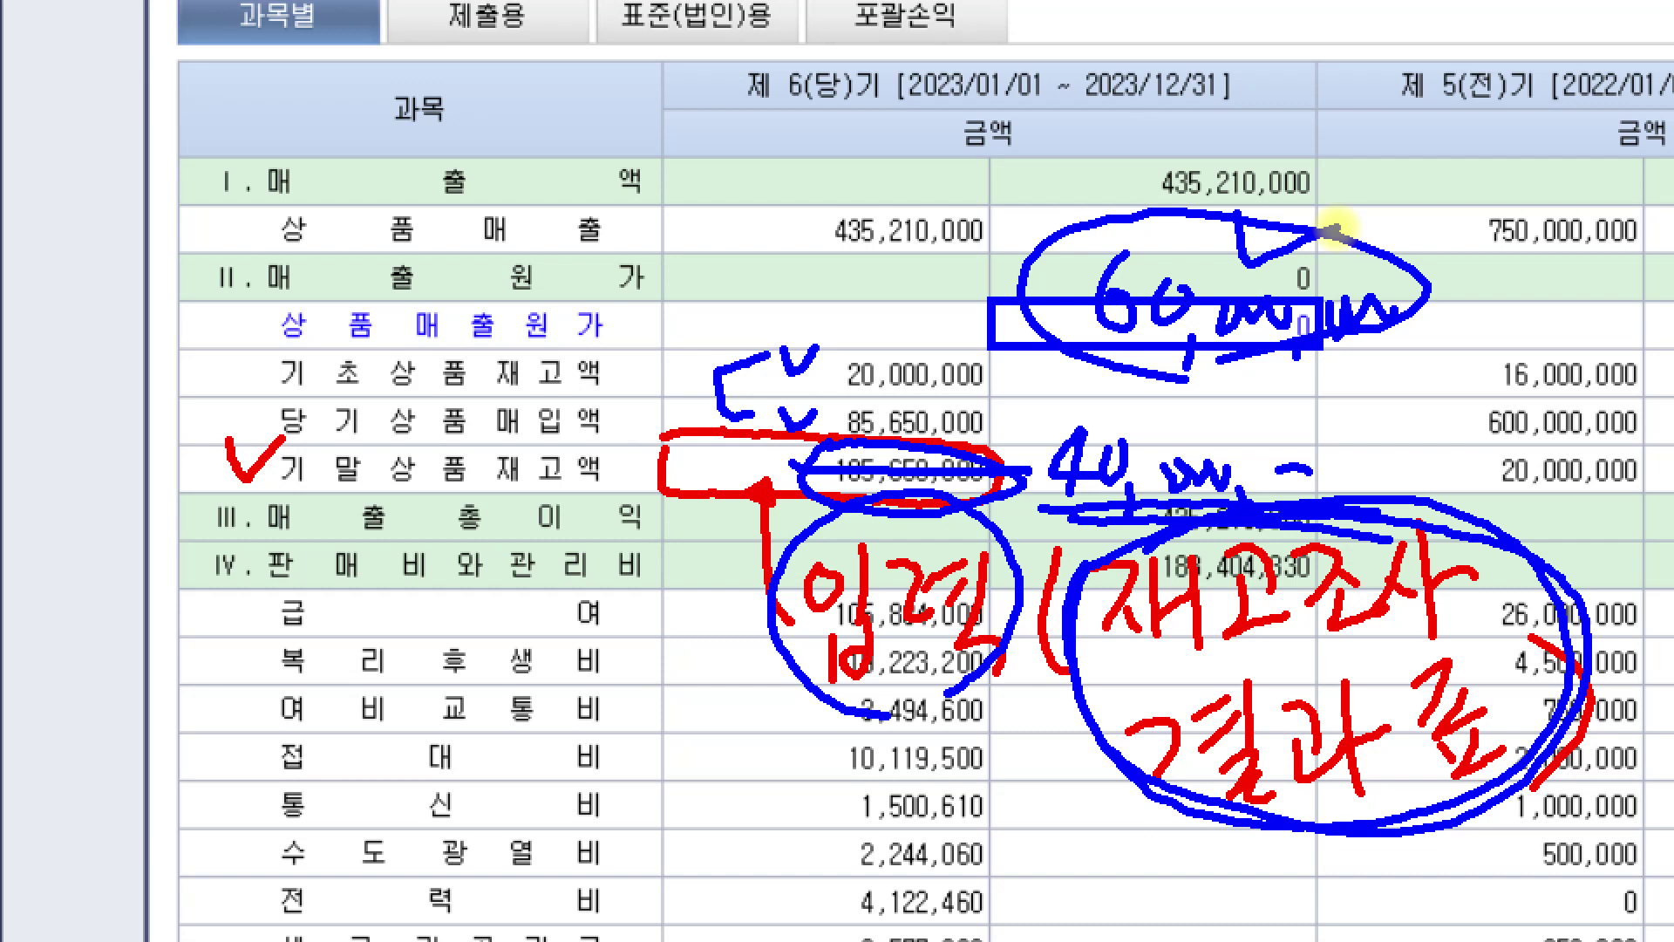
mouse_move(193, 401)
left_mouse_down()
mouse_move(258, 454)
mouse_move(173, 512)
left_mouse_up()
mouse_move(93, 344)
left_mouse_down()
mouse_move(112, 425)
mouse_move(208, 449)
left_mouse_up()
mouse_move(103, 262)
left_mouse_down()
mouse_move(240, 305)
mouse_move(307, 270)
mouse_move(342, 314)
left_mouse_up()
mouse_move(377, 194)
left_mouse_down()
mouse_move(410, 185)
mouse_move(436, 253)
left_mouse_up()
mouse_move(471, 161)
left_mouse_down()
mouse_move(470, 262)
mouse_move(576, 209)
mouse_move(635, 142)
mouse_move(683, 131)
mouse_move(673, 209)
mouse_move(741, 199)
mouse_move(774, 233)
left_mouse_up()
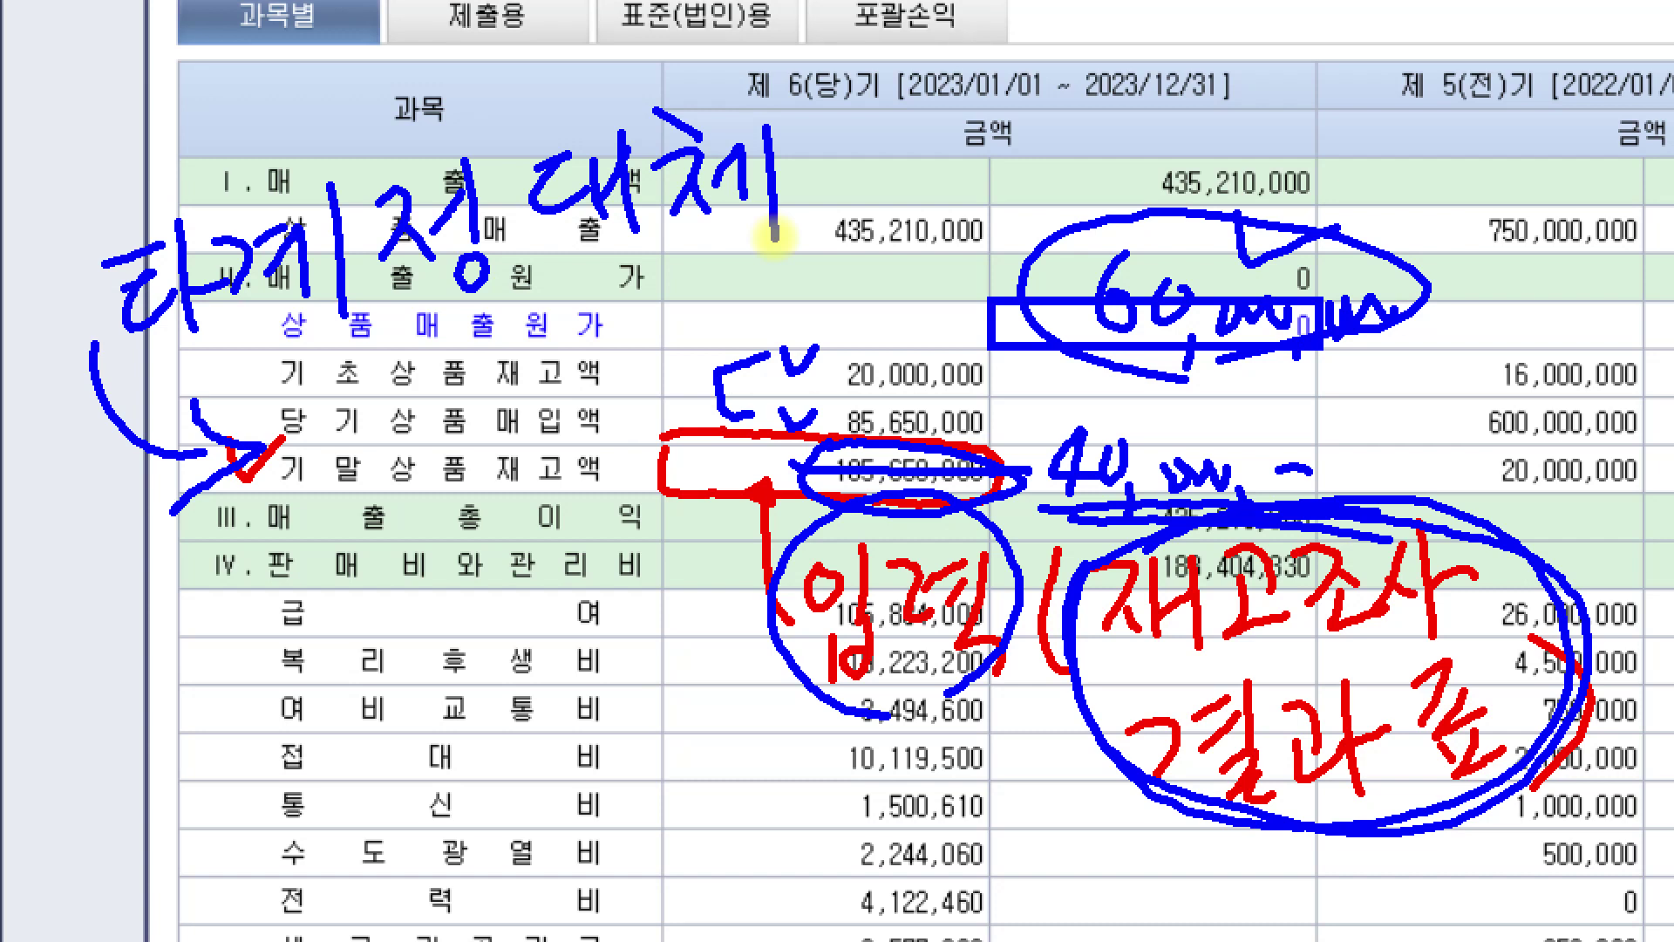
left_click_drag(297, 490, 664, 494)
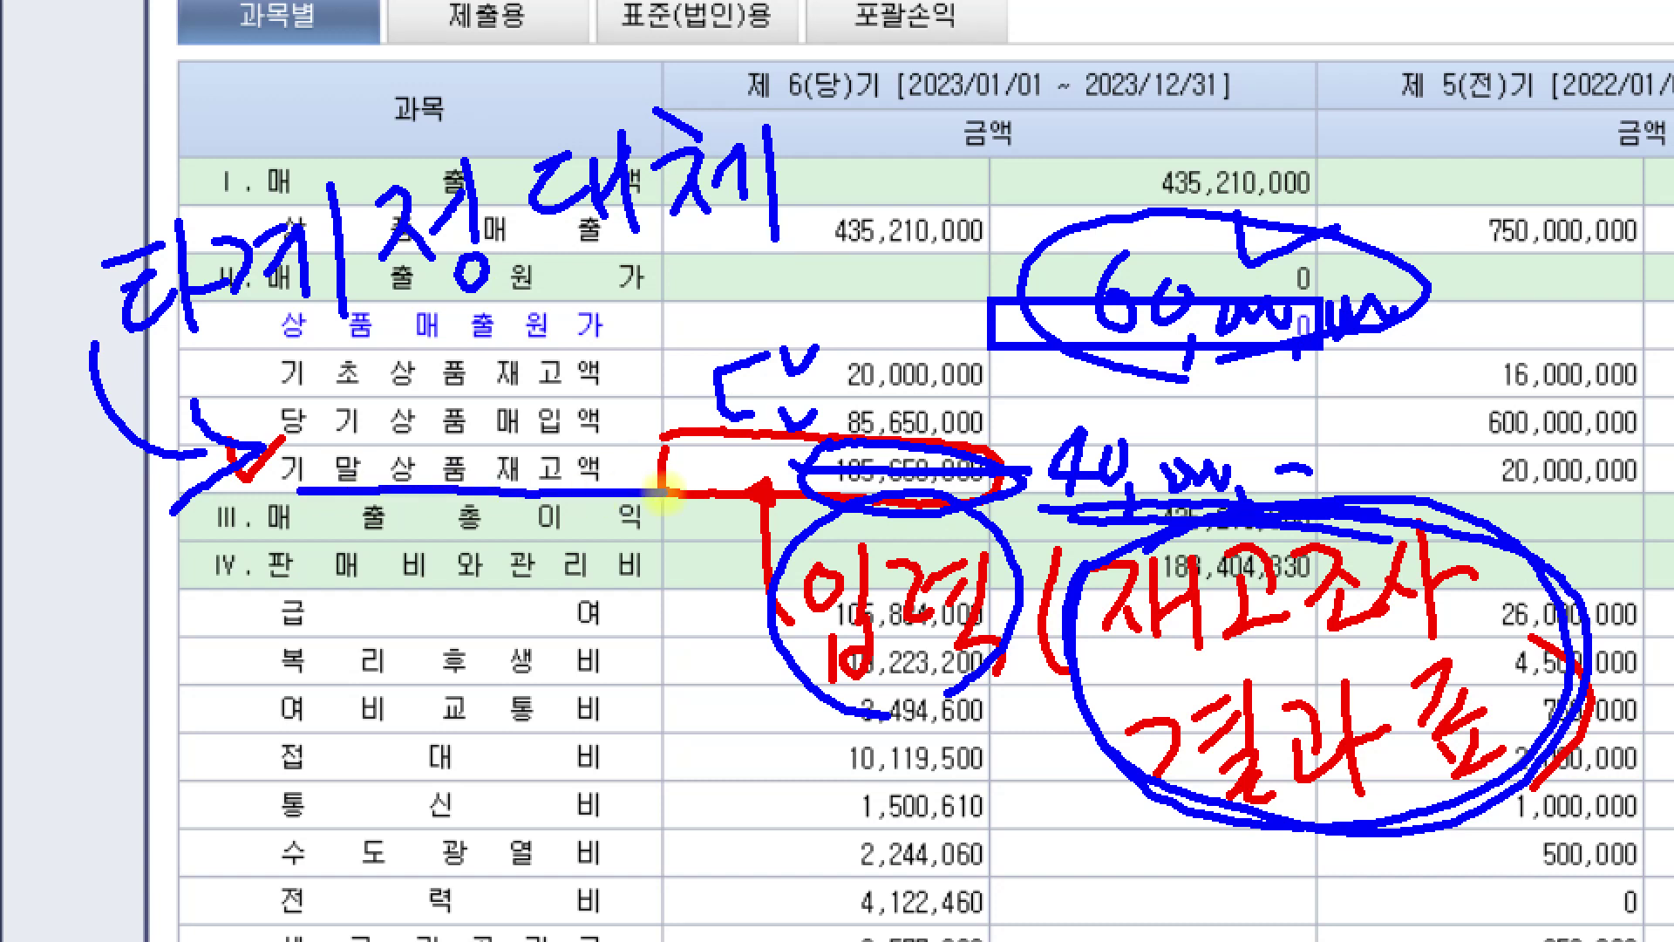
mouse_move(281, 458)
left_mouse_down()
mouse_move(610, 464)
mouse_move(536, 438)
mouse_move(293, 438)
left_mouse_up()
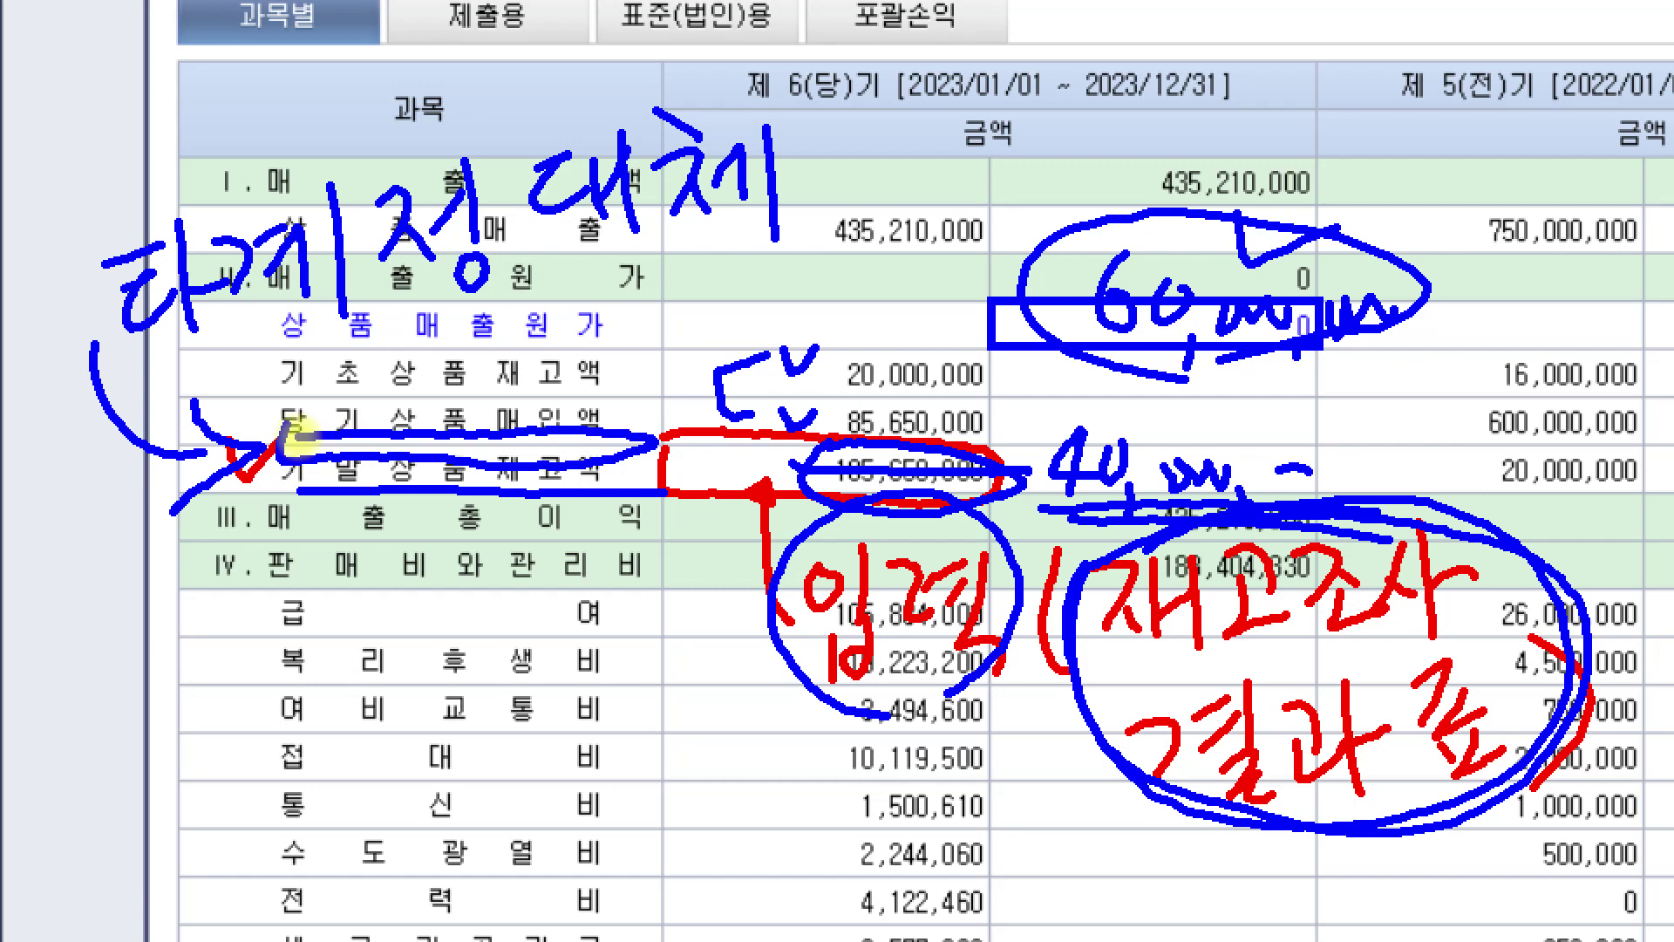
key("Escape")
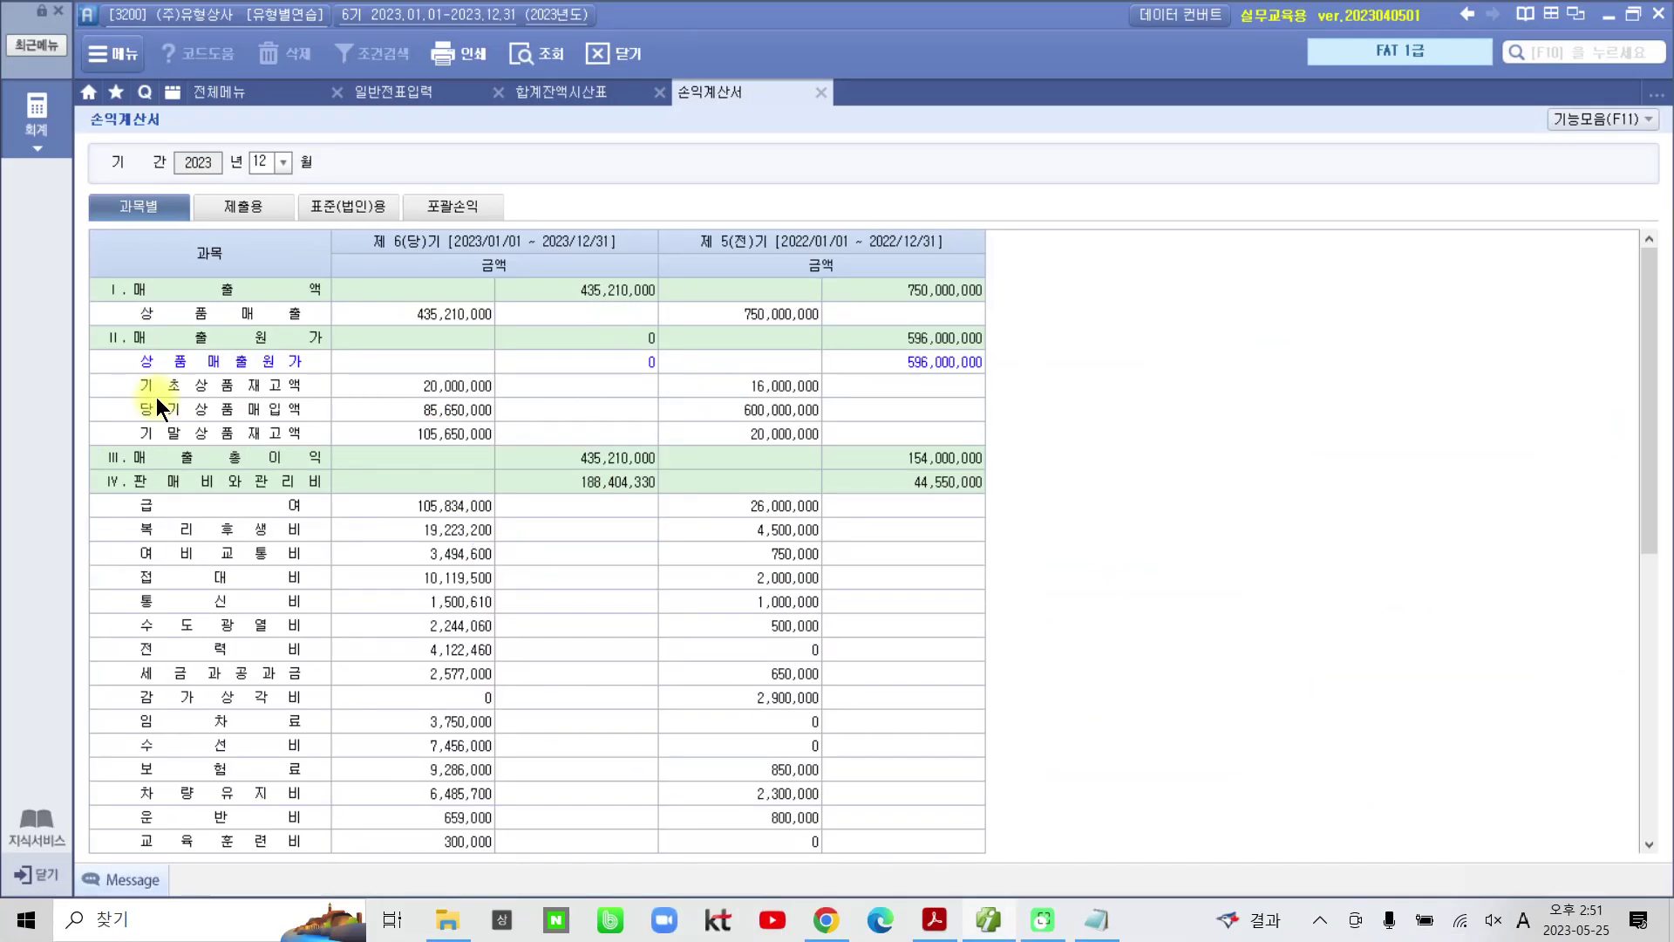
Step: In the October 26 general voucher, change the 적요 of the 대변 상품 line to 08 타계정으로 대체액
left_click(394, 92)
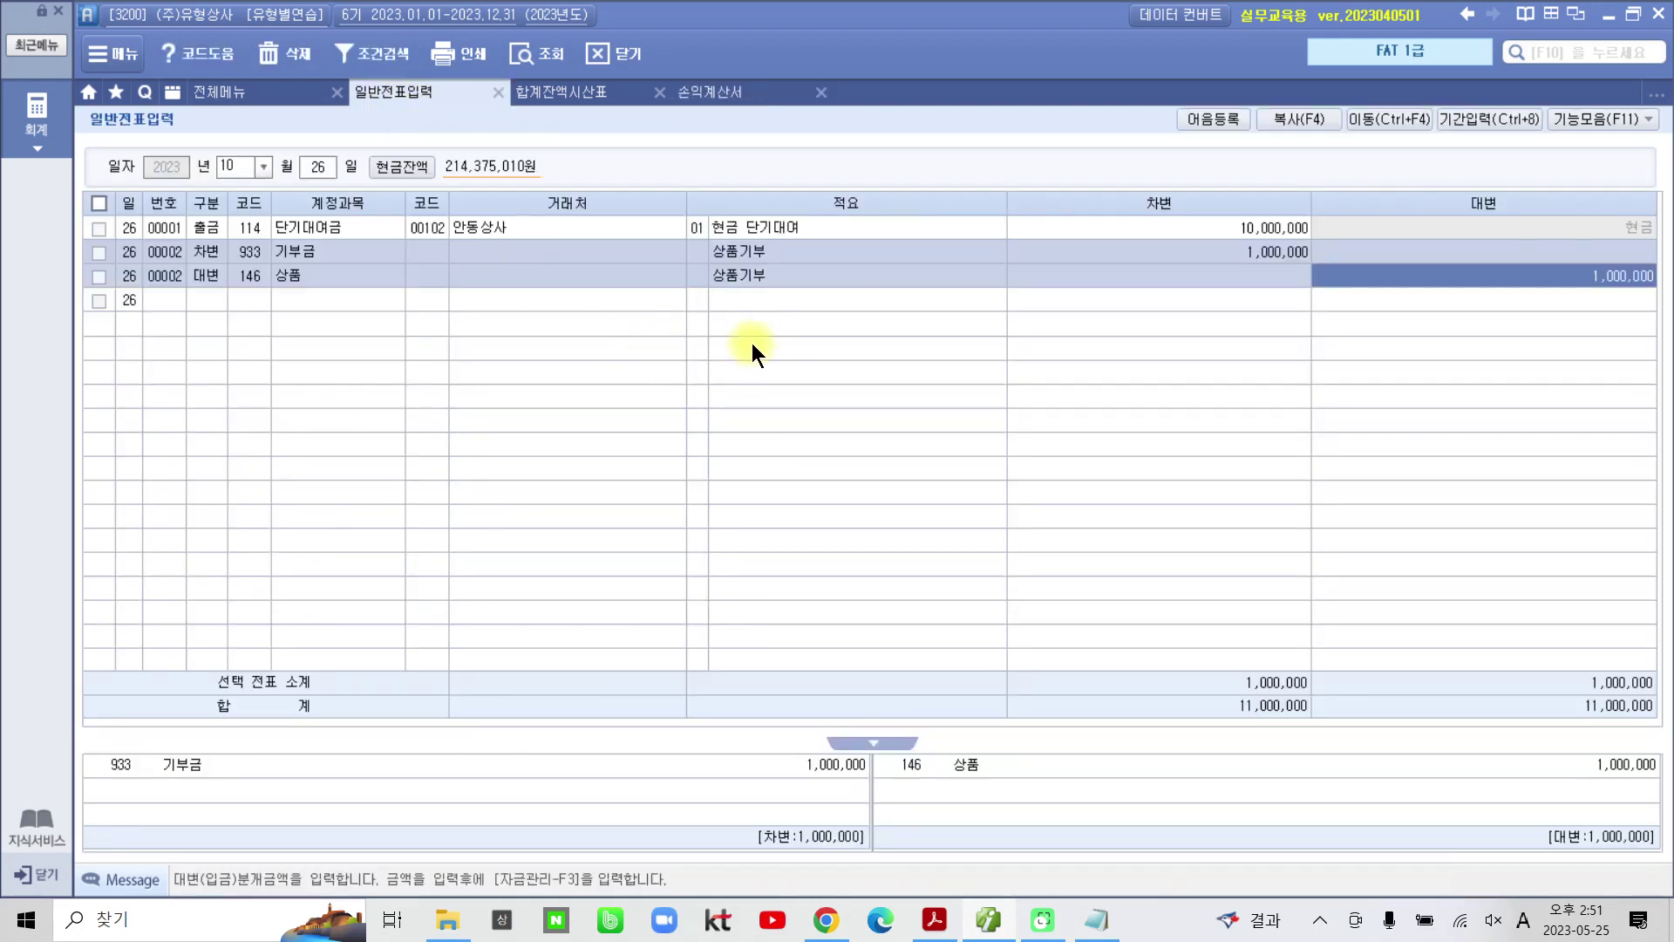
left_click(696, 277)
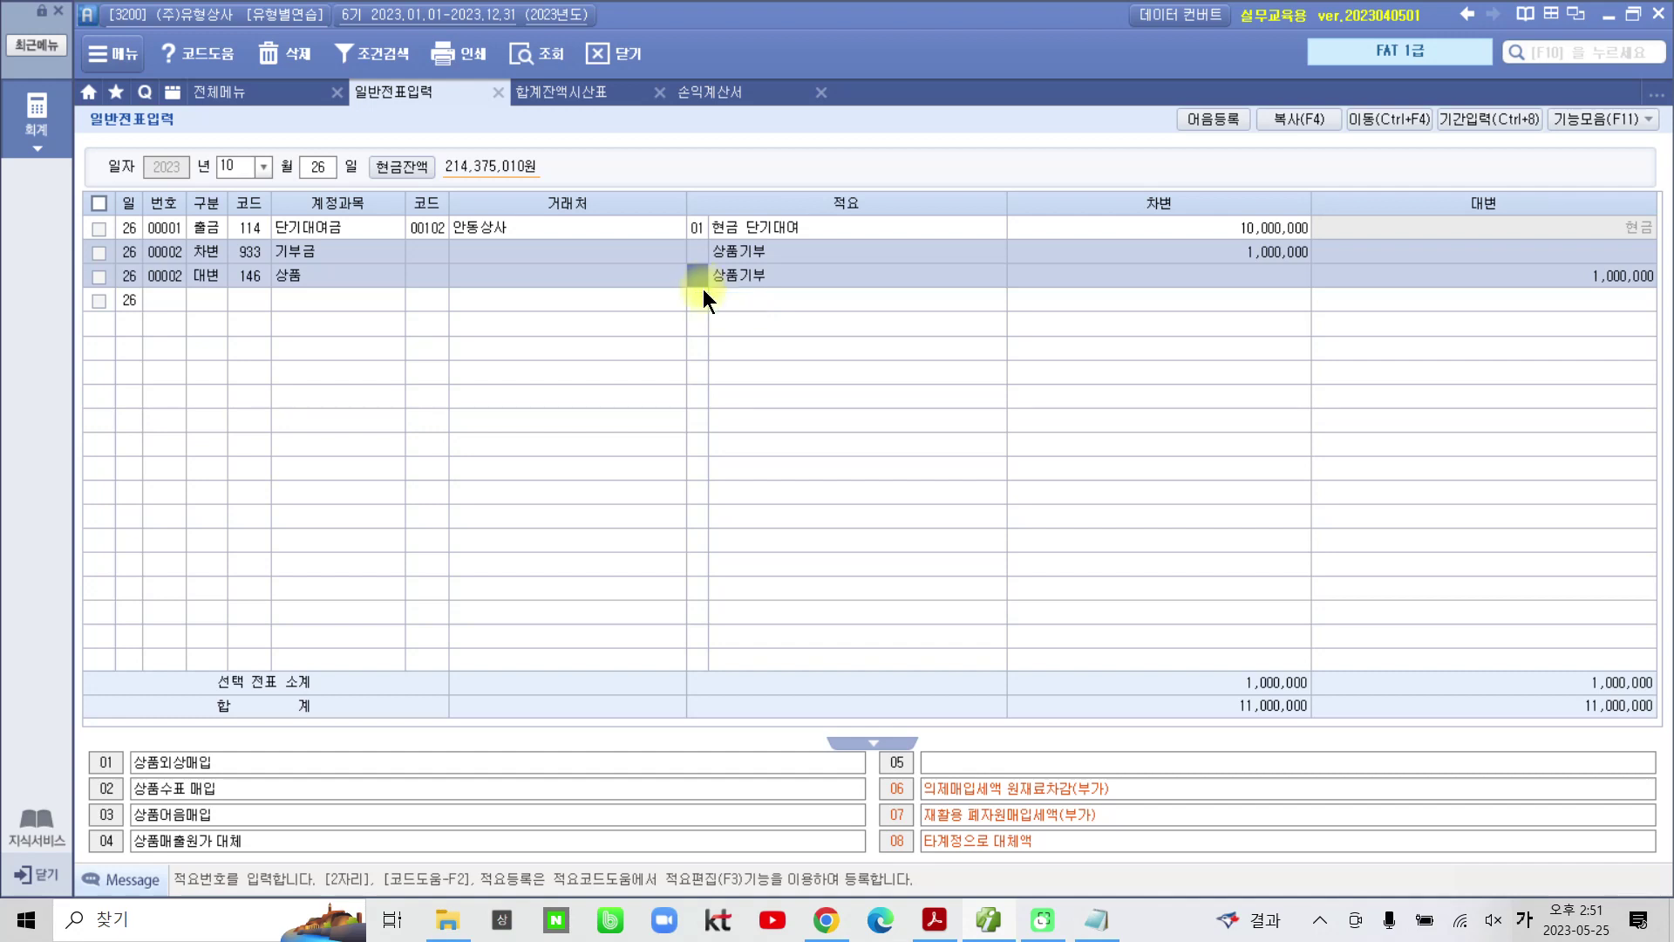
key("Return")
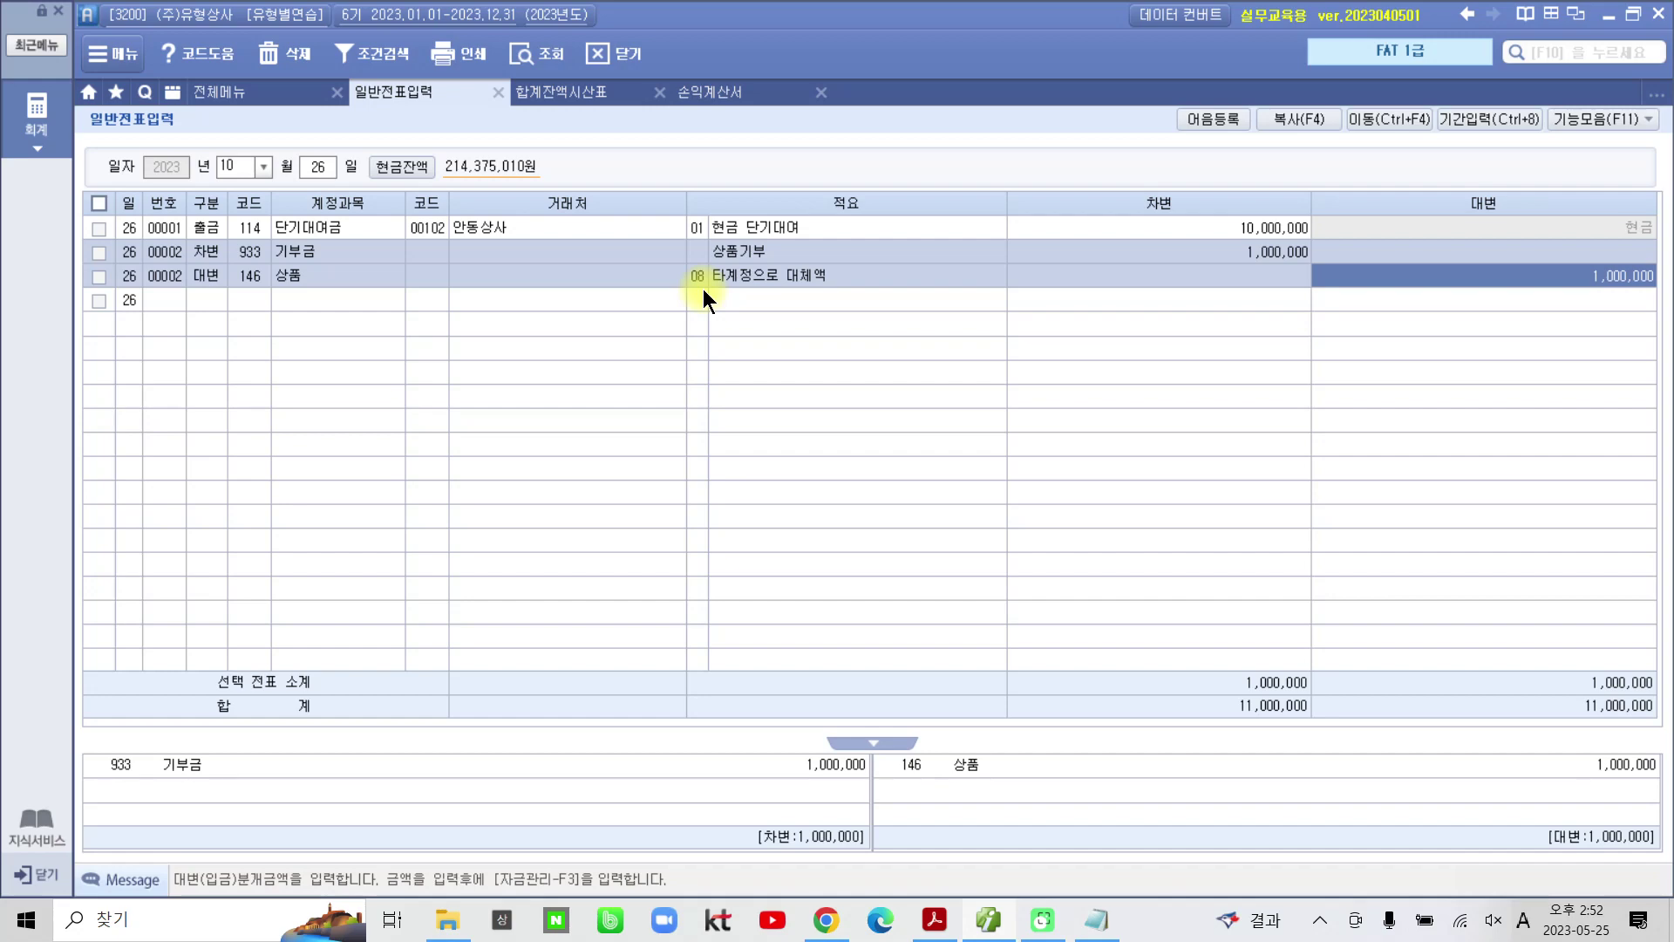
Step: Refresh the 손익계산서 and examine the current-year 타계정으로대체액 line together with the other 상품매출원가 items
left_click(734, 92)
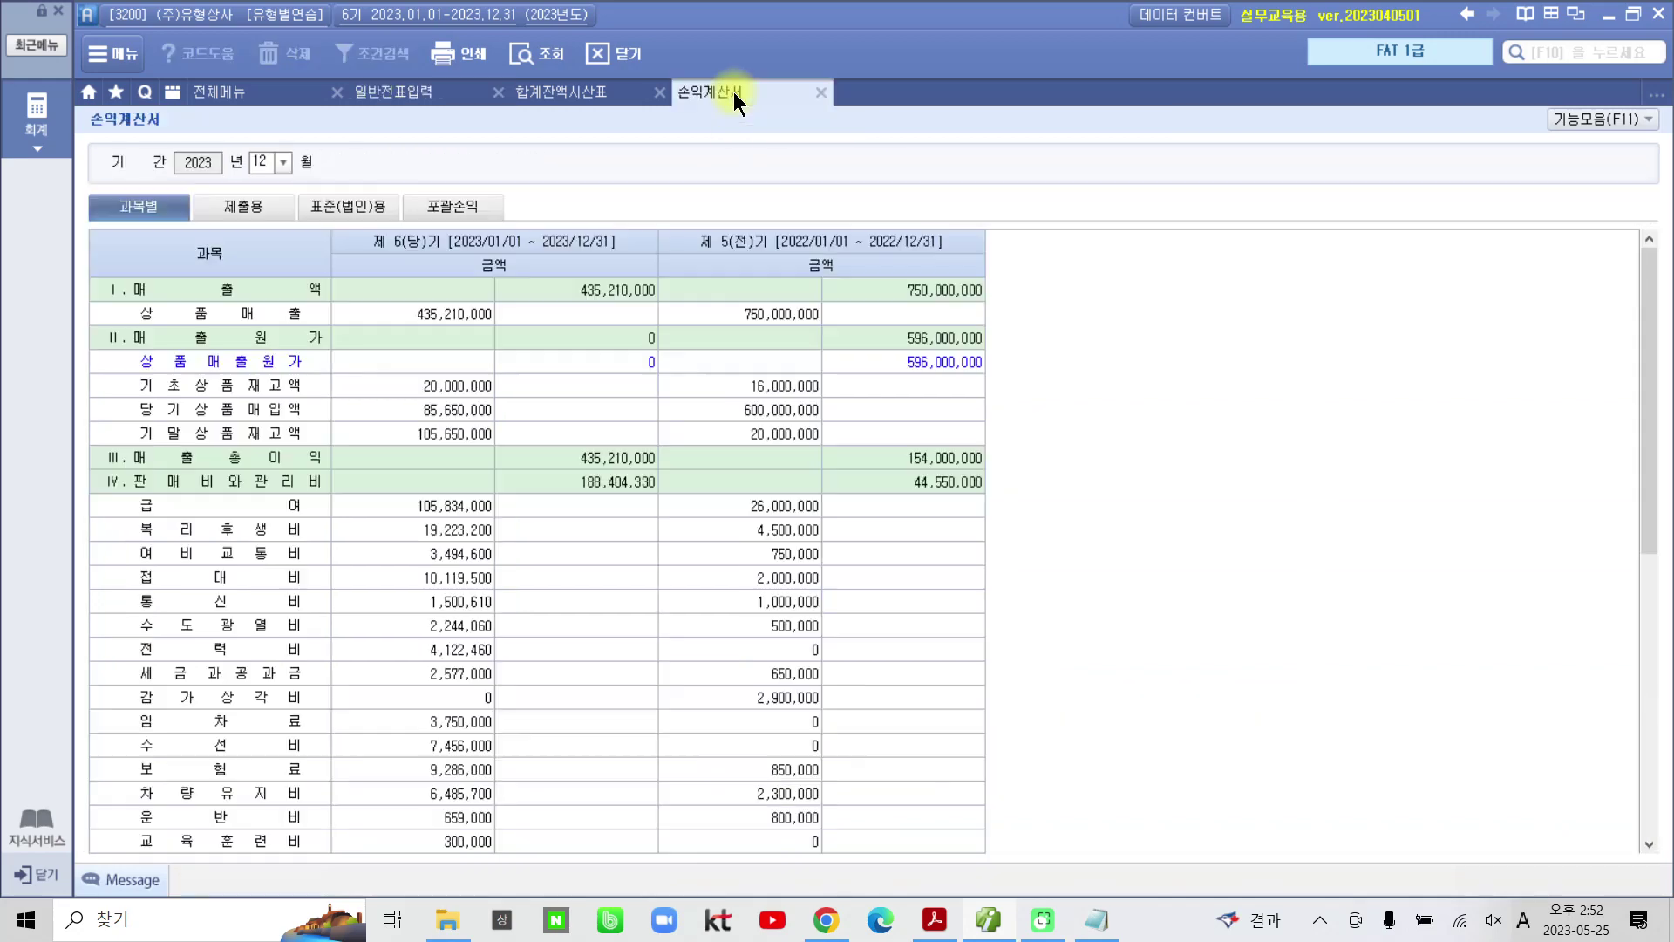
left_click(543, 54)
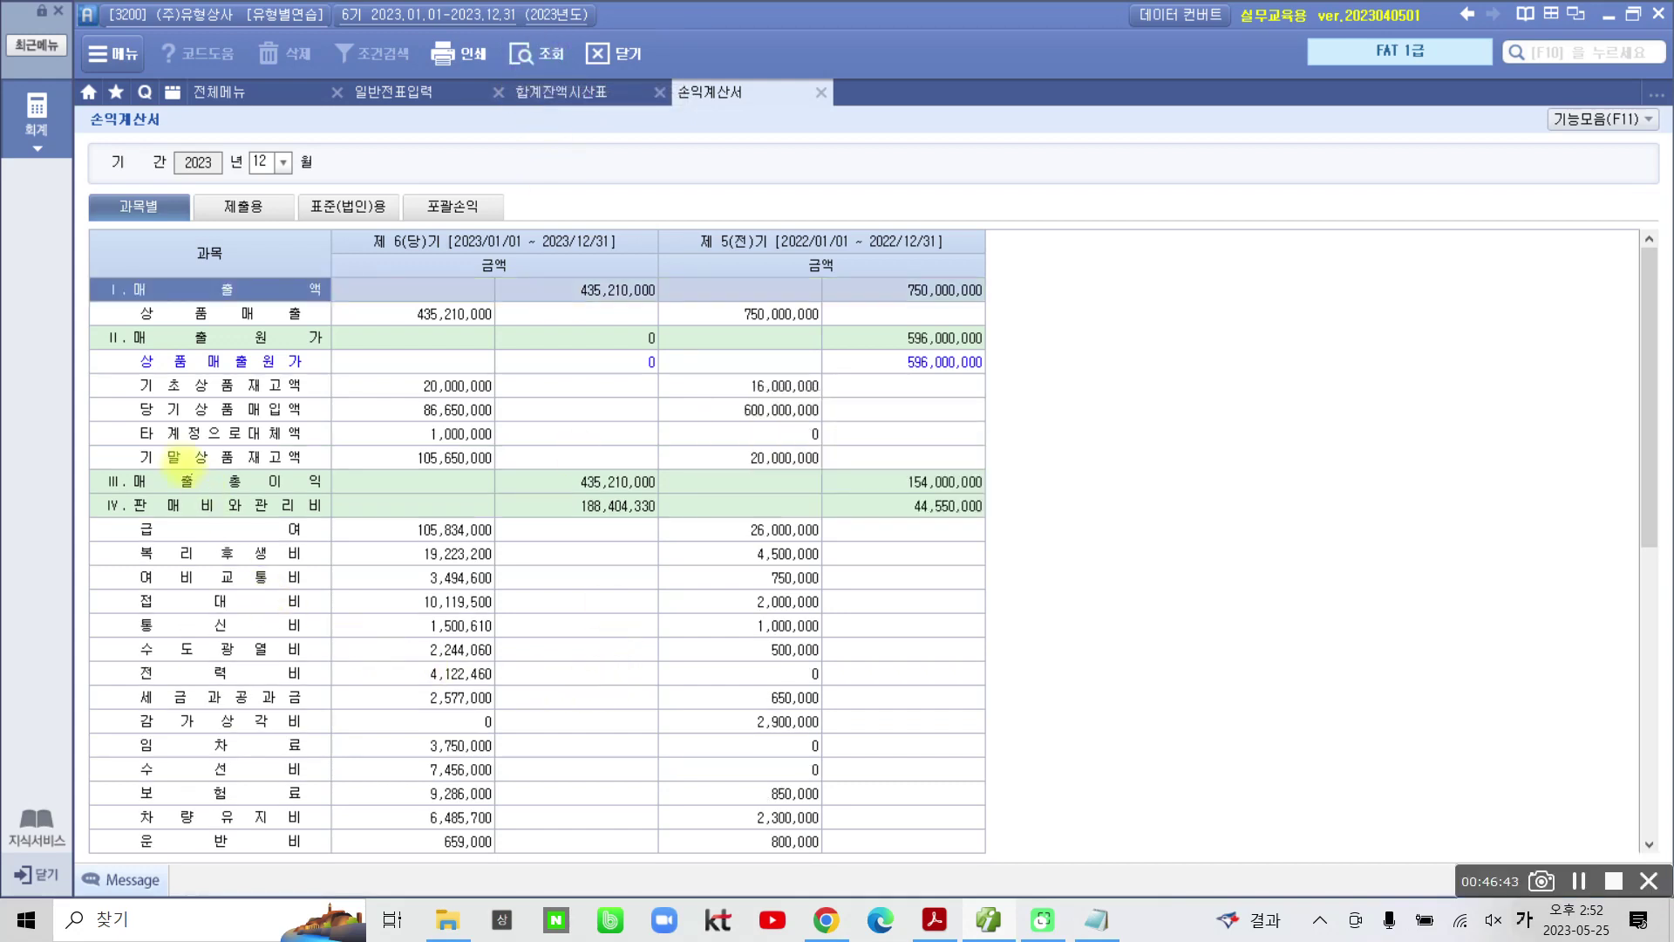
left_click_drag(124, 420, 316, 444)
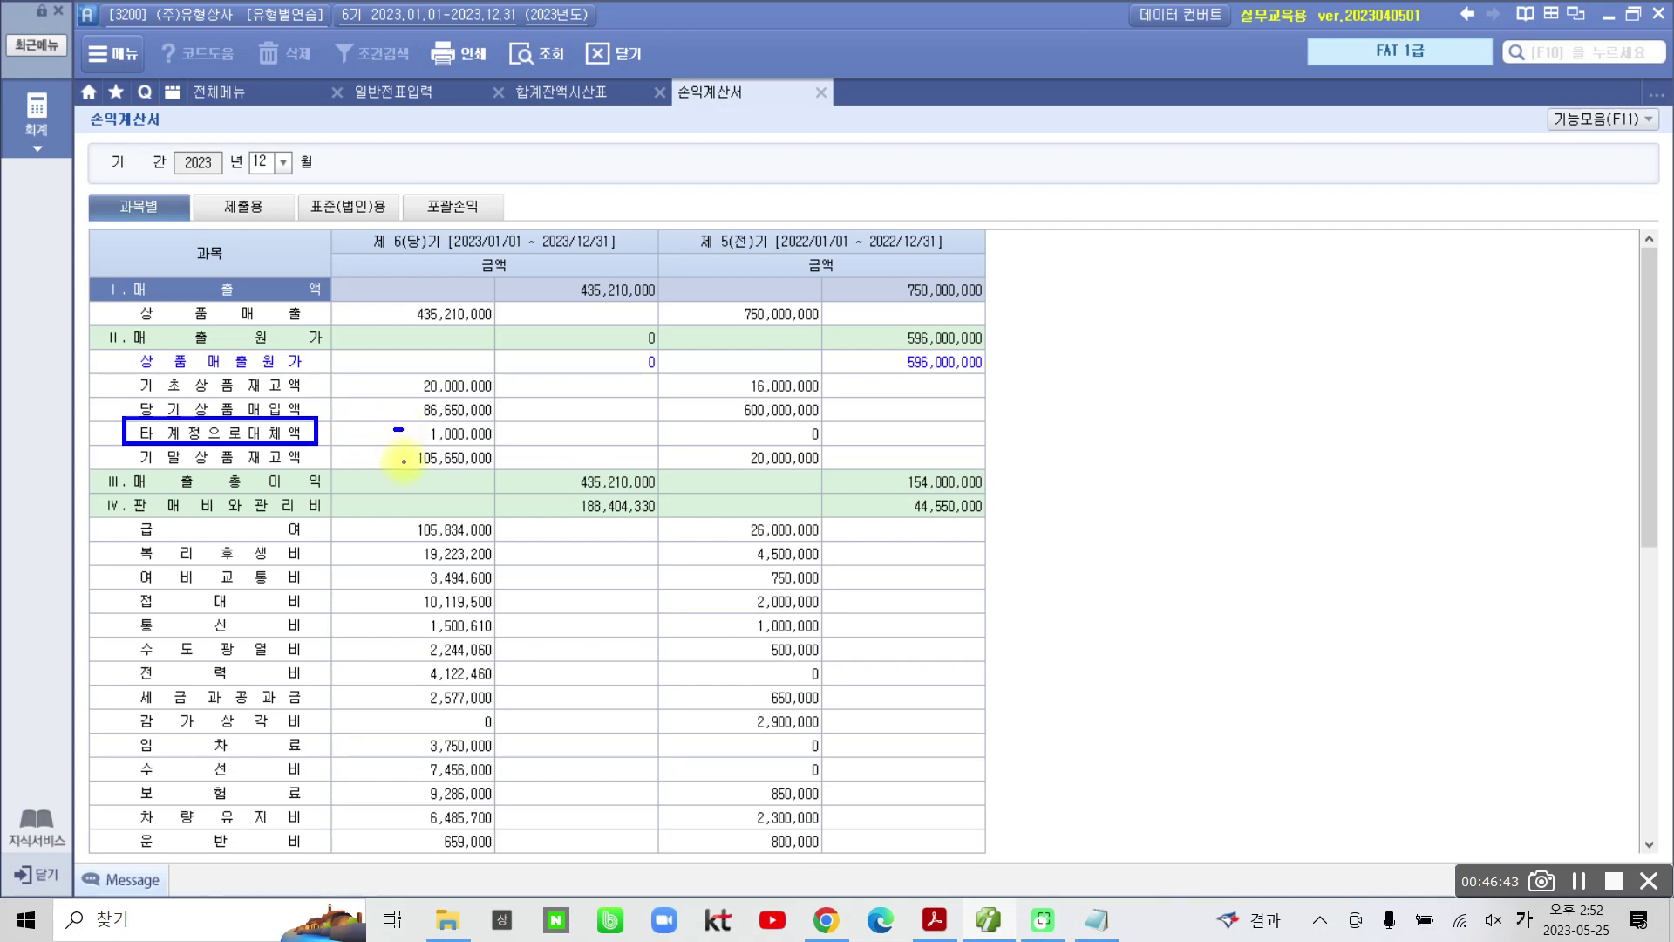
mouse_move(635, 349)
left_mouse_down()
mouse_move(600, 361)
mouse_move(657, 373)
left_mouse_up()
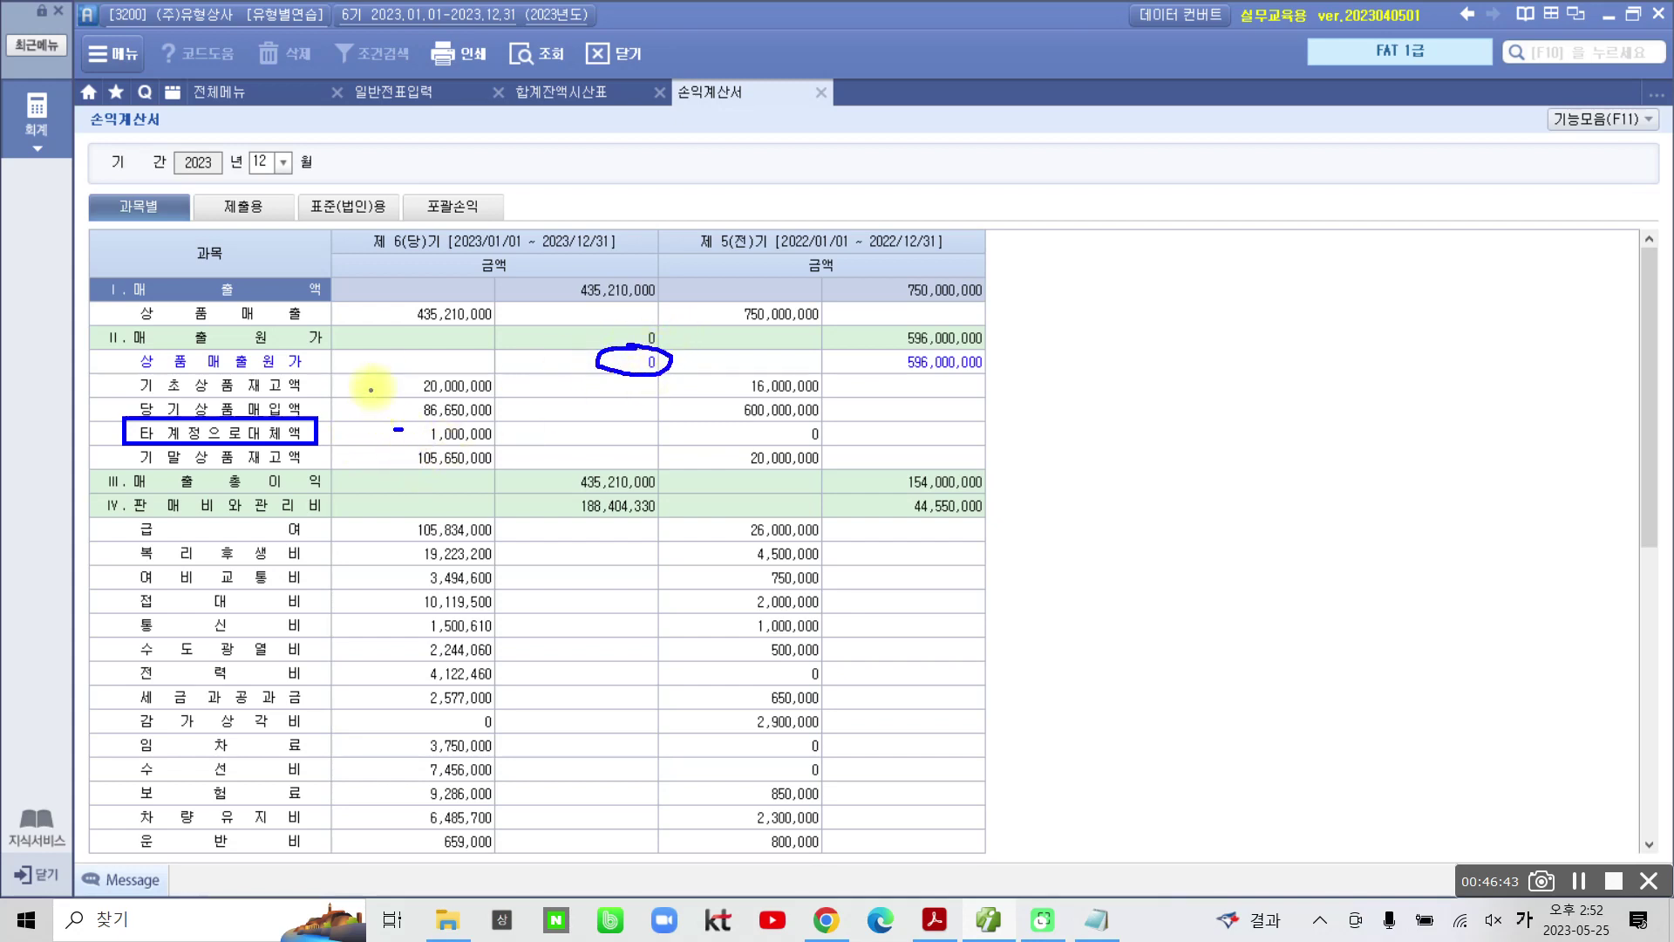
mouse_move(413, 372)
left_mouse_down()
mouse_move(385, 405)
mouse_move(436, 427)
mouse_move(523, 377)
mouse_move(440, 361)
mouse_move(397, 373)
left_mouse_up()
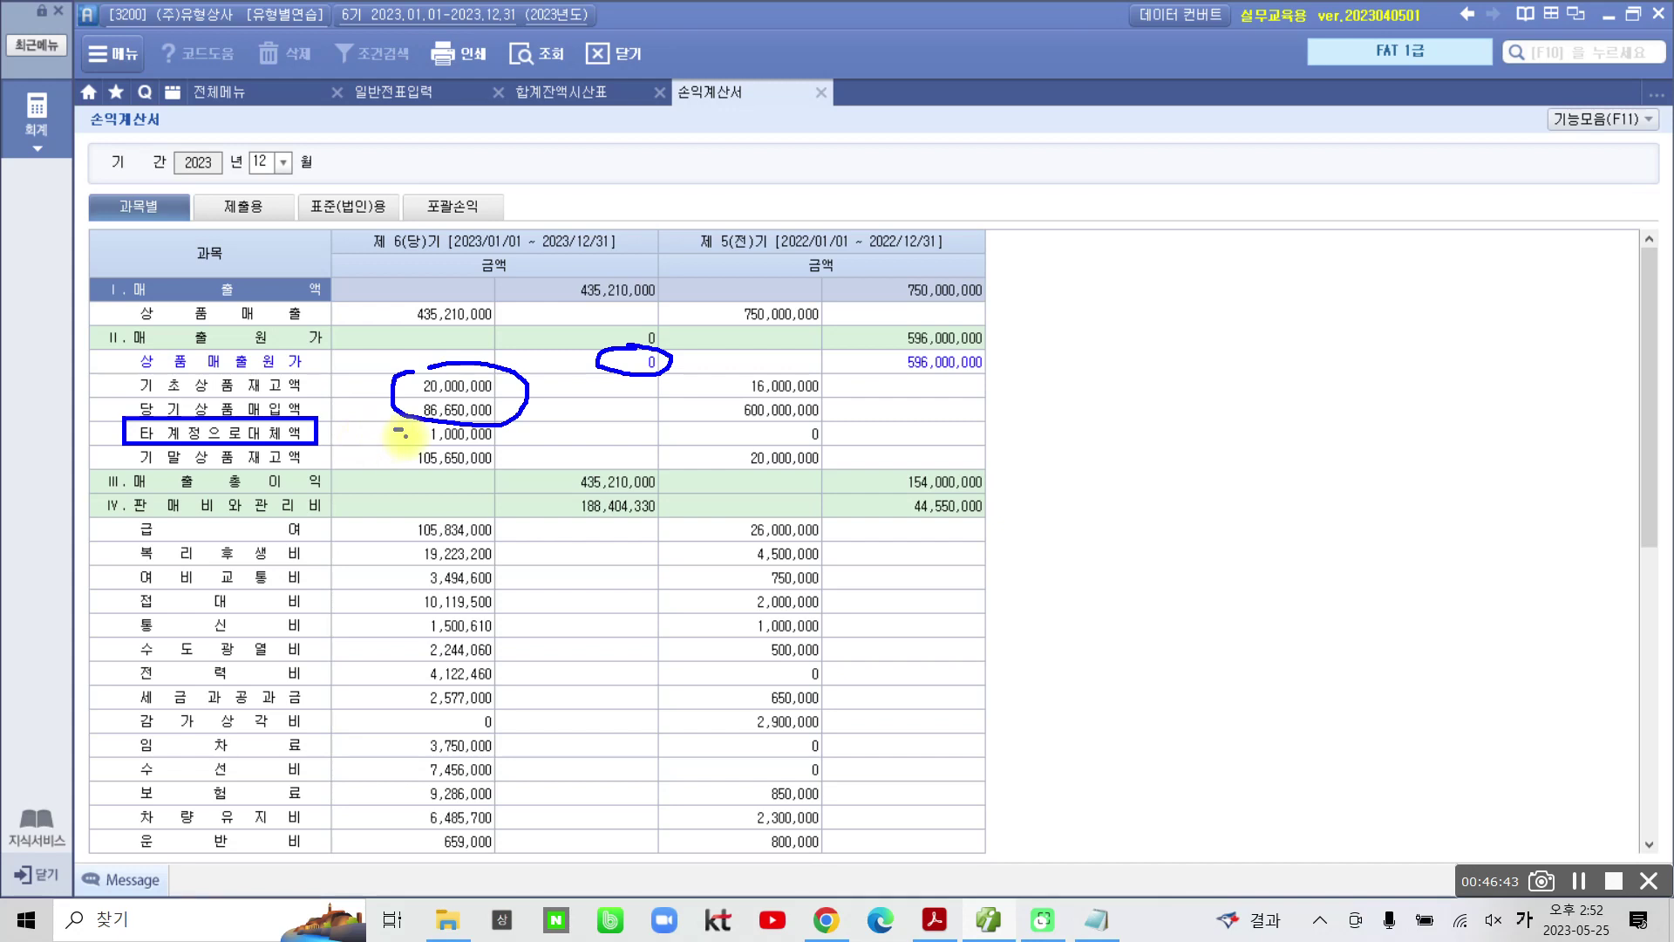
left_click_drag(390, 460, 410, 460)
left_click_drag(557, 419, 625, 373)
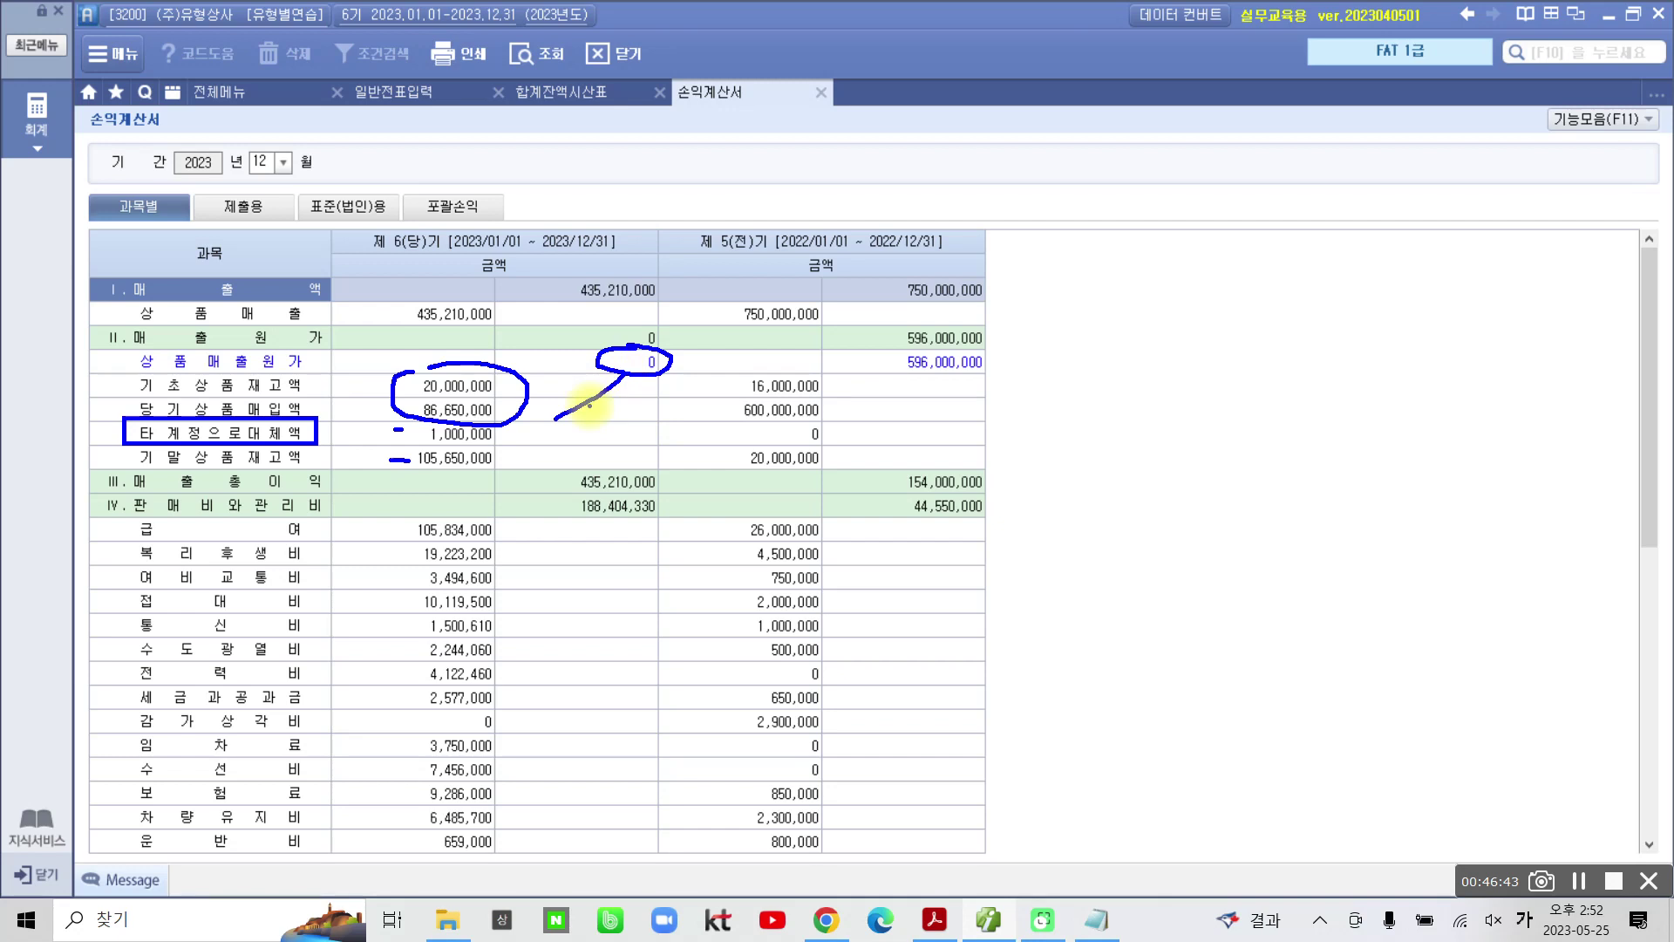
key("Escape")
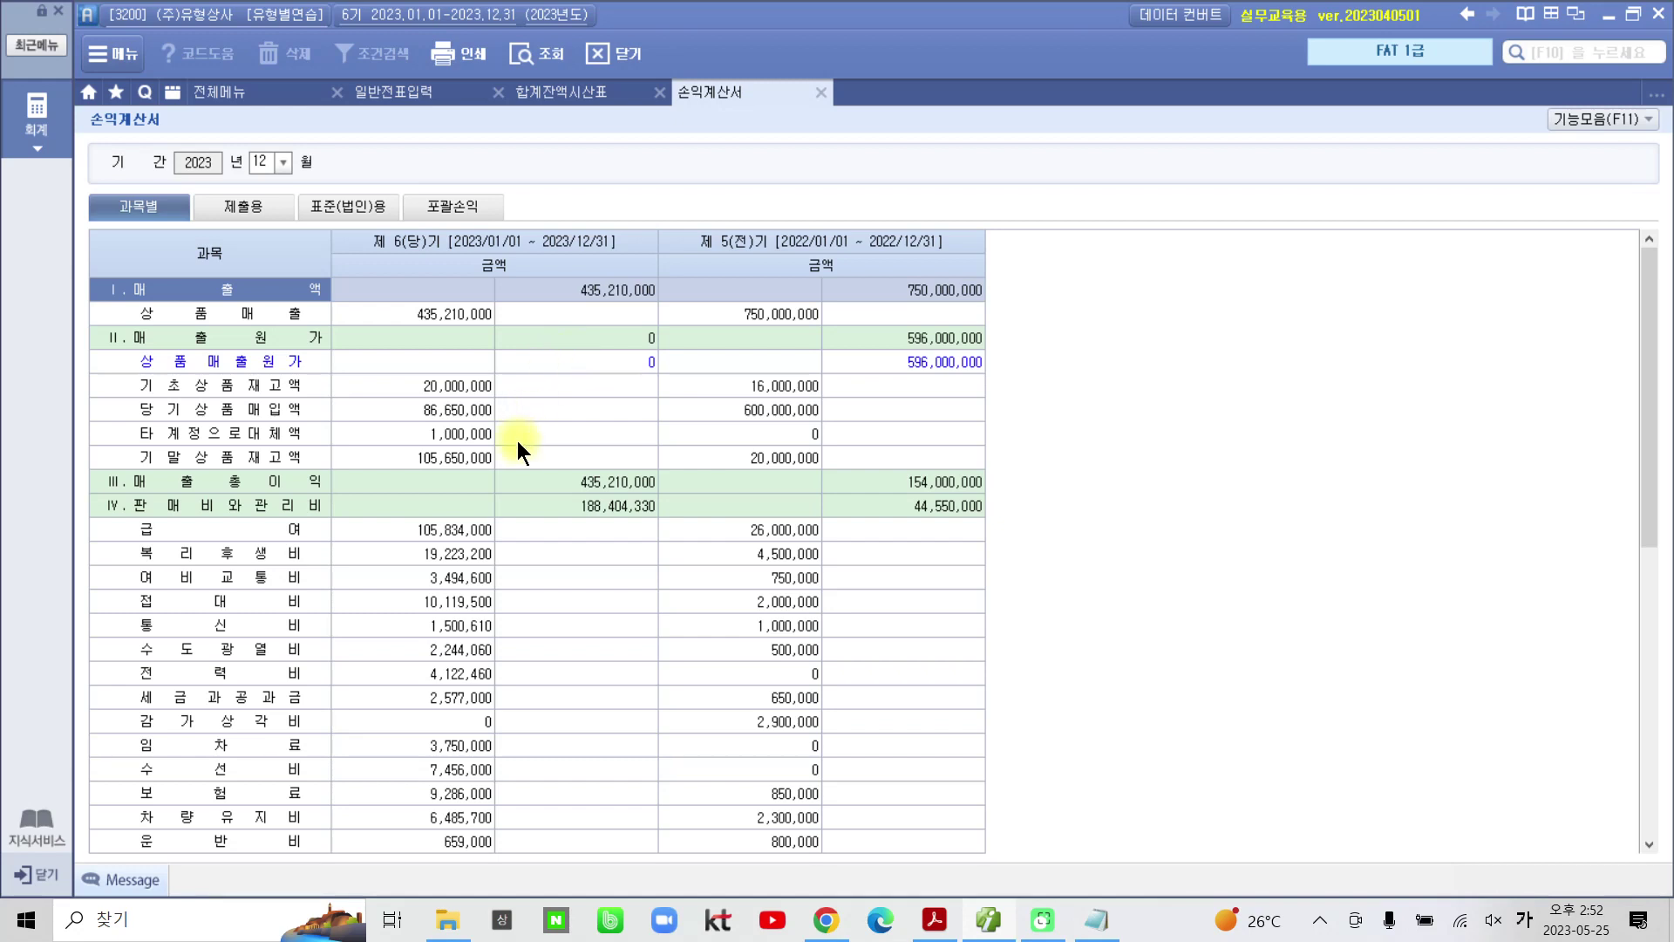
Step: Check the current-year 기부금 entry under 영업외비용 in the 손익계산서
scroll(510, 502, "down", 8)
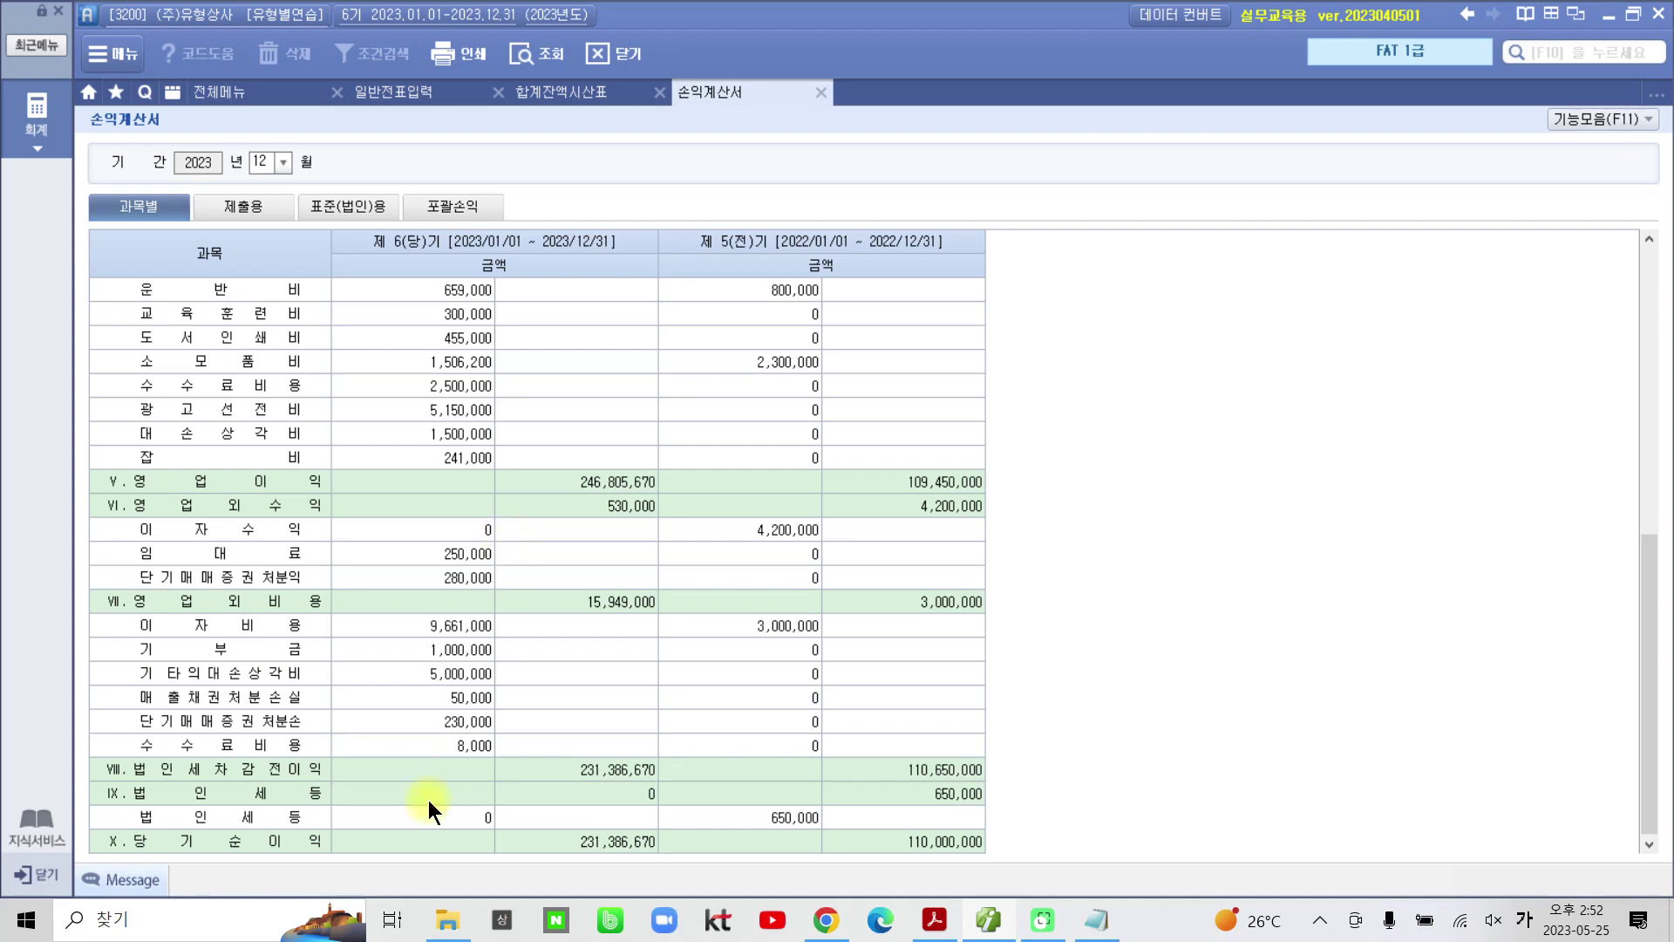
left_click(403, 657)
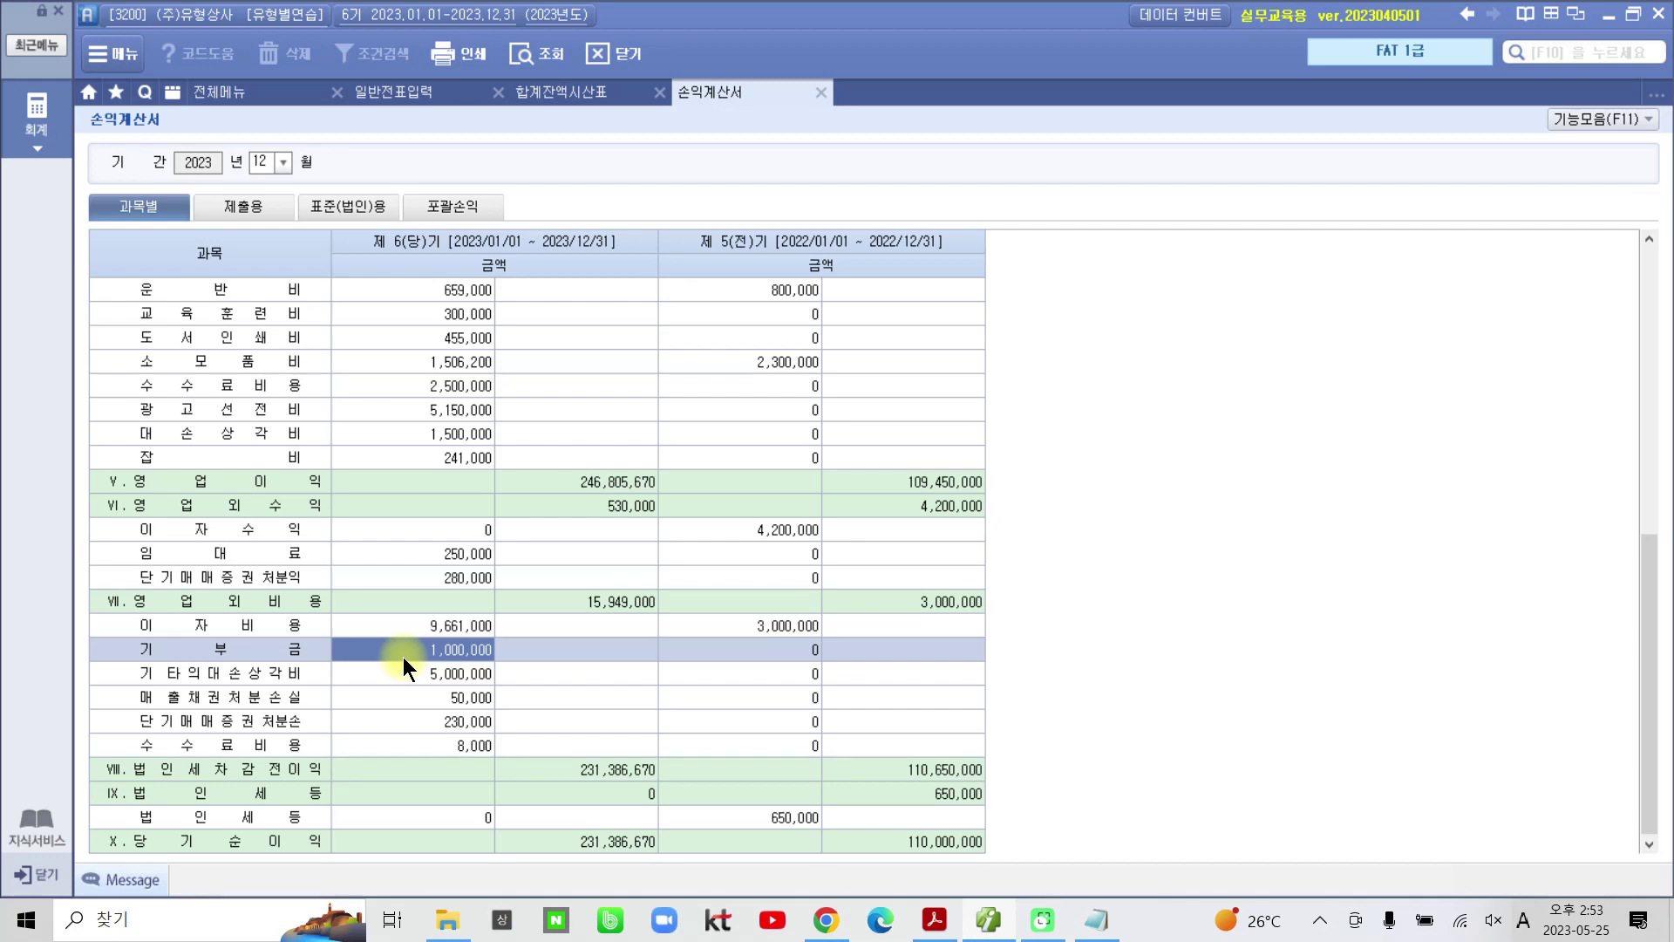
Step: Compare problem 26 in the Acrobat Reader exercise PDF with the October 26 donation entry in 일반전표입력
left_click(940, 924)
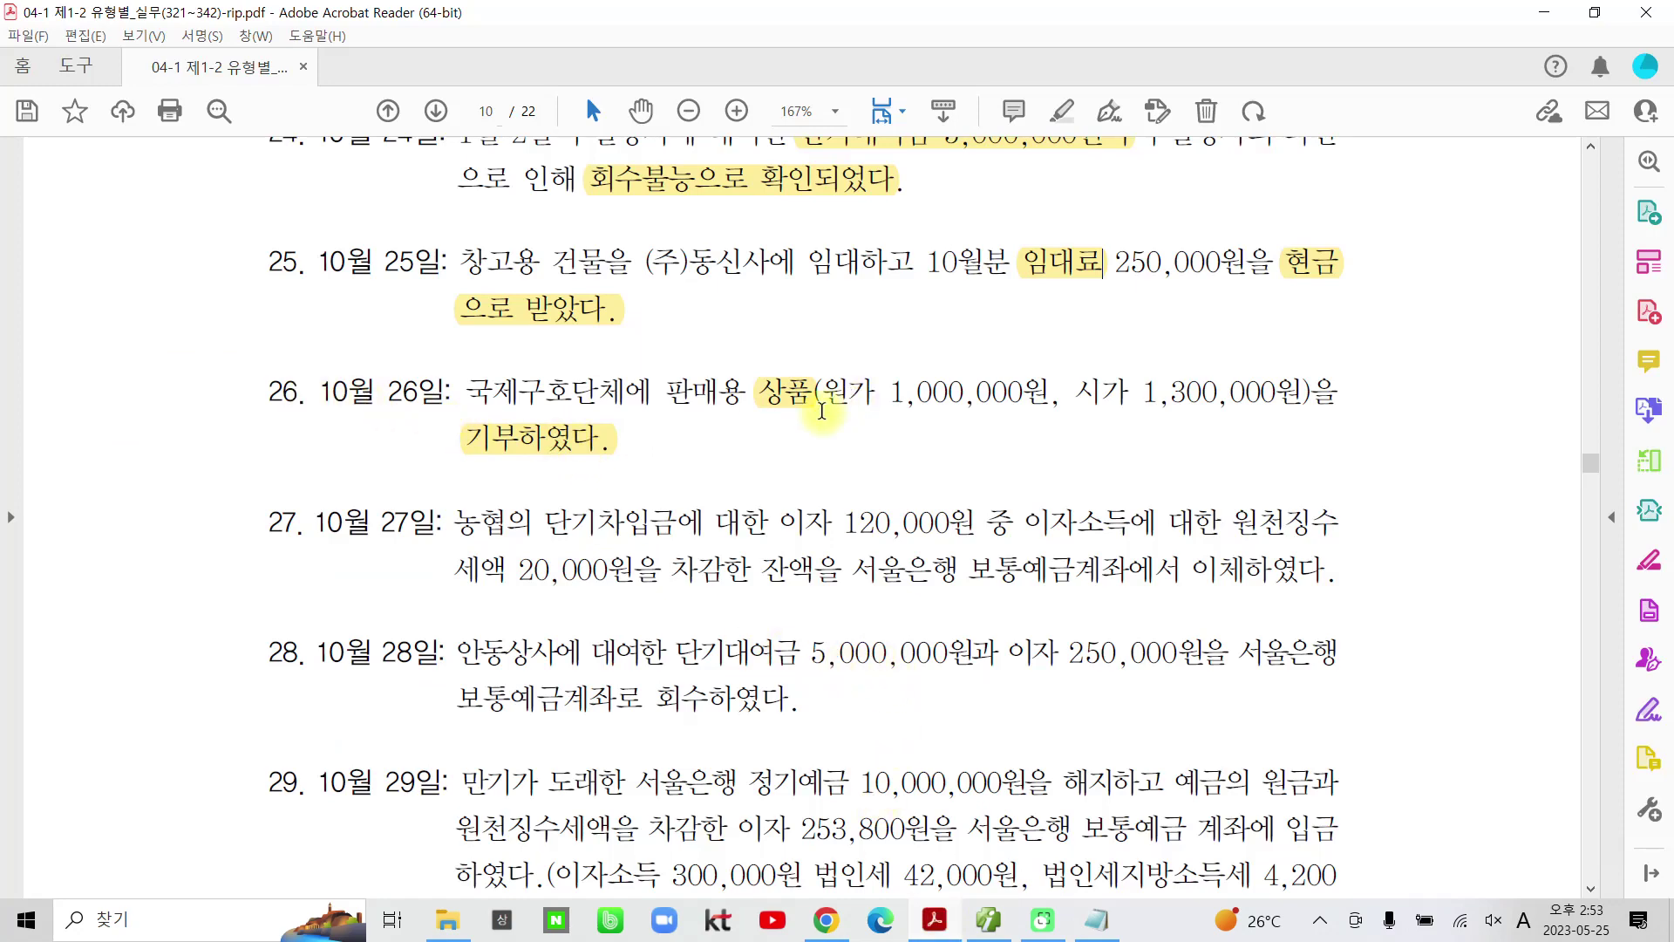
left_click(1081, 931)
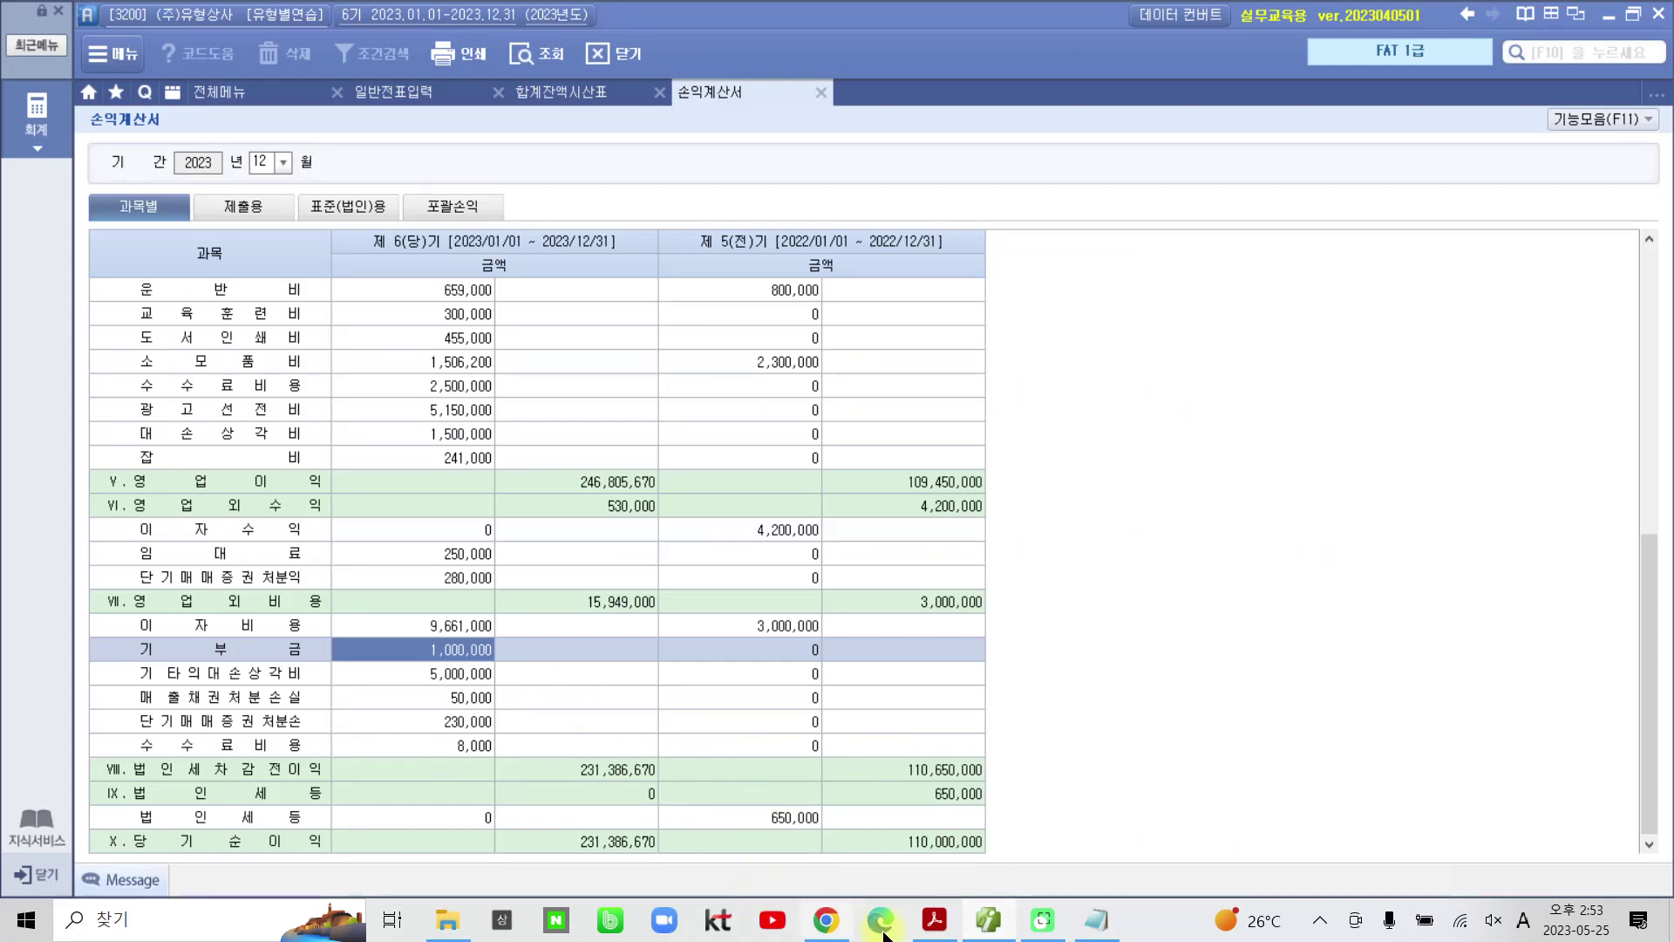
left_click(392, 91)
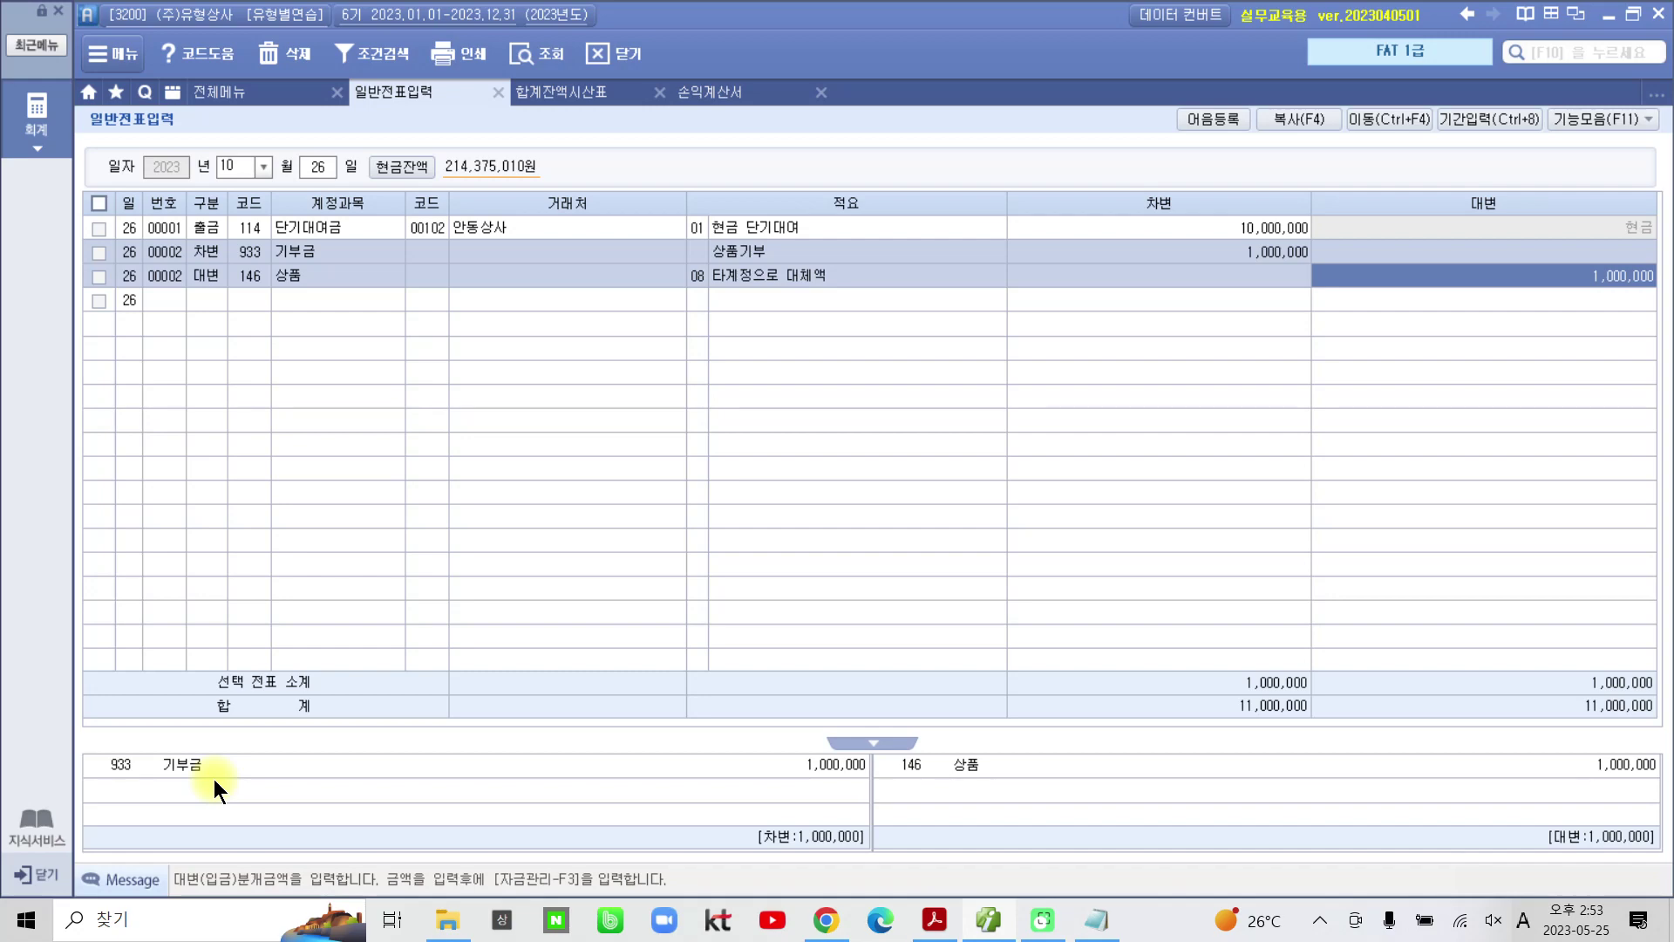
left_click(934, 919)
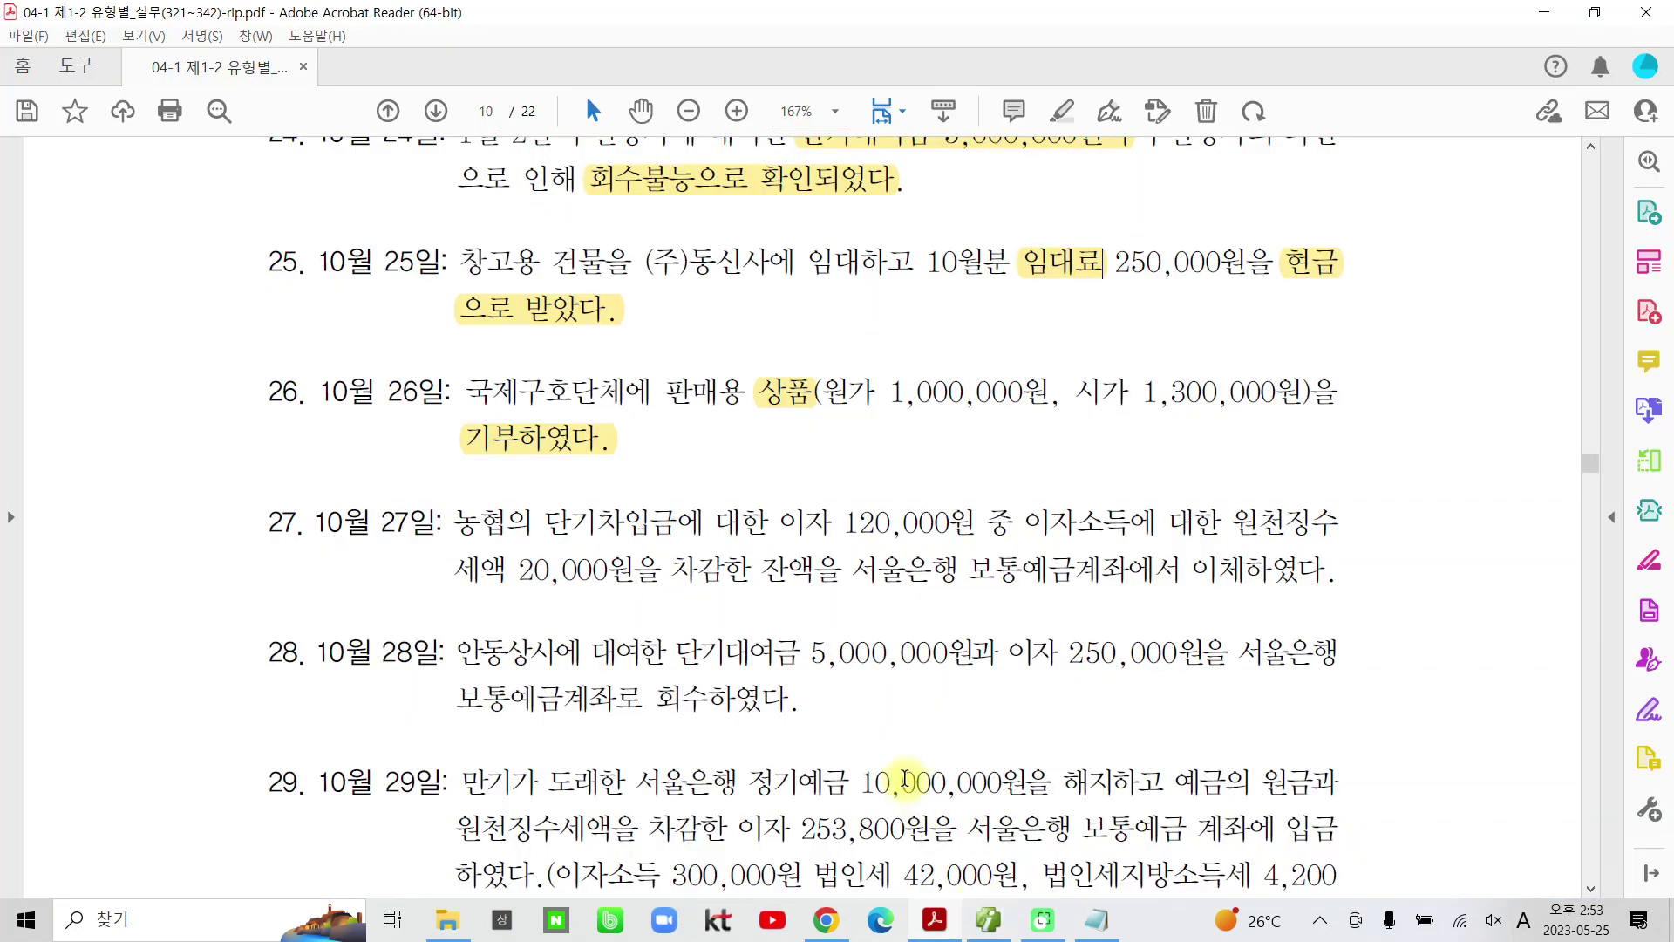
left_click(988, 919)
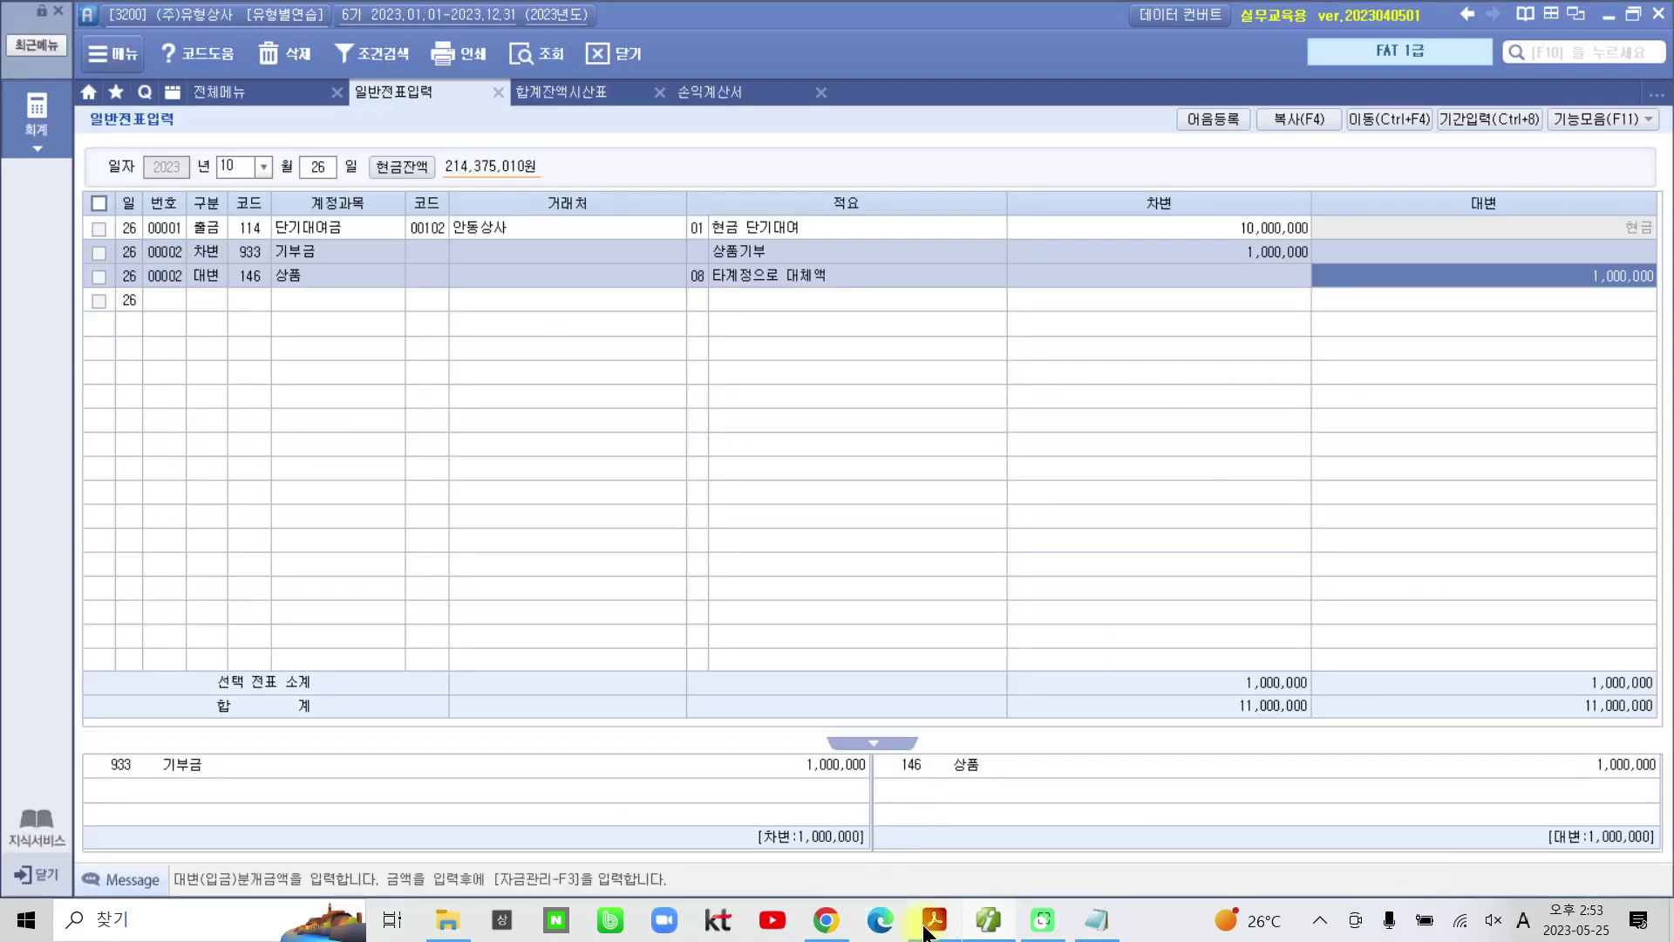
mouse_move(932, 920)
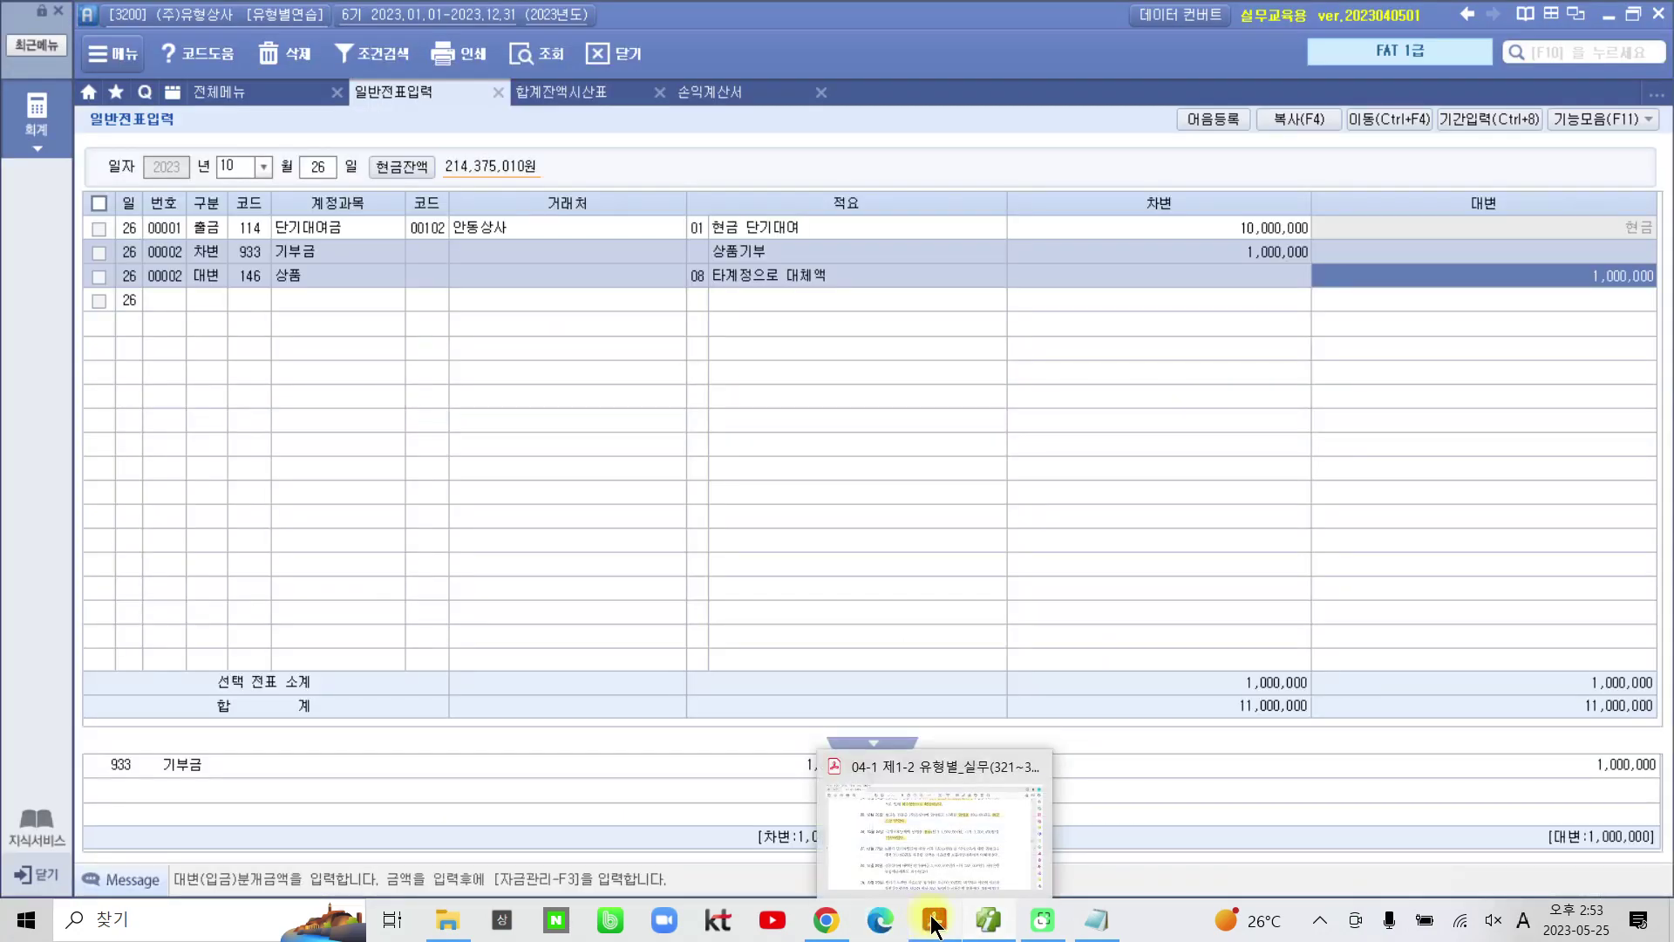
left_click(988, 922)
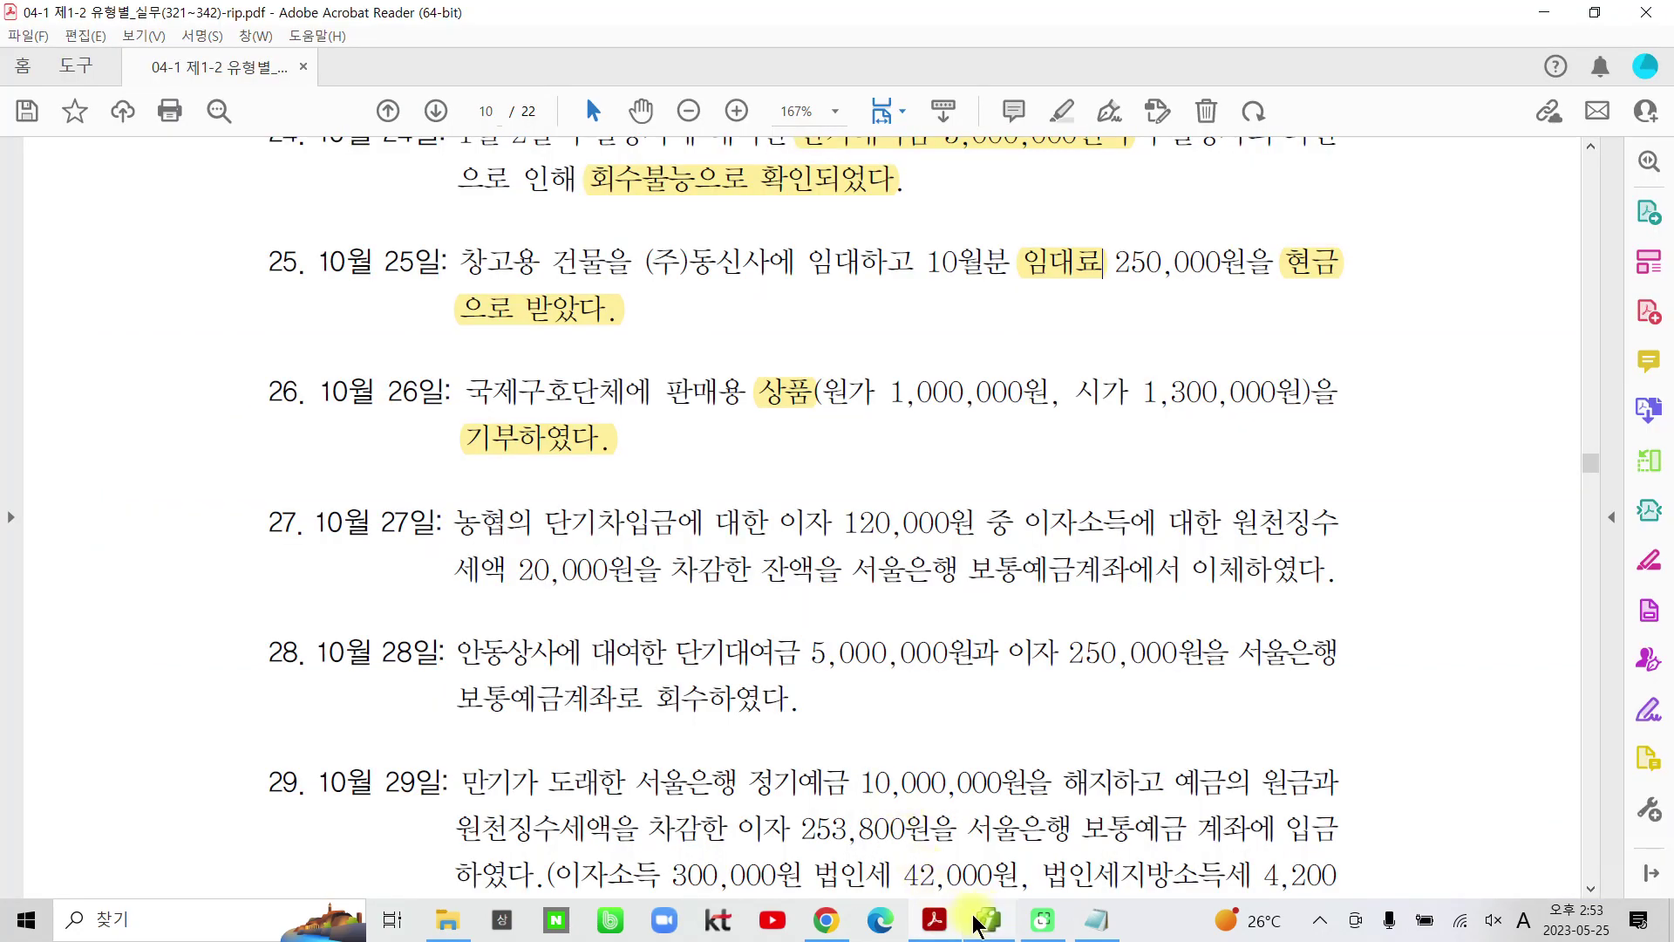
left_click(988, 923)
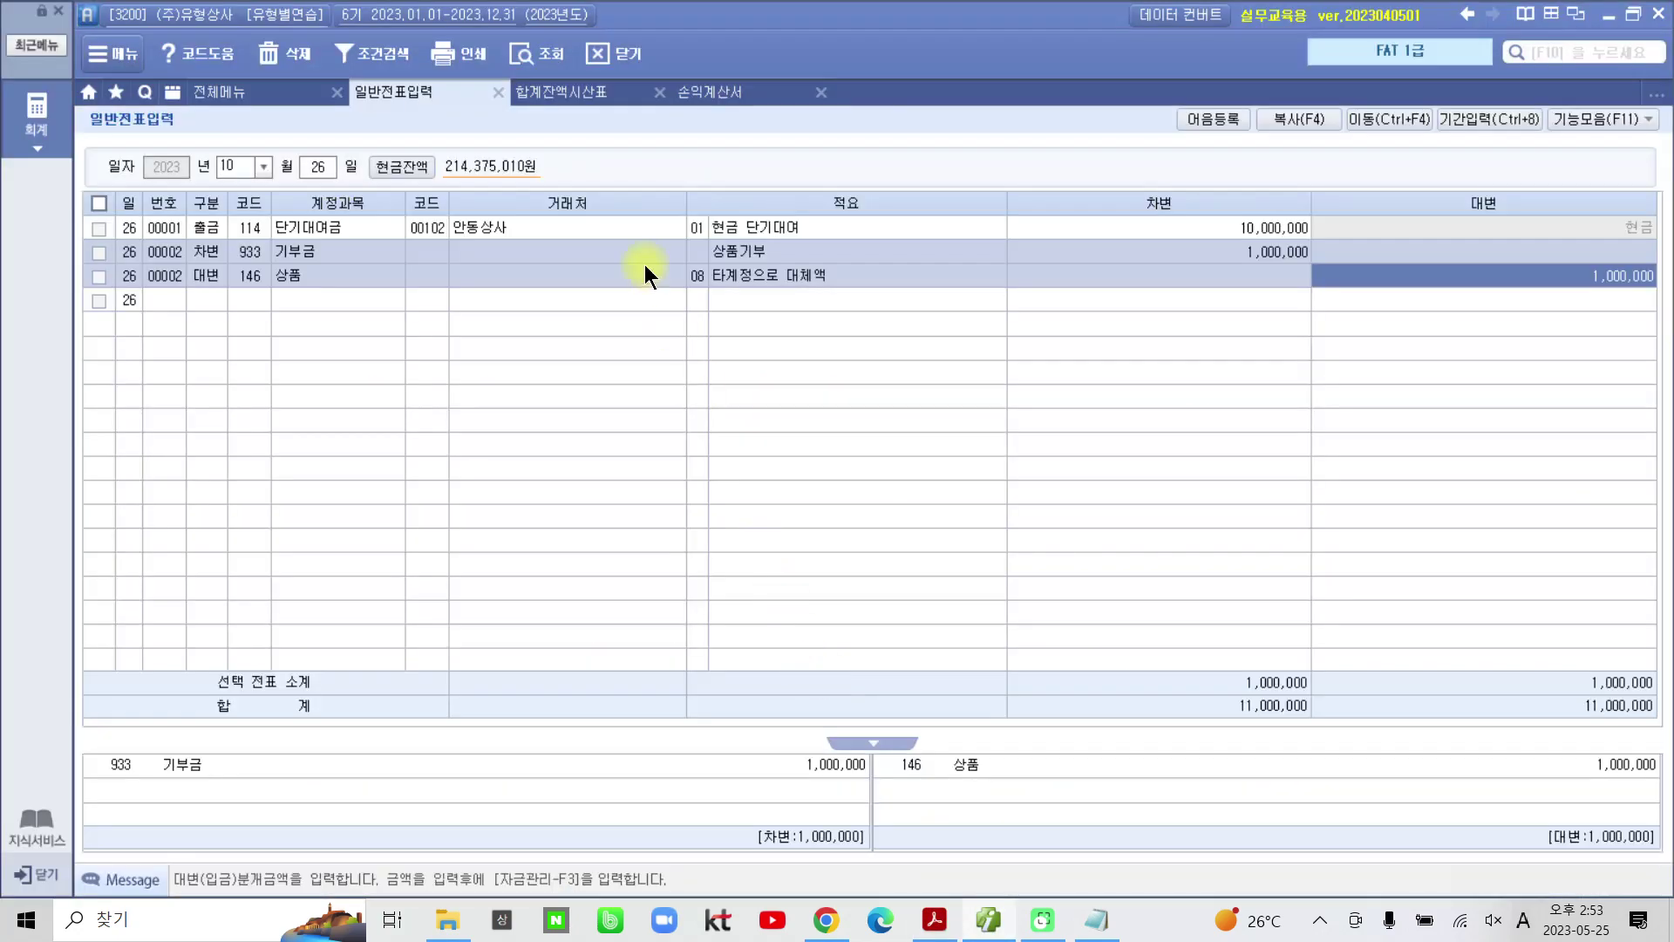
Step: Examine the 기부금 line under 영업외비용 and the current-year 영업이익 in the 손익계산서
left_click(682, 93)
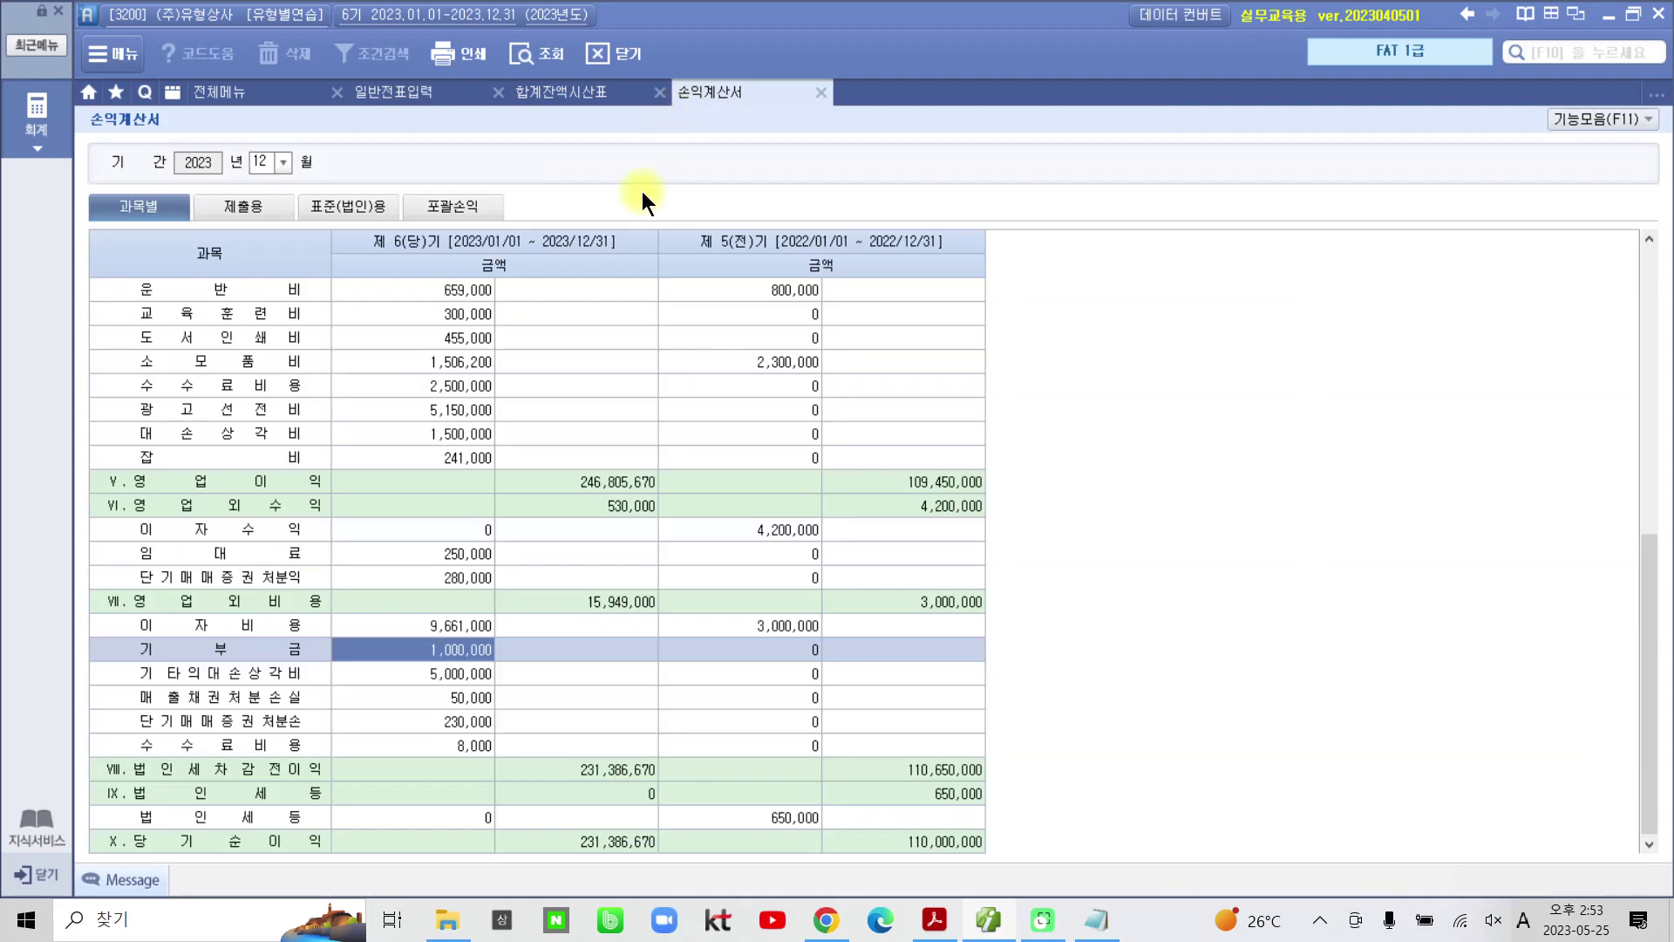
left_click(233, 652)
left_click(298, 480)
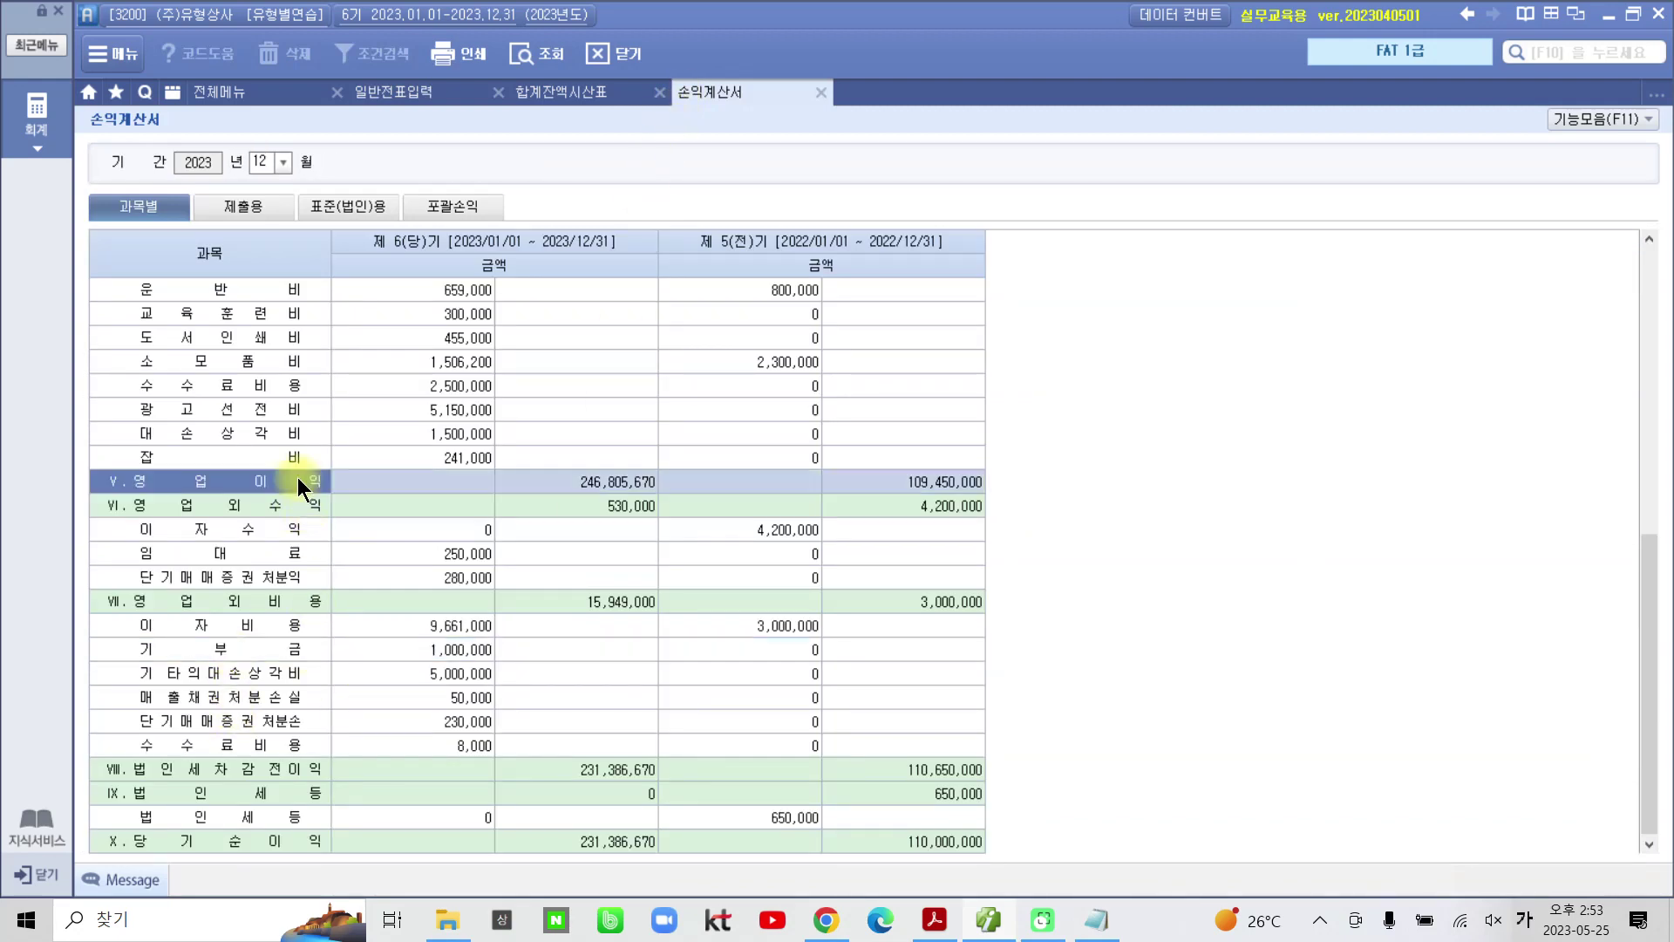
left_click(297, 636)
left_click(575, 481)
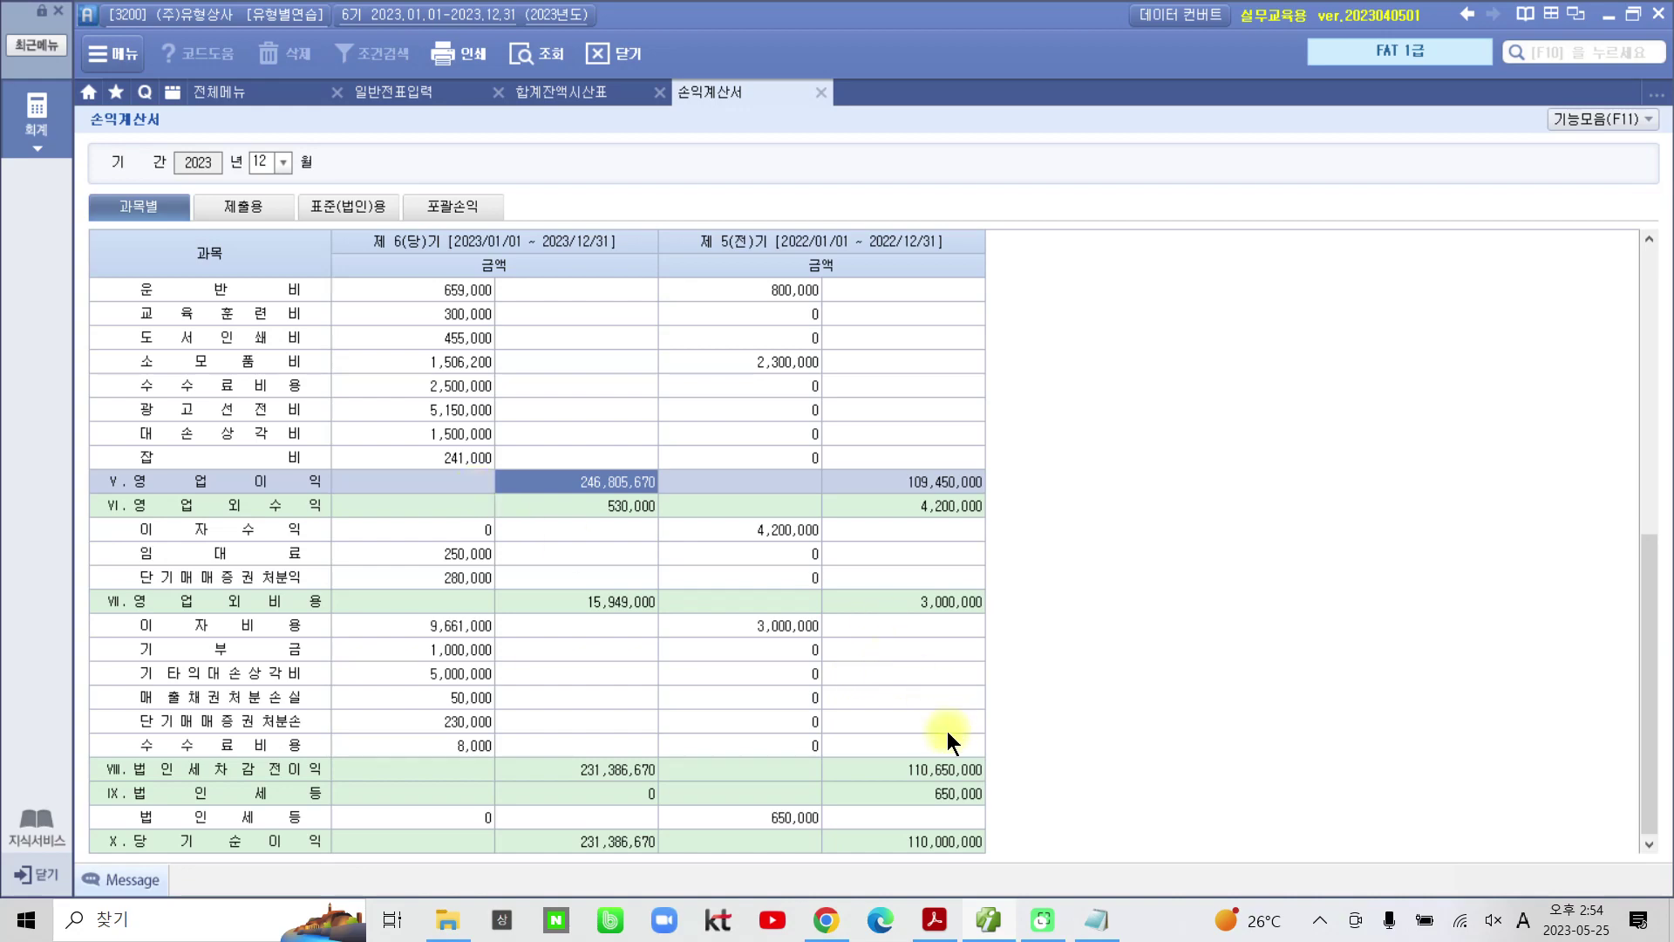
Step: Switch to the exercise PDF in Acrobat Reader, read the October 27 transaction in problem 27 and highlight 농협
left_click(935, 920)
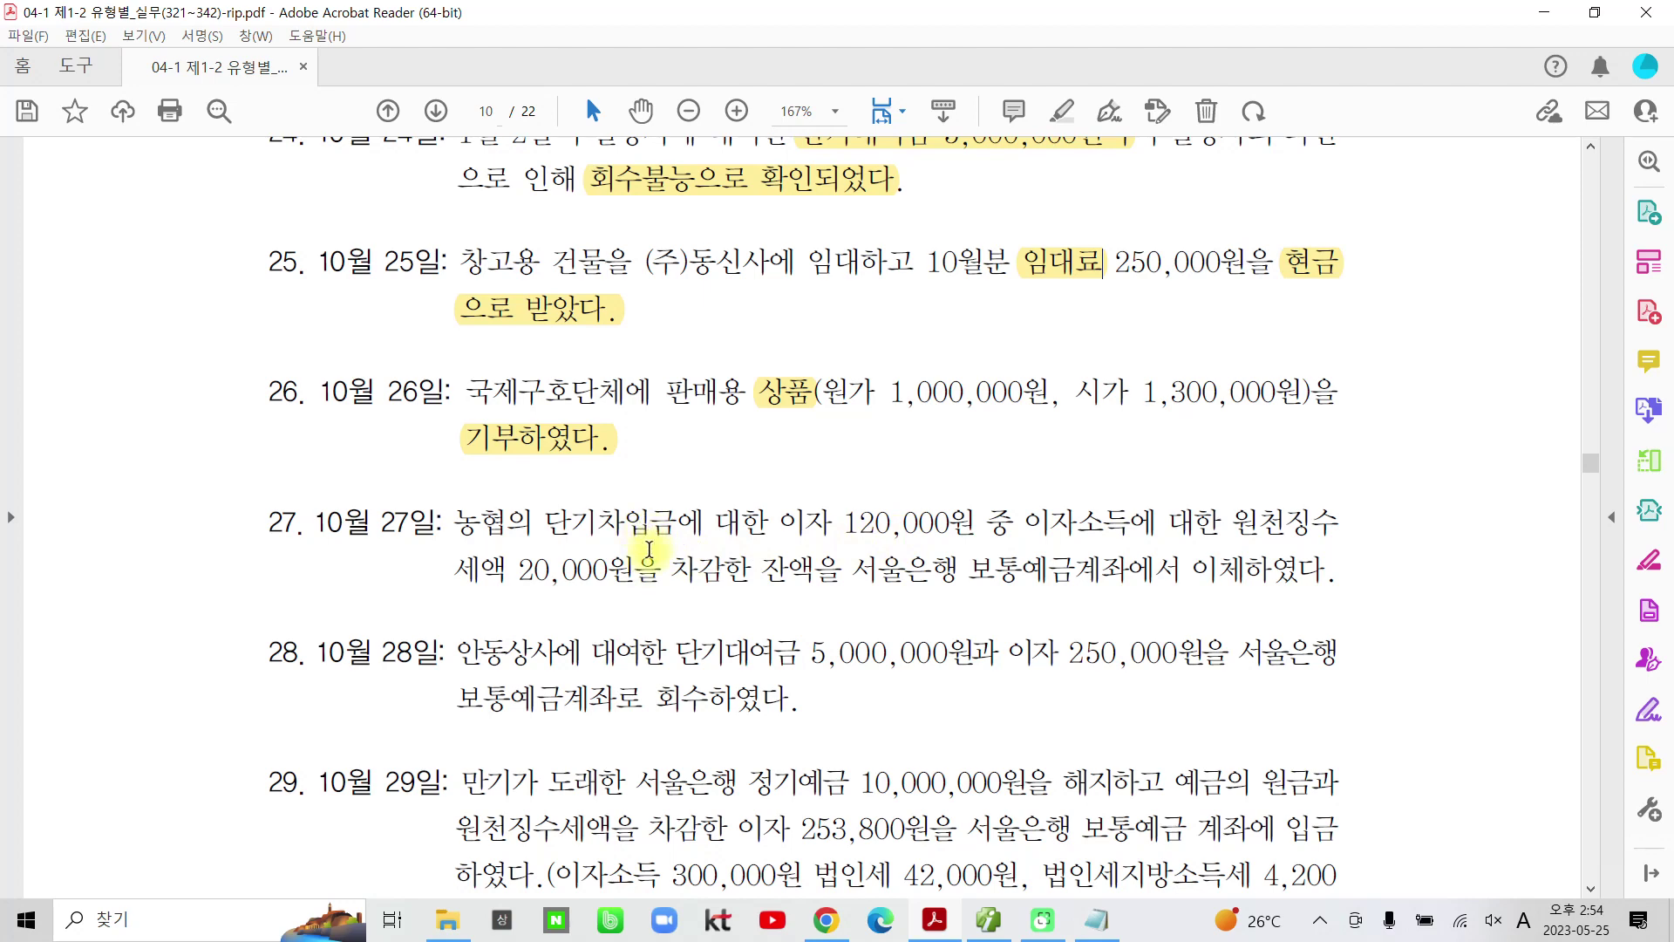
scroll(649, 541, "down", 1)
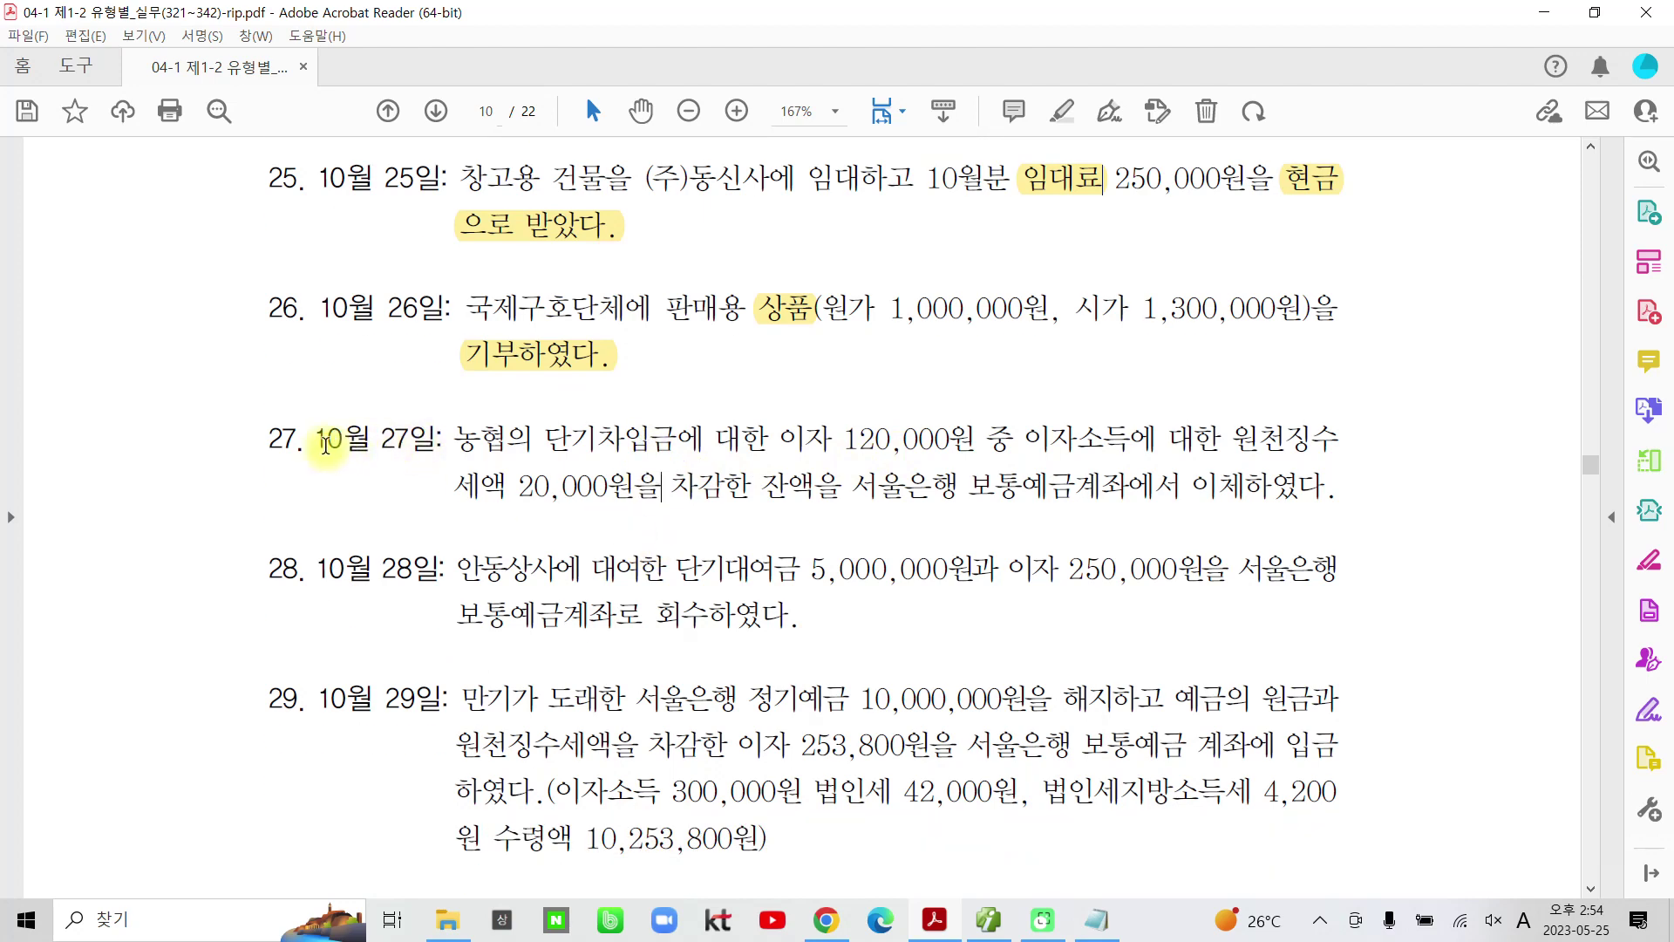
left_click_drag(323, 445, 436, 441)
left_click(544, 441)
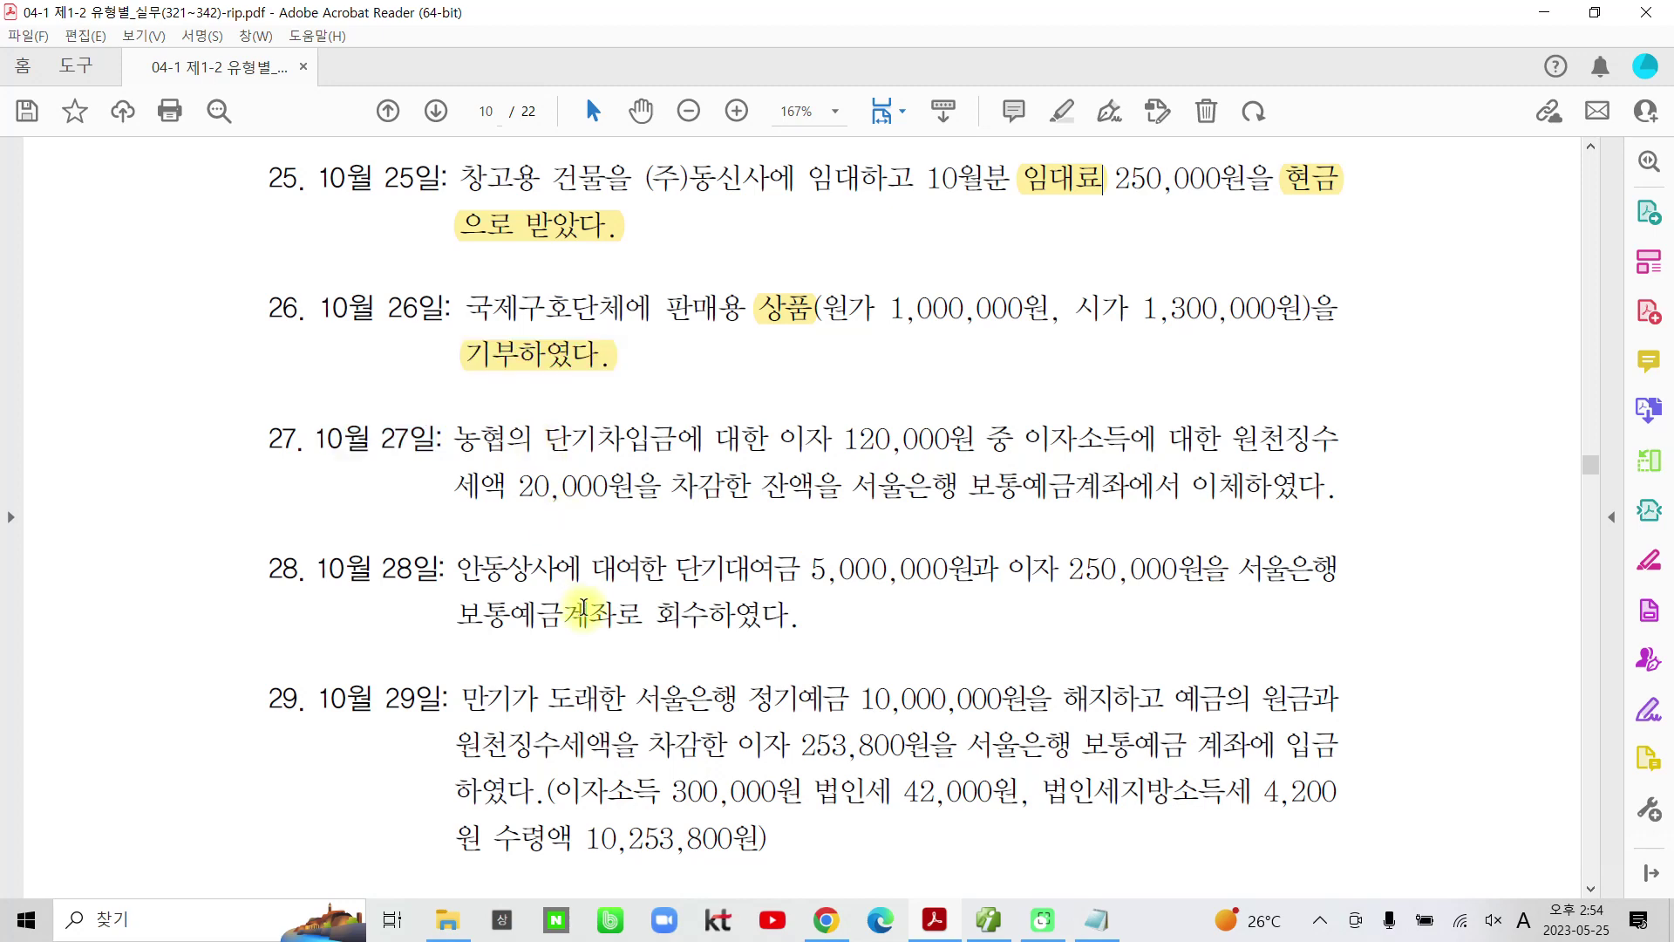
scroll(589, 593, "down", 1)
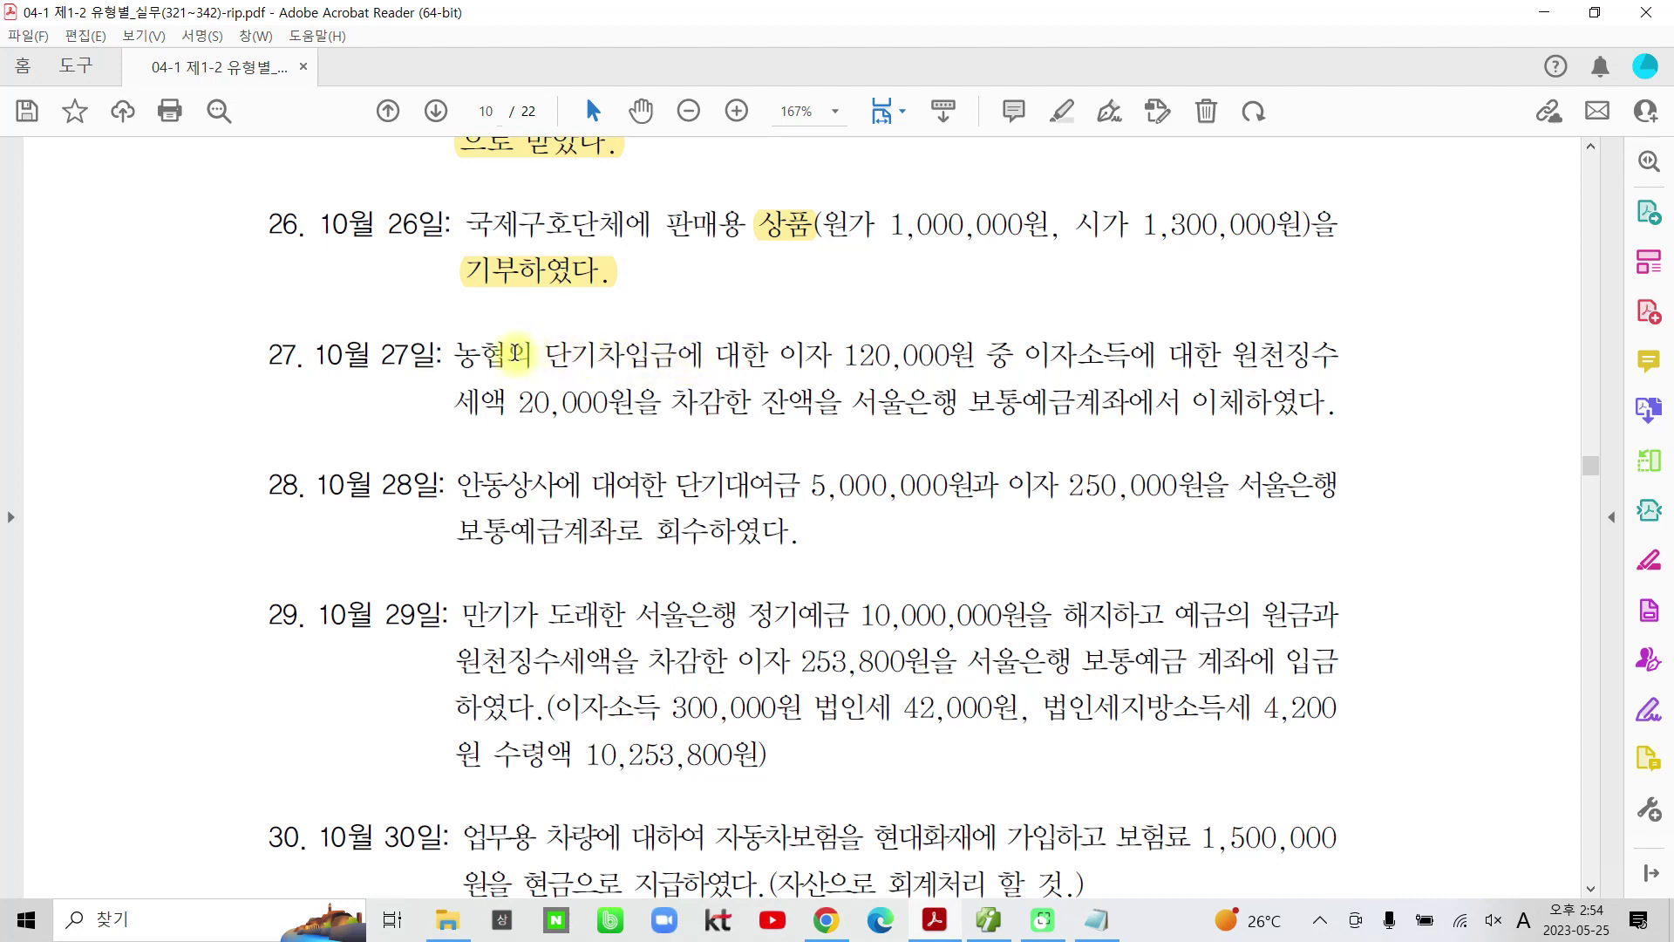
double_click(462, 355)
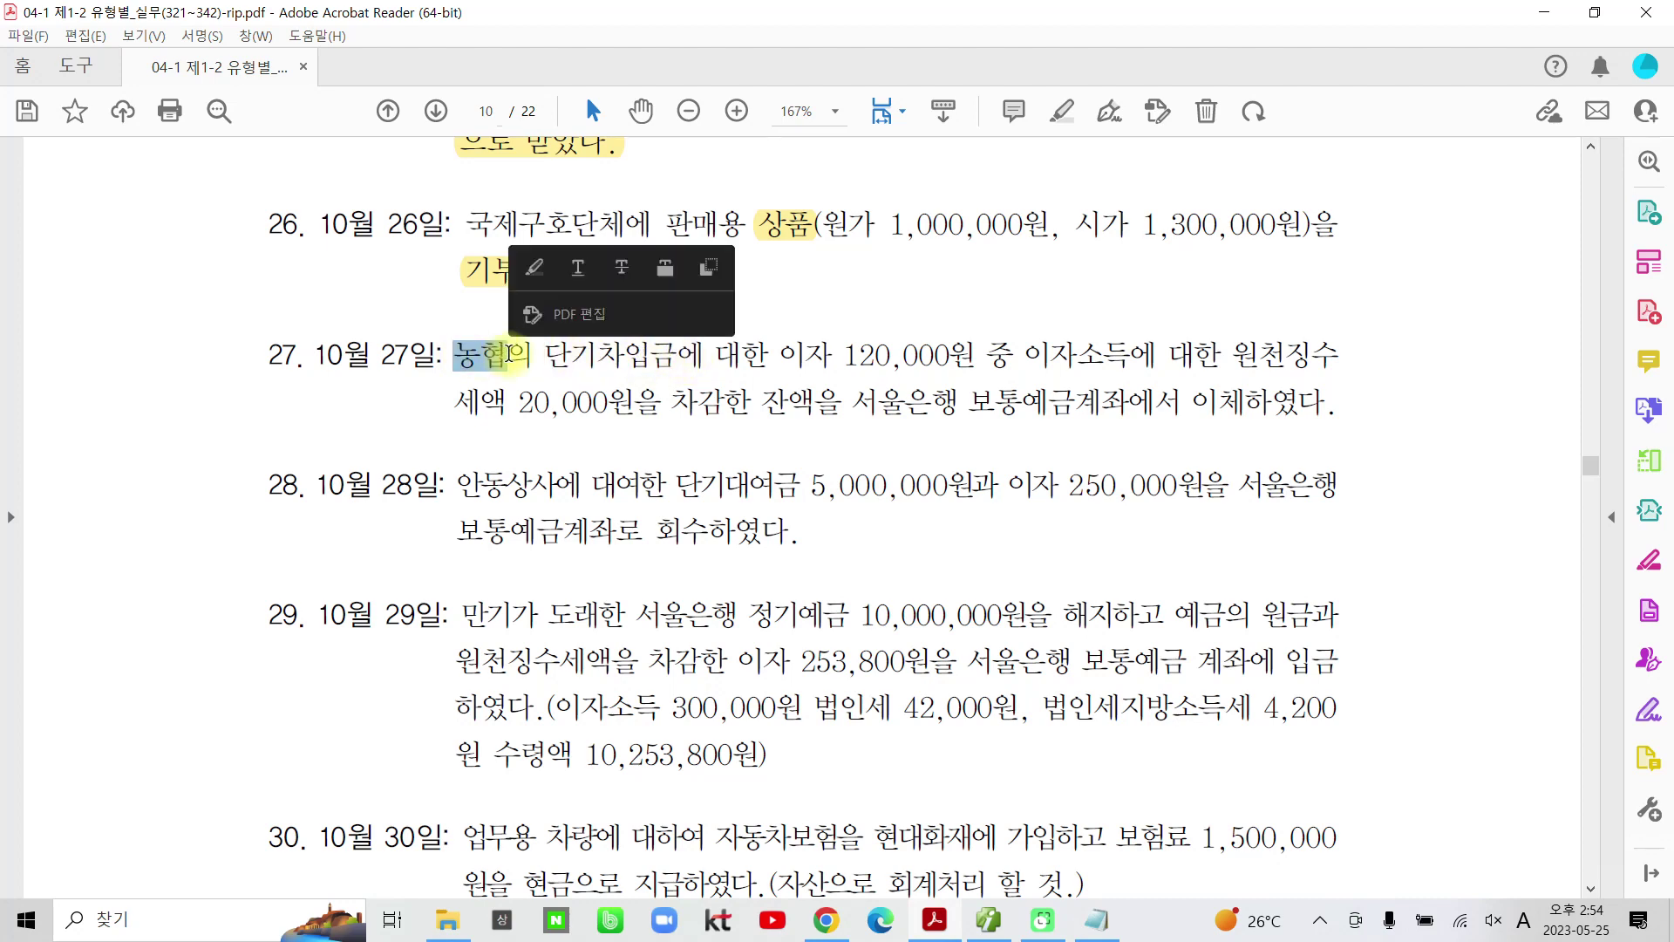
left_click(534, 268)
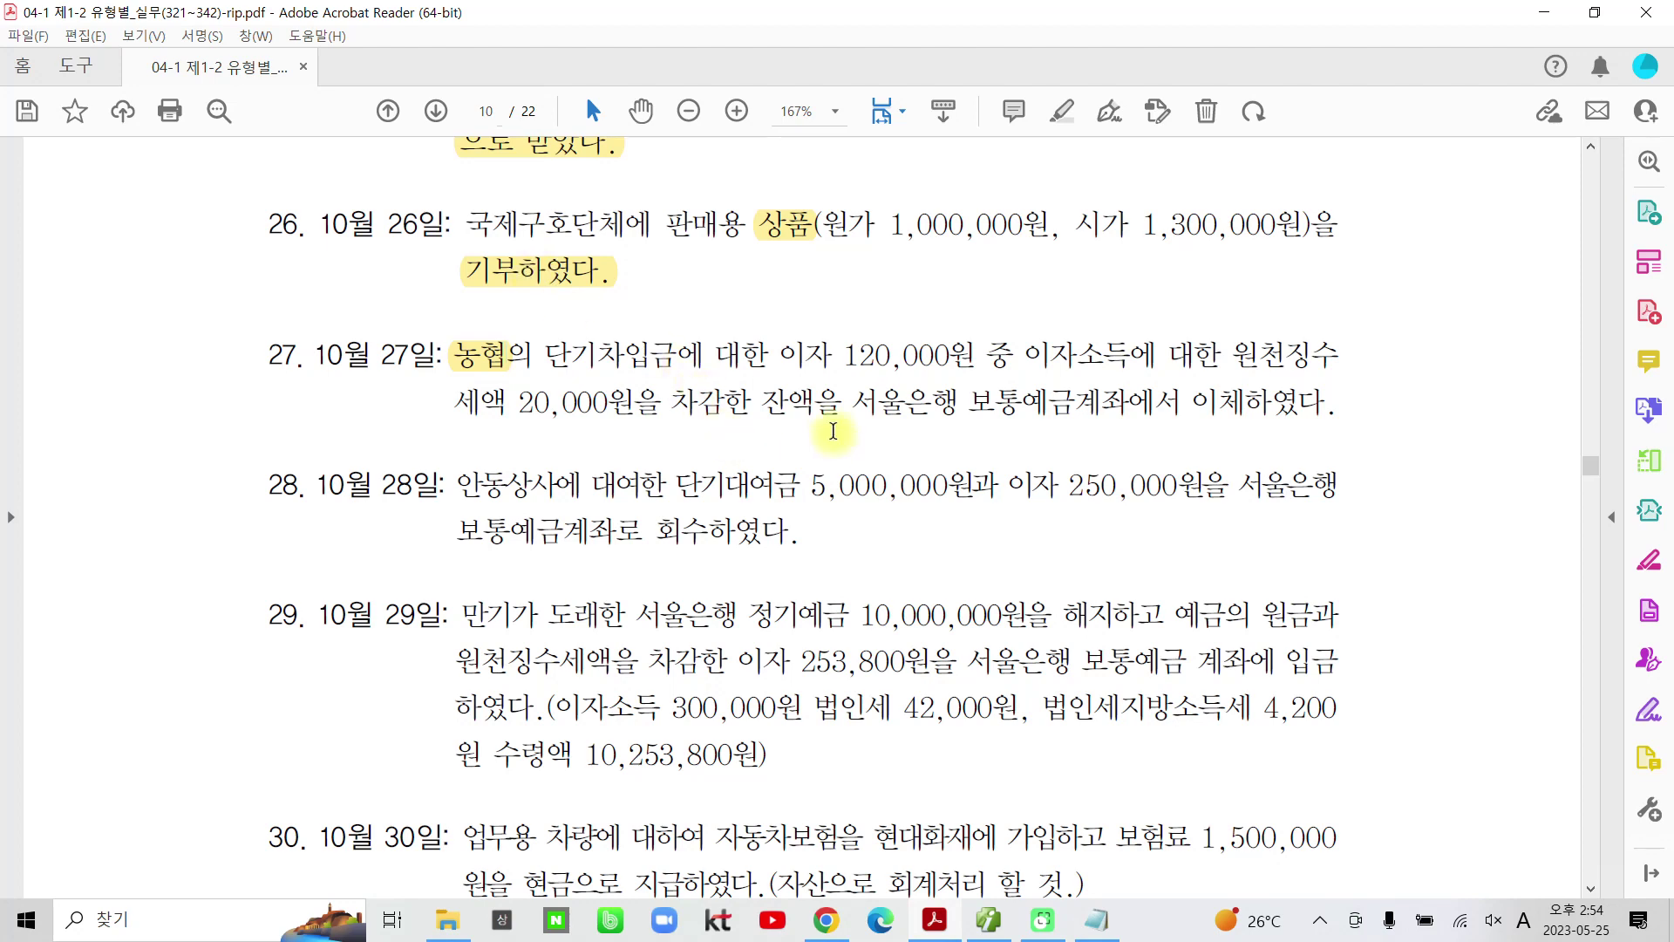
Step: Highlight 이자 120,000원 and 세액 20,000원을 in problem 27
left_click_drag(791, 359, 974, 361)
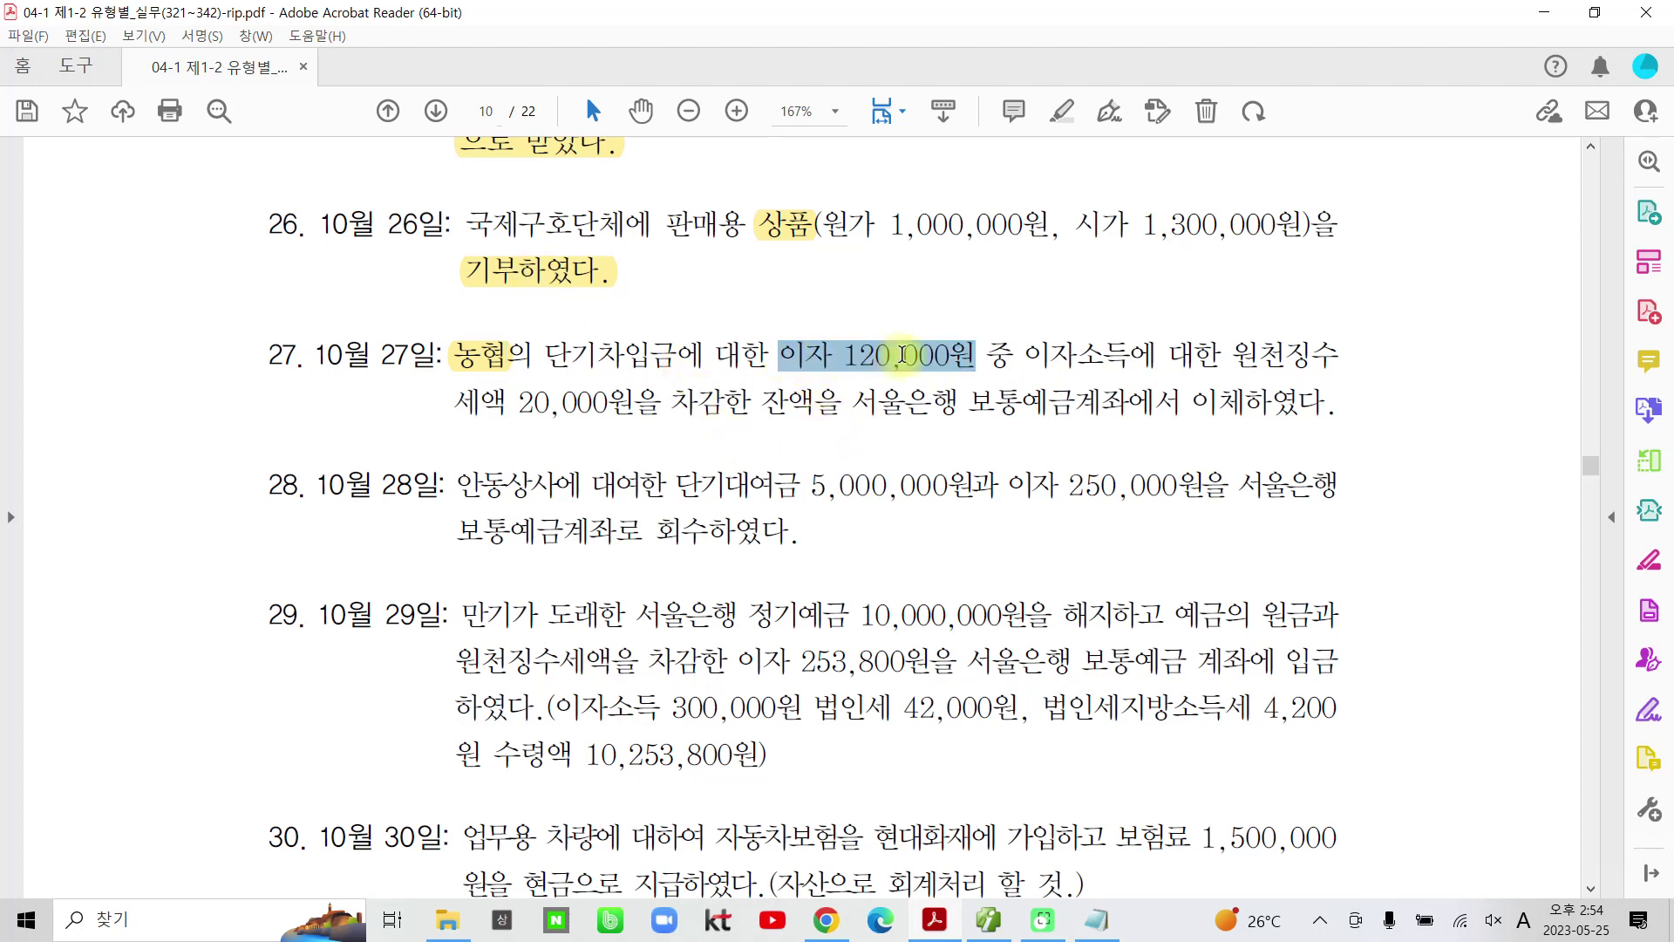
left_click(928, 268)
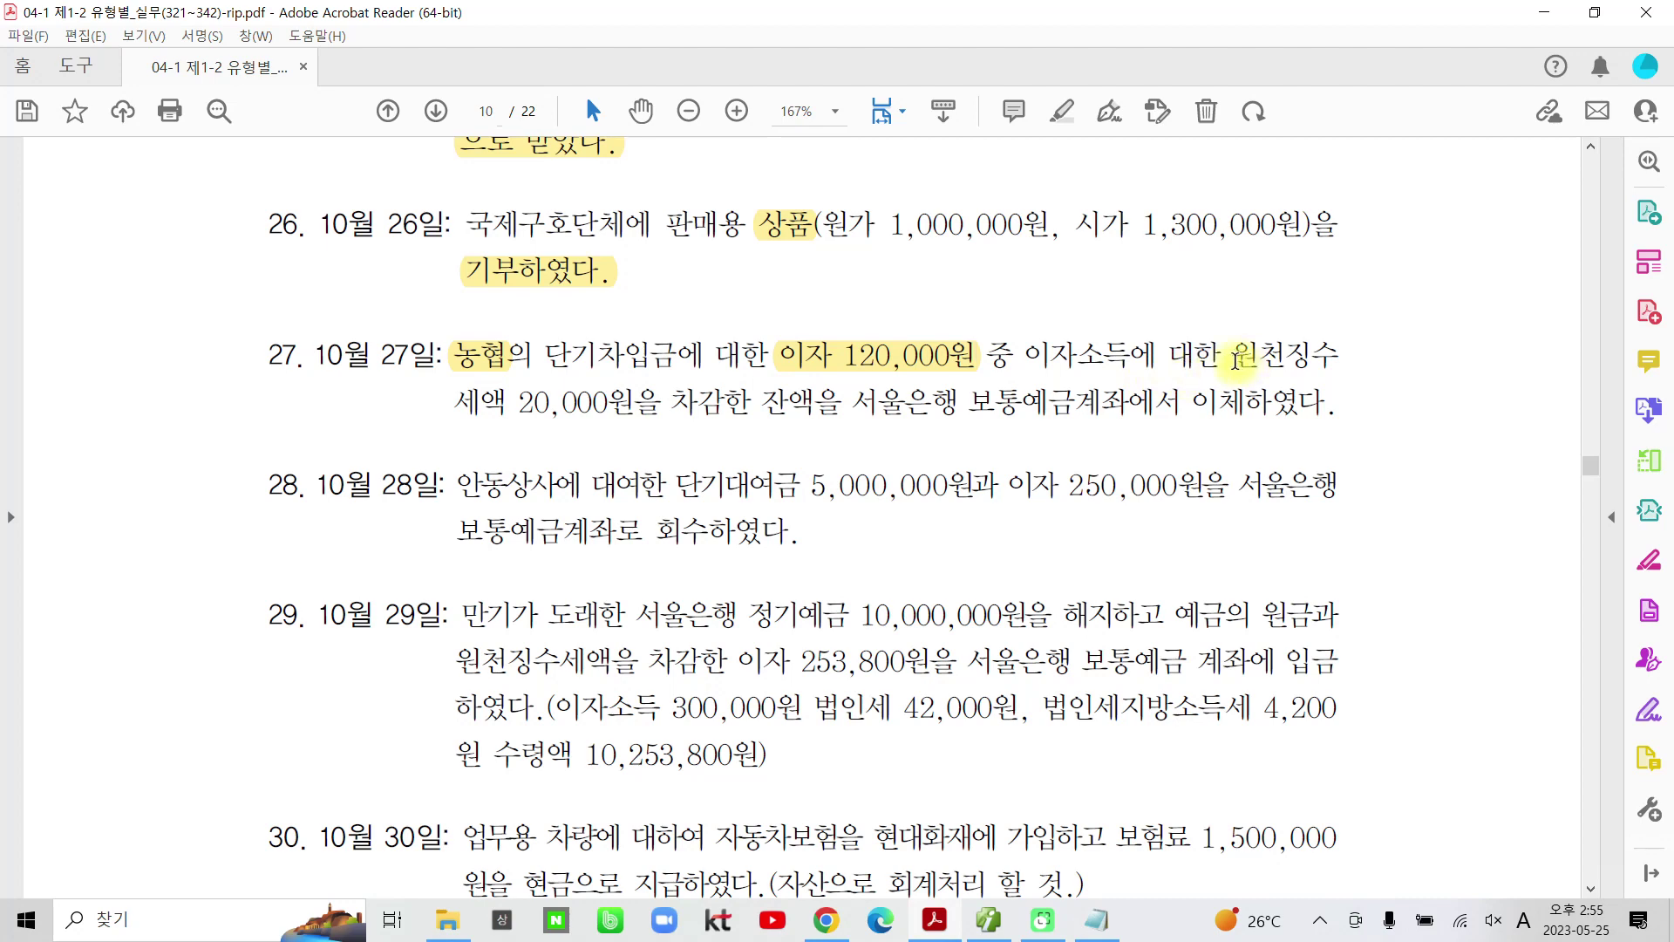
left_click_drag(454, 403, 545, 402)
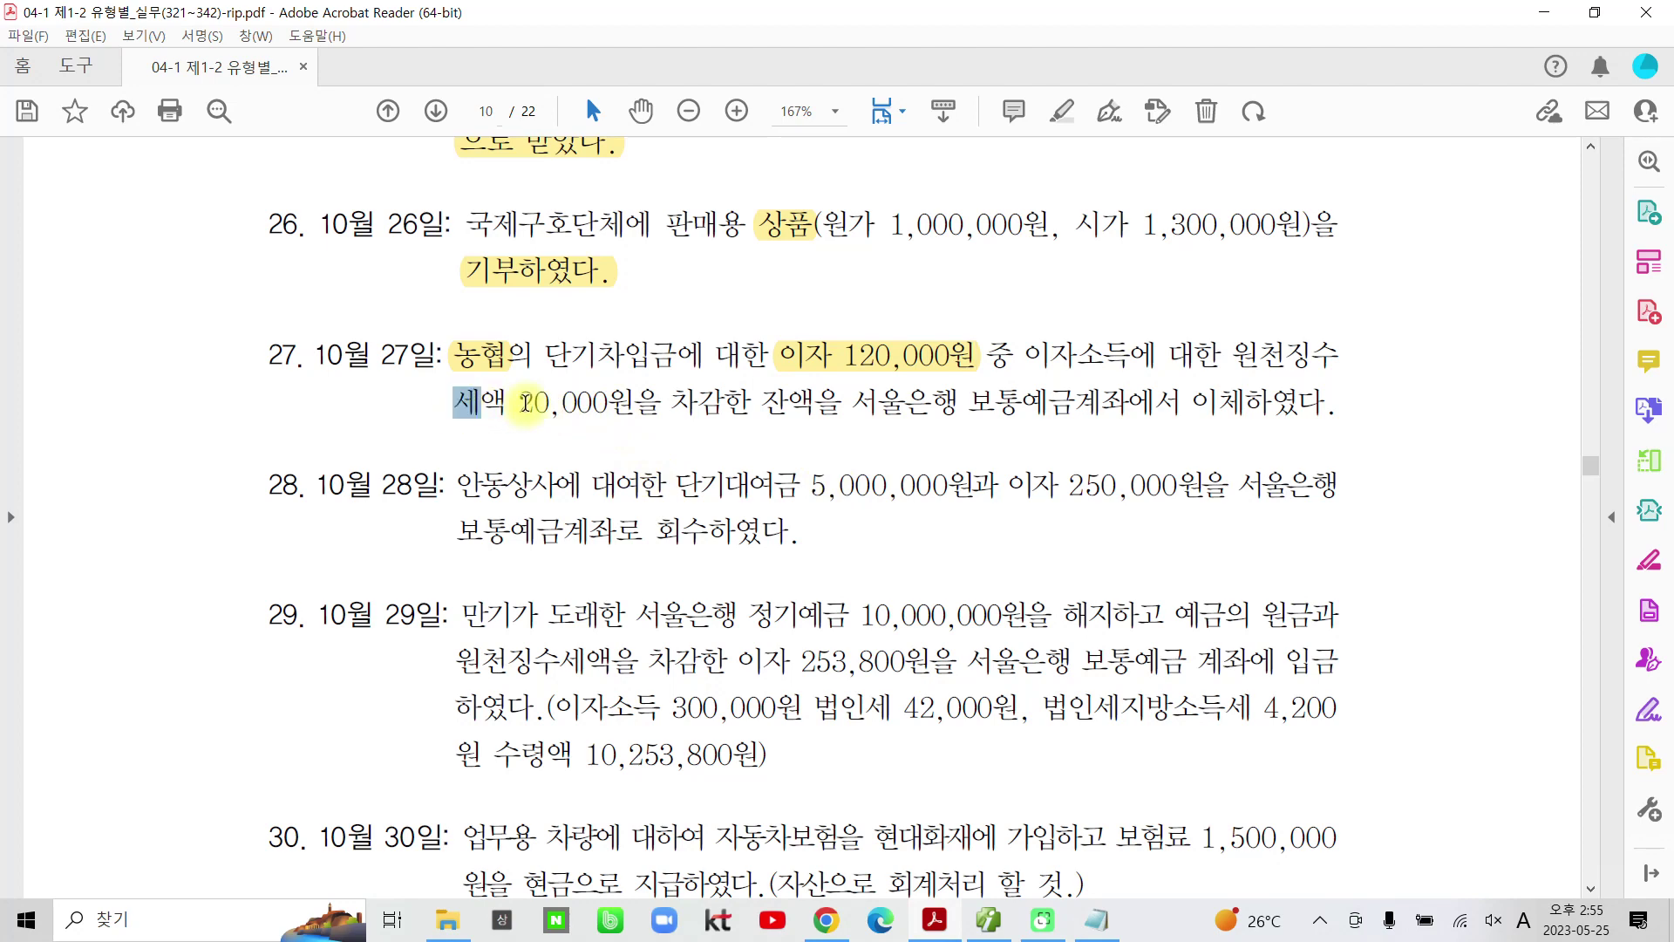
left_click(573, 323)
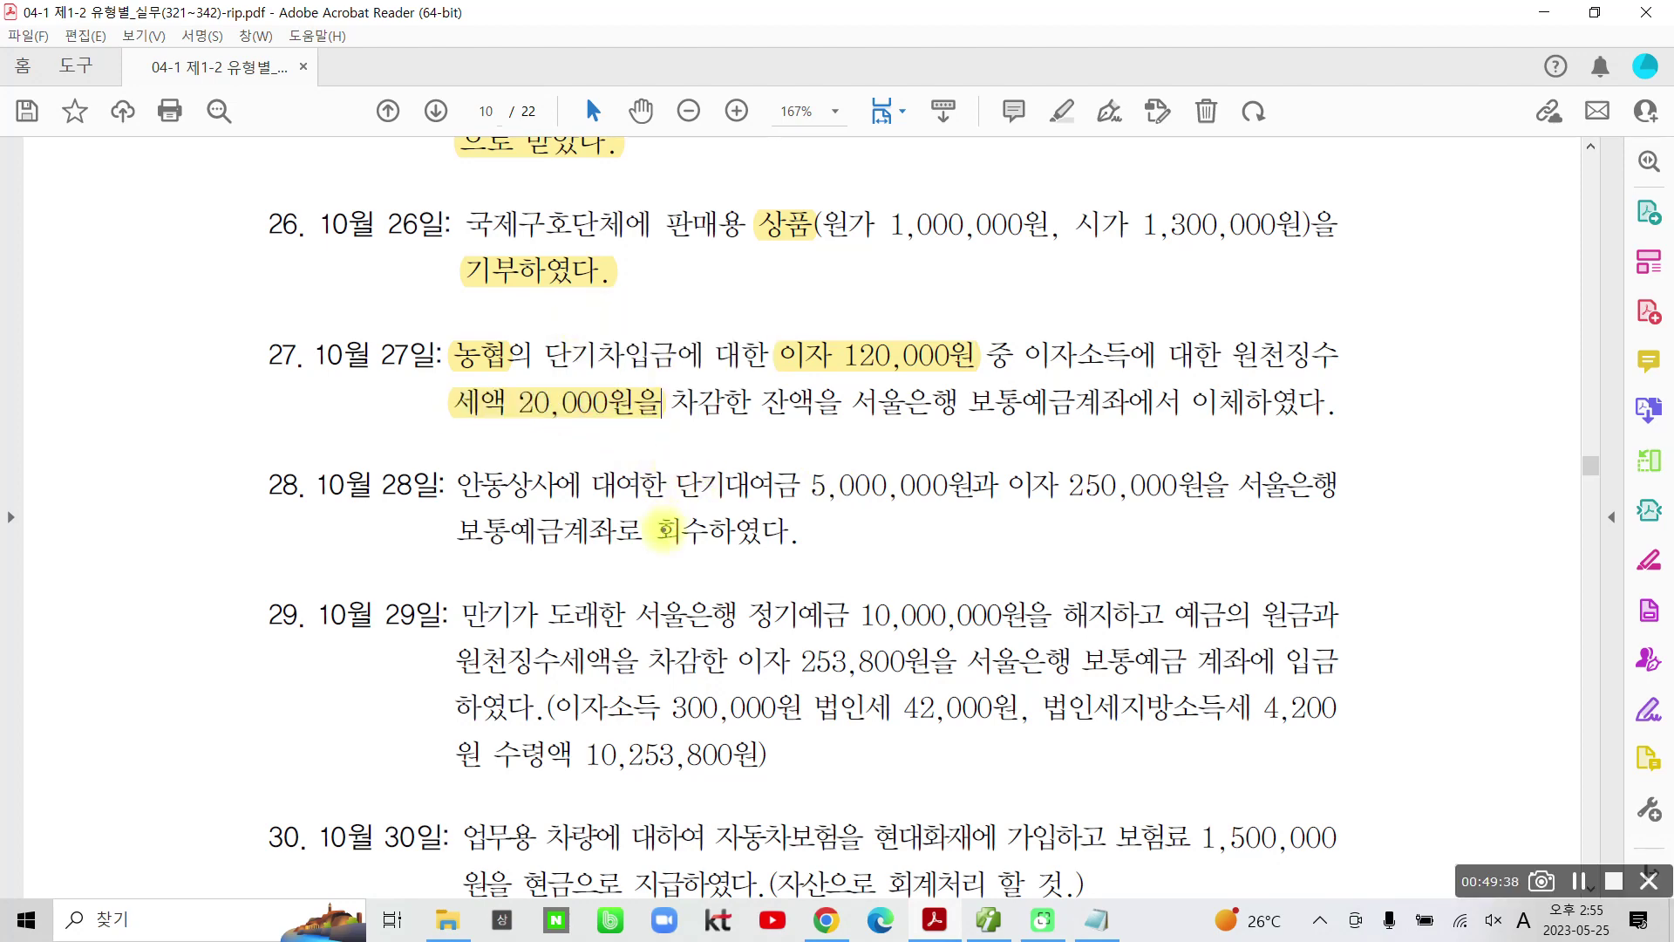
Step: Handwrite 예수금 below the 20,000원 tax amount, try 차) in front of it, and undo the 차) mark
mouse_move(459, 446)
left_mouse_down()
mouse_move(475, 471)
mouse_move(539, 417)
mouse_move(523, 495)
mouse_move(649, 423)
mouse_move(662, 442)
mouse_move(615, 501)
mouse_move(649, 490)
left_mouse_up()
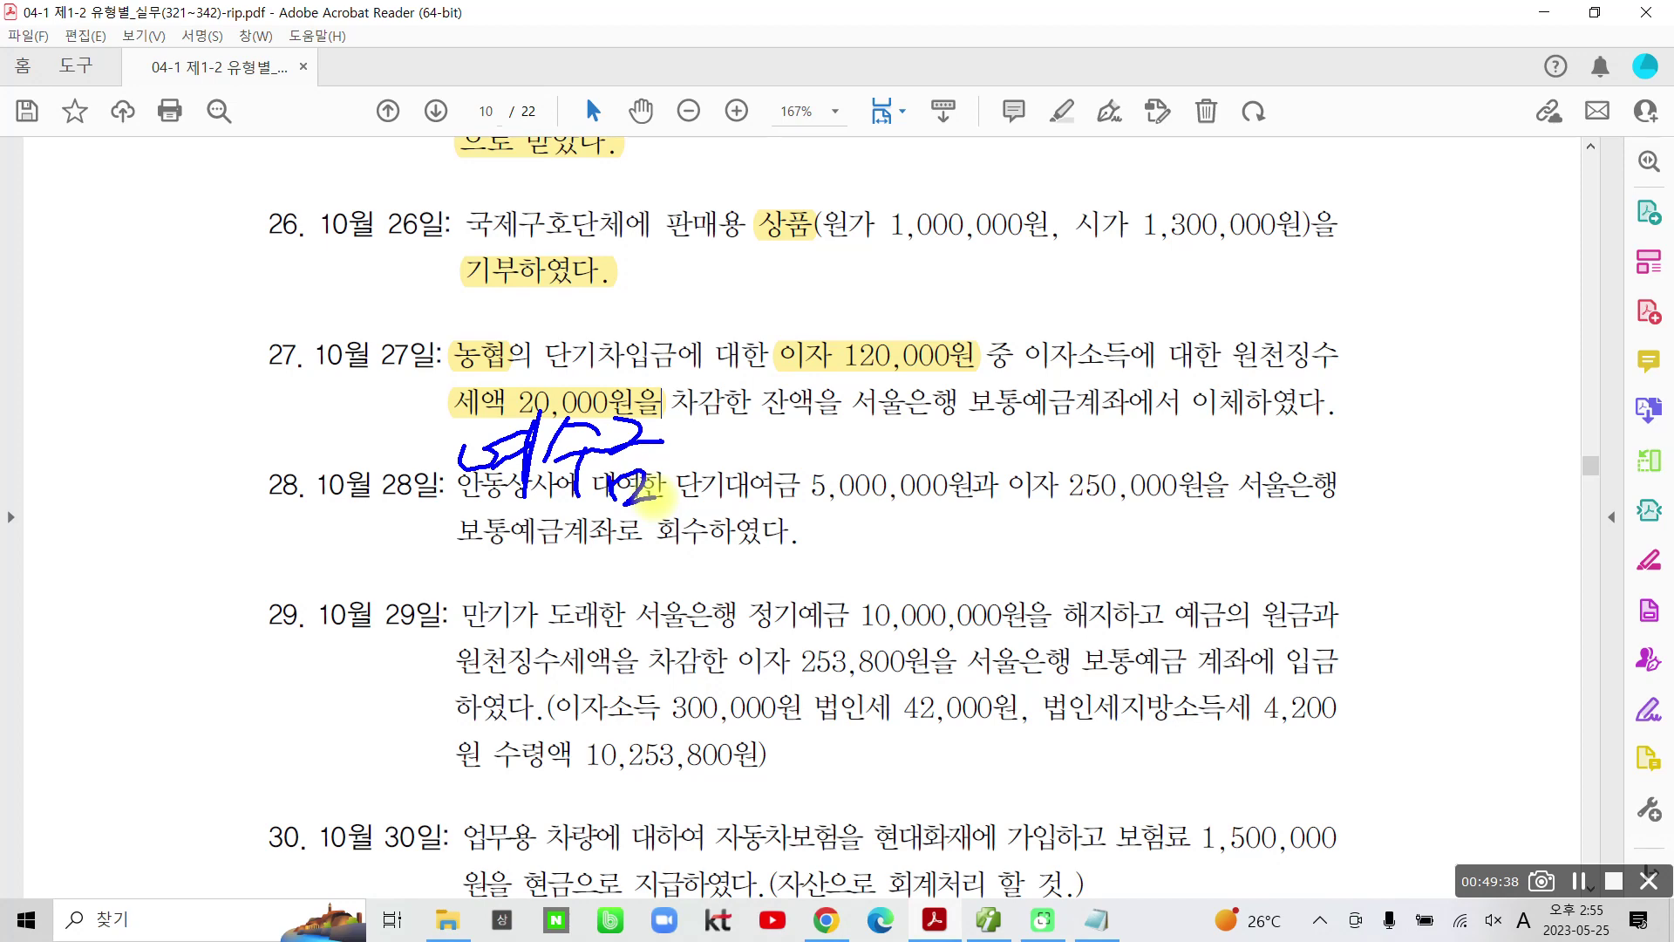
mouse_move(351, 403)
left_mouse_down()
mouse_move(403, 426)
mouse_move(348, 475)
left_mouse_up()
left_click_drag(375, 453, 409, 478)
left_click_drag(397, 418, 397, 490)
mouse_move(400, 446)
left_mouse_down()
mouse_move(414, 445)
mouse_move(395, 502)
left_mouse_up()
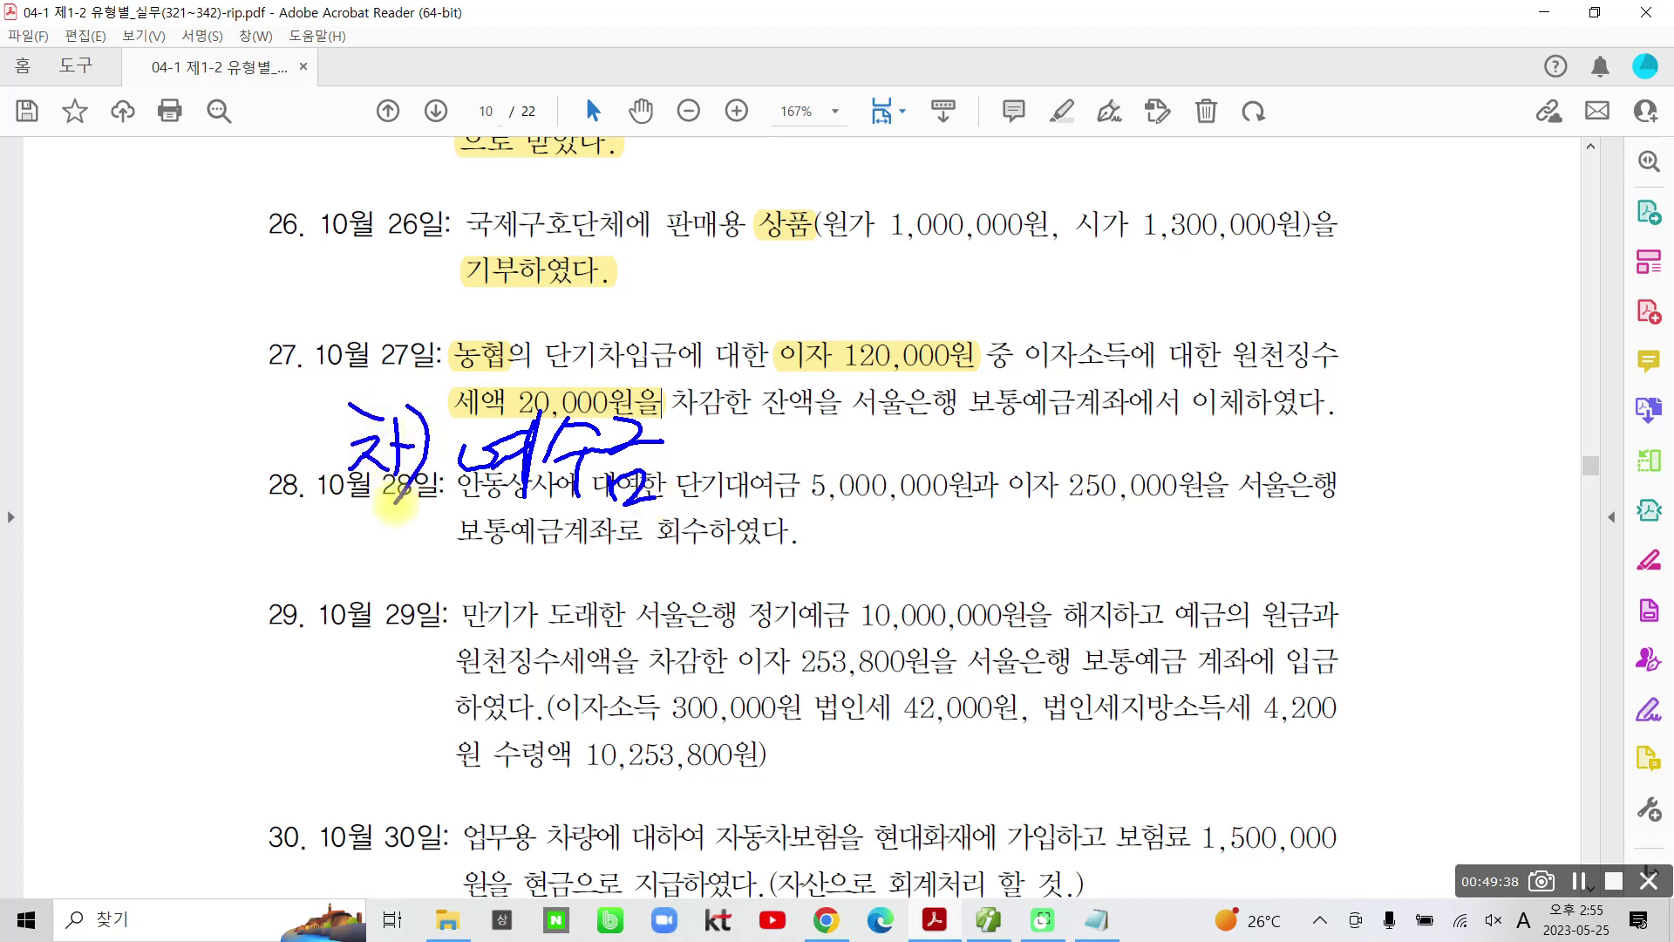
key("ctrl+z")
key("ctrl+z")
key("ctrl+z")
key("ctrl+z")
key("ctrl+z")
key("ctrl+z")
key("ctrl+z")
Step: Mark 예수금 and the underlined 보통예금계좌 as 대) and the interest as 차), and clear all the handwriting
mouse_move(334, 440)
left_mouse_down()
mouse_move(385, 427)
mouse_move(336, 475)
mouse_move(388, 471)
left_mouse_up()
left_click_drag(396, 422, 405, 494)
left_click_drag(970, 419, 1125, 414)
mouse_move(905, 426)
left_mouse_down()
mouse_move(860, 443)
mouse_move(911, 452)
left_mouse_up()
mouse_move(915, 410)
left_mouse_down()
mouse_move(914, 465)
mouse_move(929, 434)
mouse_move(931, 467)
left_mouse_up()
left_click_drag(943, 408, 934, 475)
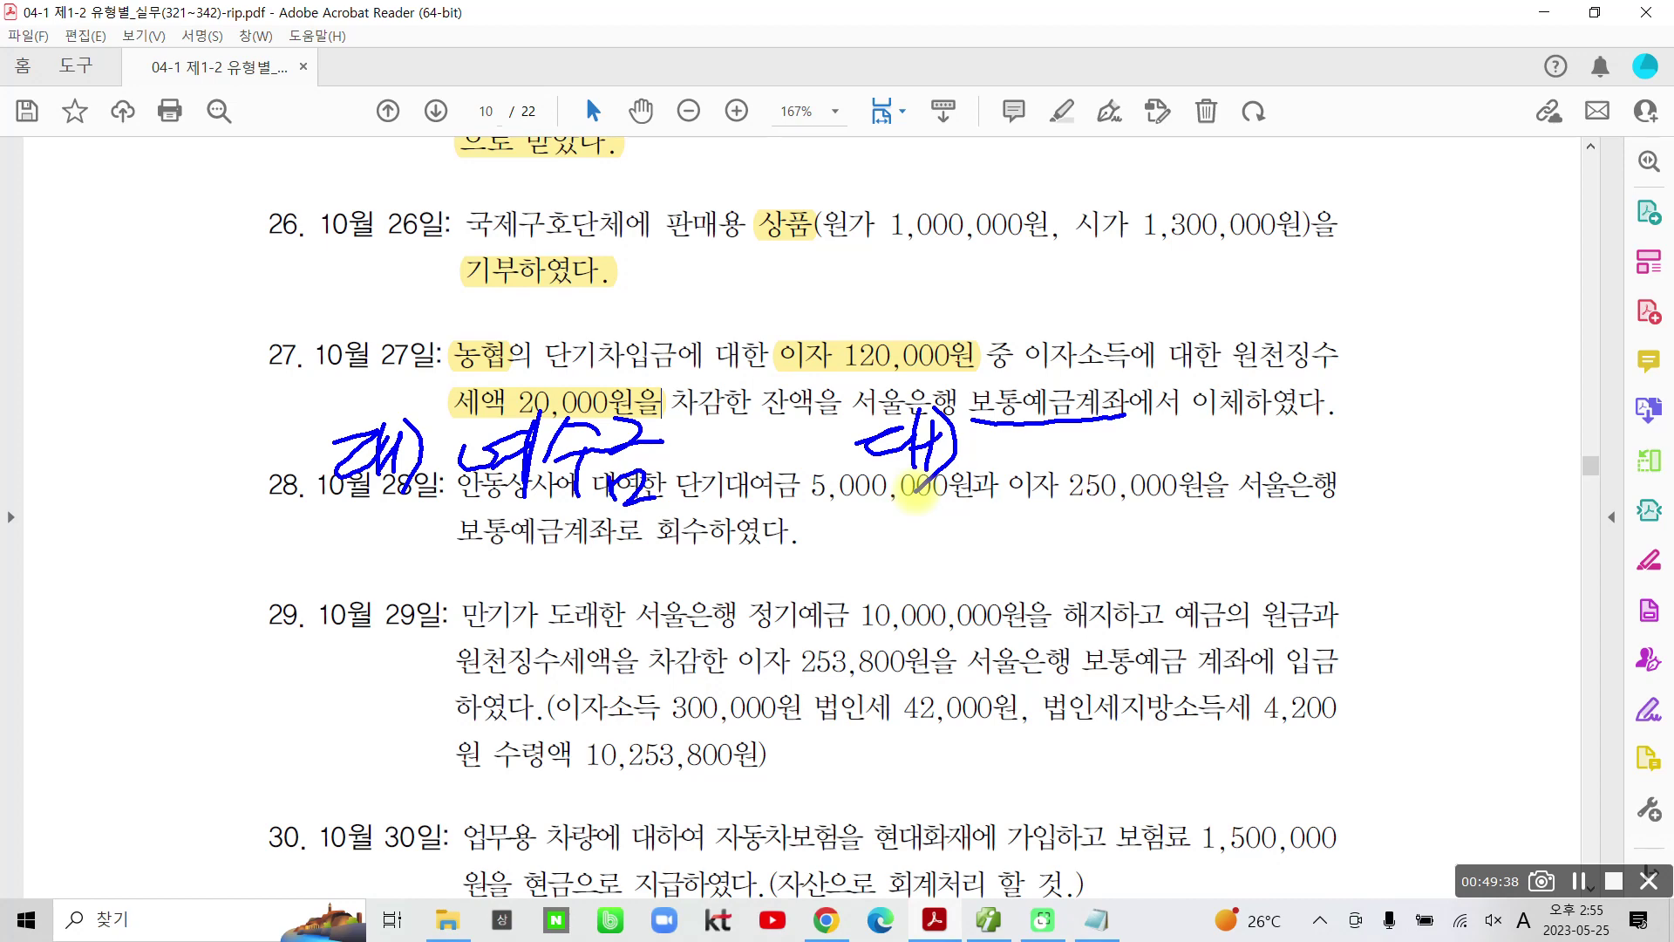
left_click_drag(713, 257, 728, 288)
mouse_move(688, 324)
left_mouse_down()
mouse_move(748, 299)
mouse_move(689, 353)
left_mouse_up()
mouse_move(745, 275)
left_mouse_down()
mouse_move(739, 353)
mouse_move(767, 327)
mouse_move(763, 345)
left_mouse_up()
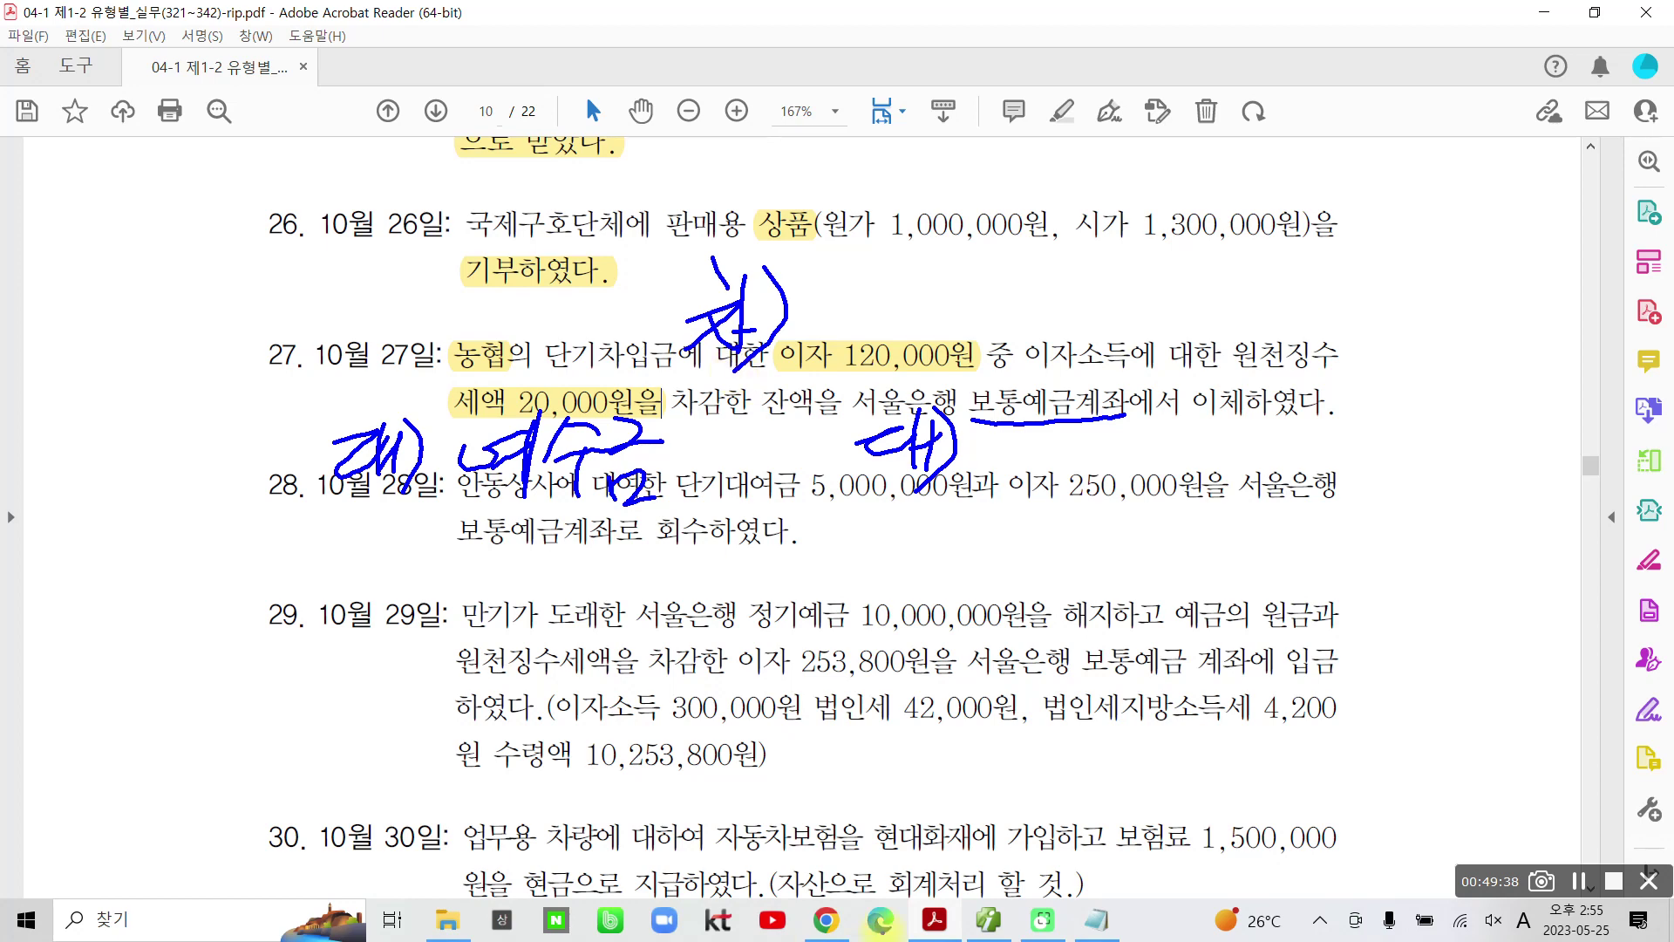
key("Escape")
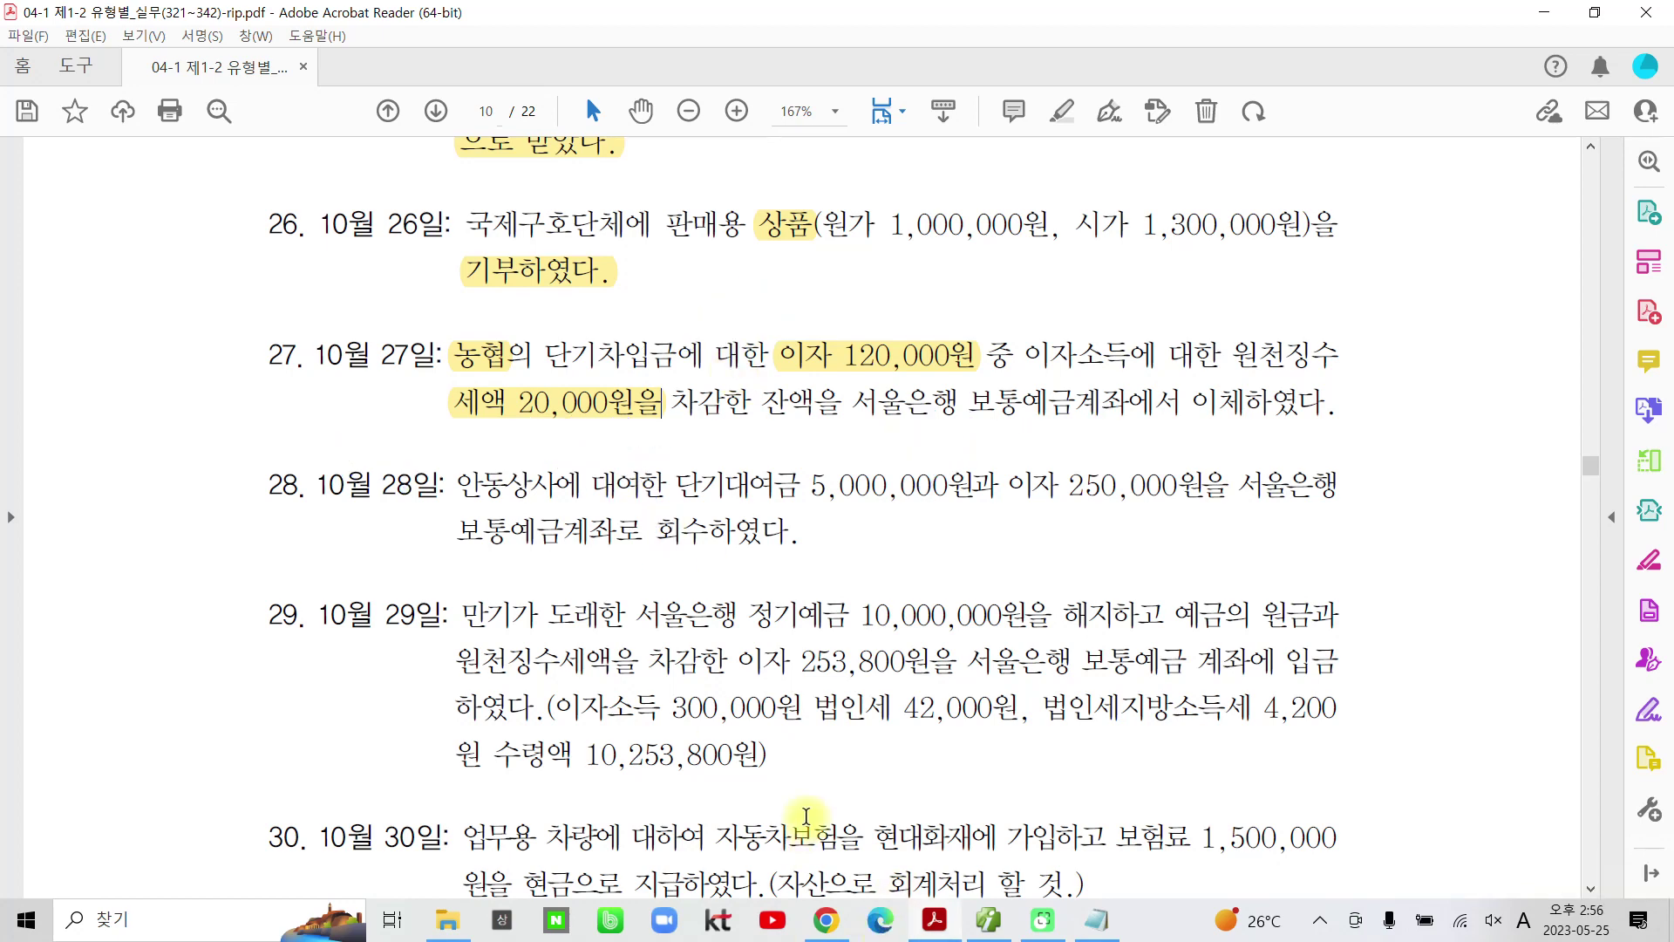
Step: Switch back to the accounting program and open 일반전표입력 for October 27
left_click(988, 920)
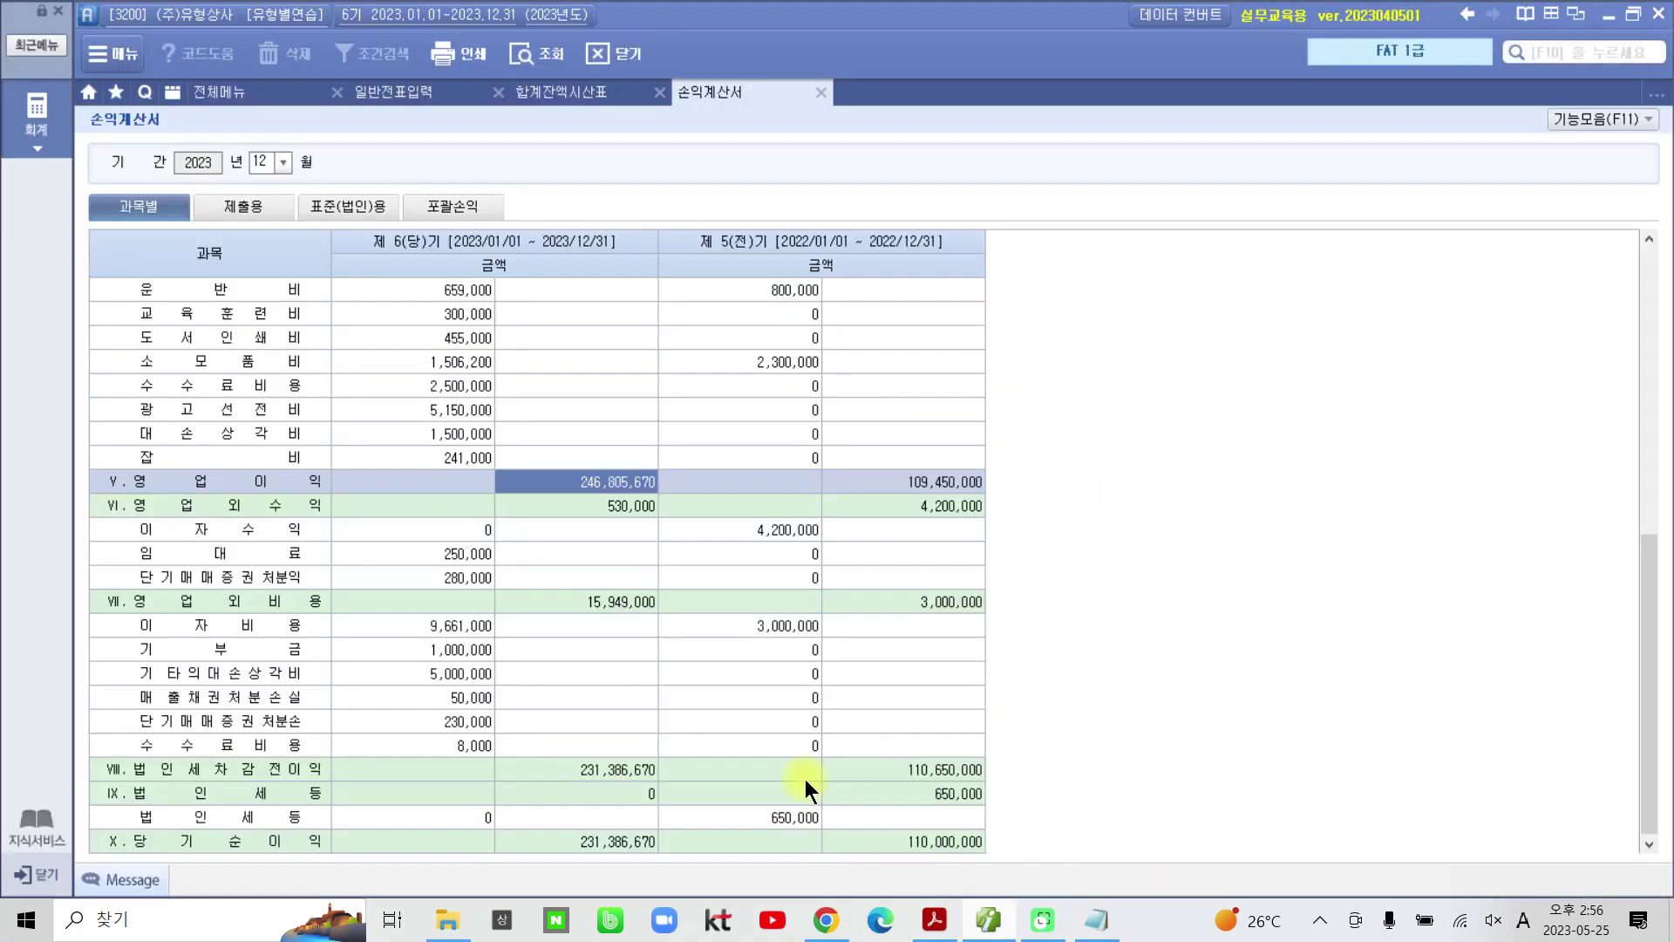
left_click(406, 96)
left_click(303, 173)
type("27")
key("Return")
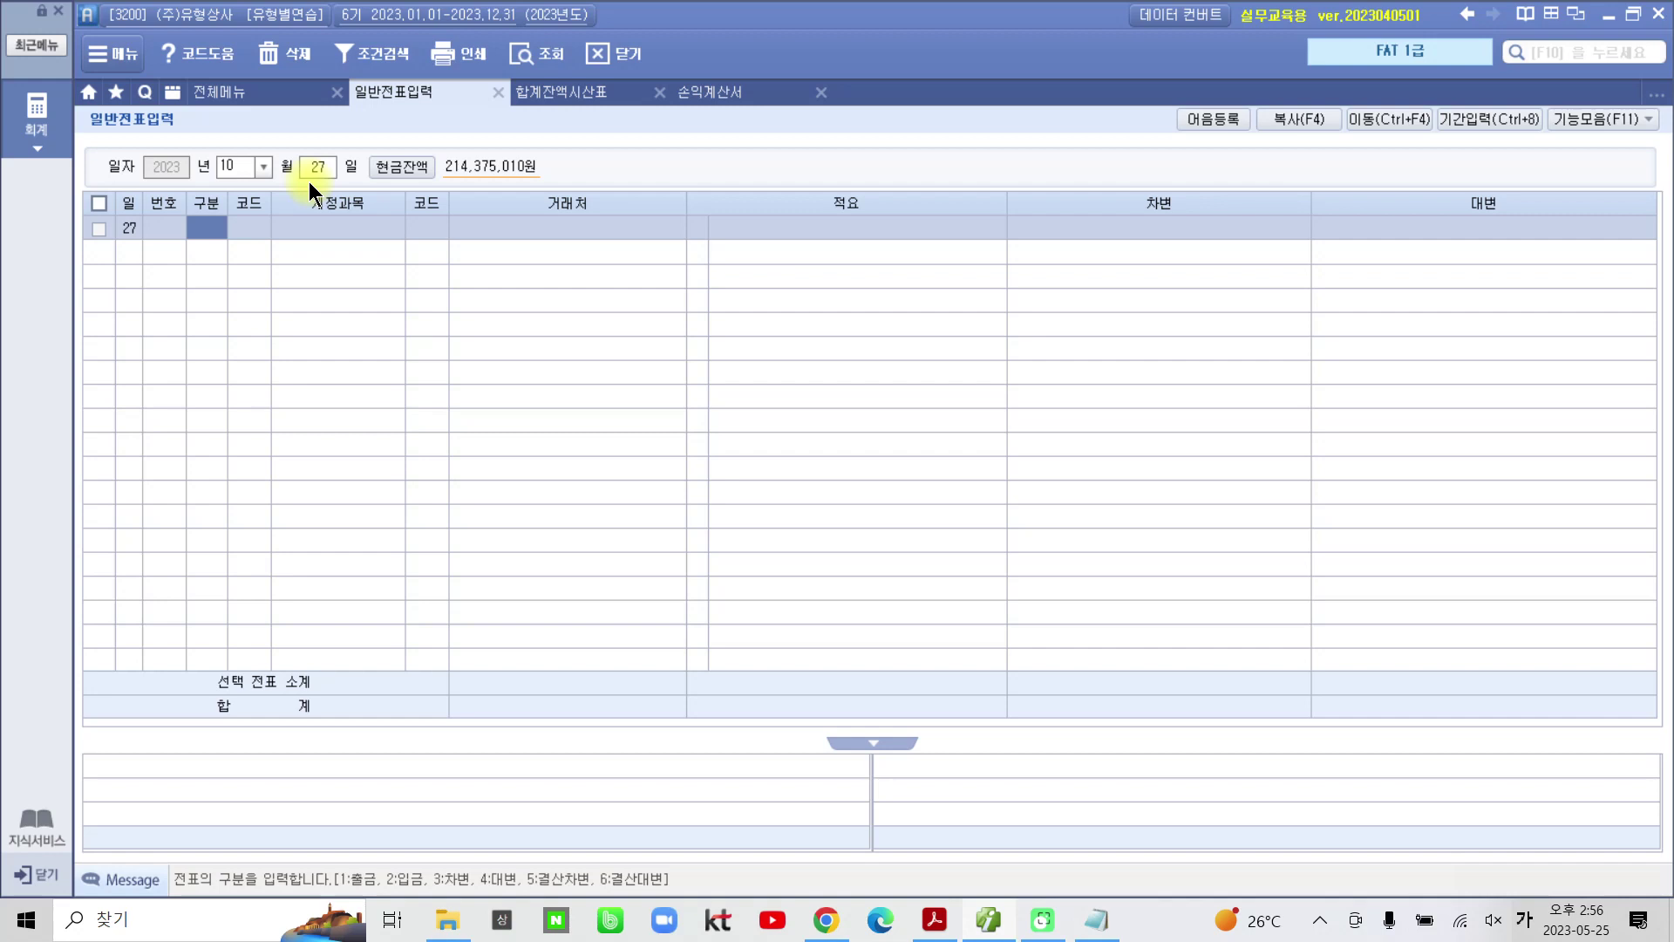
Step: Start a 차변 line in the October 27 voucher with account 931 이자비용, found by searching for 이자
type("3")
key("Return")
type("미")
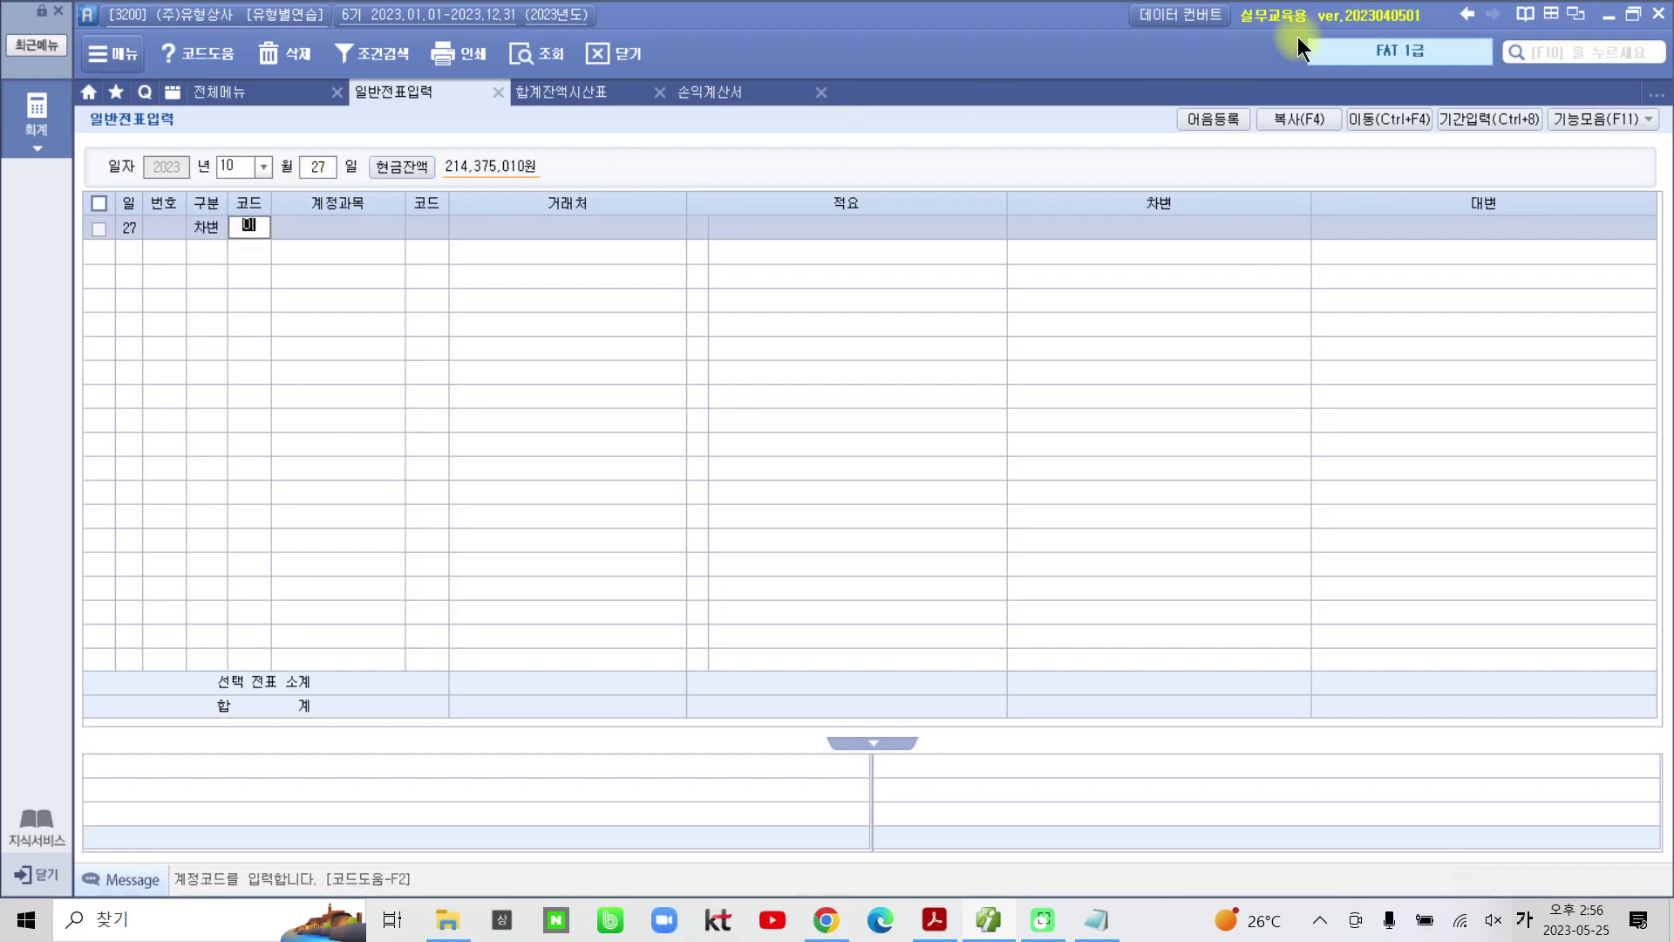
type("자")
key("Return")
key("Down")
key("Down")
key("Down")
key("Down")
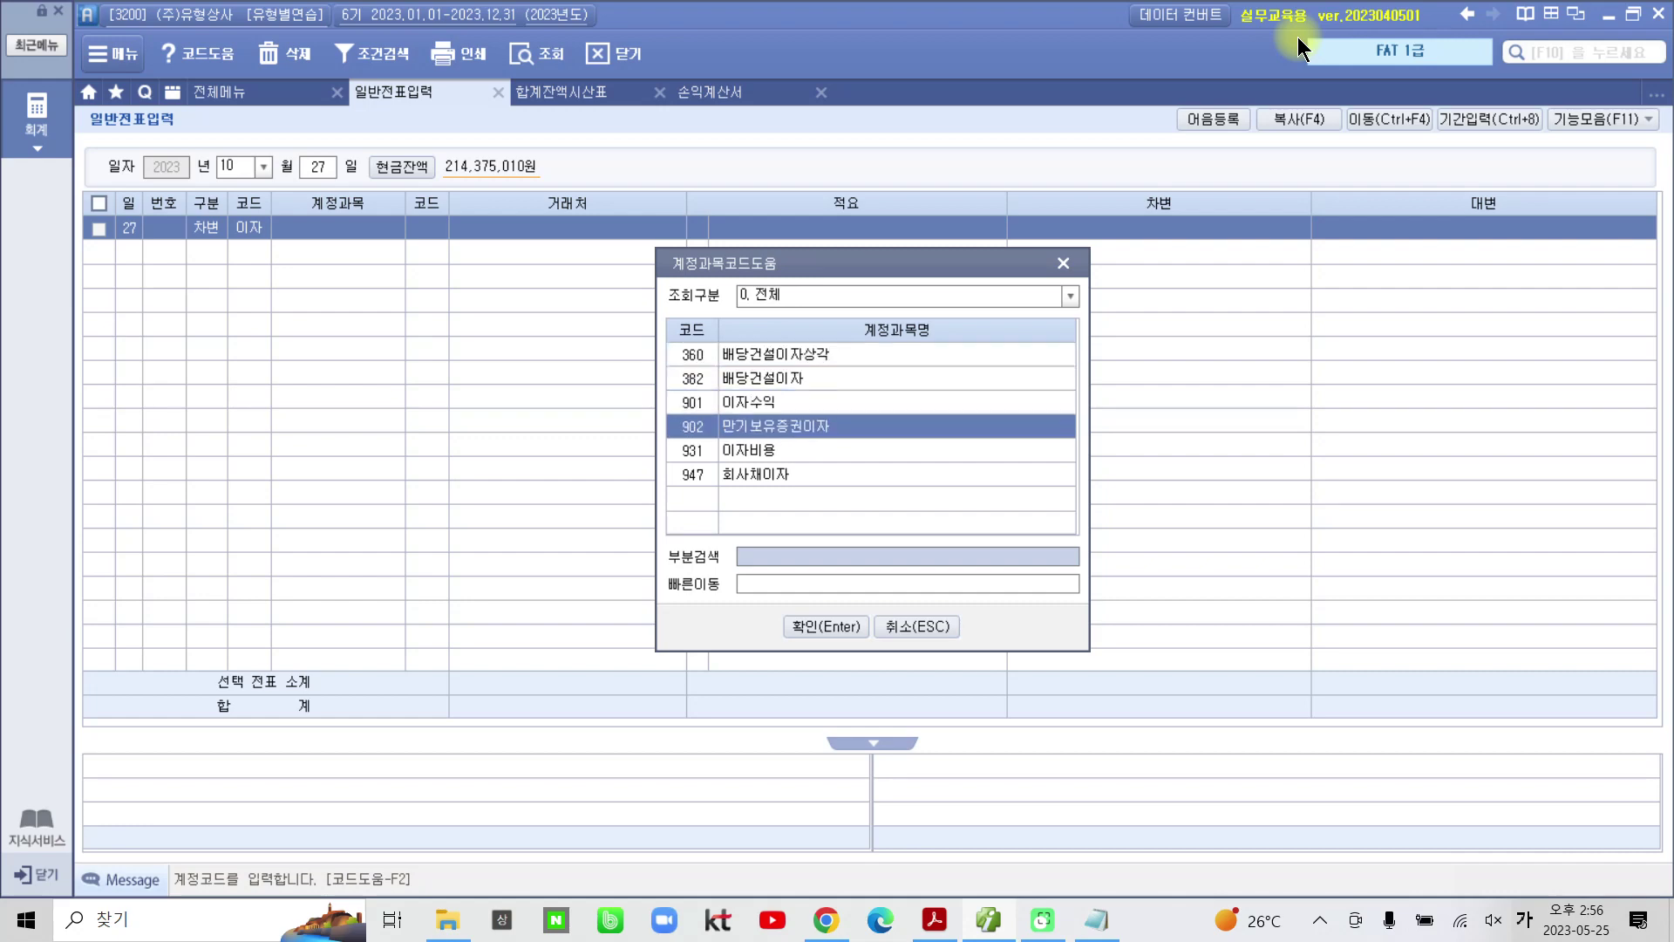
key("Return")
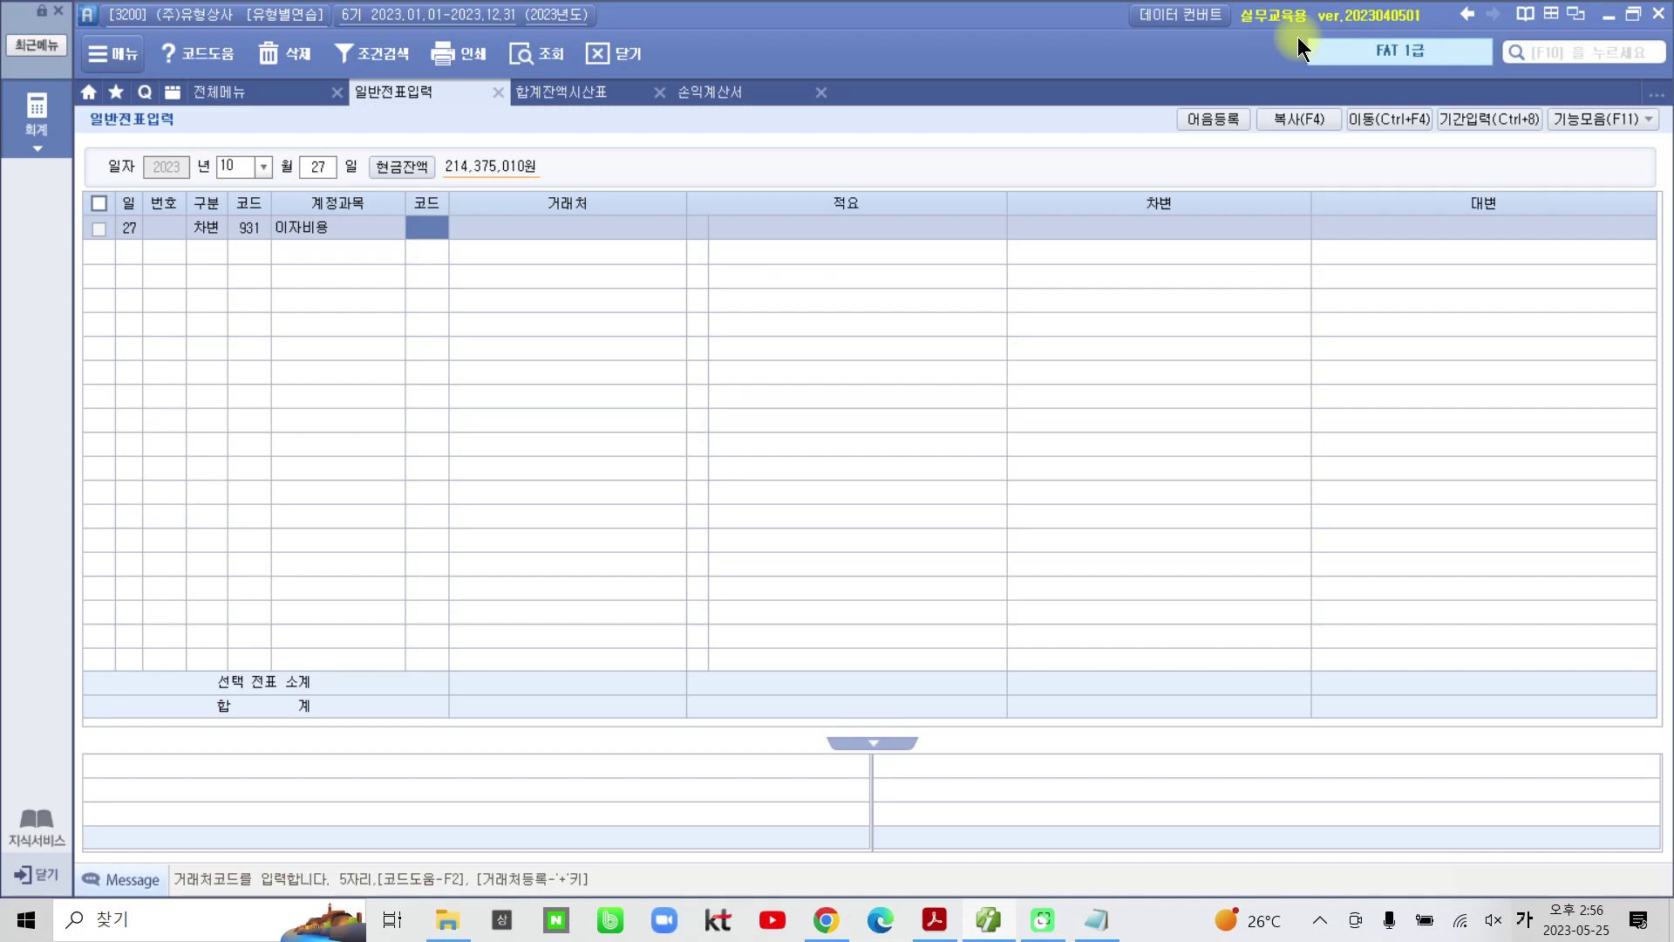
Step: Leave 거래처 and 적요 blank on the 이자비용 line and enter a 차변 amount of 120,000
key("Return")
key("Return")
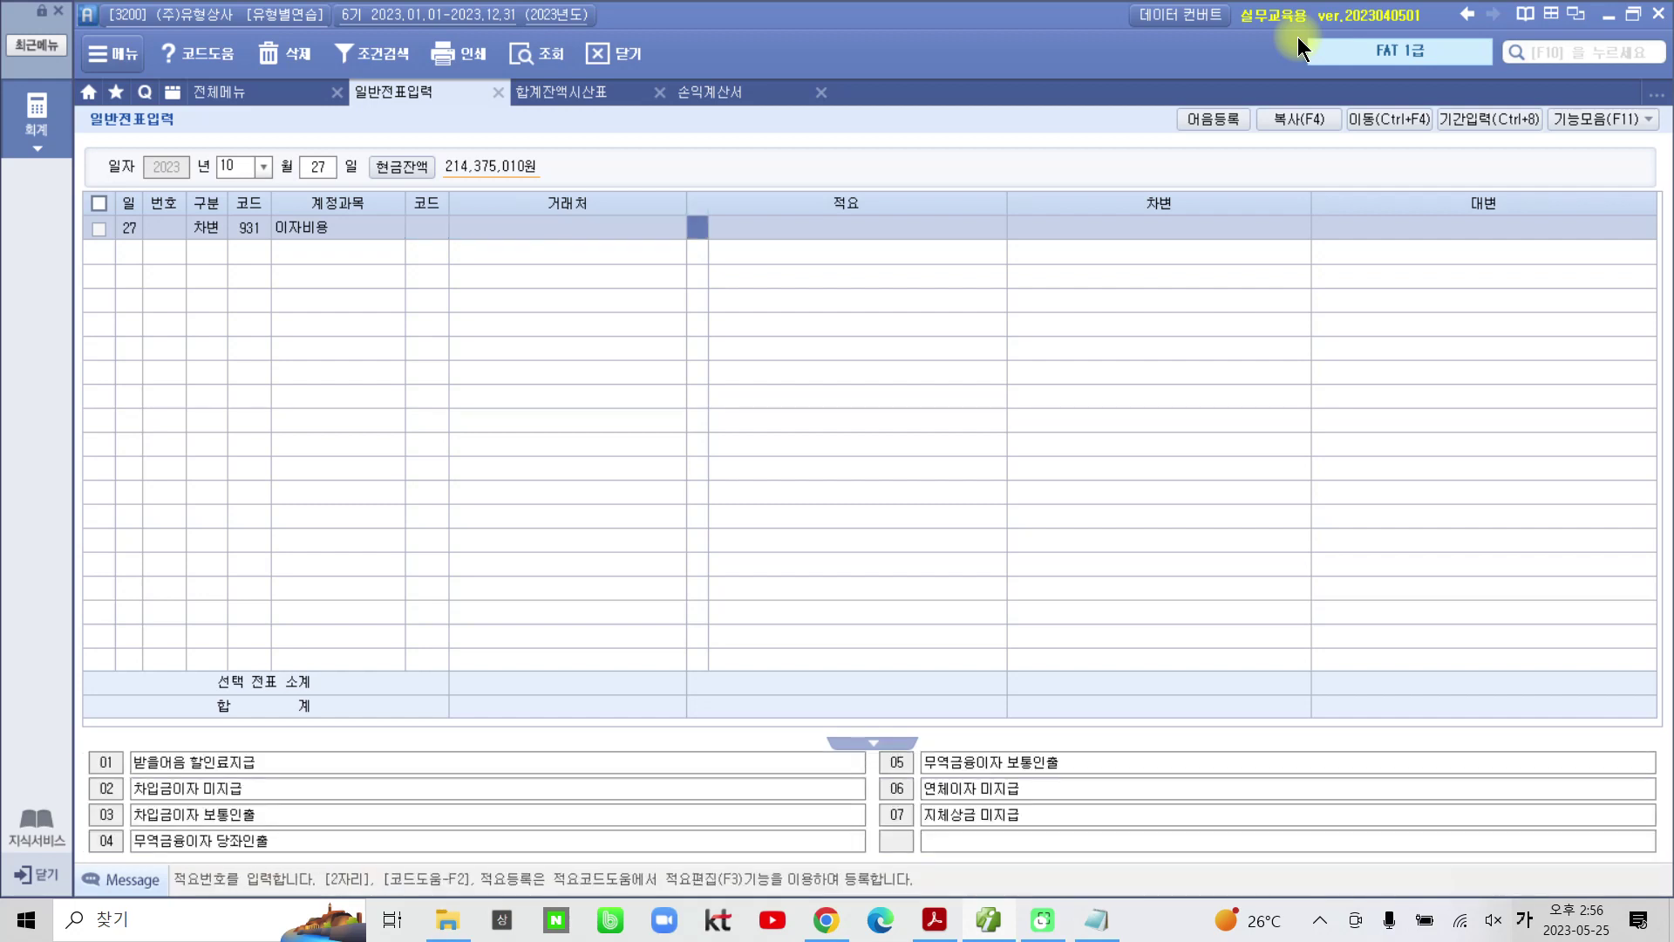
key("Return")
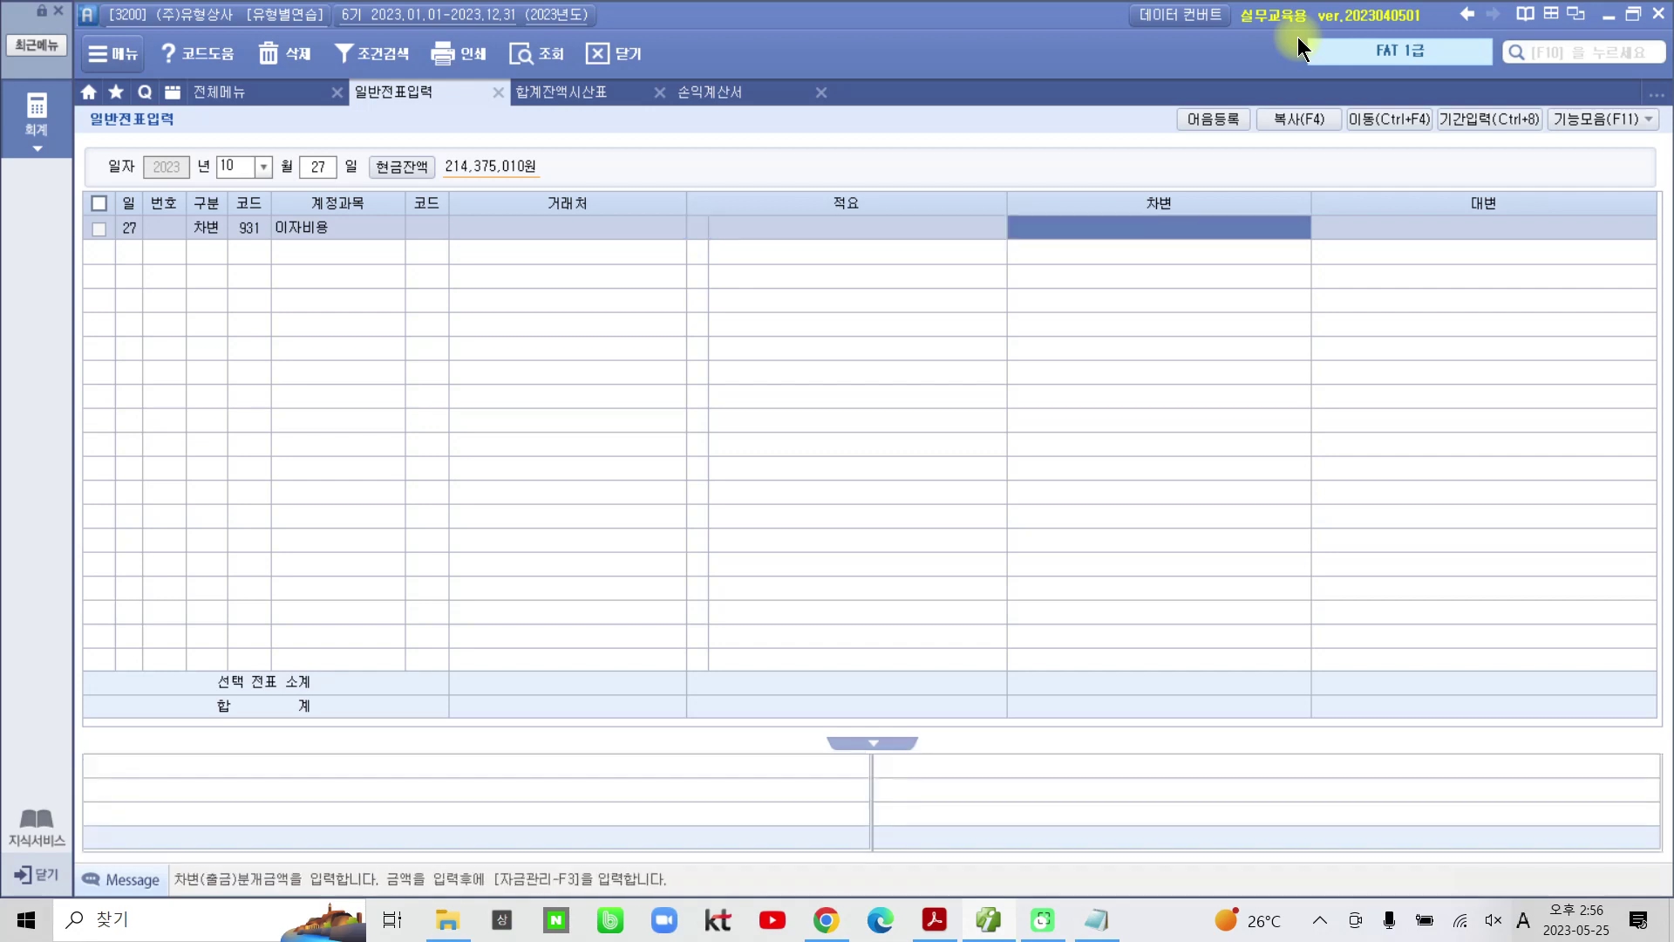
type("1200000")
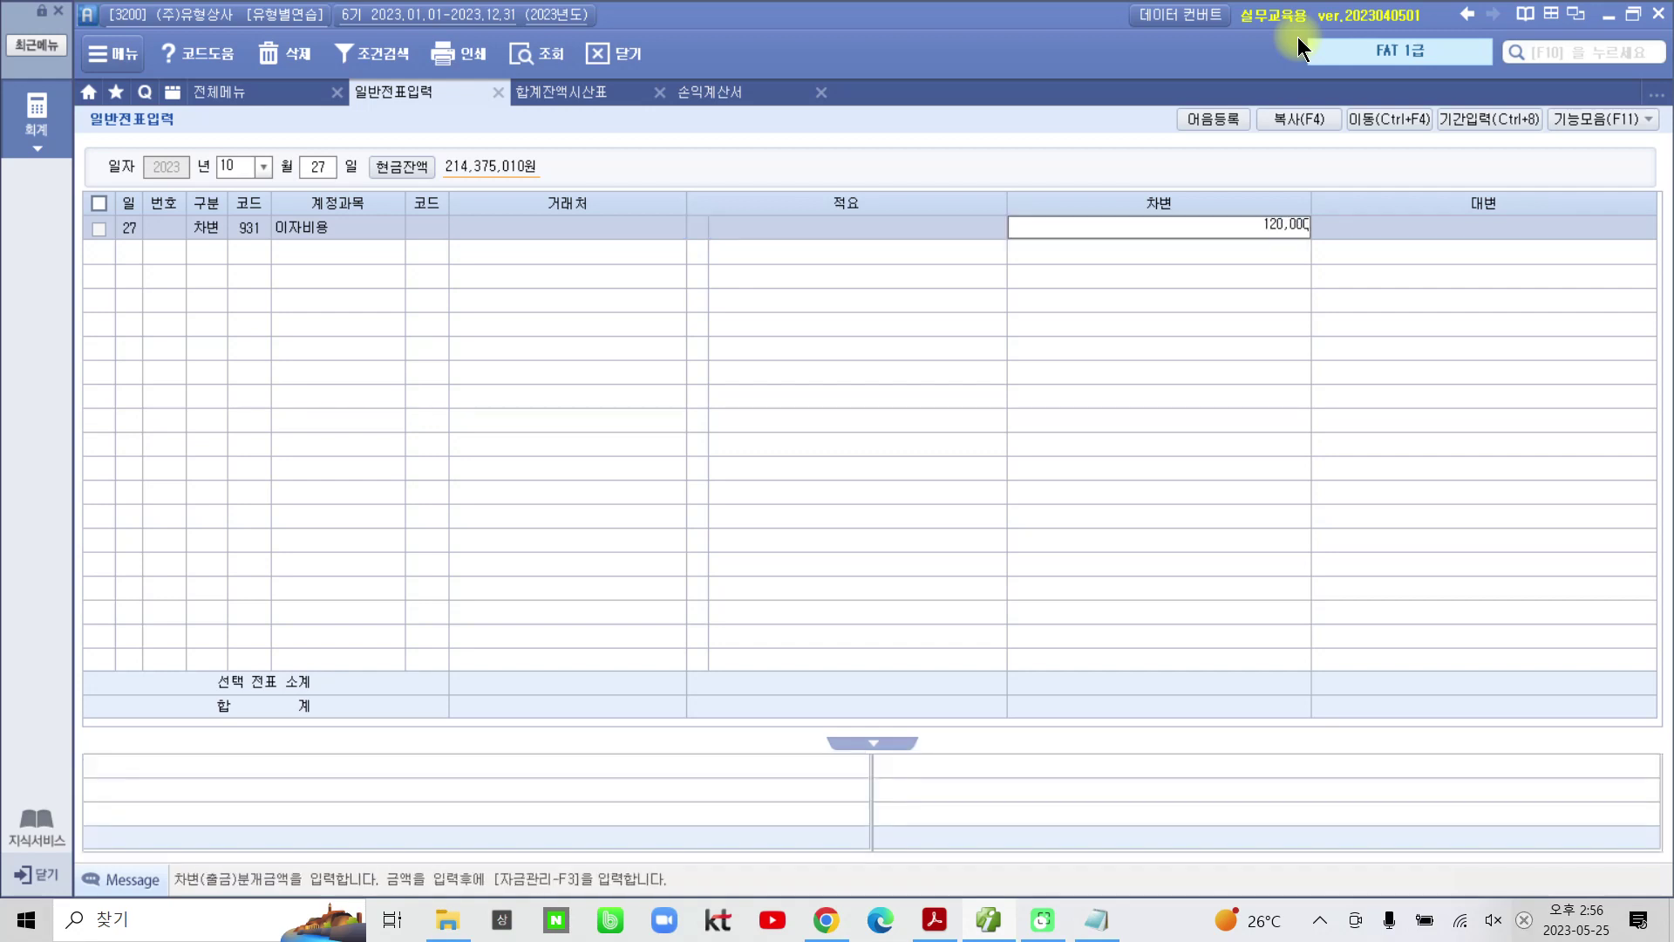
key("Return")
Step: Start a 대변 line in the October 27 voucher with account 254 예수금, found by searching for 예수
type("4")
key("Return")
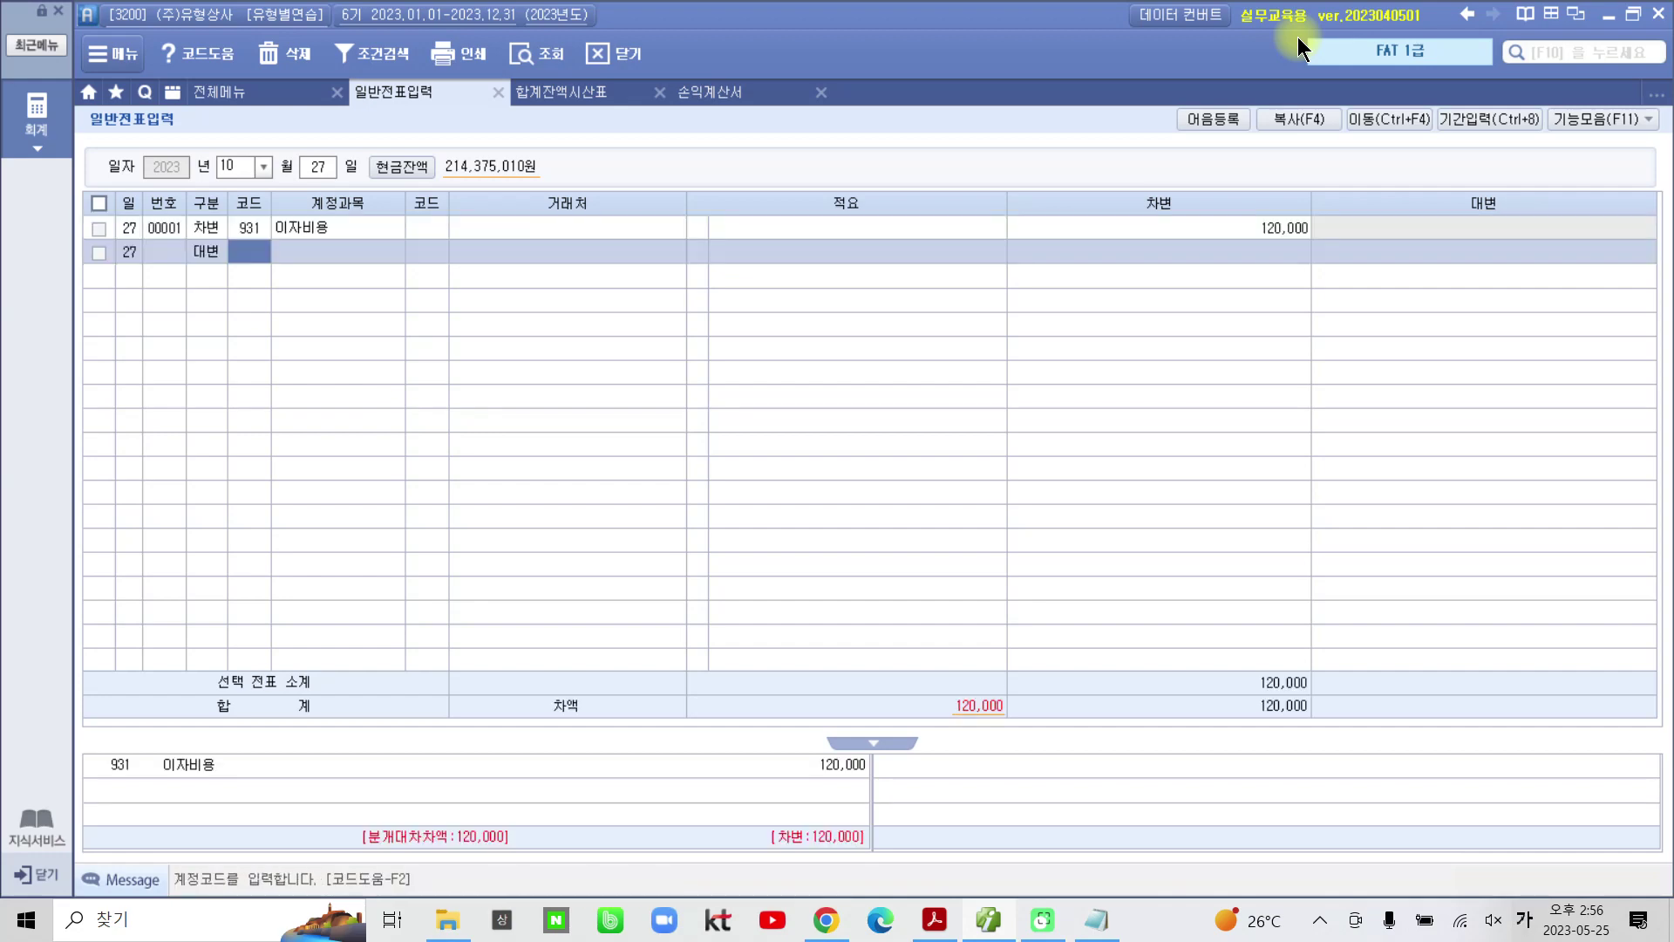
type("예금")
key("Return")
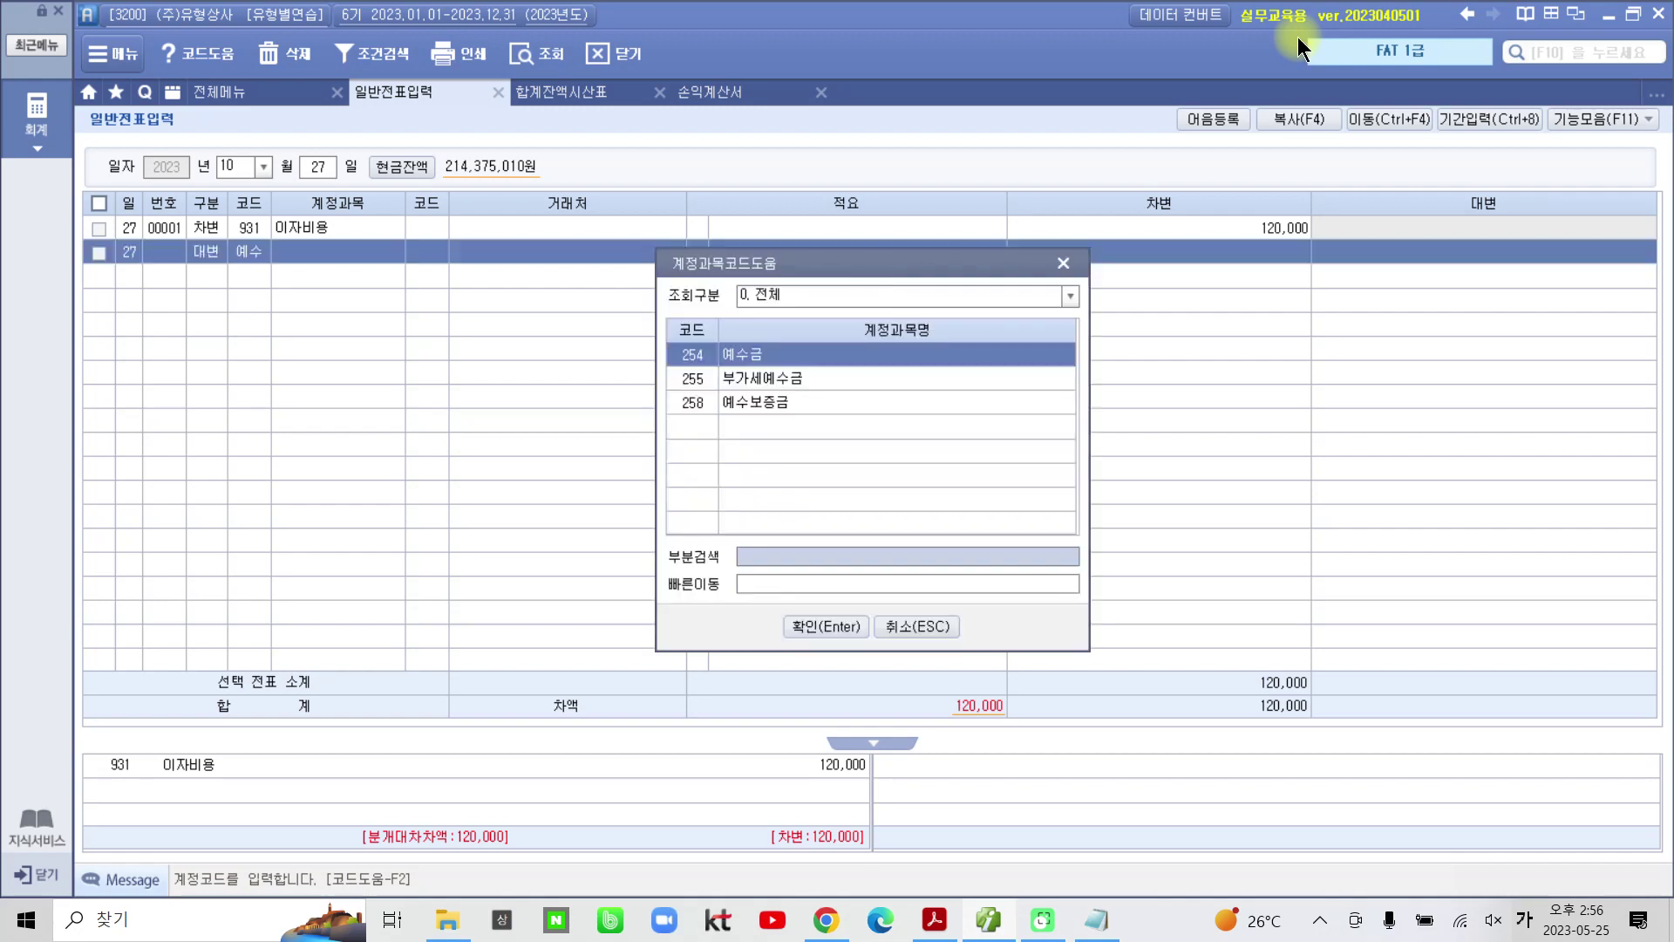
key("Return")
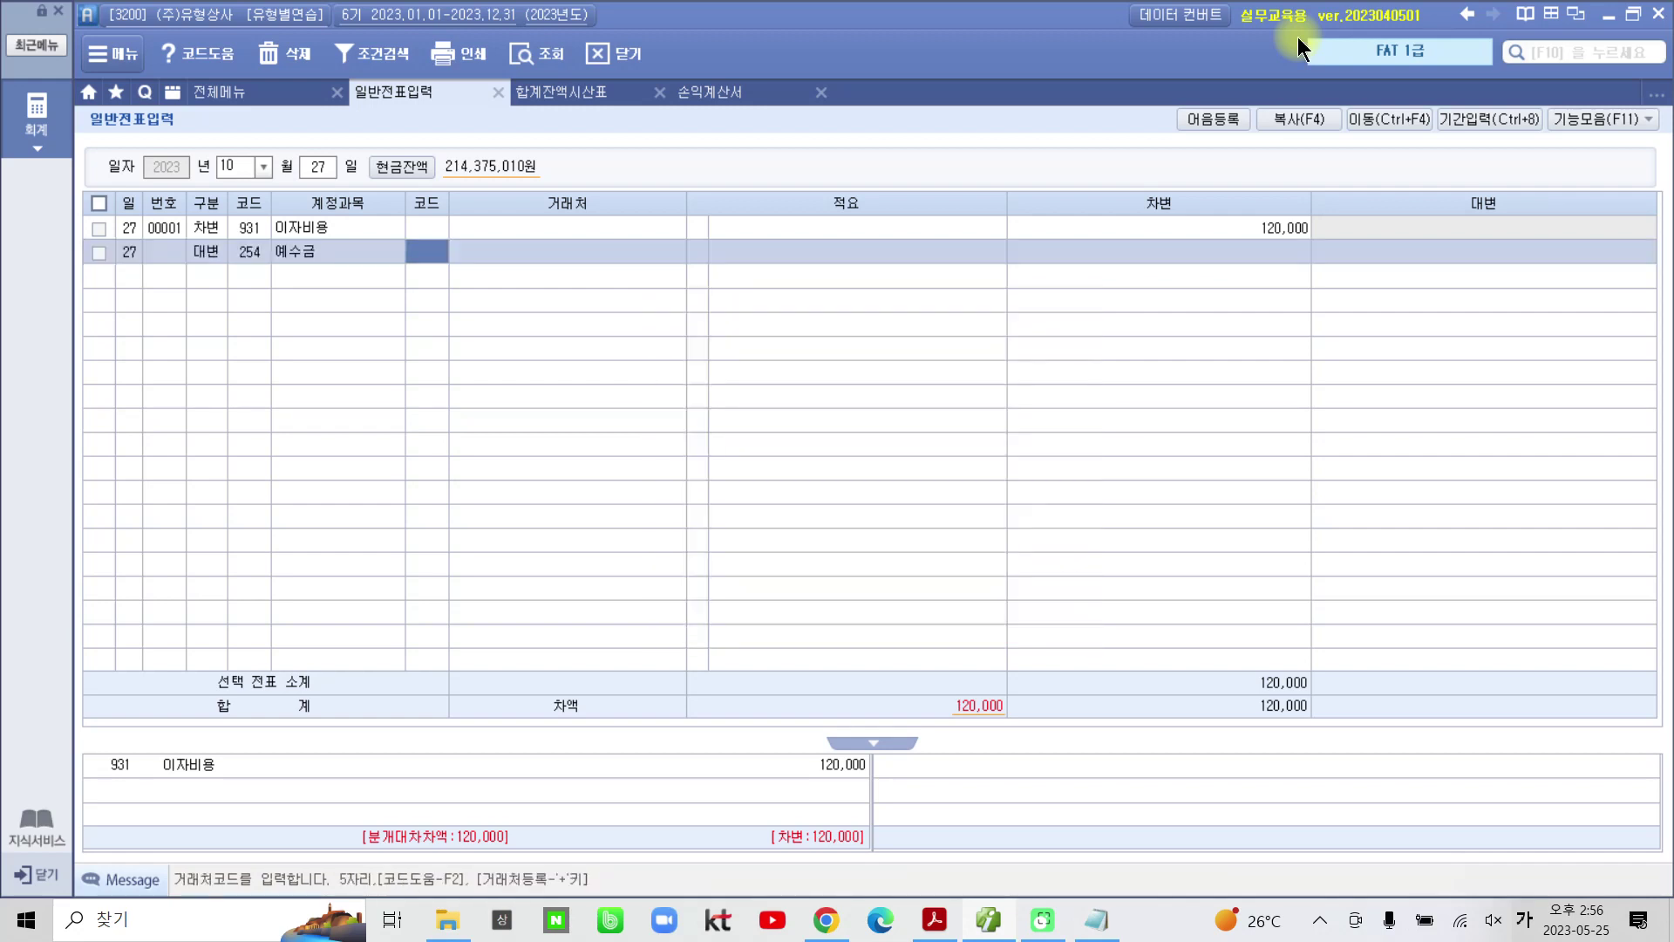
Step: Leave 거래처 and 적요 blank on the 예수금 line and enter a 대변 amount of 20,000
key("Return")
key("Return")
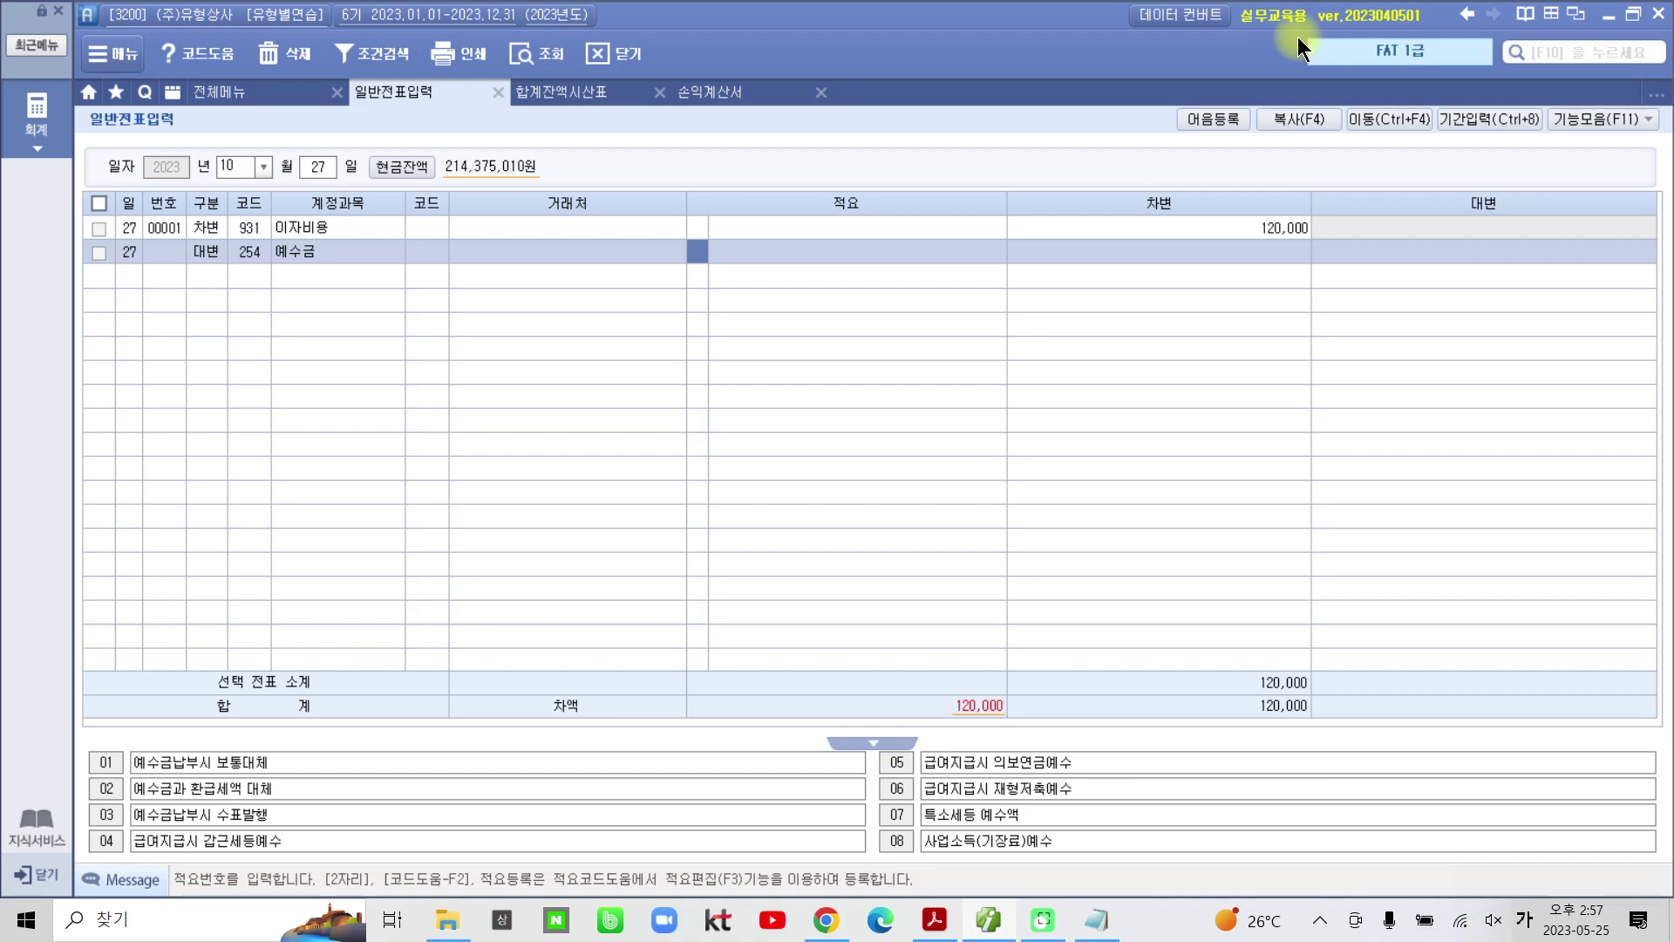
key("Return")
key("Return")
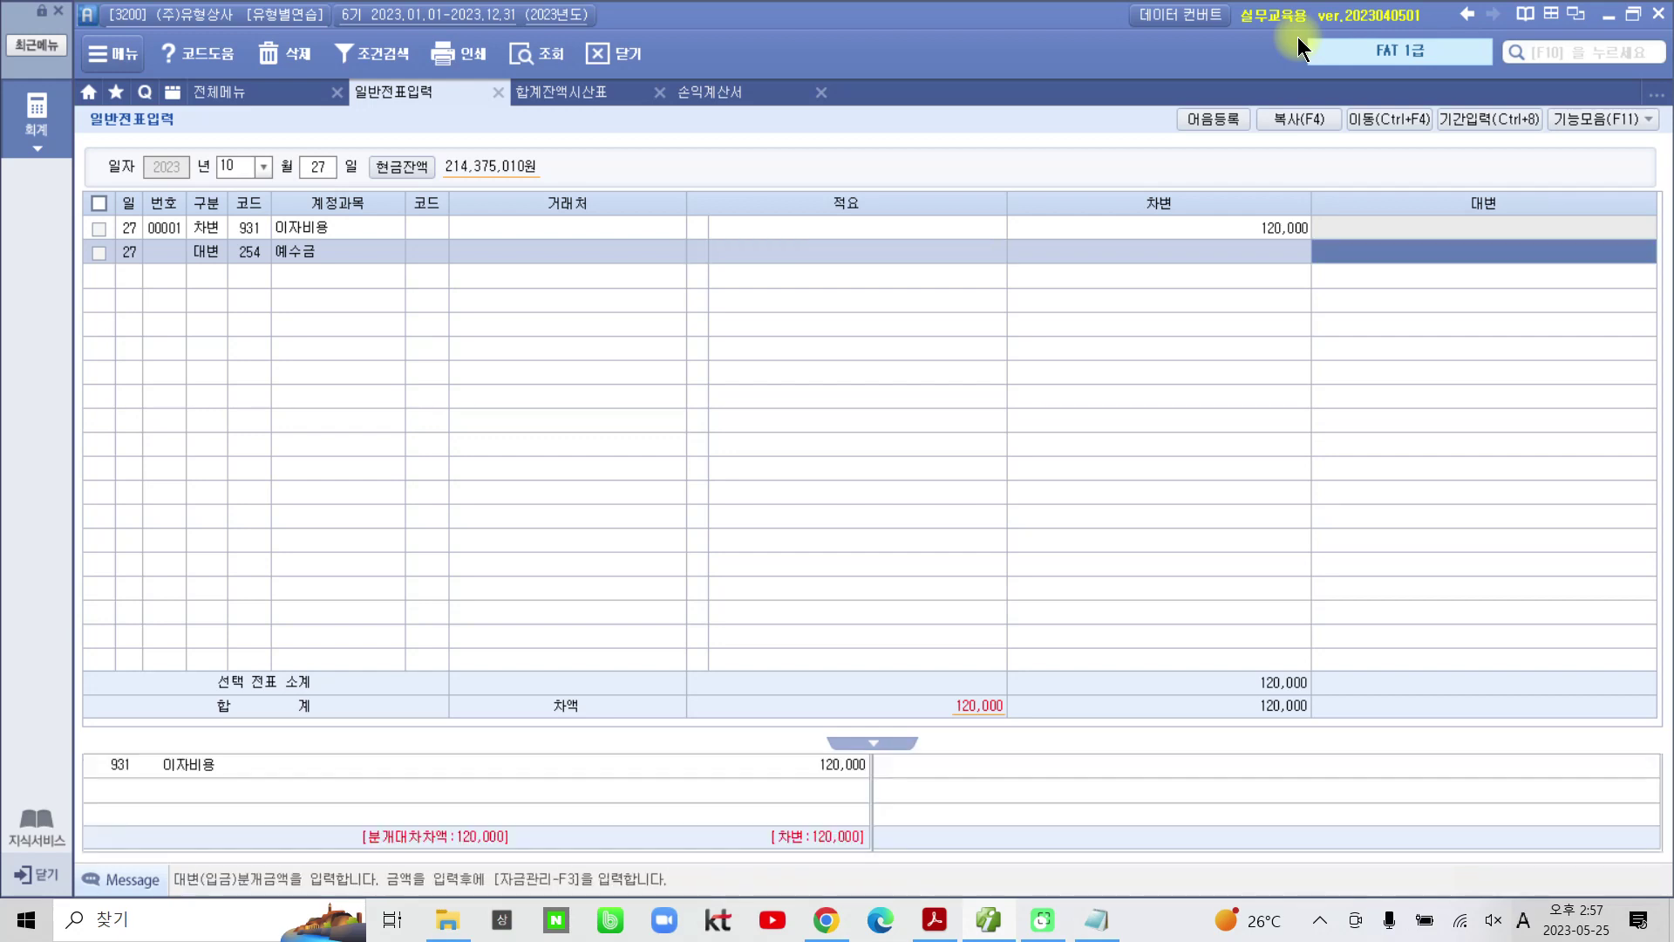
type("200000")
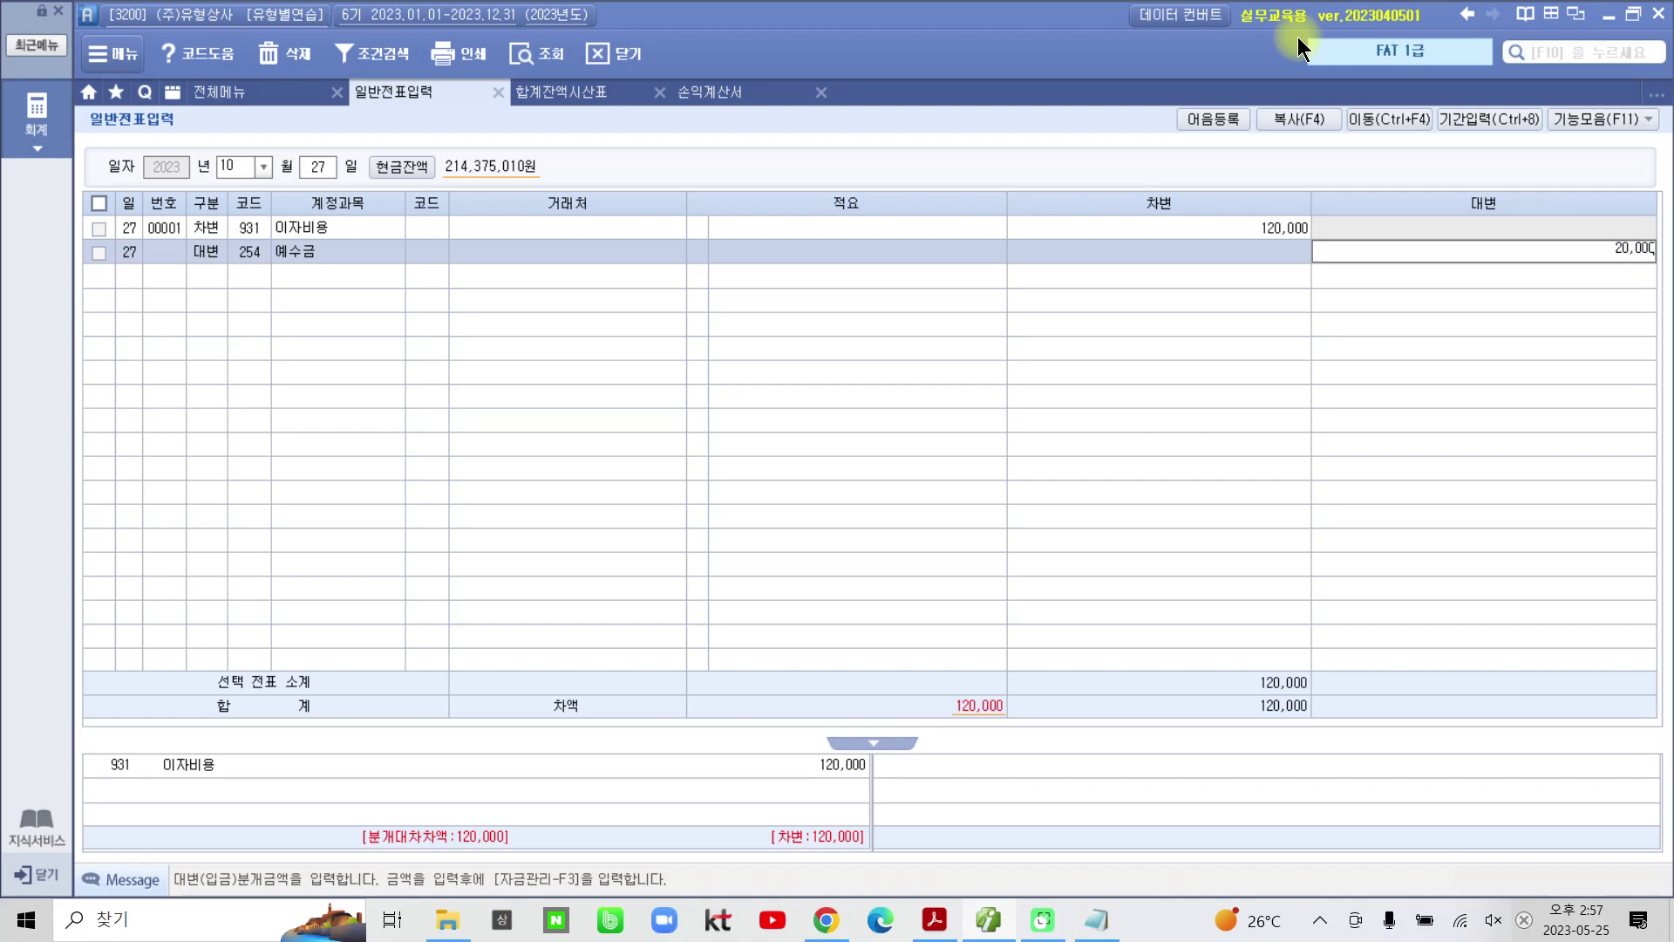
key("Return")
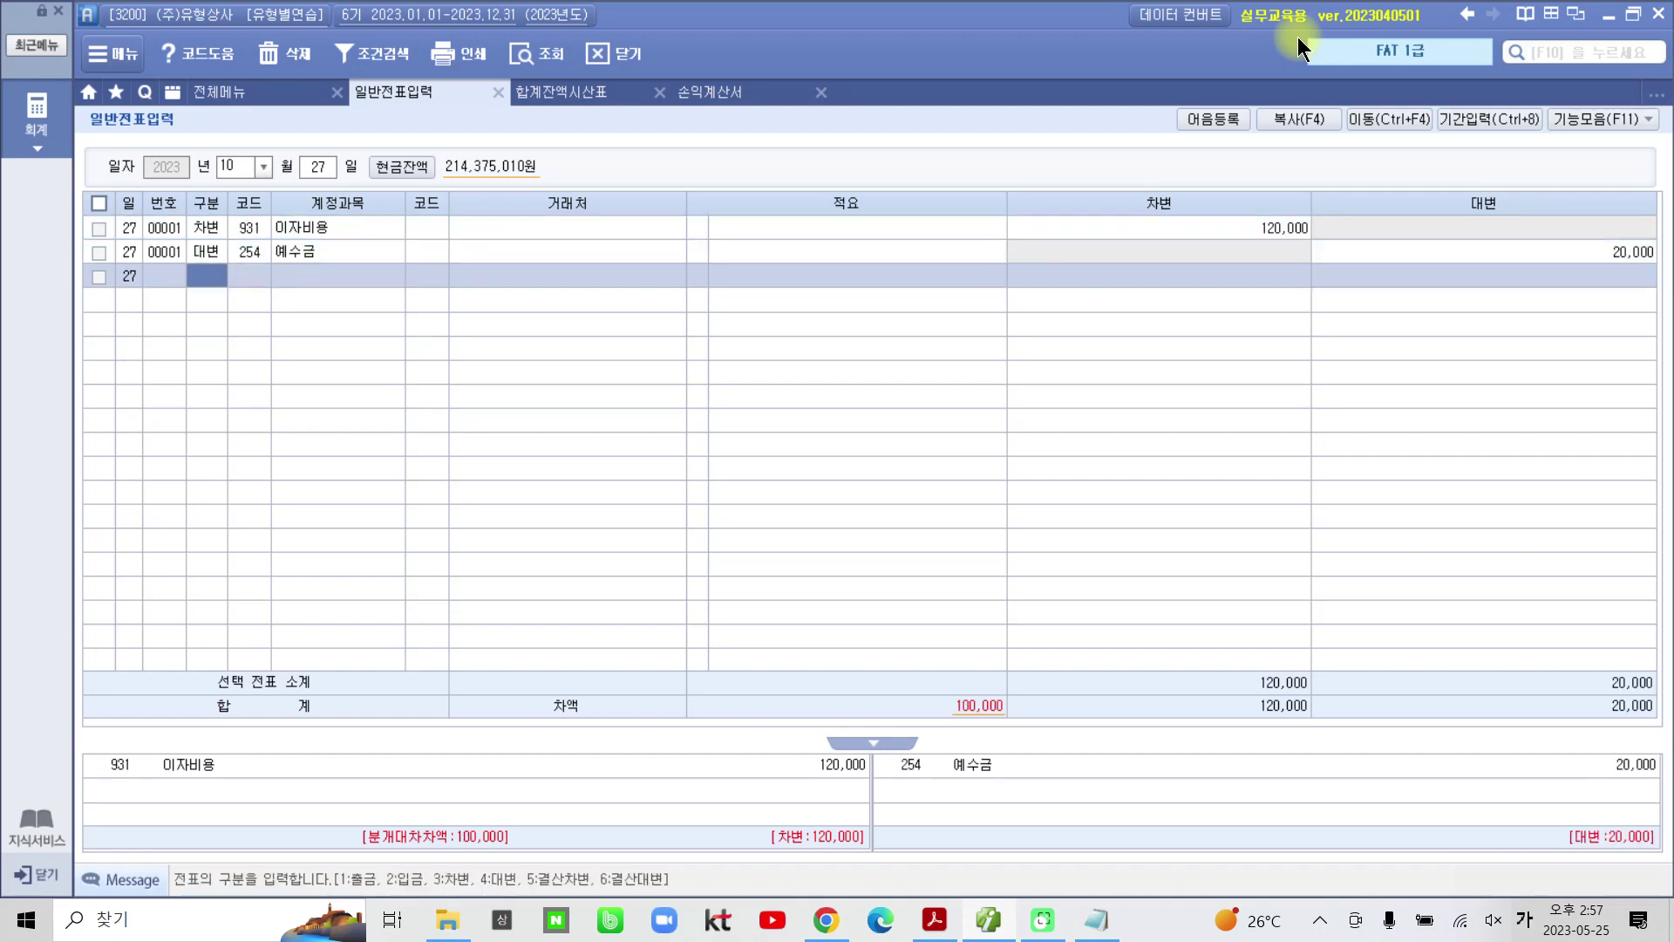
Step: Add a 대변 line with account 103 보통예금, 거래처 서울은행(보통) and an amount of 100,000, leaving 적요 blank
type("4103")
key("Return")
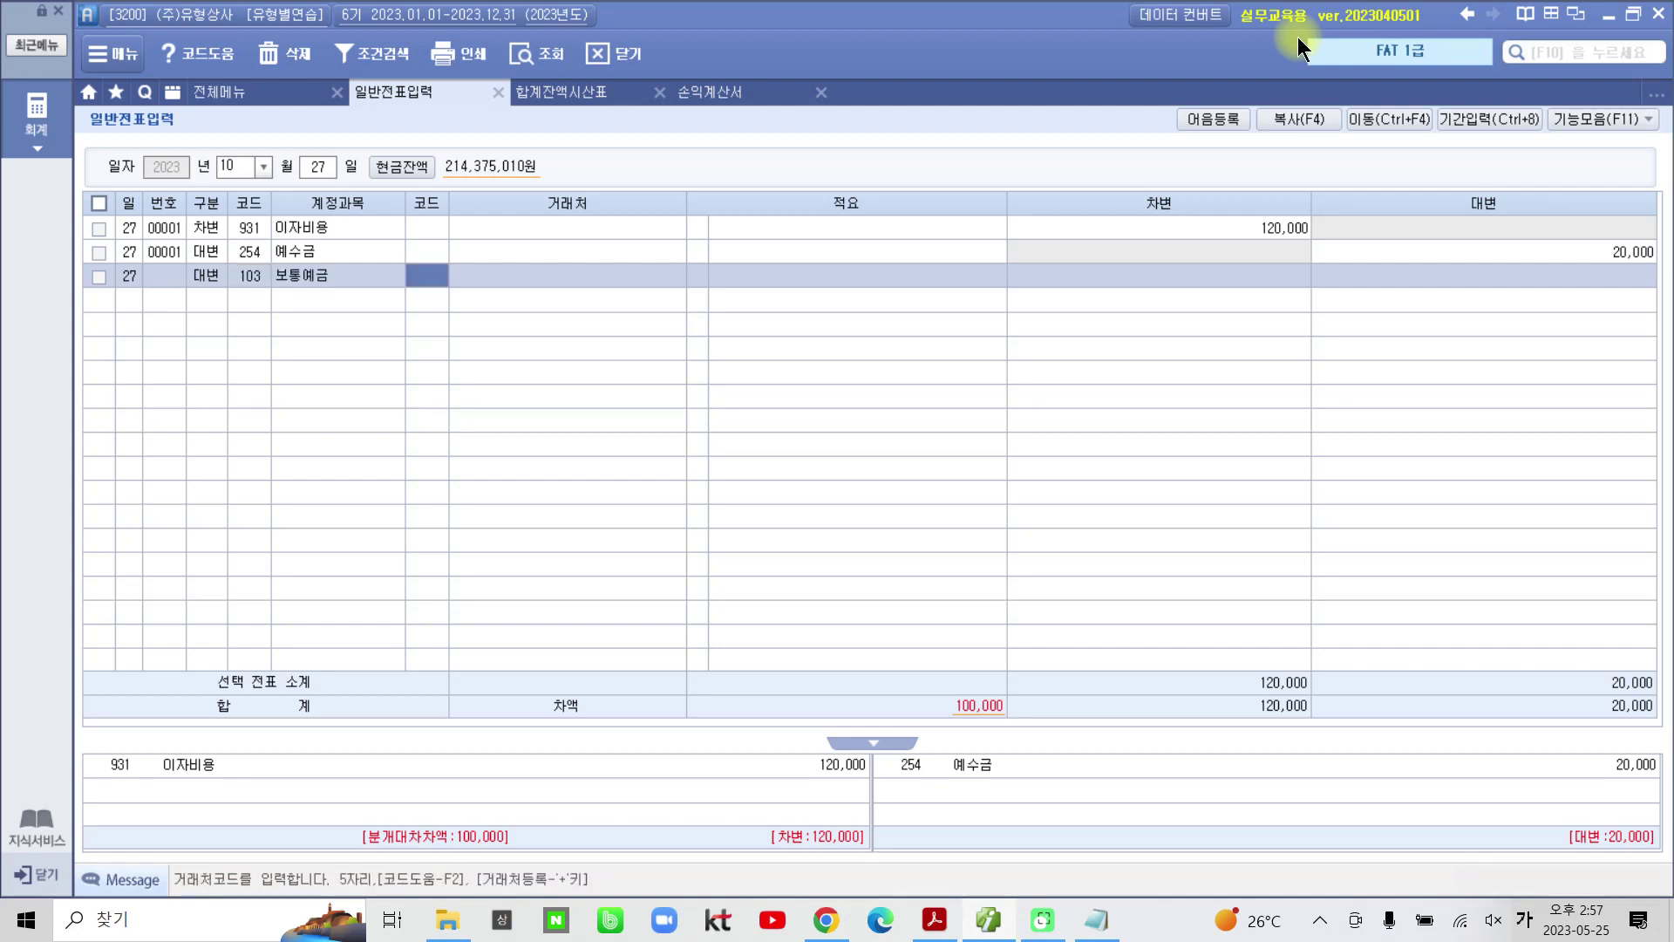
type("서울")
key("Return")
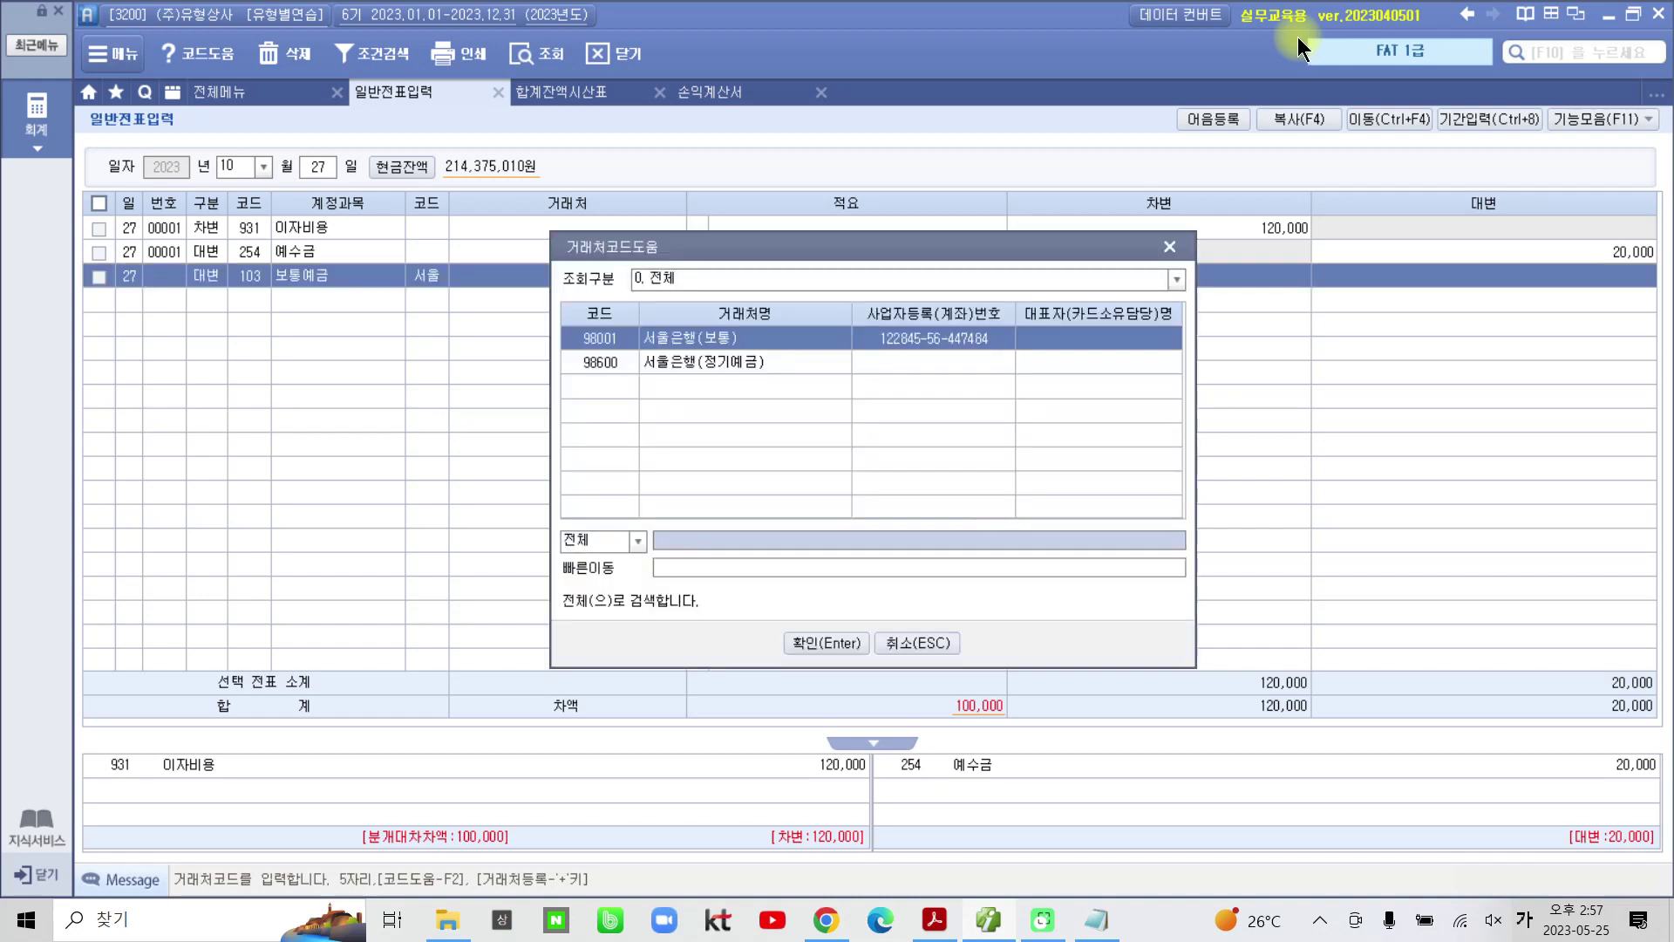
key("Return")
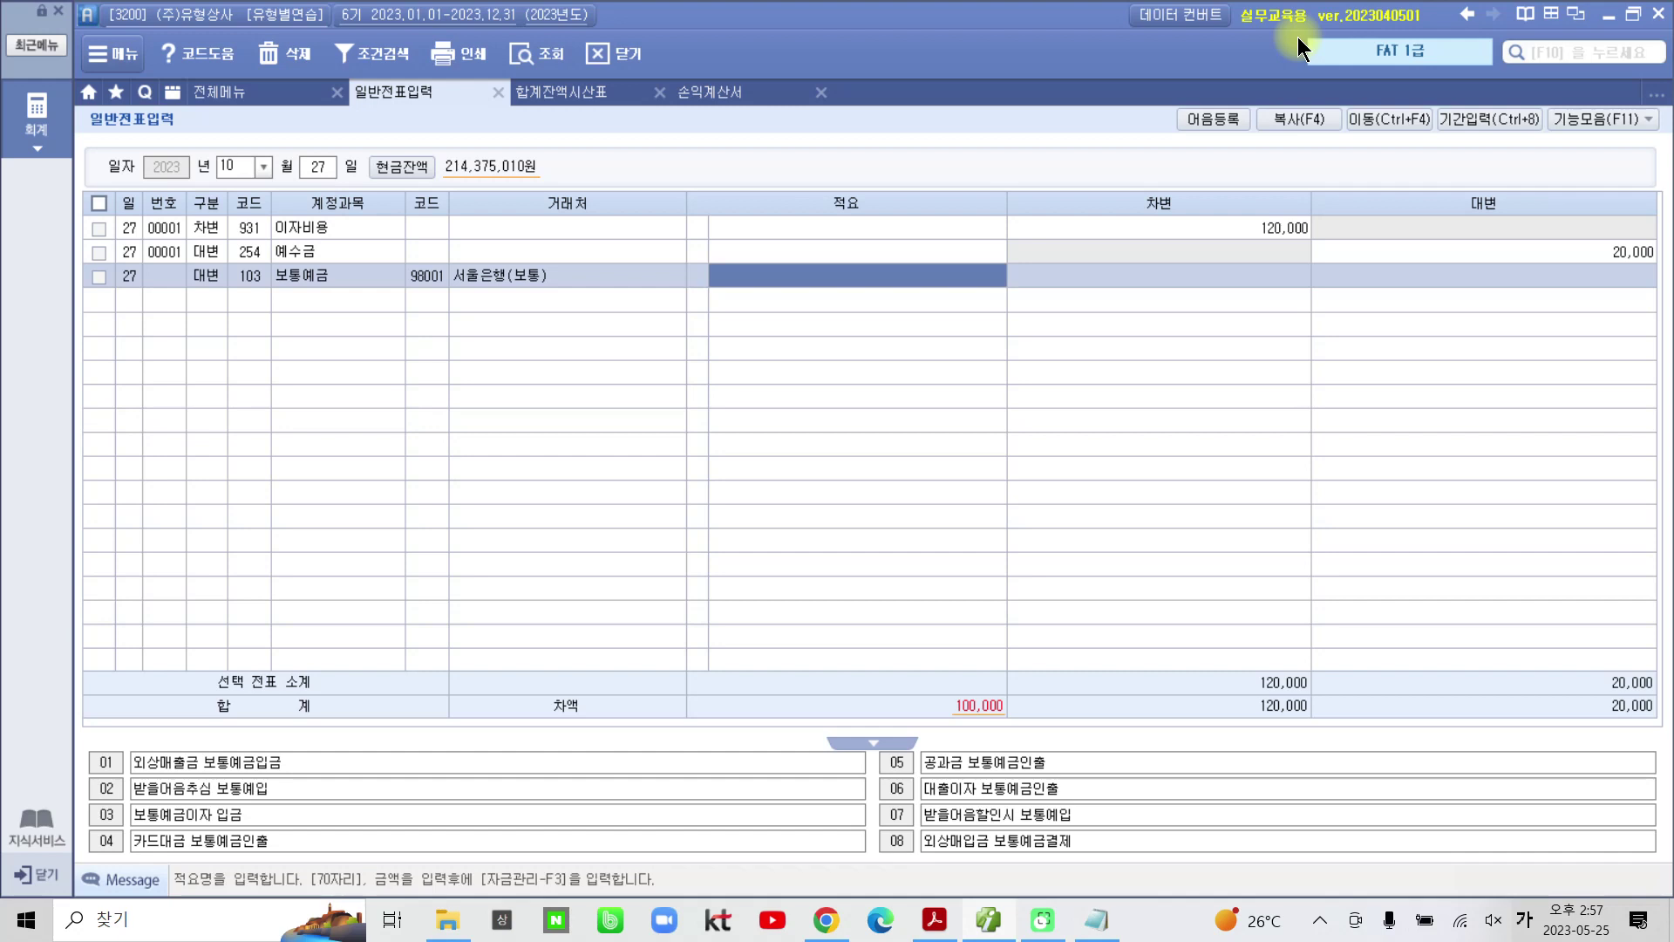
key("Return")
type("100,000")
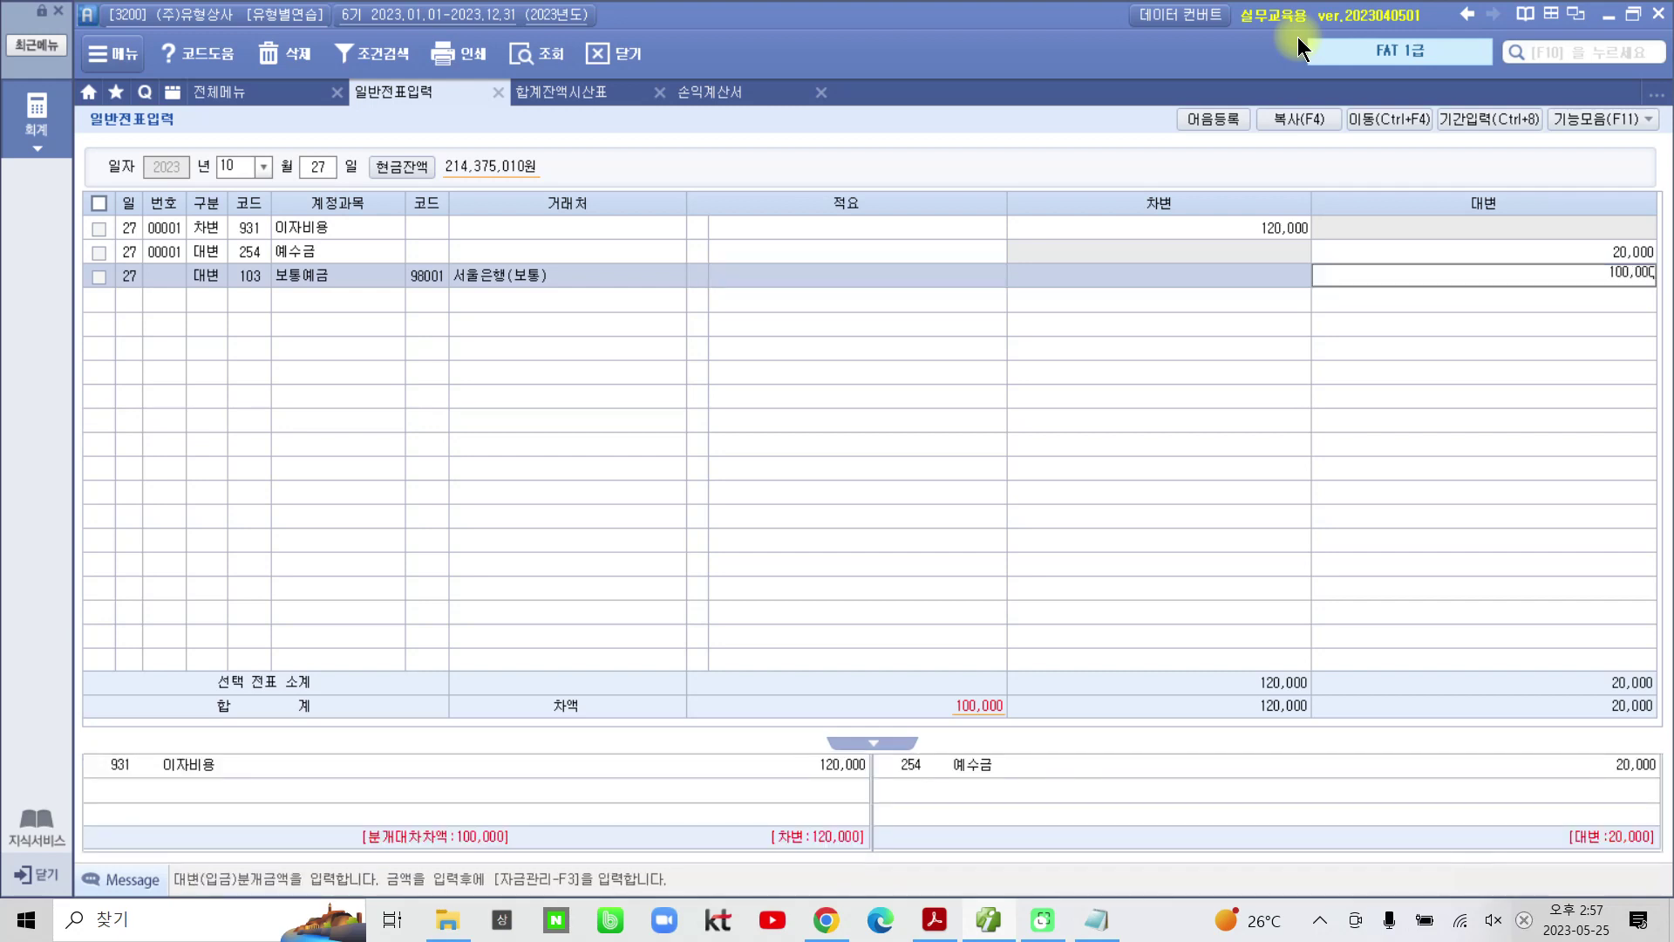
key("Return")
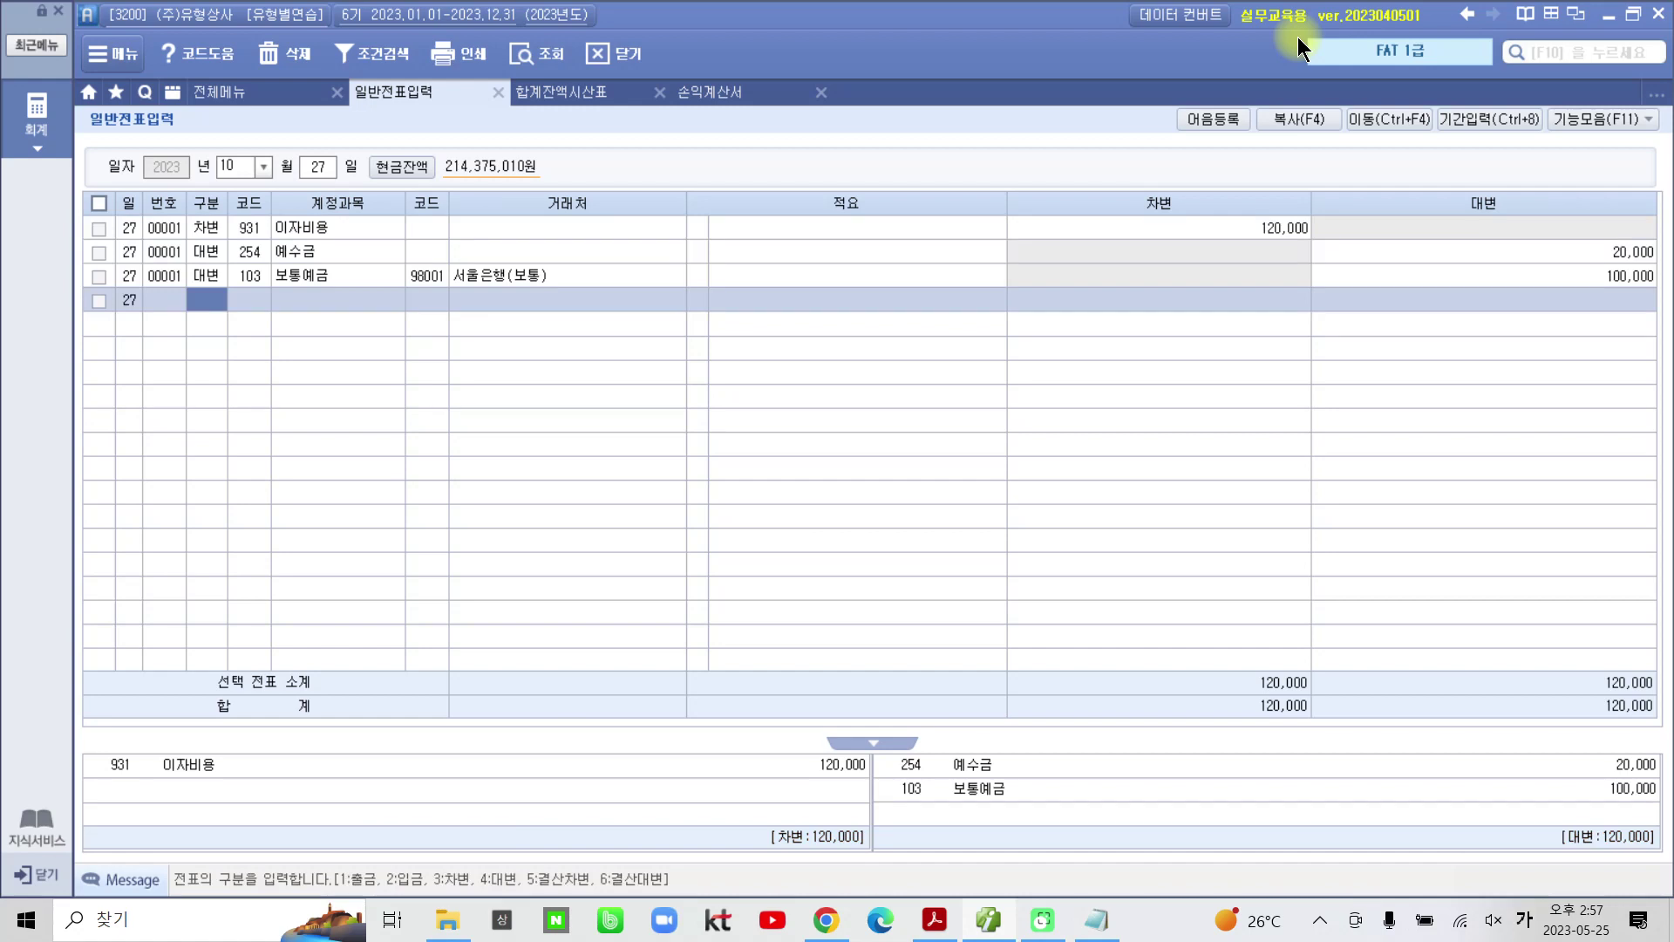
left_click(260, 249)
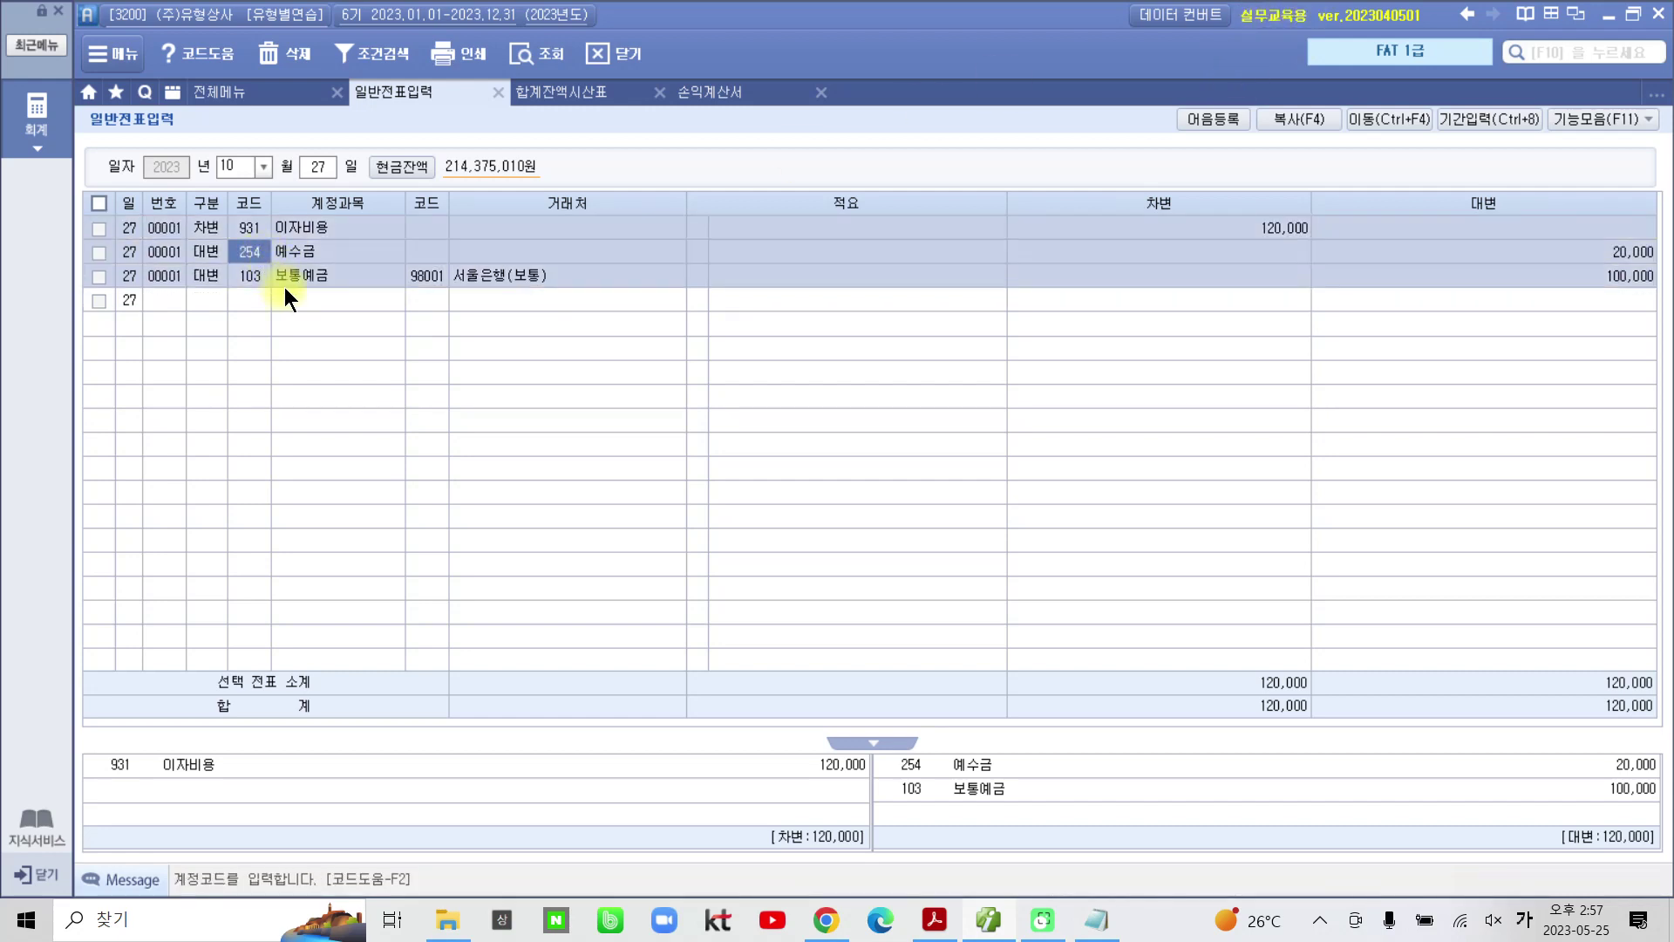
left_click(306, 232)
left_click(304, 248)
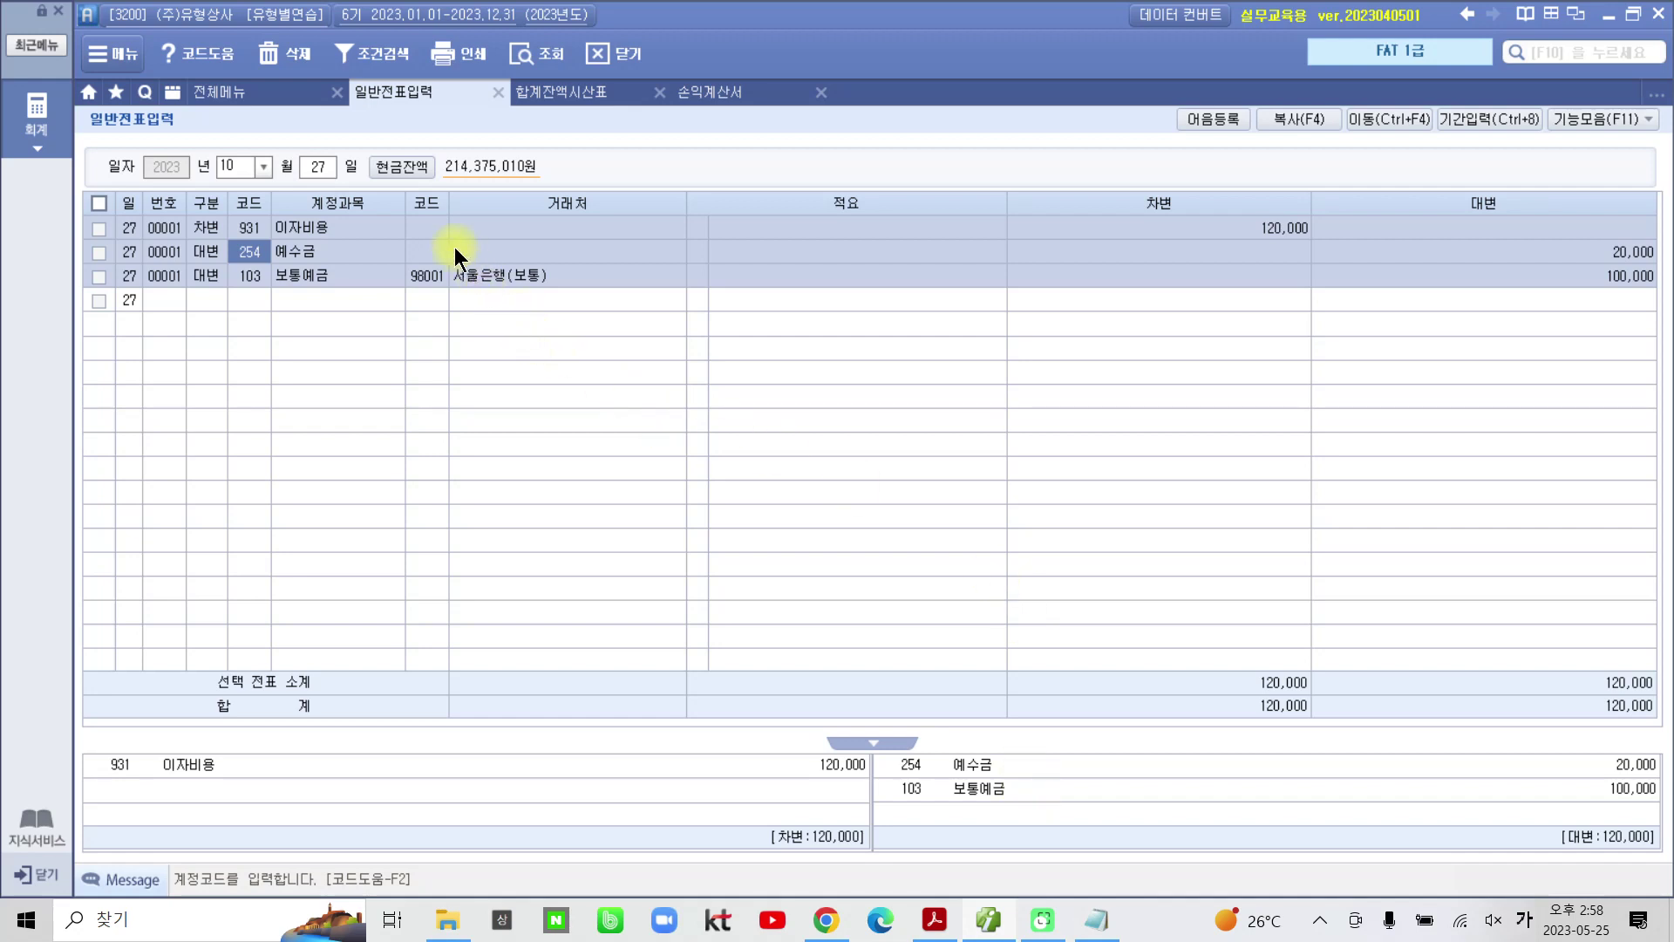
Step: Set the 거래처 on the 이자비용 line to 농협(차입금), found by searching its code field for 농협
left_click(432, 229)
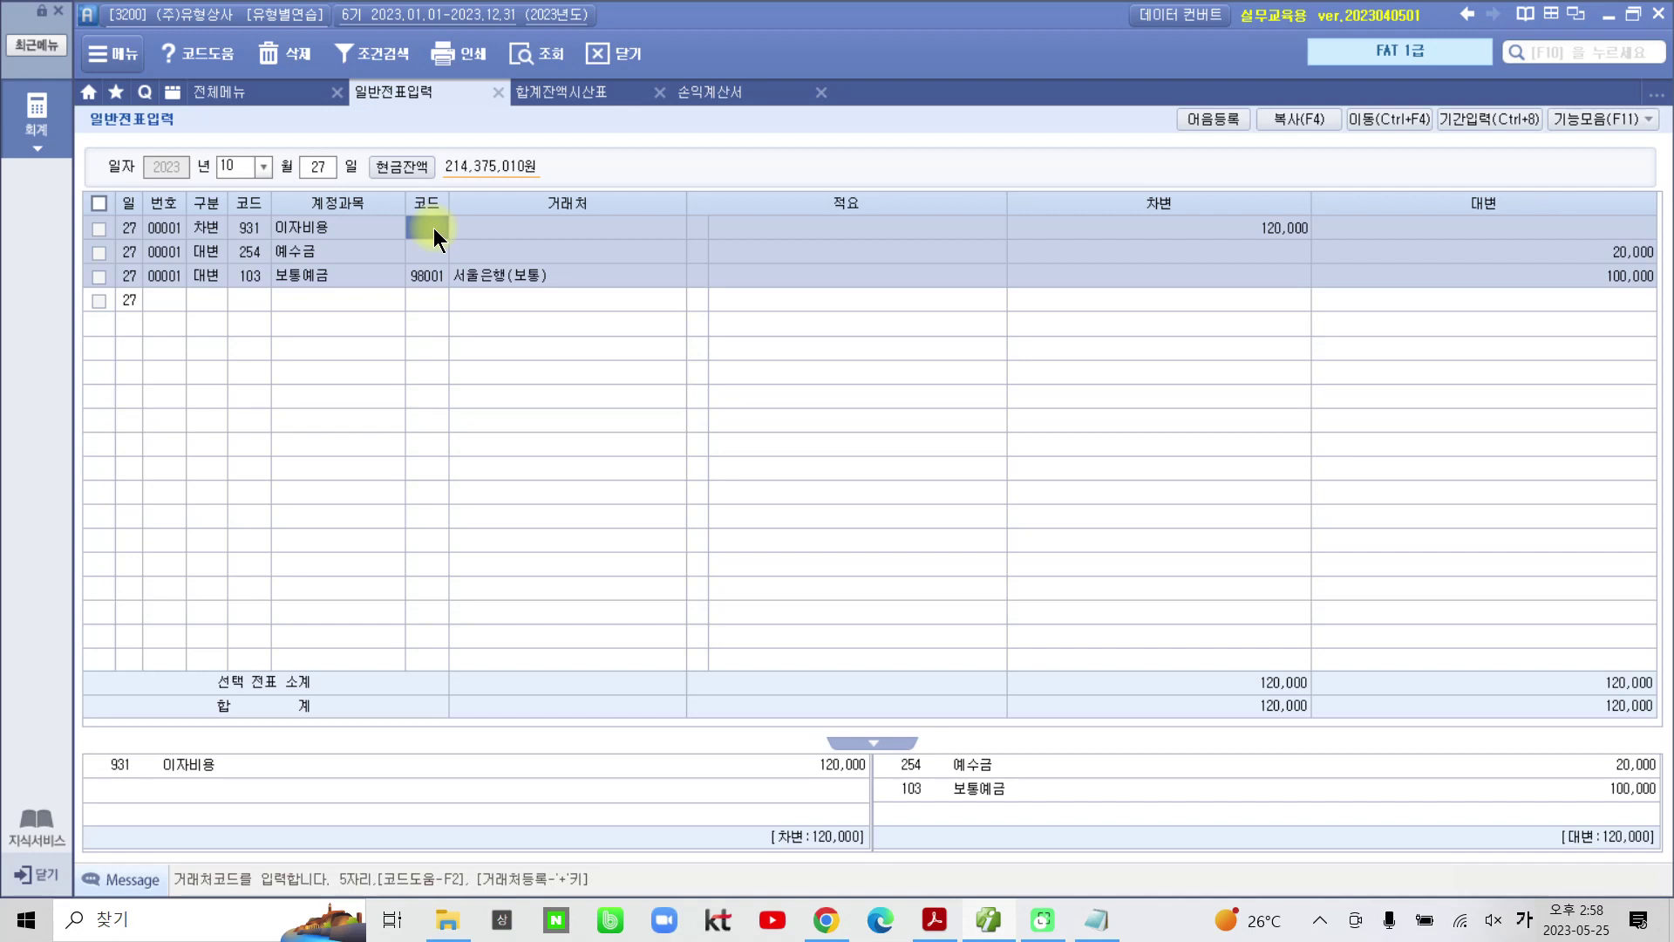
key("Return")
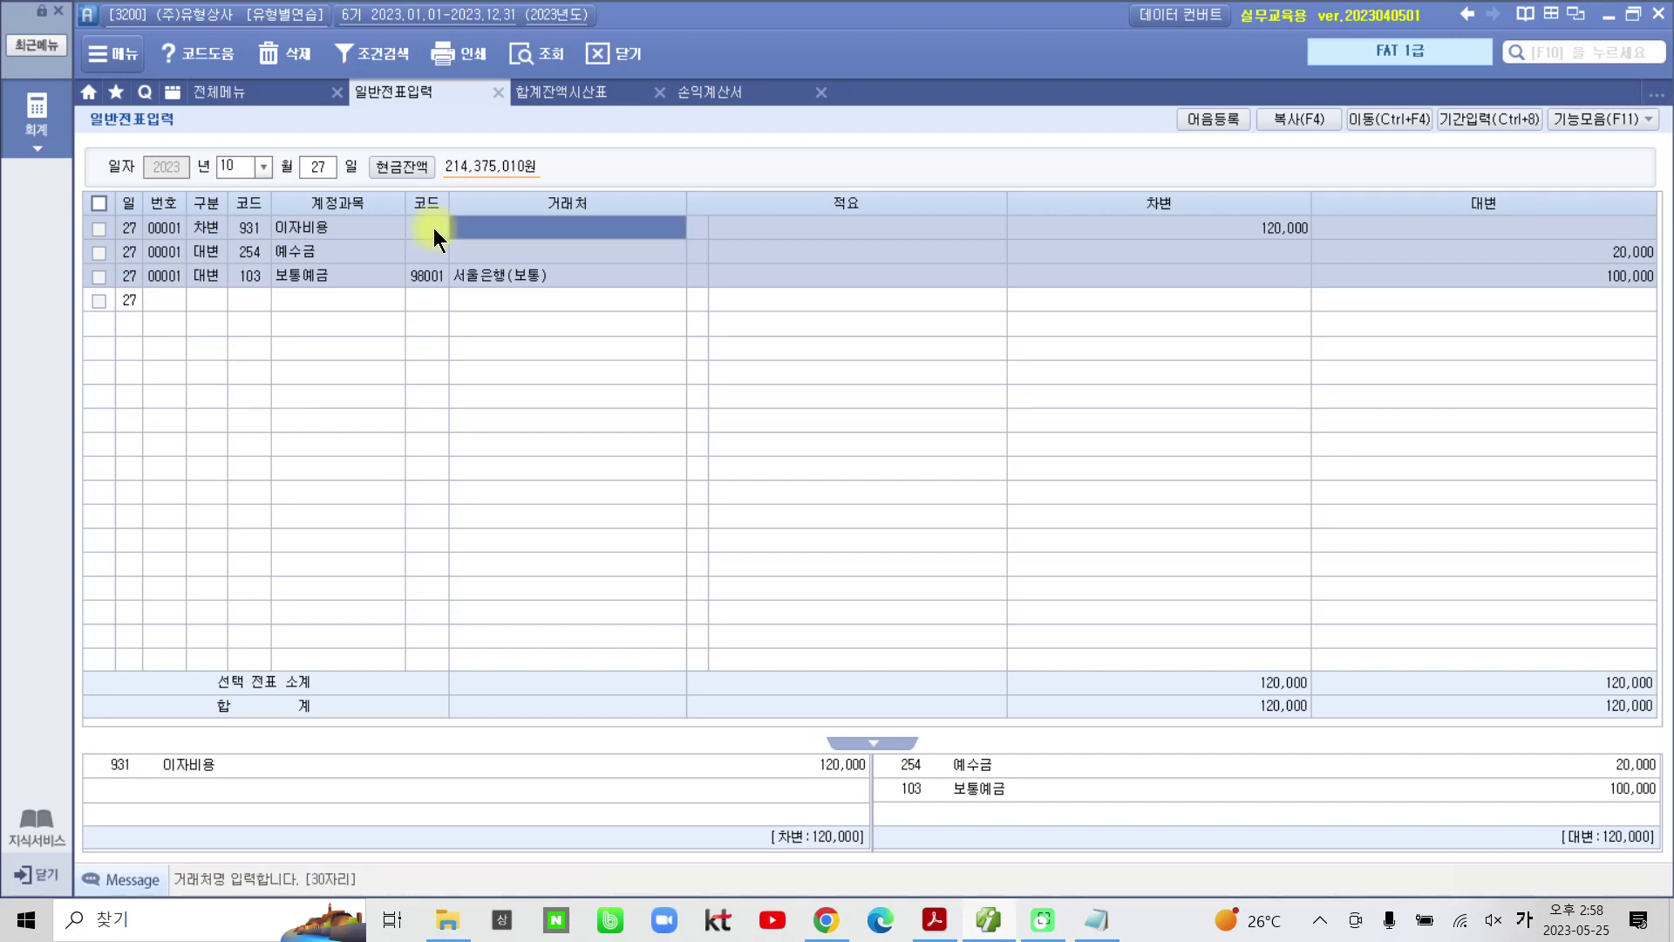
left_click(433, 228)
type("농협")
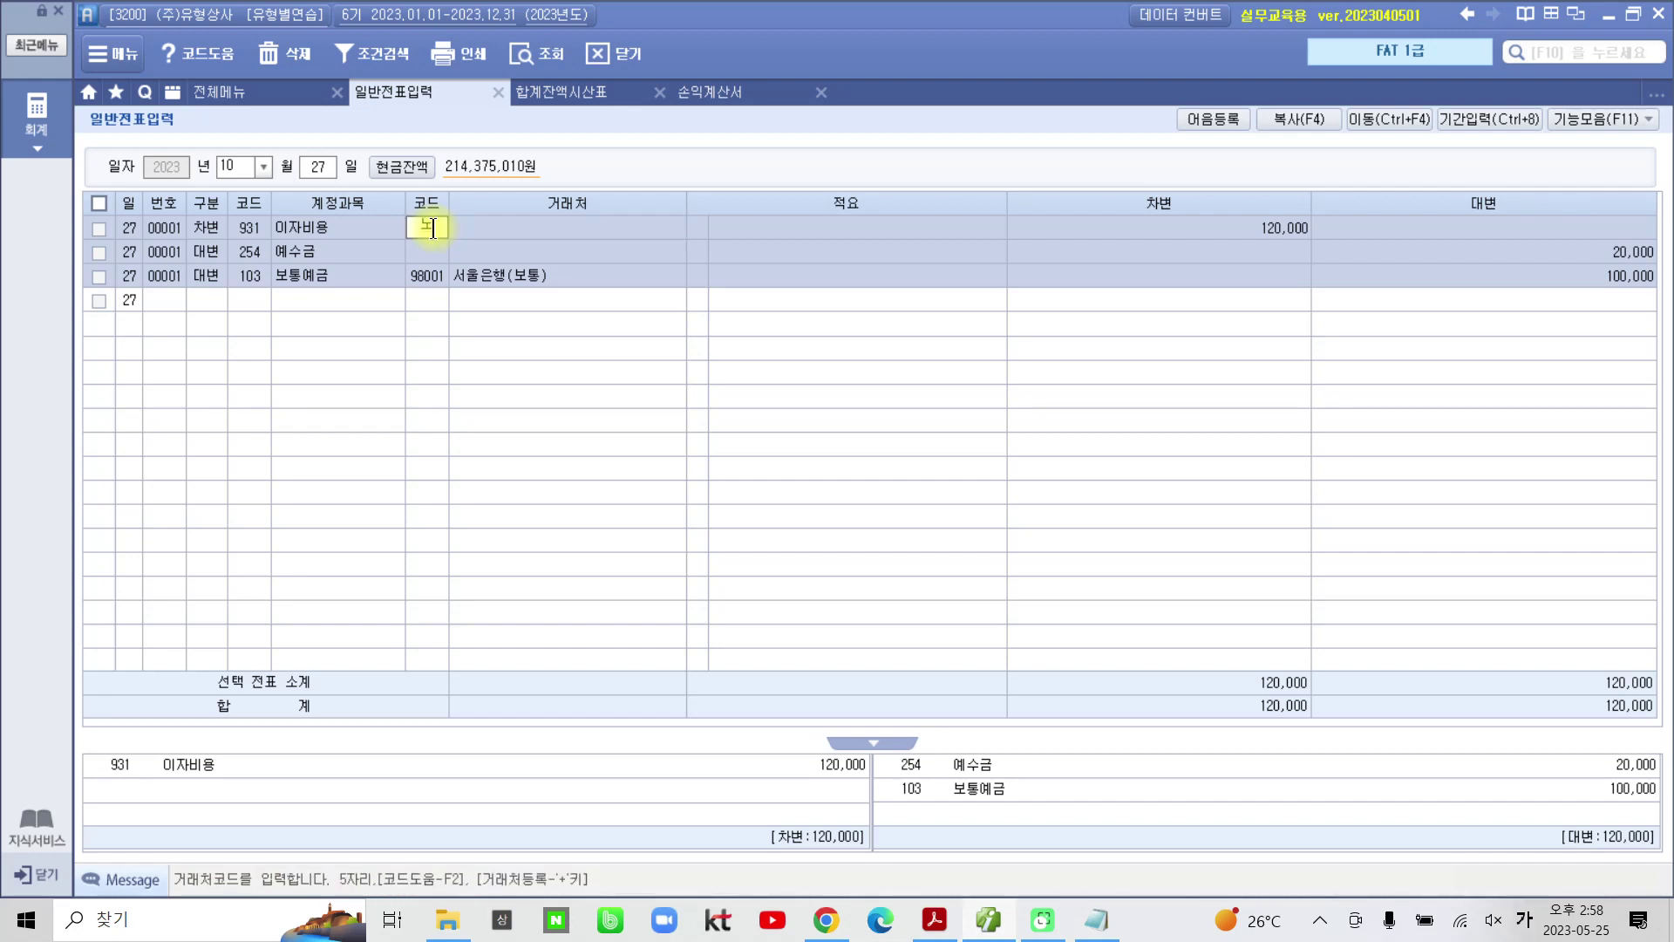
key("Return")
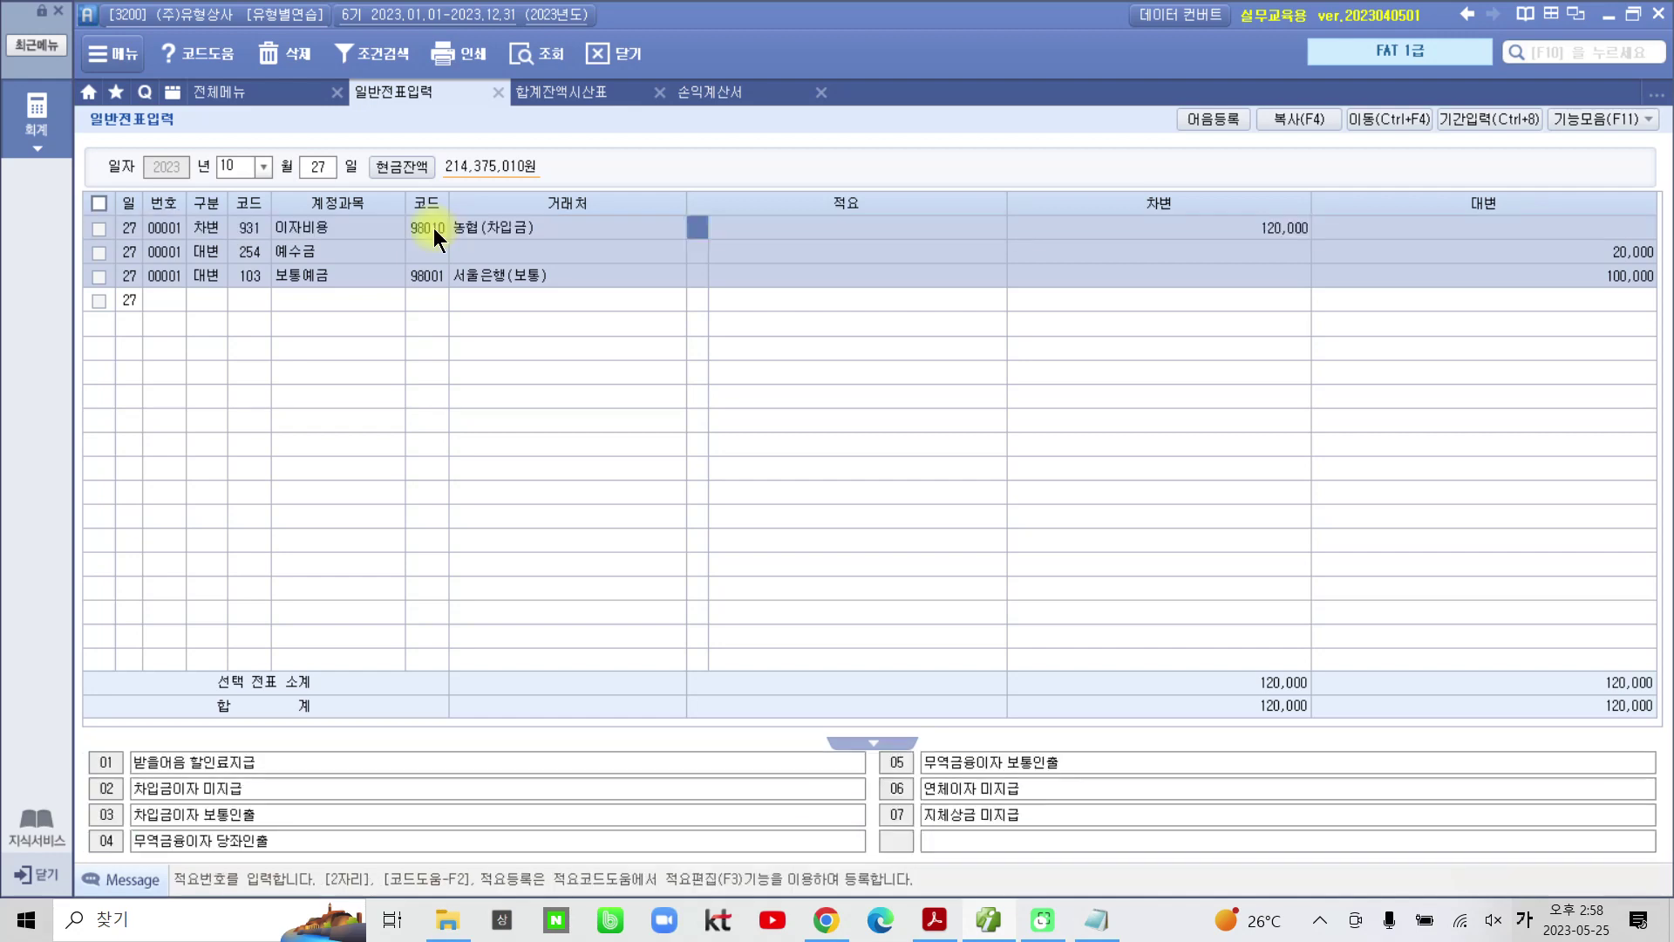
Step: Clear the 거래처 code on the 이자비용 line and enter only the name 농협 as 거래처
key("Left")
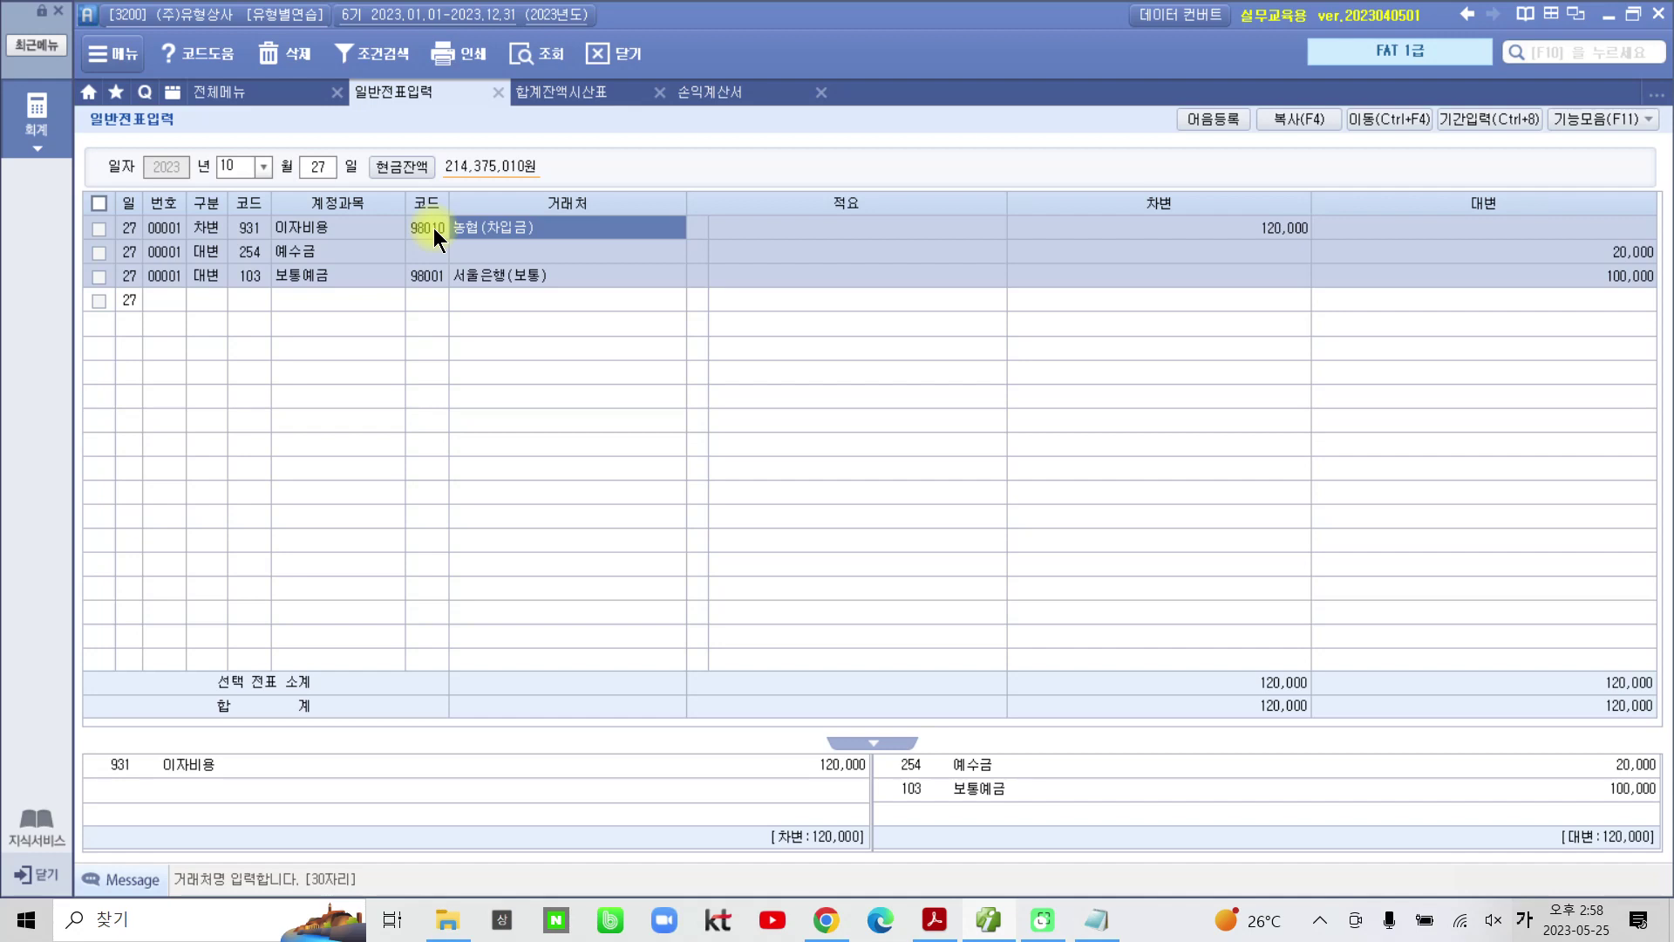
key("Left")
key("Return")
type("농협")
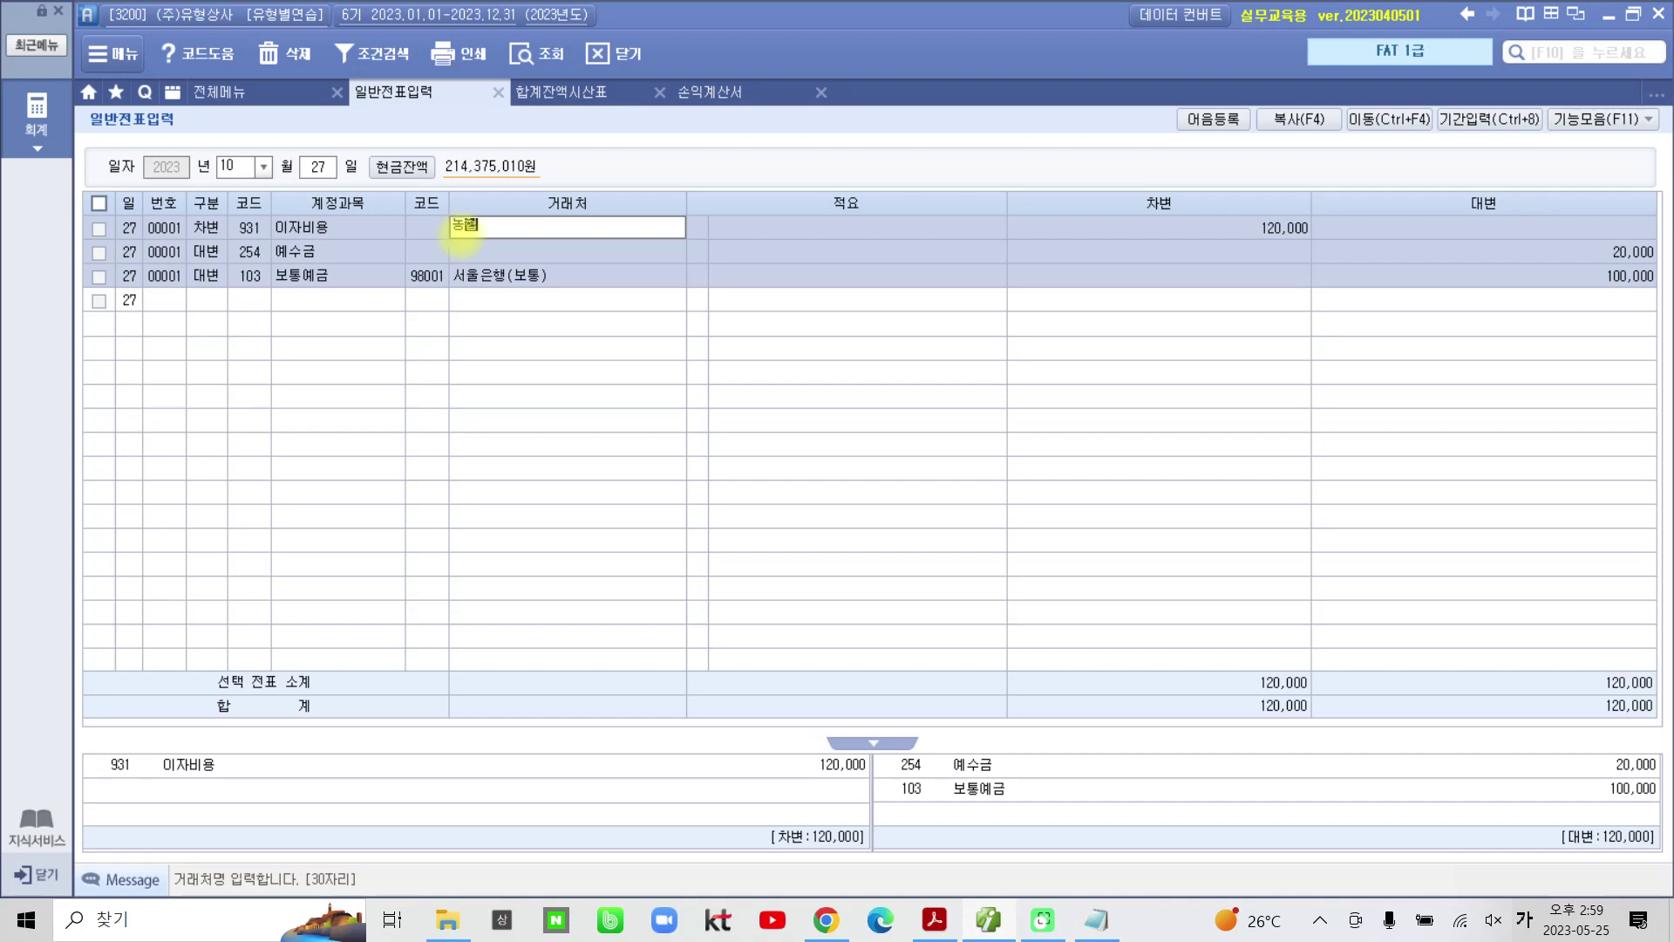
key("Return")
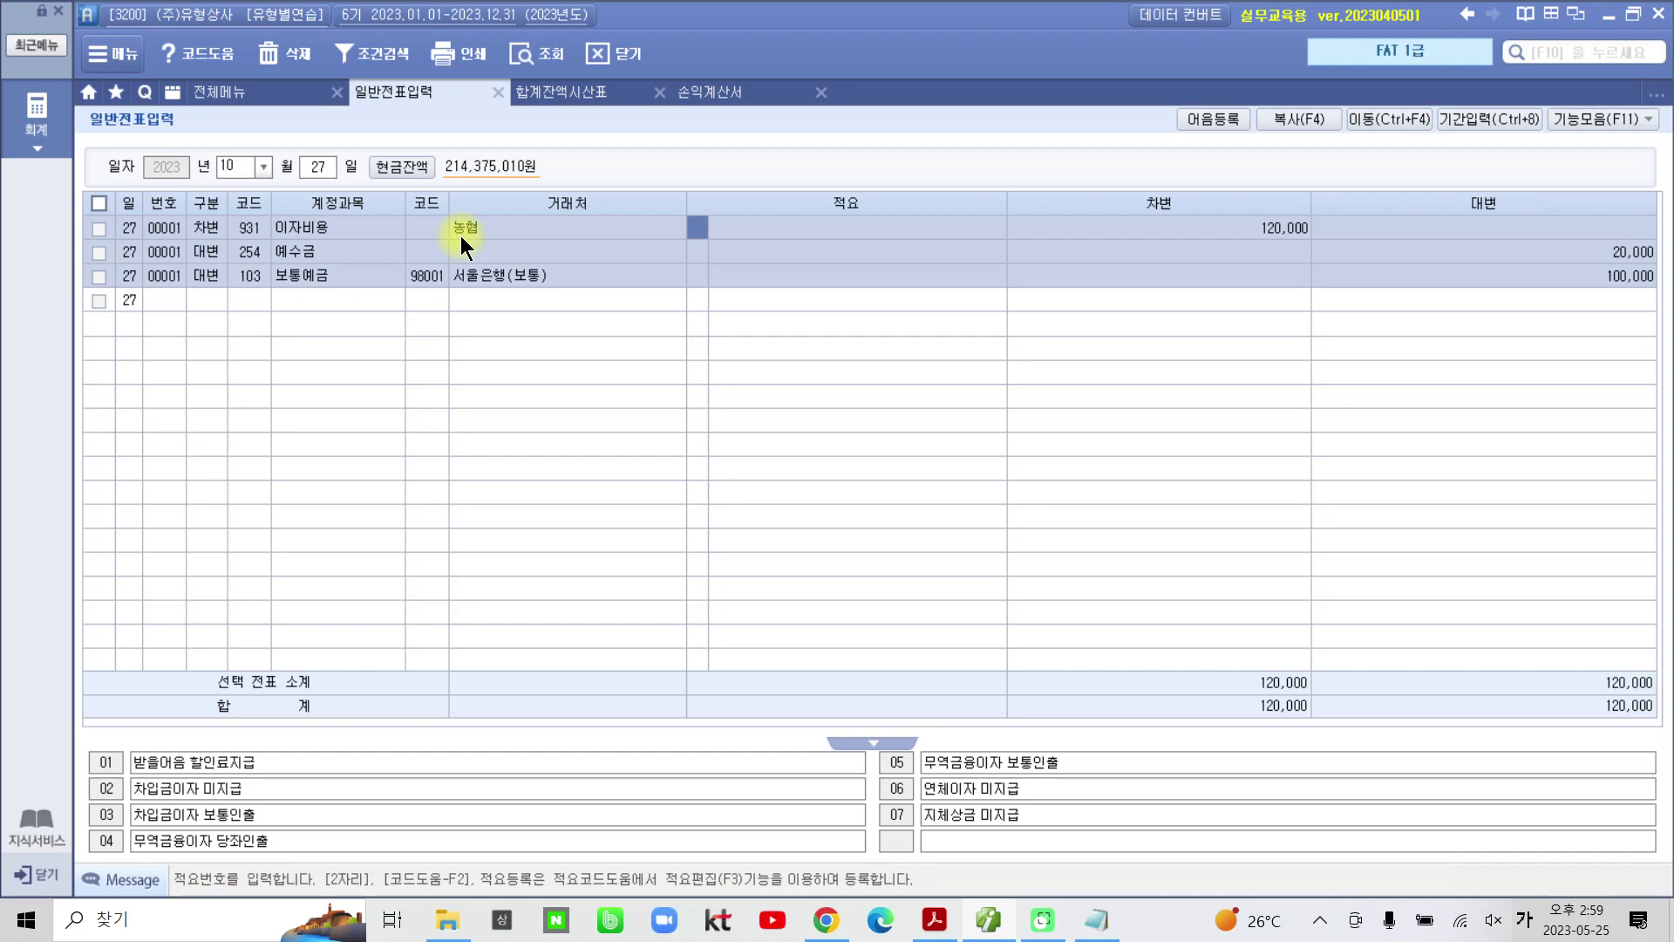
Step: Replace the name-only 거래처 on the 이자비용 line with the registered 농협(차입금), using its code field
left_click(460, 235)
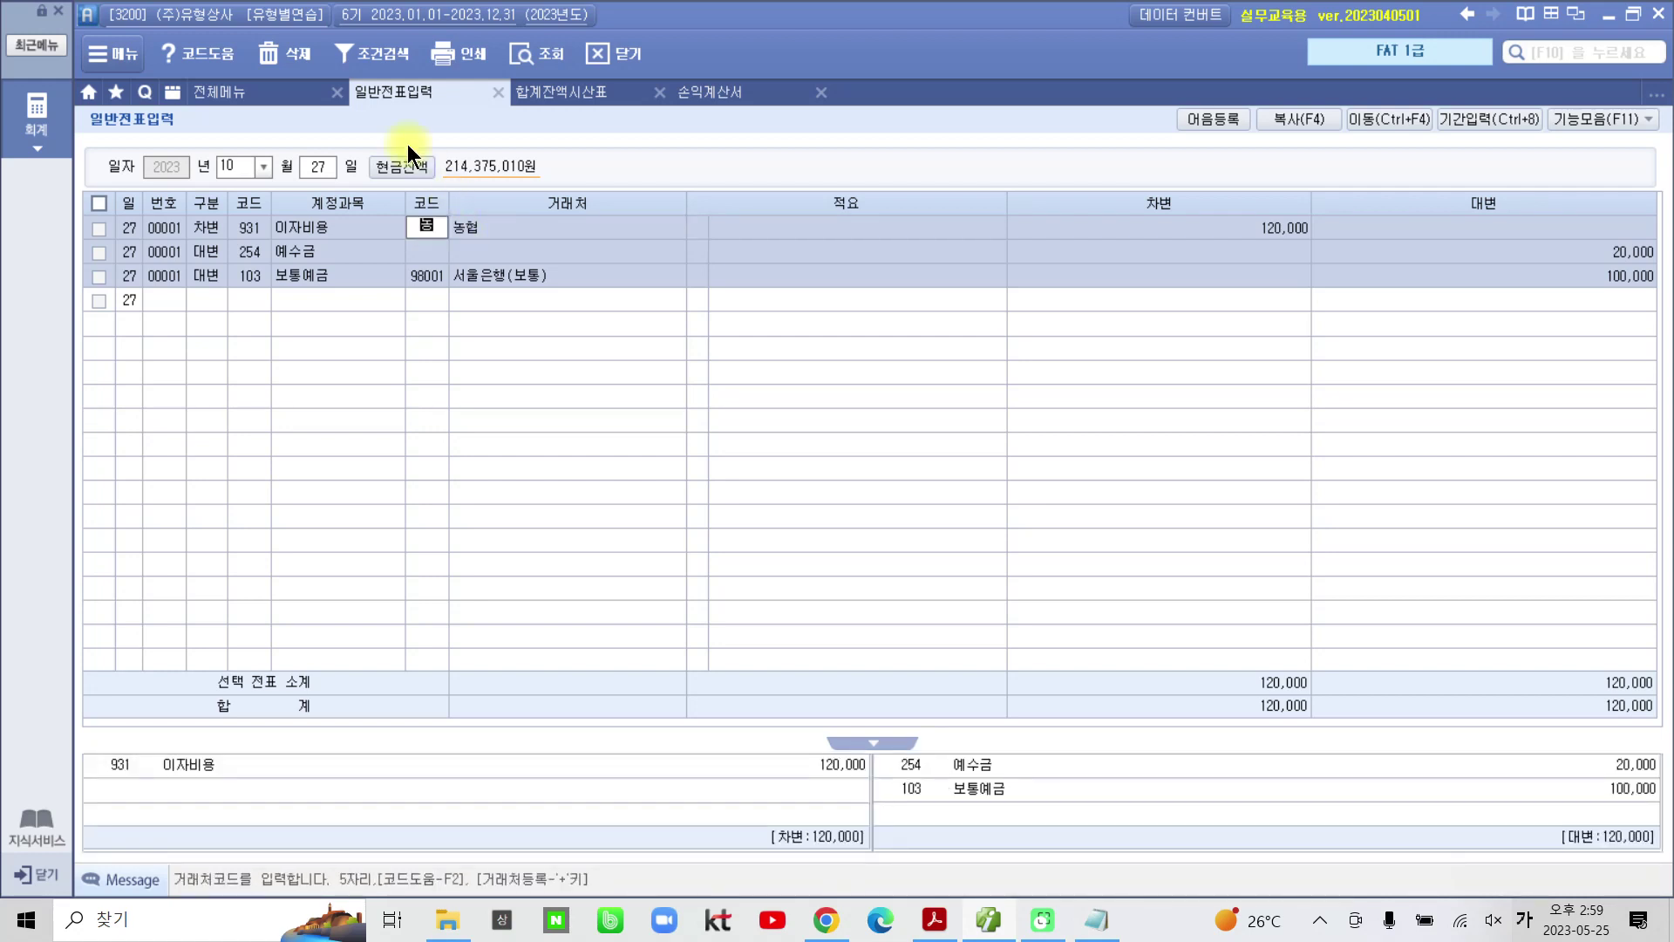
key("Return")
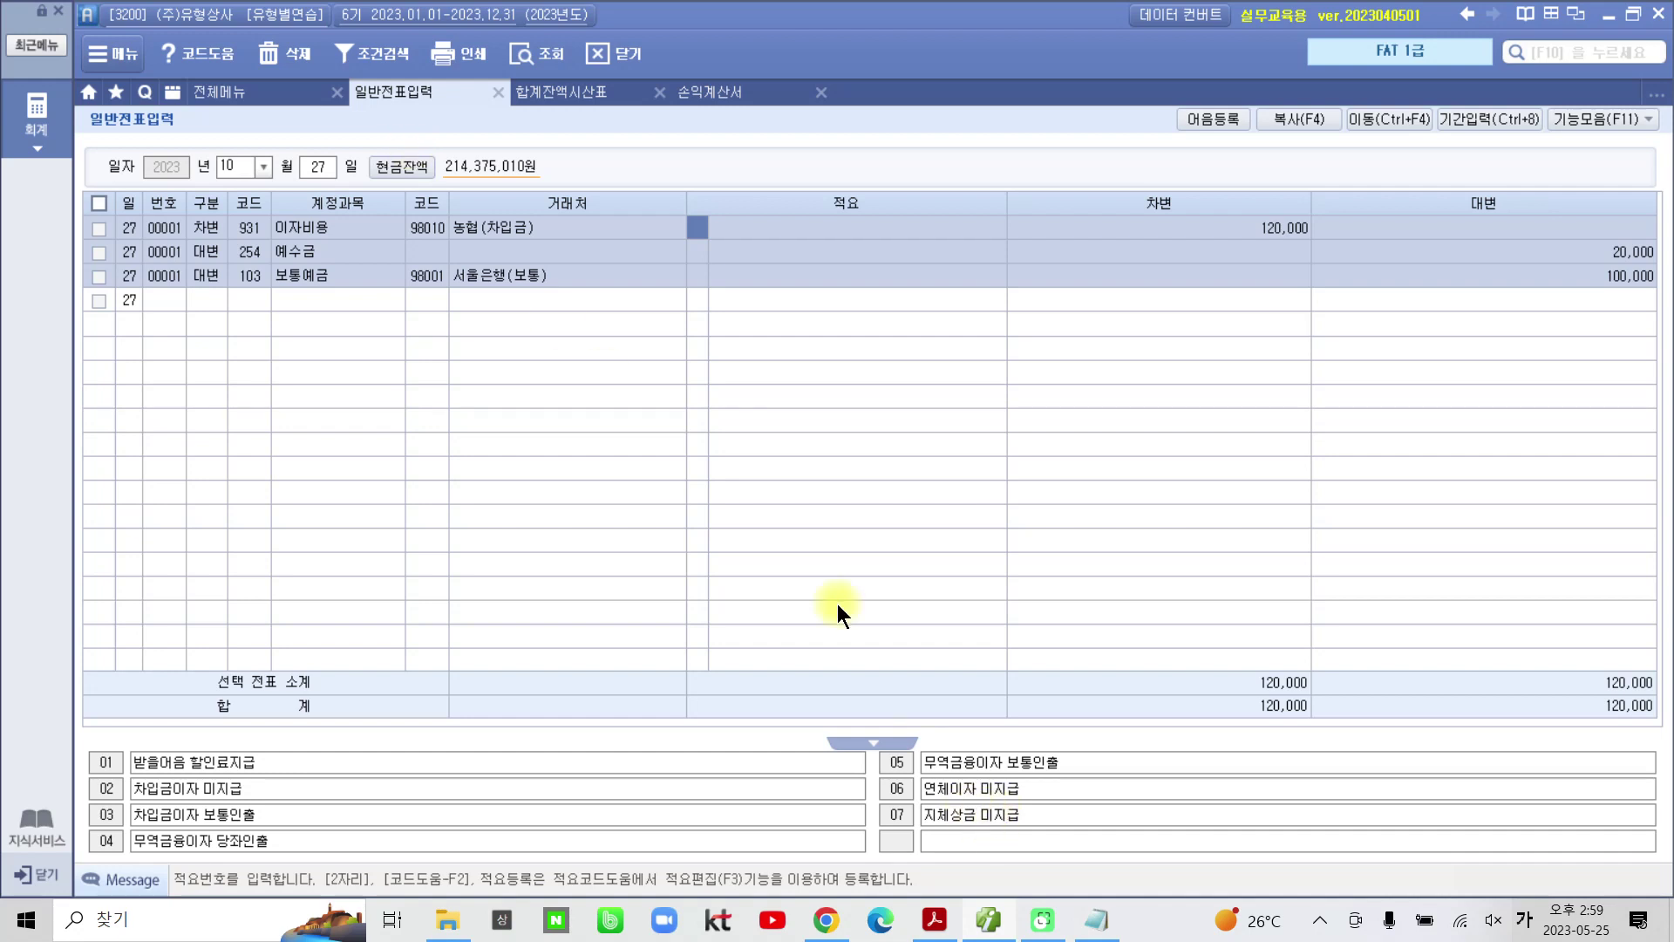
left_click(549, 285)
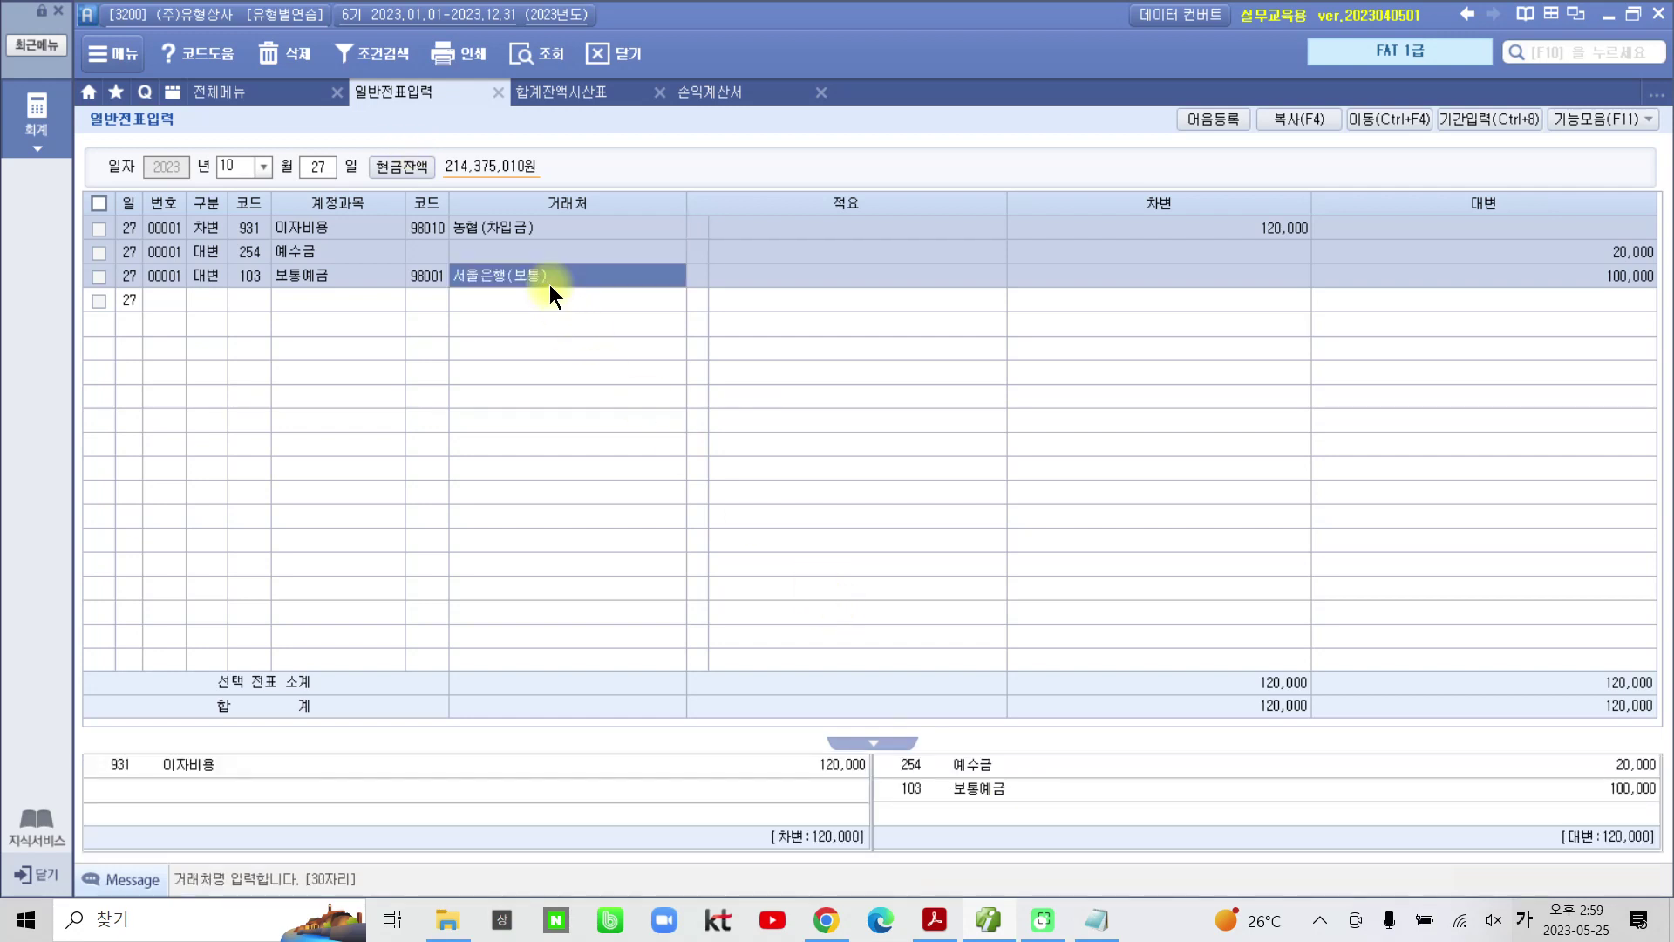
left_click(420, 282)
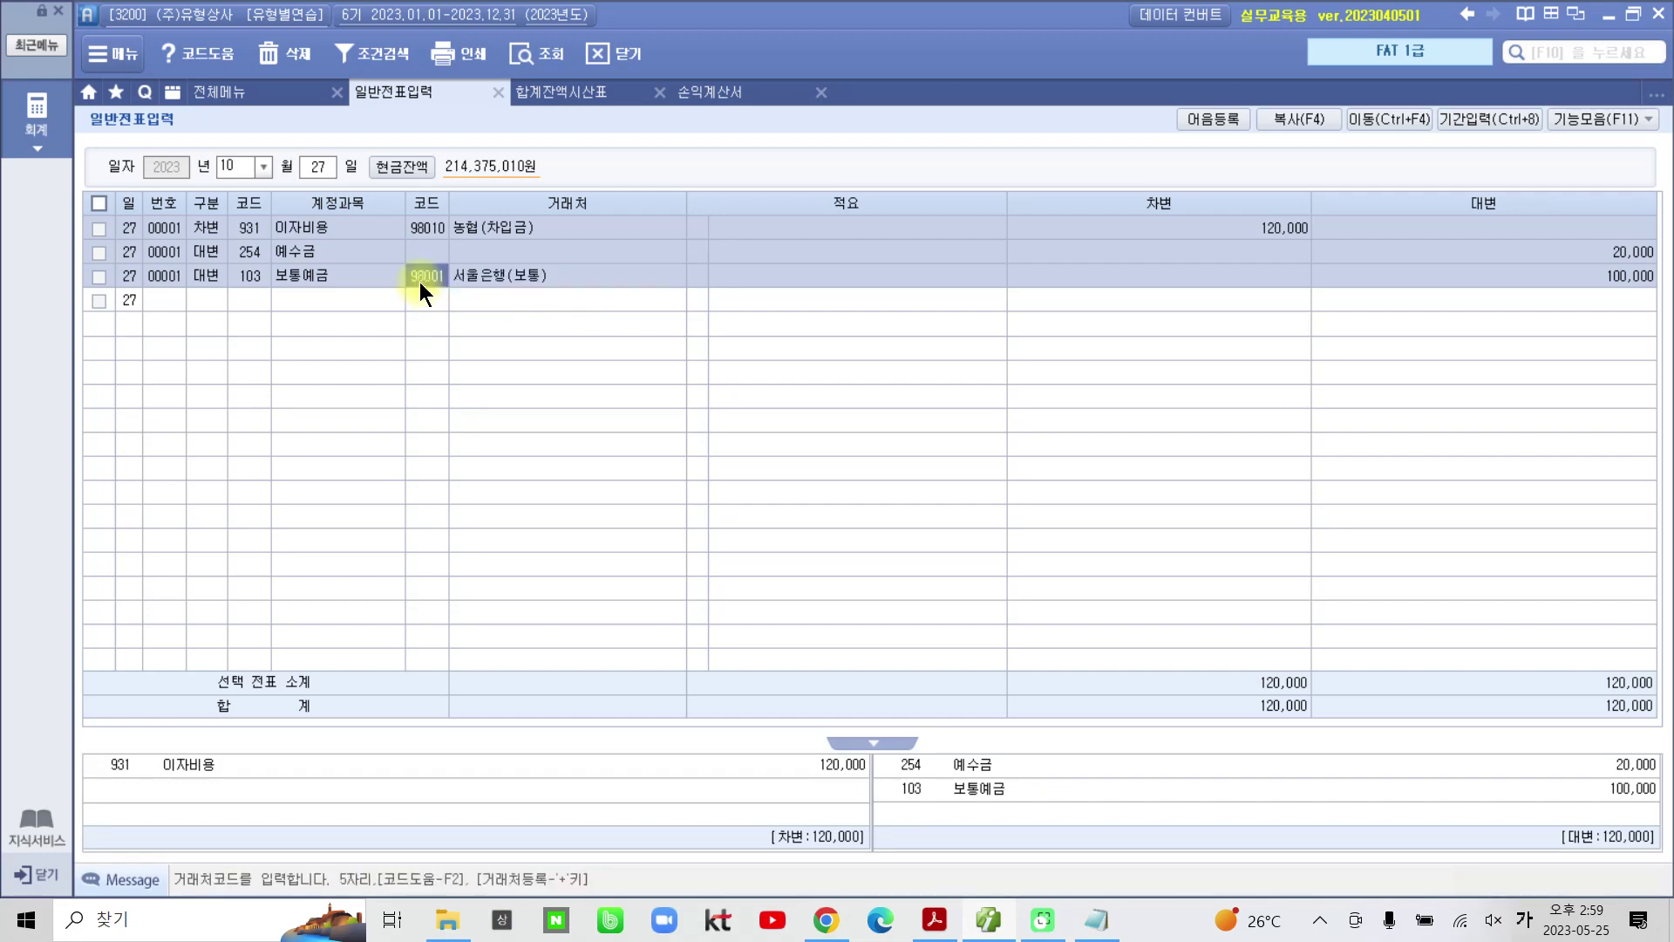
Step: Switch to the exercise PDF in Adobe Acrobat Reader and bring the October 28 transaction into view
left_click(935, 920)
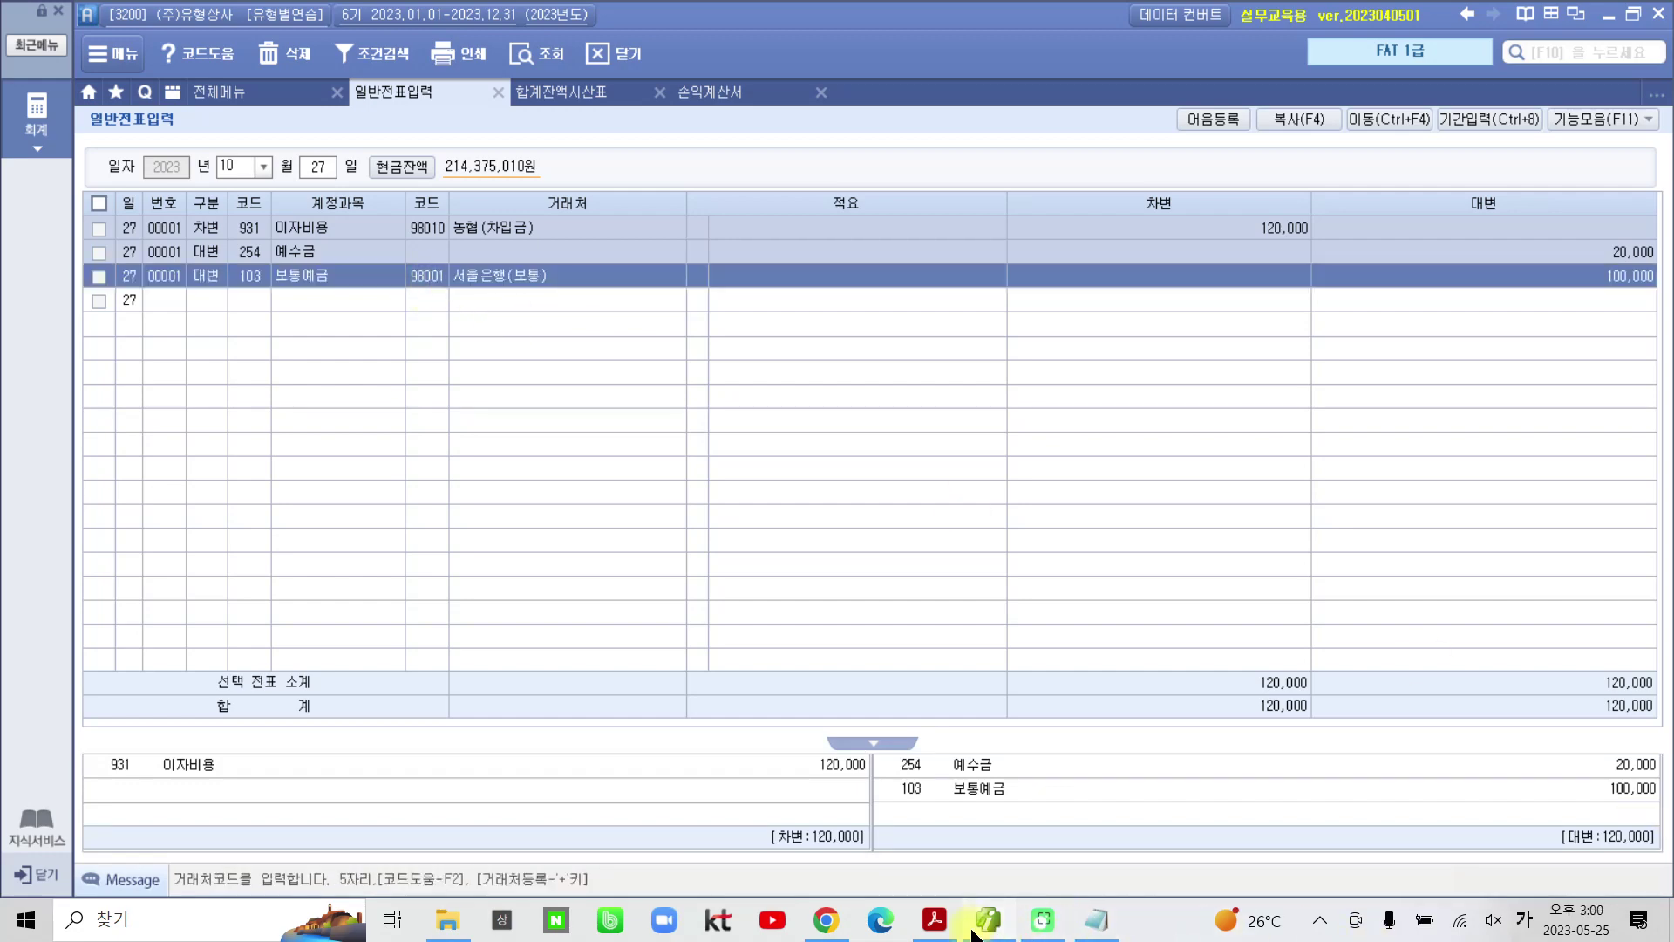
scroll(540, 641, "down", 1)
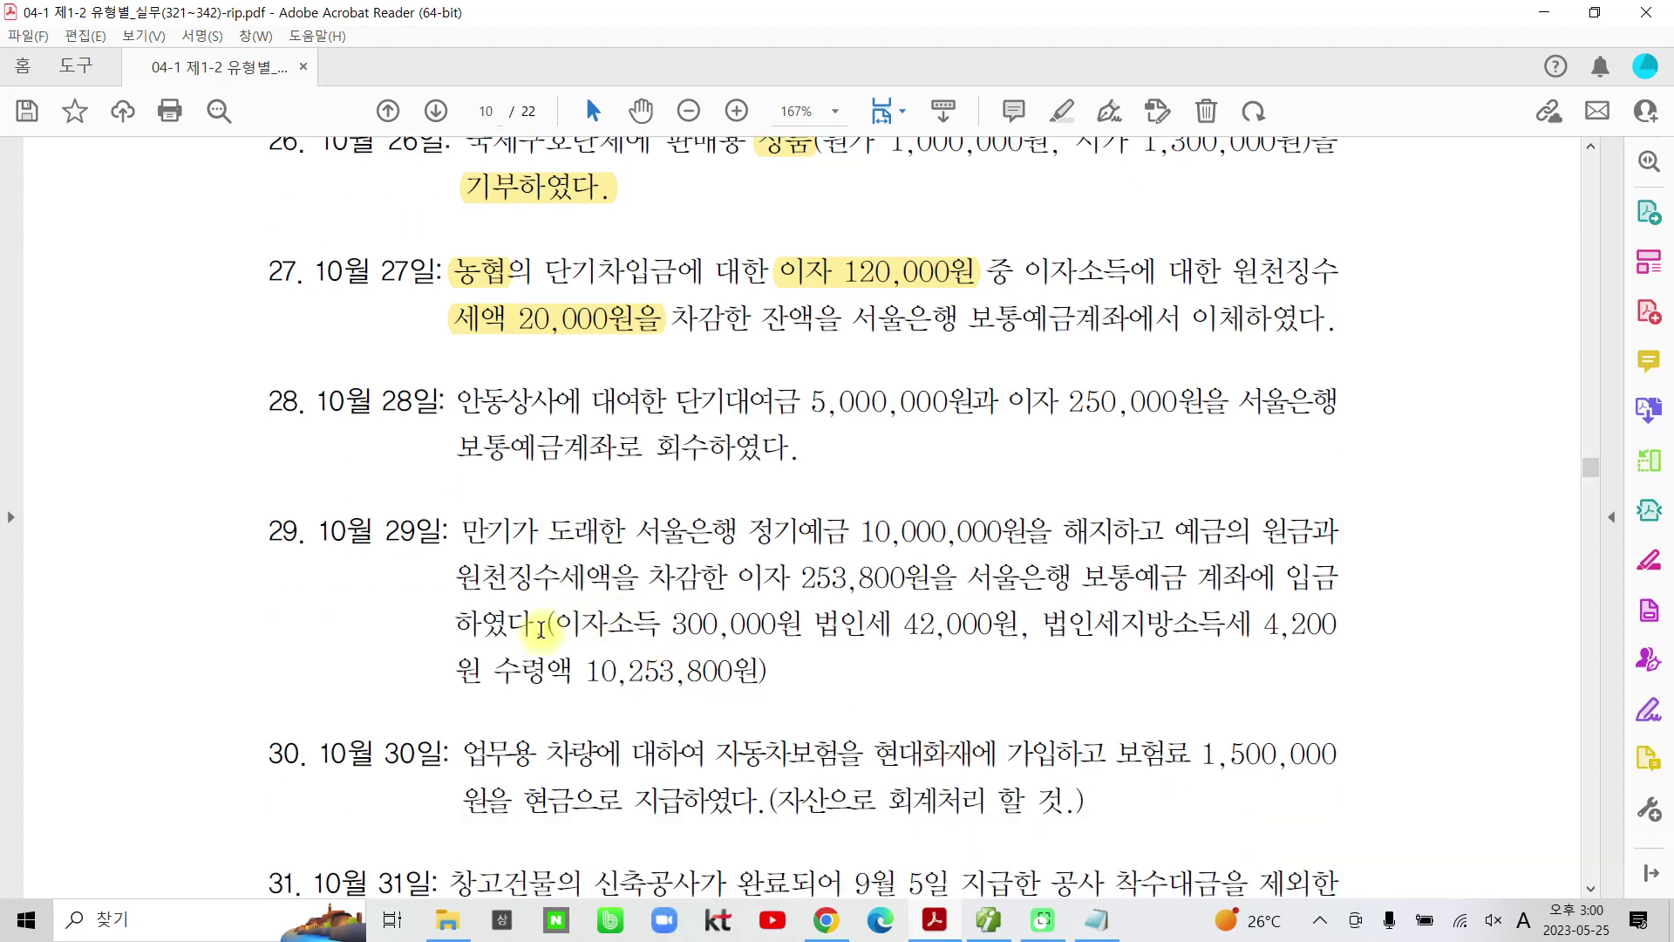